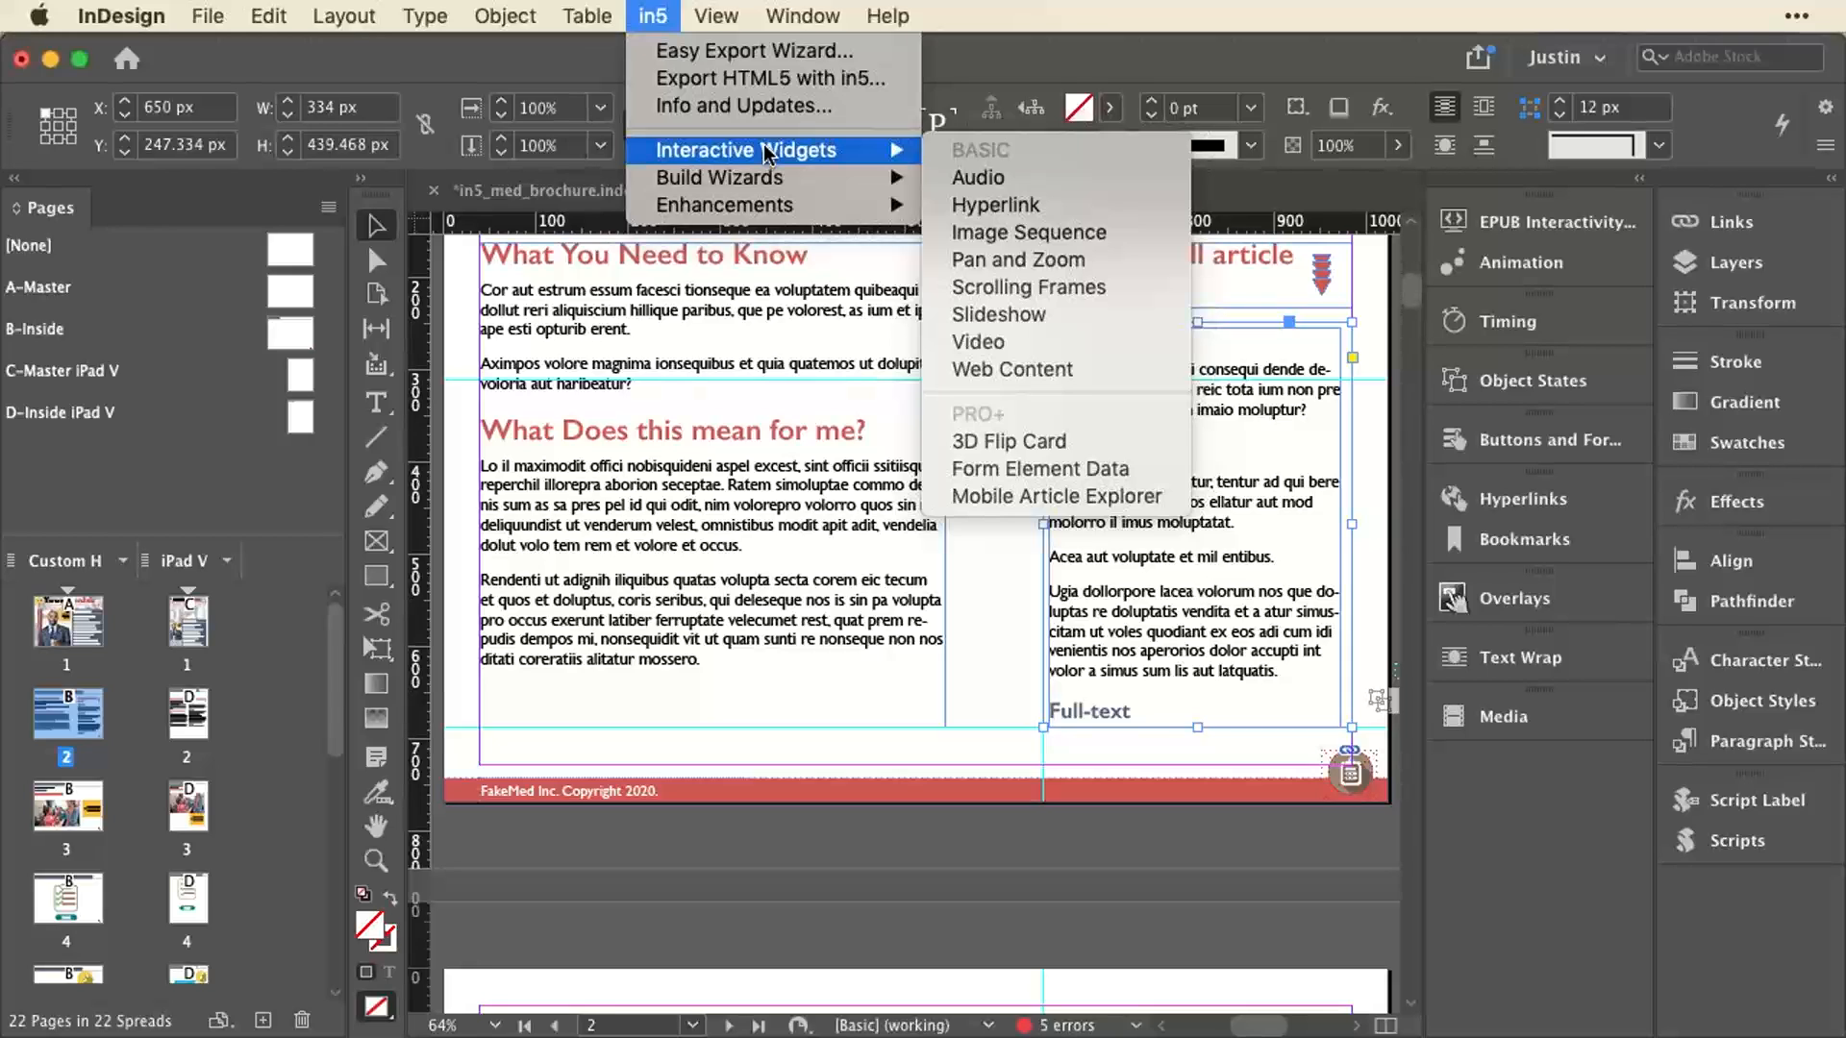
Use the Scrolling Frames widget to set the selected article text frame's scroll direction to Vertical.
click(1086, 288)
drag(933, 308, 827, 309)
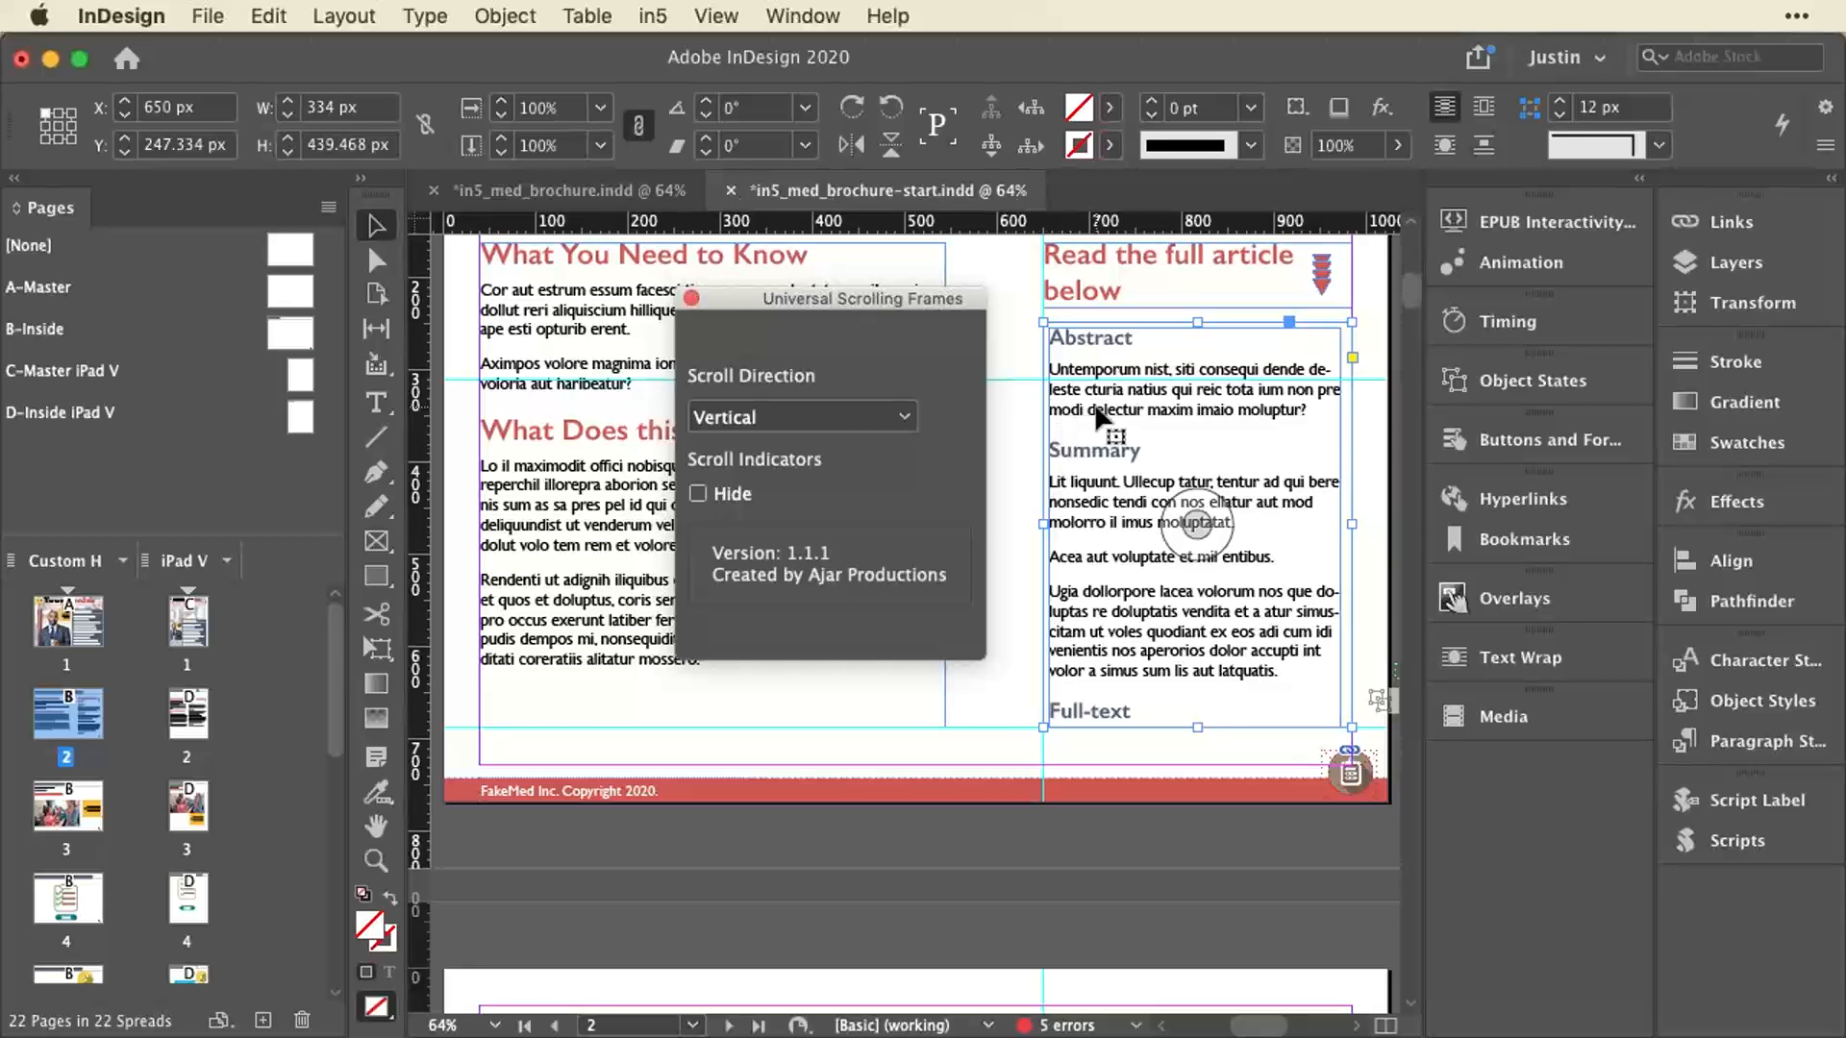
click(898, 423)
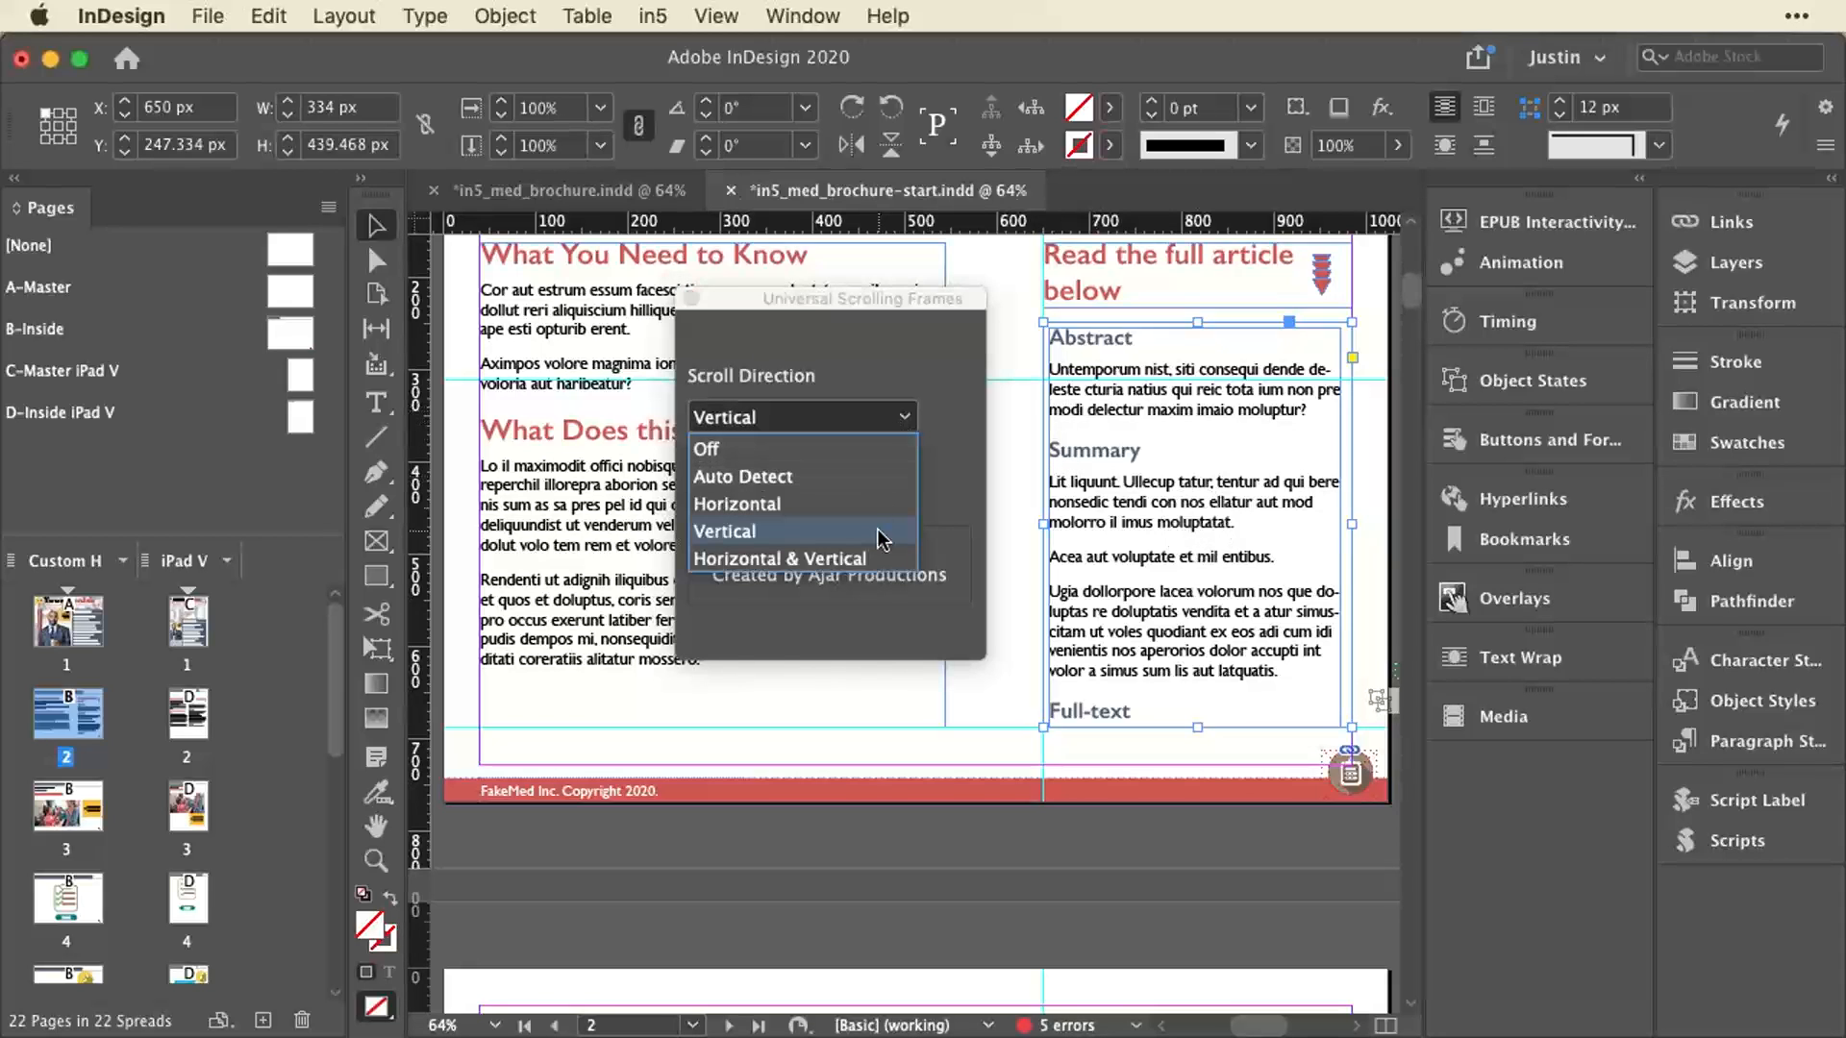
click(882, 449)
click(890, 421)
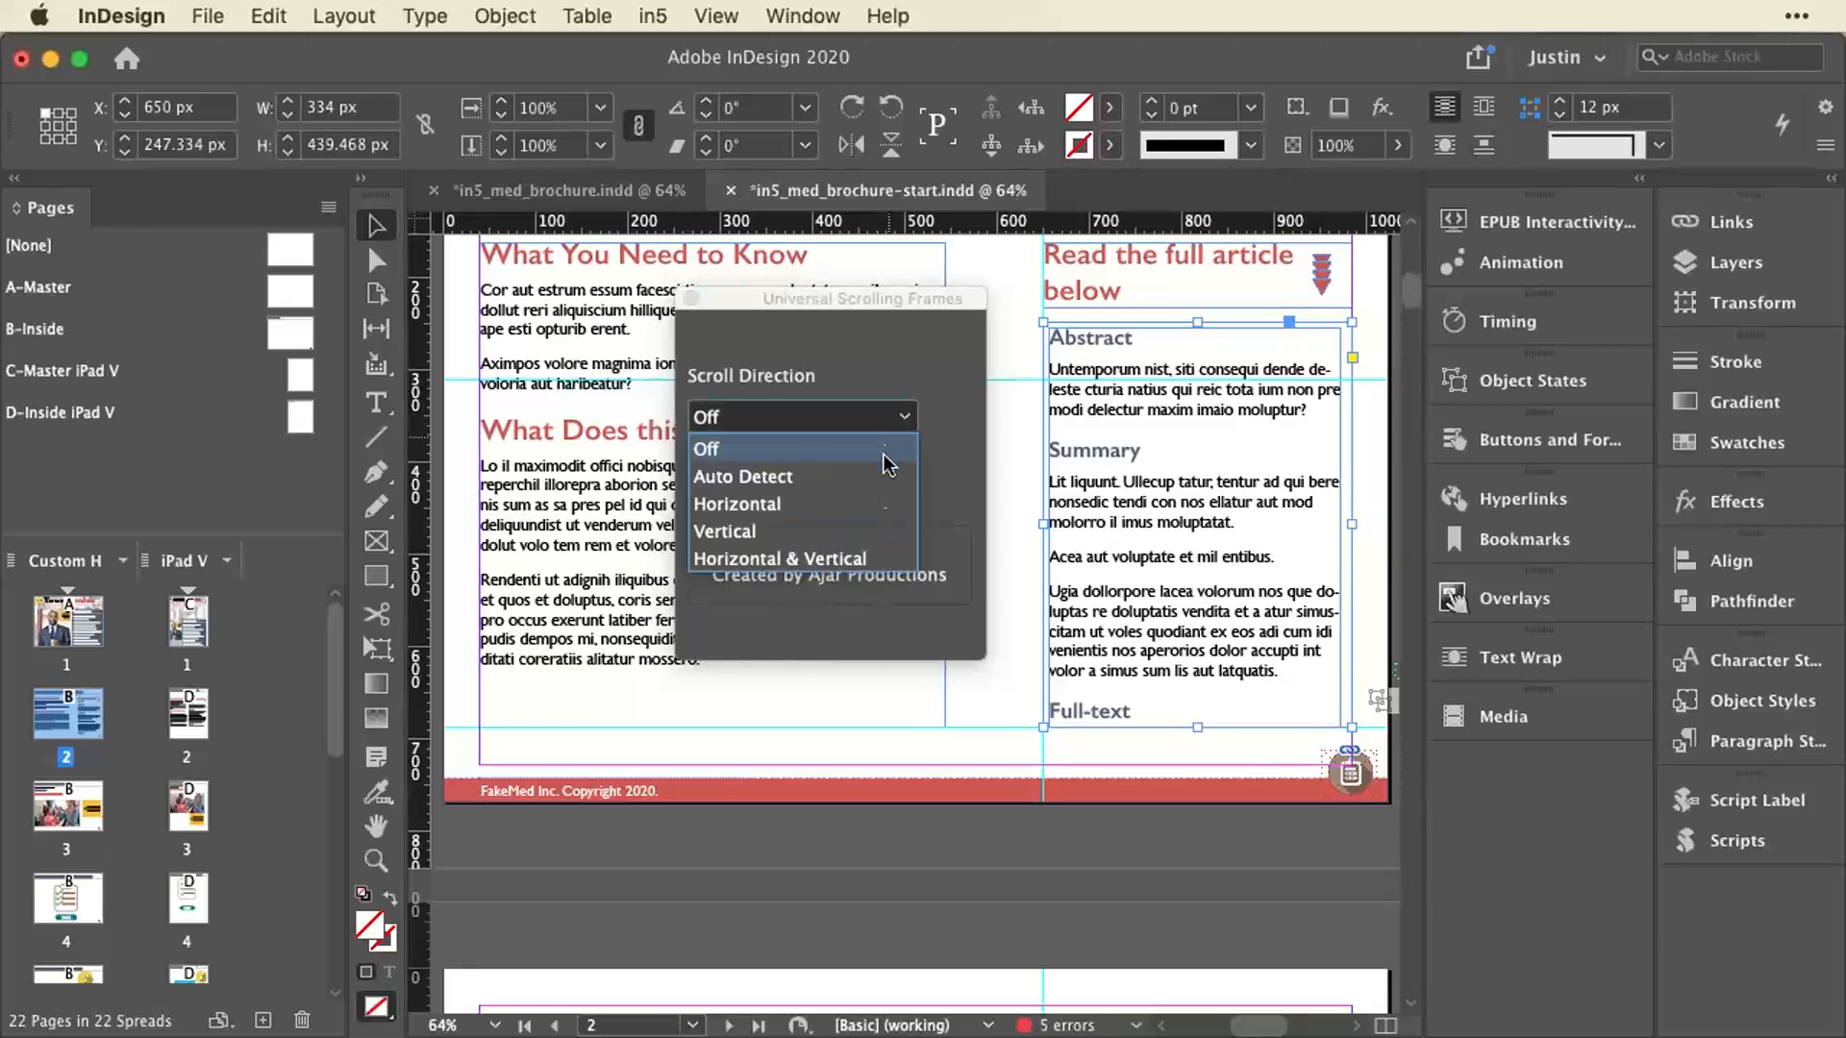
click(877, 532)
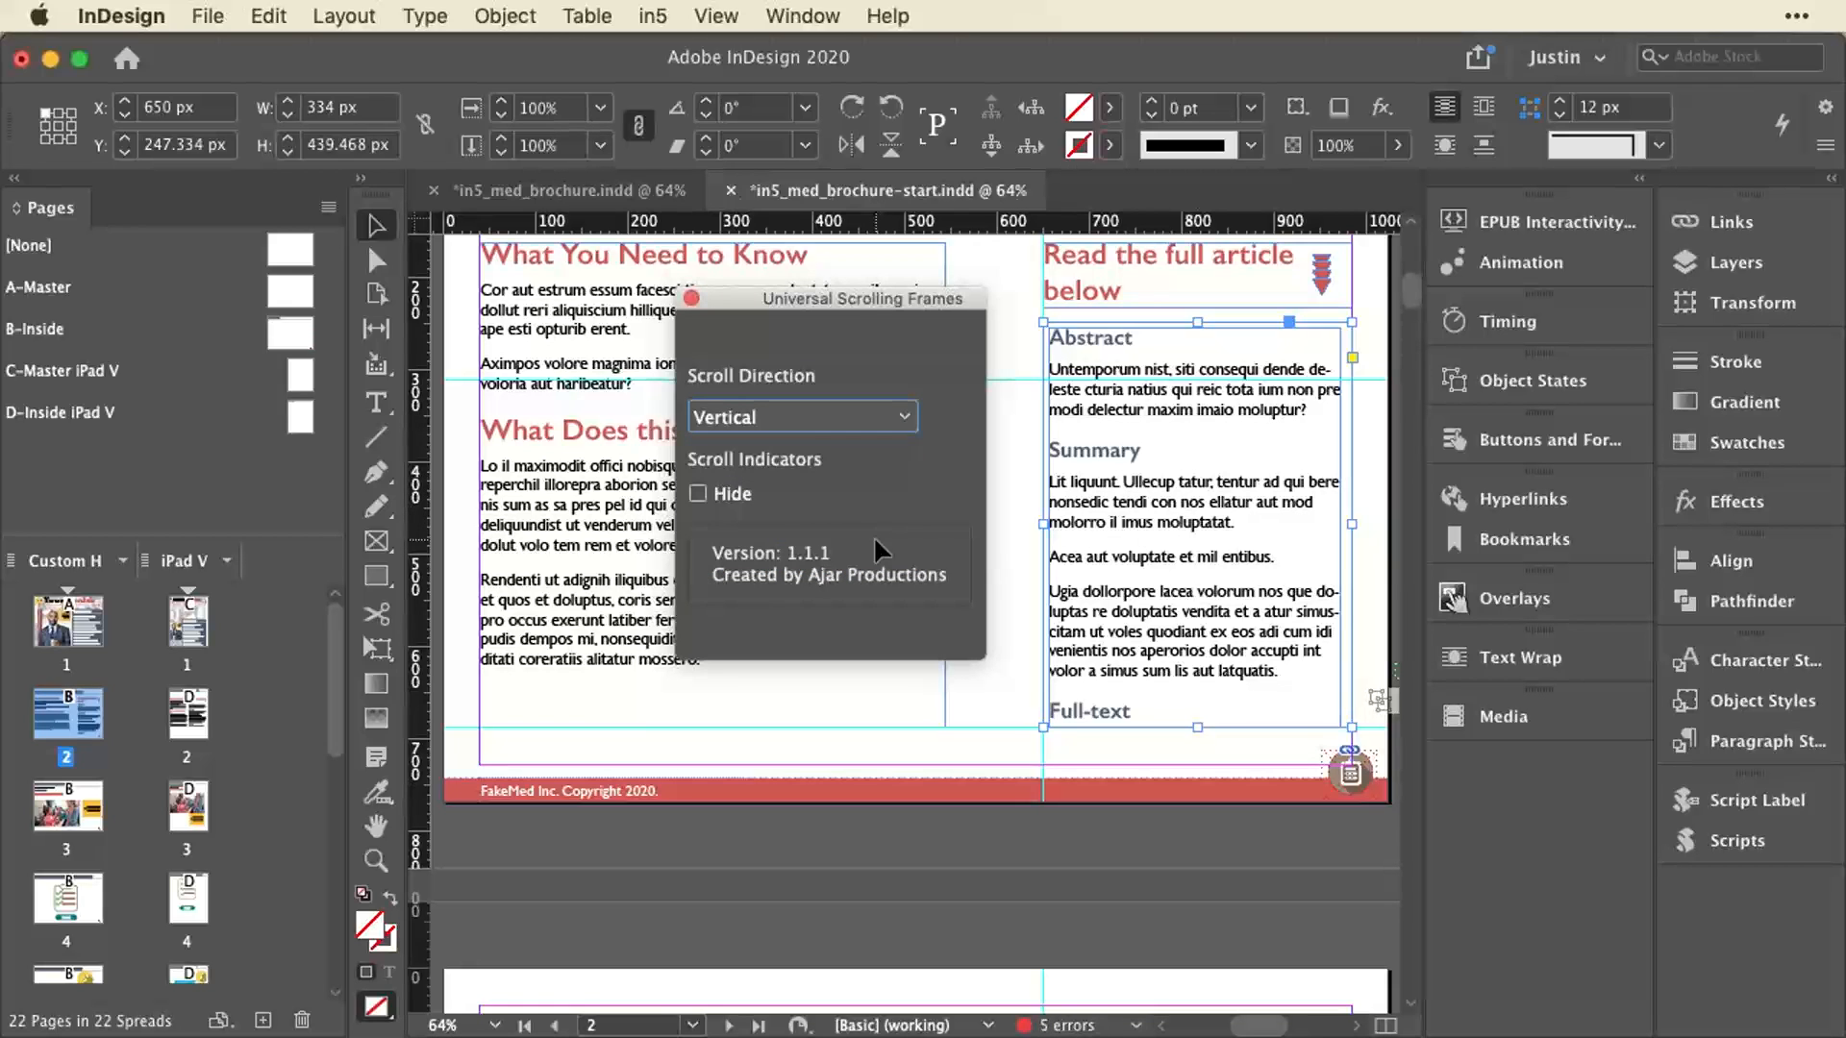
click(690, 299)
Go to page 3, select the video frame and open its in5 Video Settings.
double_click(45, 813)
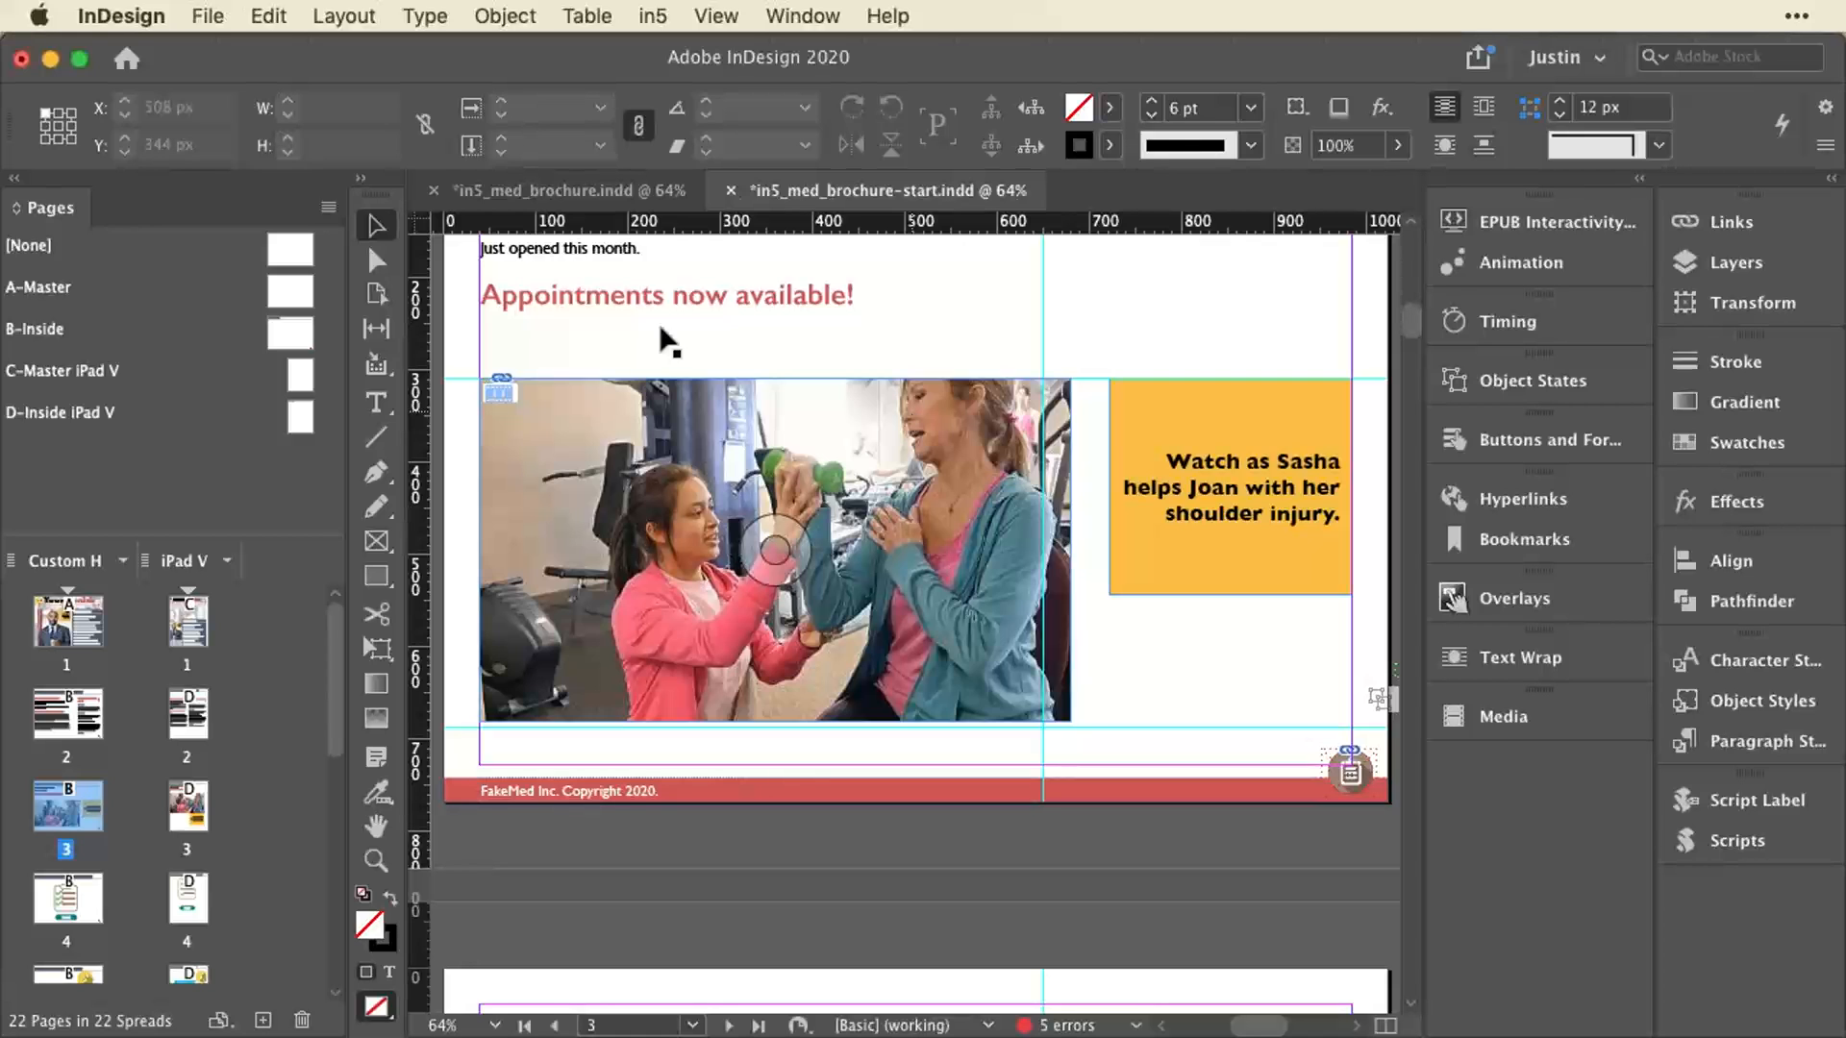
click(207, 17)
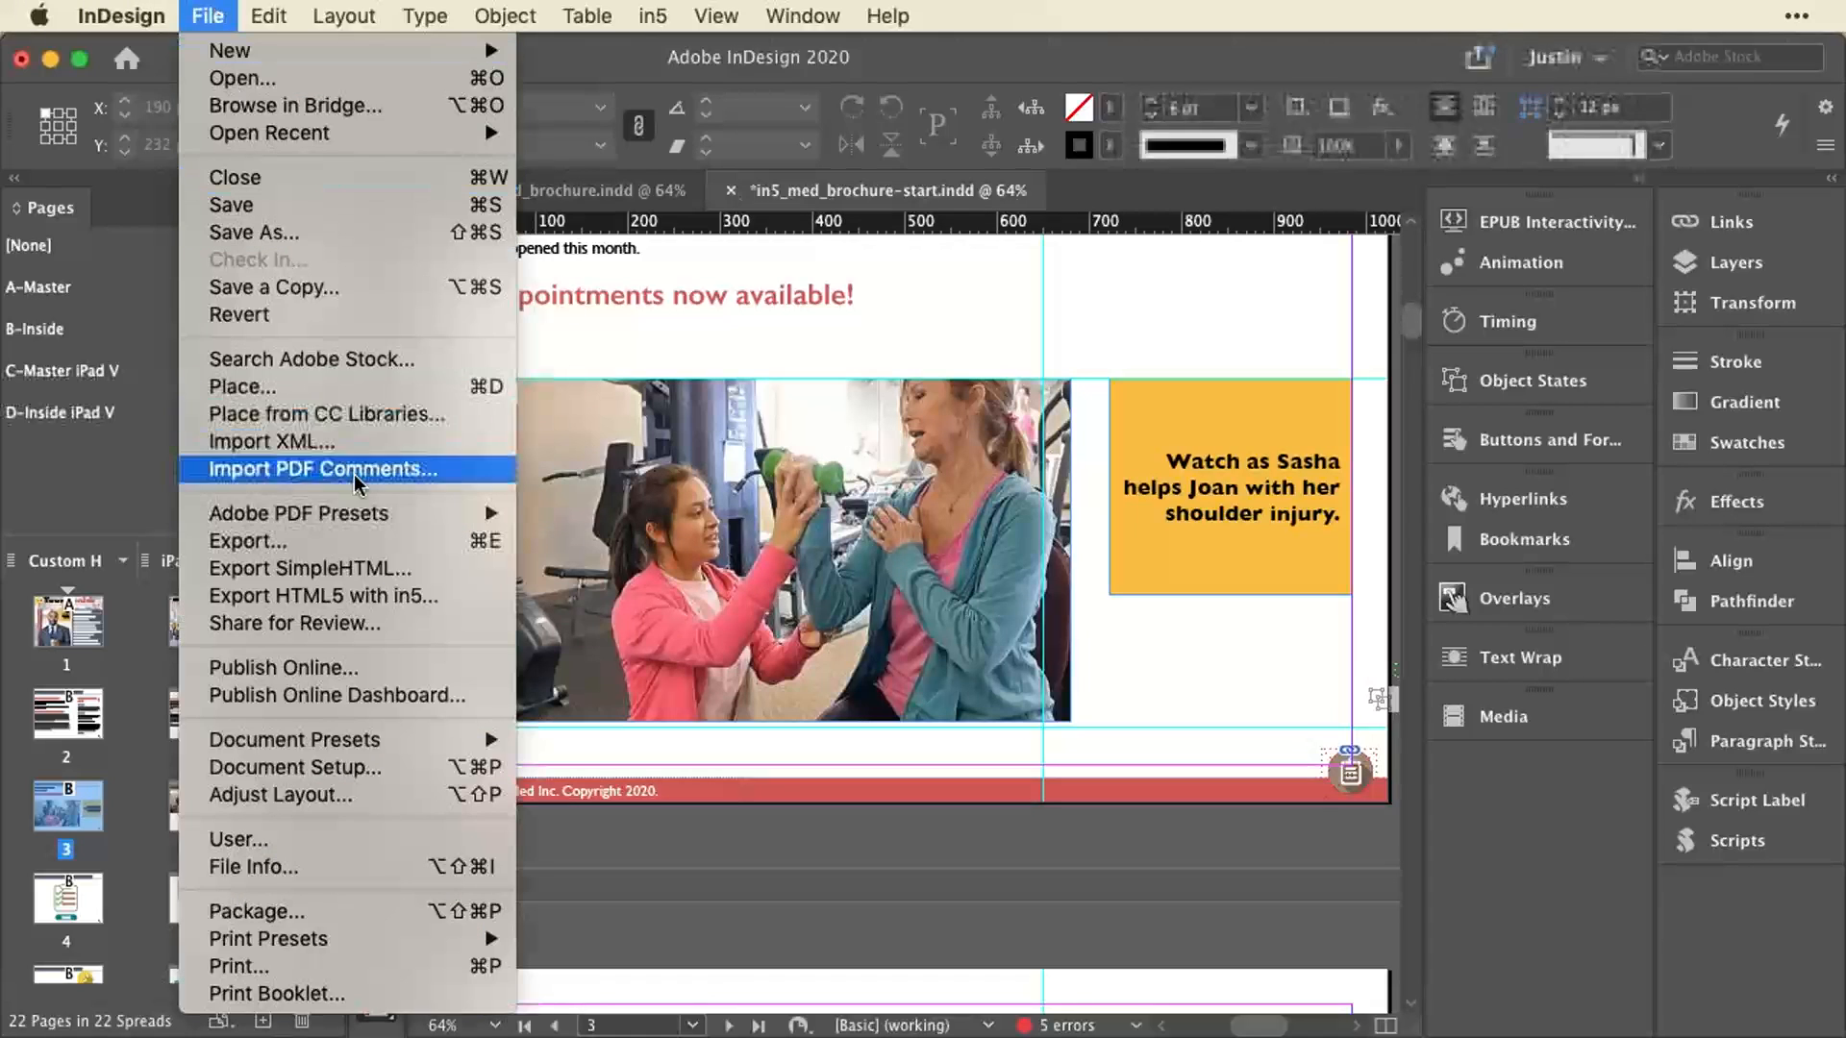
click(809, 333)
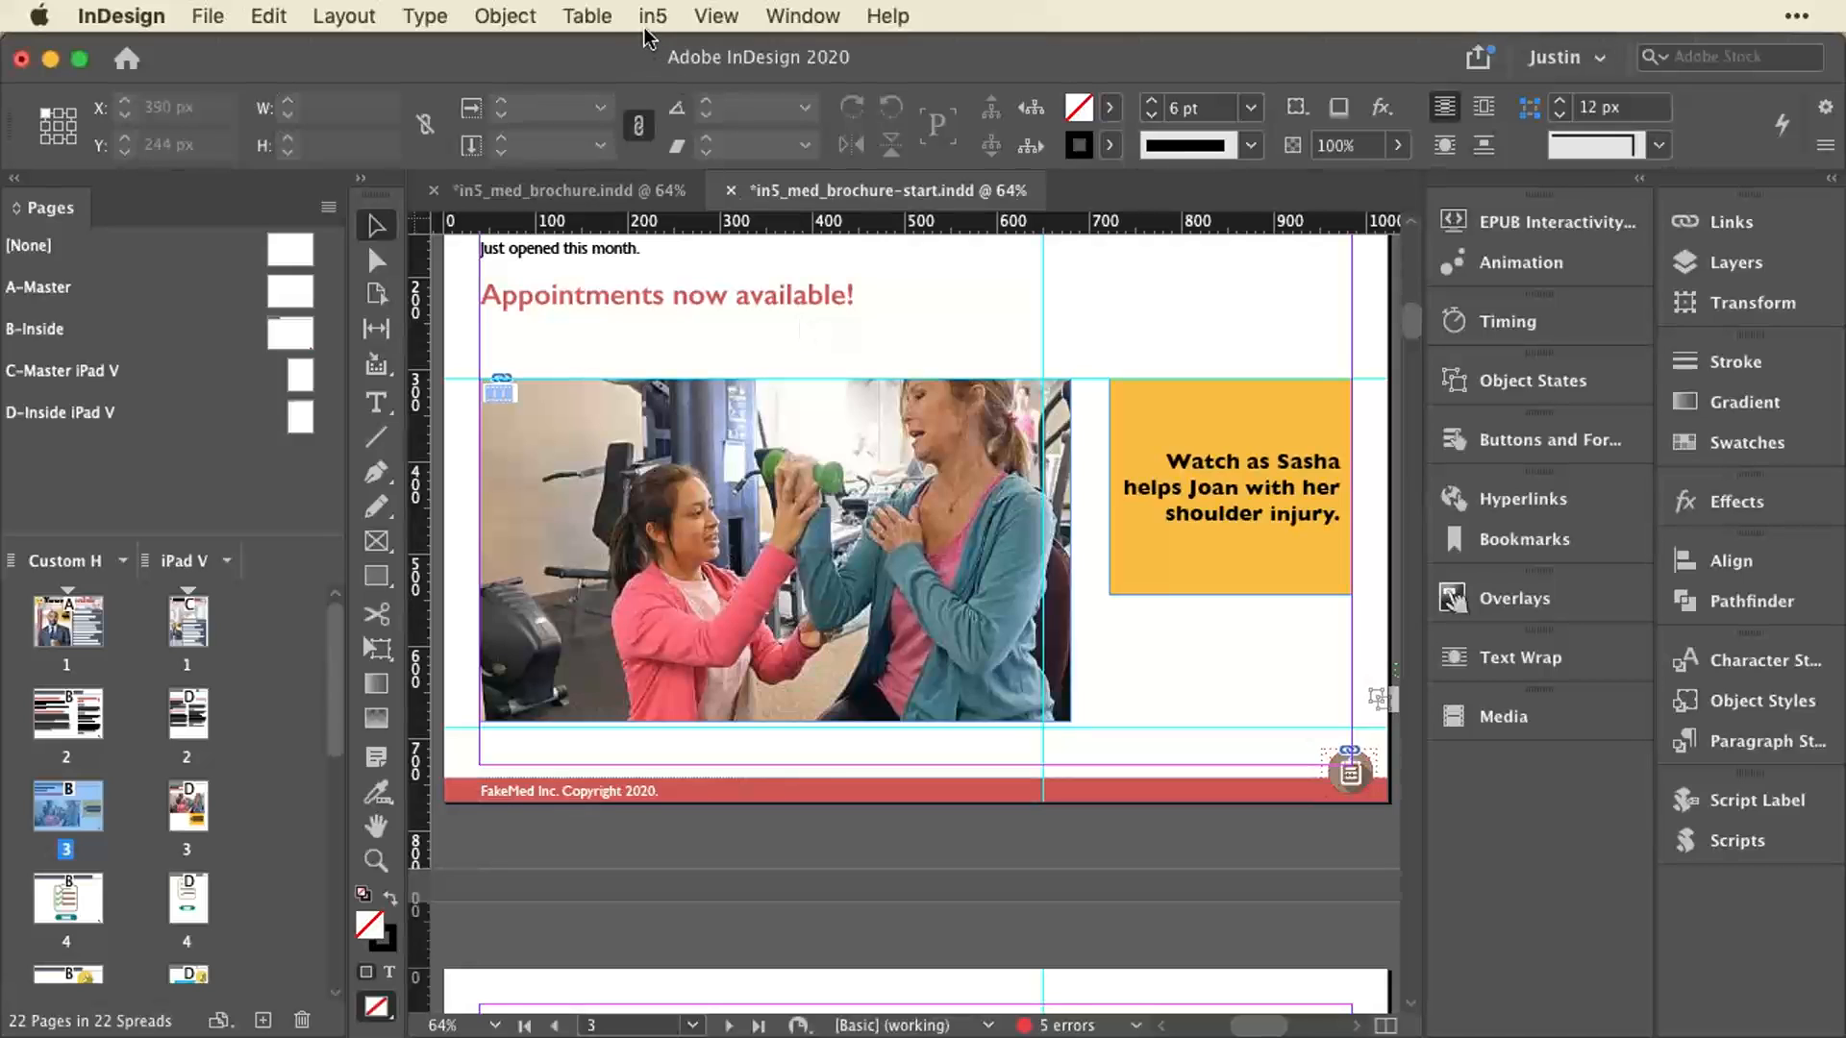
click(871, 548)
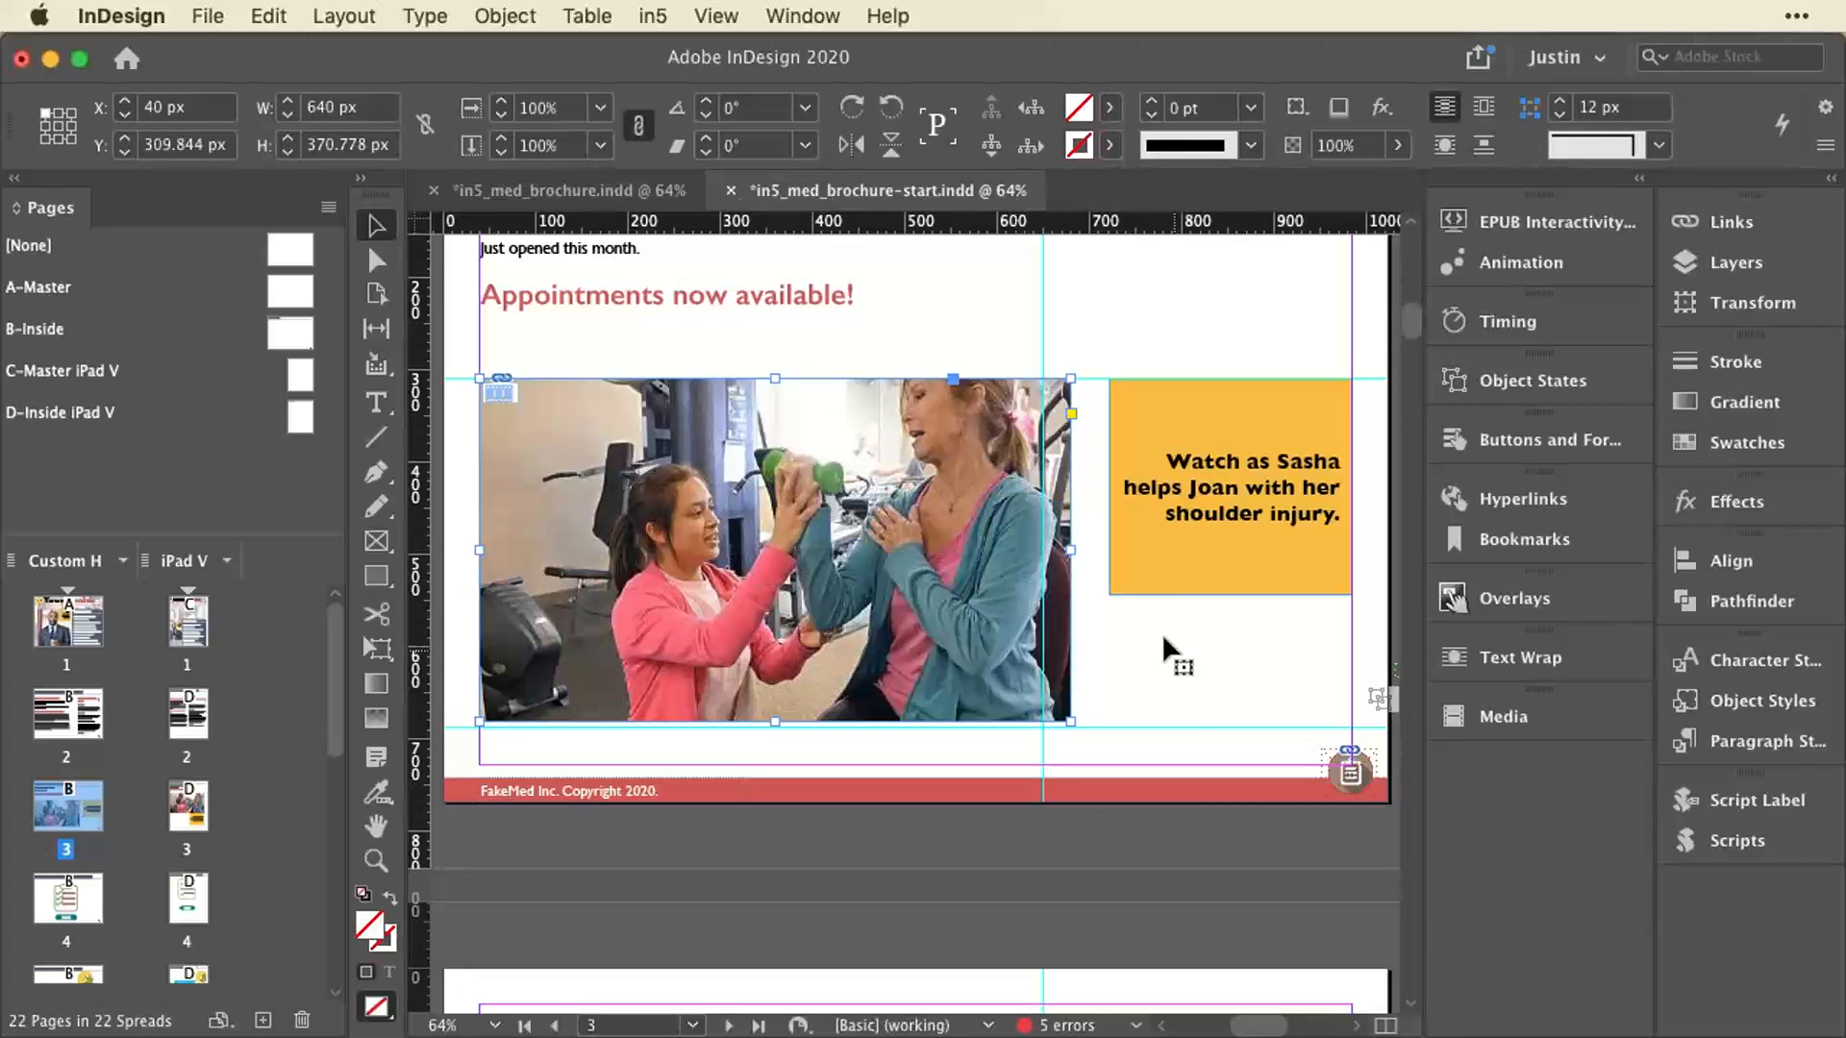
click(653, 17)
mouse_move(759, 149)
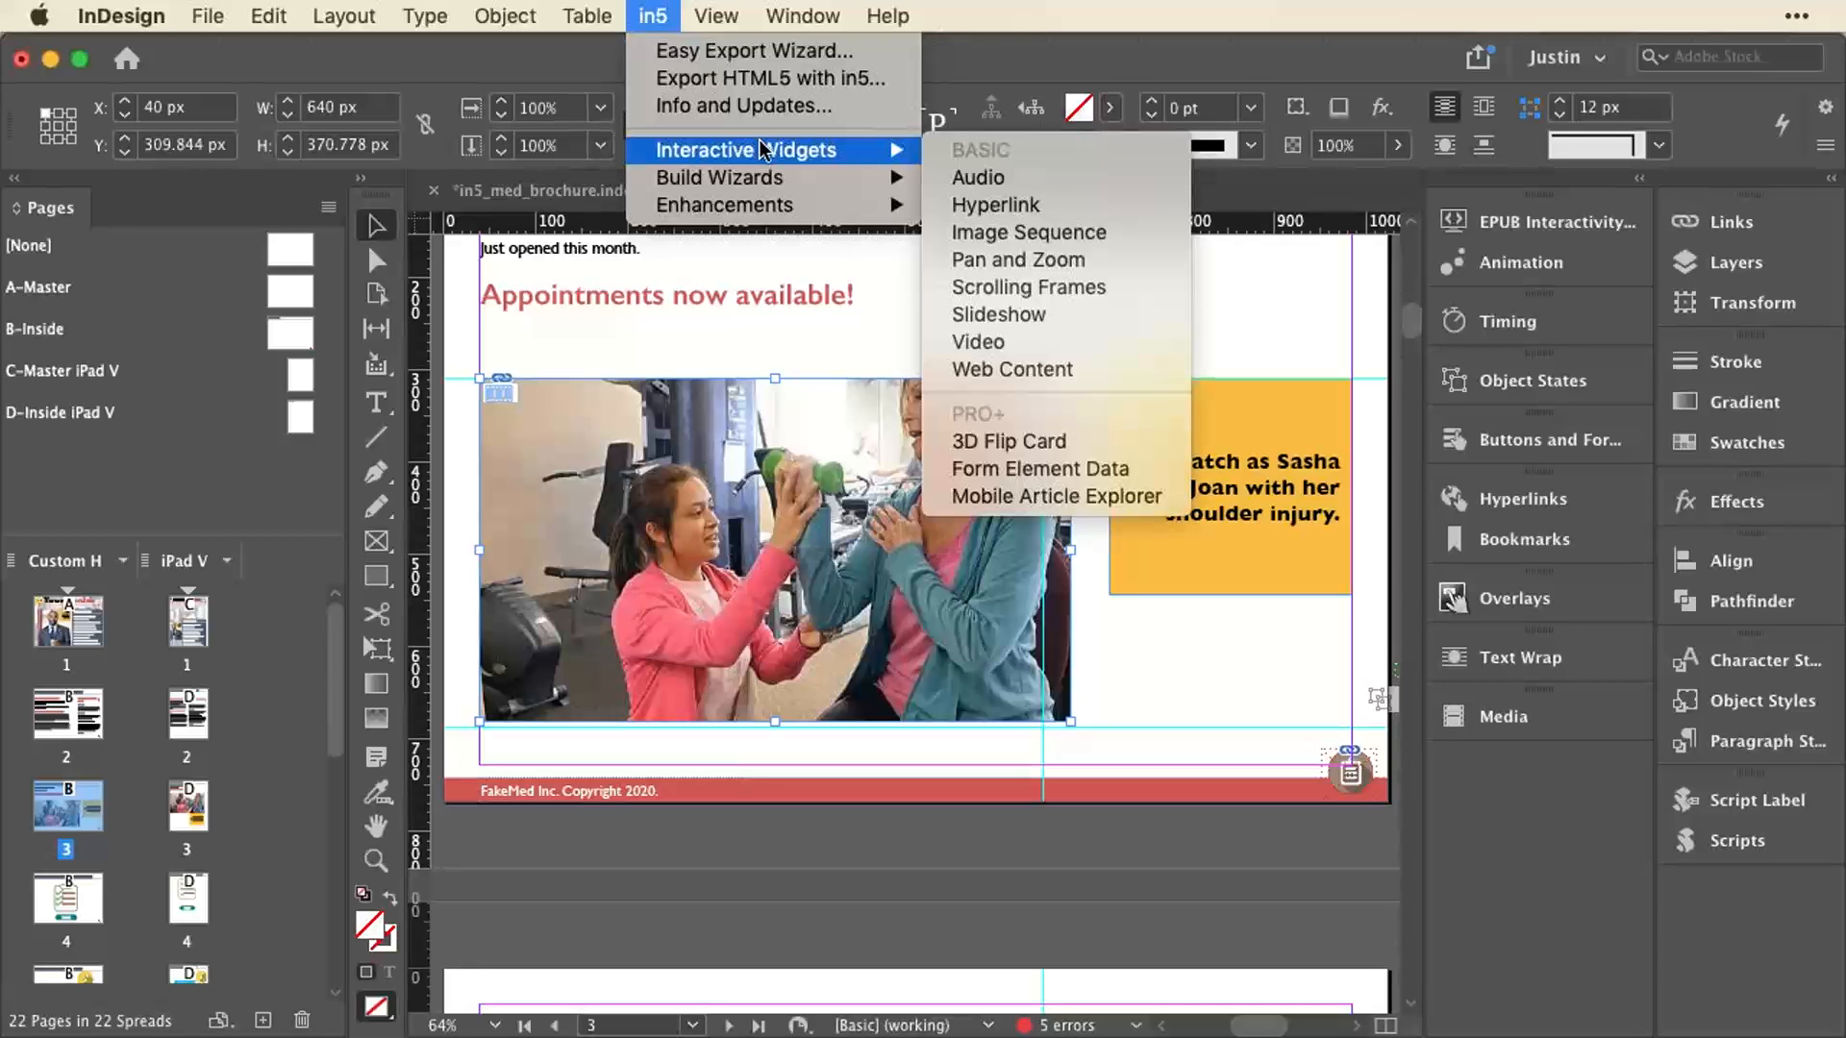
click(1050, 341)
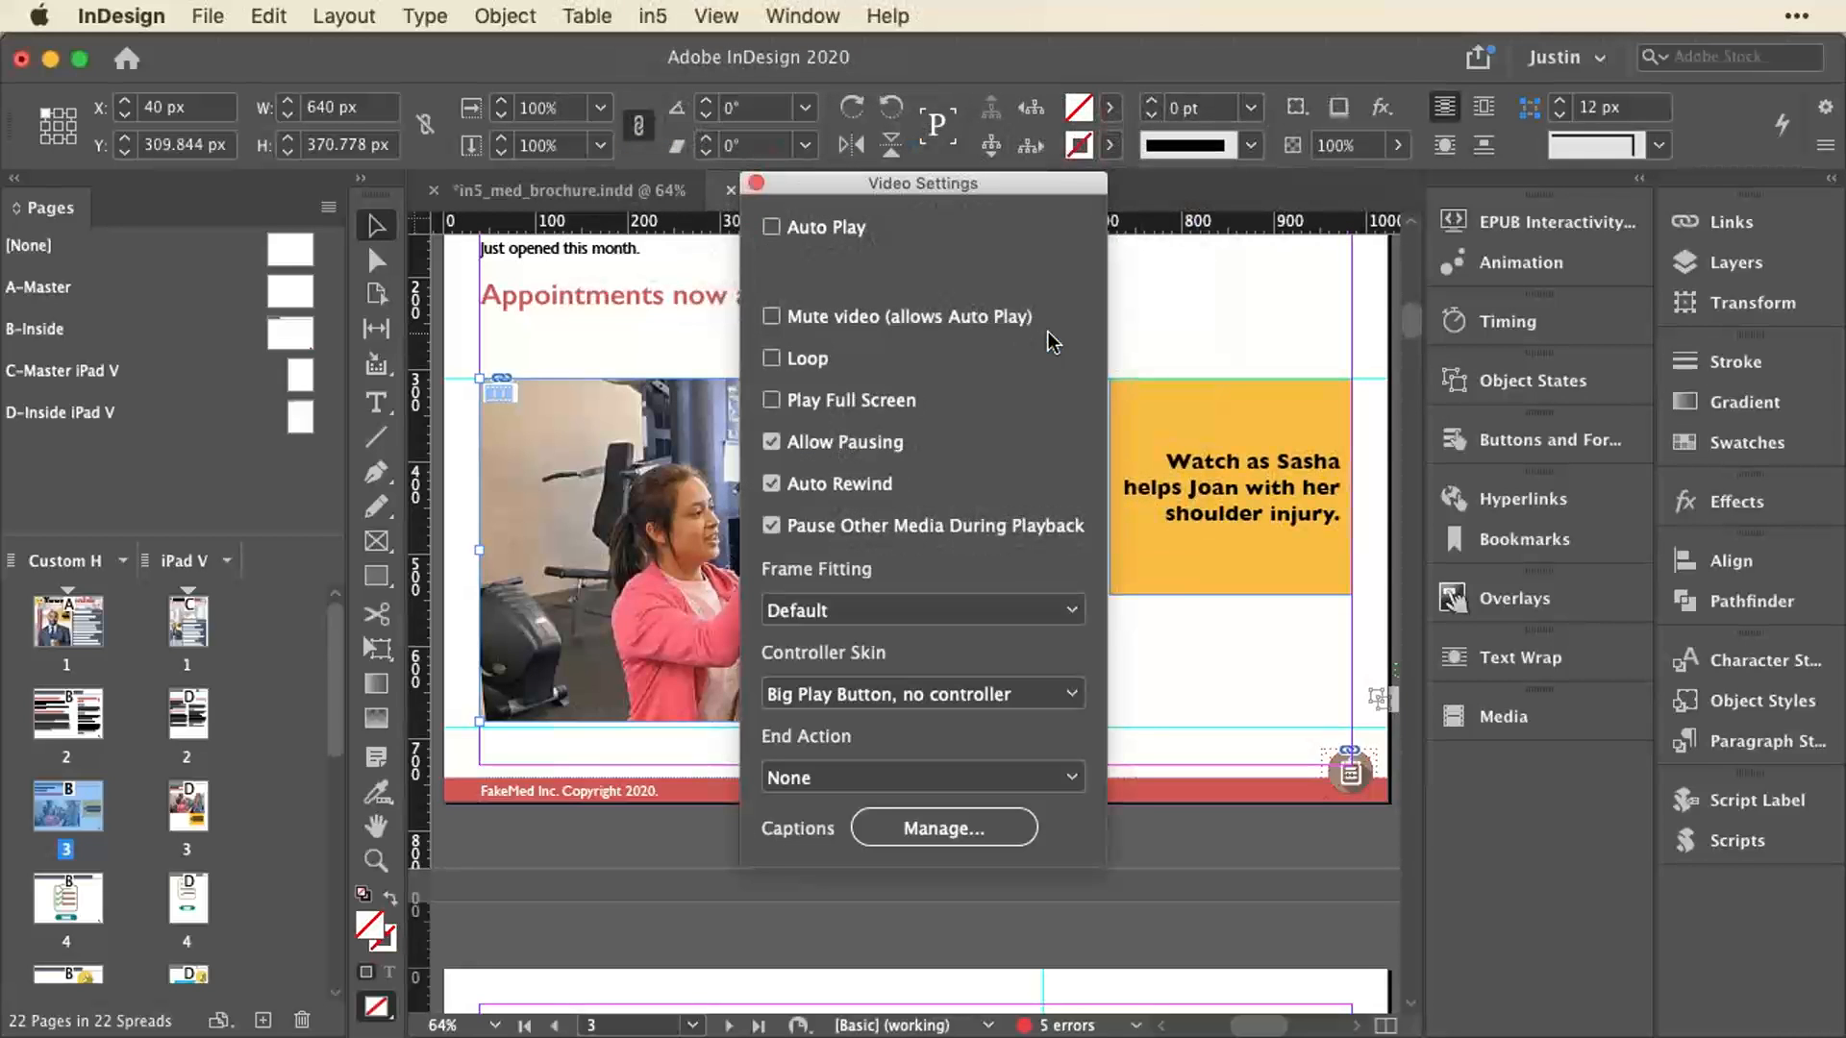
click(648, 16)
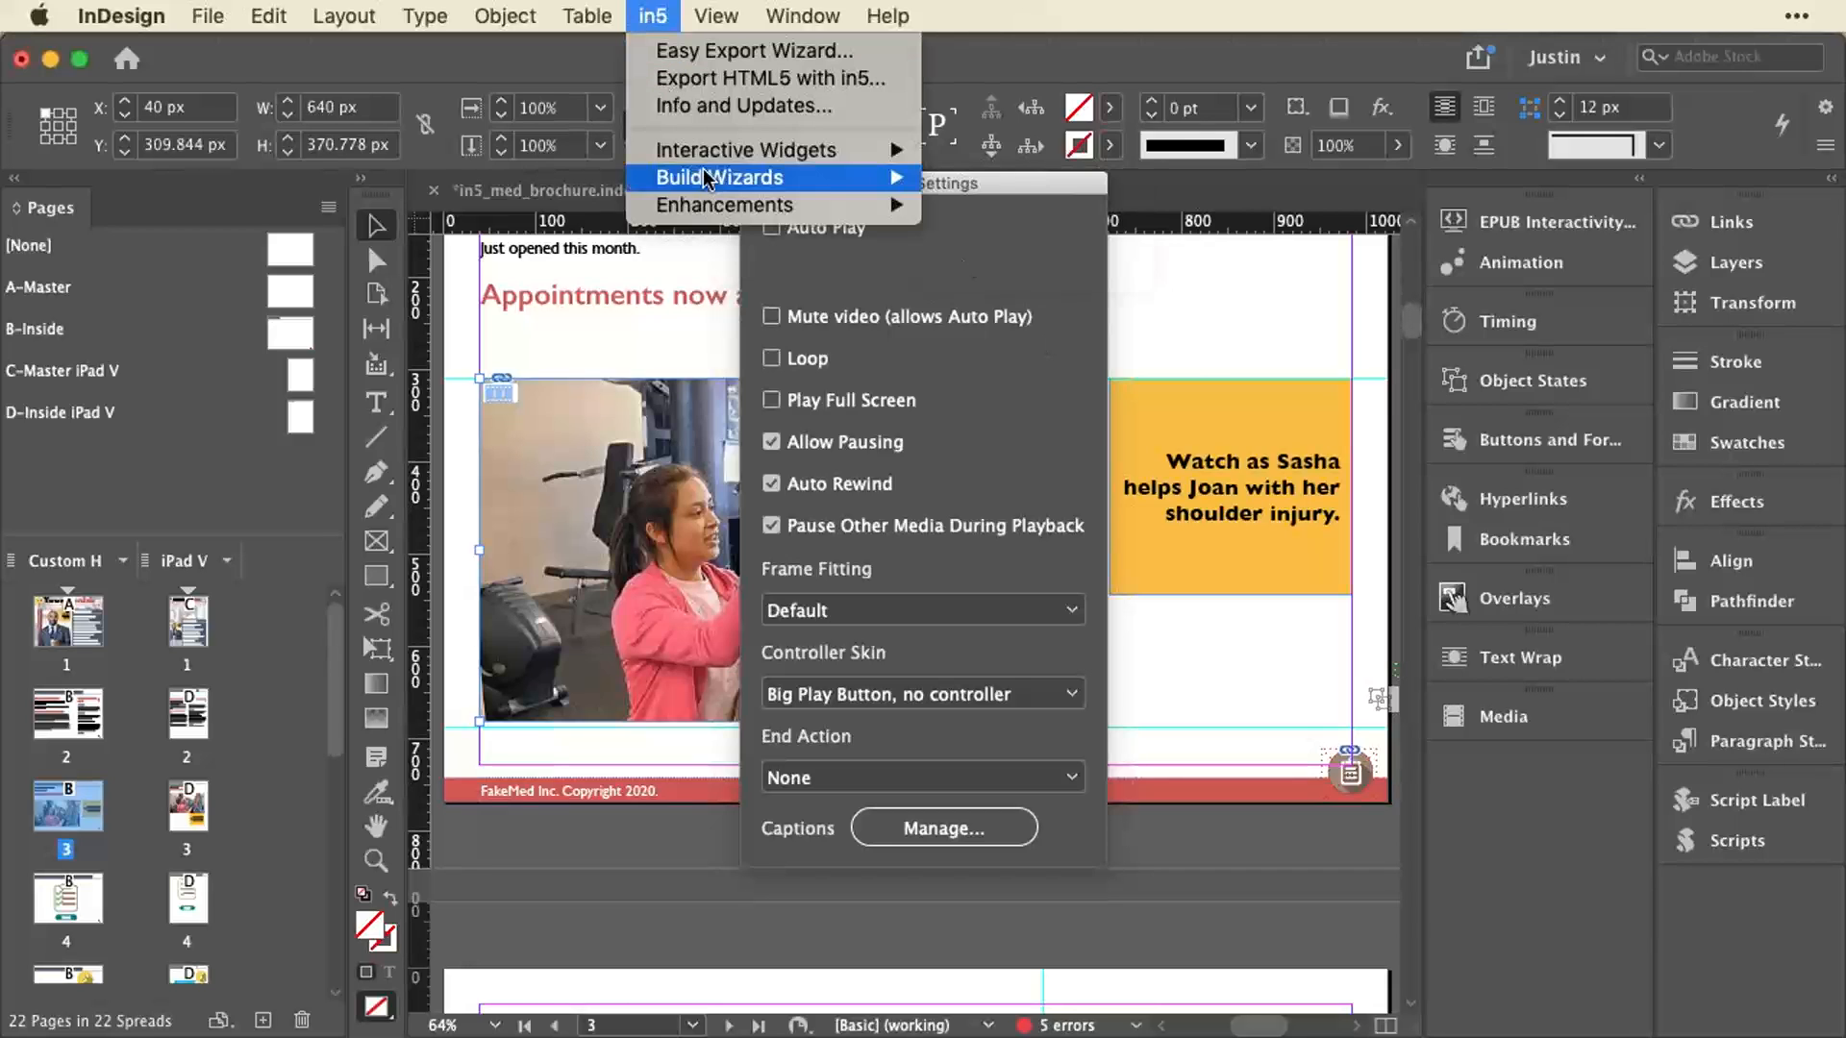
mouse_move(711, 152)
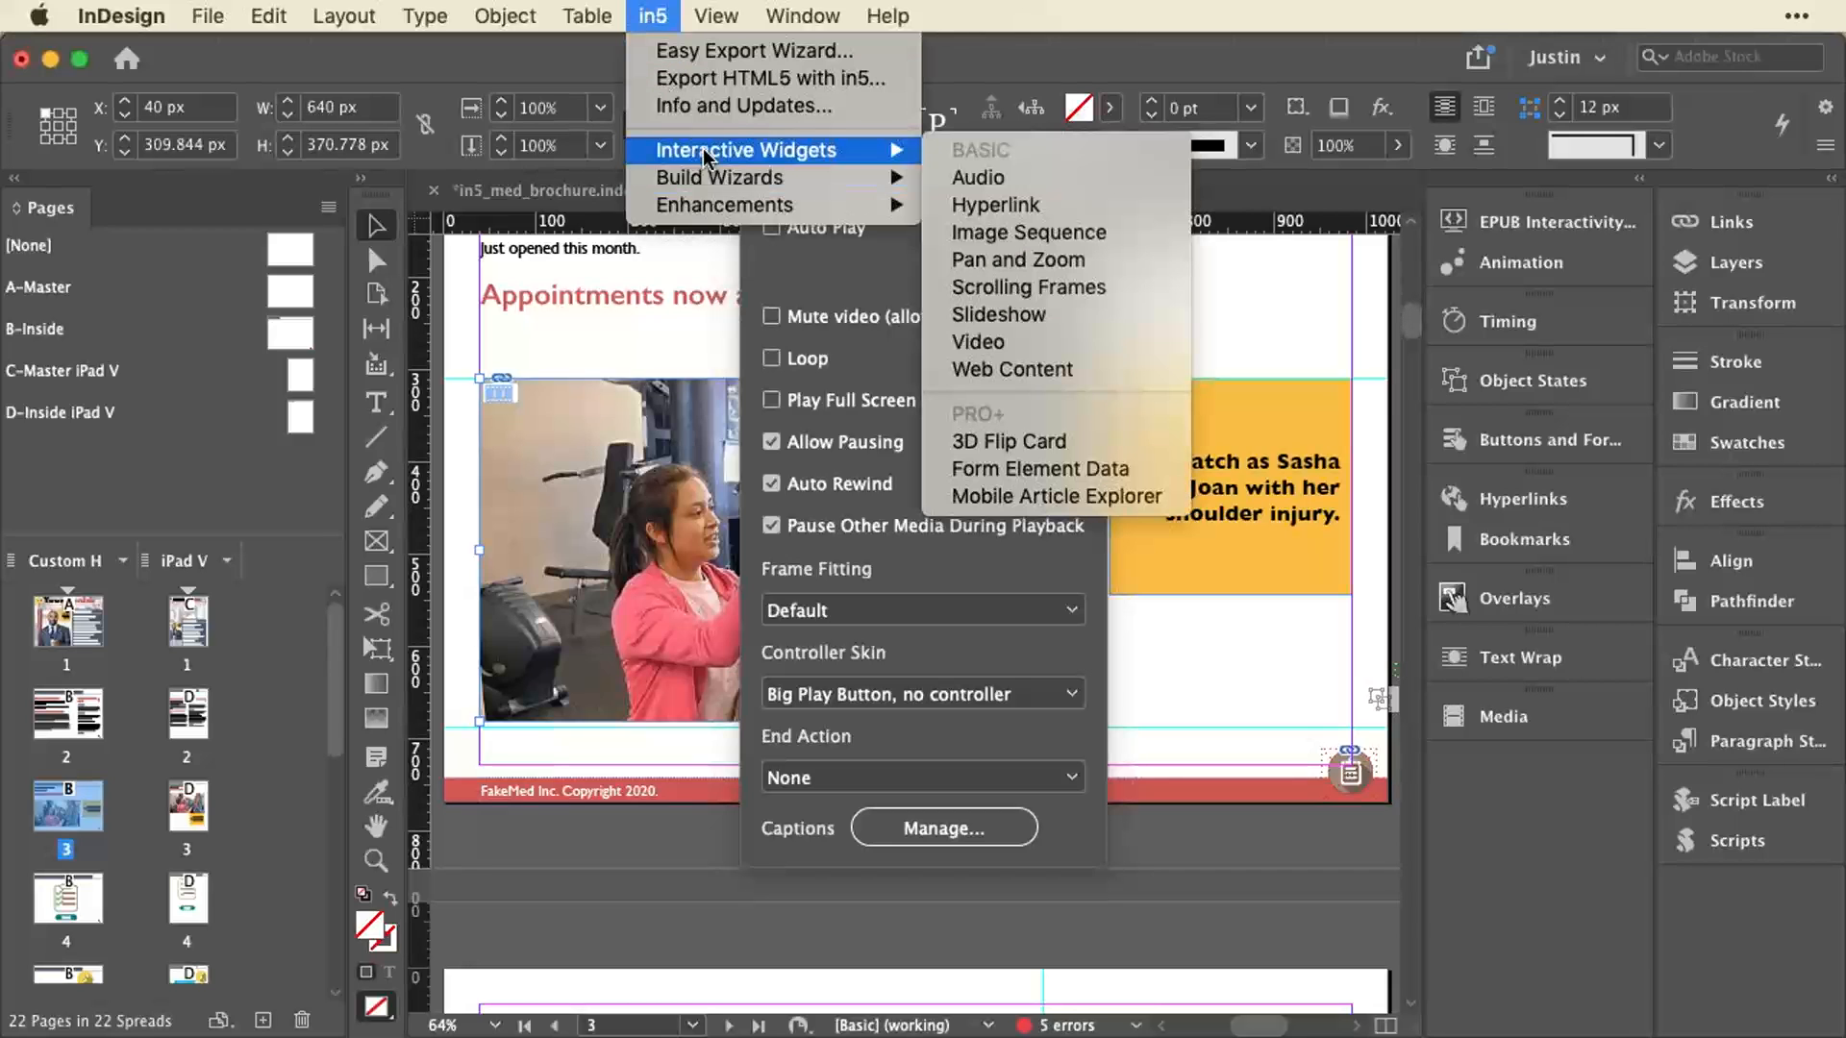
click(799, 285)
drag(866, 179, 1271, 179)
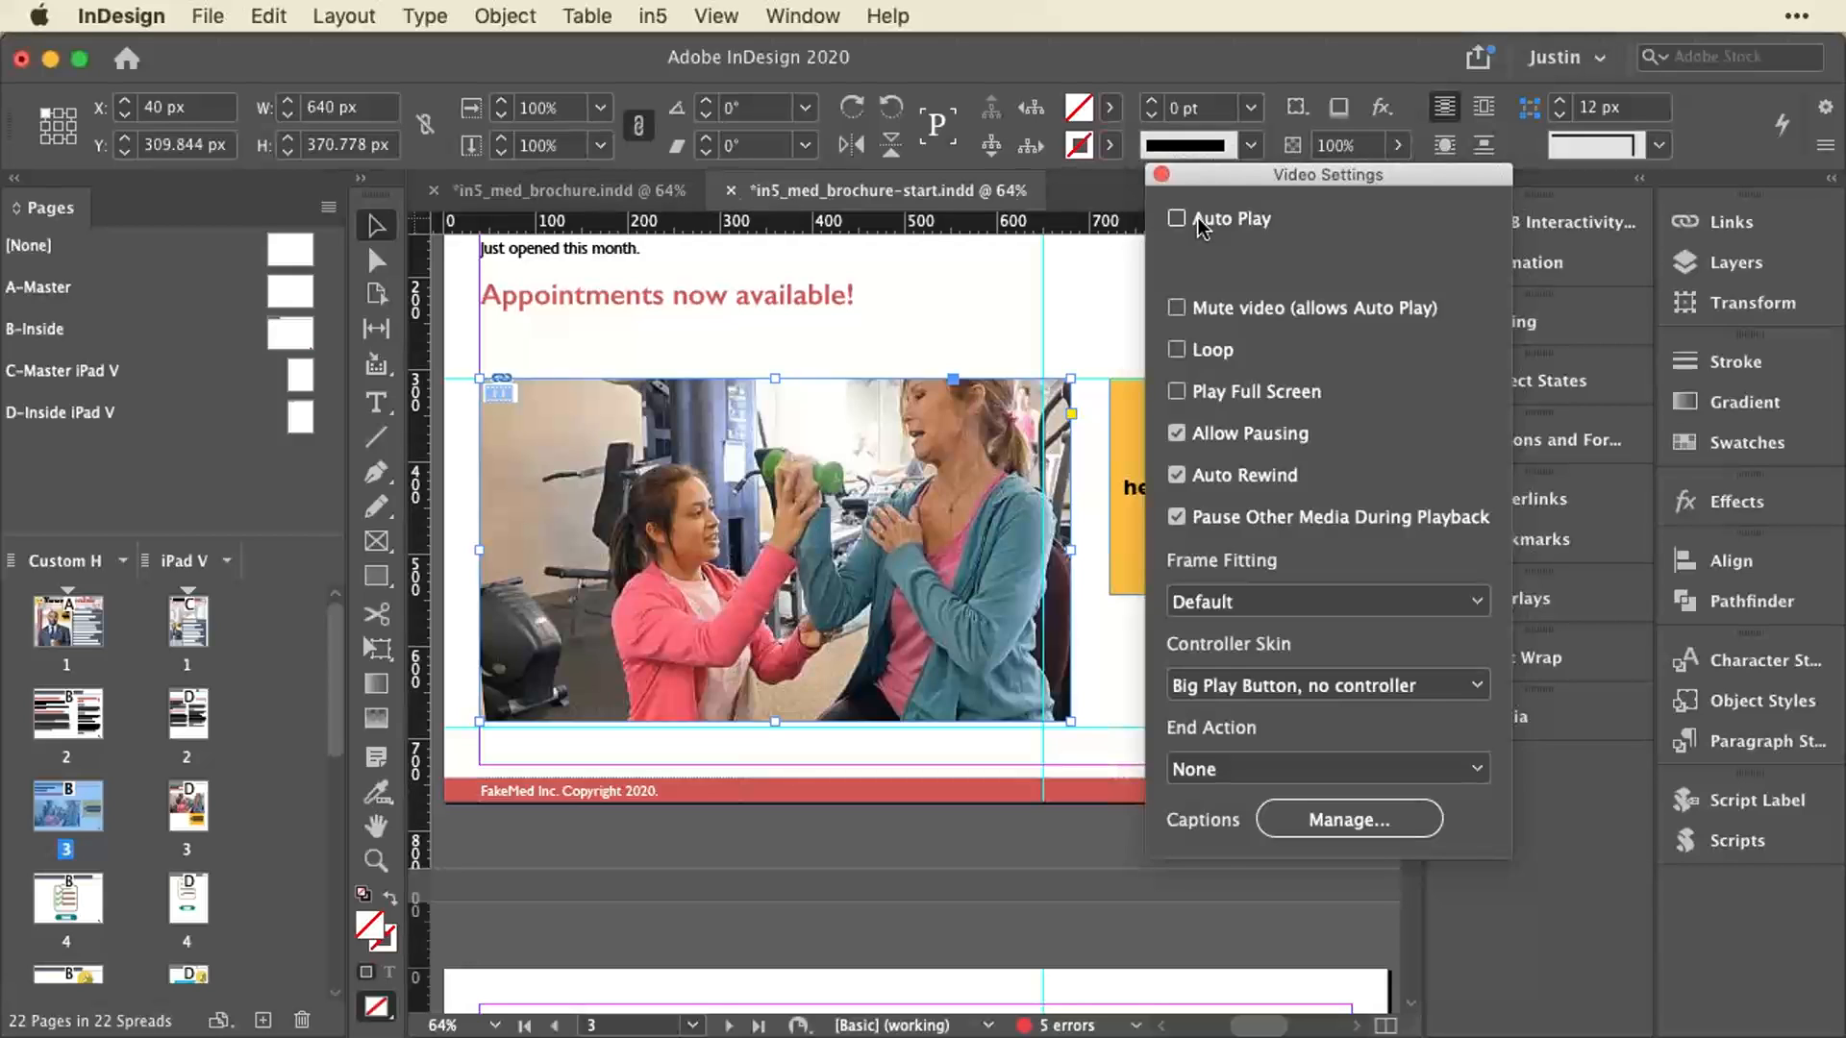
Enable Auto Play and Mute video for the page 3 video, keeping the big play button skin and no end action.
click(1199, 227)
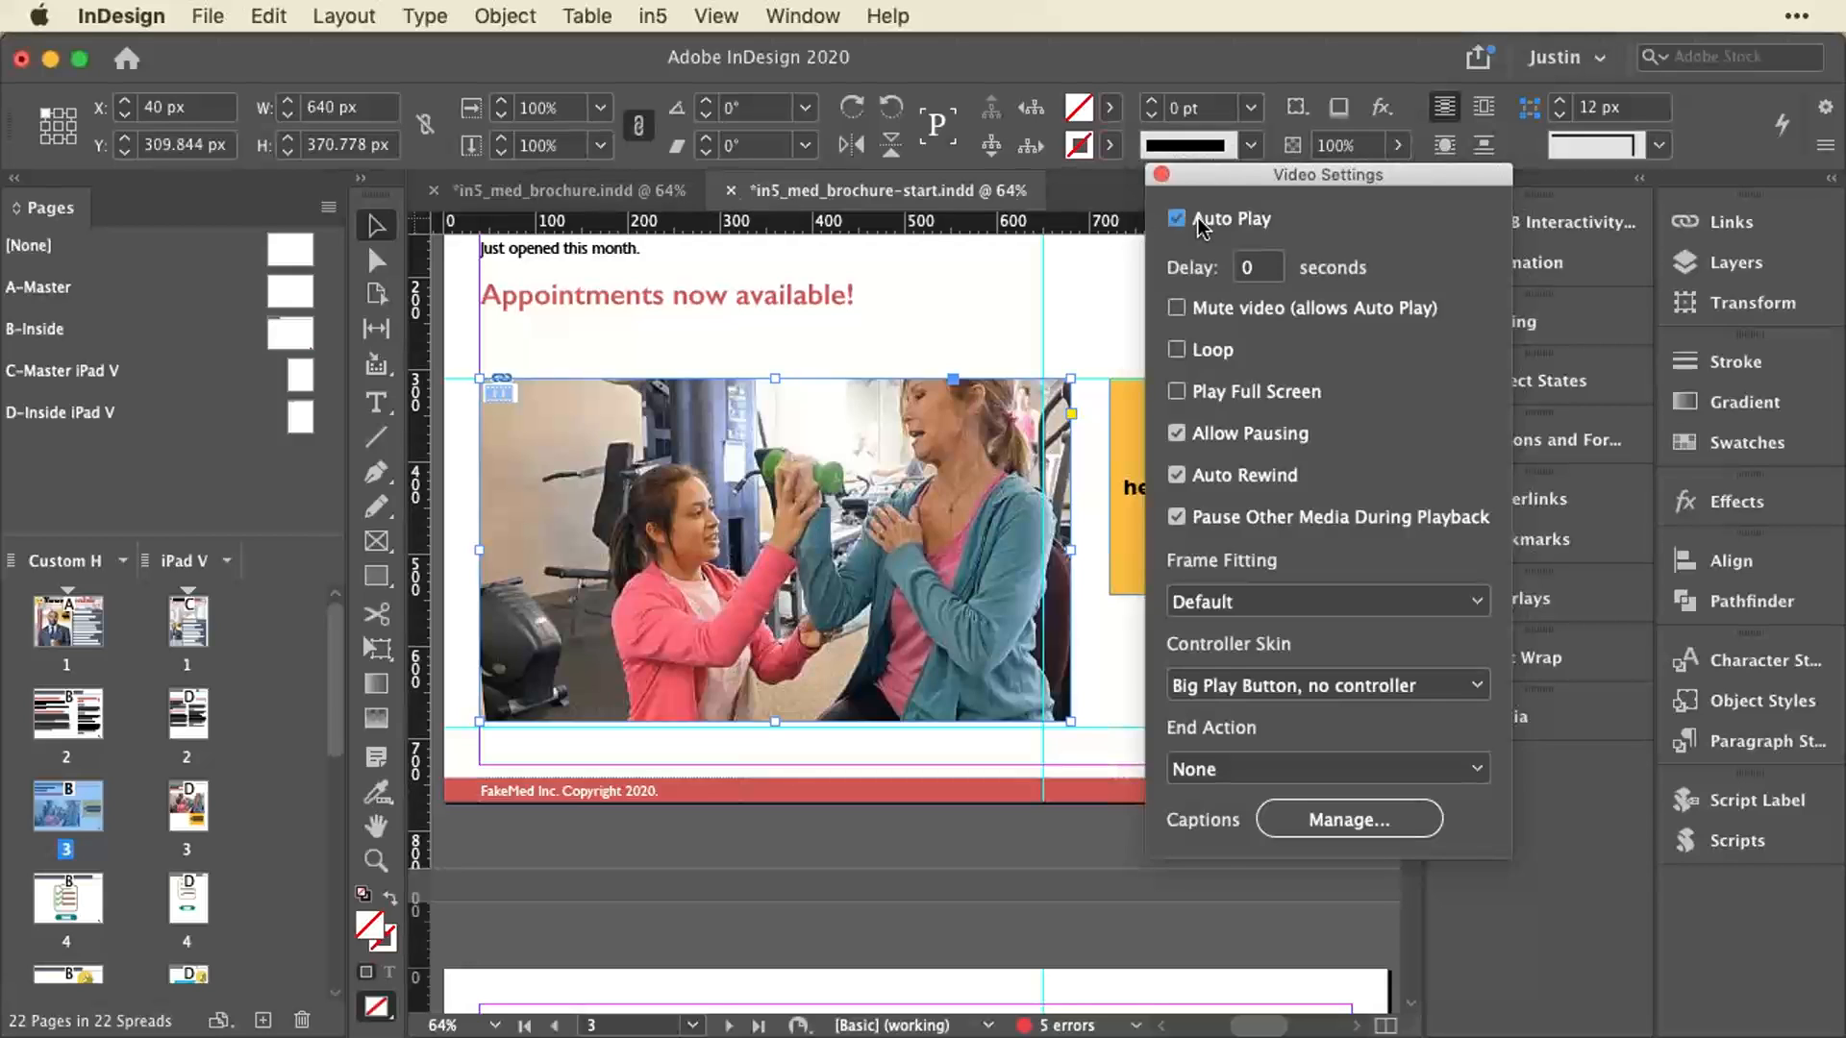
click(1175, 307)
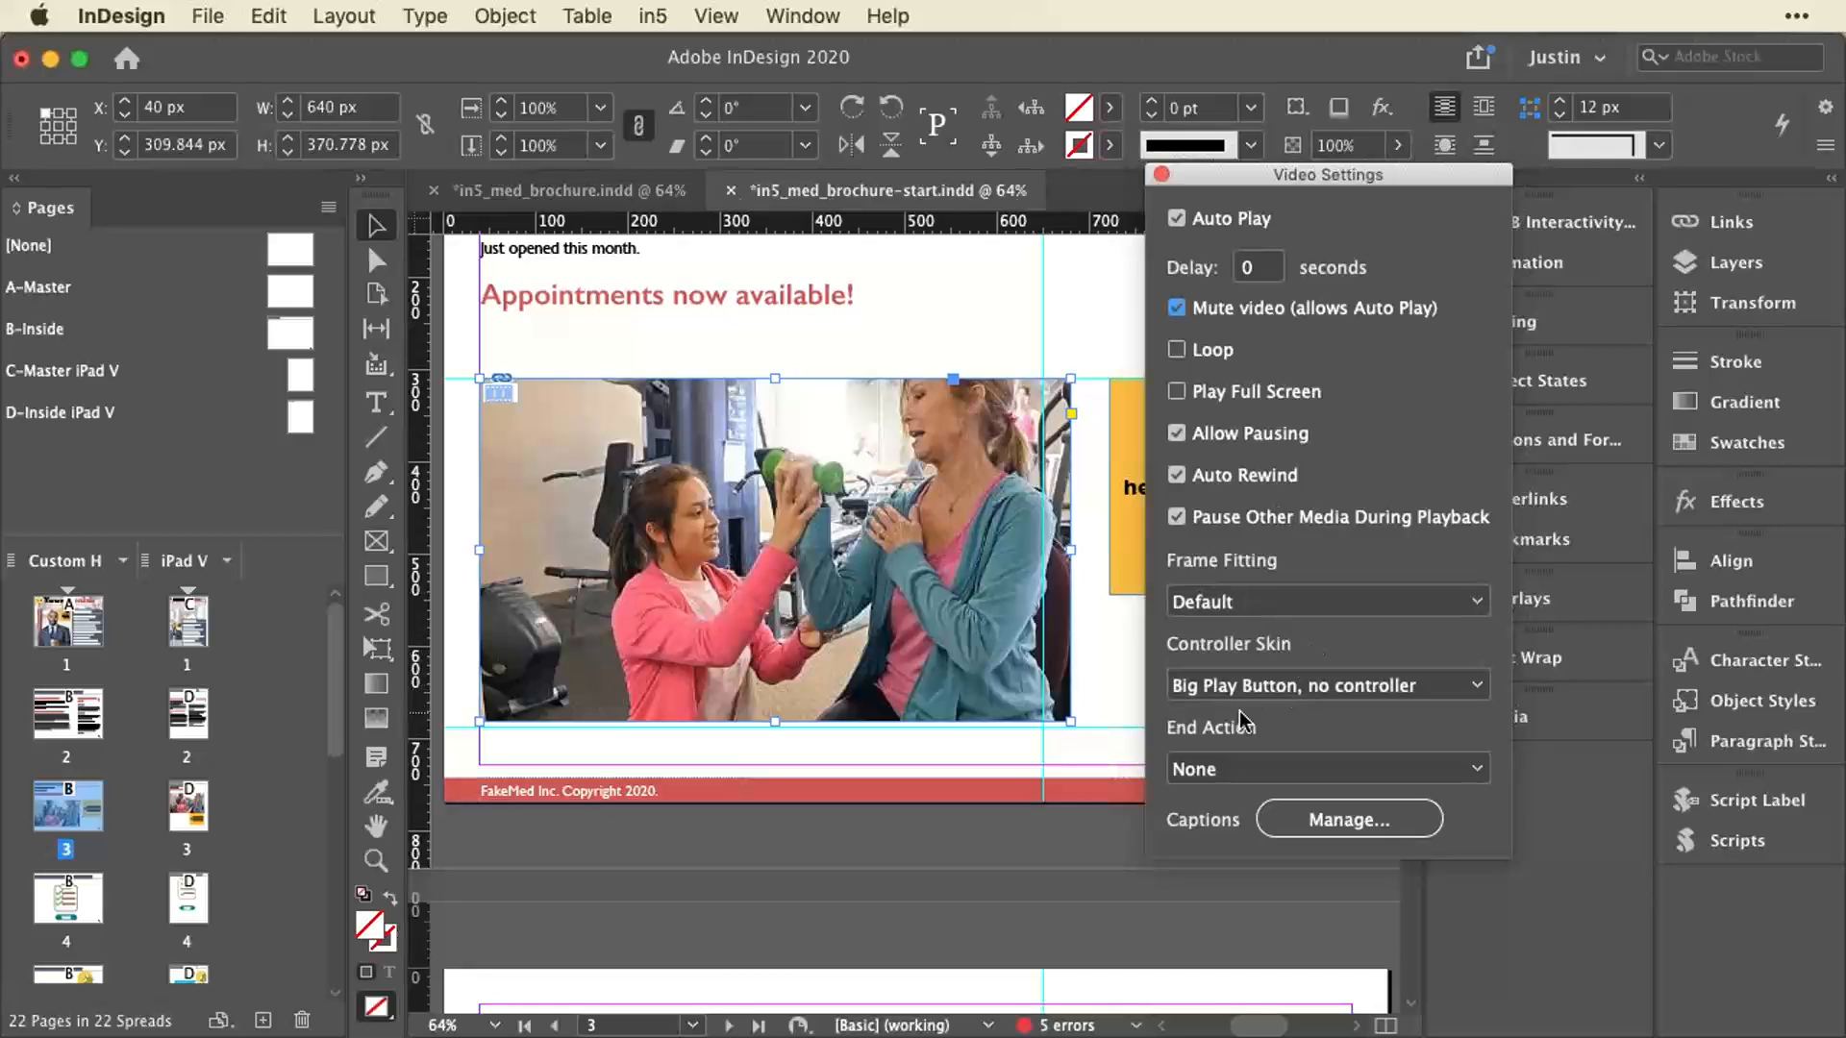
click(1404, 701)
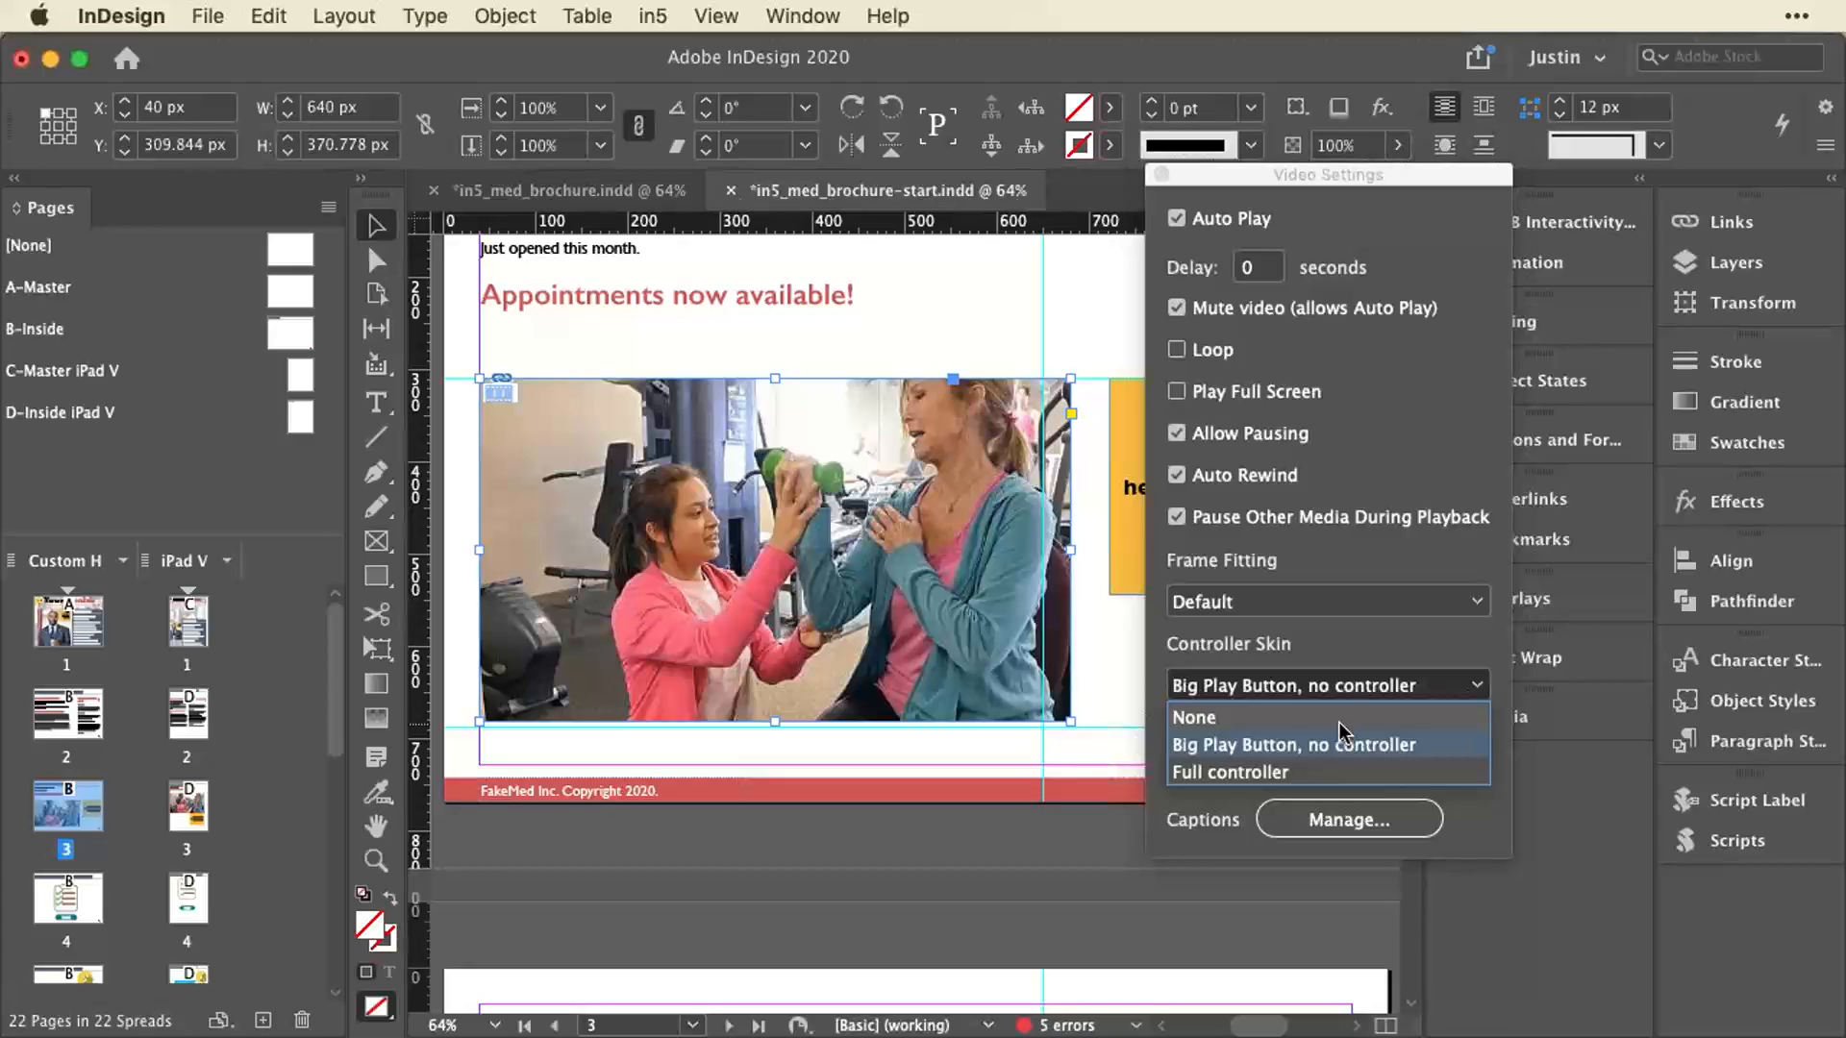
click(1347, 688)
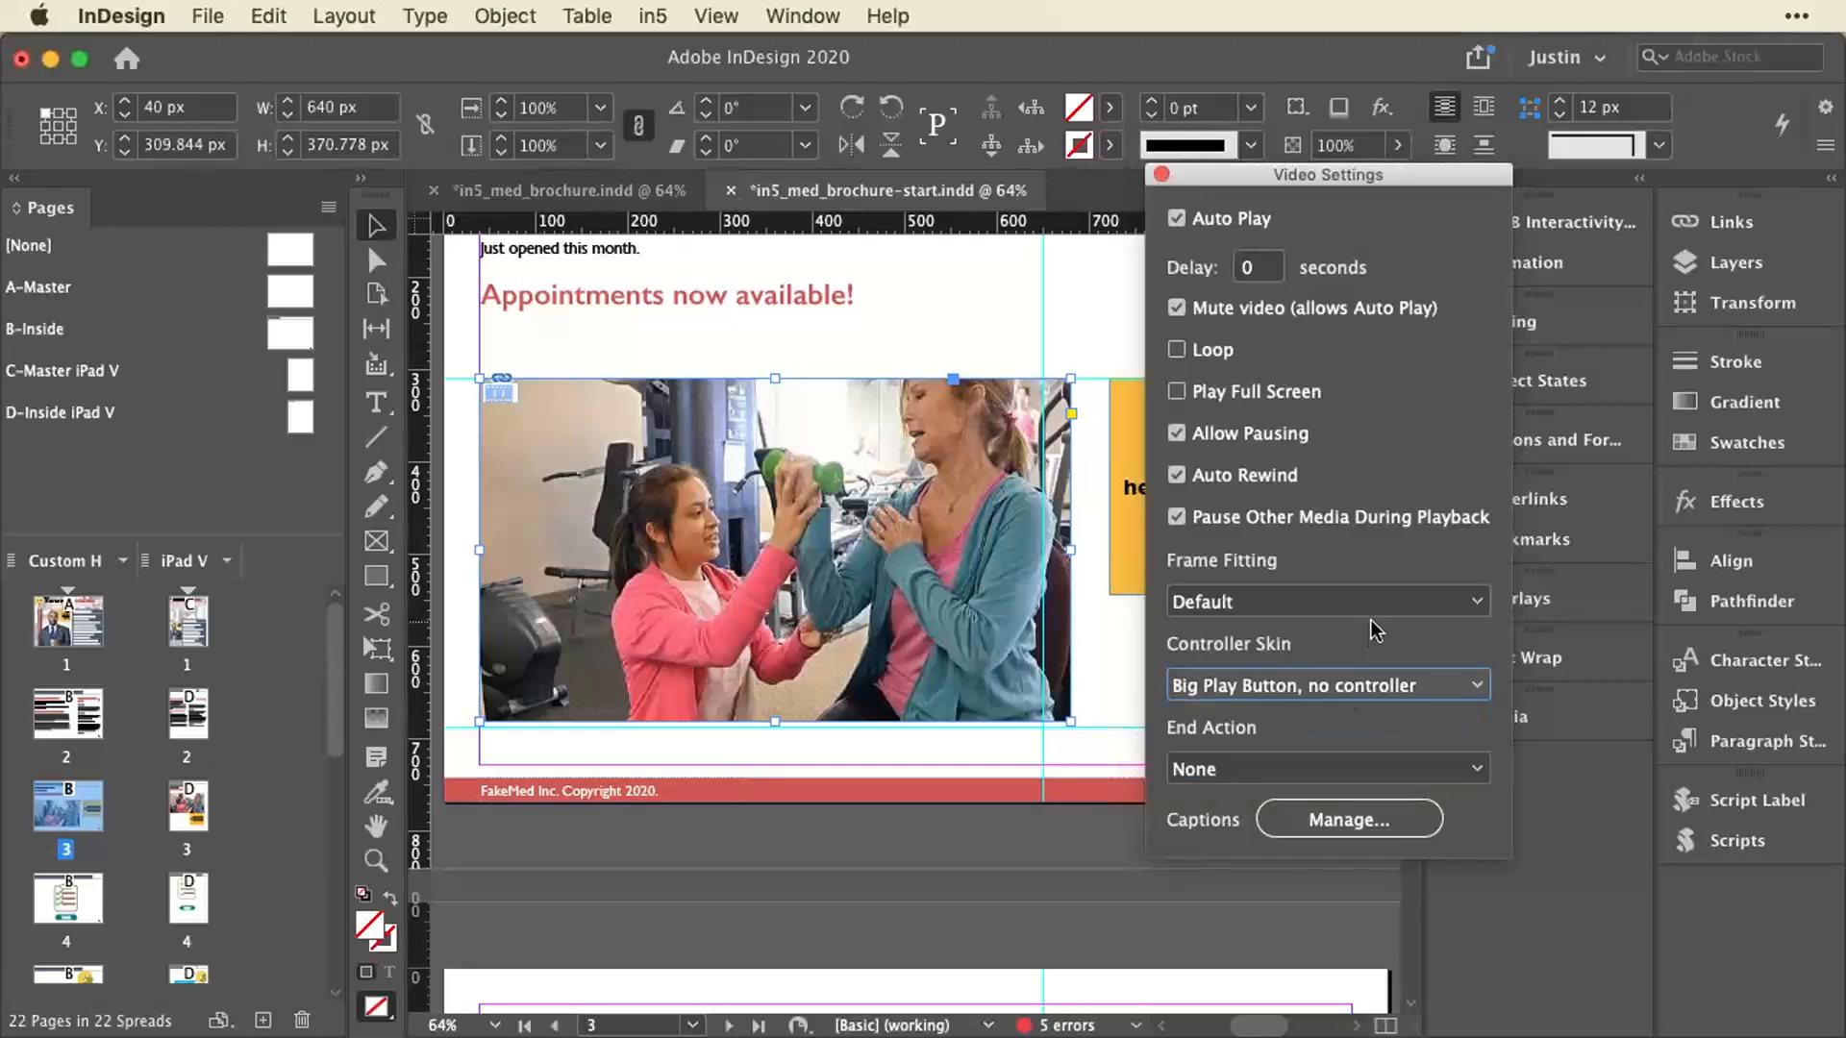
click(1245, 771)
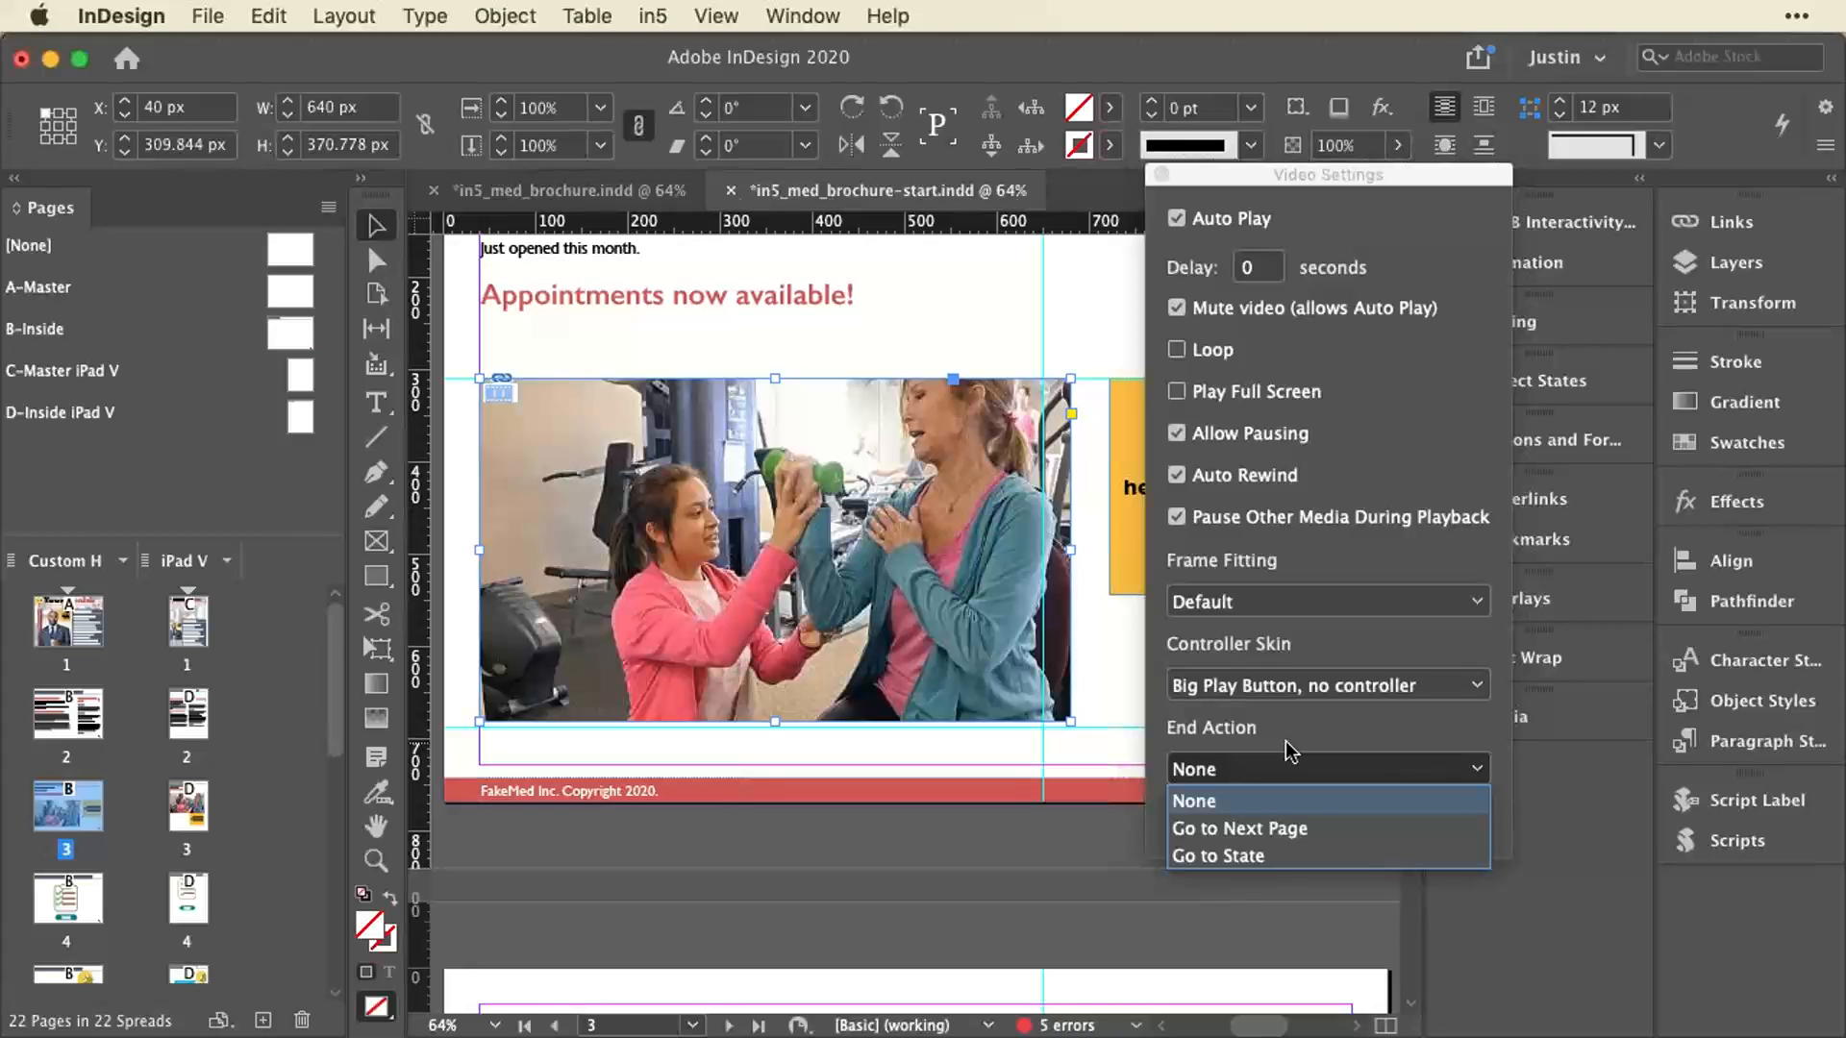
click(1291, 752)
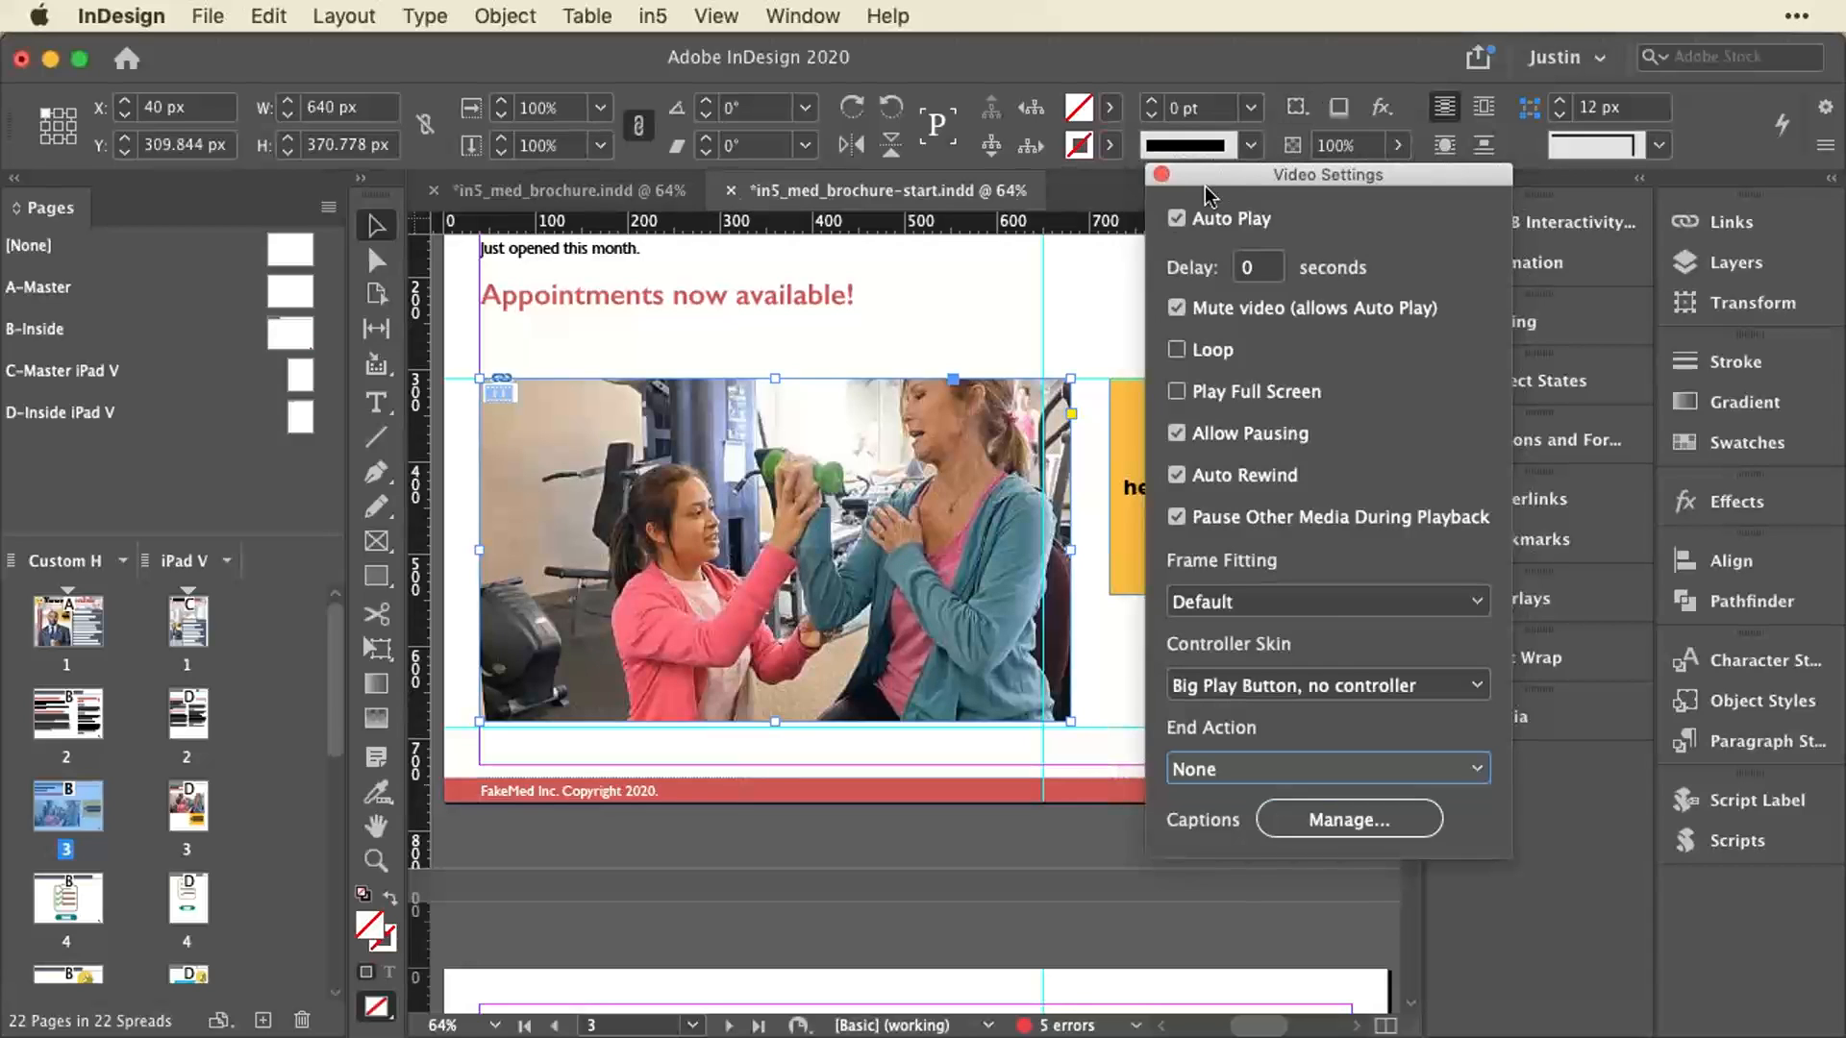
click(1161, 175)
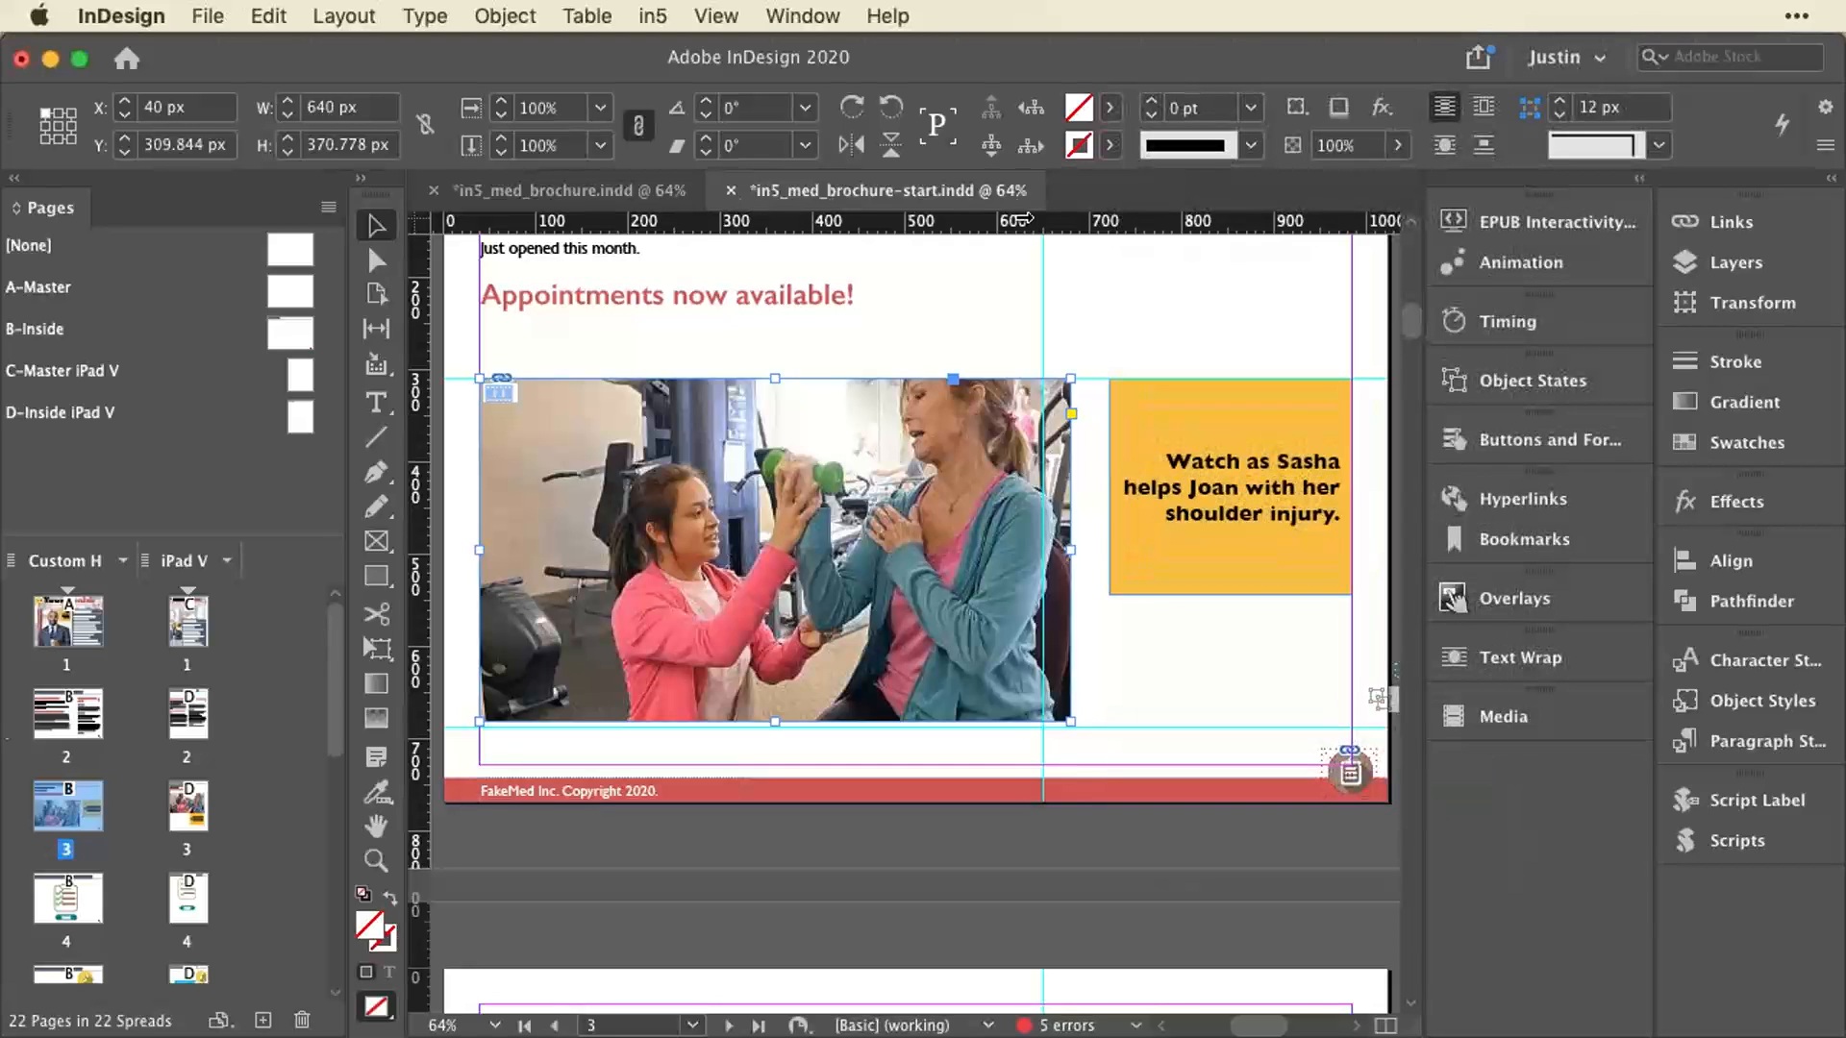
Apply the Fade In animation on page load to the three green check marks on page 4, with a 0.5-second duration.
double_click(67, 904)
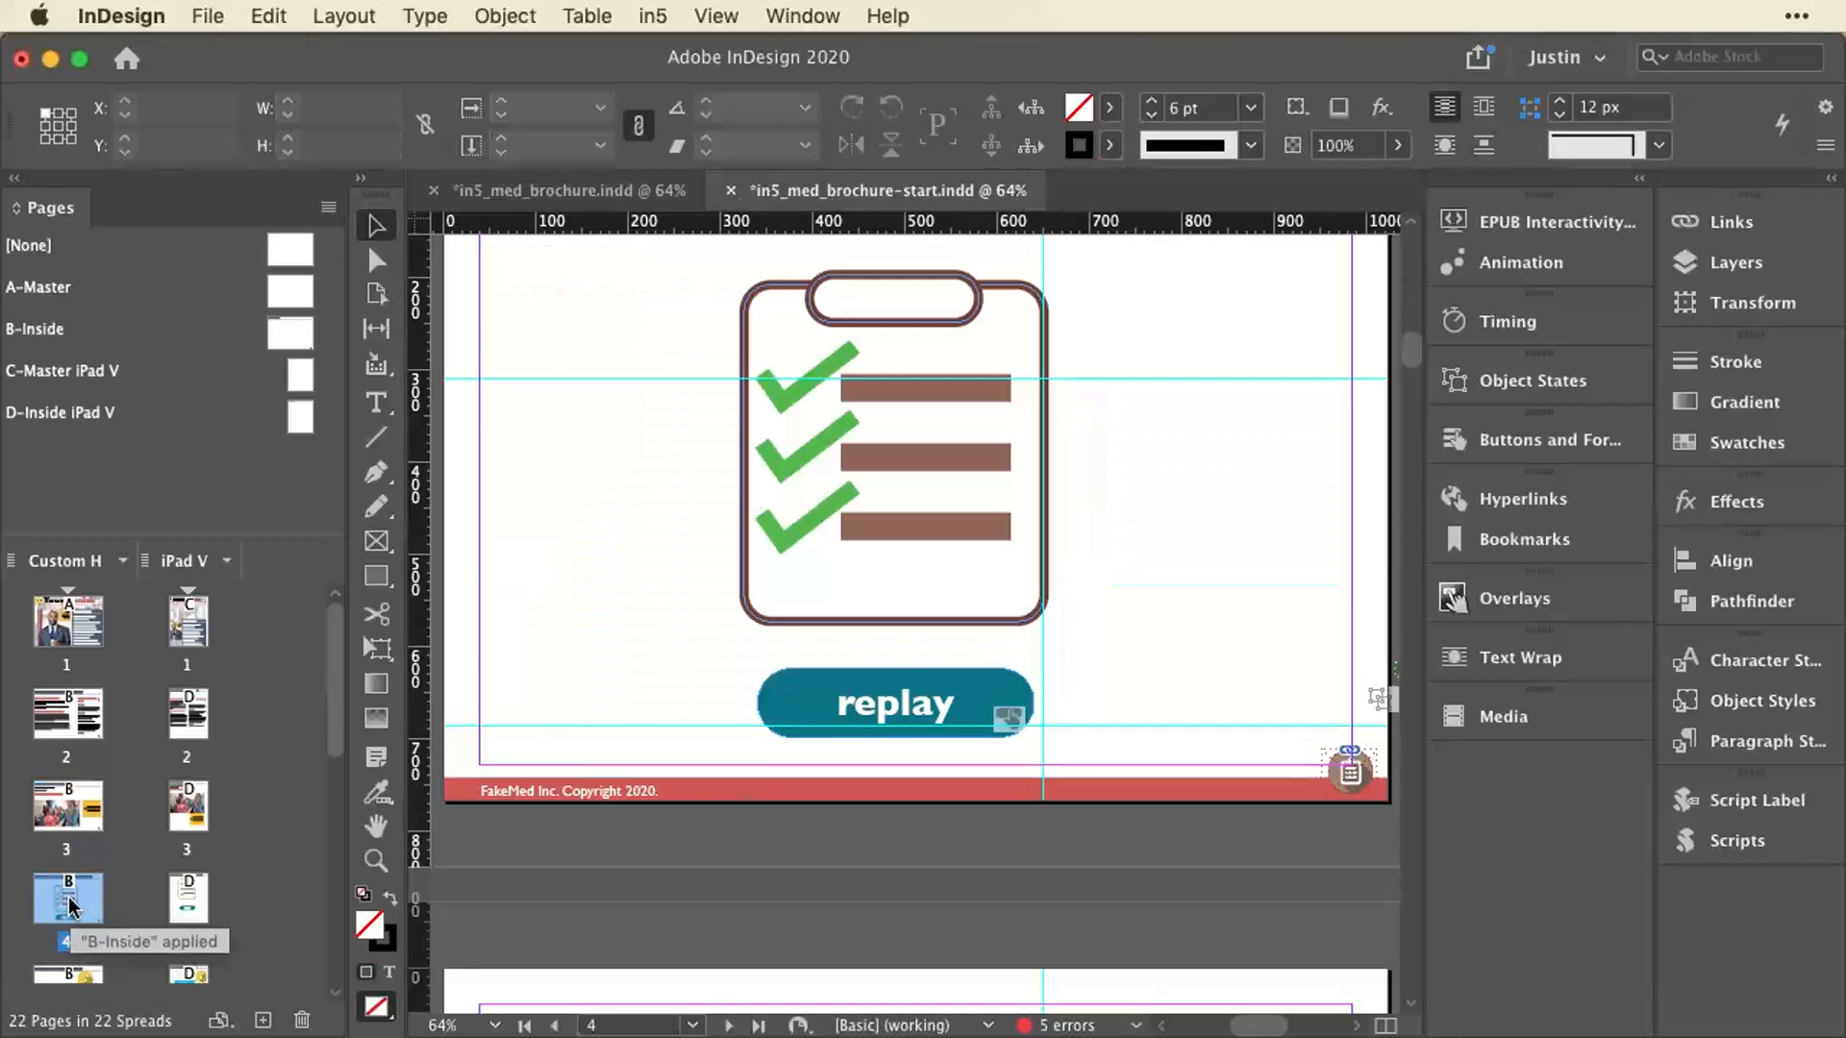
scroll(719, 683, up, 5)
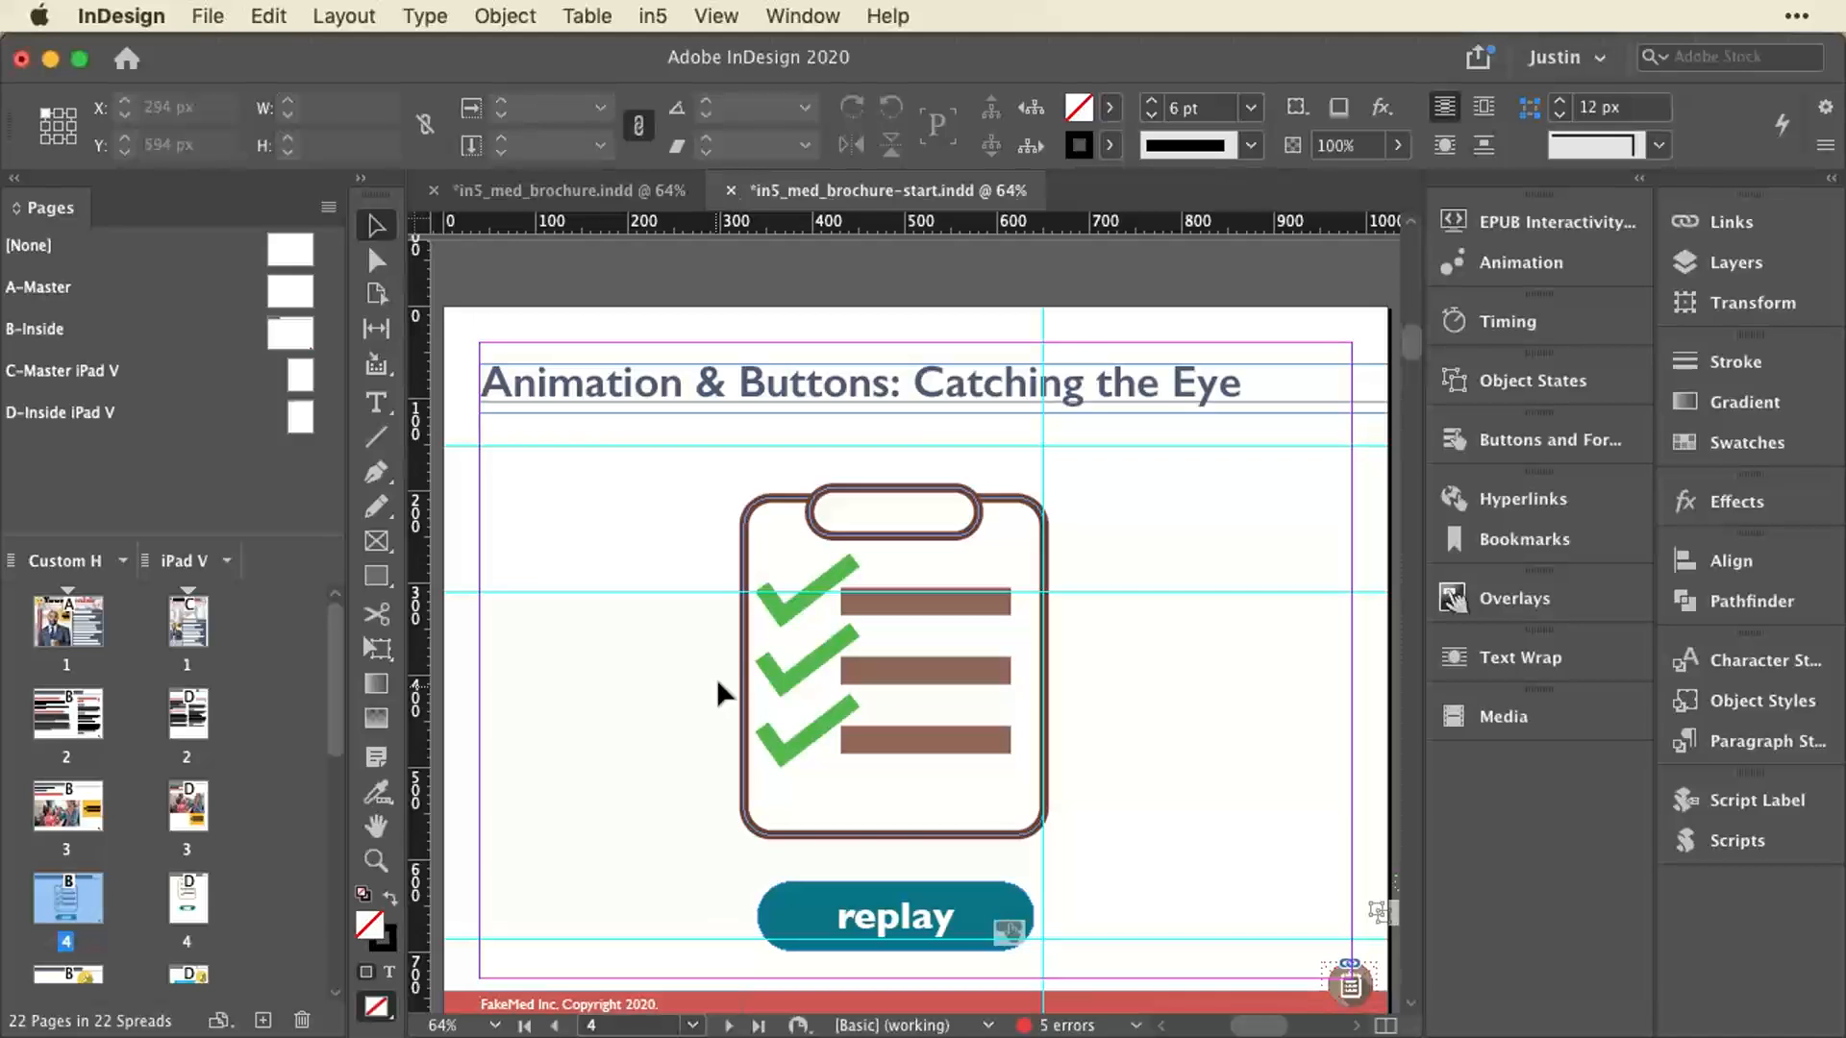
click(776, 623)
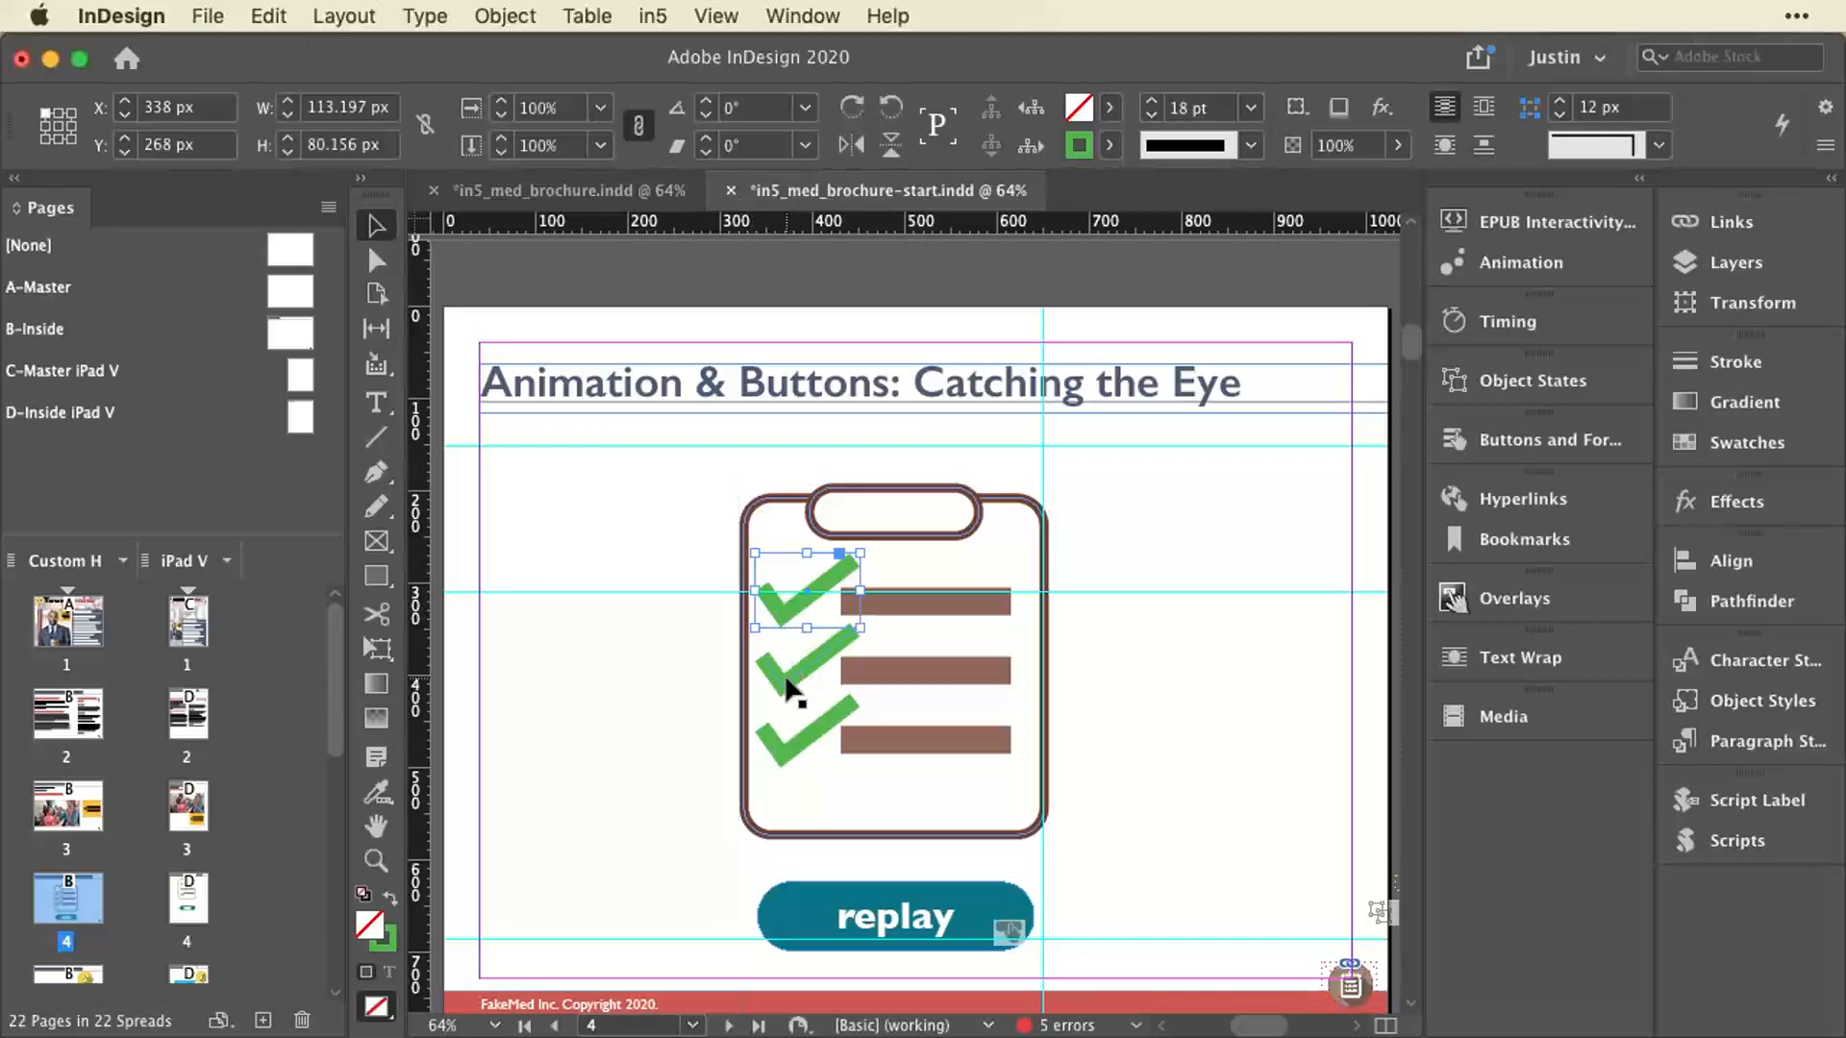
shift+click(787, 686)
shift+click(783, 760)
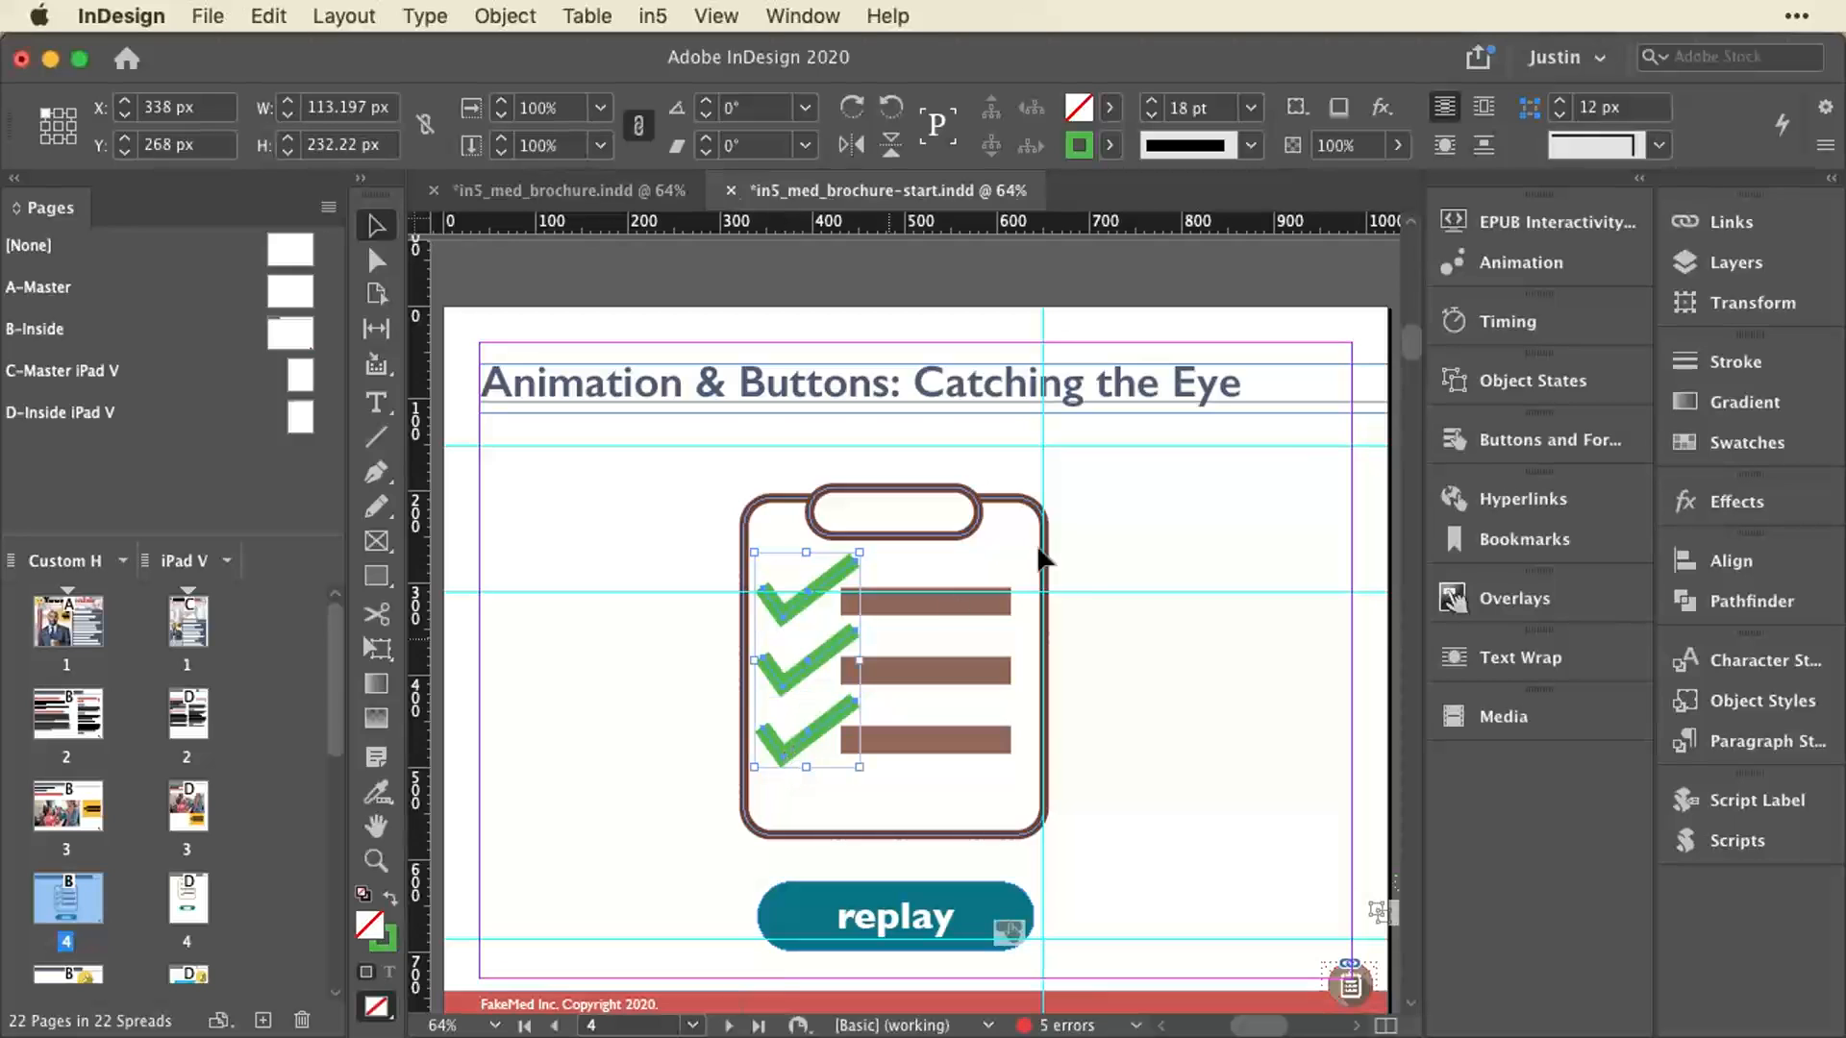
click(1517, 274)
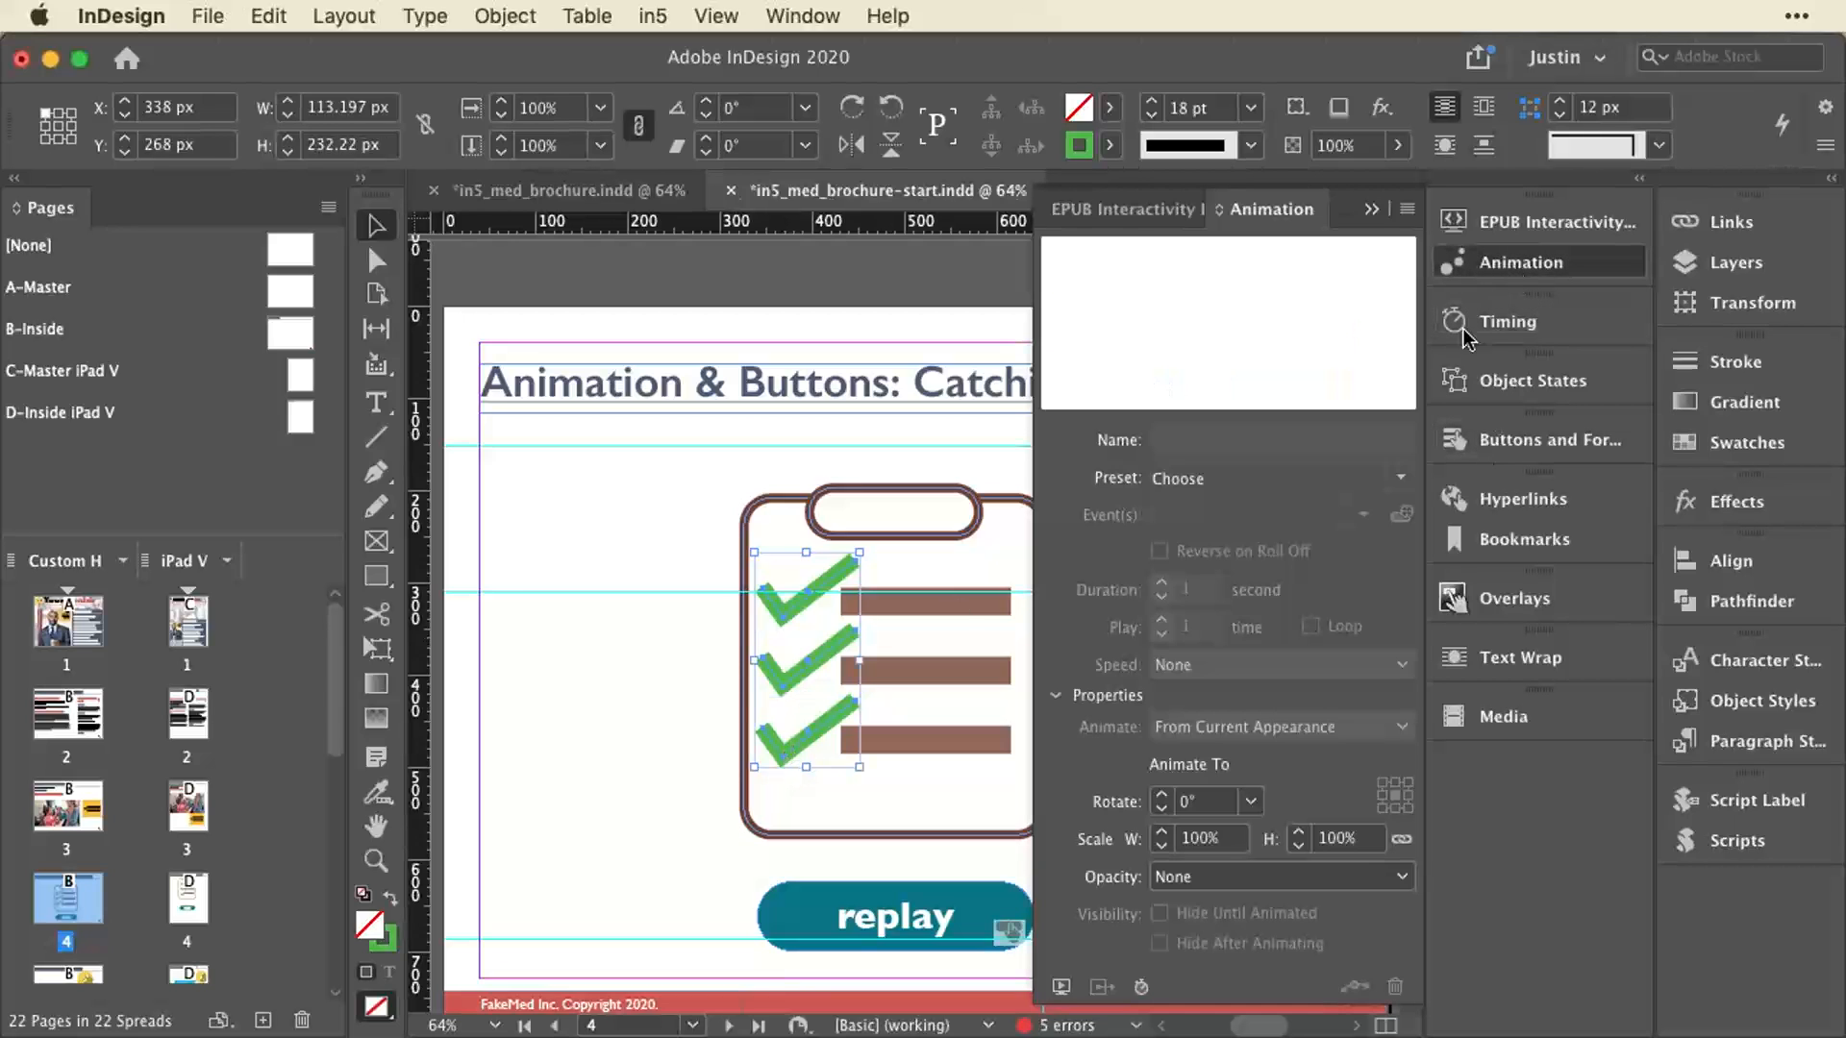
click(1400, 478)
scroll(1521, 676, down, 10)
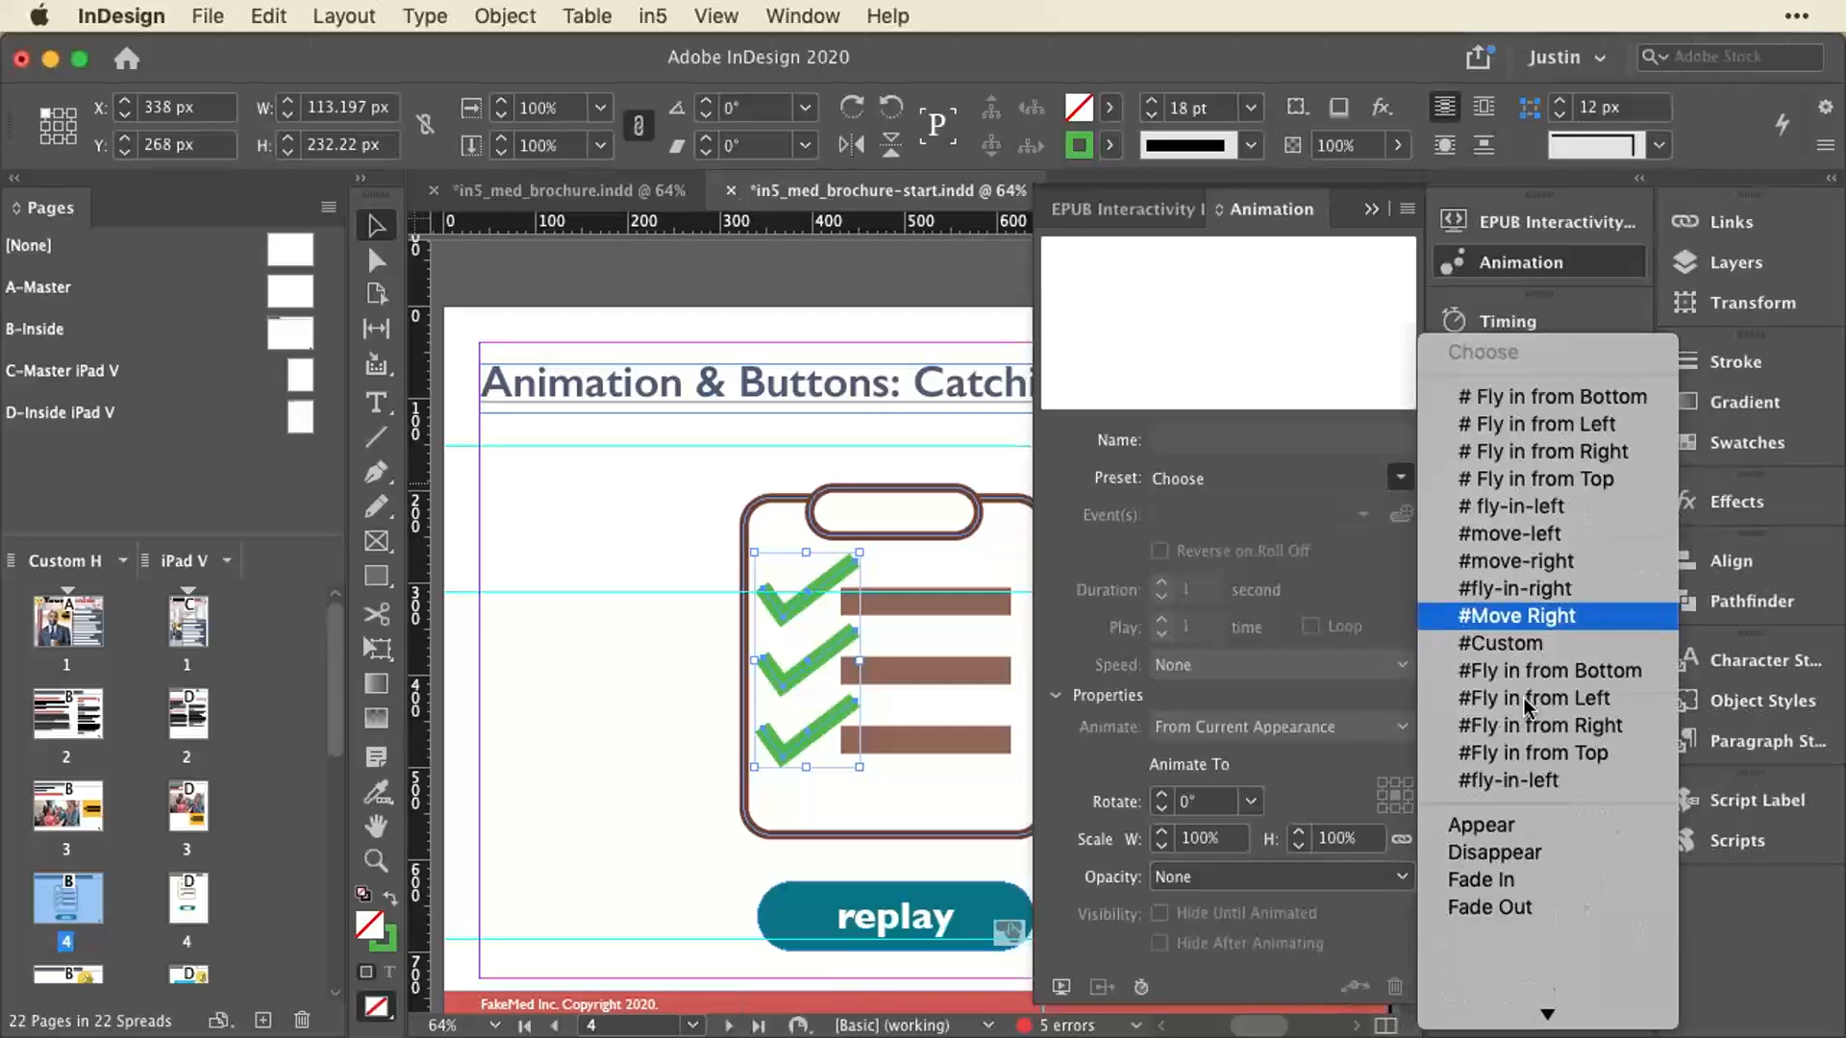
mouse_move(1518, 705)
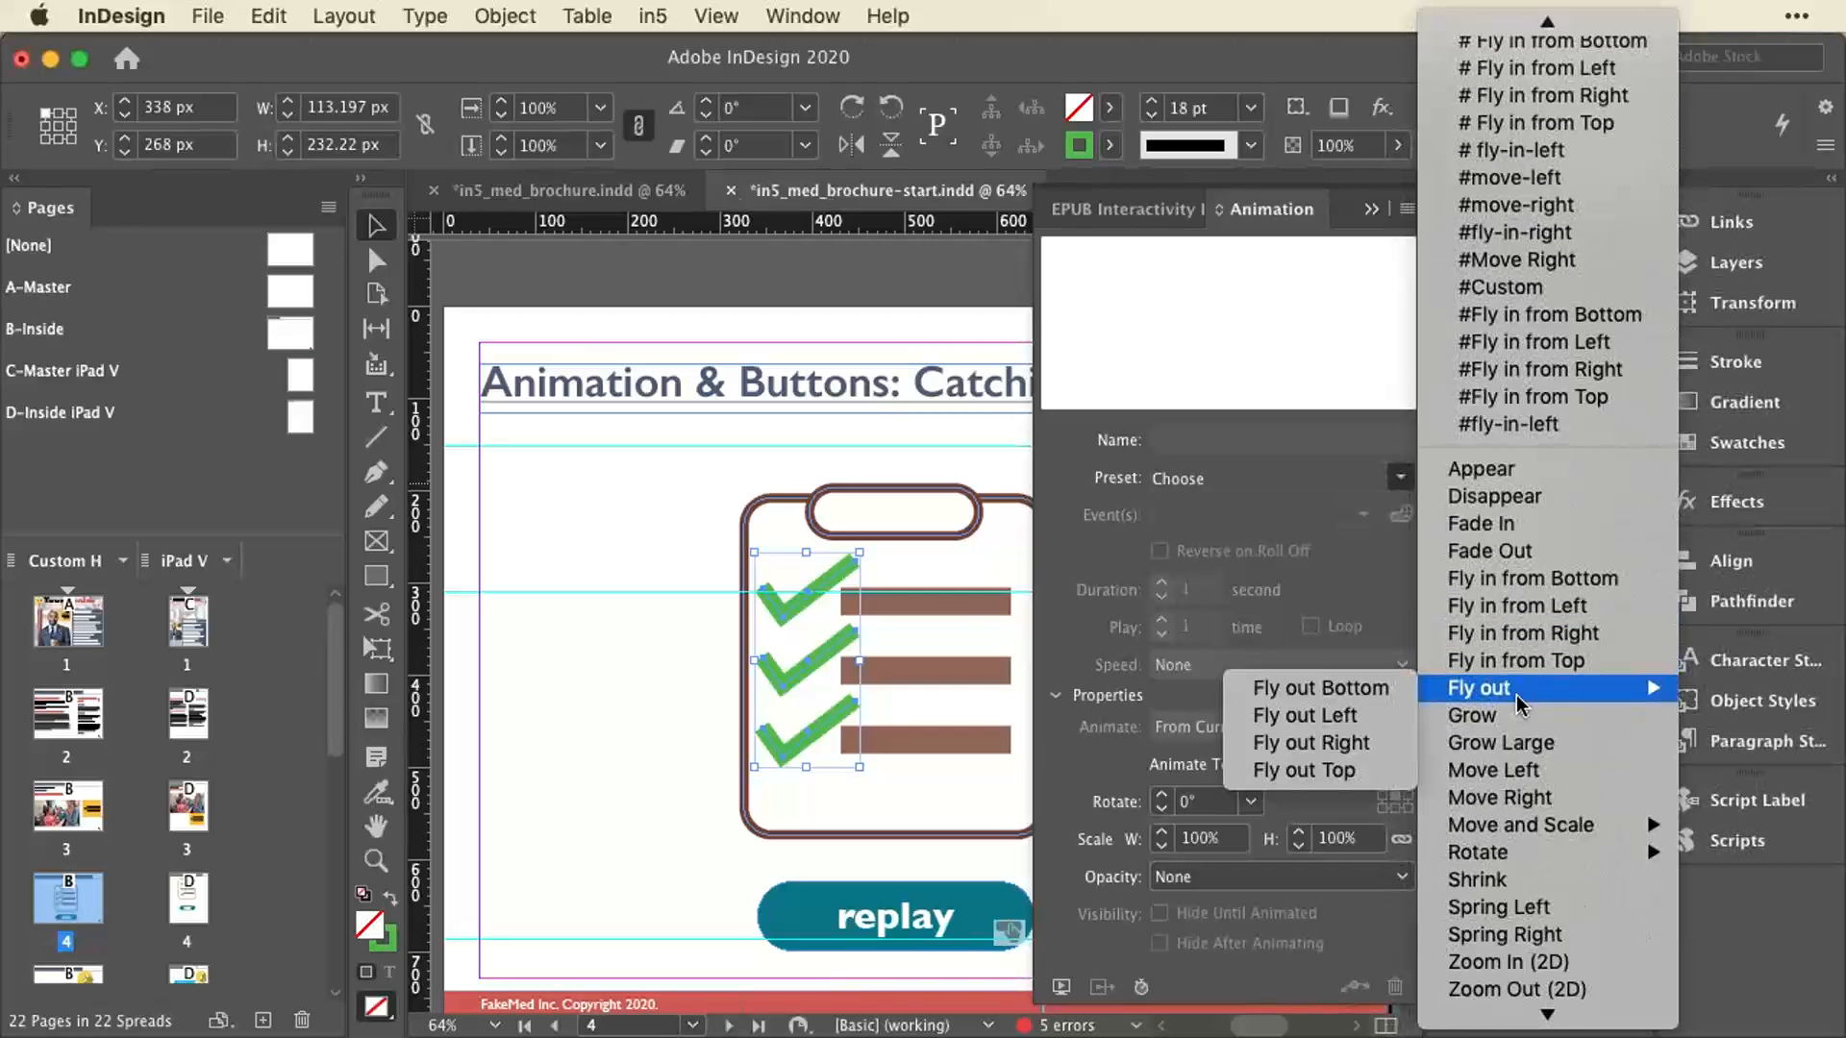
click(1526, 524)
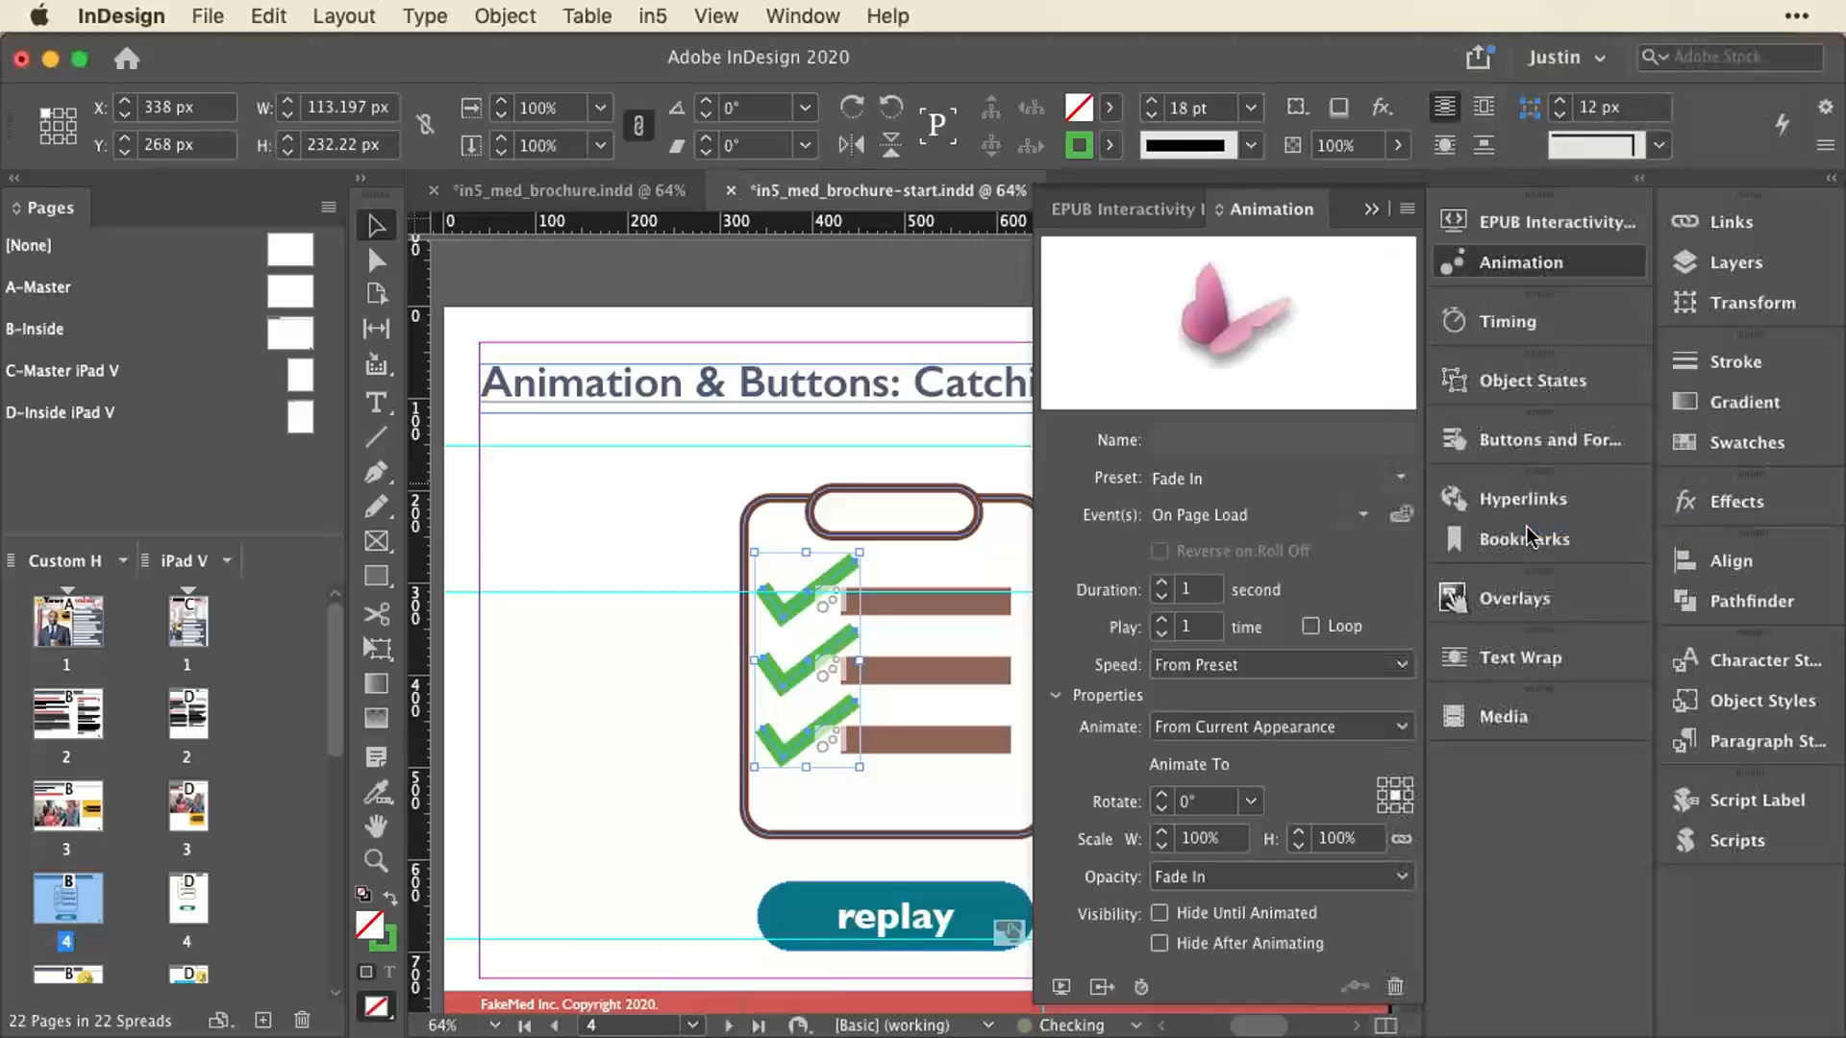
click(1160, 597)
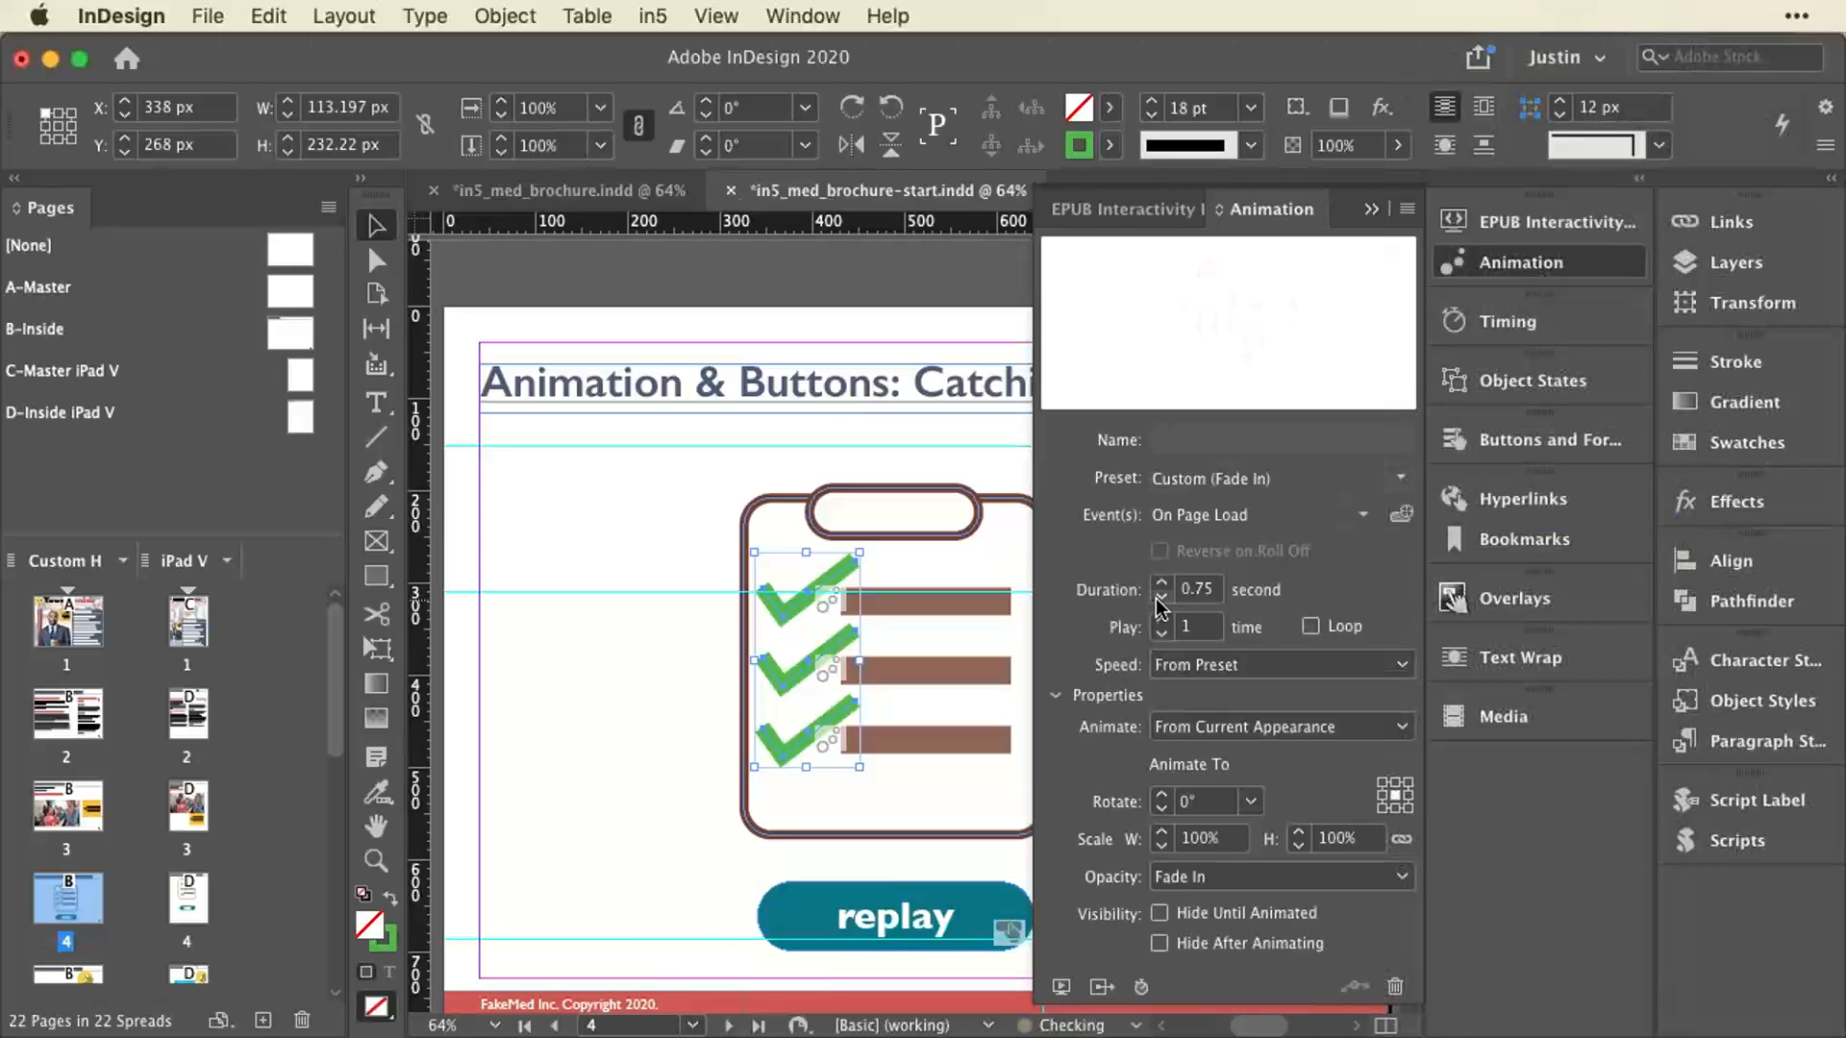
click(1161, 597)
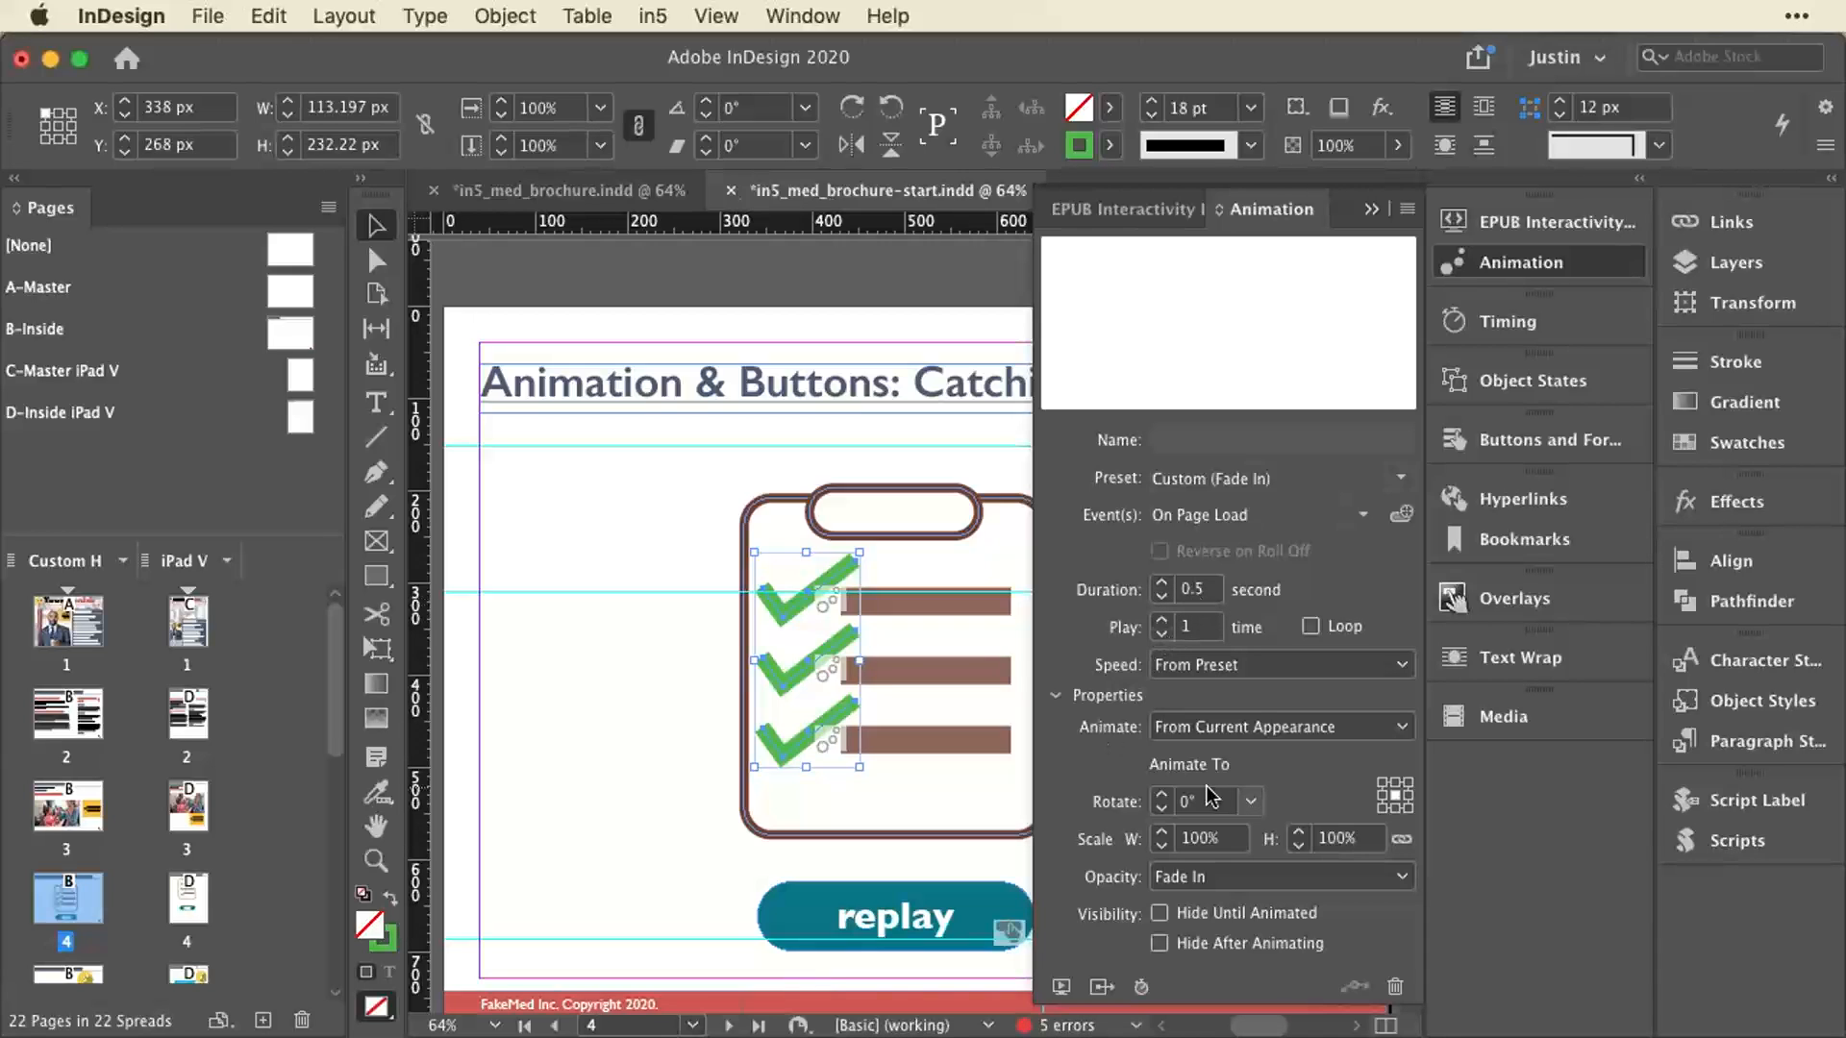
Reorder the page-load animation timing to check 3, check 2, check 1.
click(1476, 327)
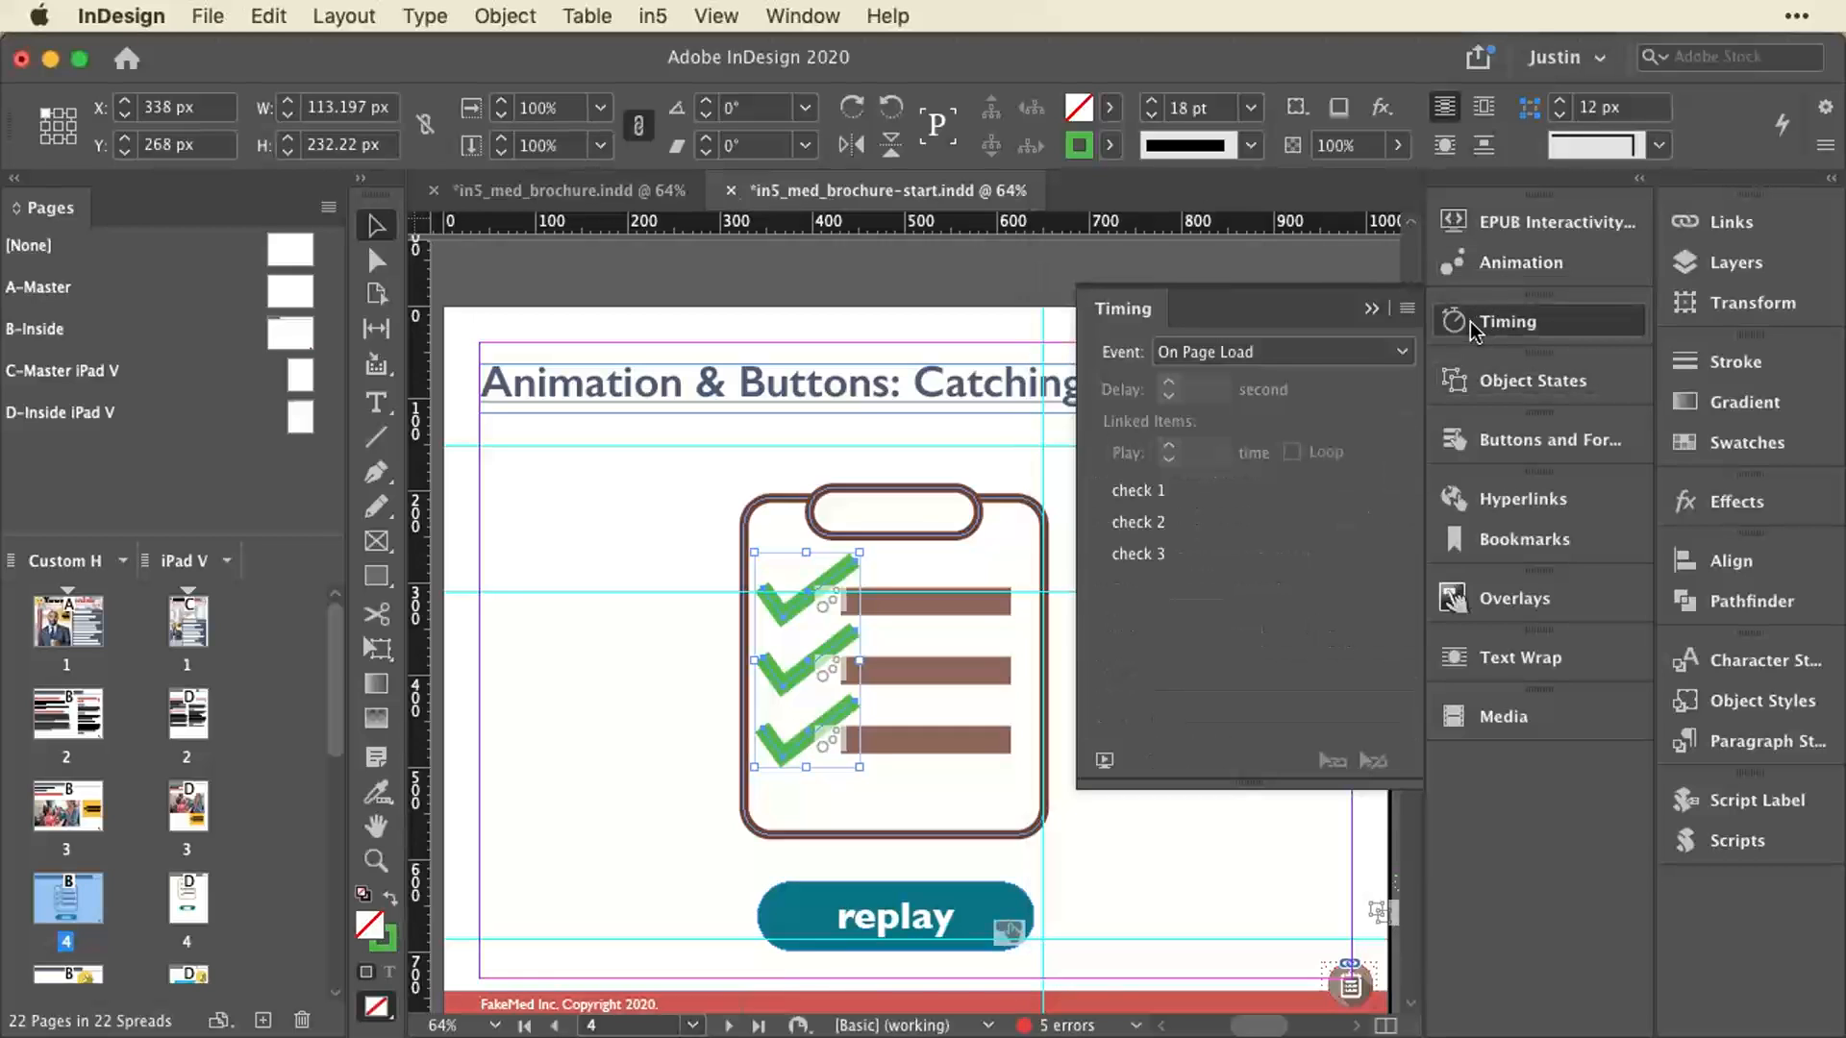
click(1138, 555)
drag(1149, 506, 1167, 571)
Examine the uppermost check mark's name in its animation settings.
click(1514, 264)
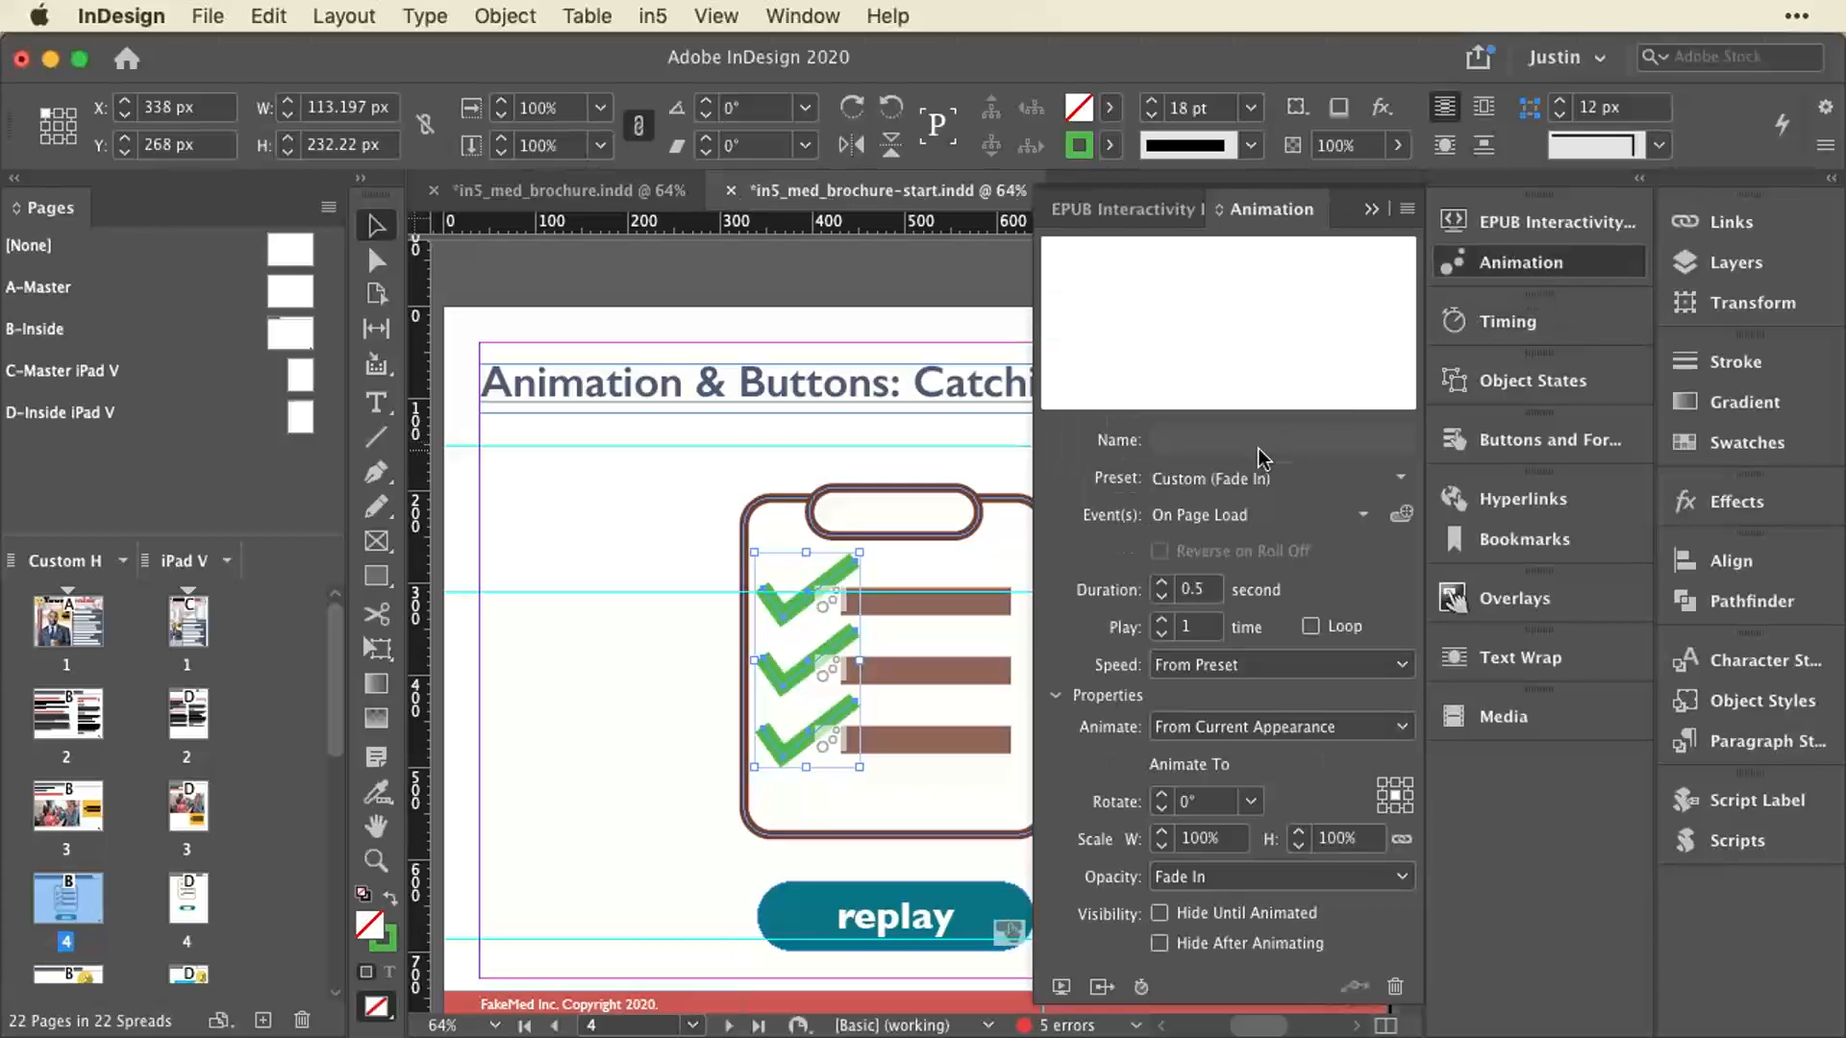
click(775, 620)
drag(1264, 442, 1153, 430)
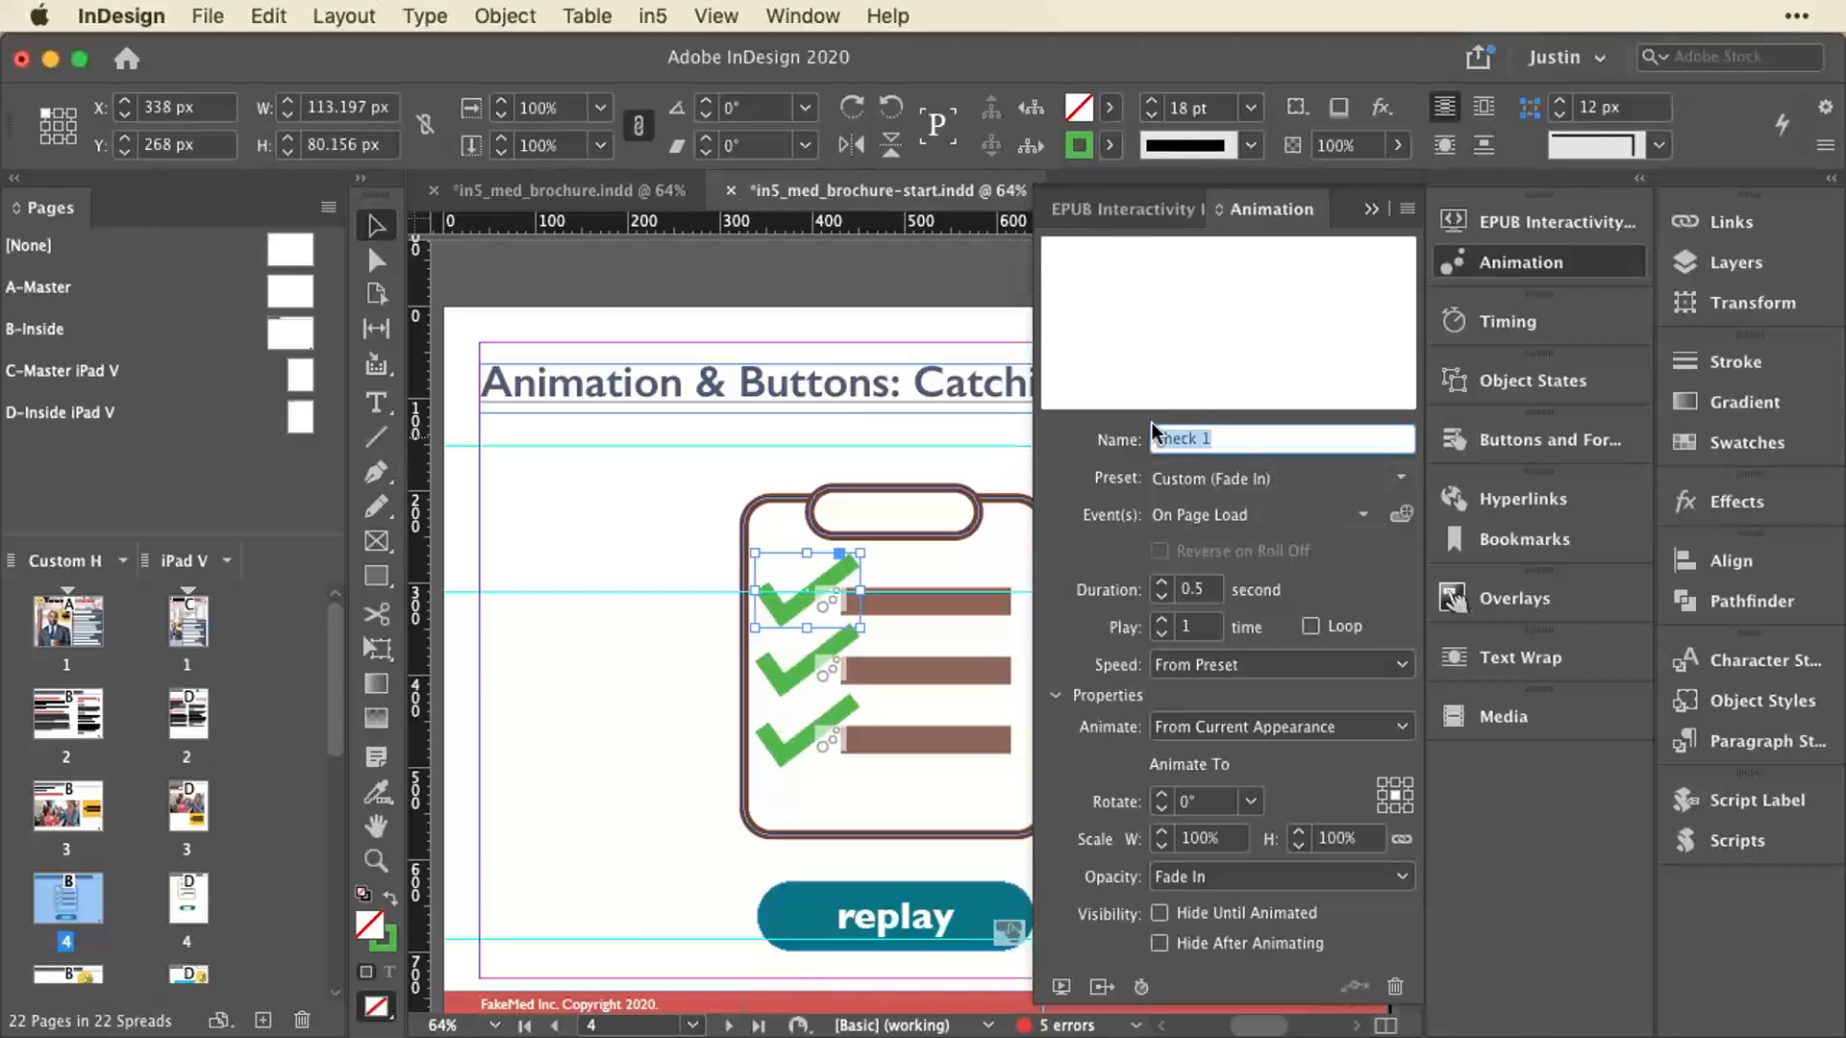
Review the page-load timing entries for the three check marks on page 4 and preview their animation.
click(1491, 323)
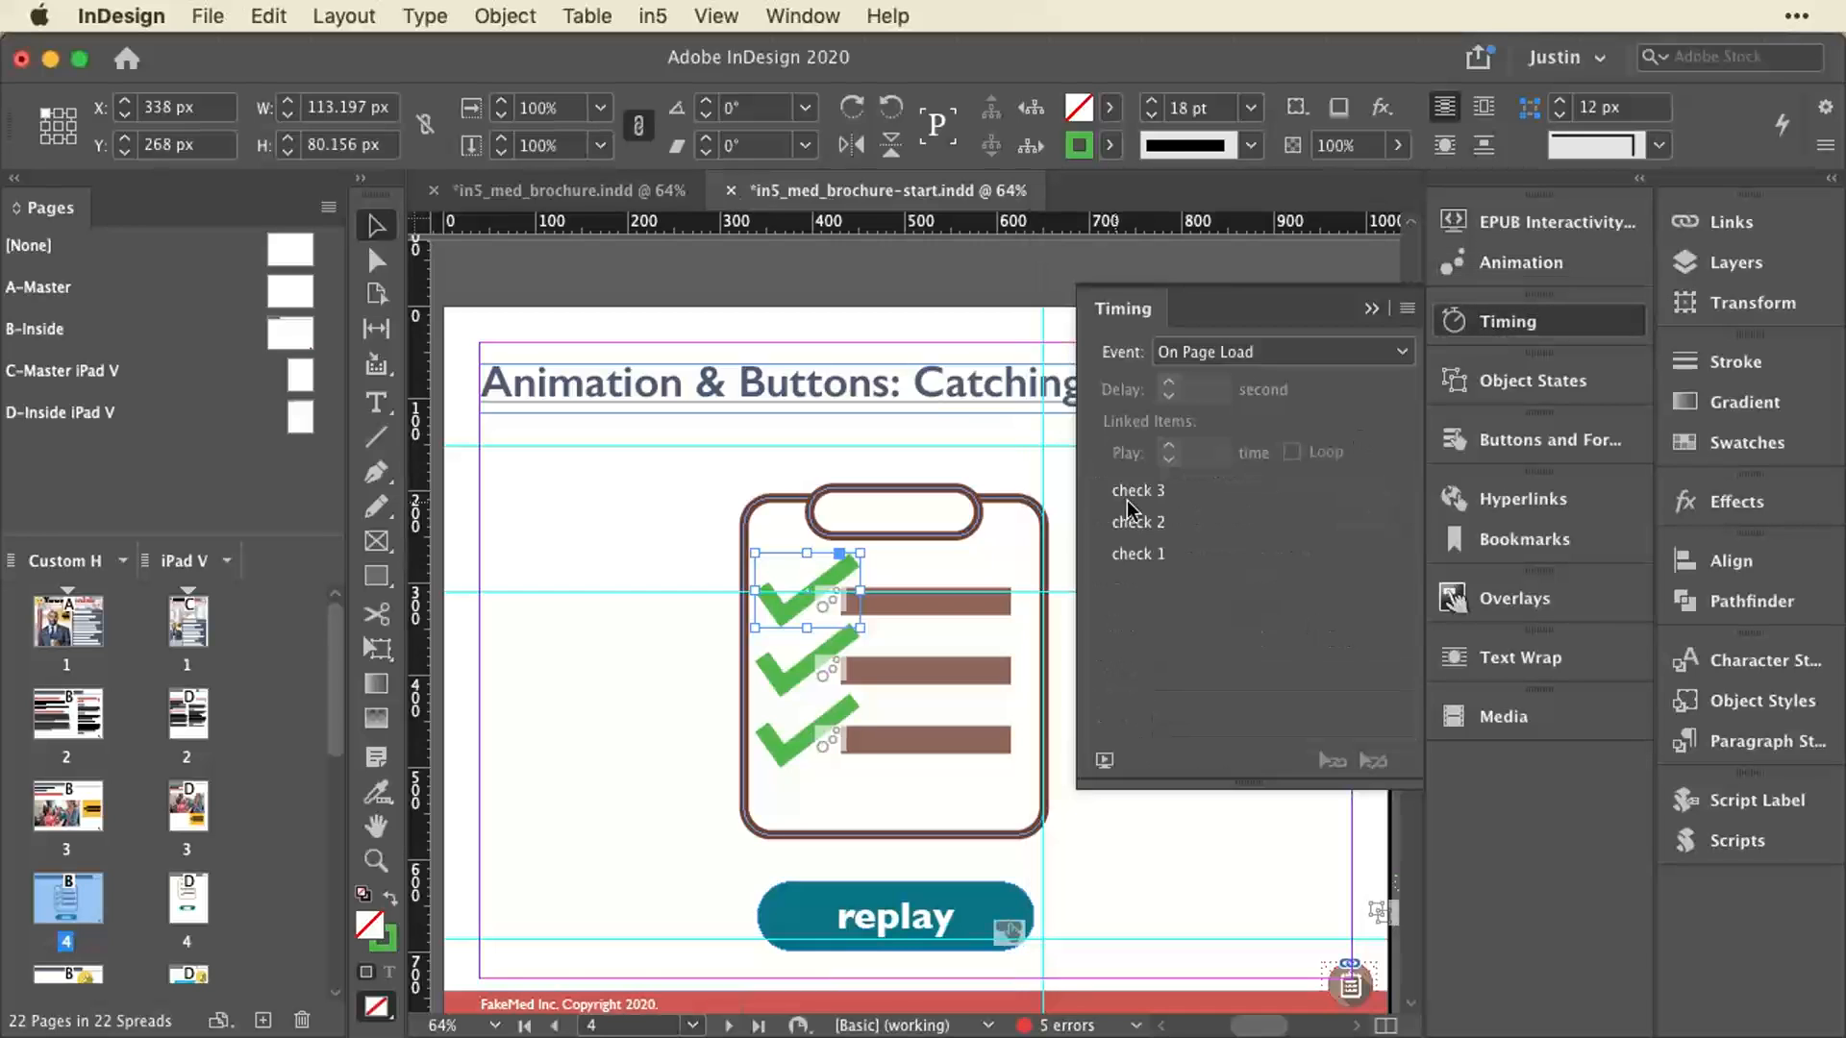
click(1168, 489)
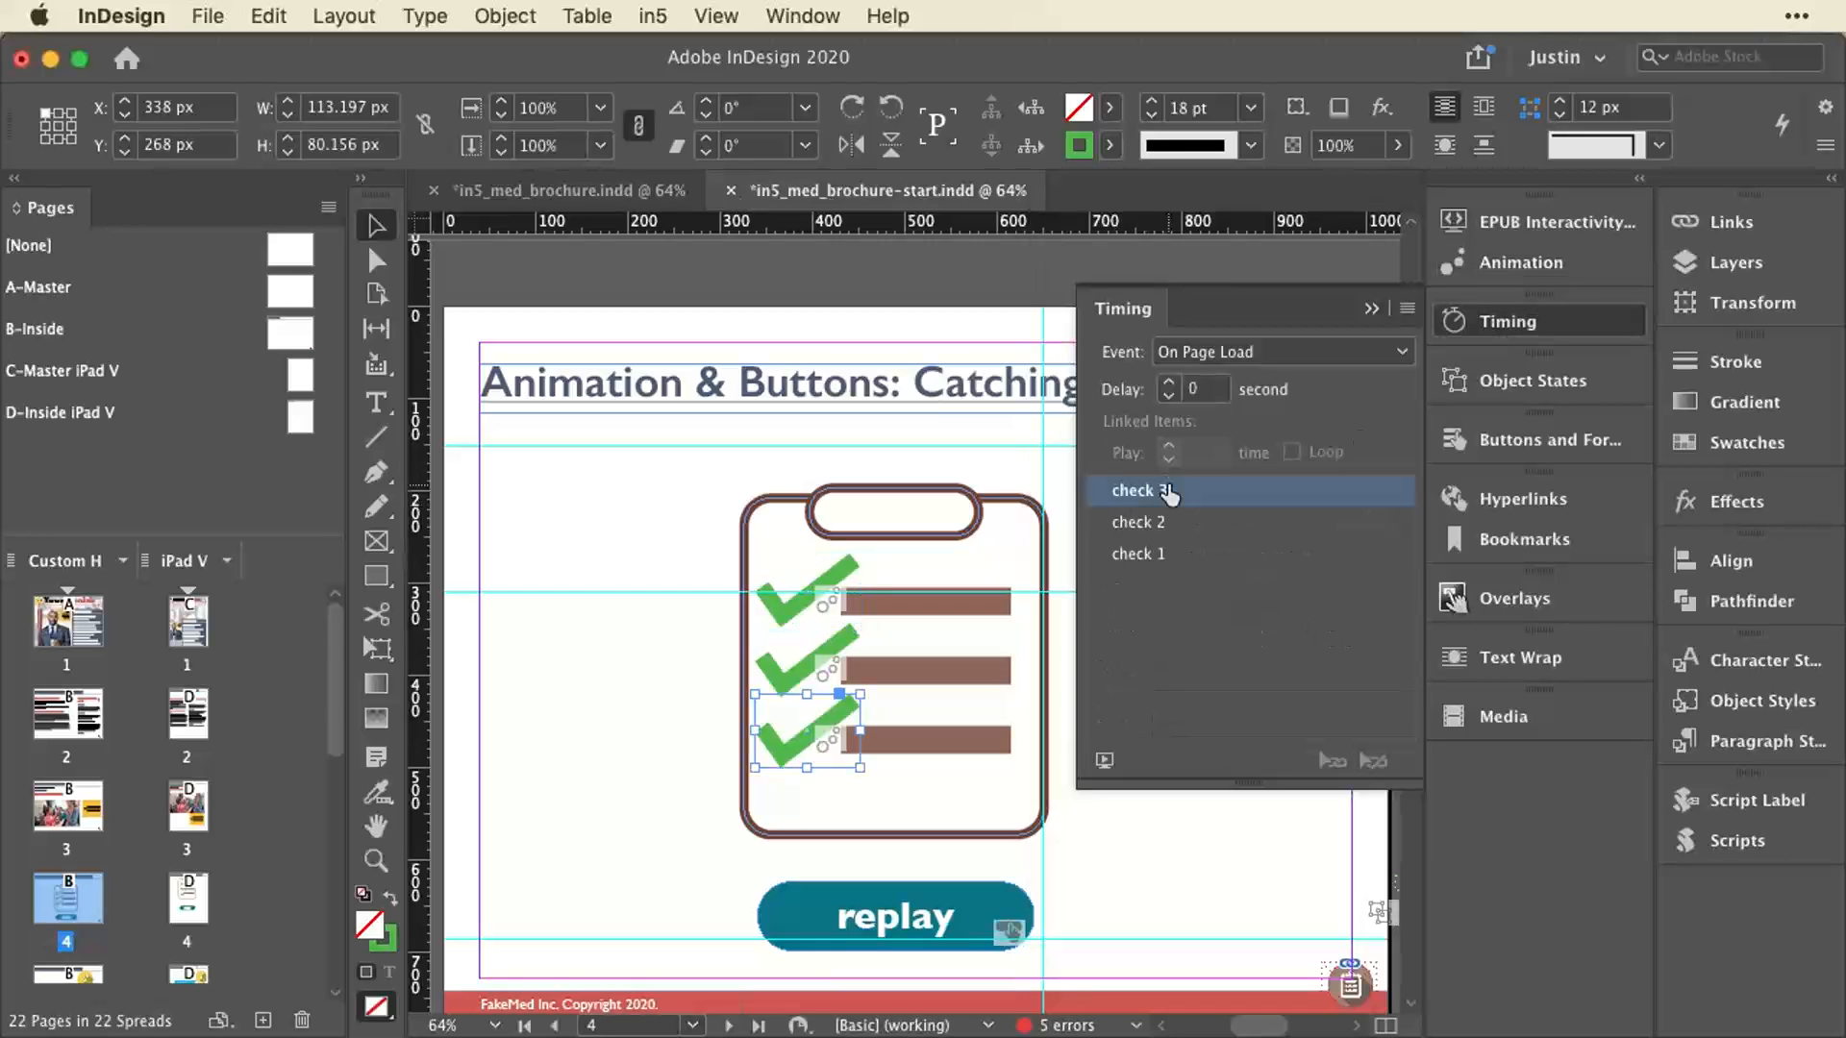
click(1129, 525)
click(1151, 557)
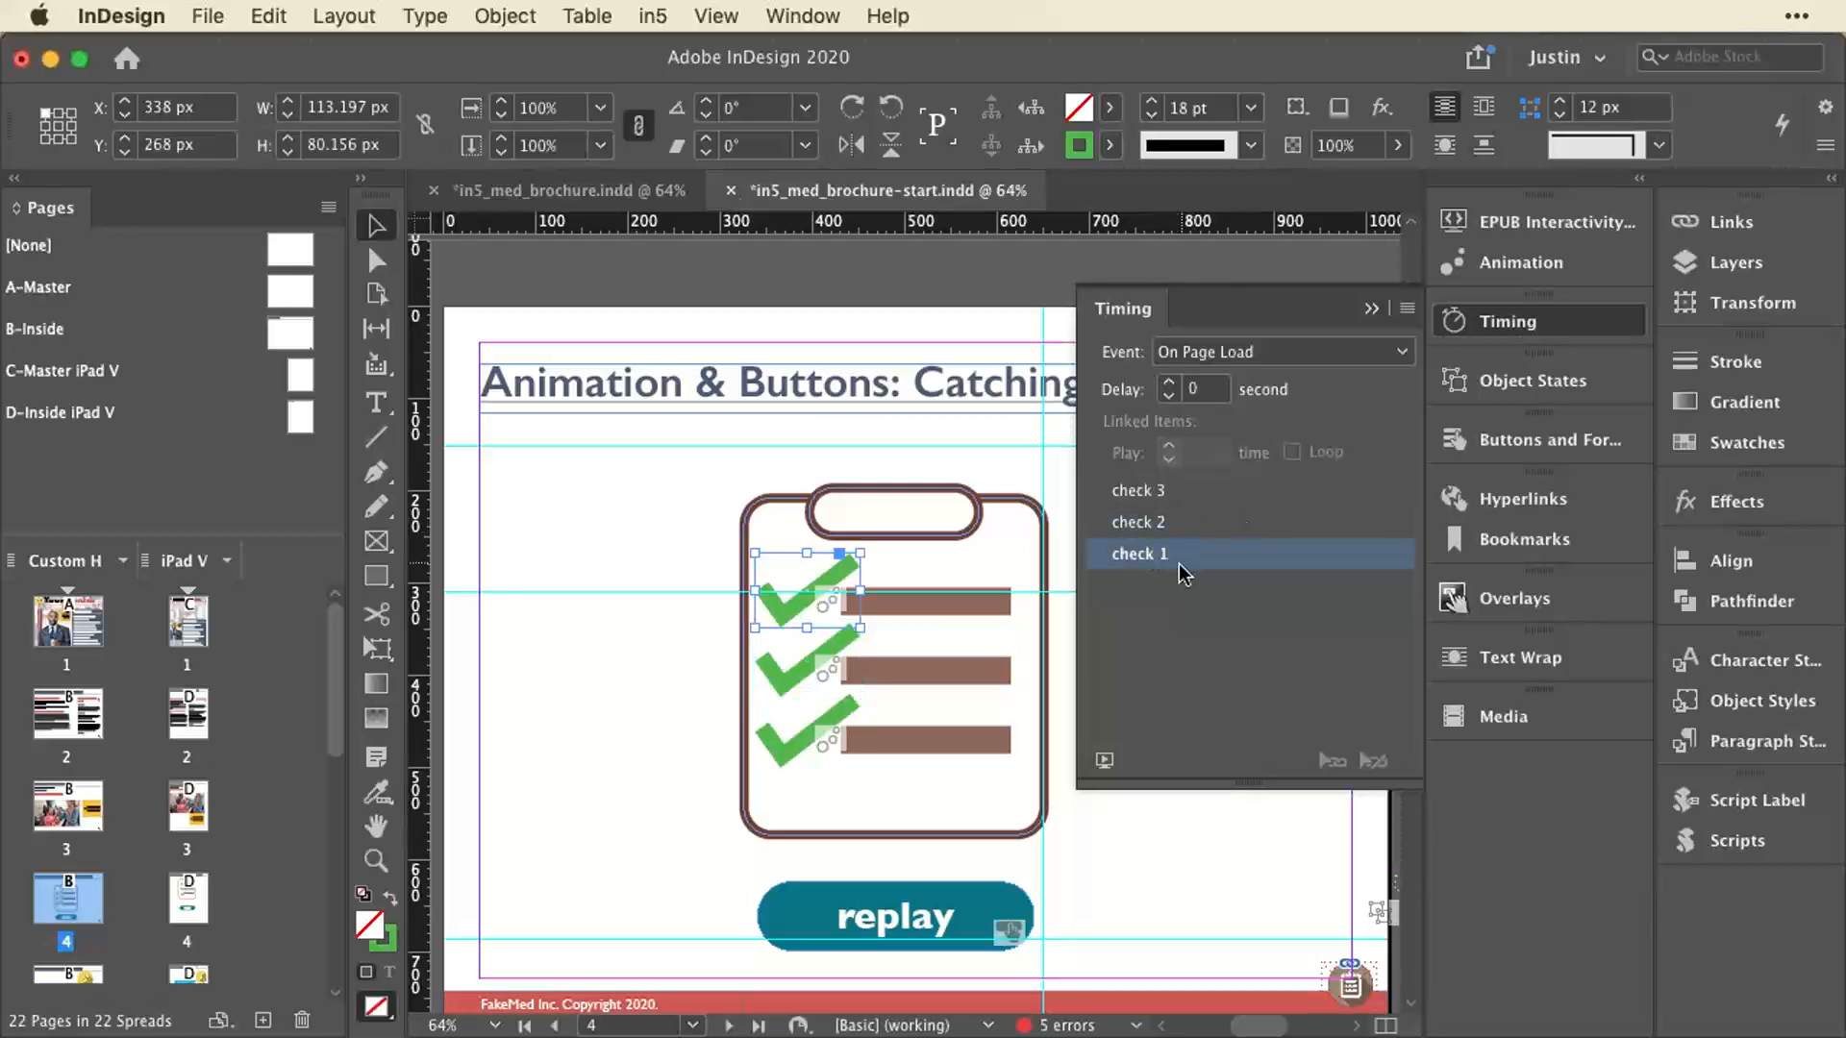
click(1100, 762)
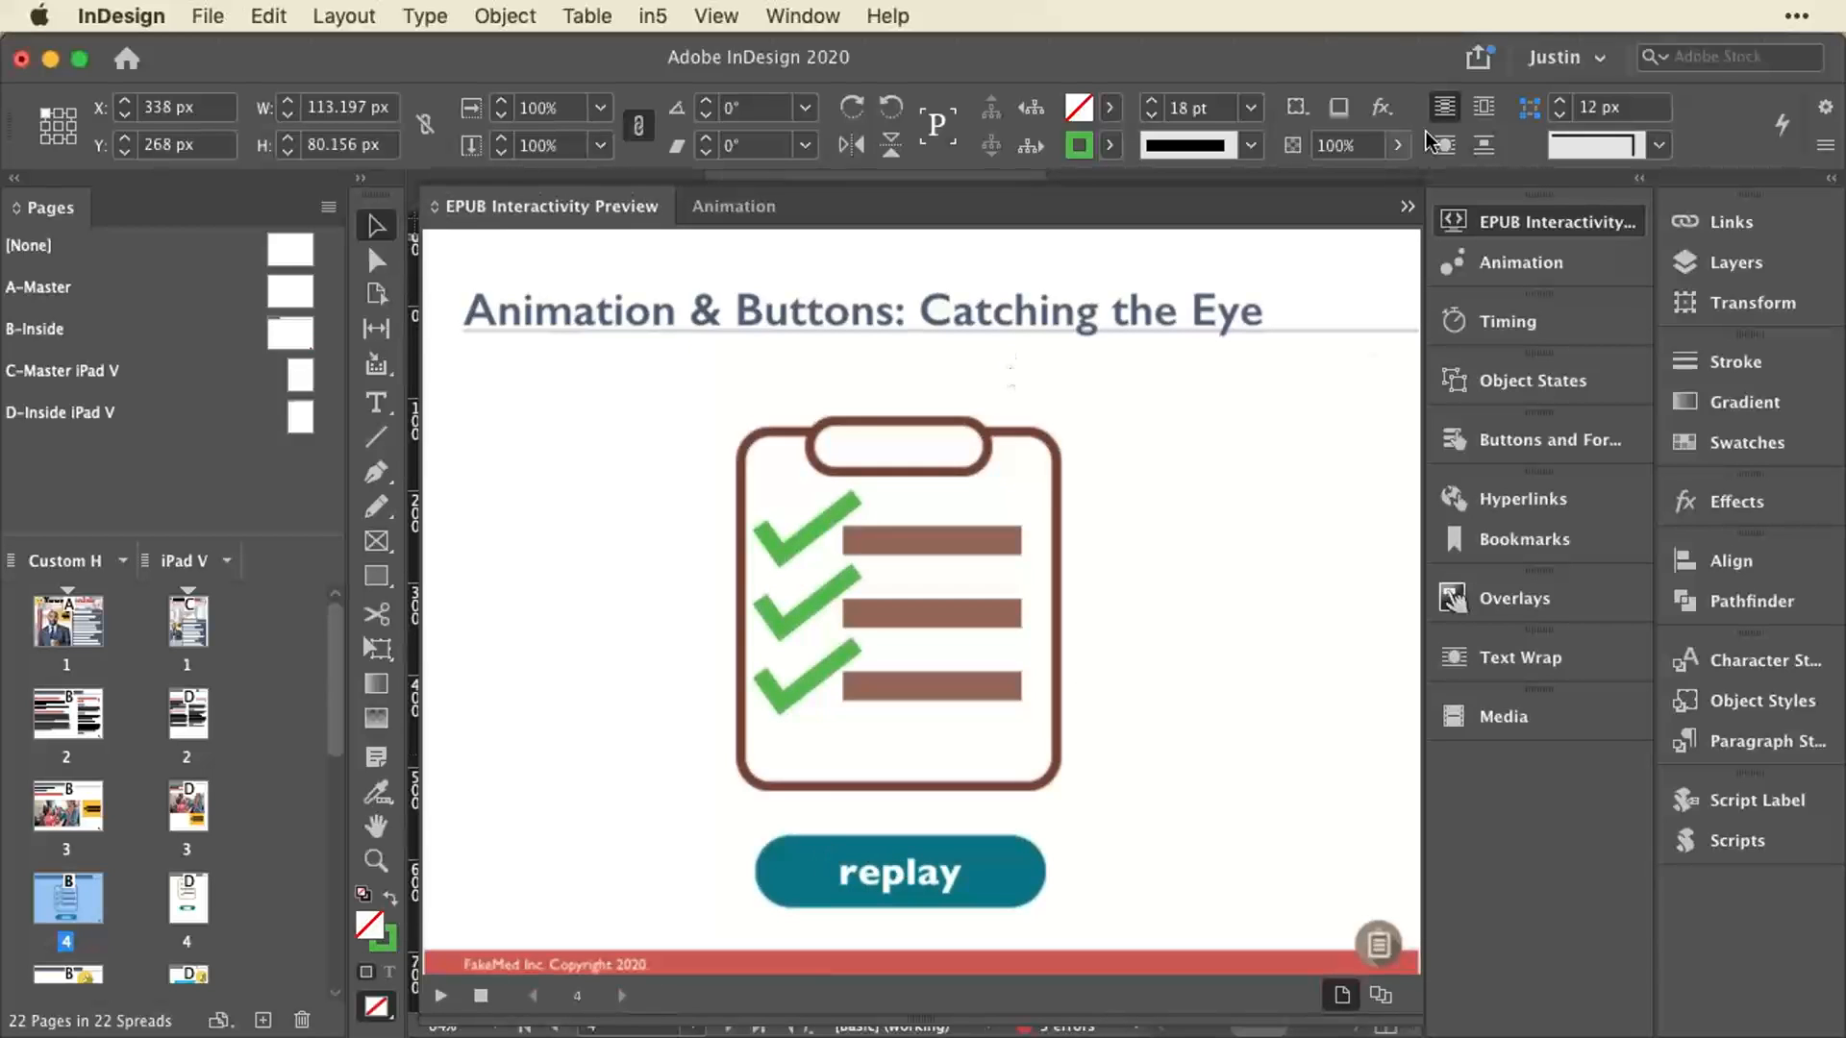
click(1456, 223)
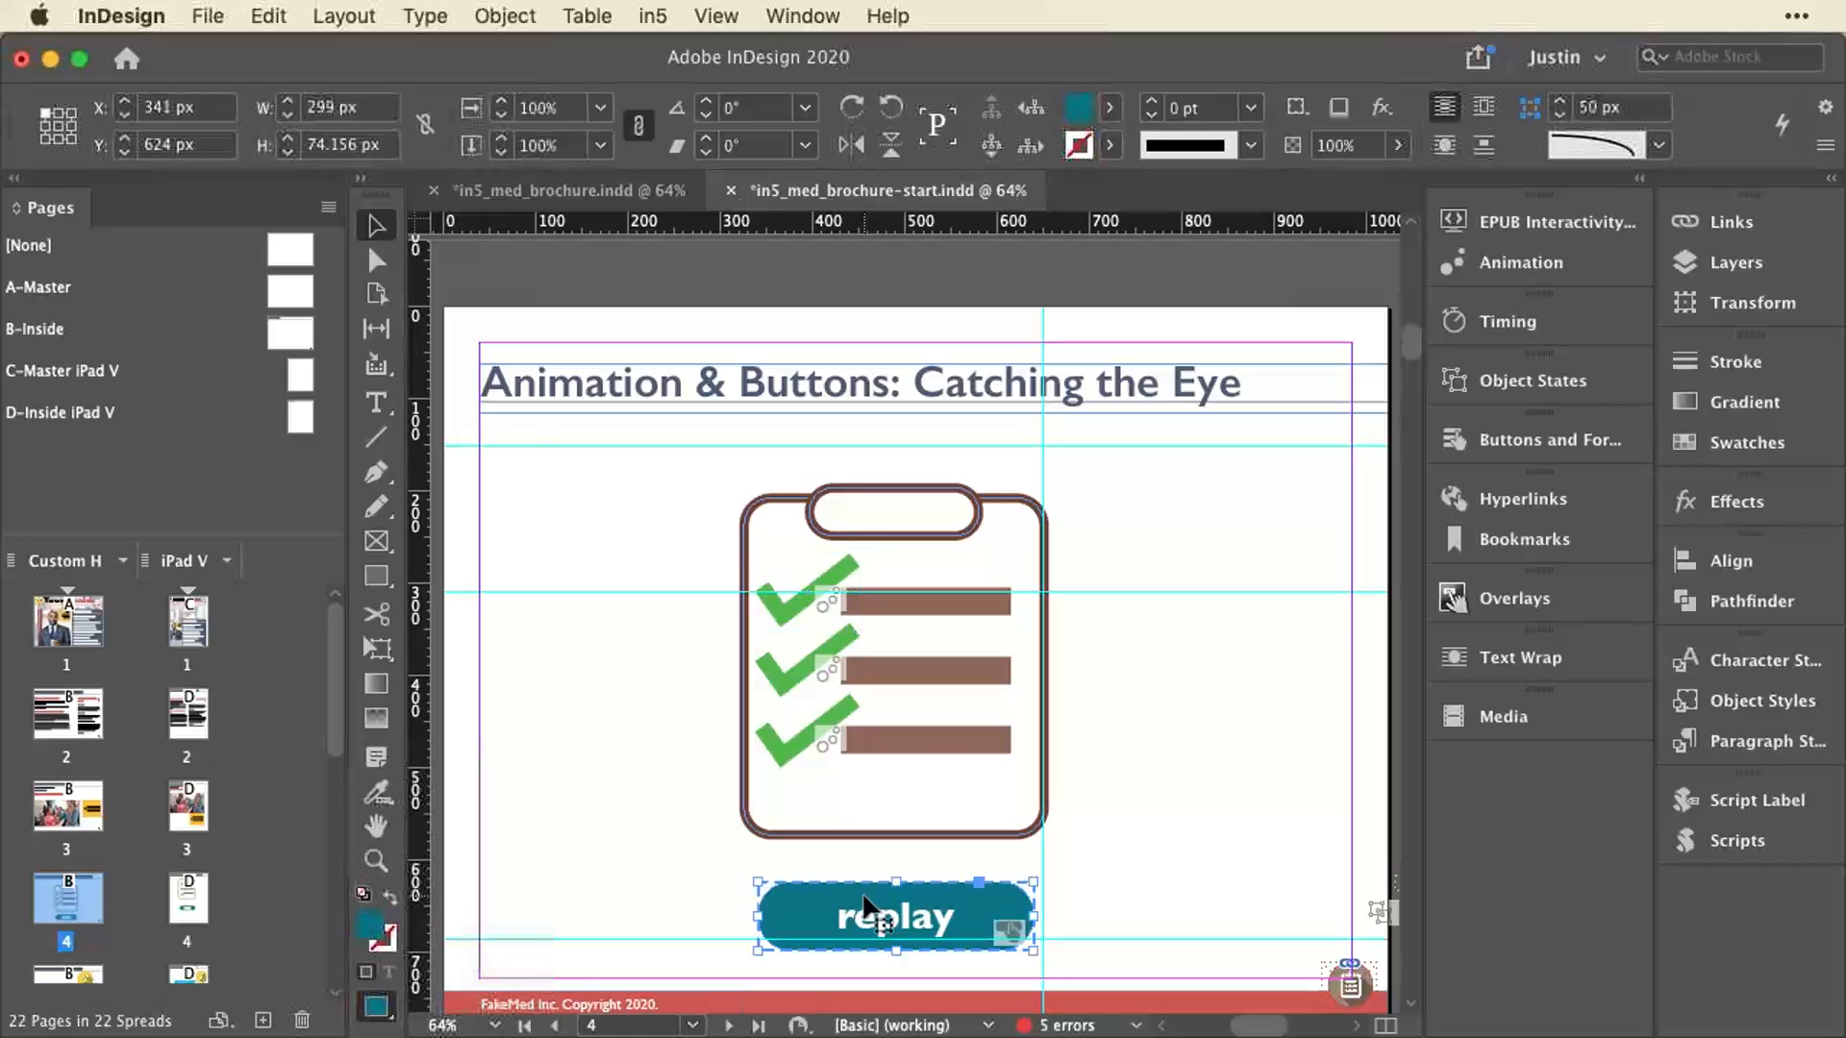
Add three Animation actions to the replay button for the On Release or Tap event.
click(1529, 439)
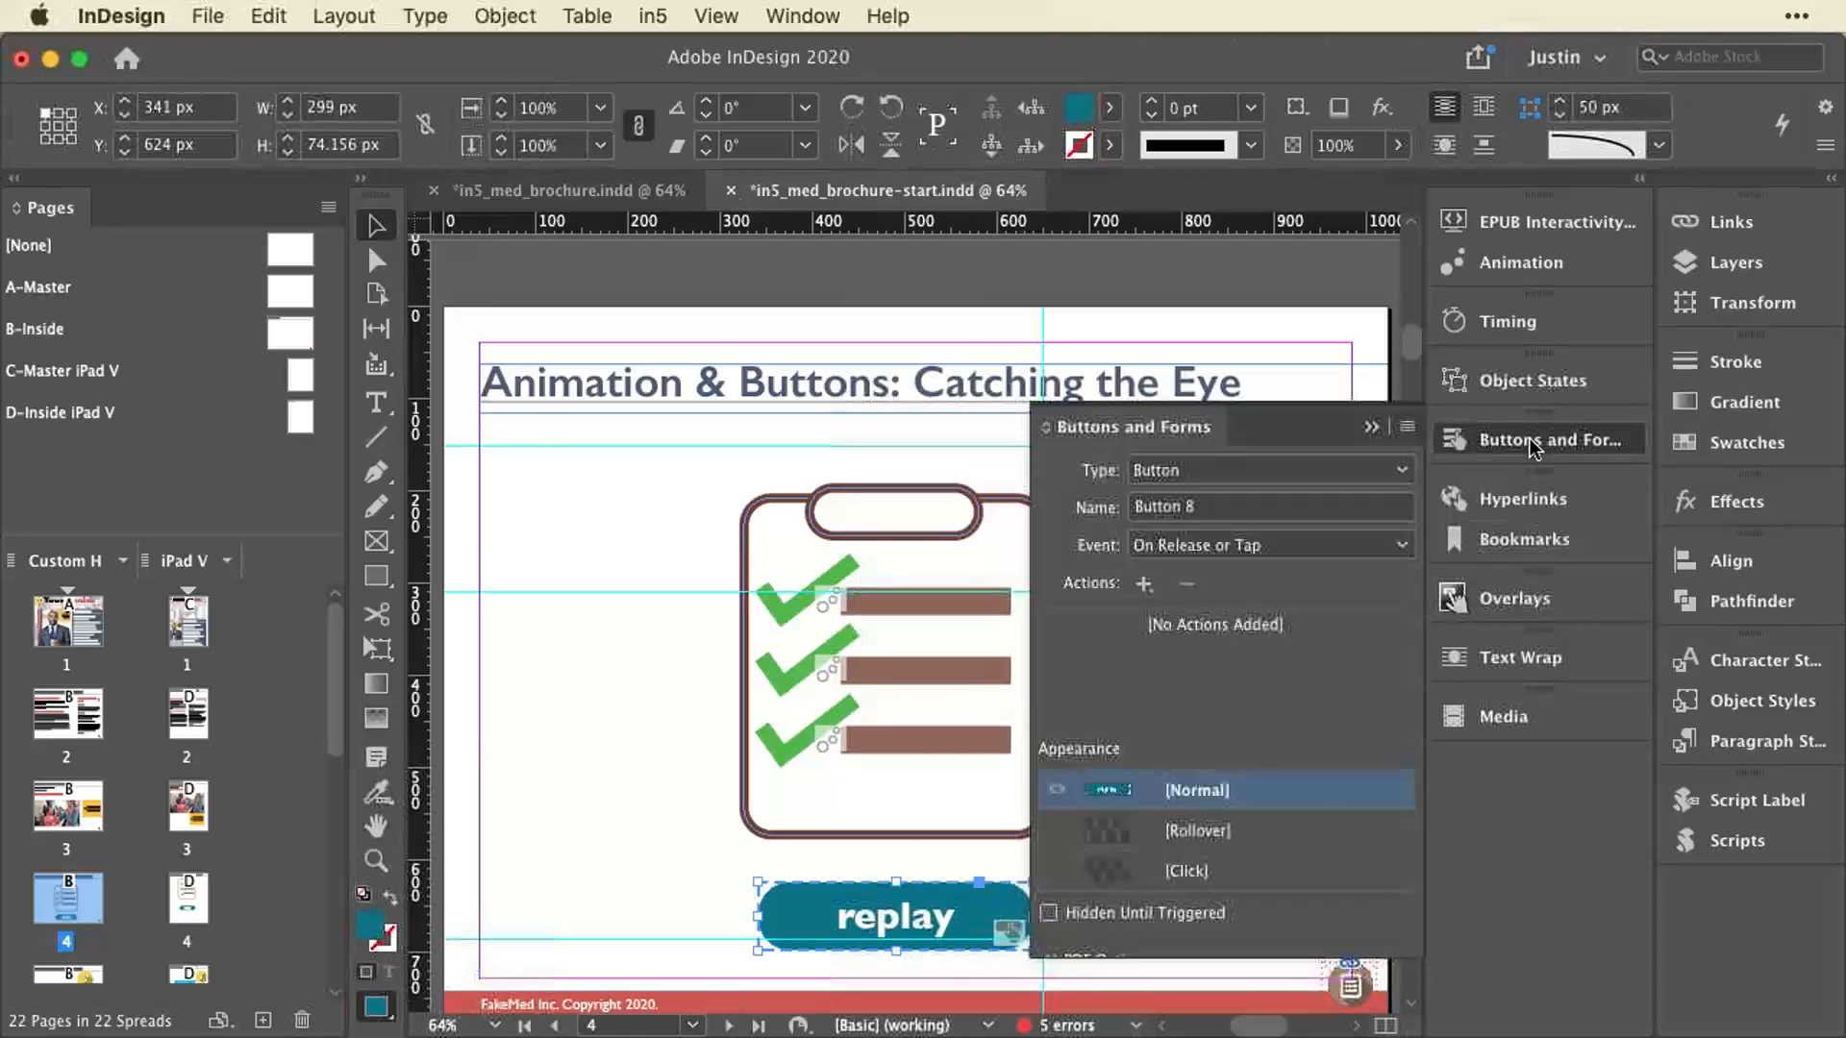
click(1146, 487)
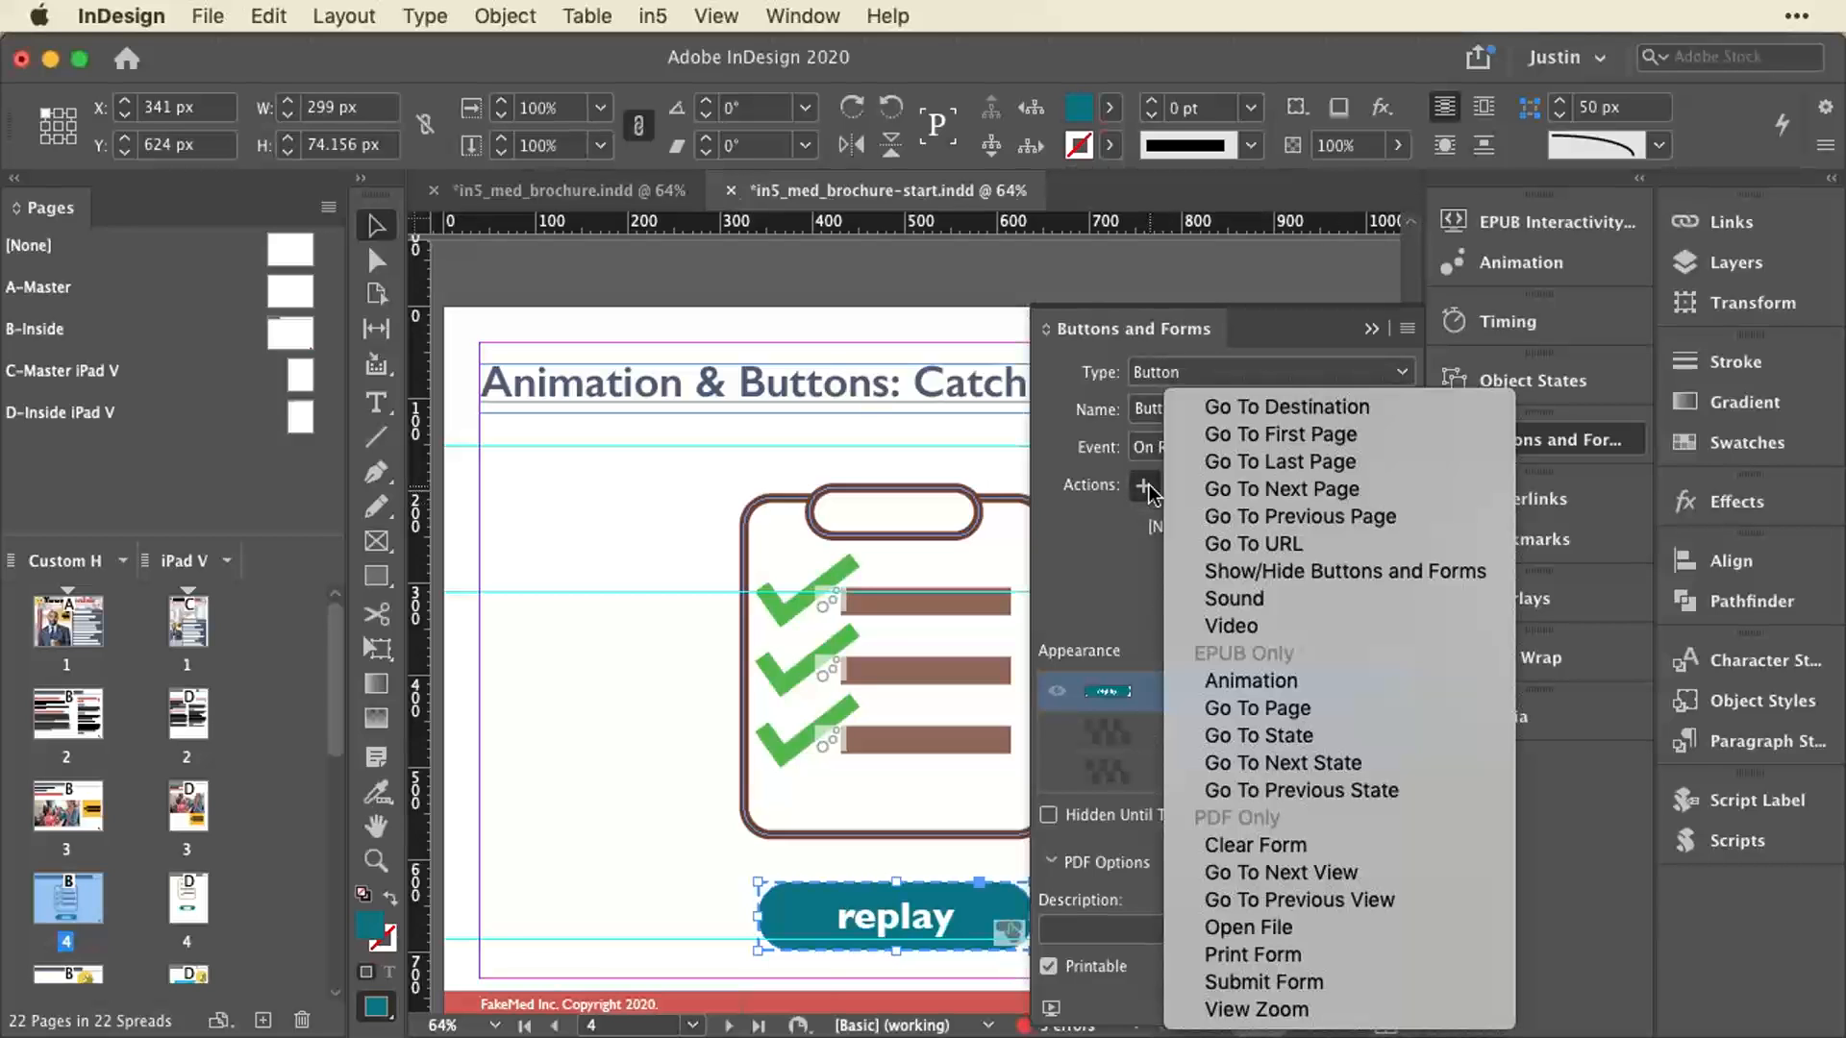
click(1317, 680)
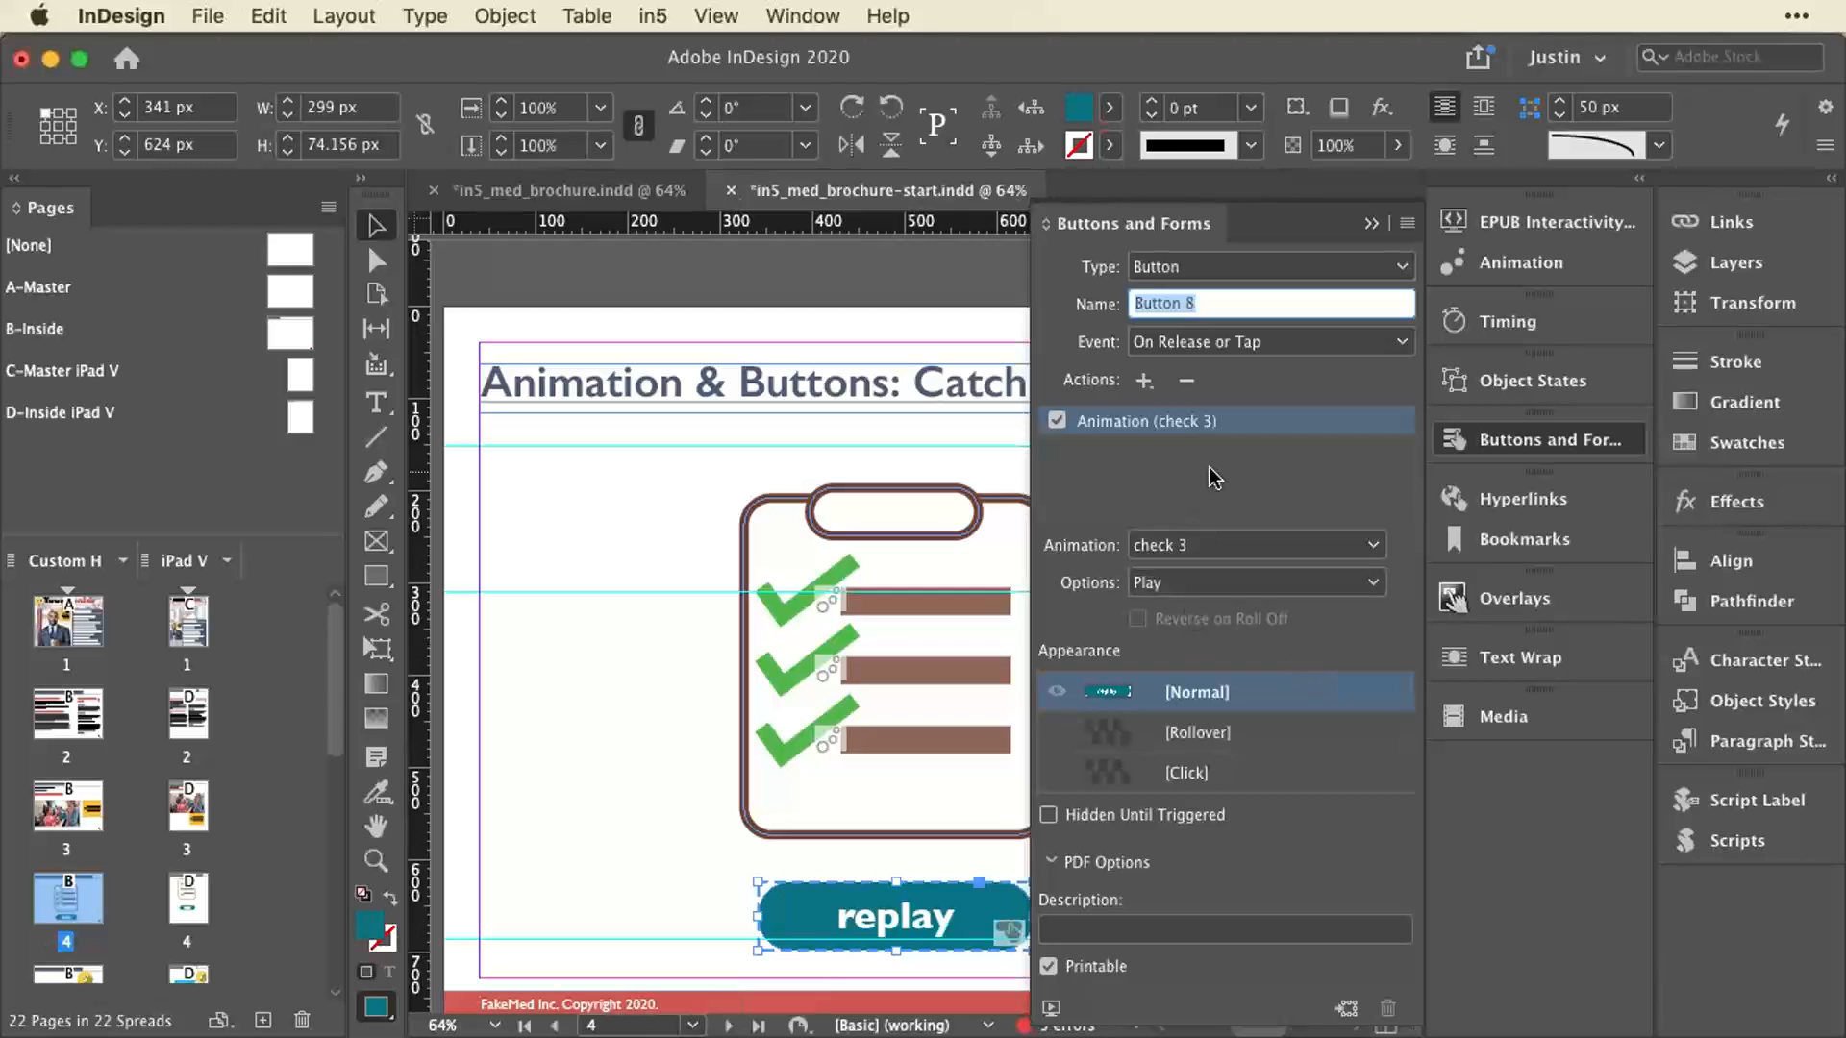
click(1144, 381)
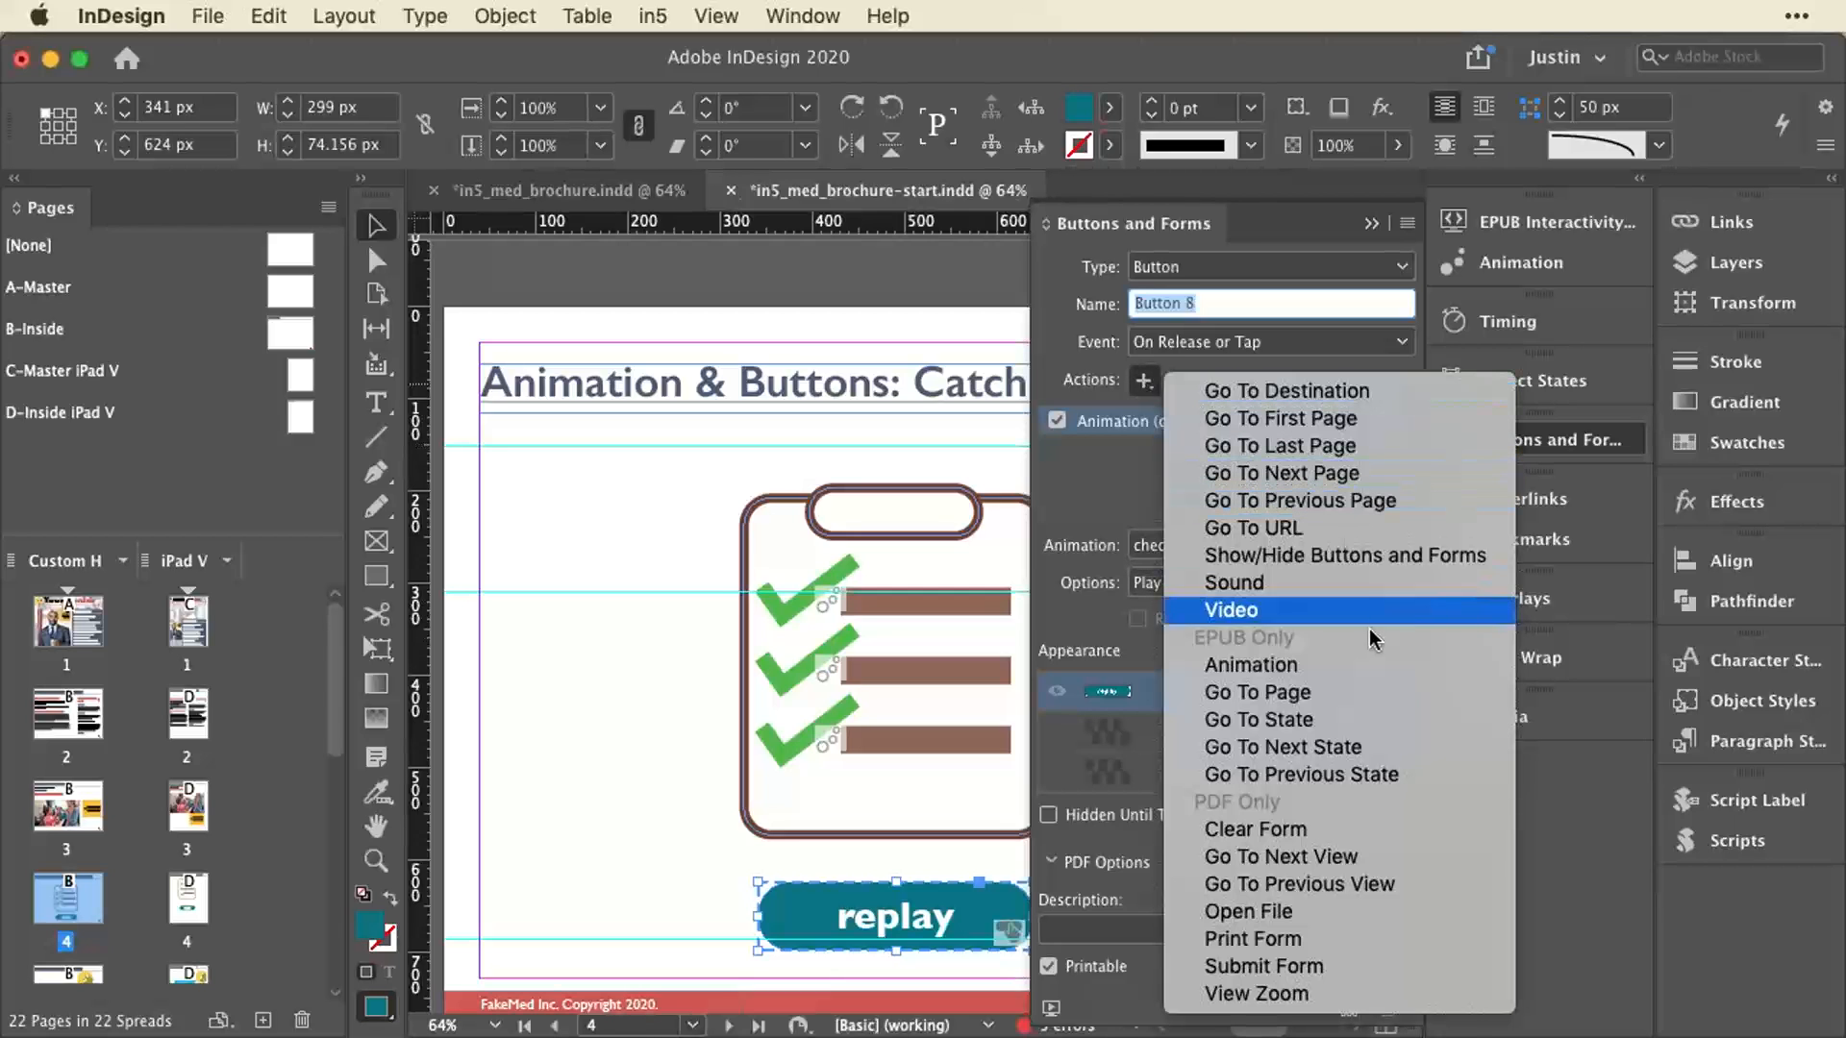
click(1249, 664)
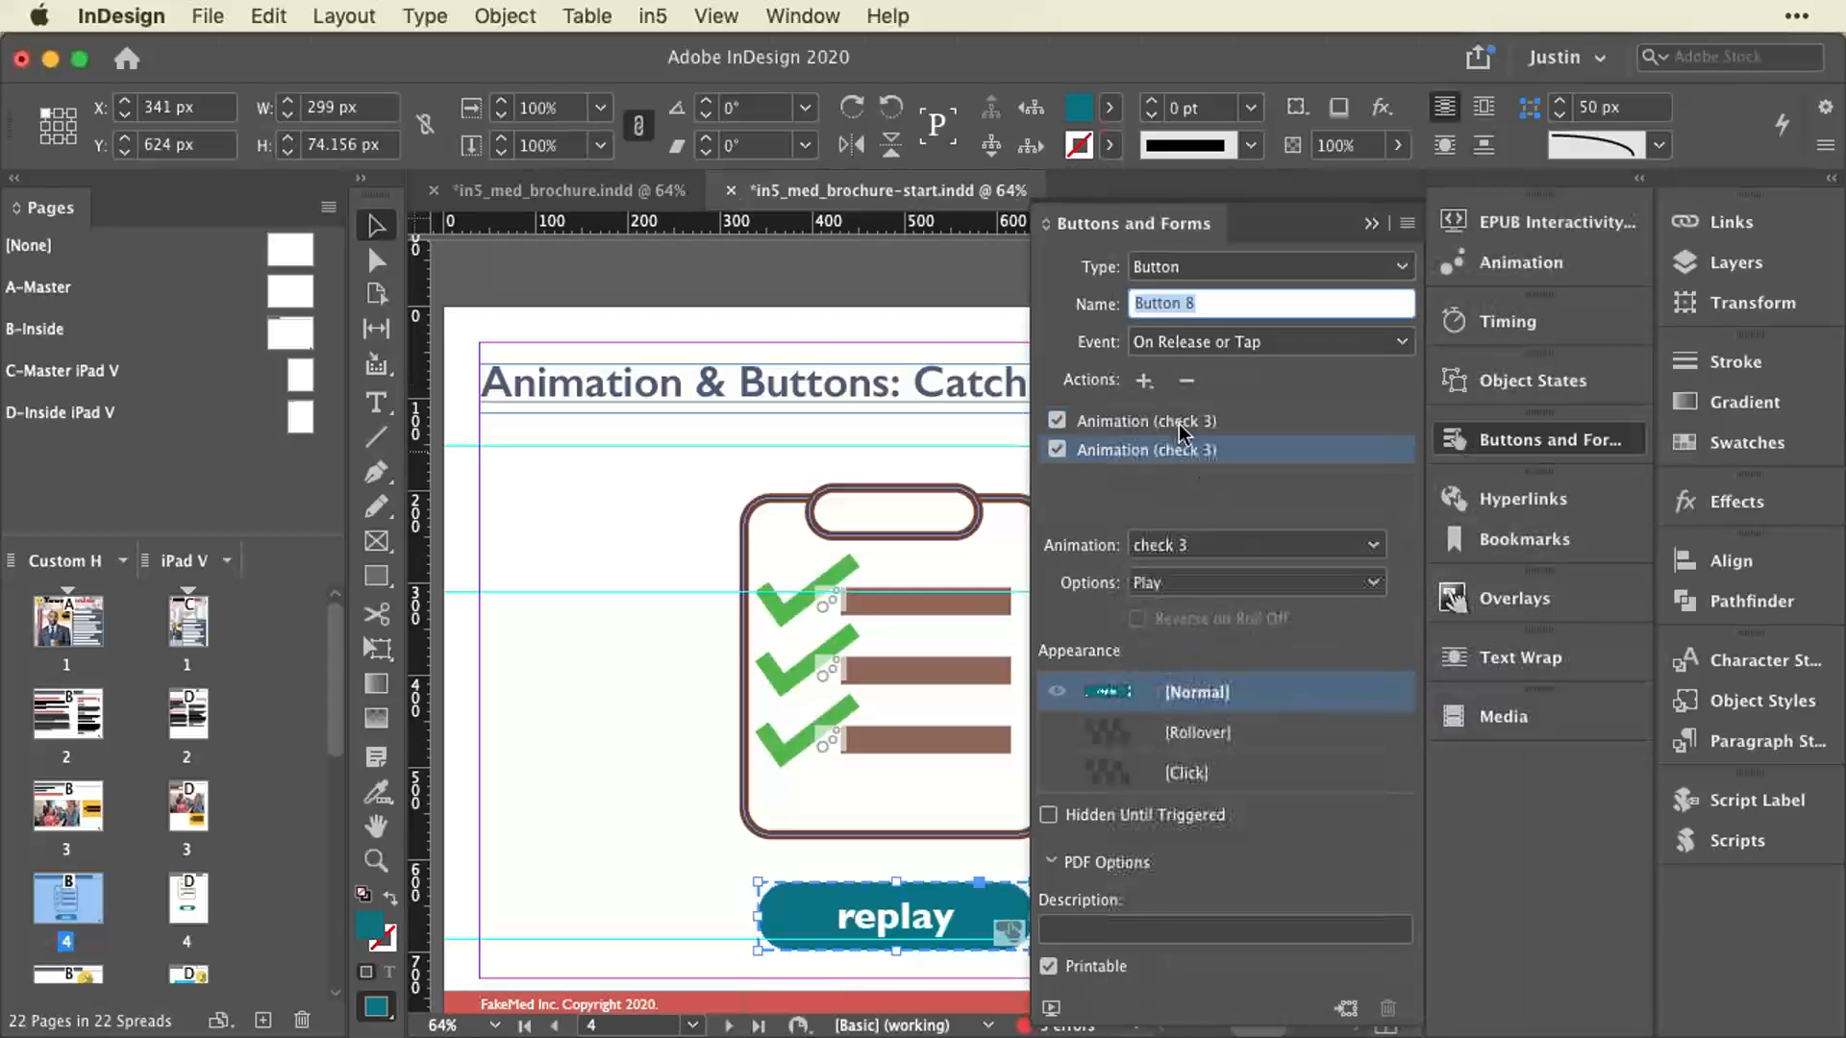
click(1144, 381)
click(1343, 663)
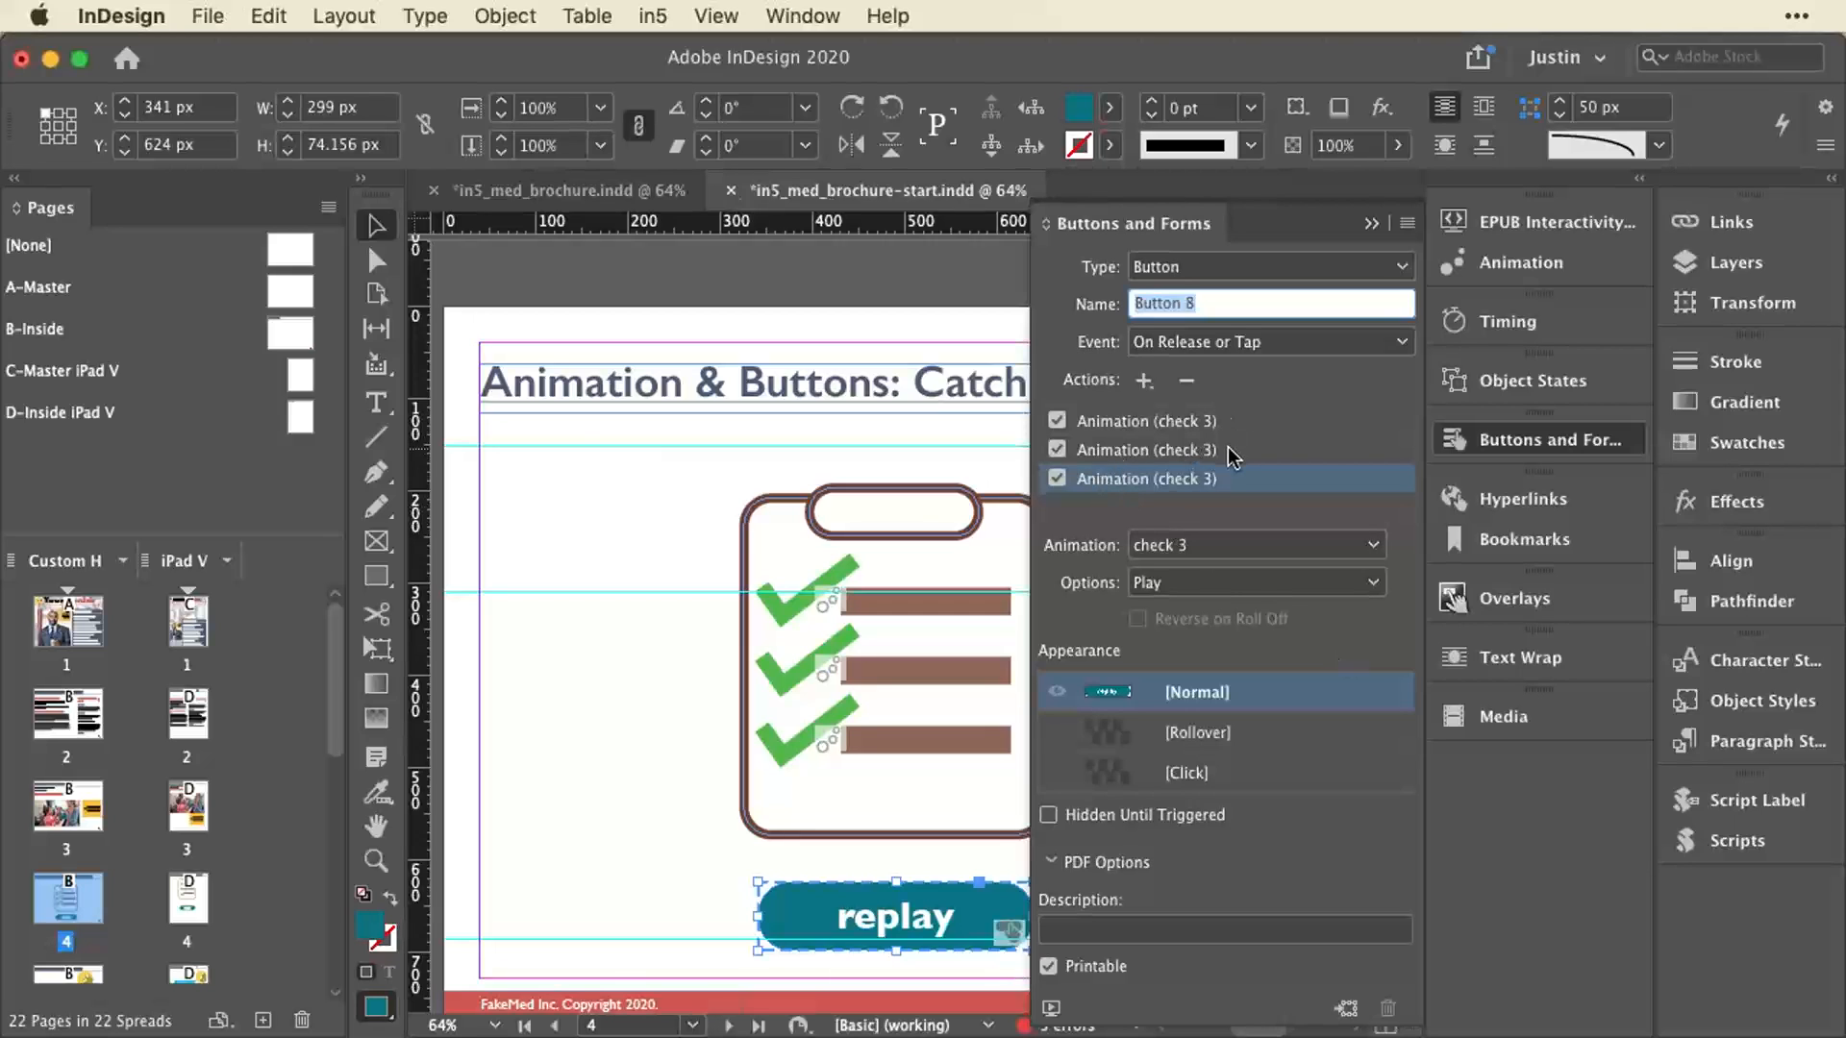
Assign check 2 to the replay button's second Animation action and check 1 to the third.
click(1128, 449)
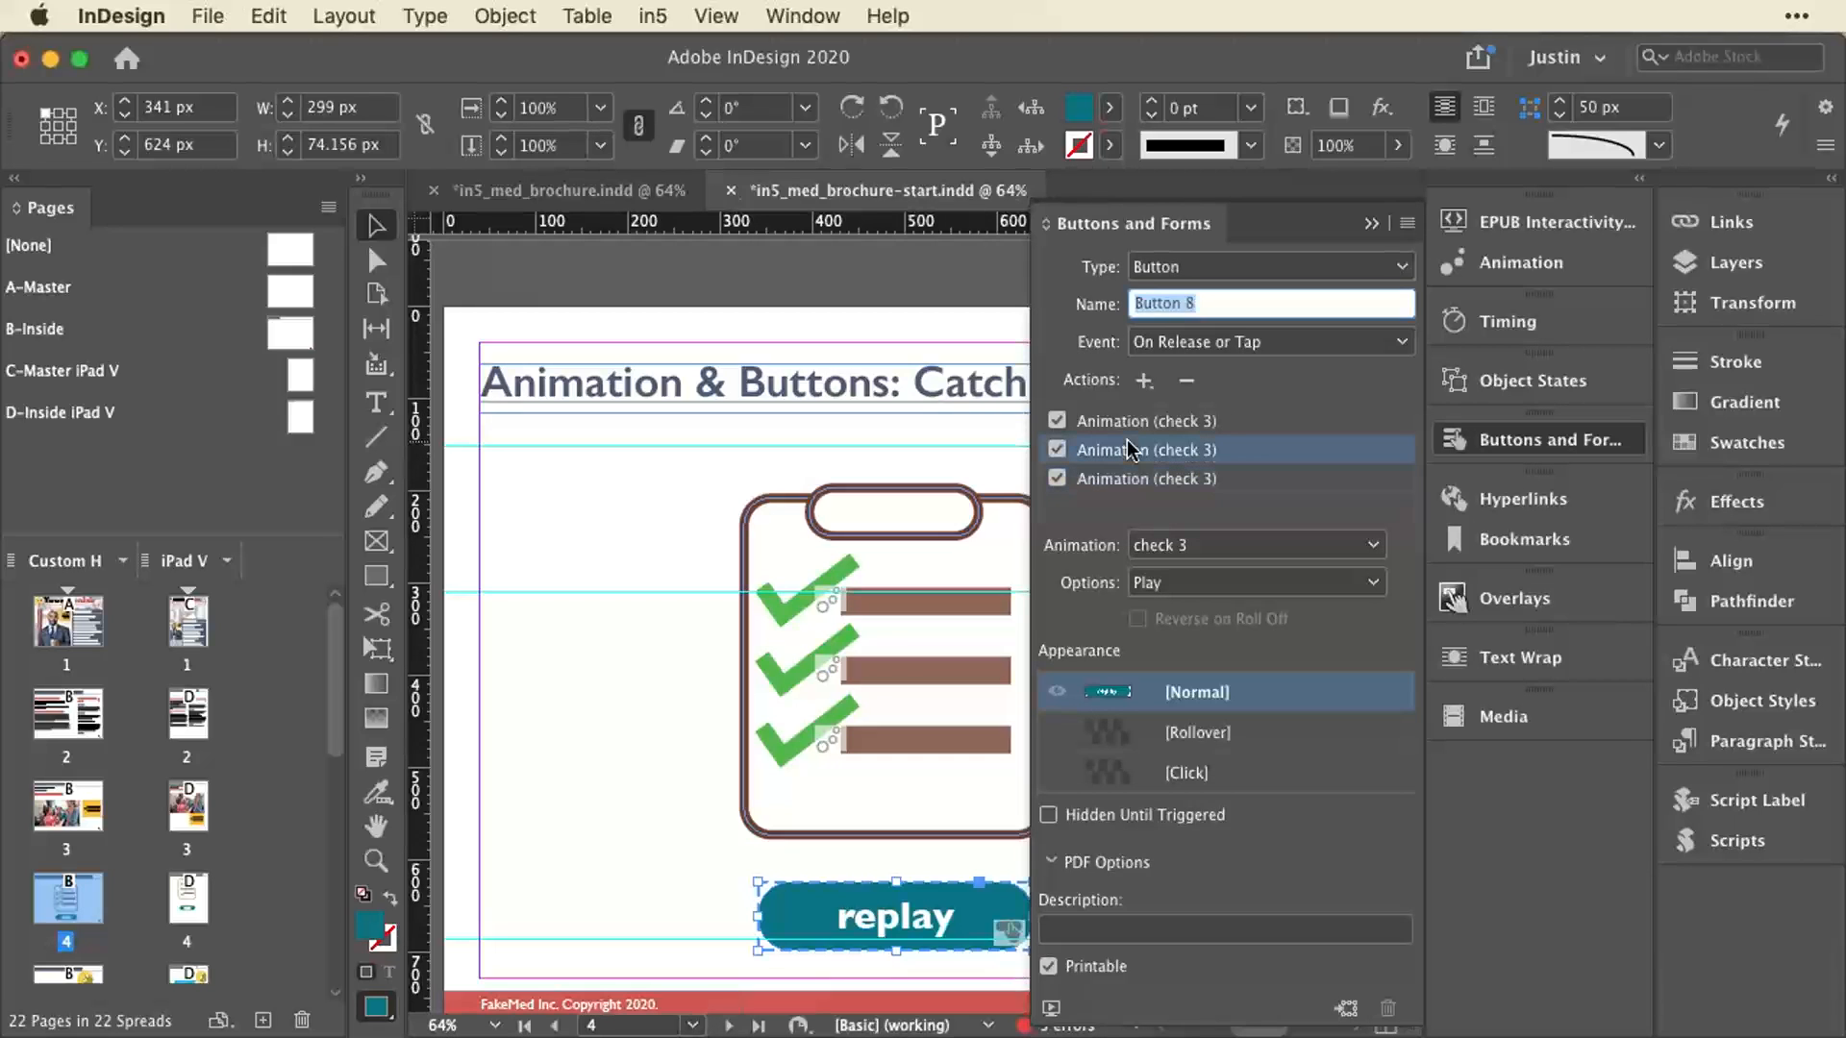
click(1235, 545)
click(1231, 607)
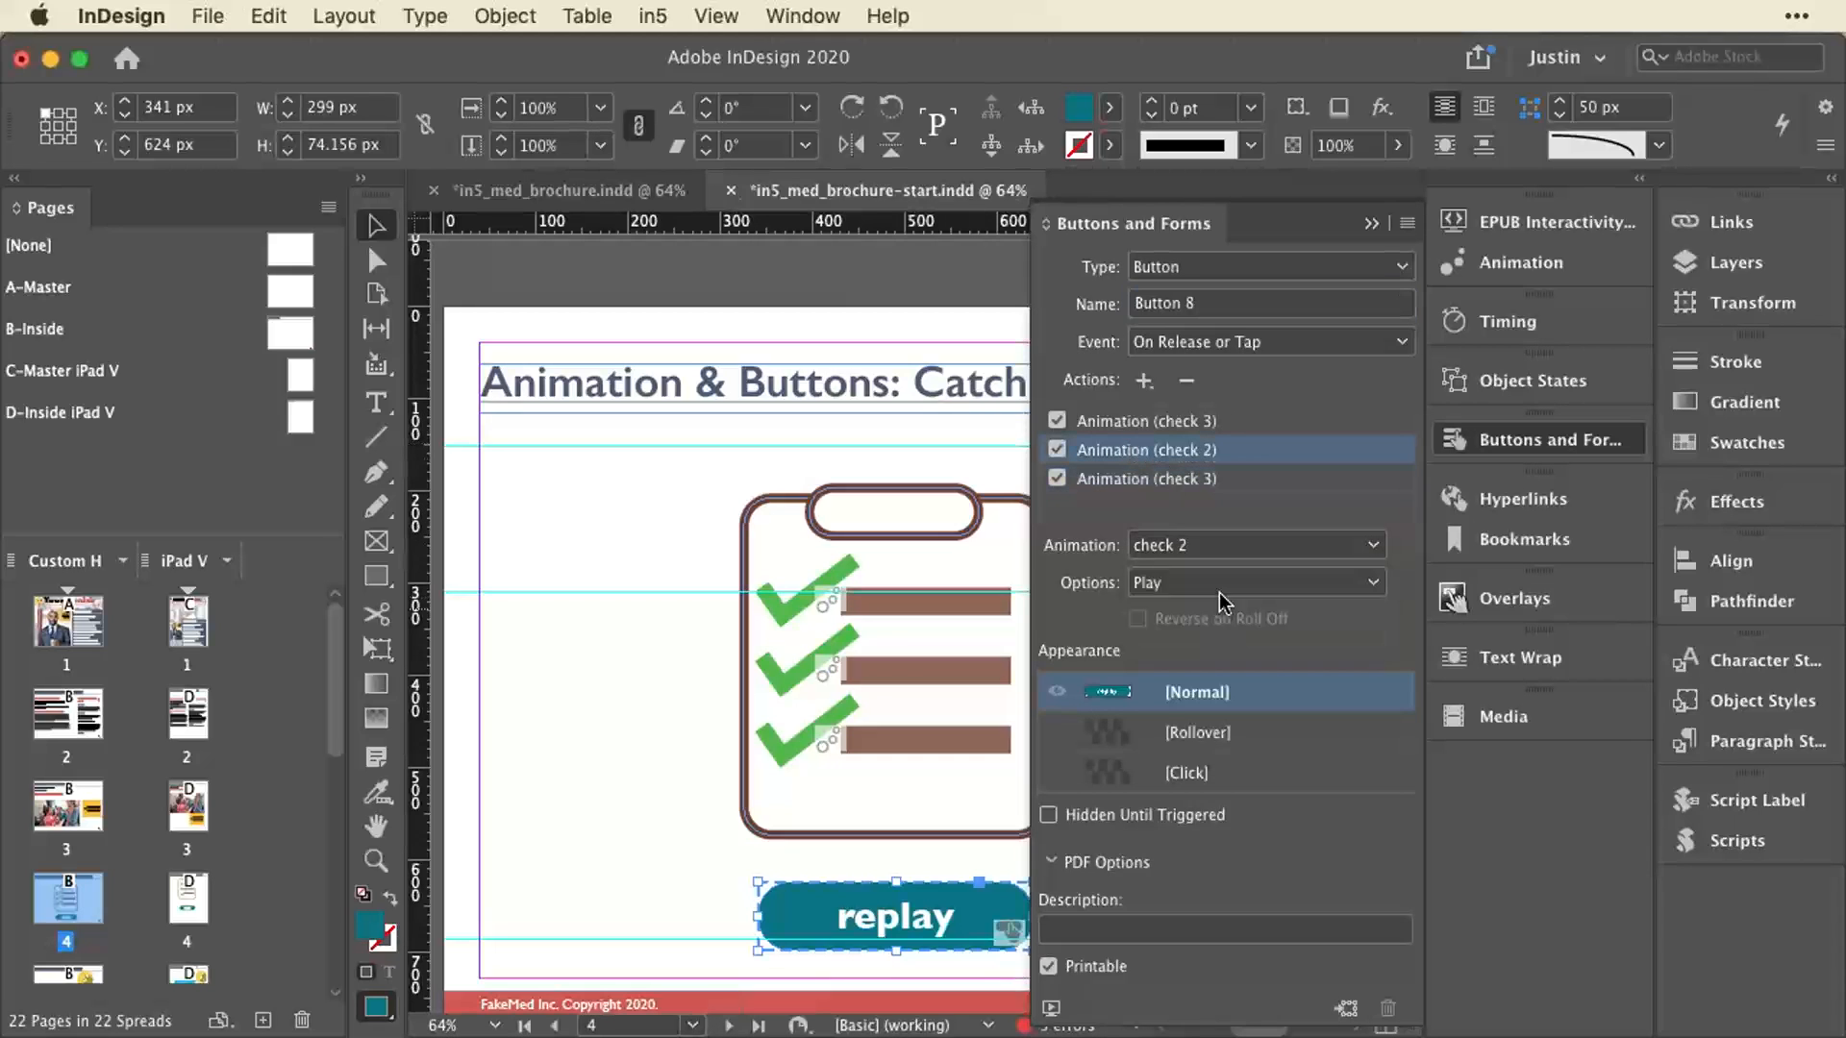
click(1182, 486)
click(1204, 545)
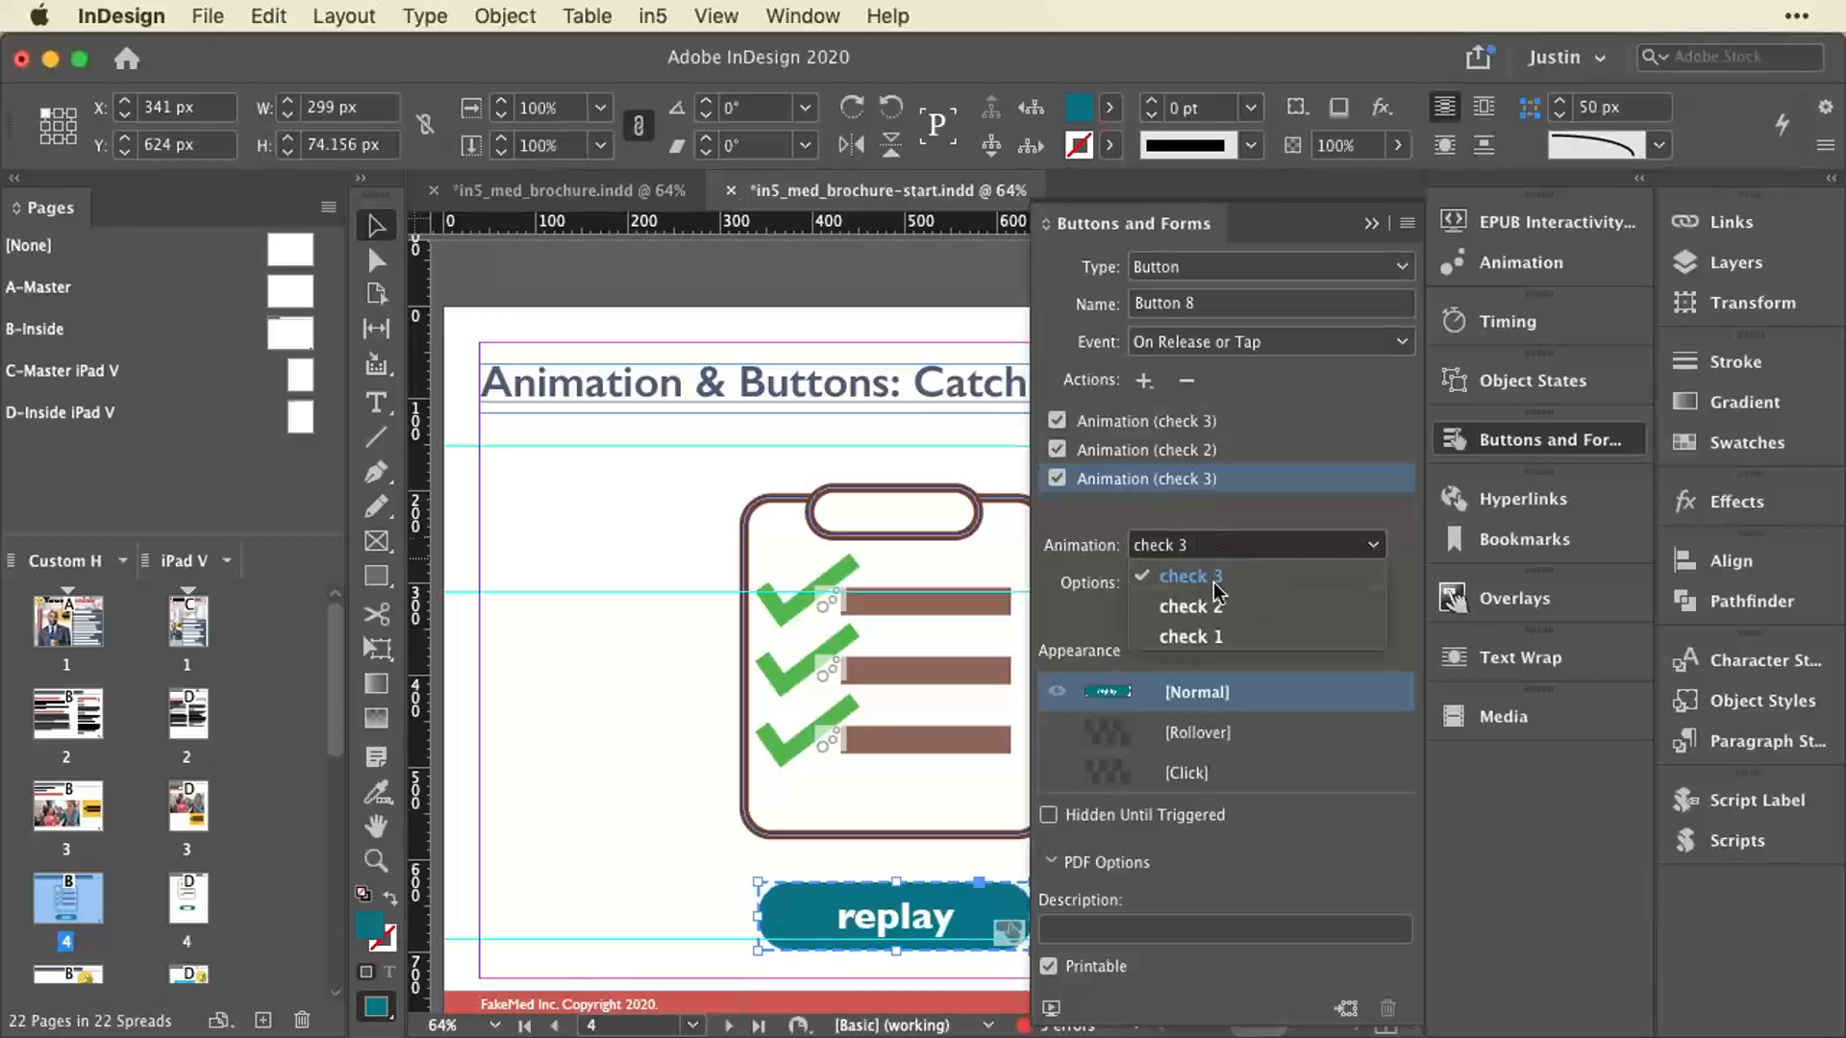
click(1209, 638)
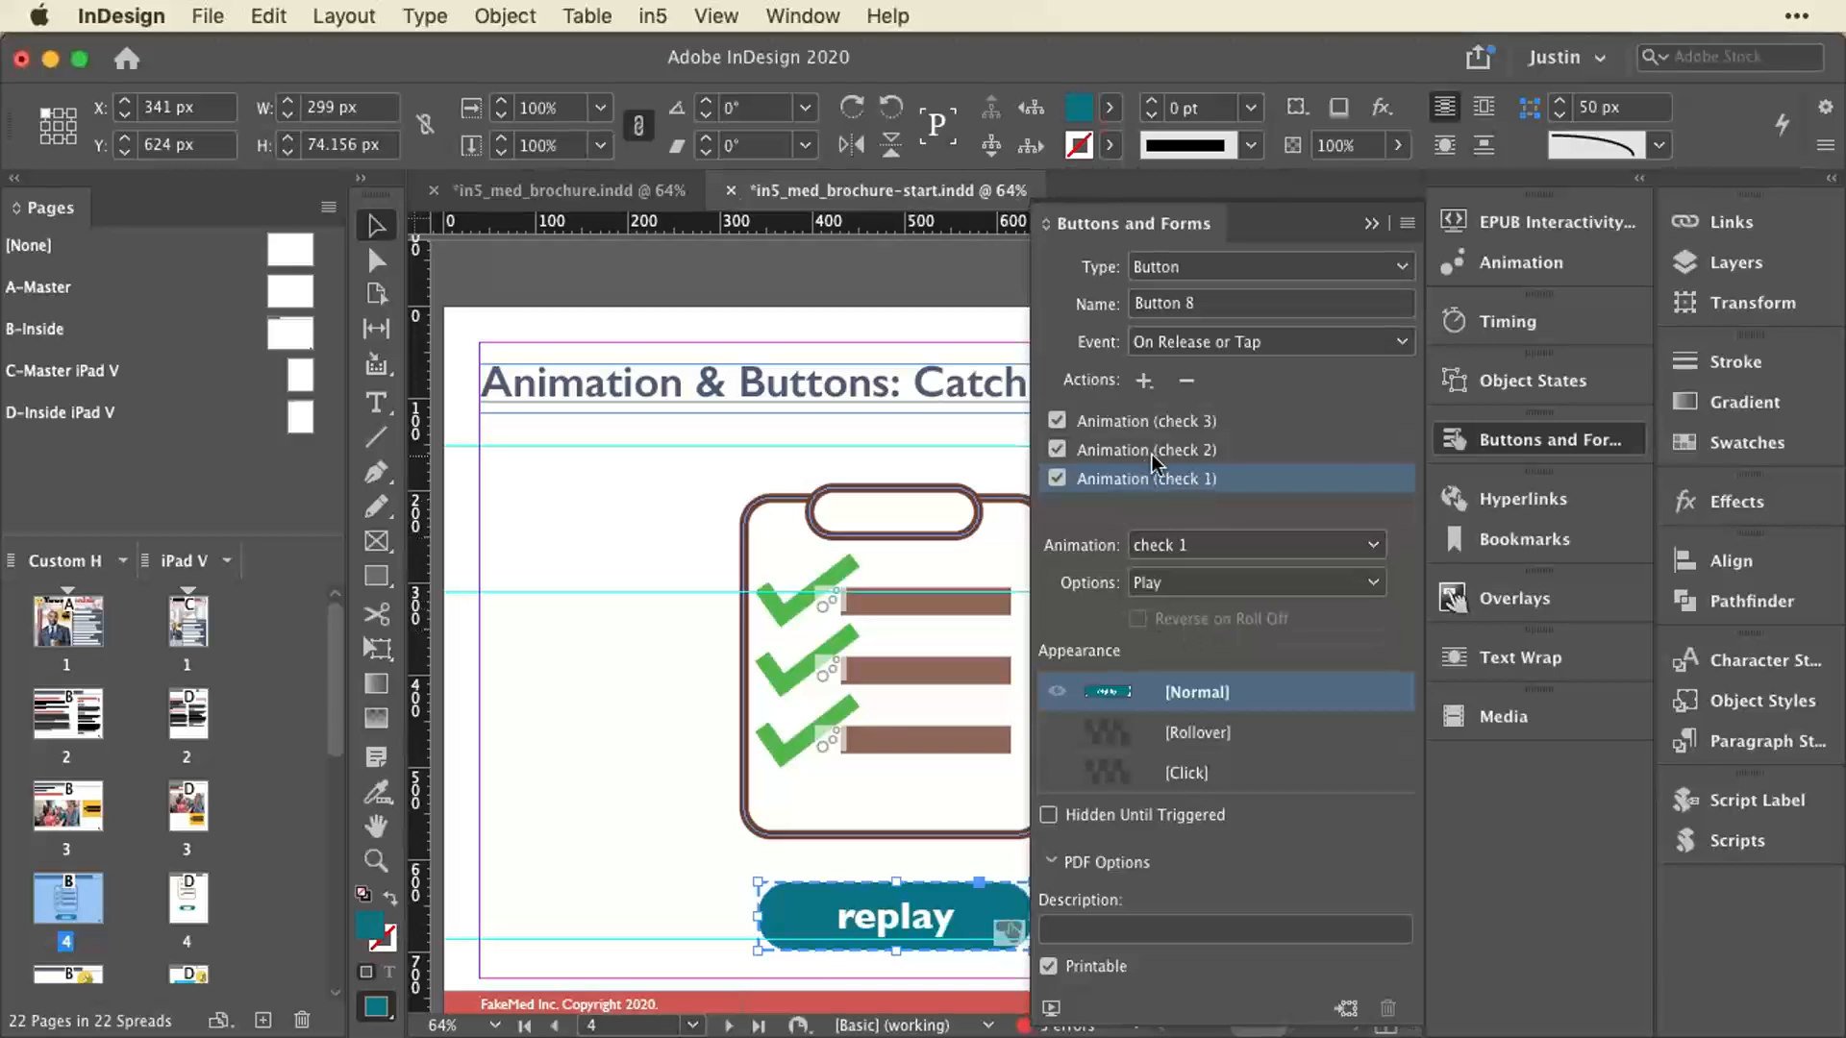
Reorder the replay button's animations to check 1, check 2, check 3.
click(1509, 321)
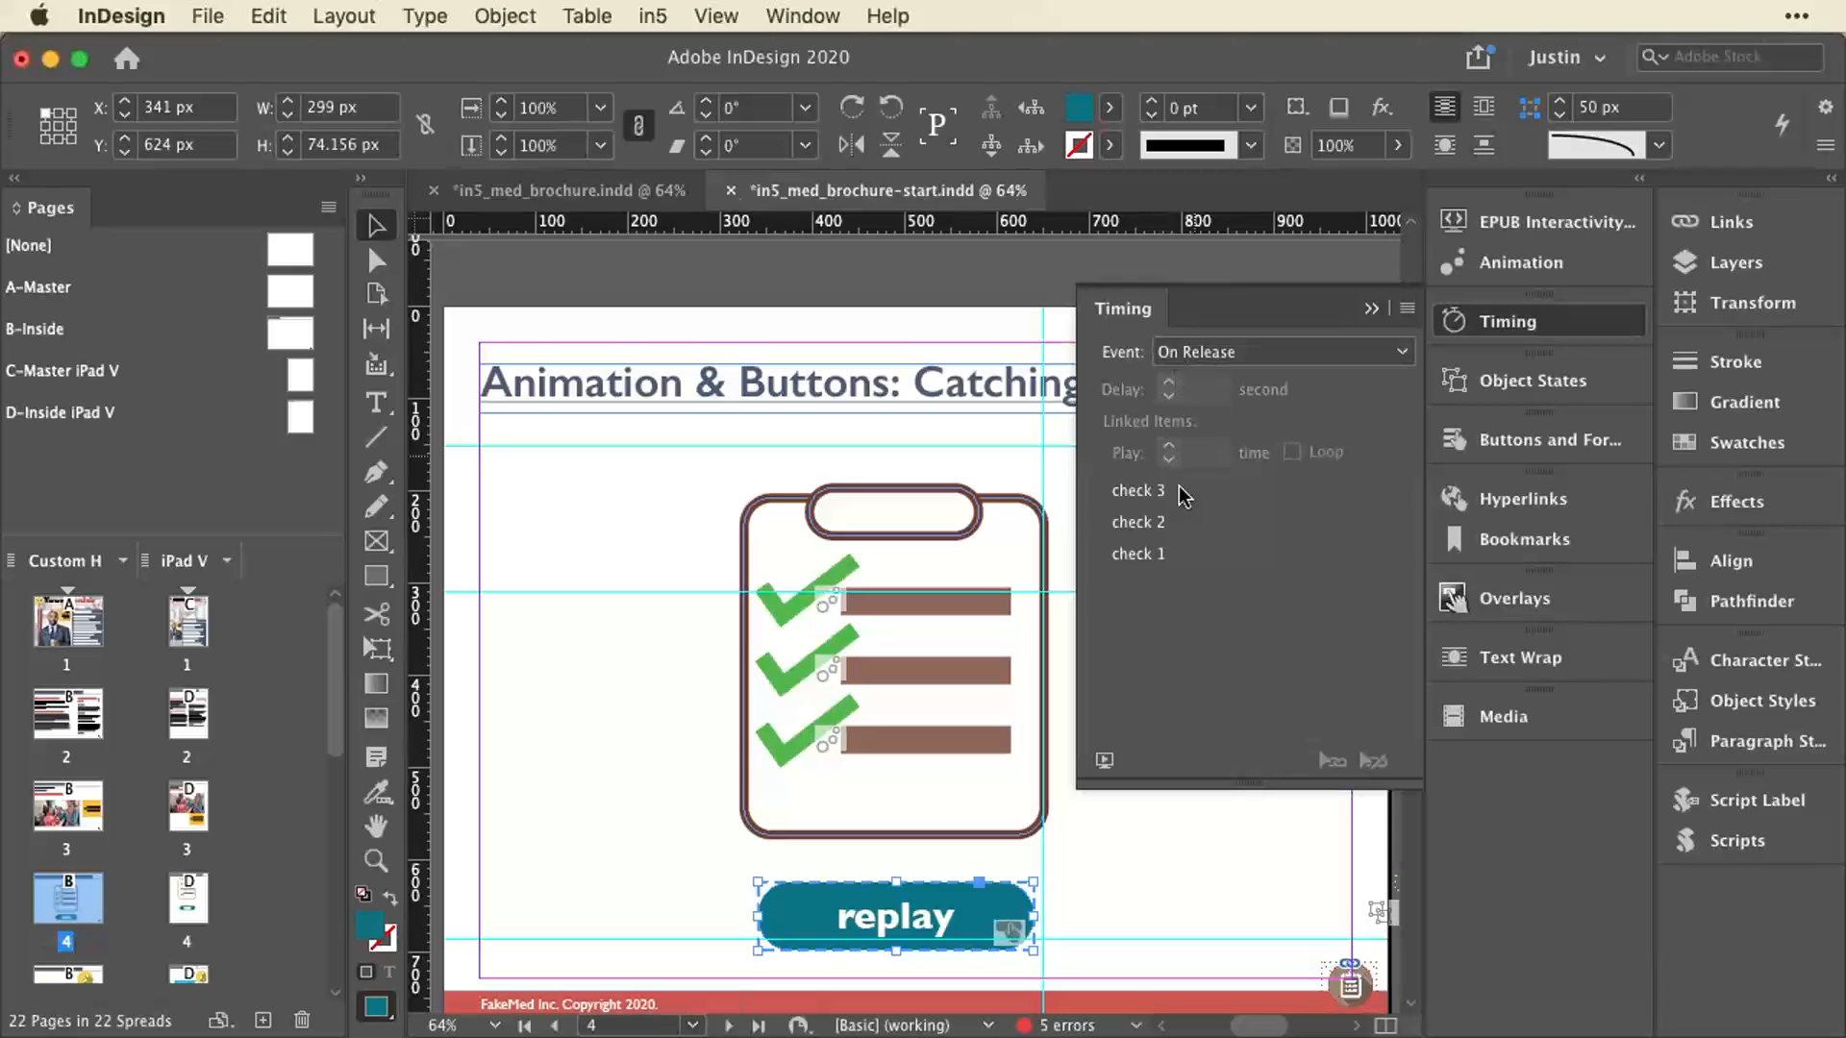
mouse_move(1136, 554)
mouse_down()
mouse_move(1151, 495)
mouse_move(1147, 575)
mouse_up()
click(1475, 444)
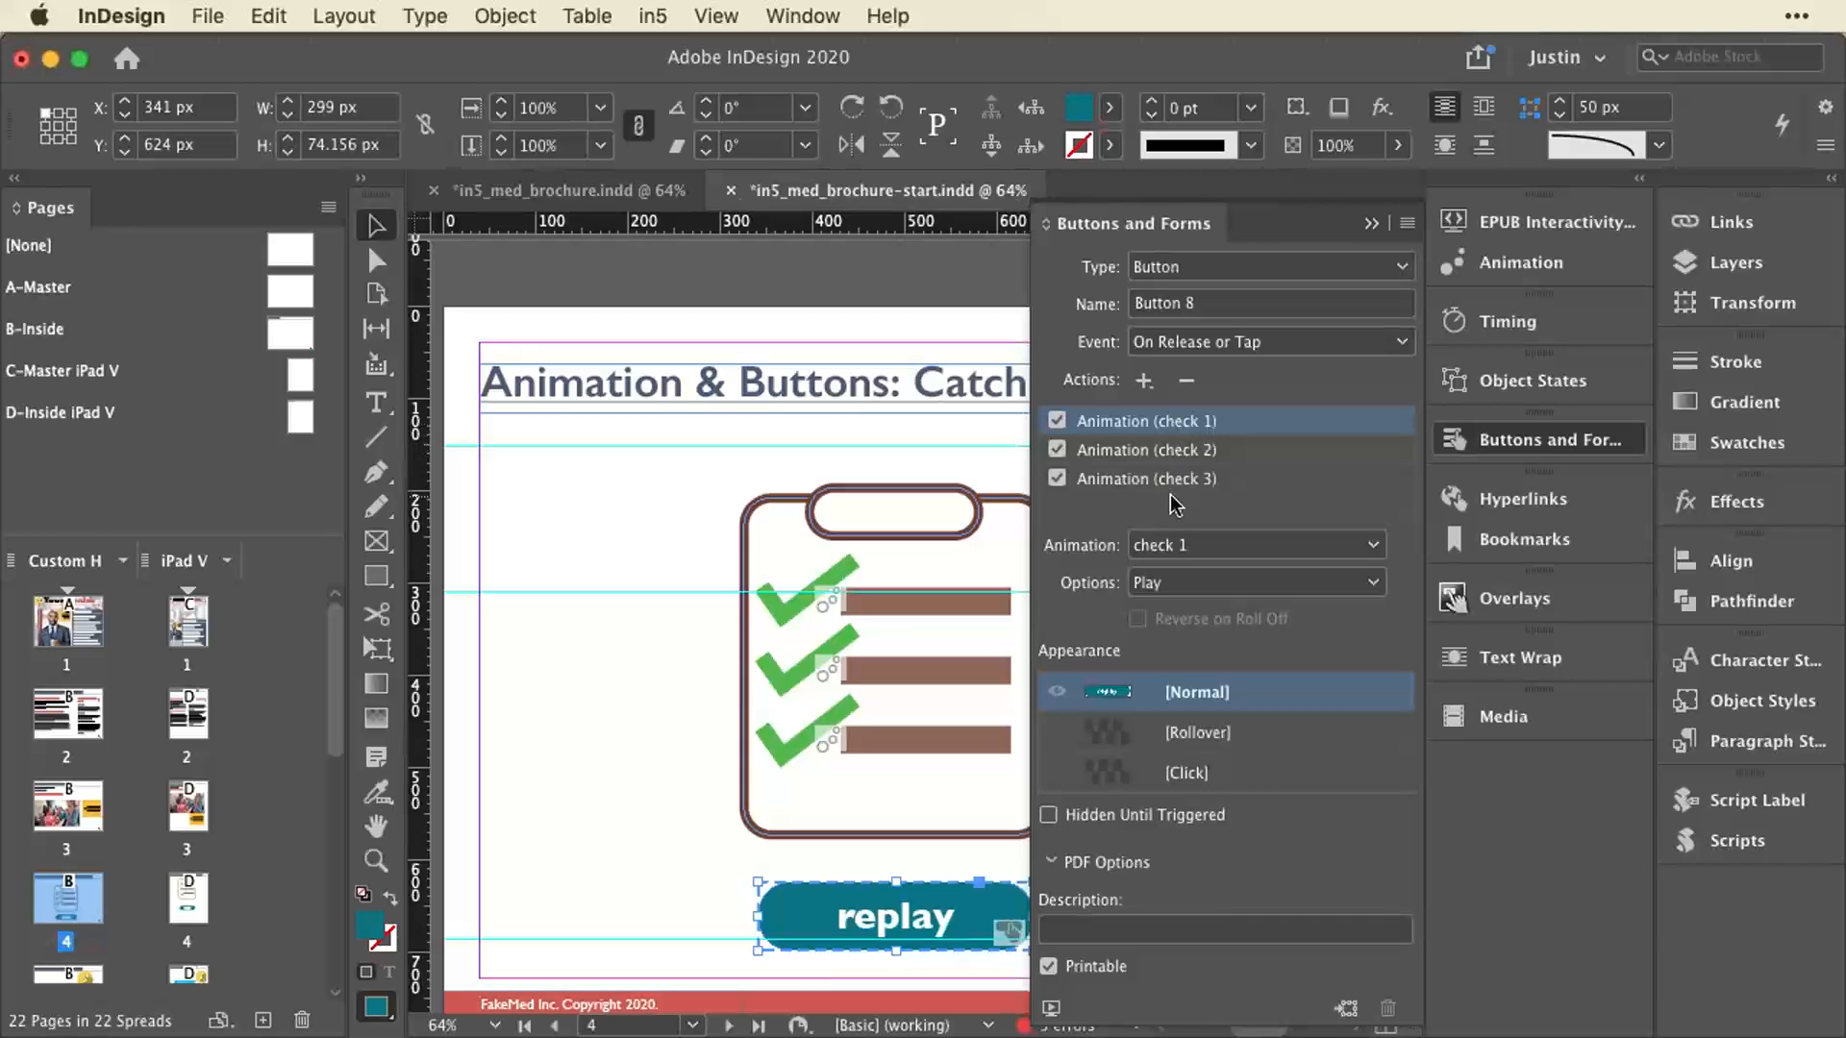
Preview page 4 and test the replay button's check mark animations.
click(1050, 1008)
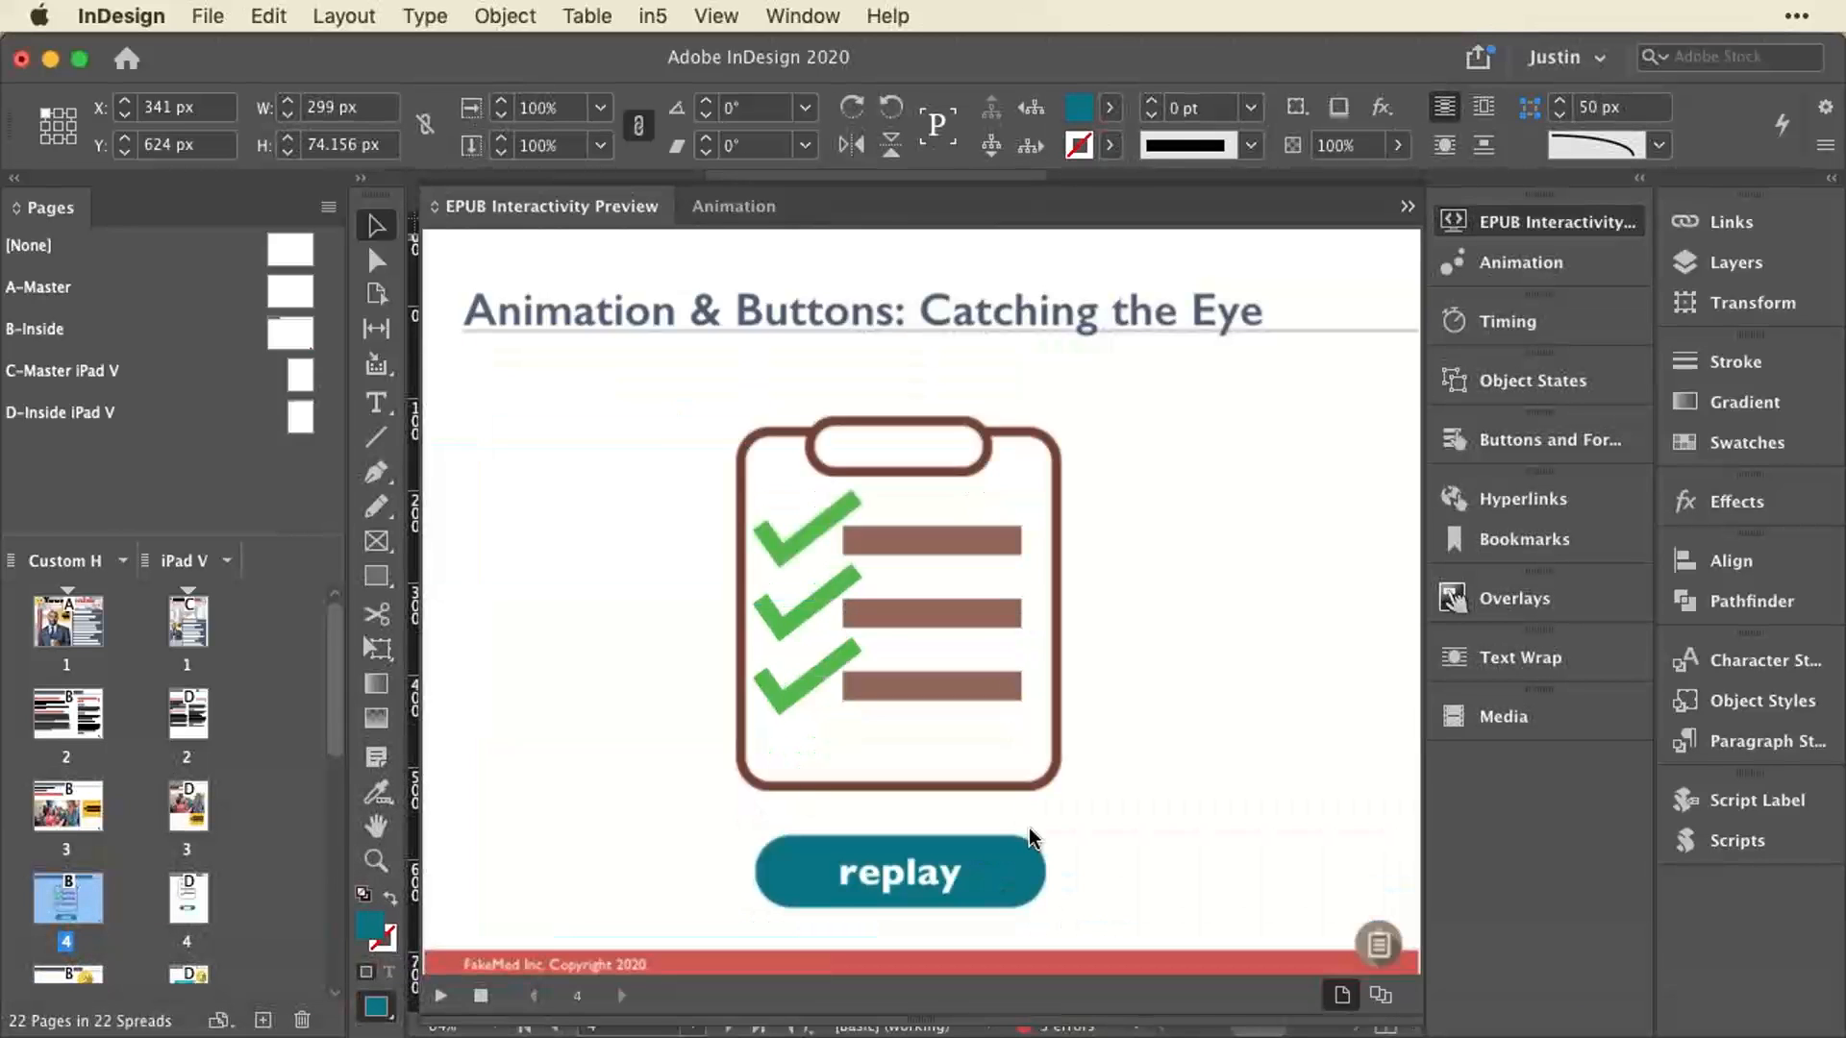
click(439, 997)
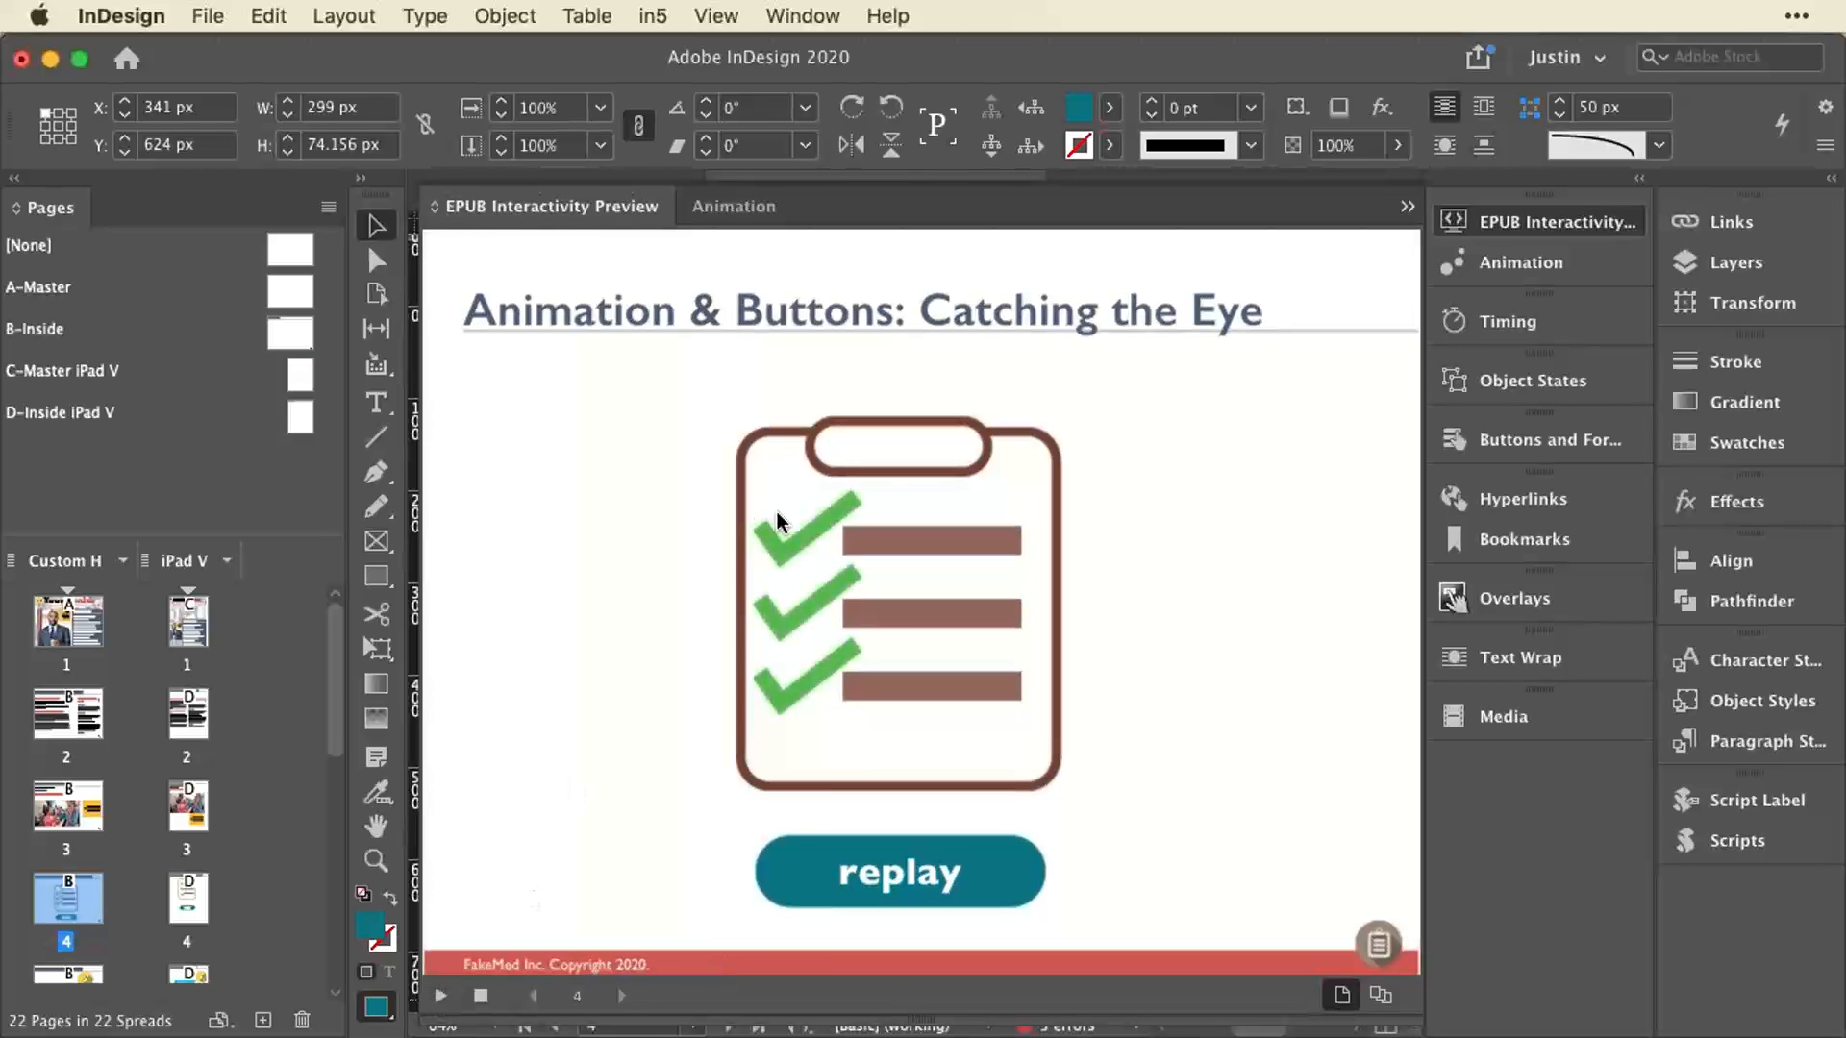
click(900, 879)
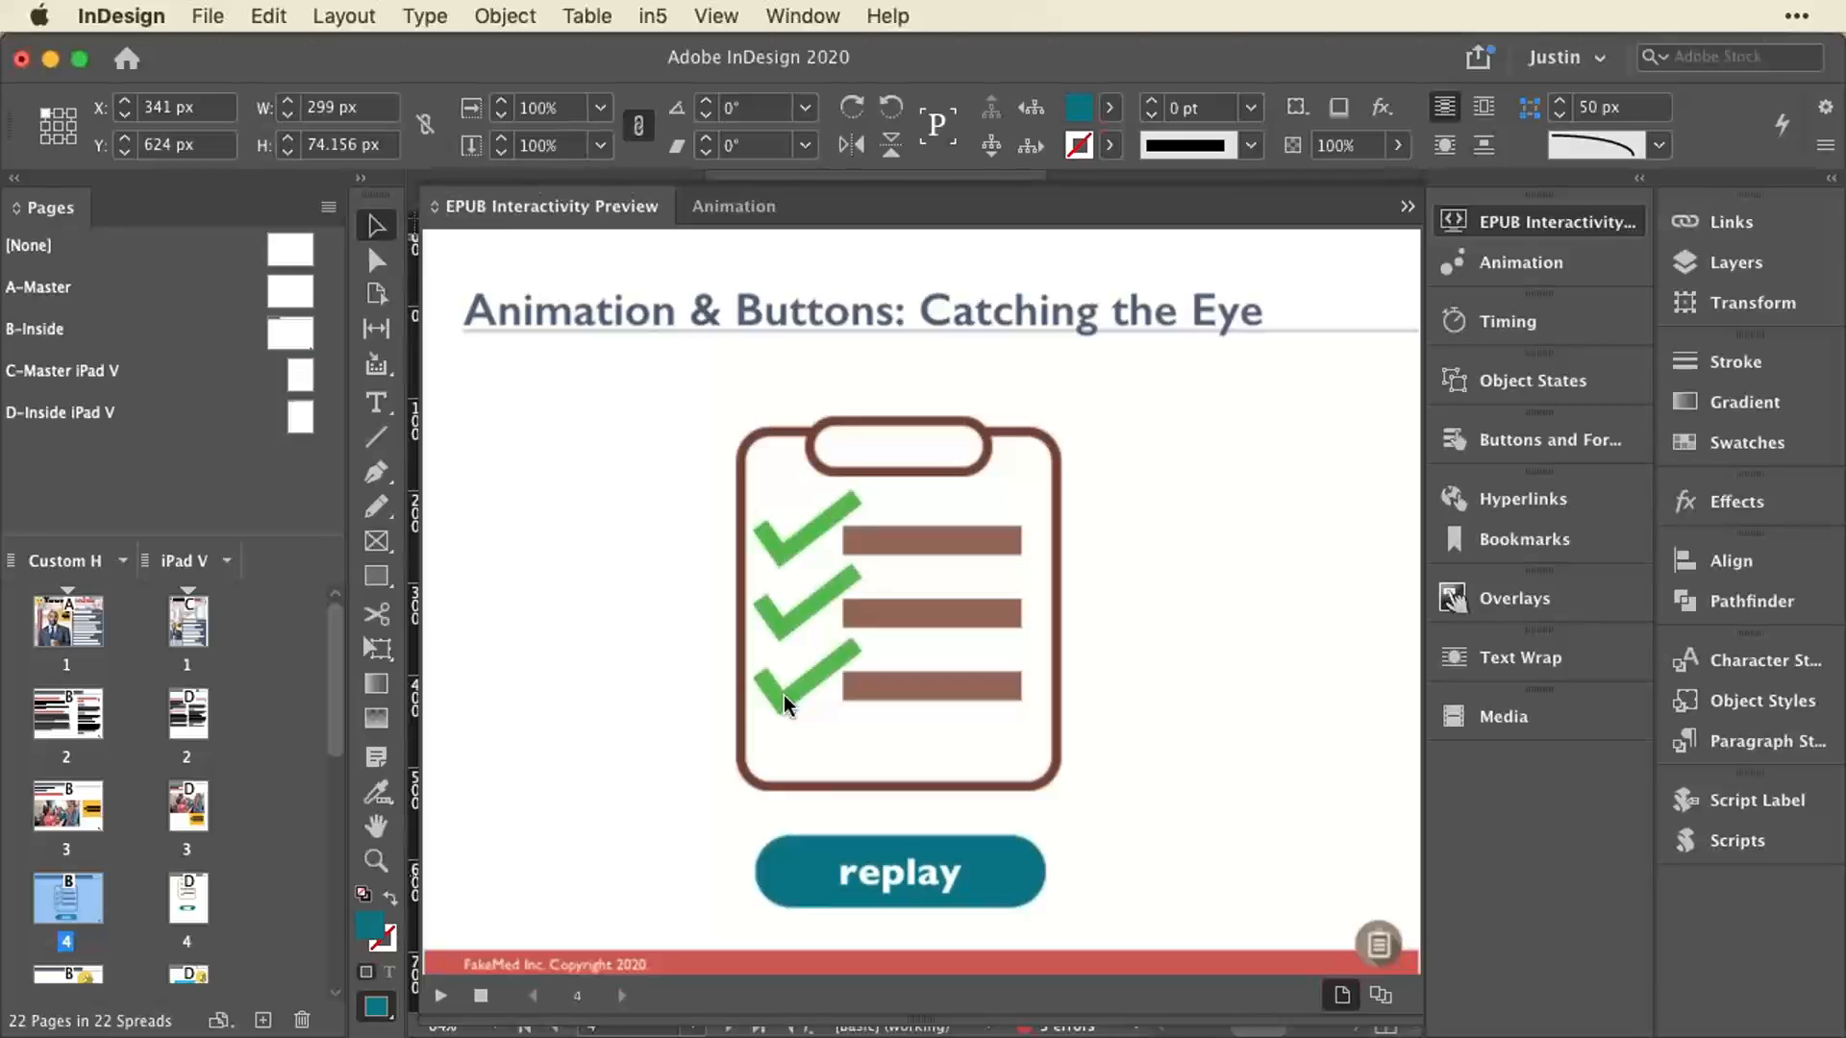
click(1496, 228)
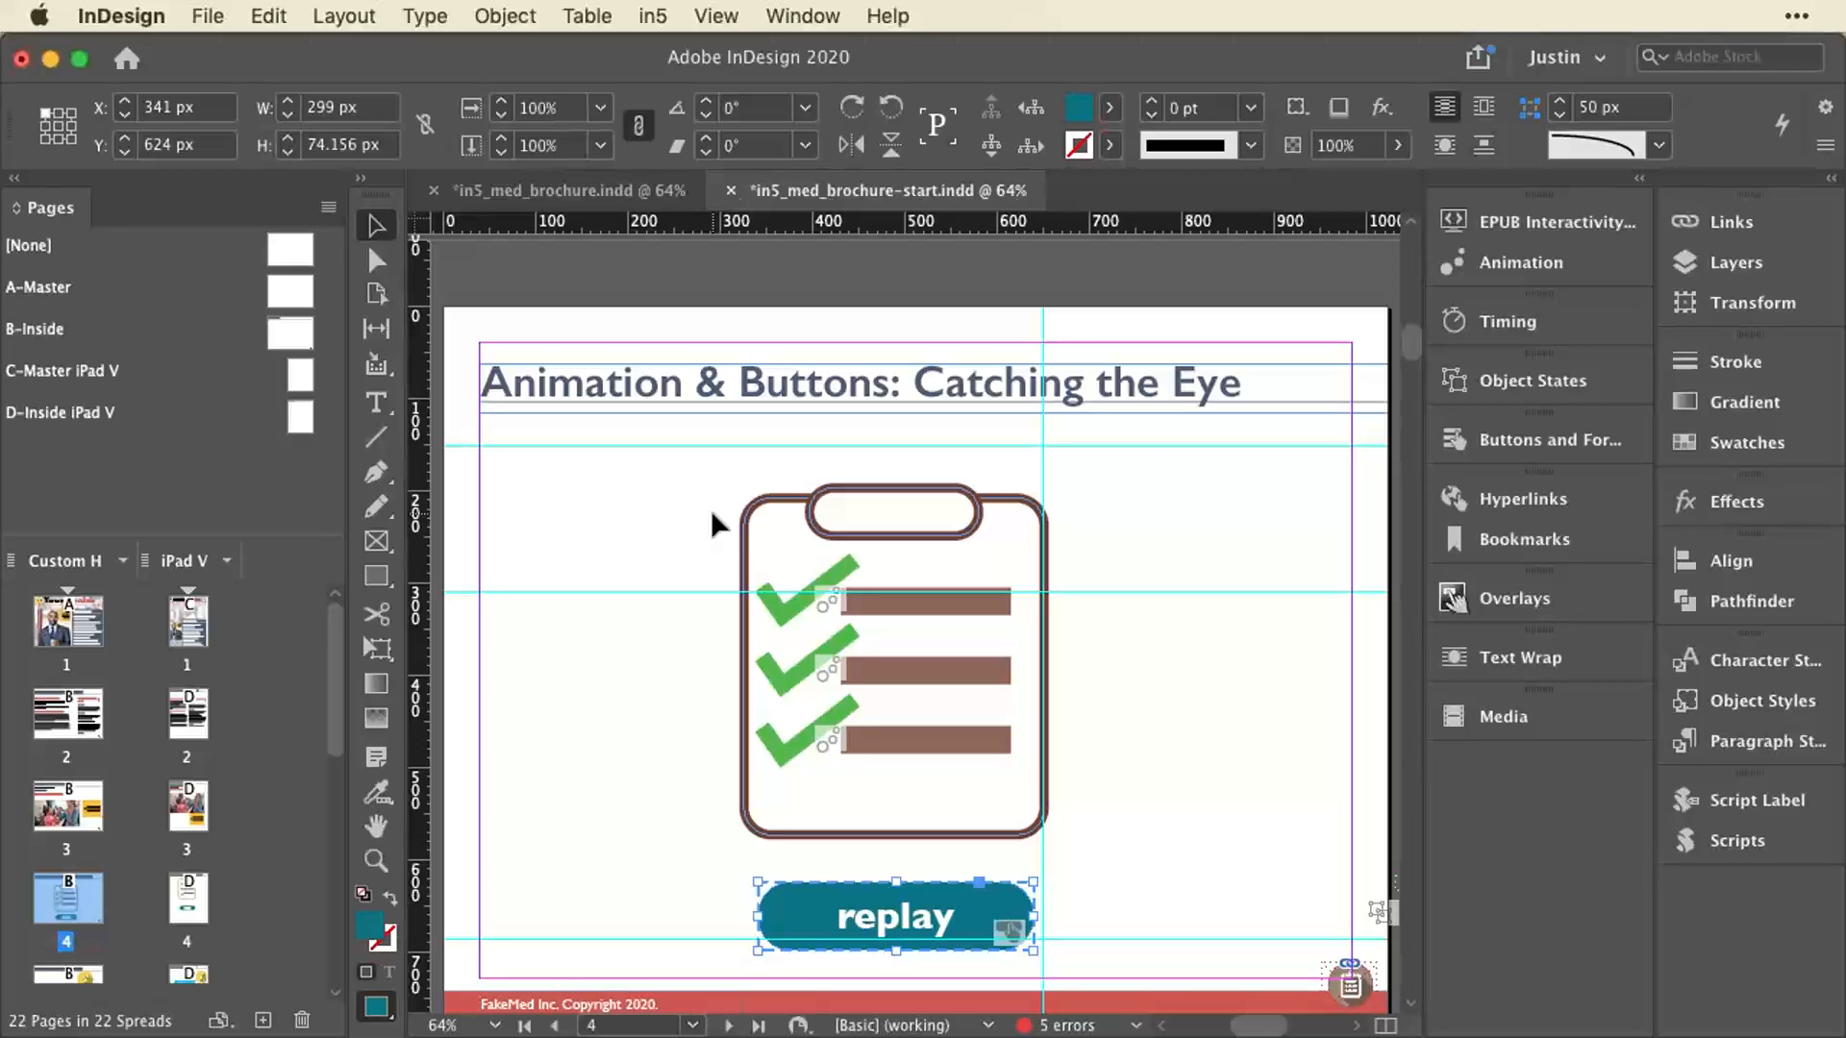
Look over the available interactive panels and open page 5, "Animation: Connecting the Dots", in the horizontal layout.
scroll(123, 760, down, 2)
scroll(123, 760, down, 5)
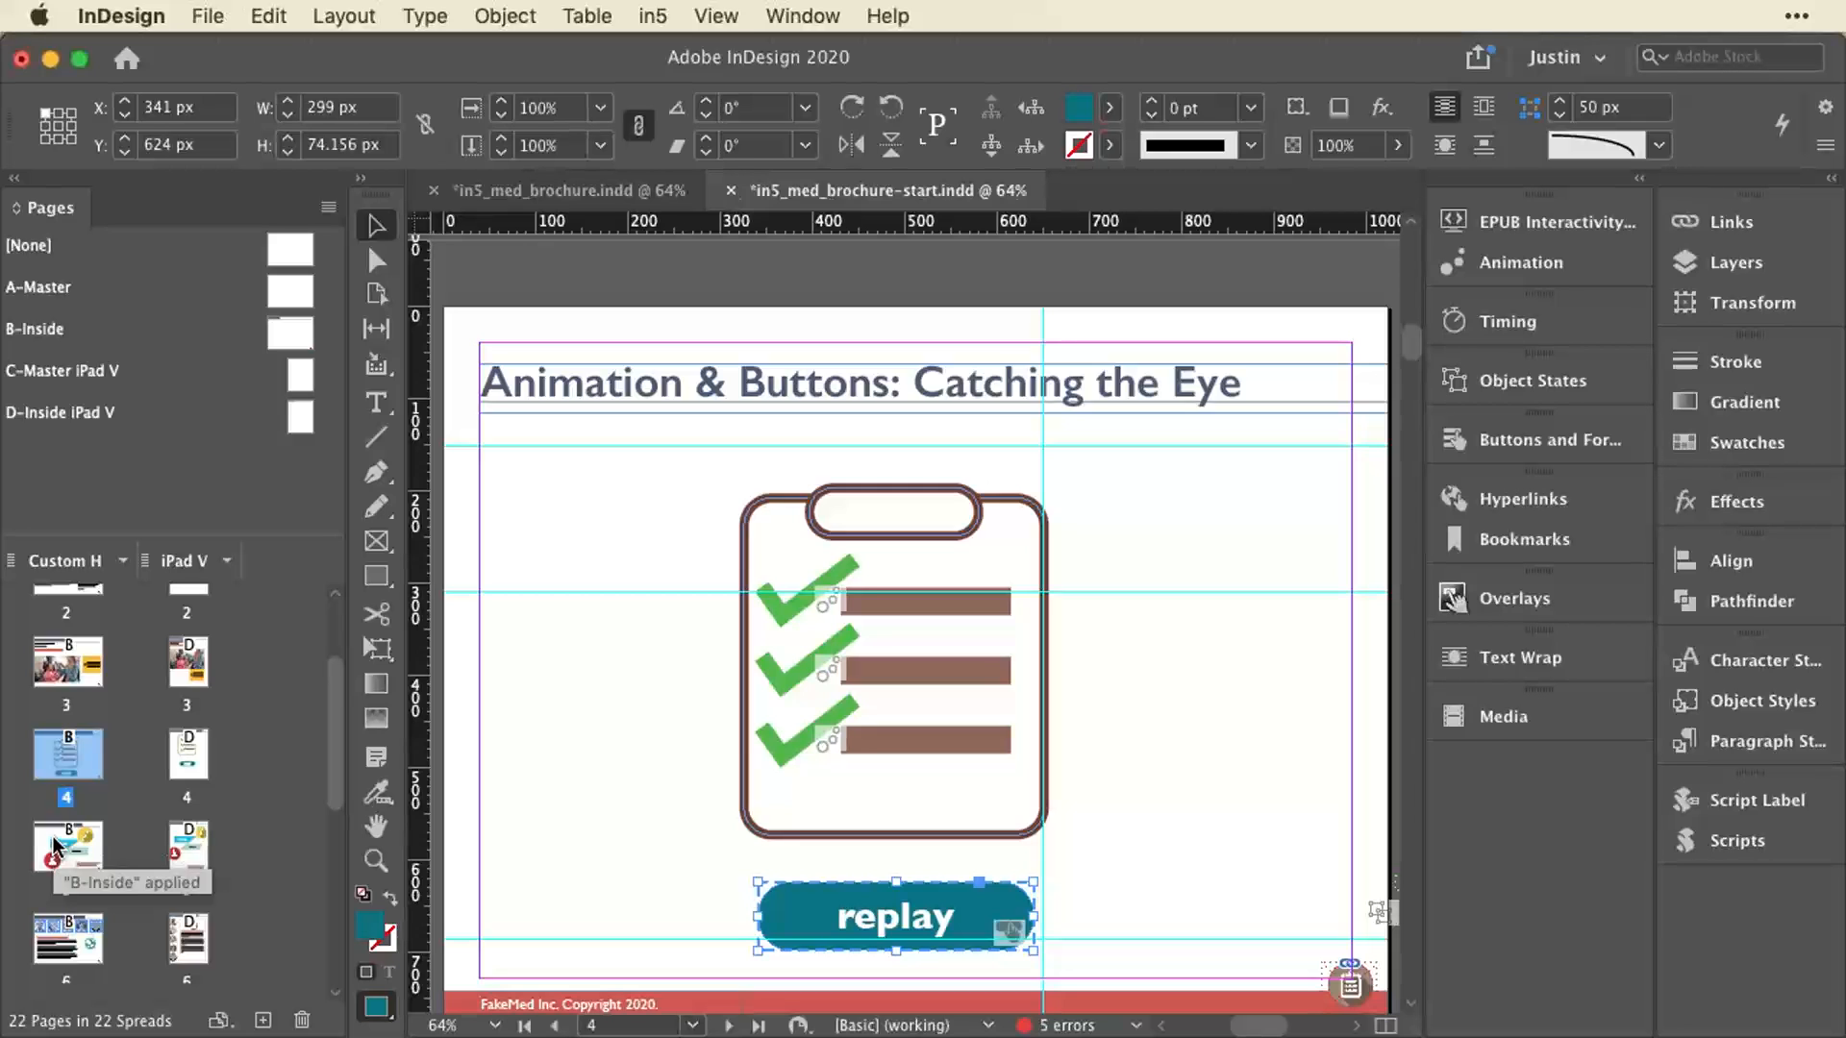
click(790, 10)
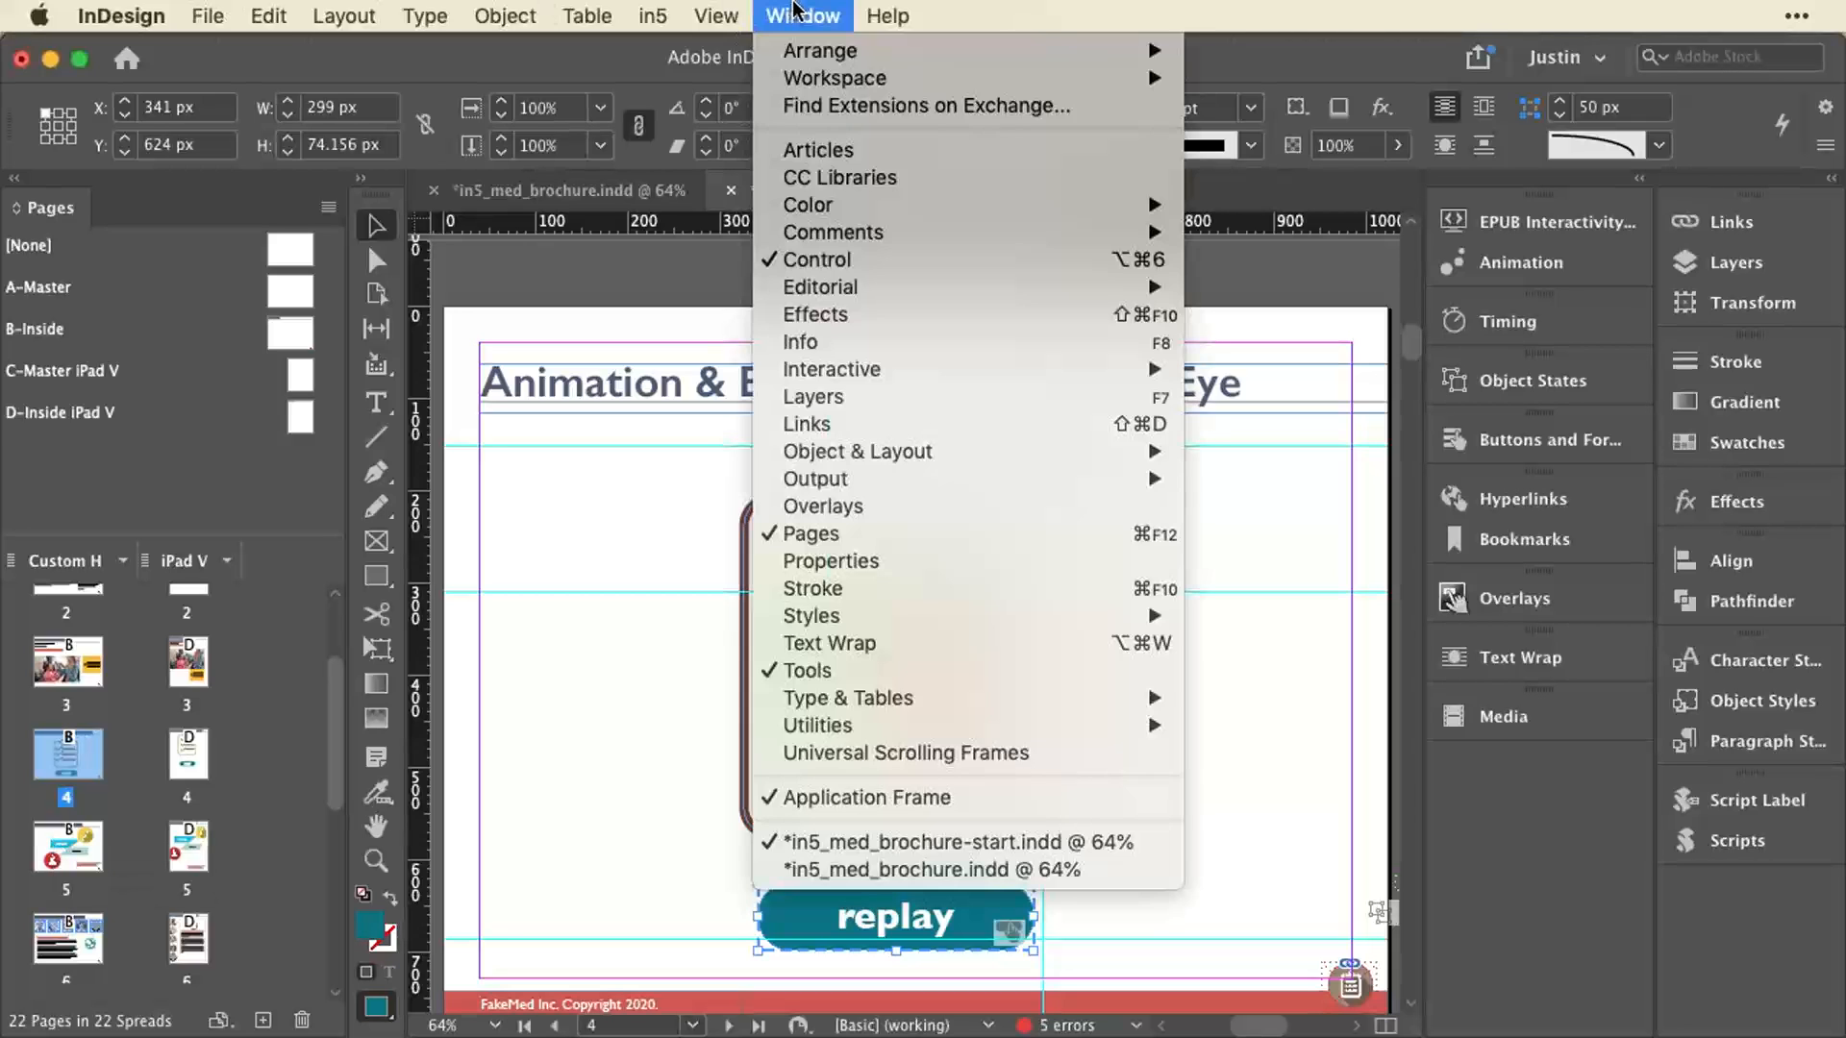
mouse_move(915, 371)
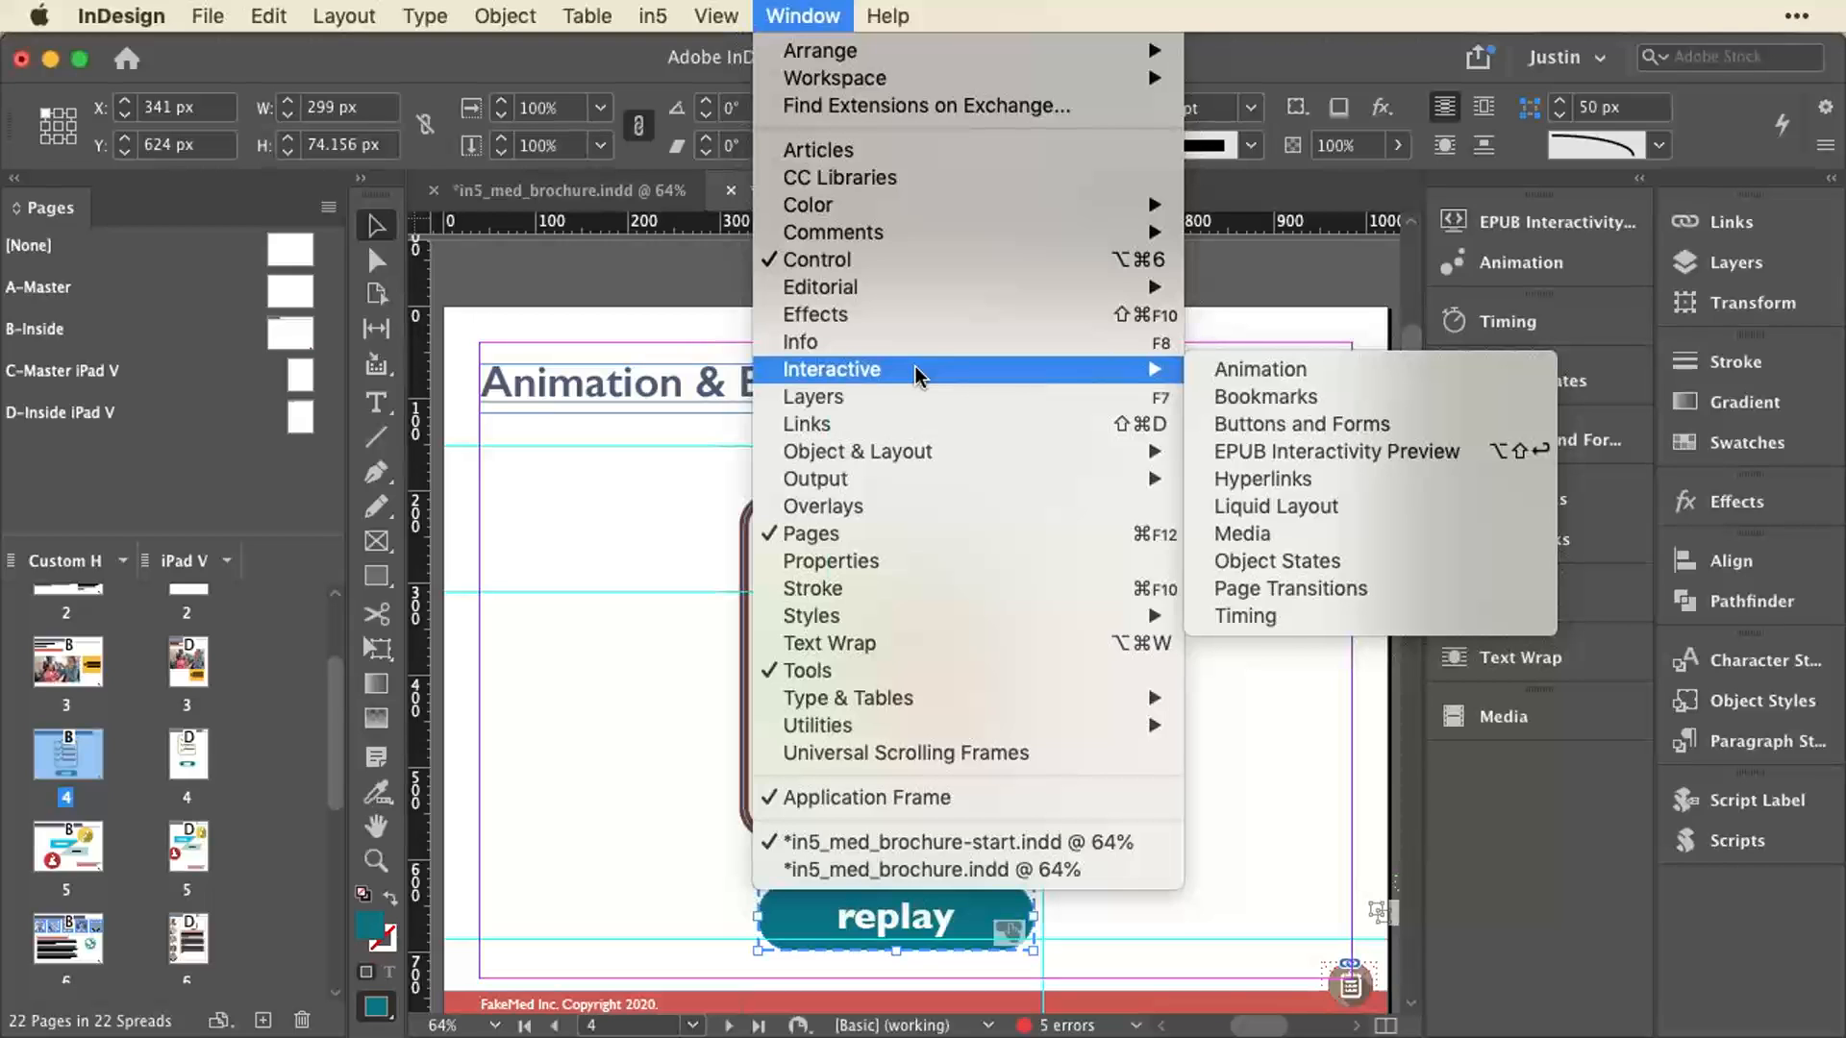
click(786, 24)
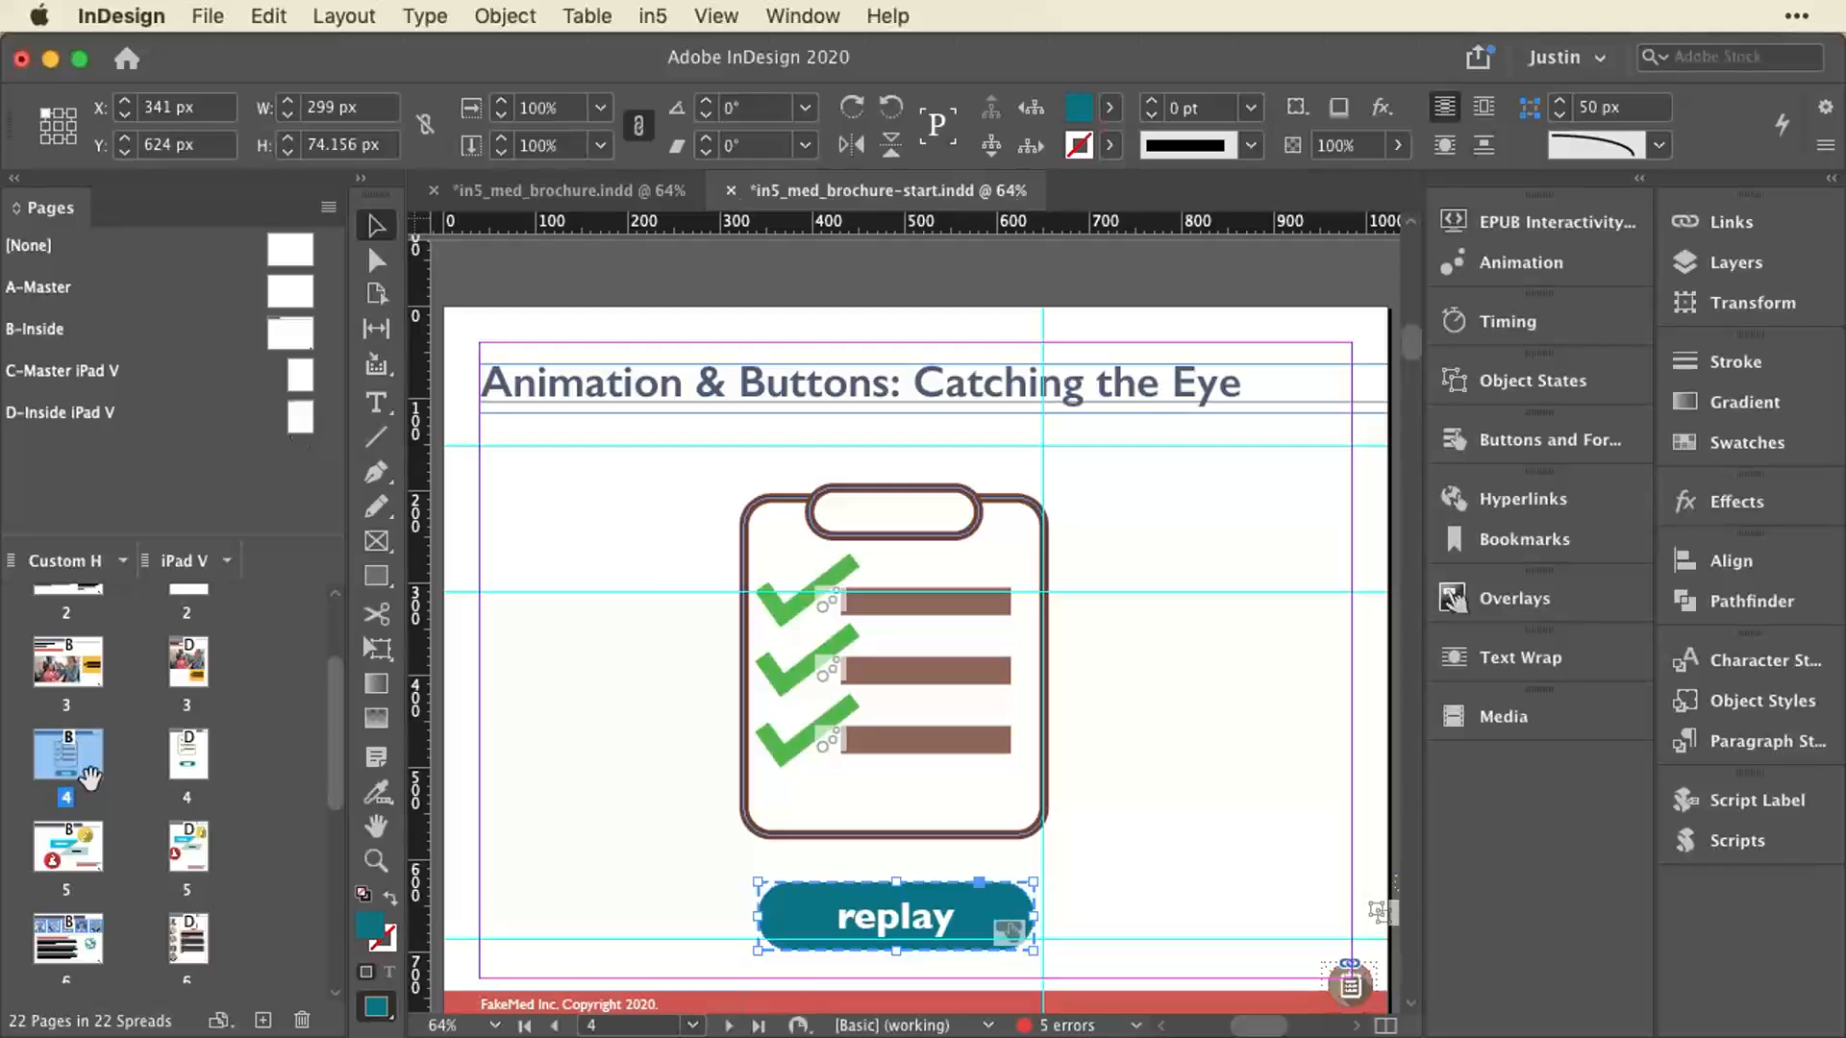
double_click(53, 853)
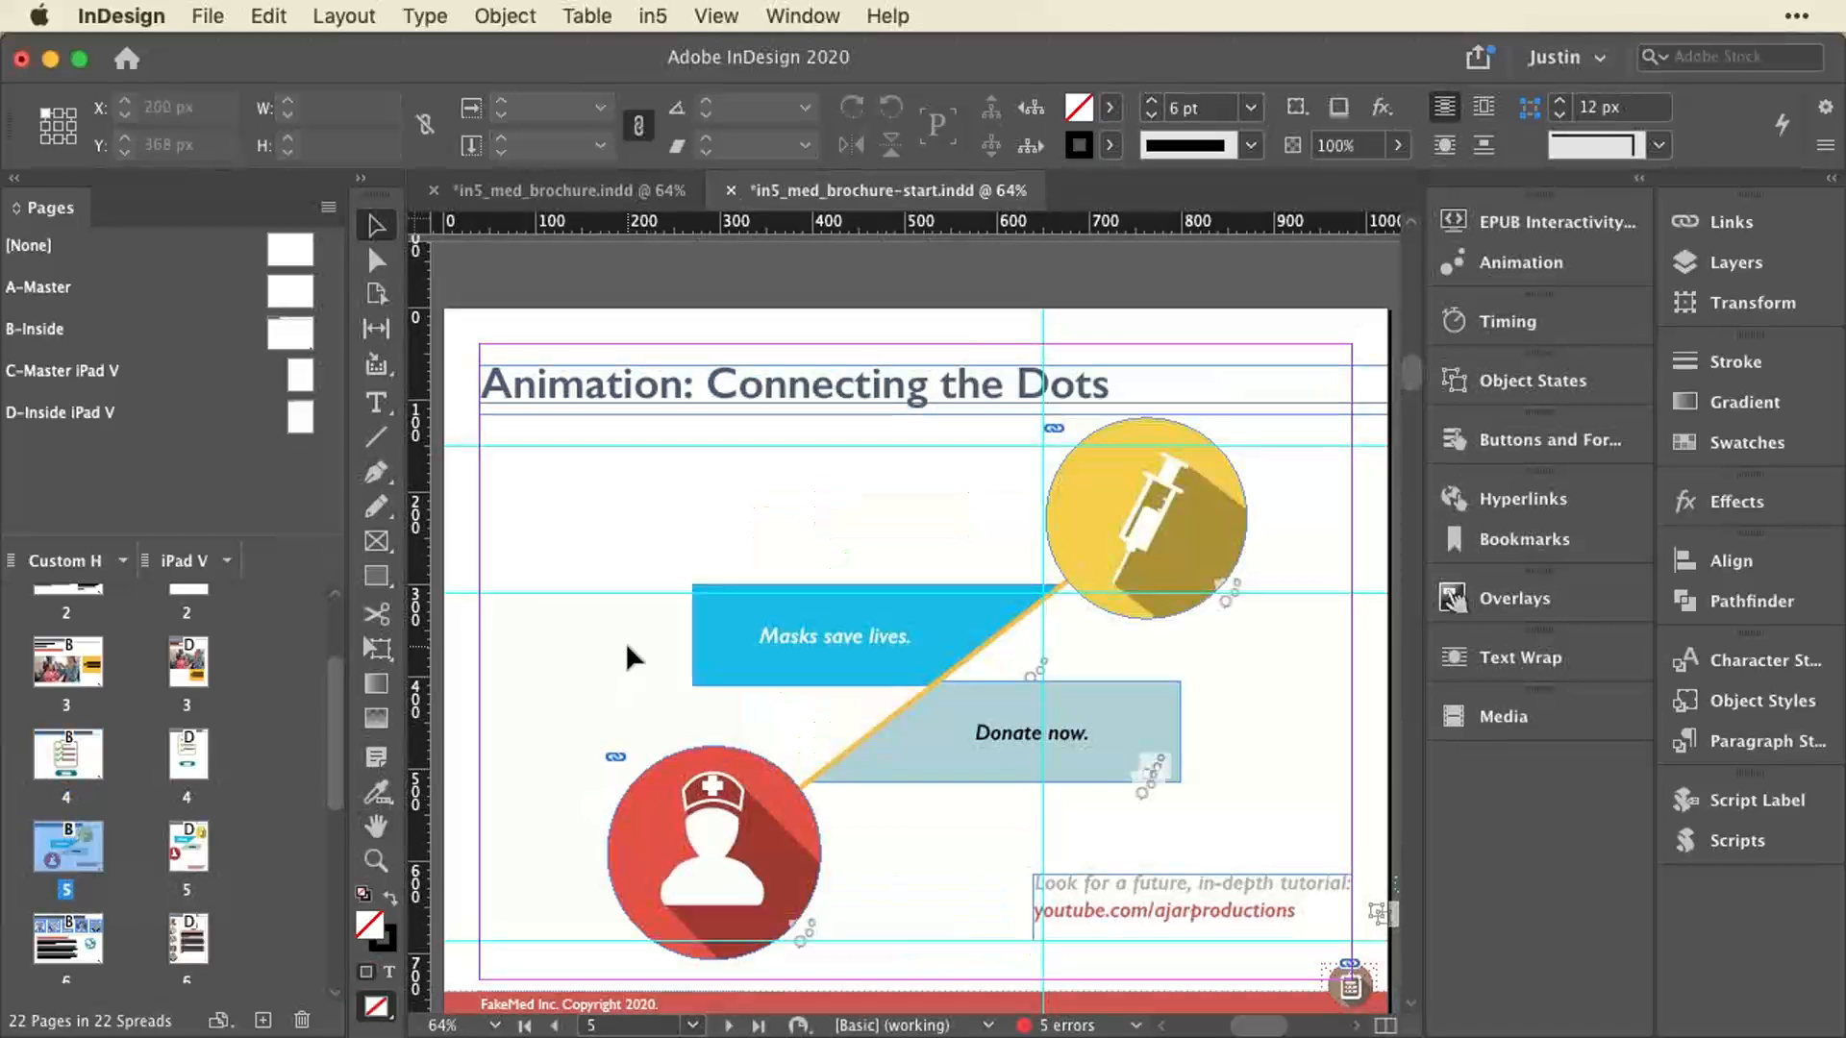
scroll(624, 642, down, 1)
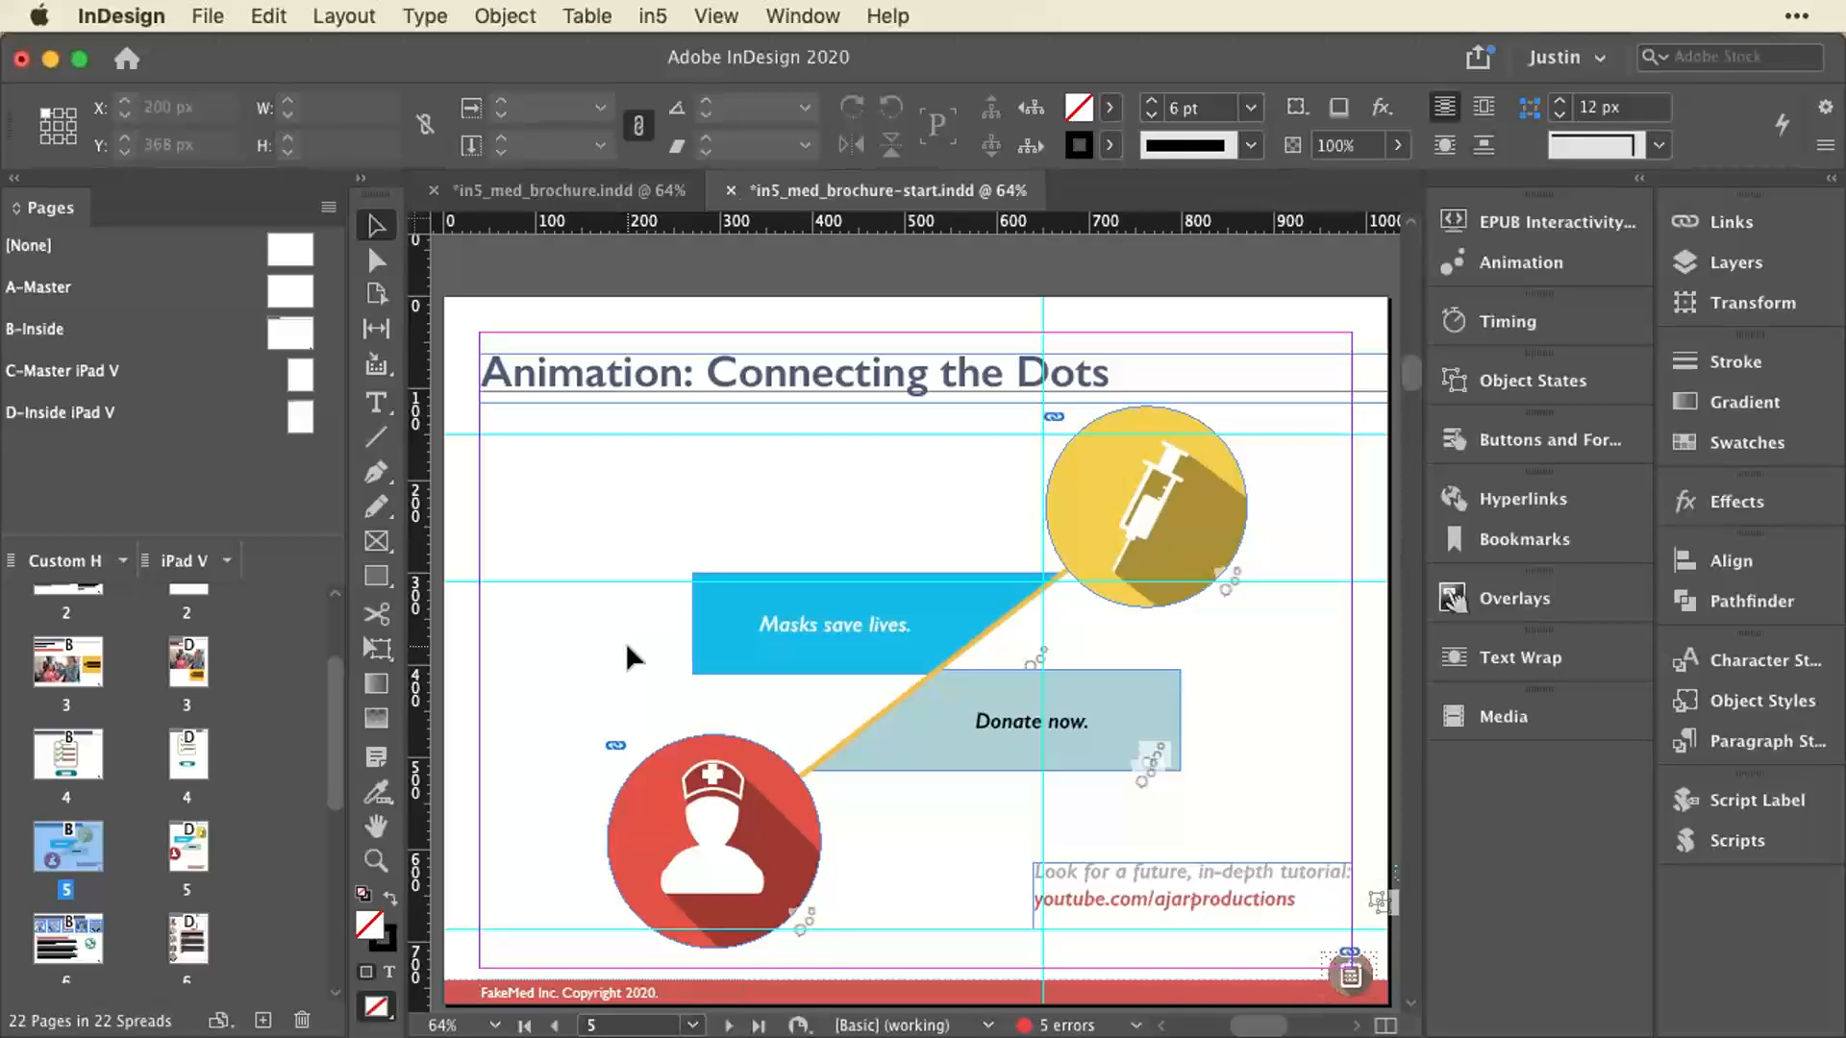
scroll(621, 627, down, 2)
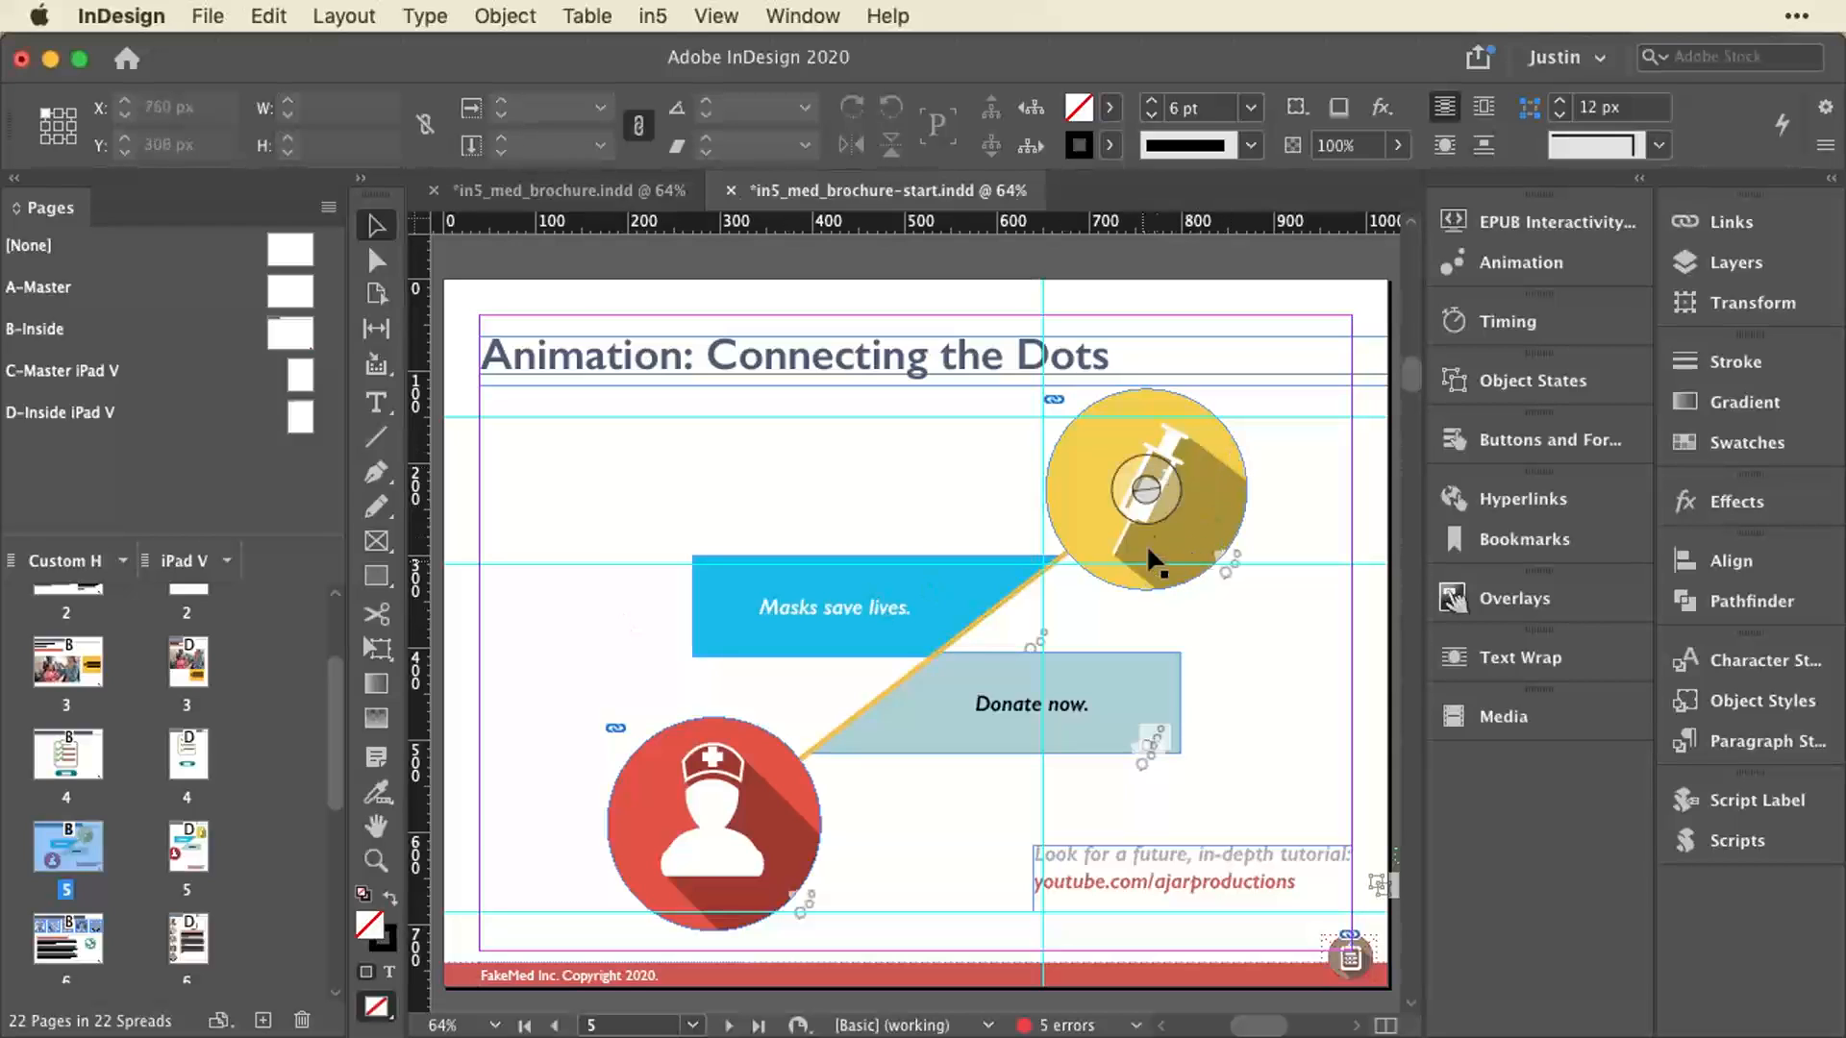
Show the yellow syringe icon's animation proxy and move its motion path's start point onto the diagonal line, at about X 578 px, Y 374 px.
click(1213, 444)
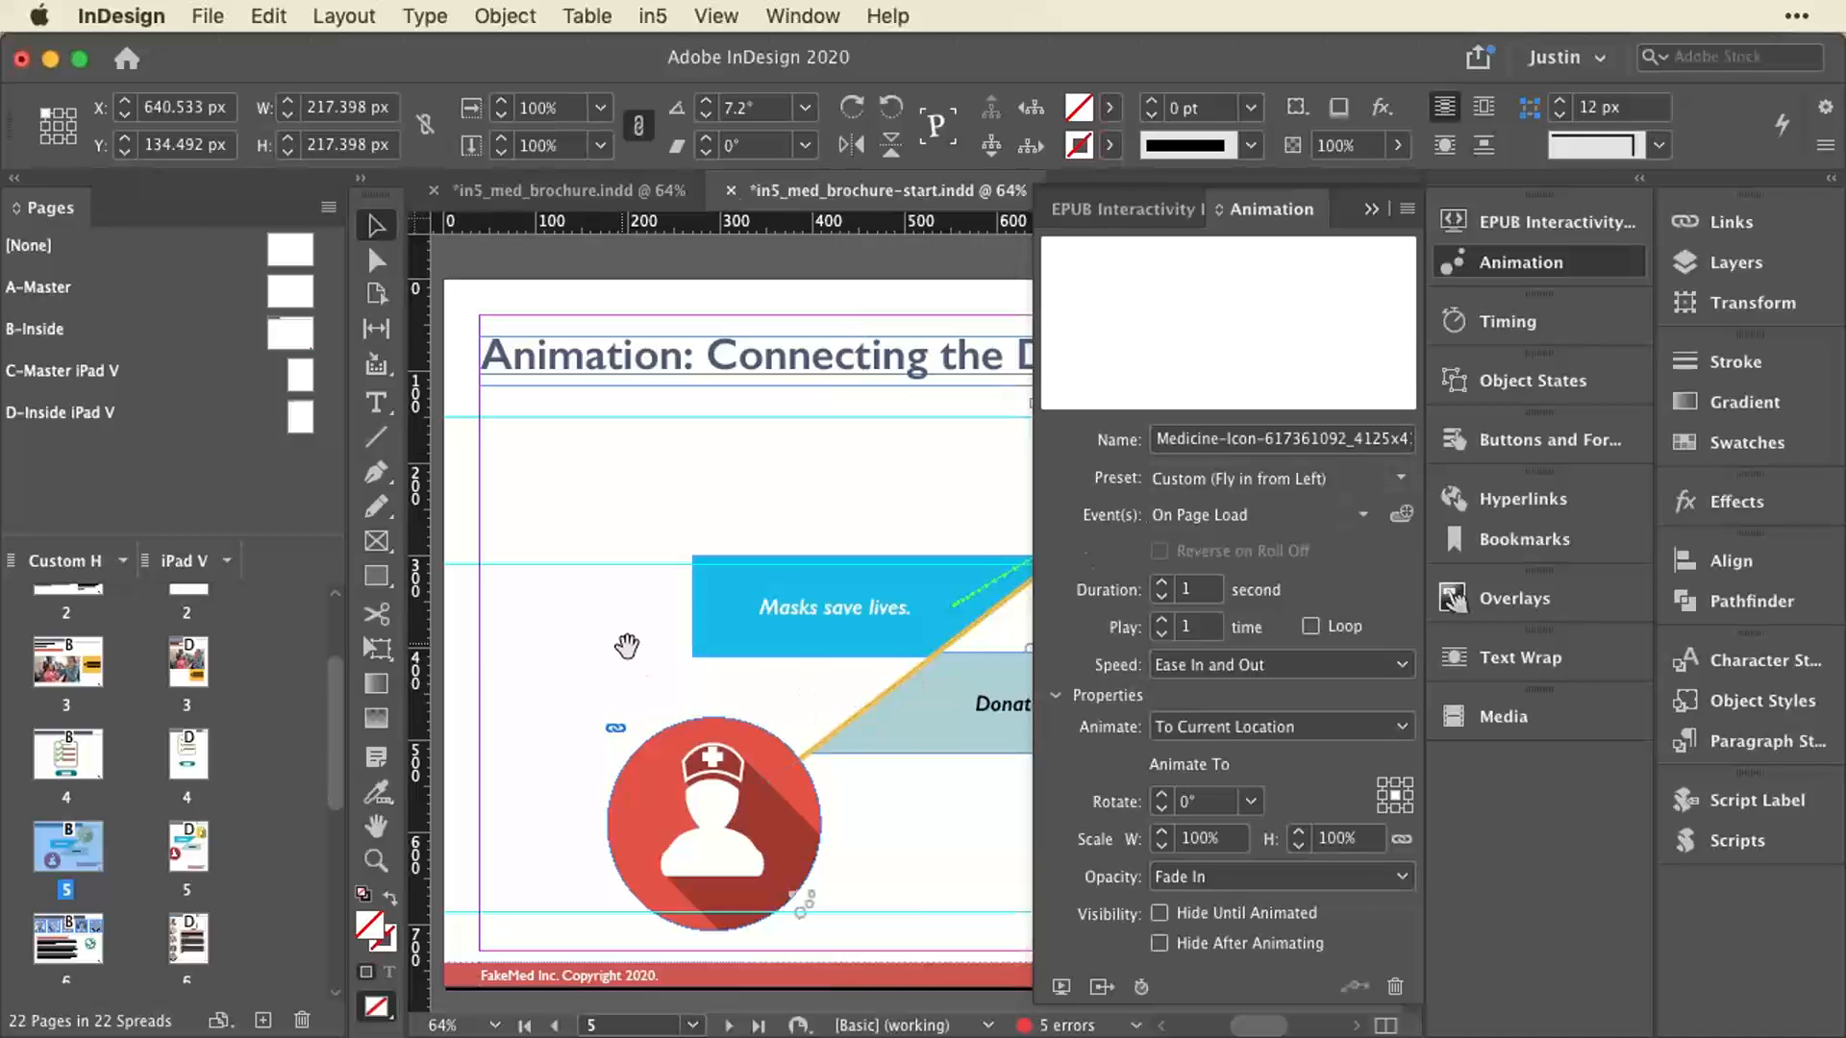
drag(626, 646, 265, 567)
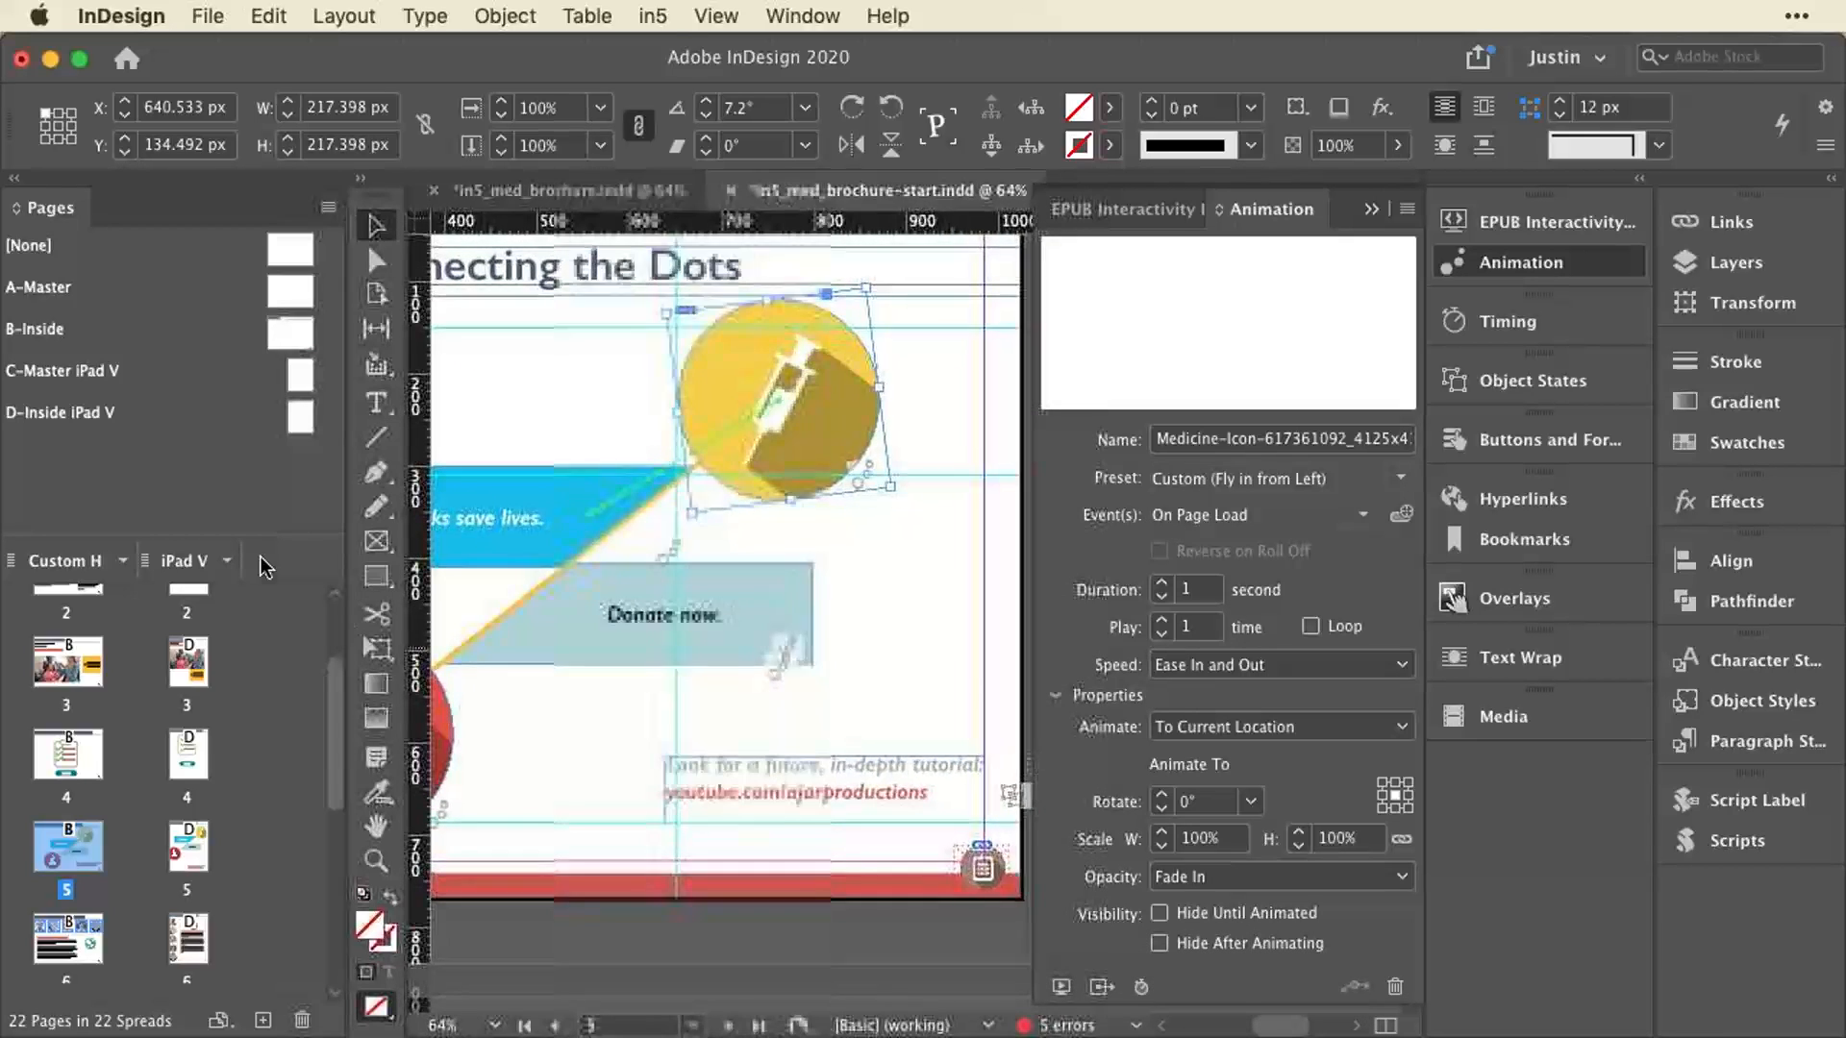
click(1104, 988)
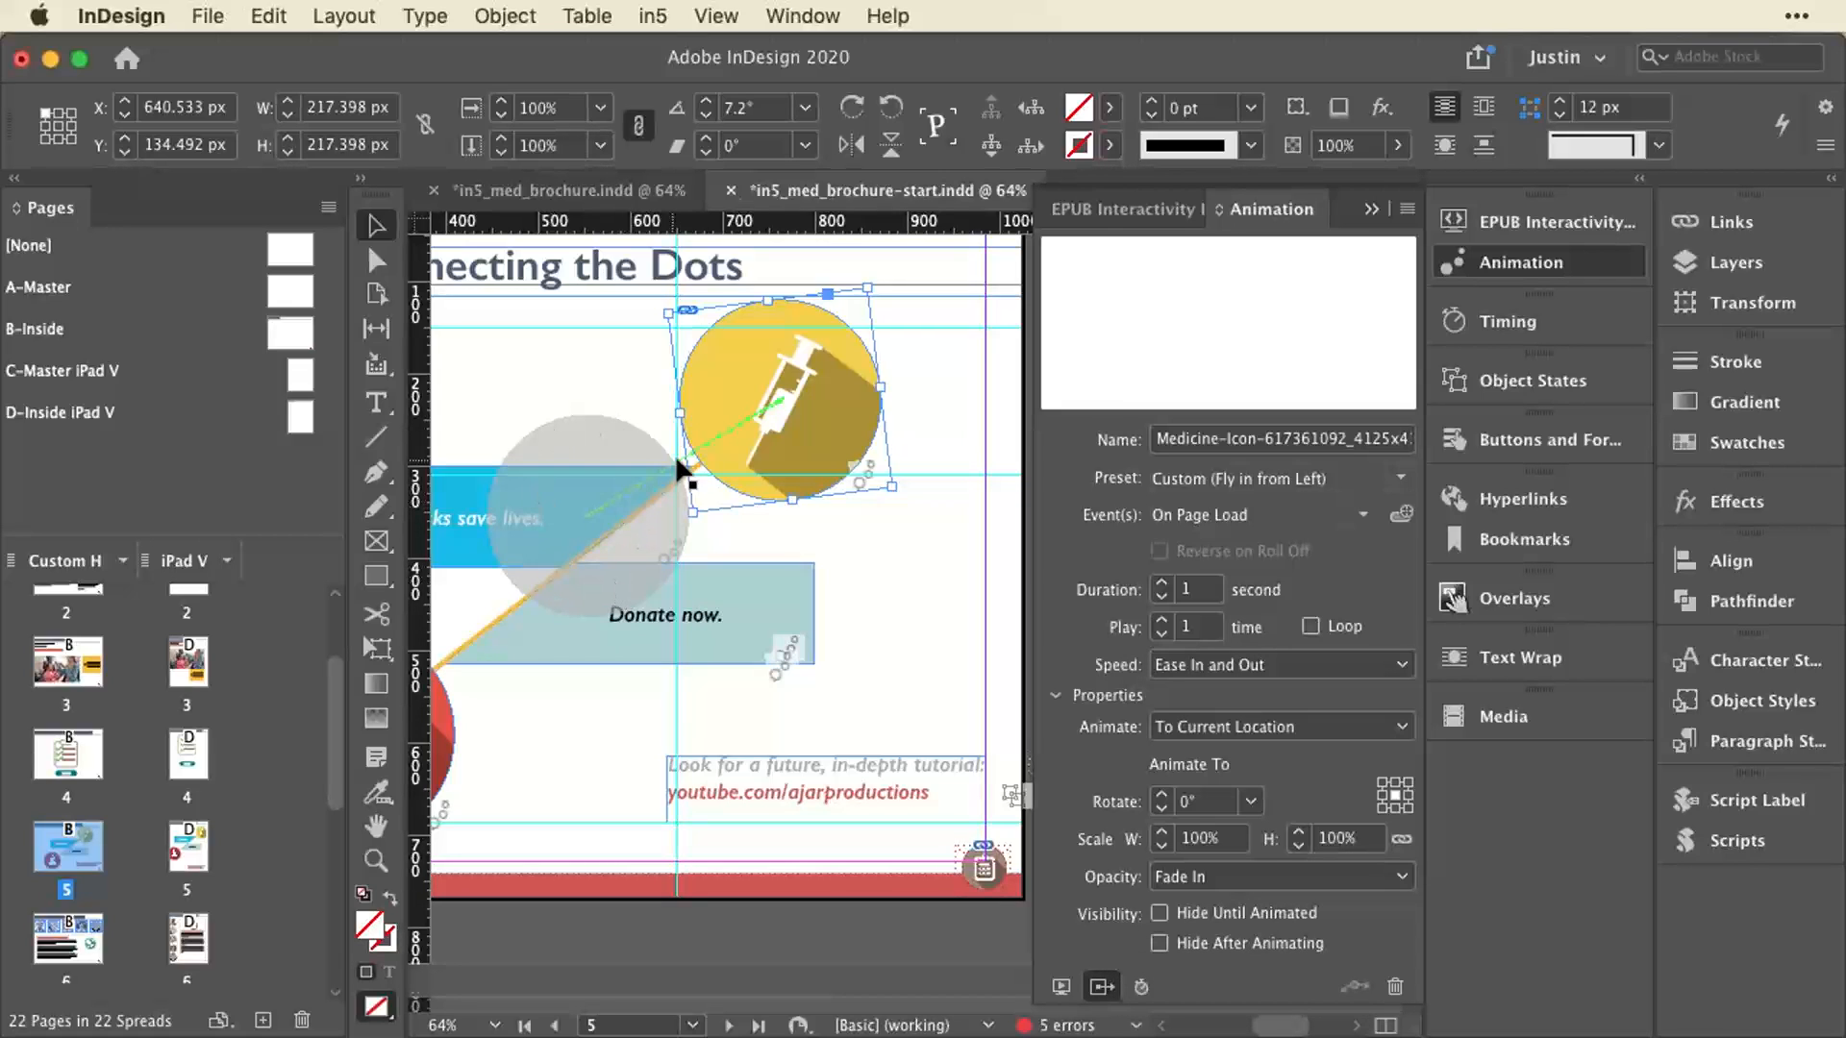
click(624, 486)
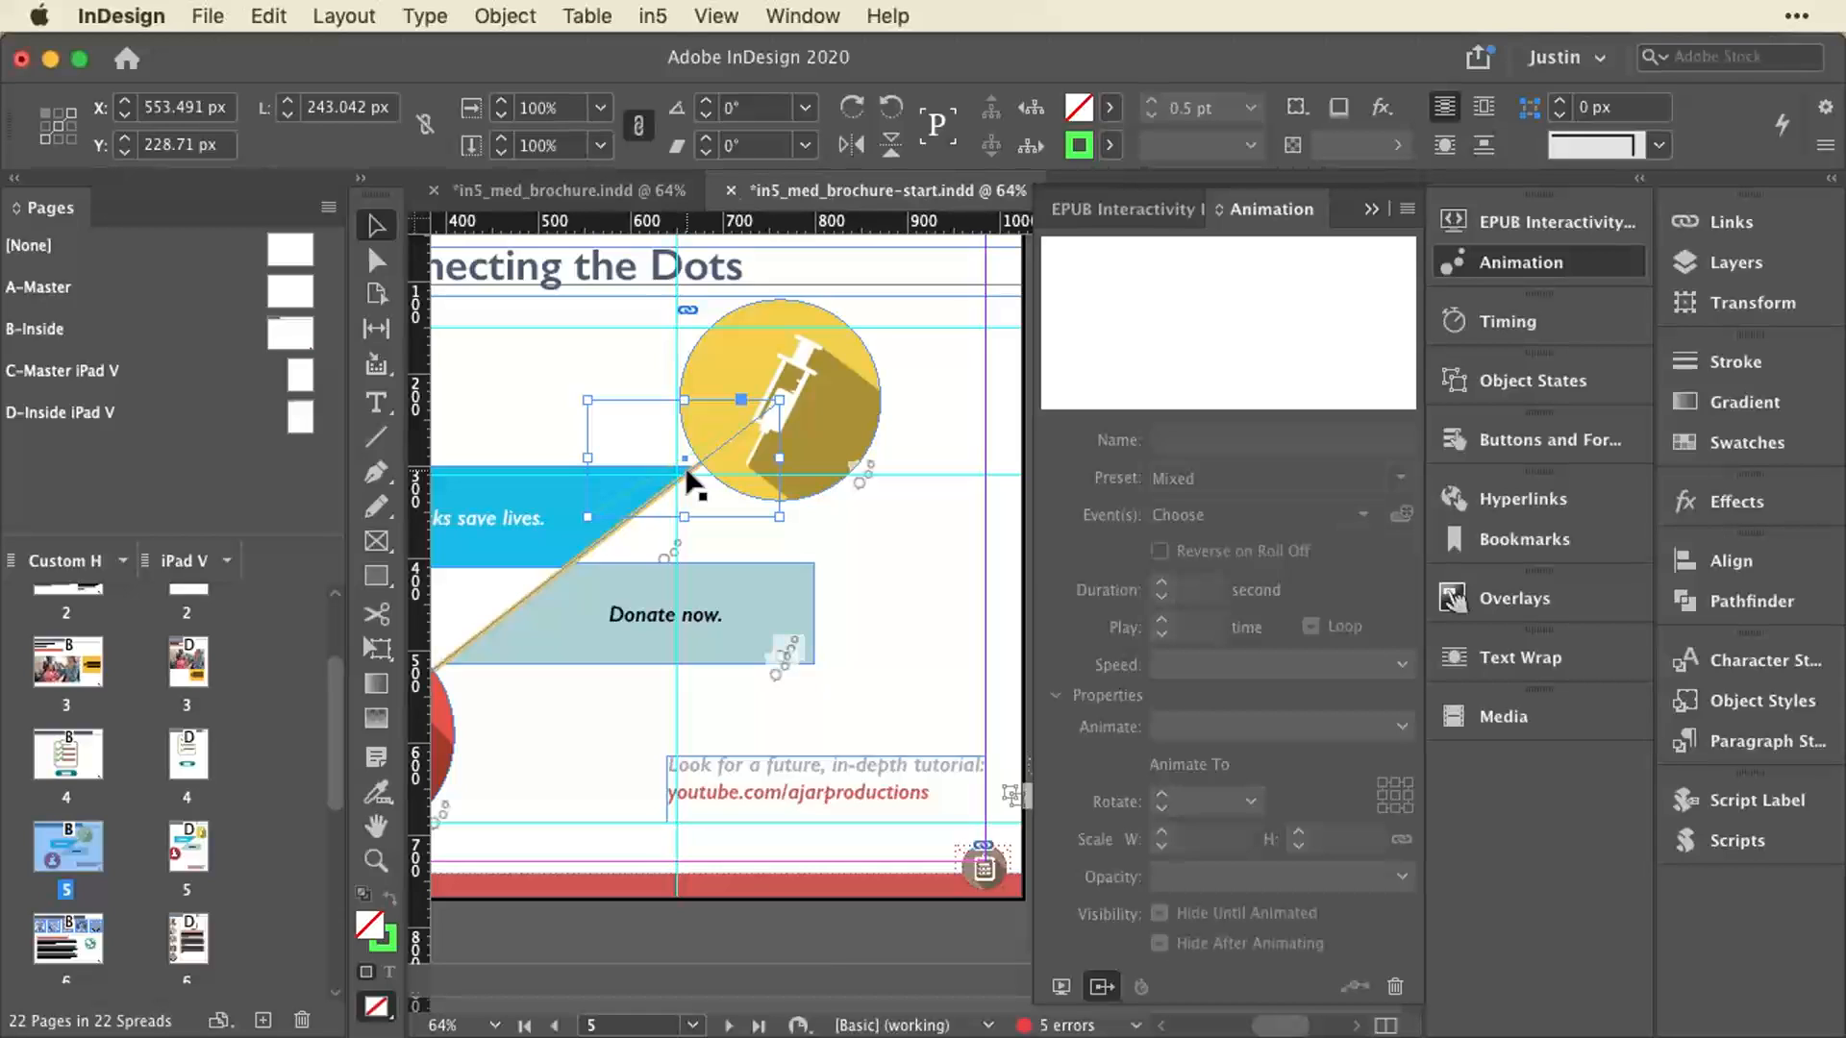
click(378, 262)
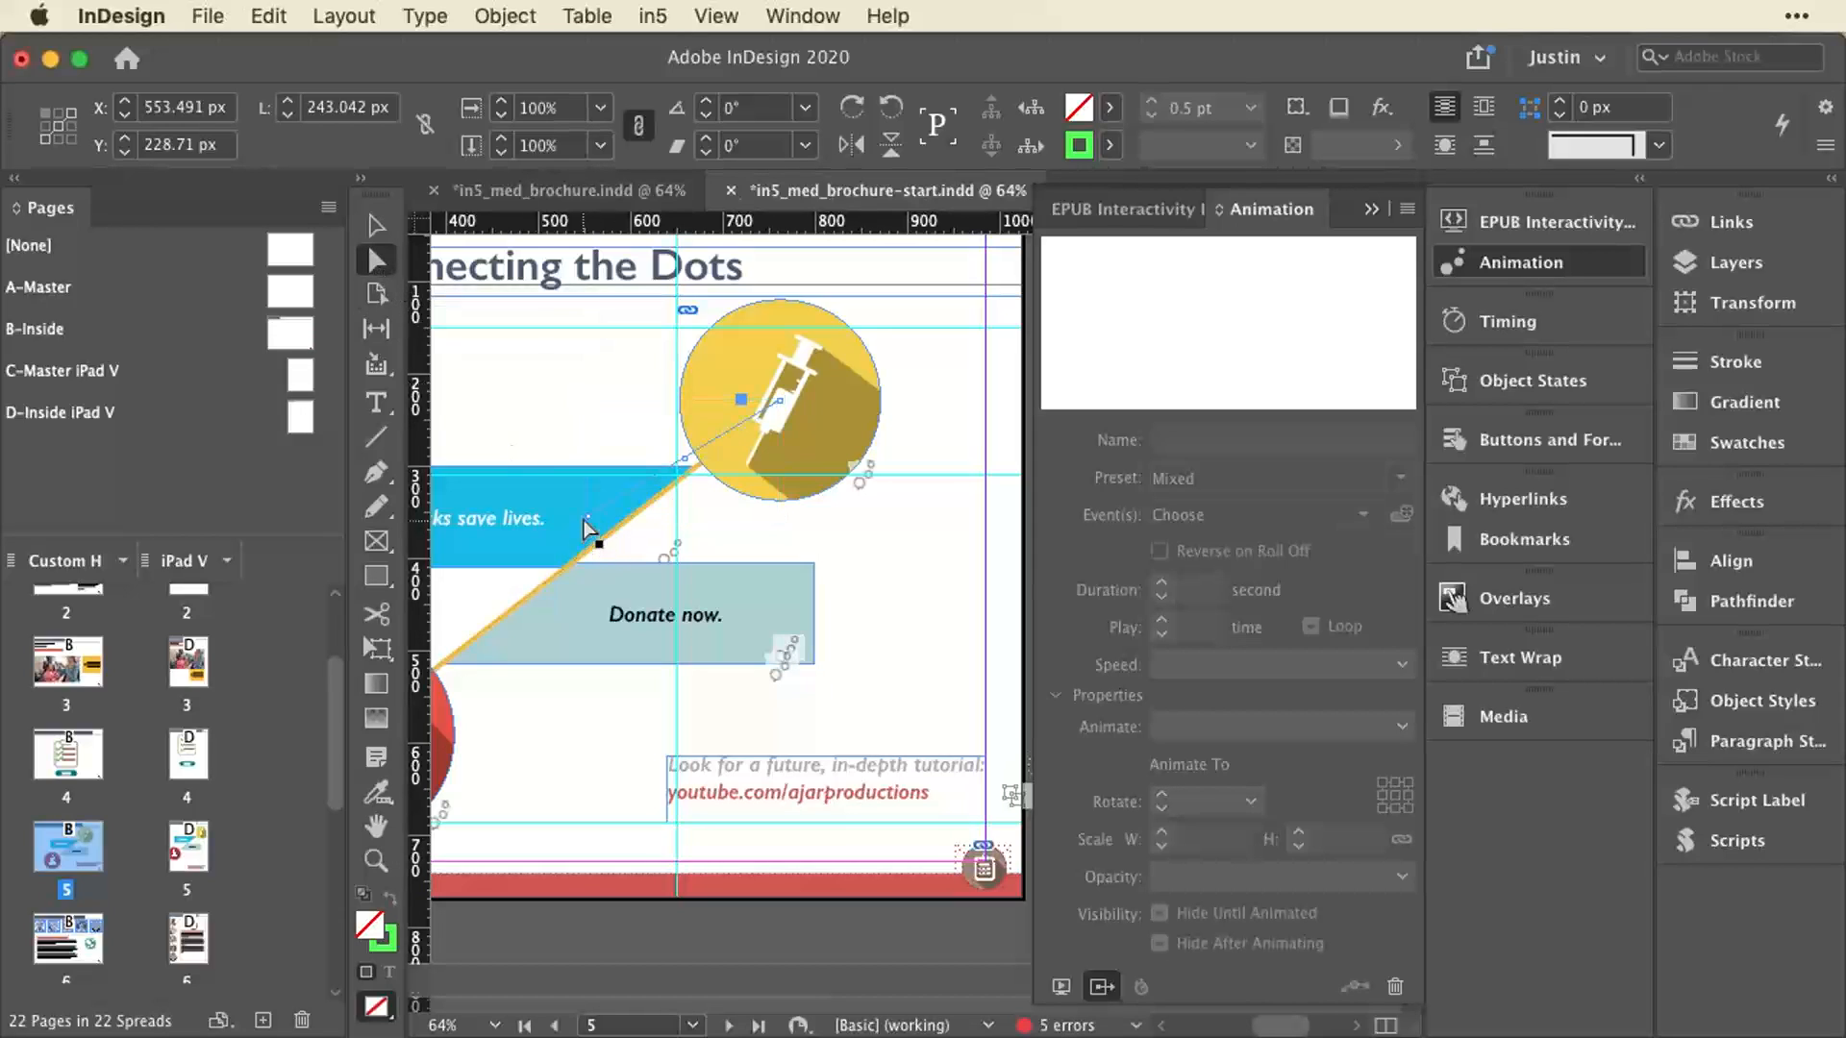
drag(585, 519, 608, 528)
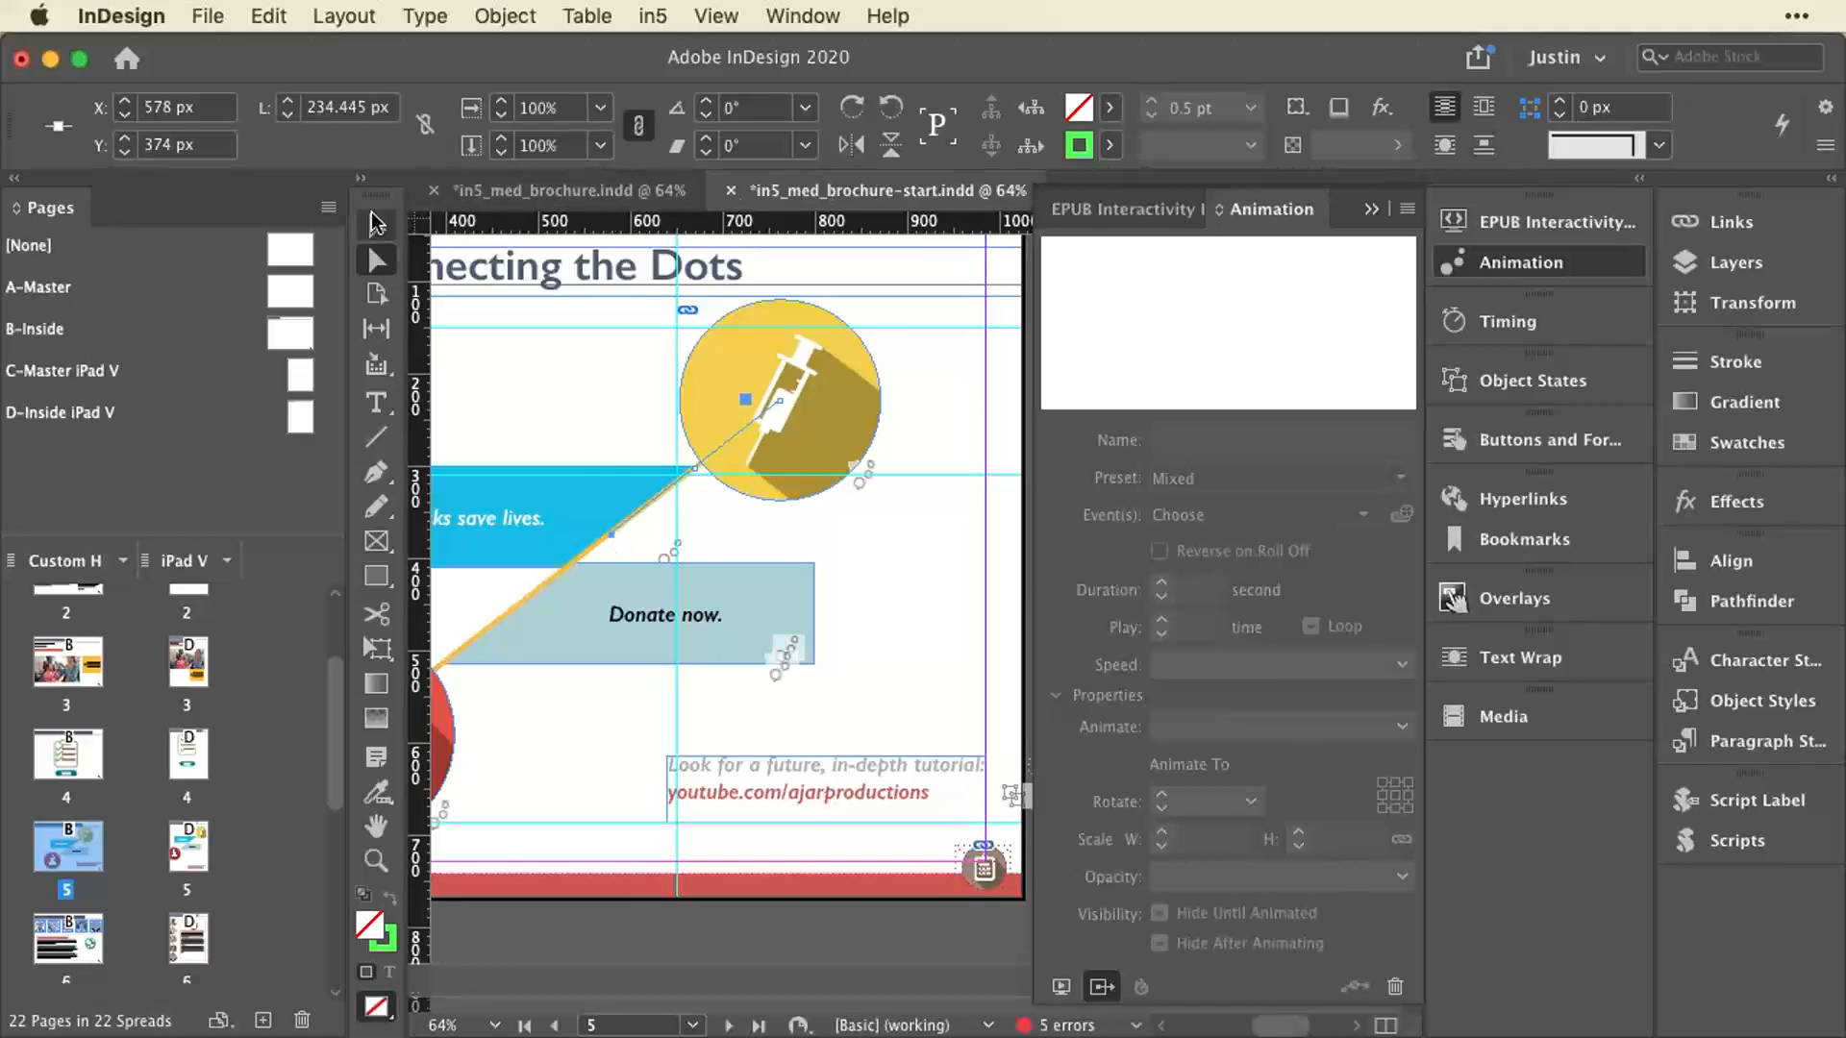
click(375, 223)
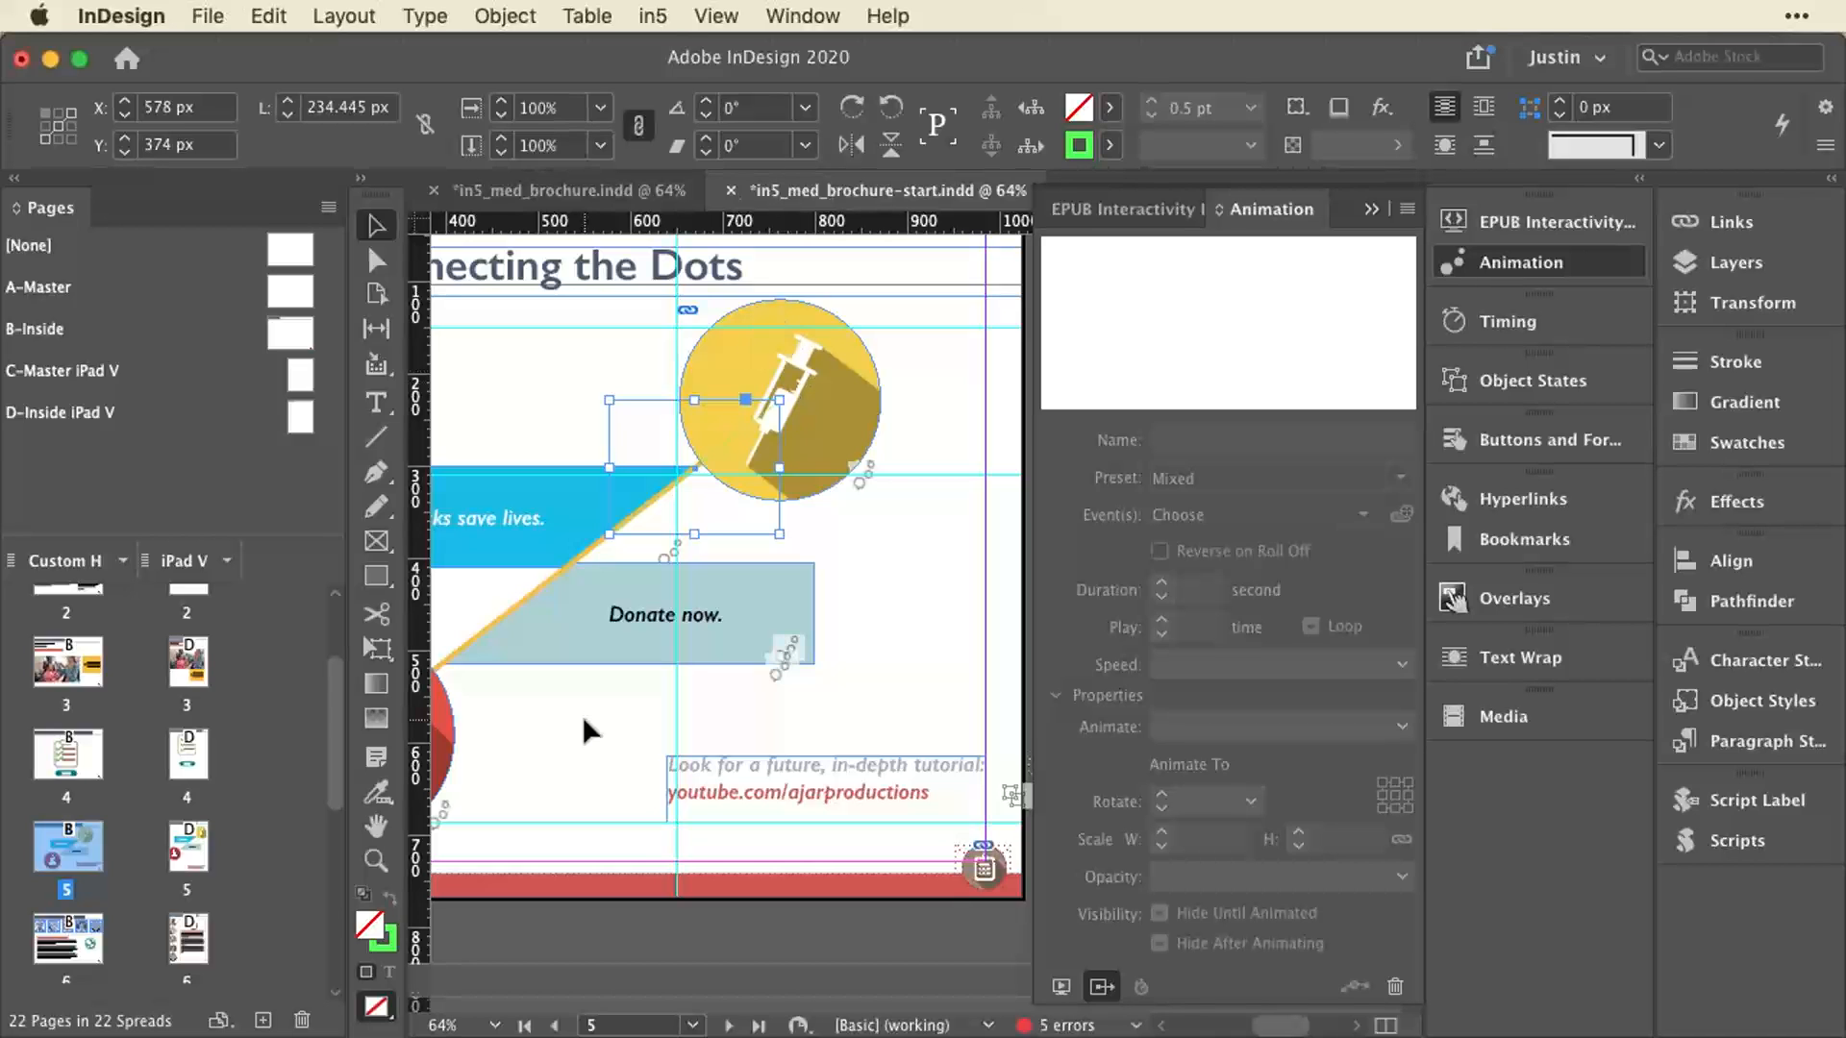
Sketch a curved sample path about 346 × 95 px with the Pen tool above the "Masks save lives." banner and delete it.
scroll(538, 702, left, 5)
click(593, 642)
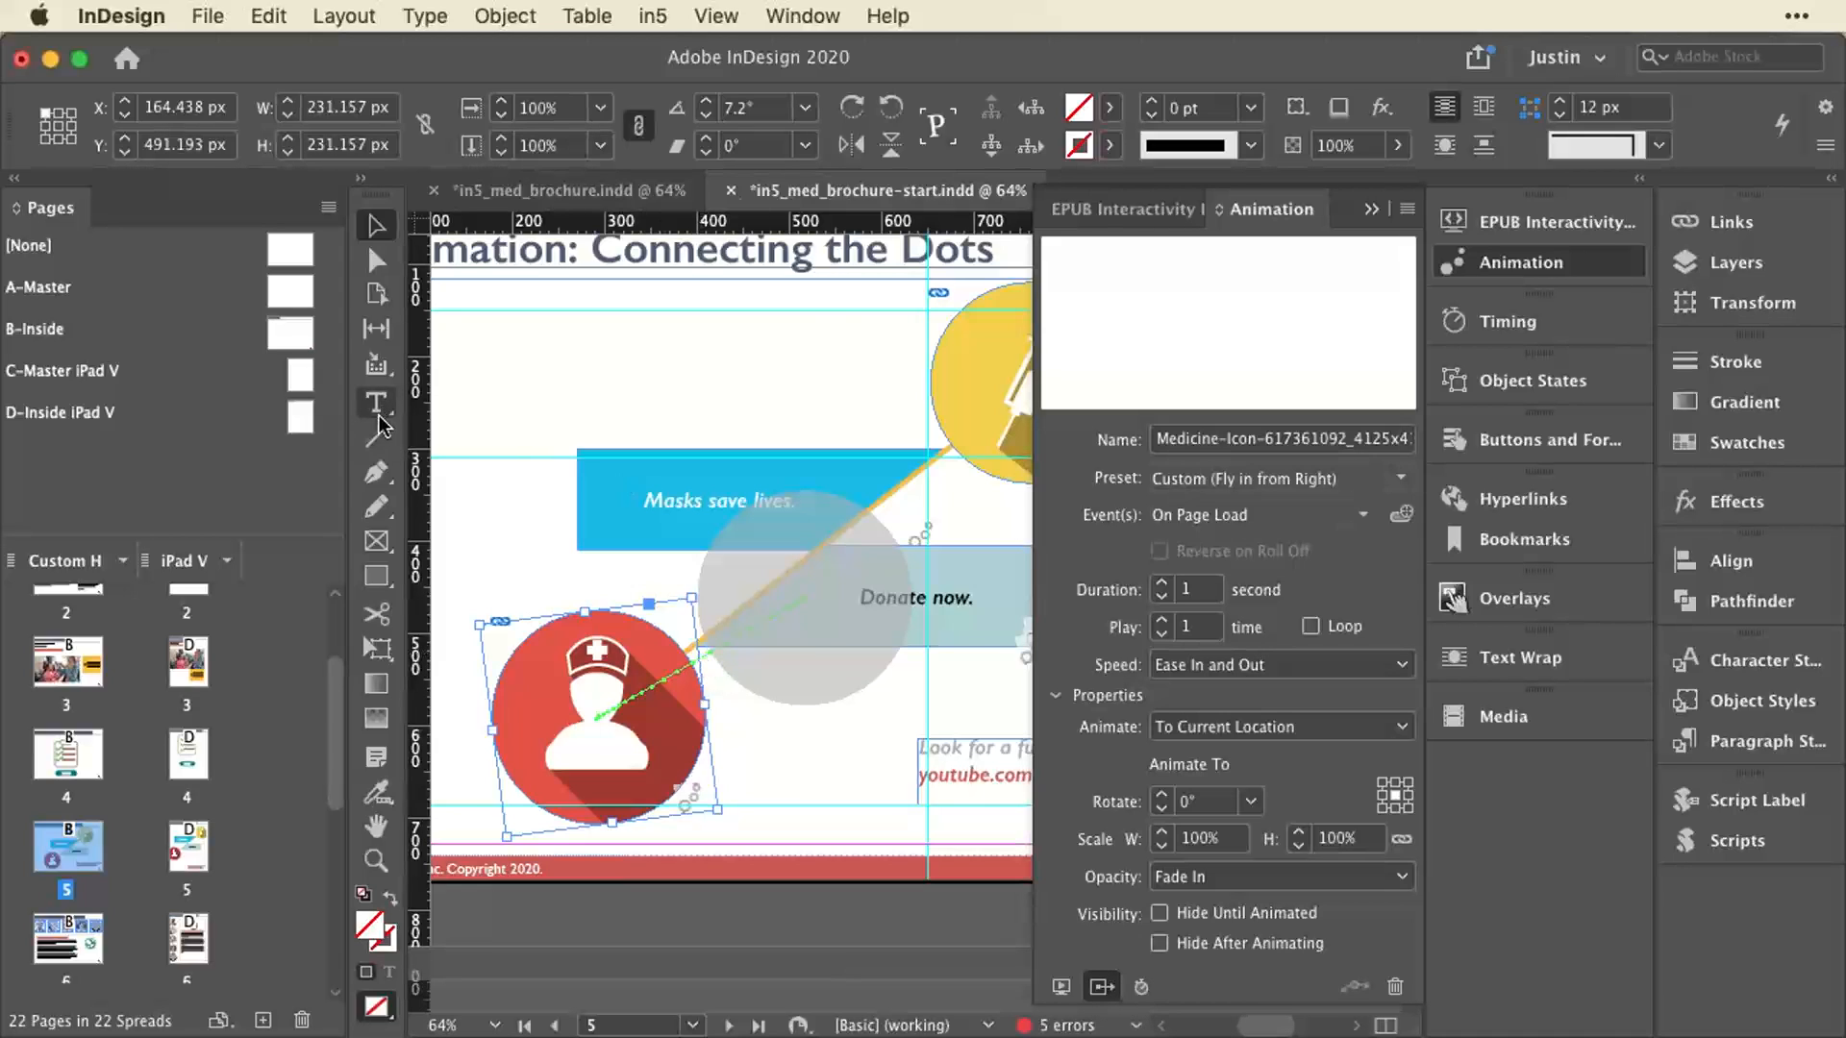
click(375, 469)
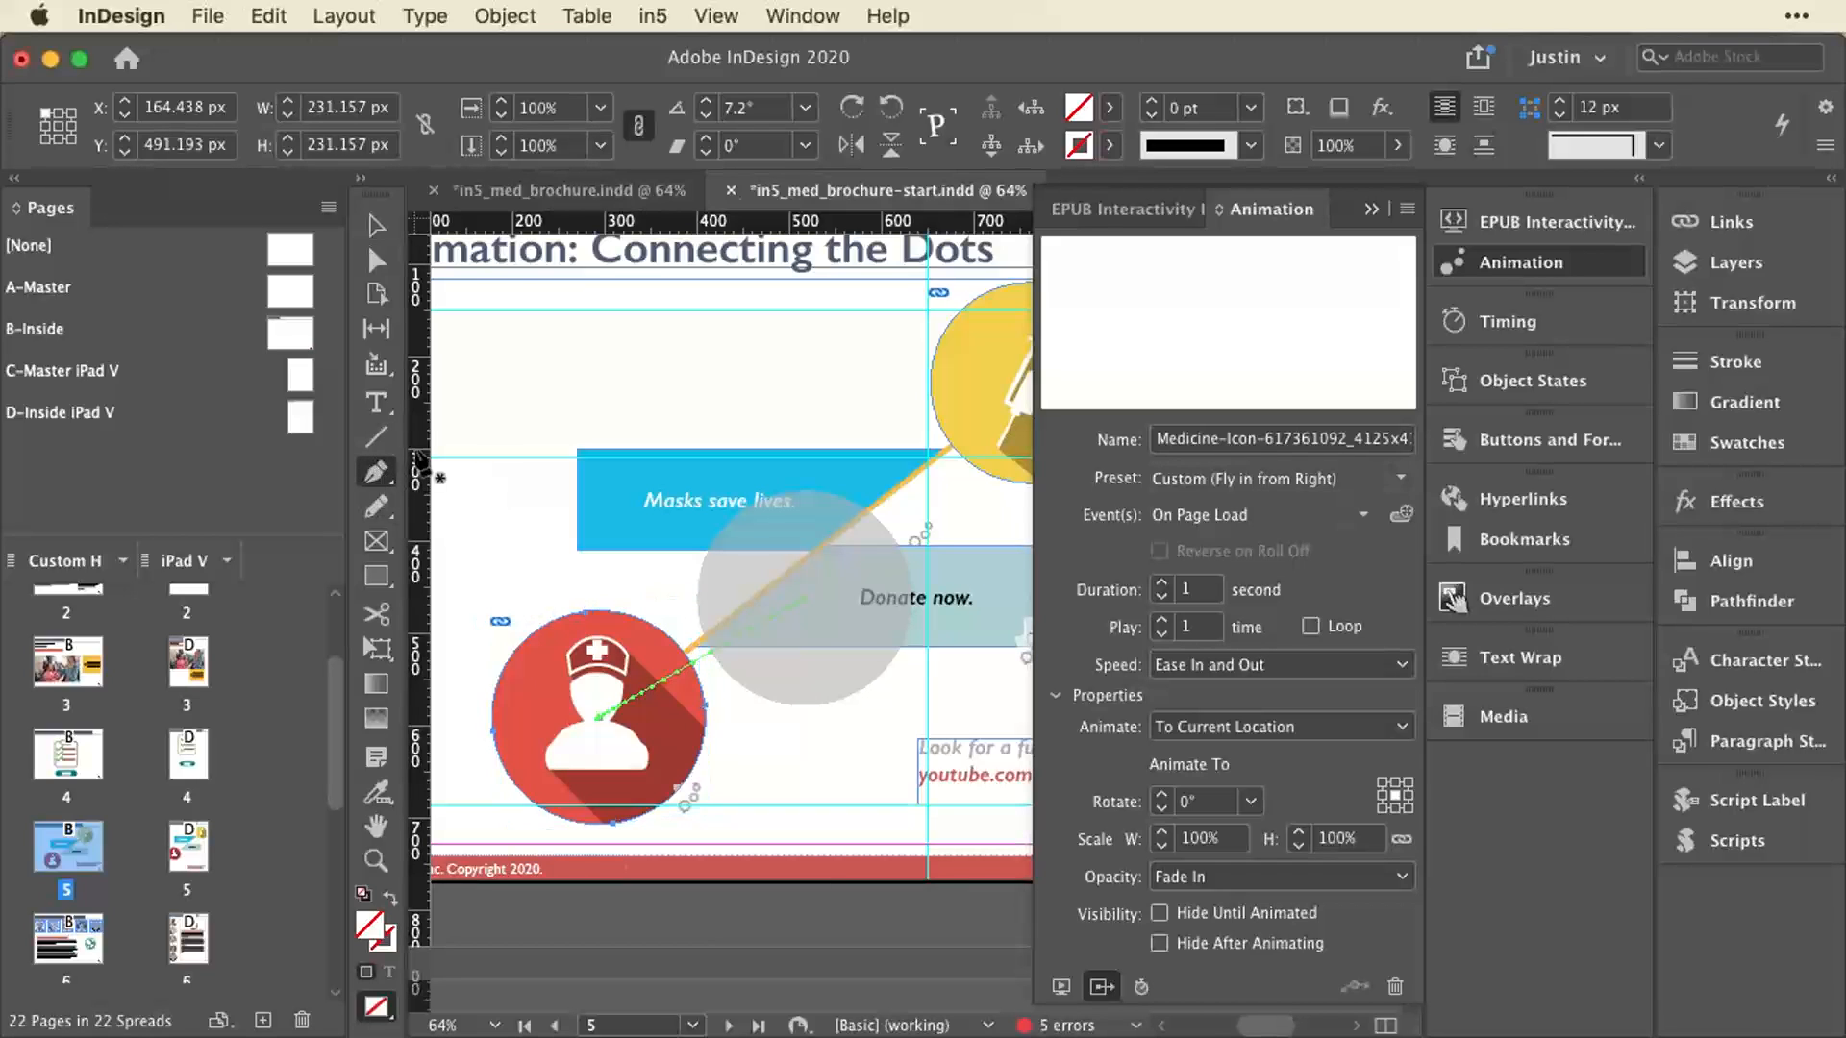
click(492, 402)
drag(567, 367, 751, 336)
key(v)
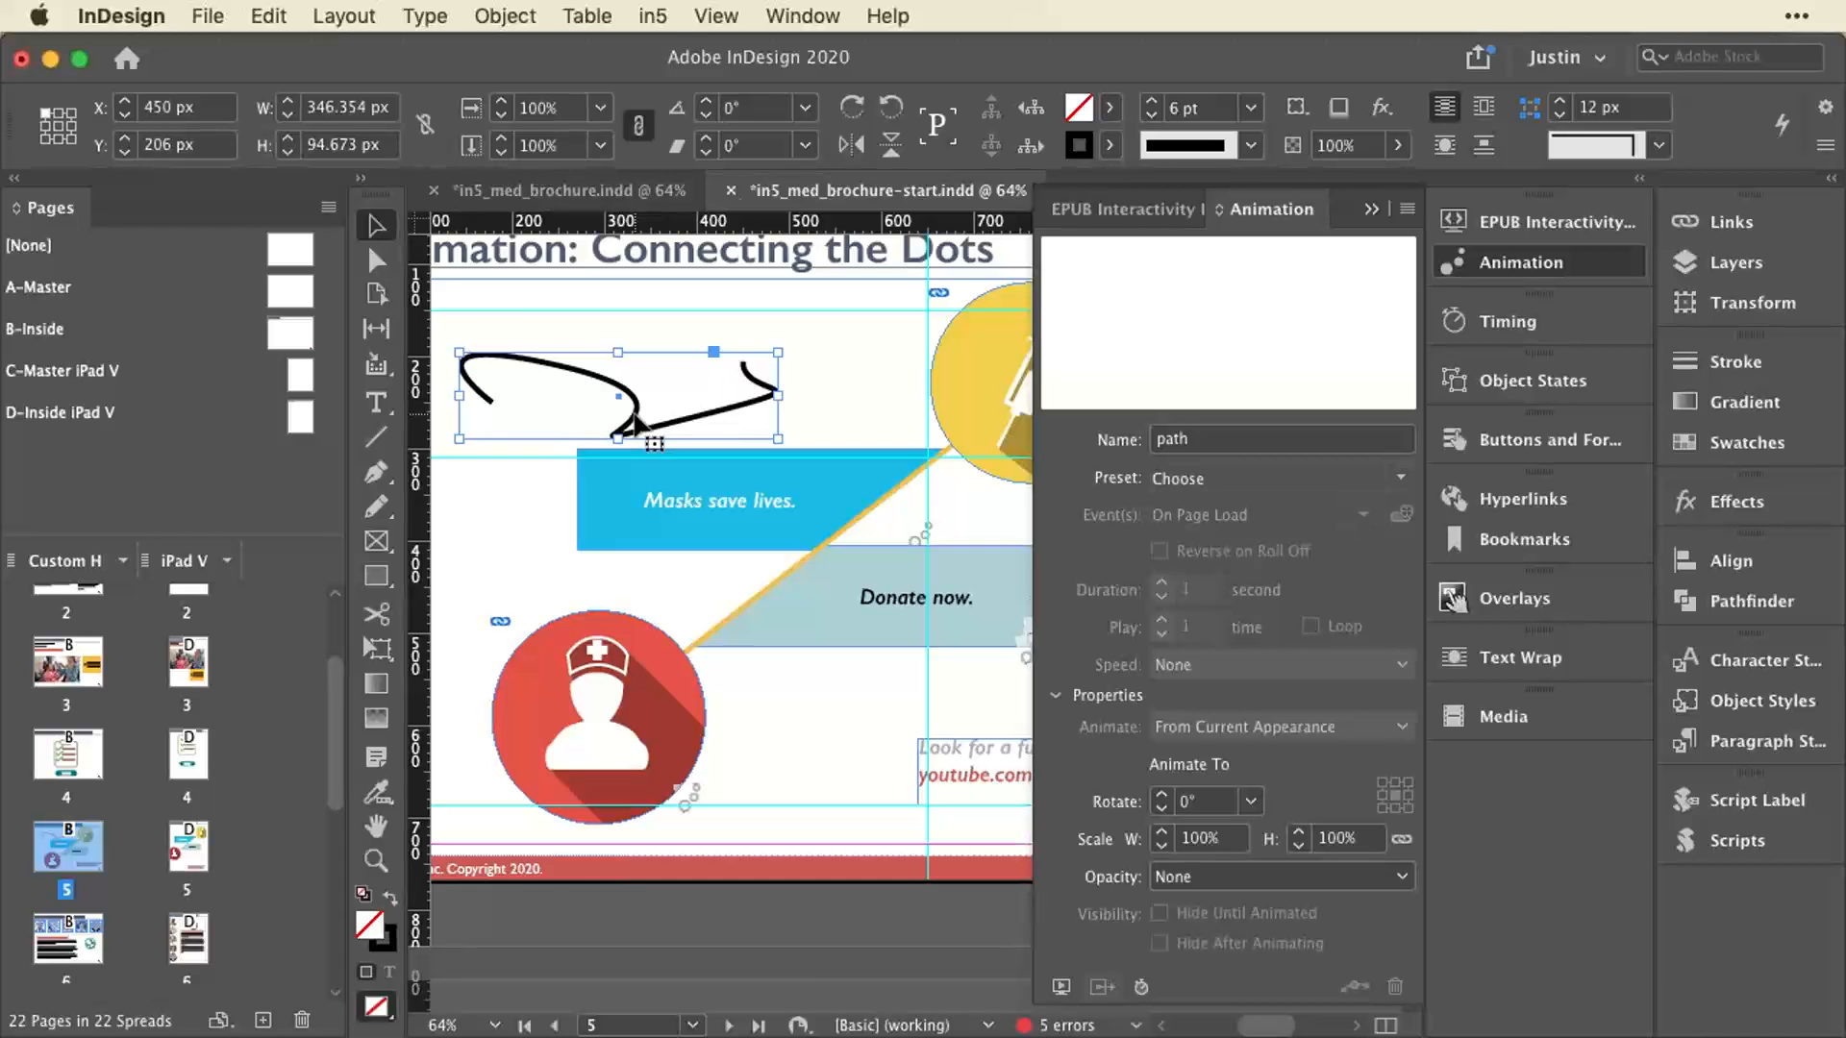
key(Delete)
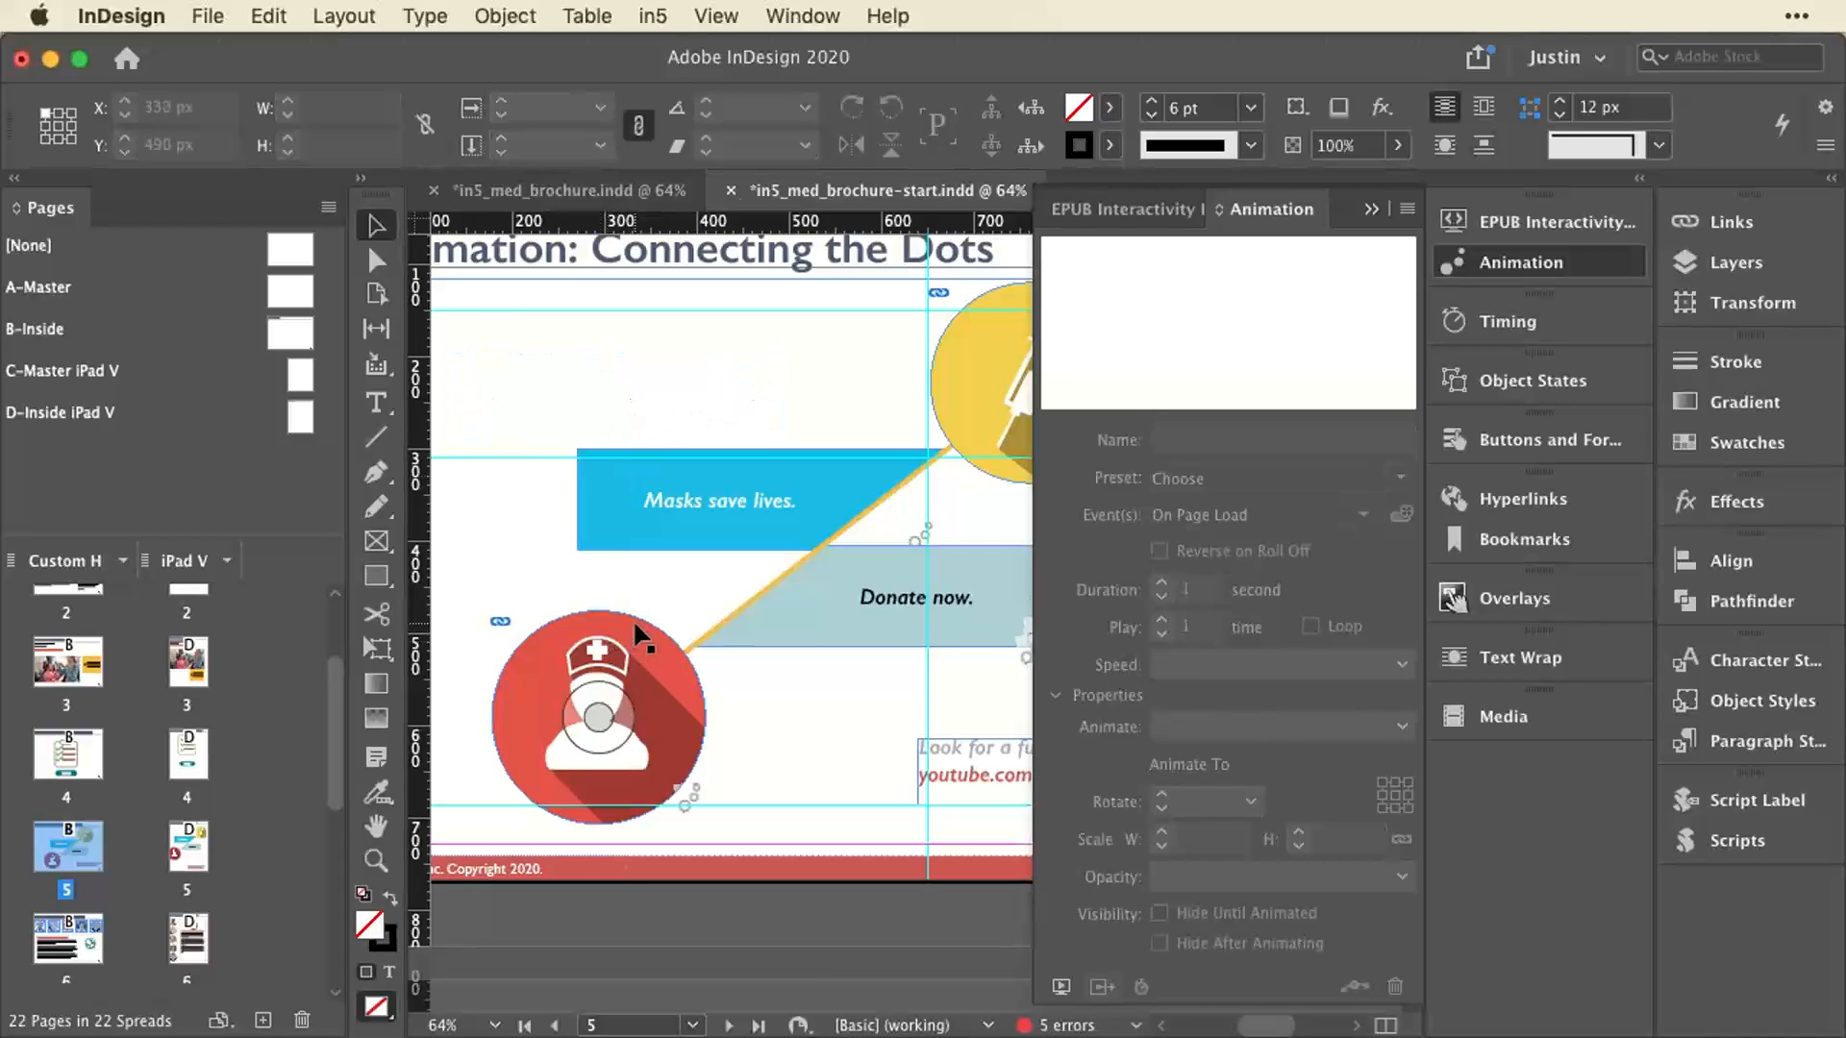
Bend the red nurse icon's motion path into a curve with the Pen tool by pulling direction handles from its far endpoint.
click(633, 623)
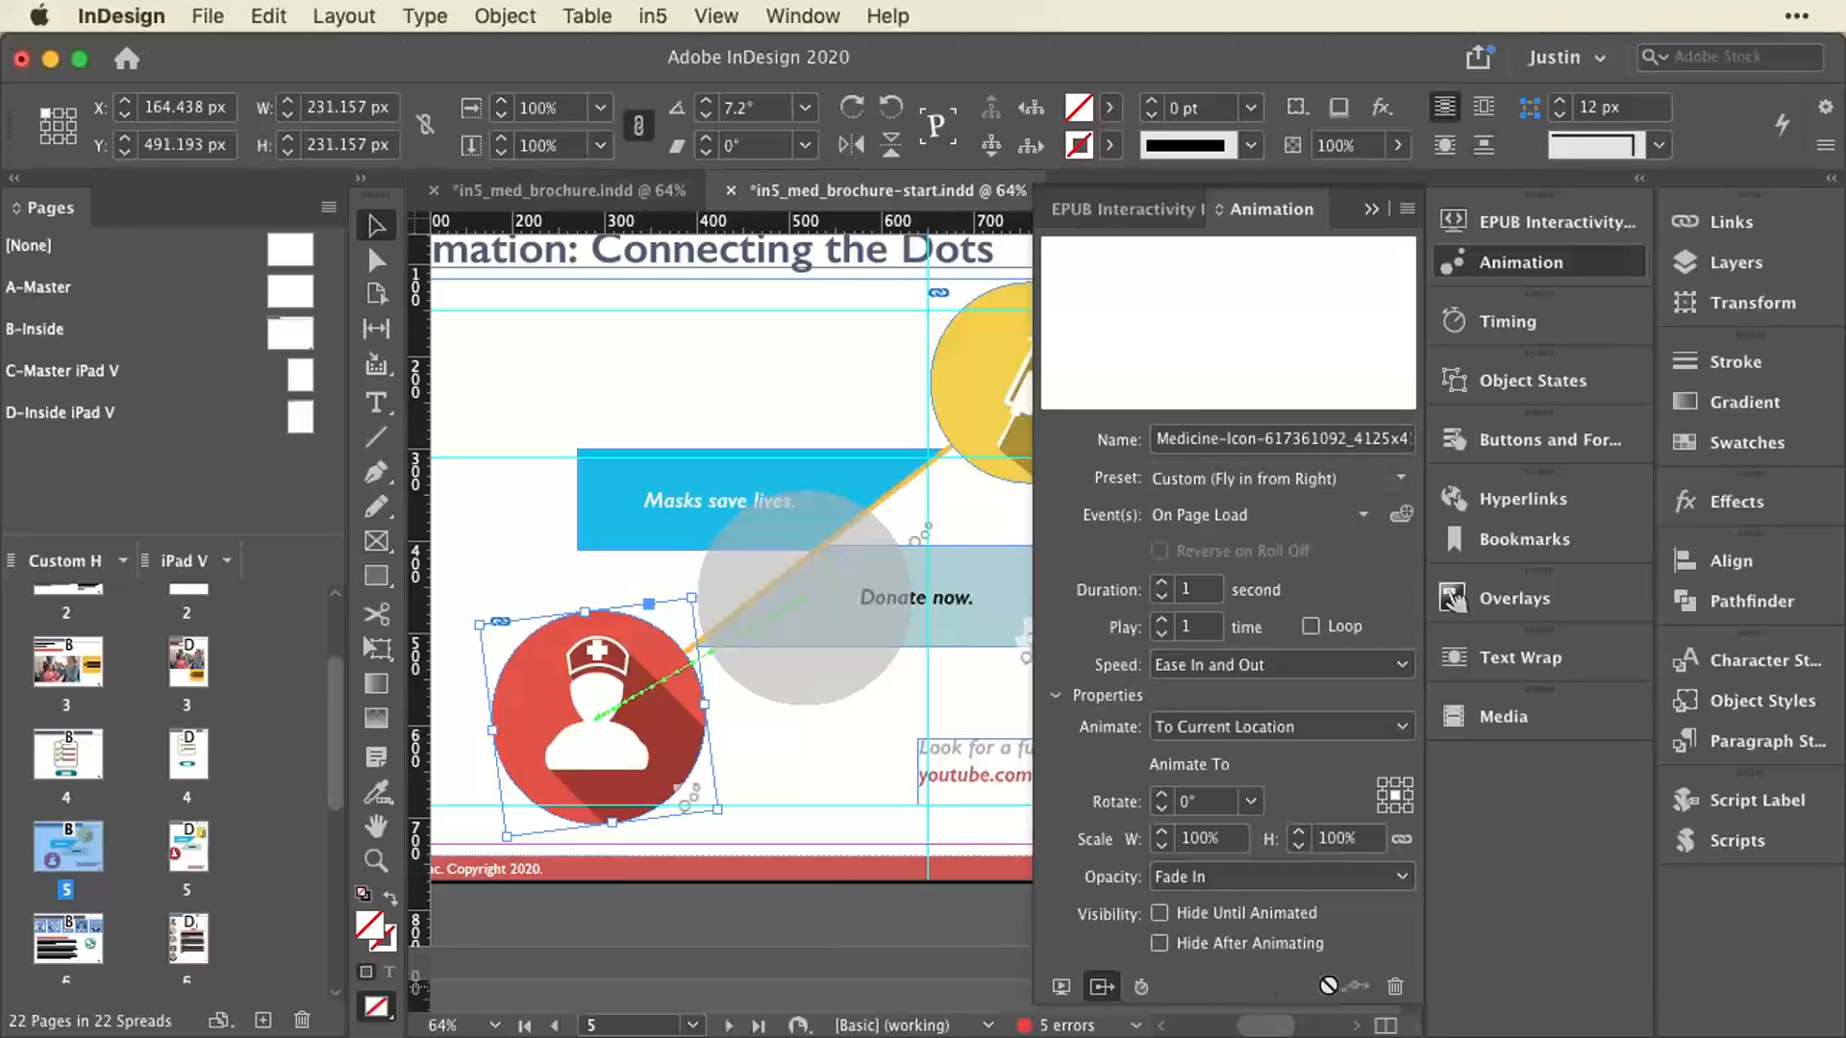
click(702, 652)
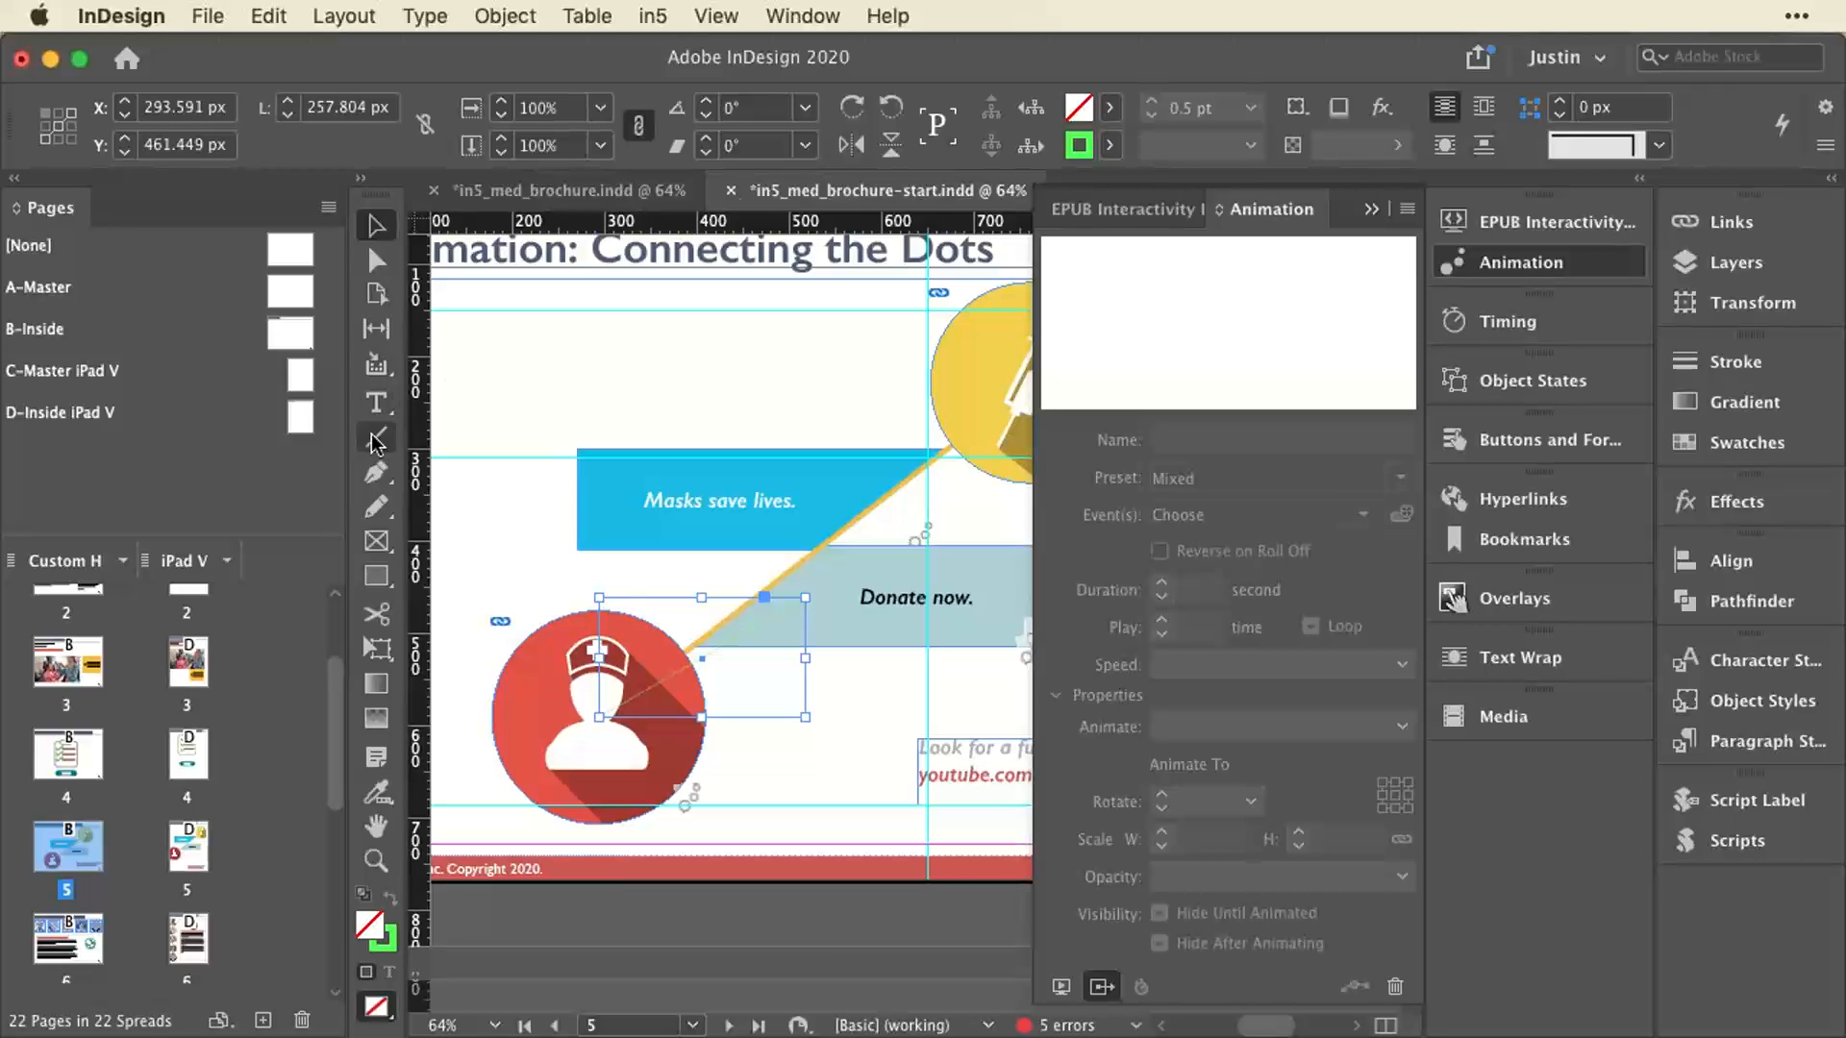
click(376, 472)
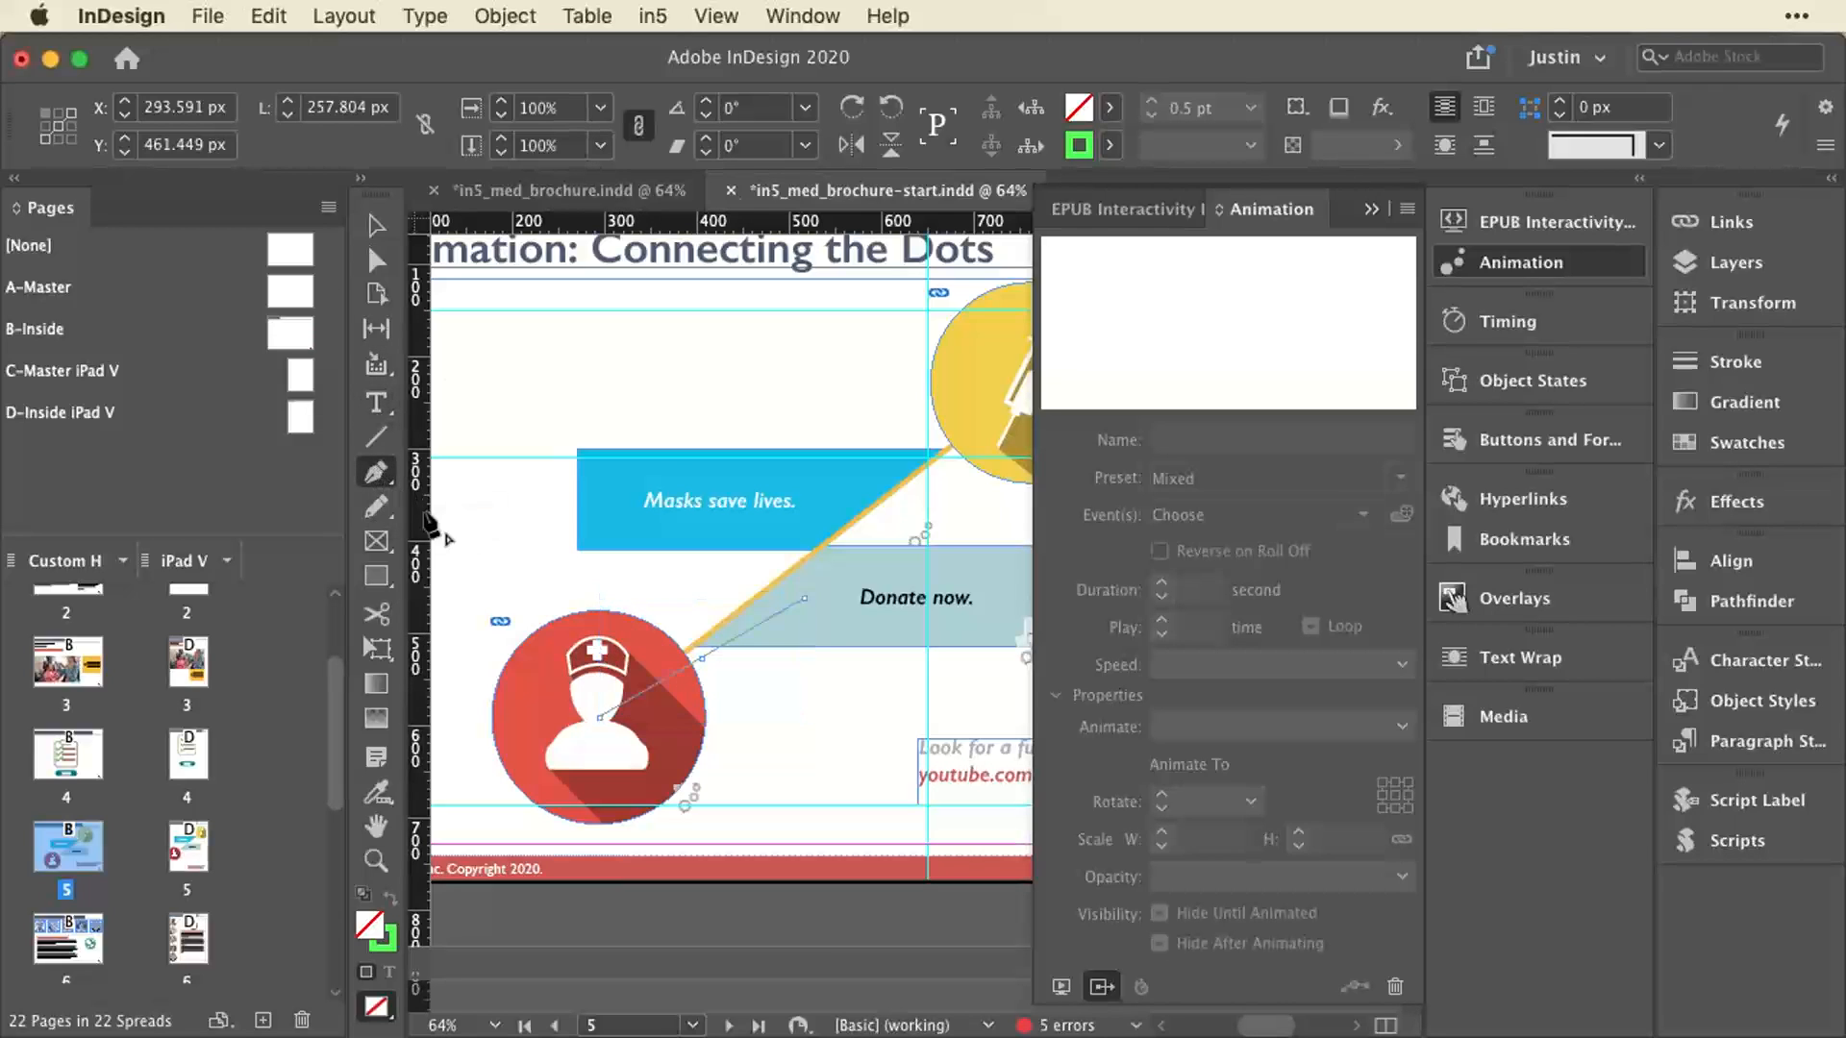
click(758, 629)
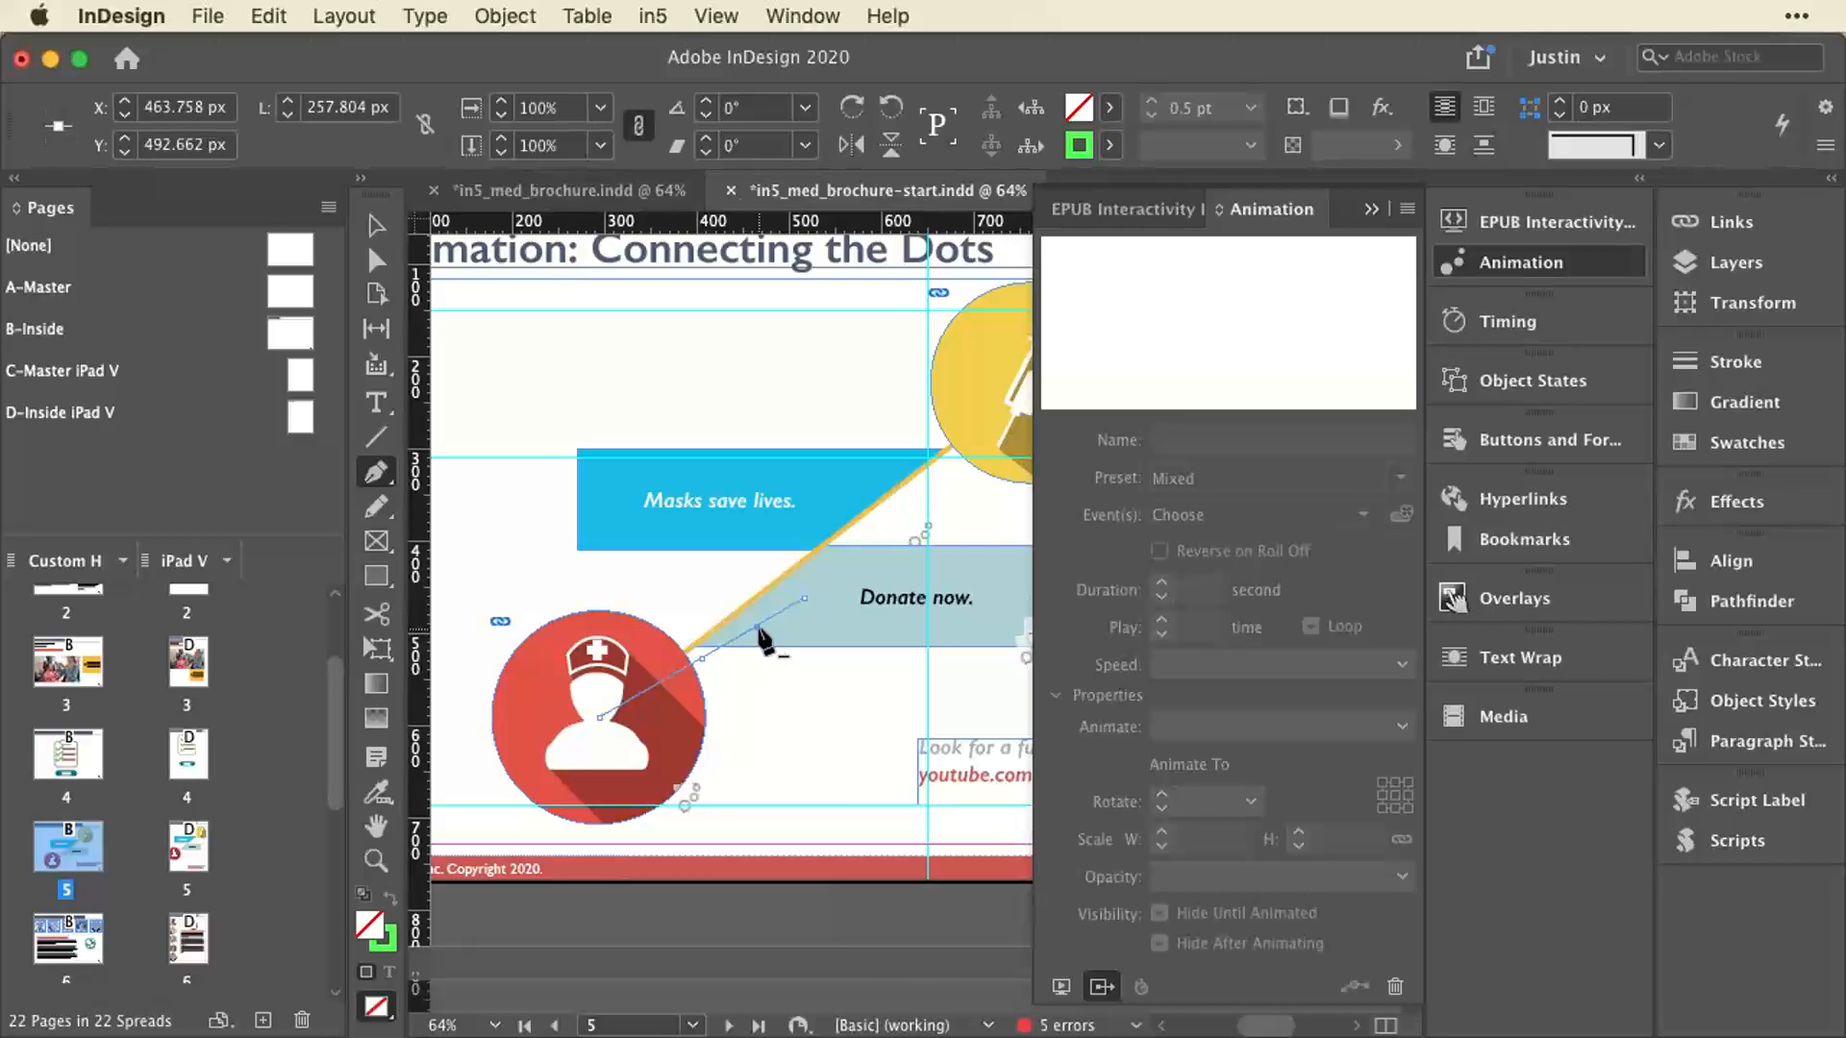
click(758, 629)
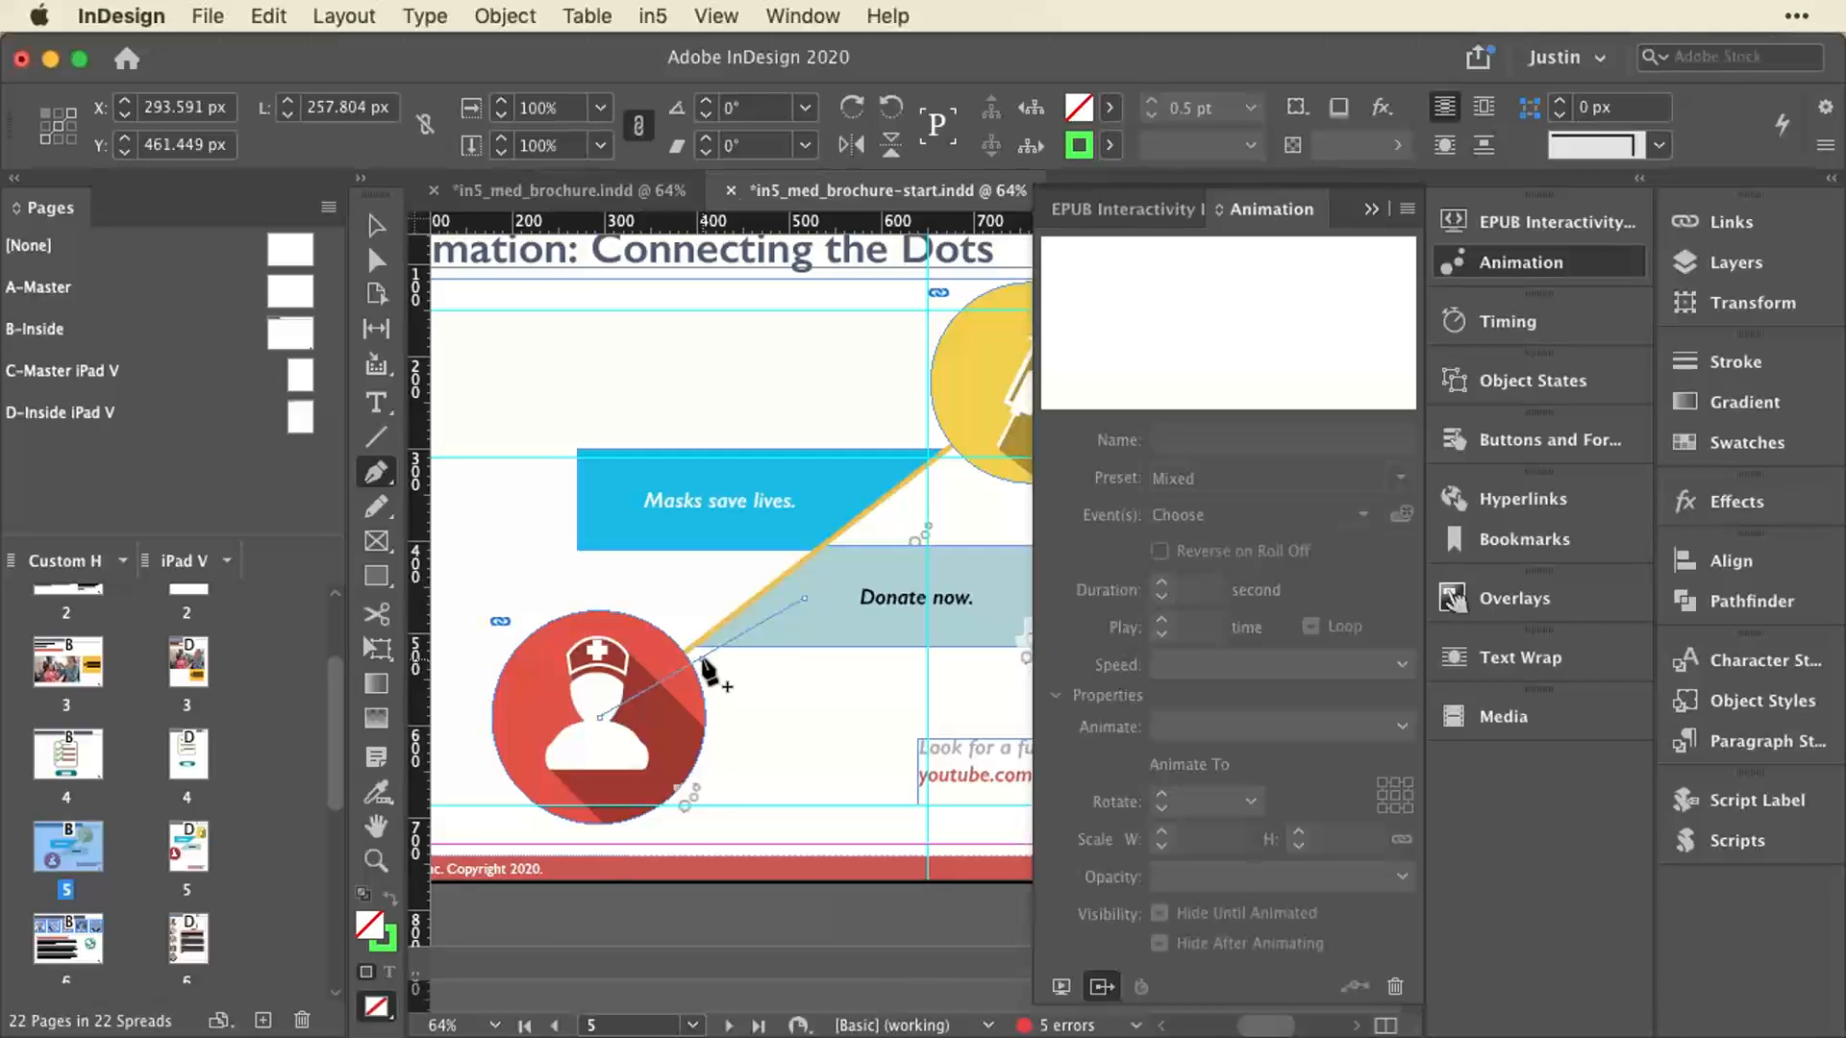
drag(707, 668, 710, 670)
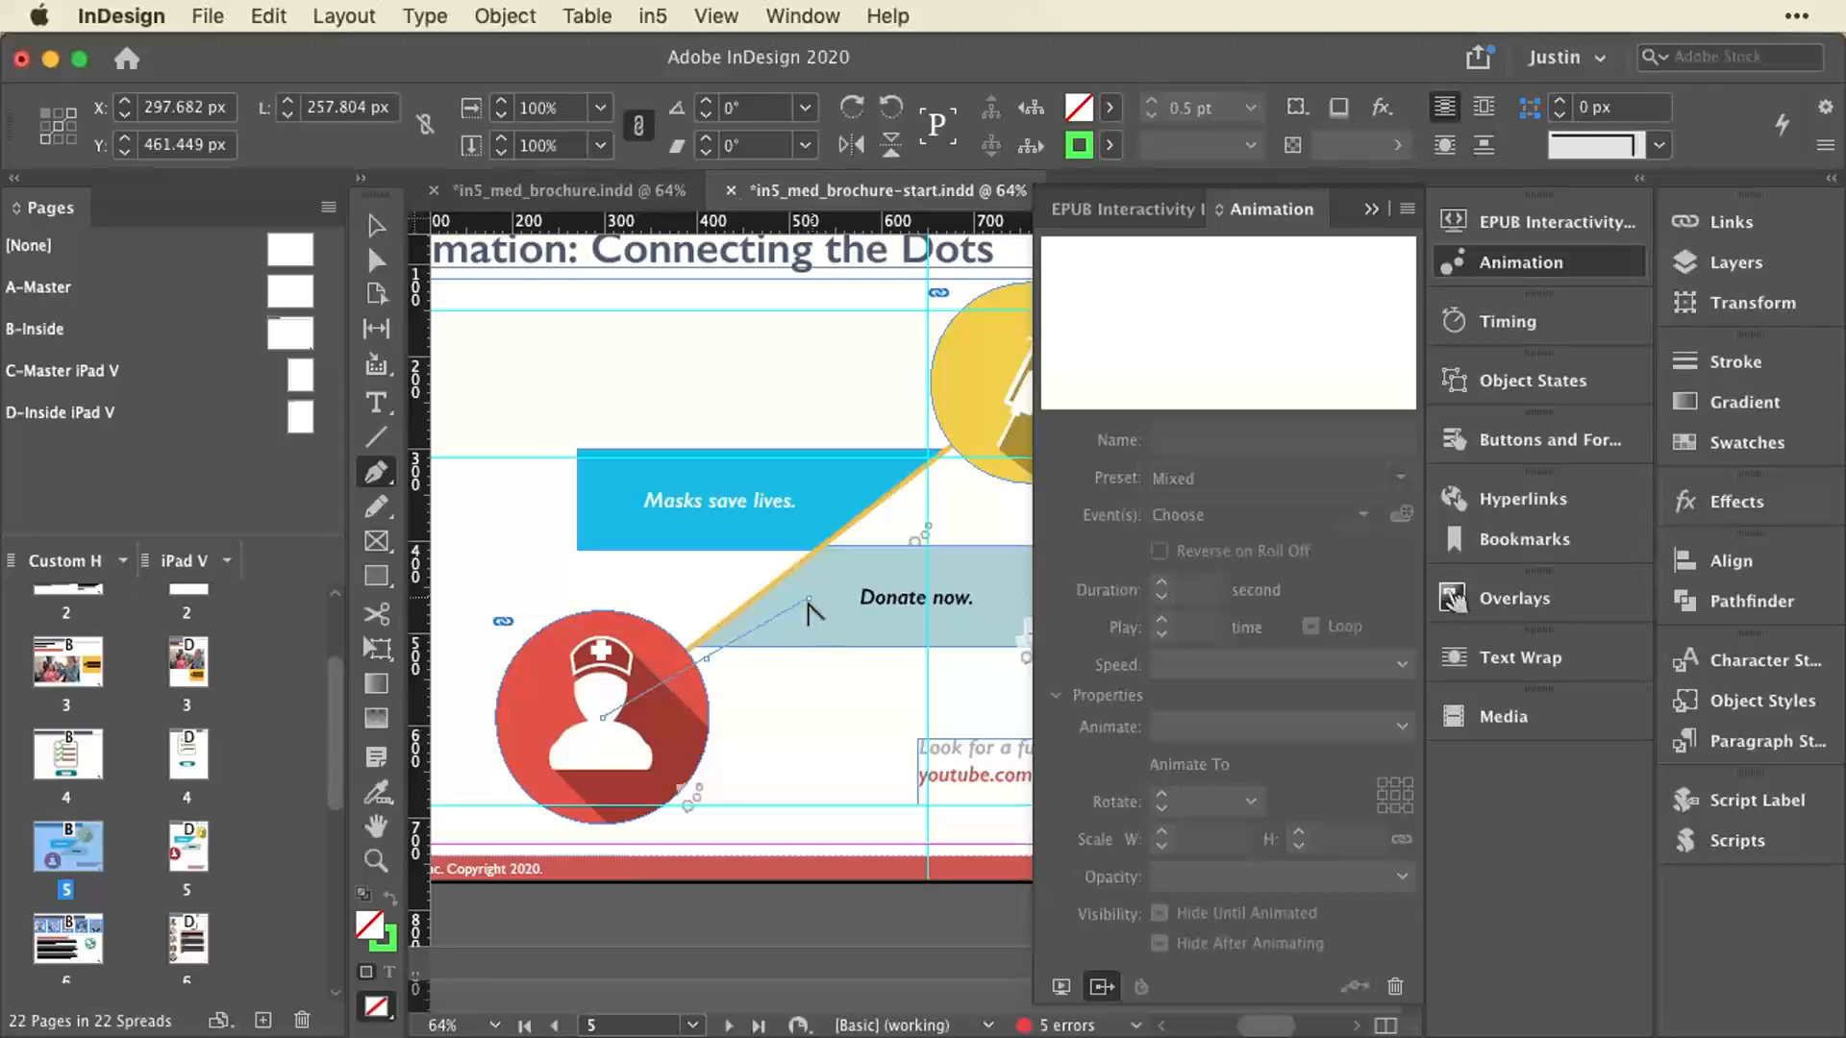
drag(805, 598, 627, 509)
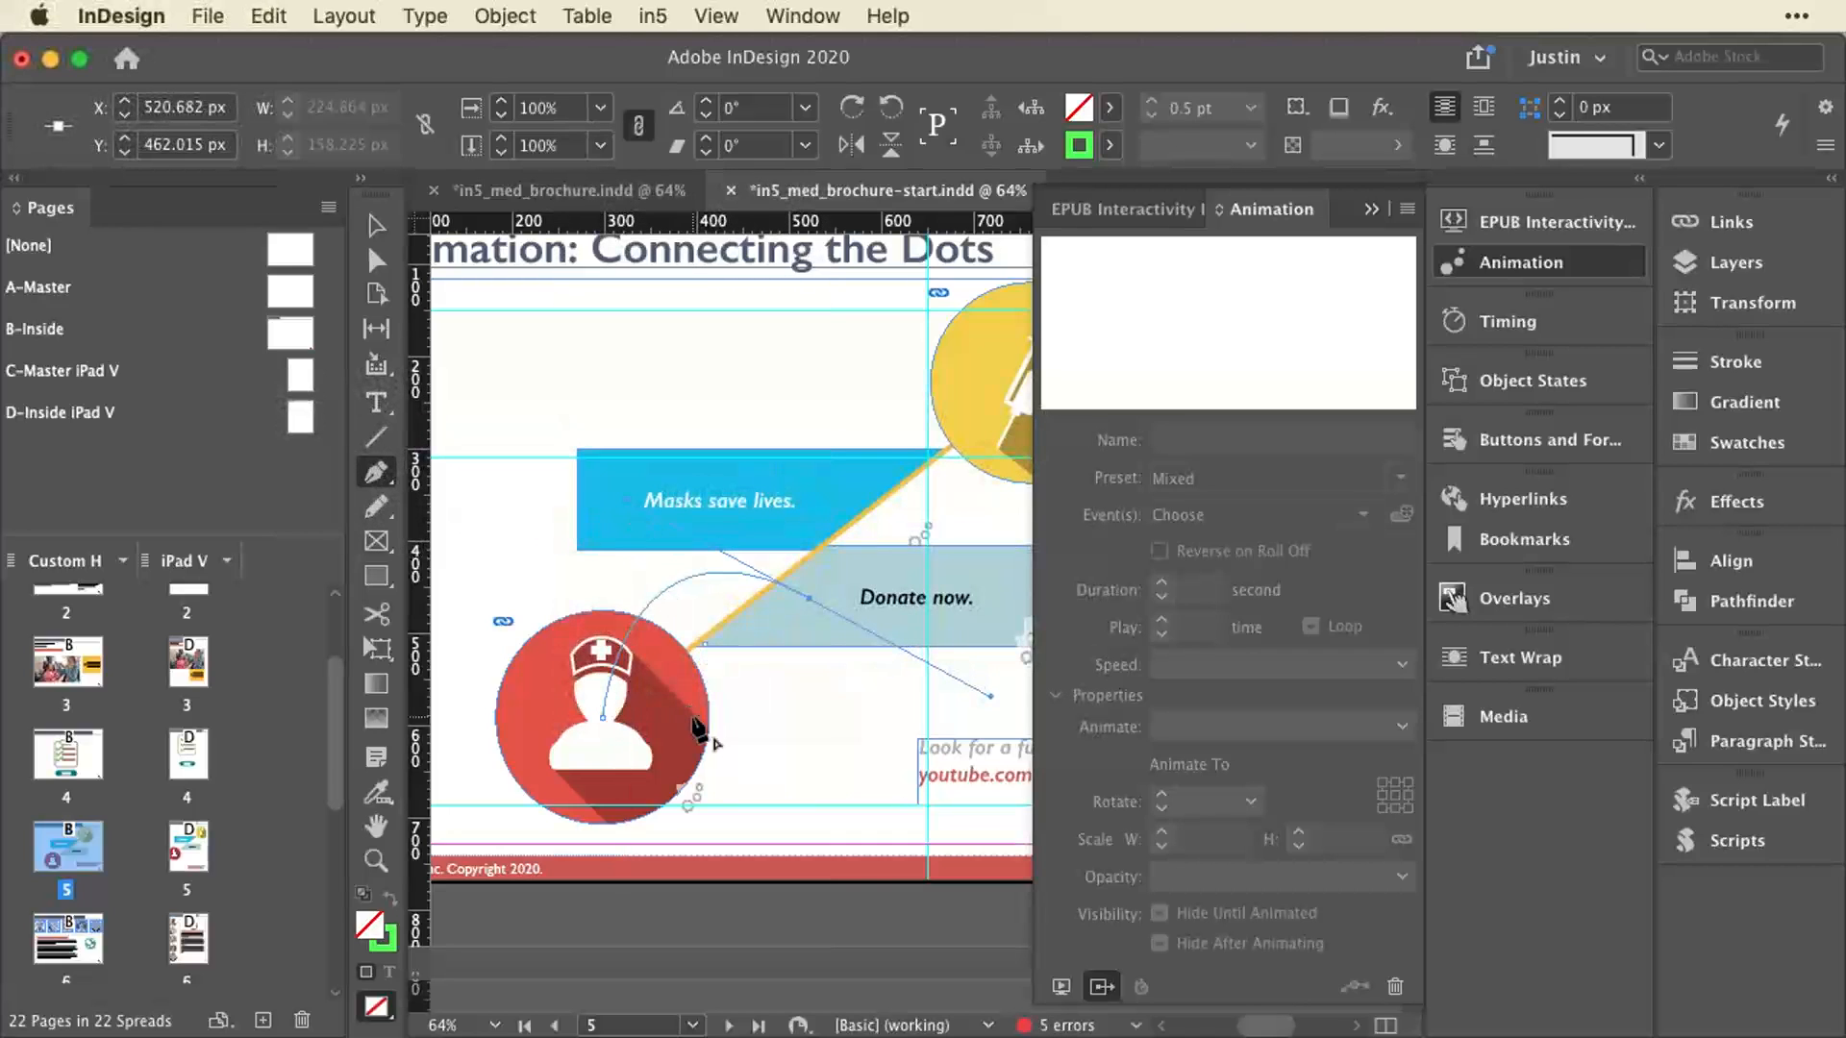
click(376, 225)
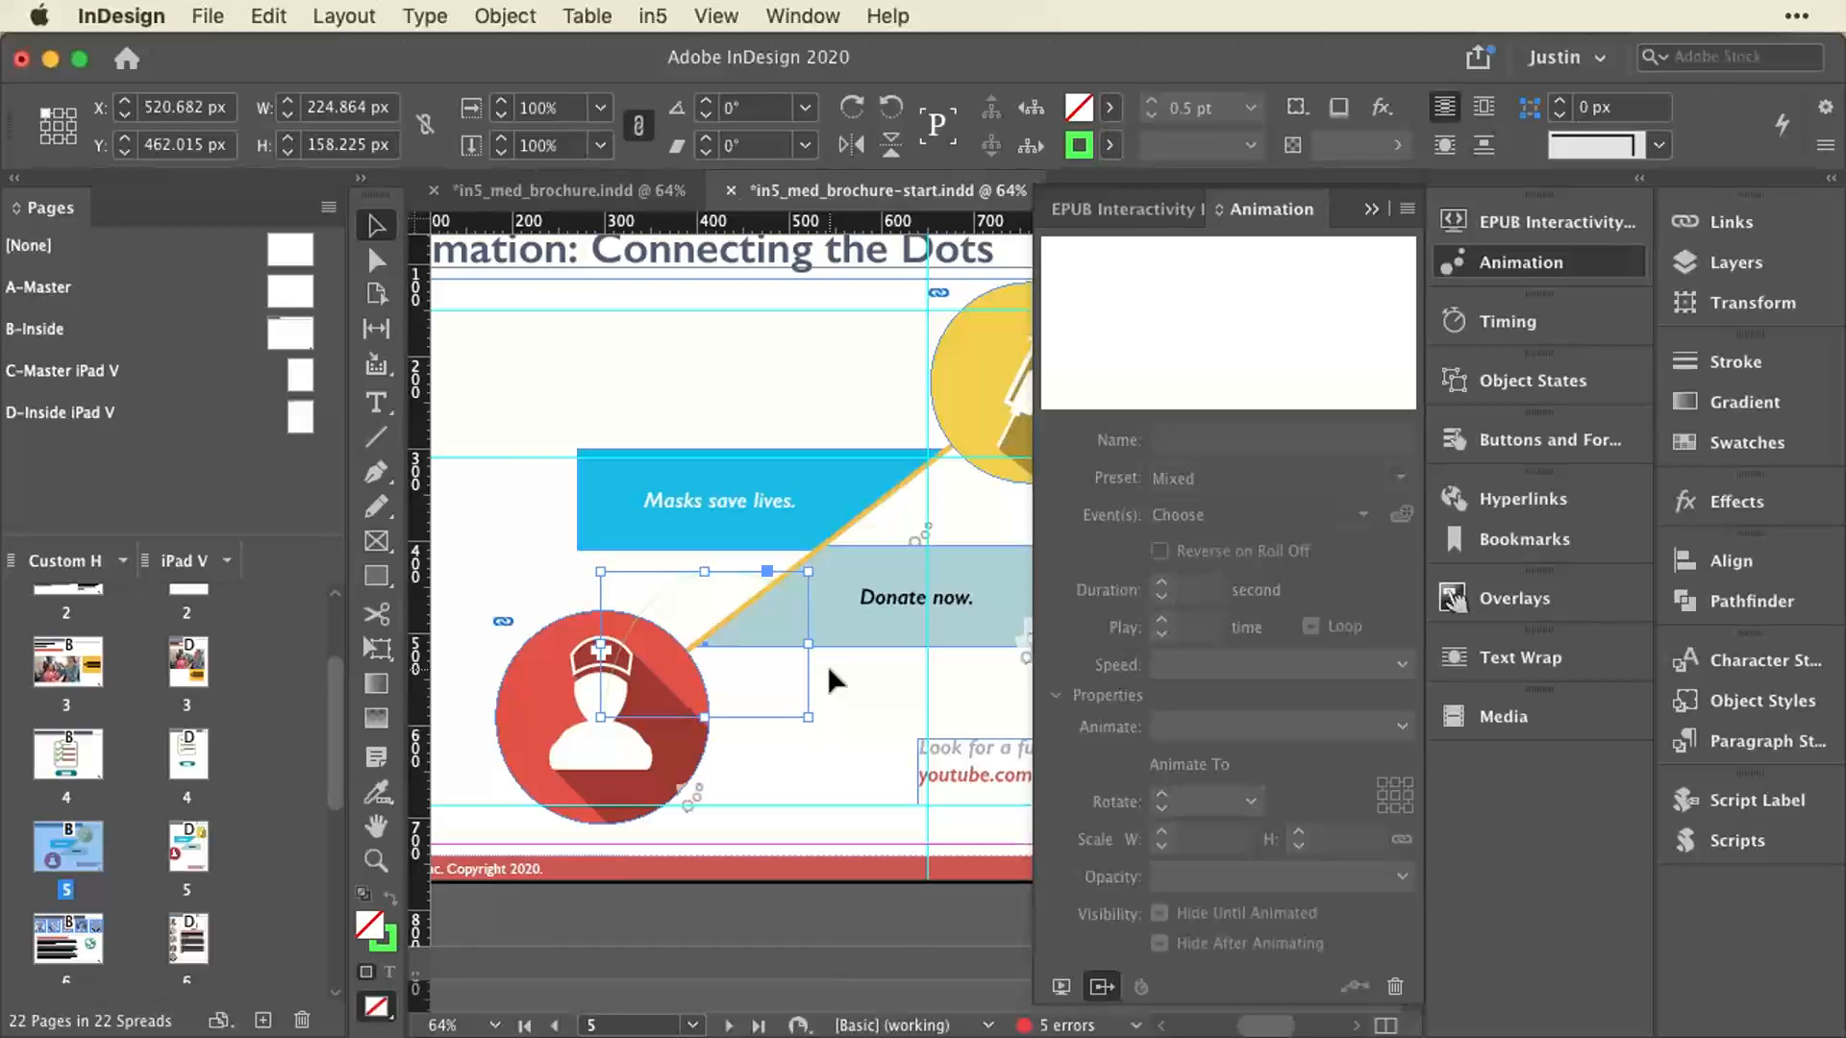
Open page 6, "Object States: Meet Your Doctors", in the horizontal layout.
double_click(73, 769)
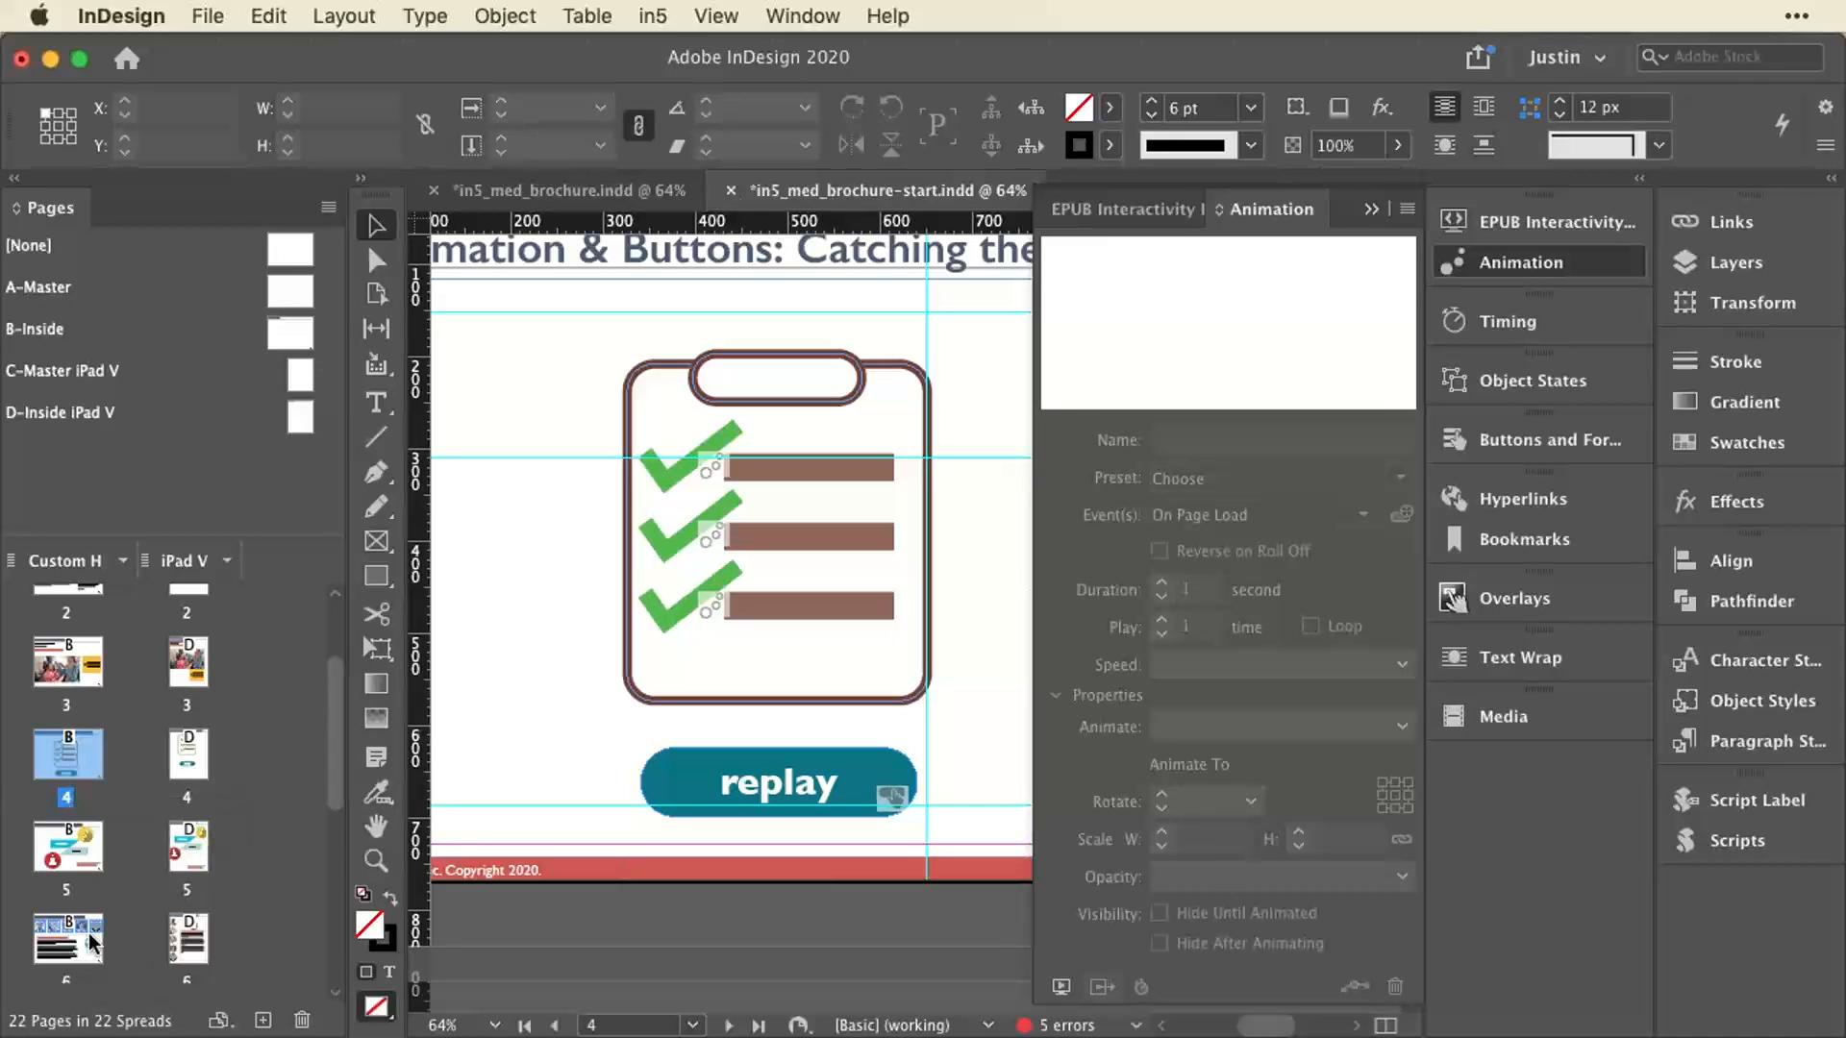
double_click(64, 954)
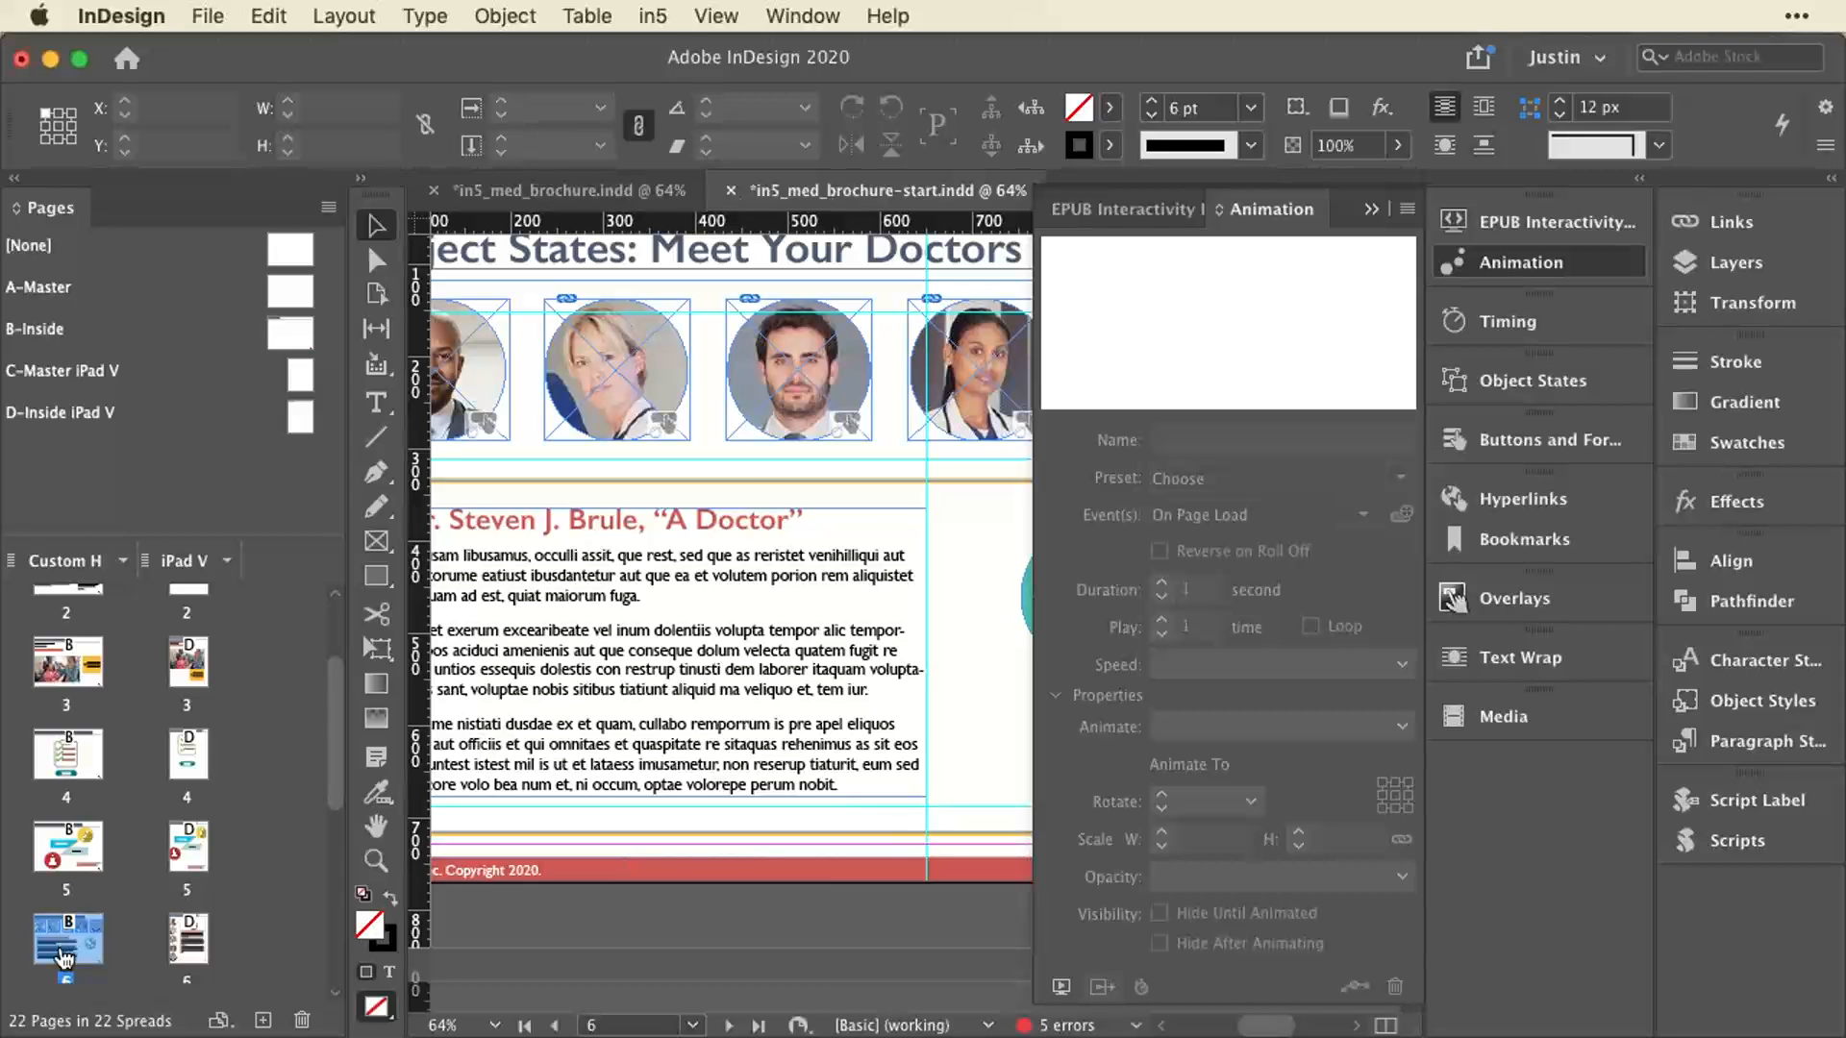
Switch to Chrome and look at the INI 2017 Annual Report, paging back to spread 7 of 21.
key(super+Tab)
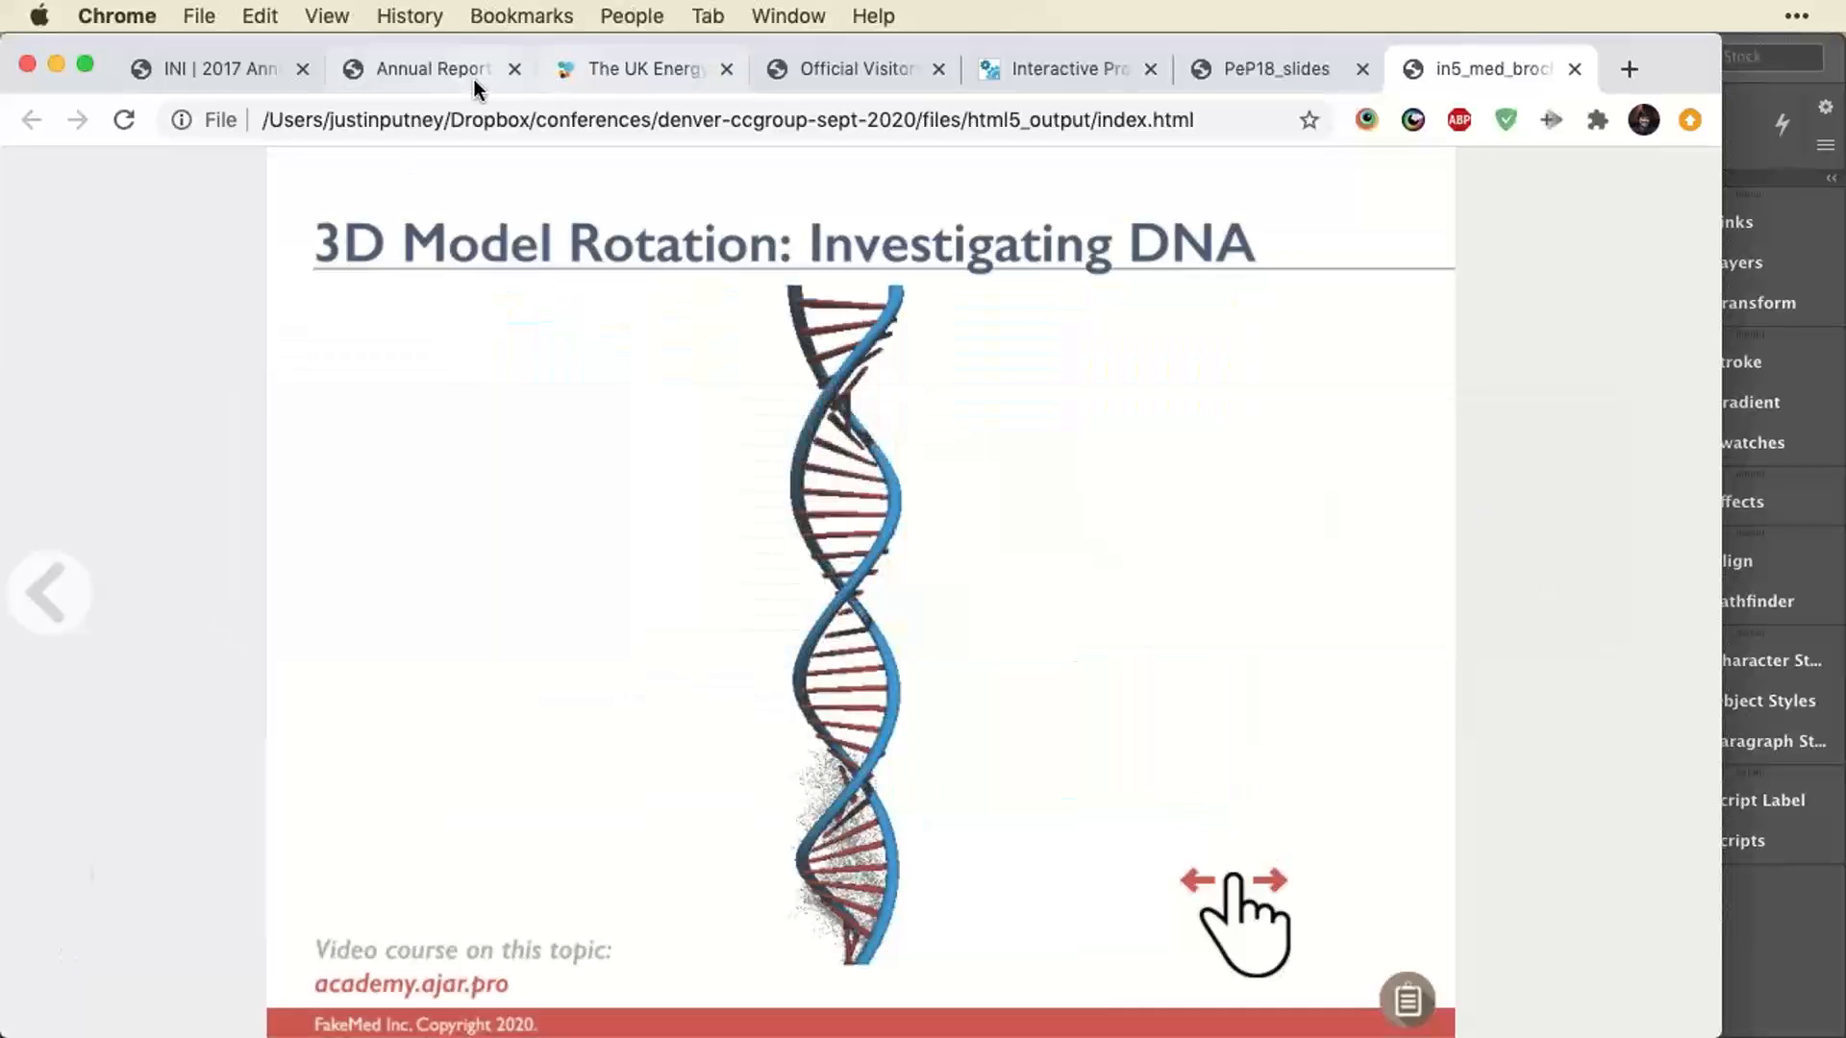
click(248, 71)
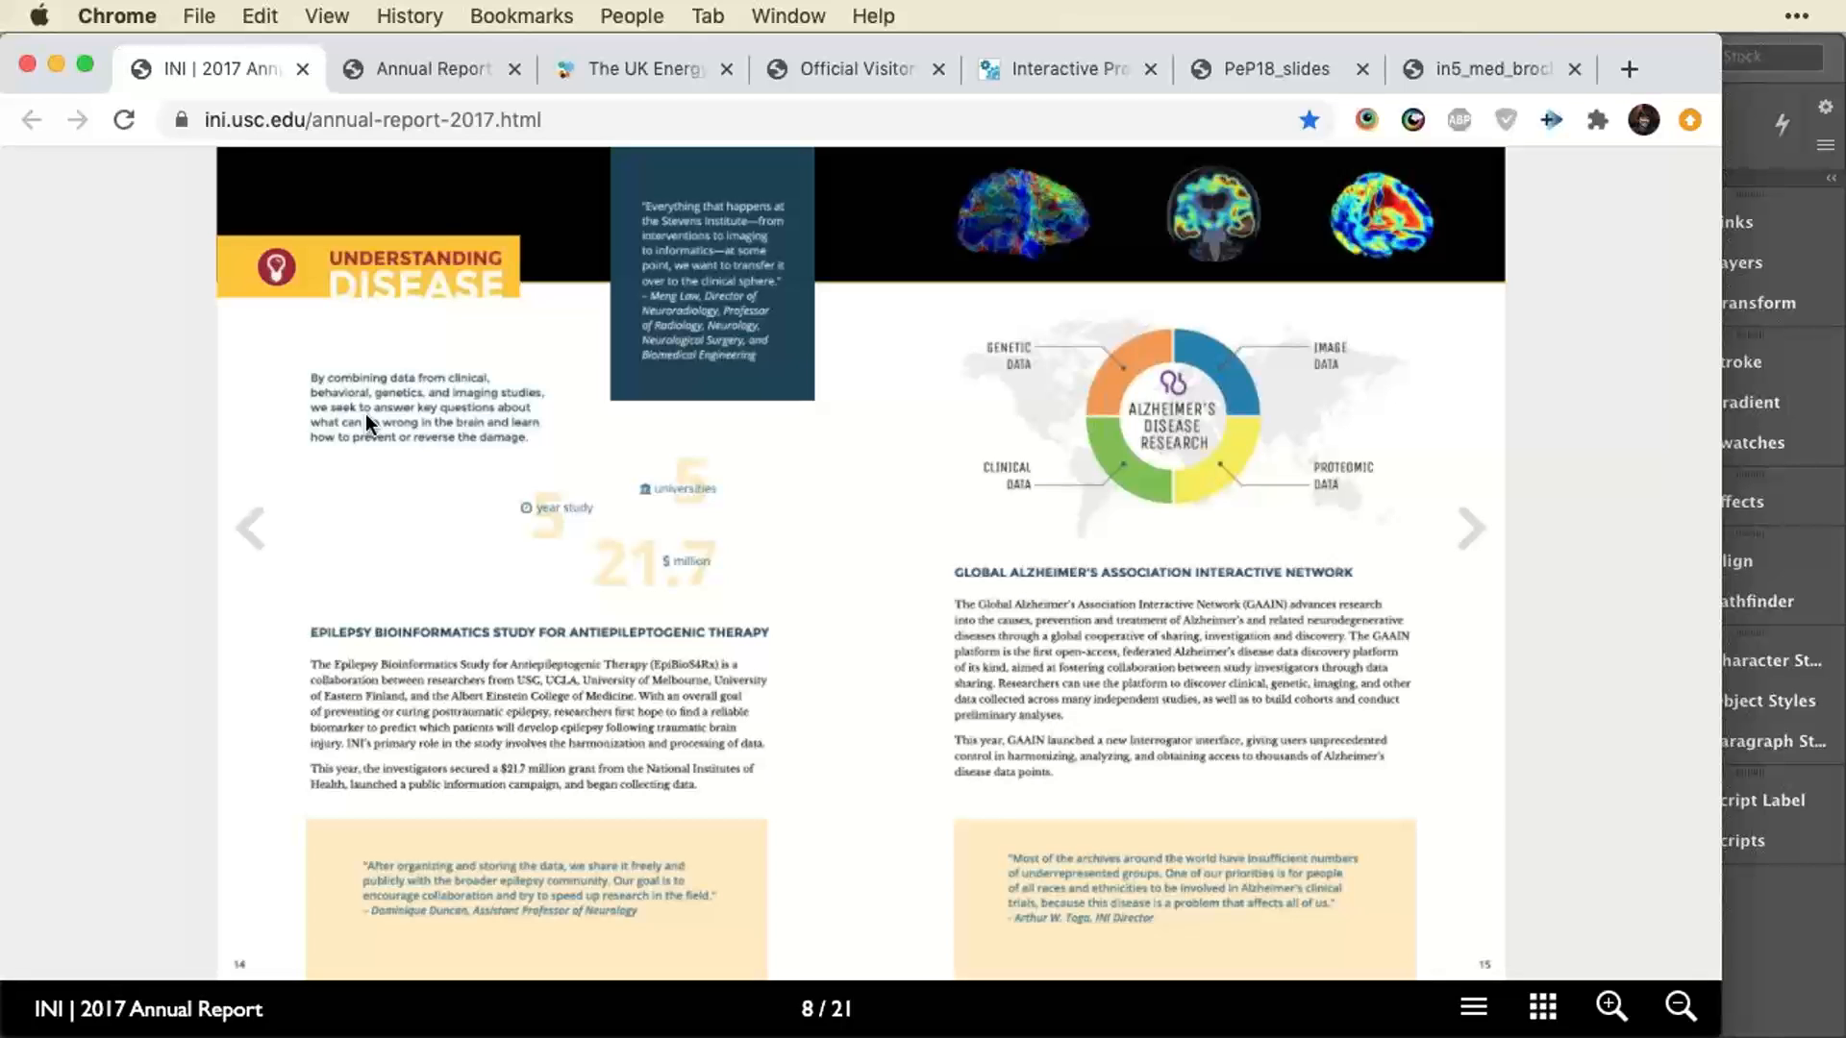
click(249, 531)
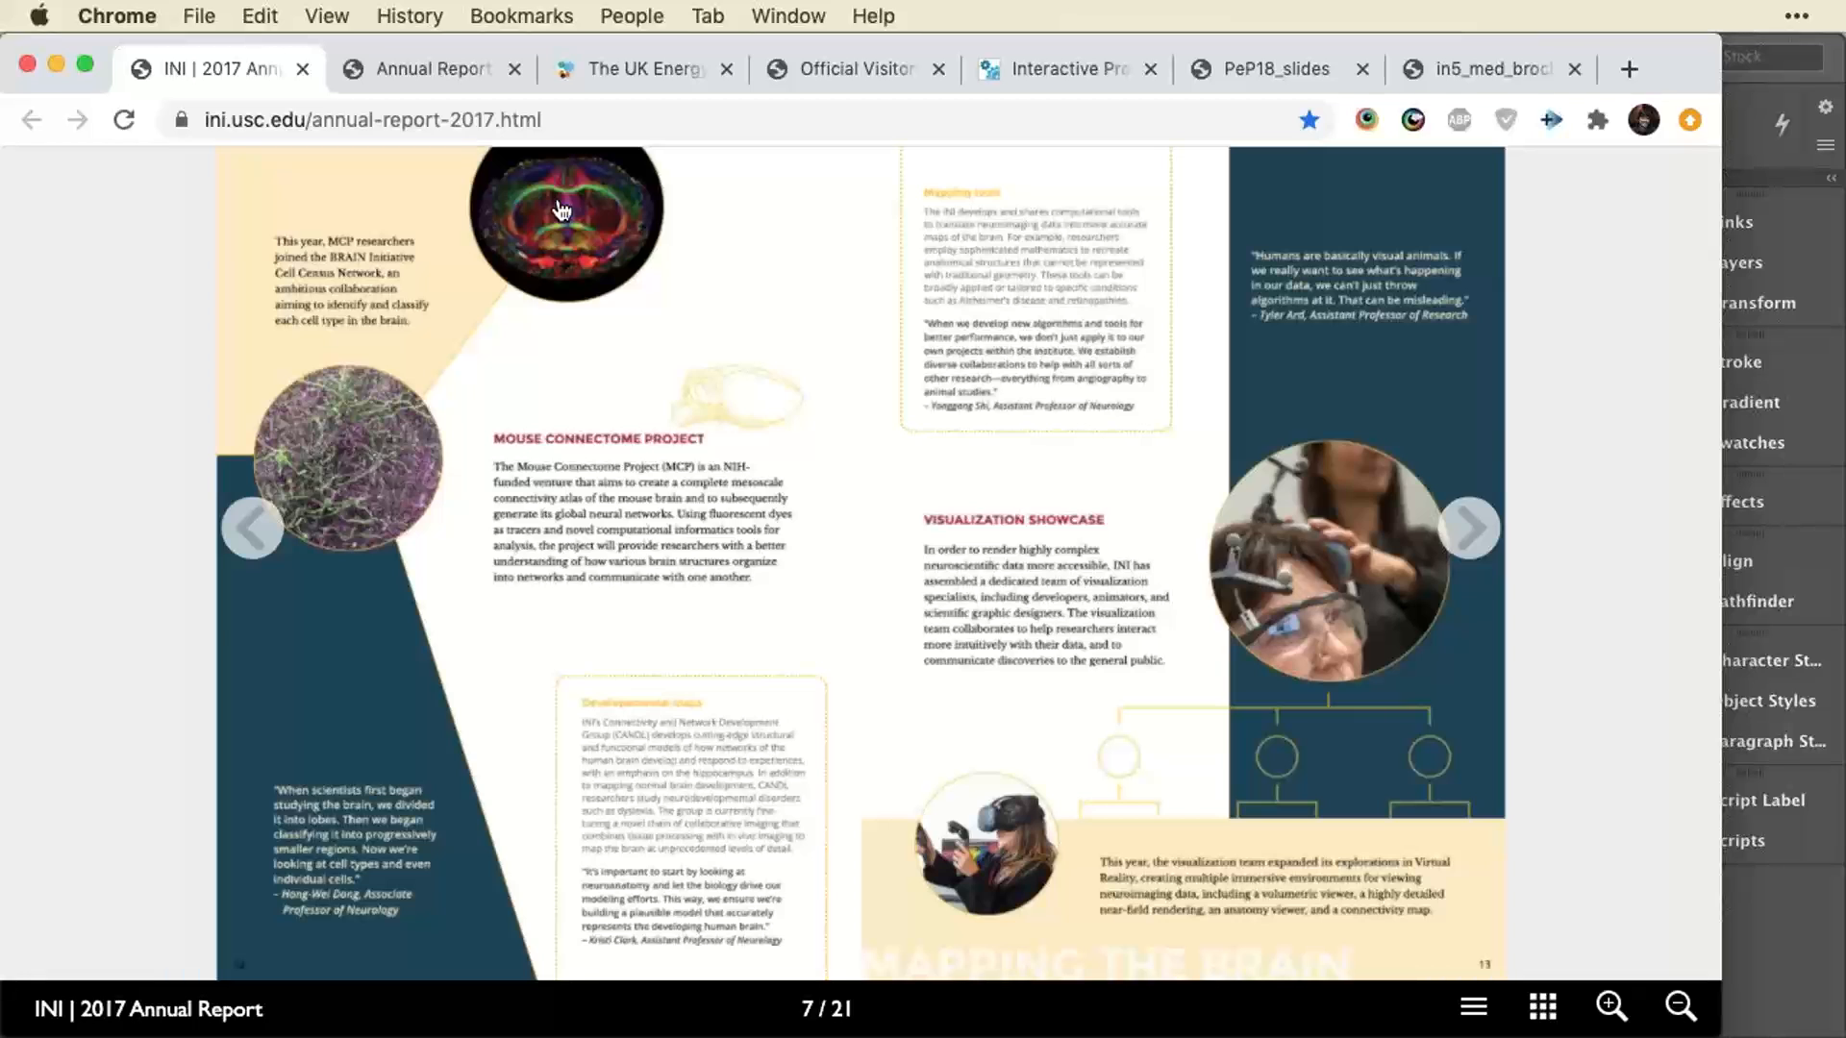
Return to InDesign and replace the open Animation settings with the Object States settings.
key(super+Tab)
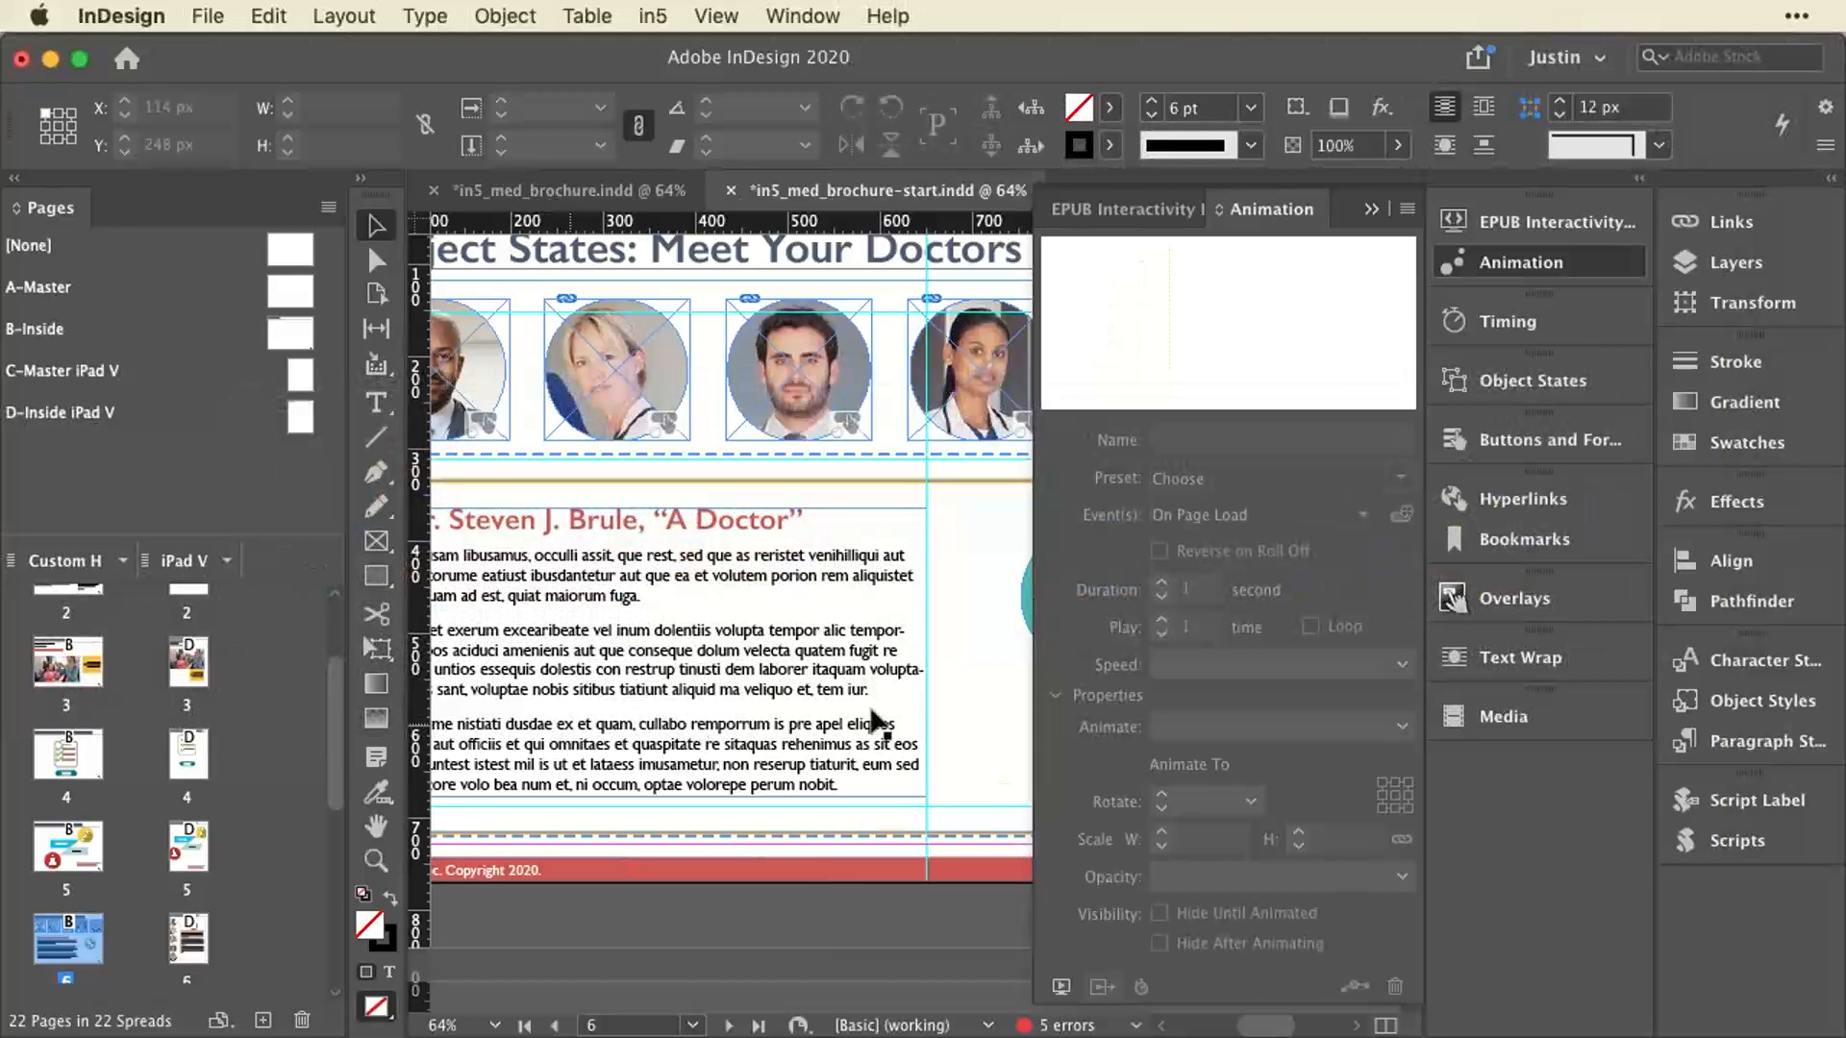
click(1496, 264)
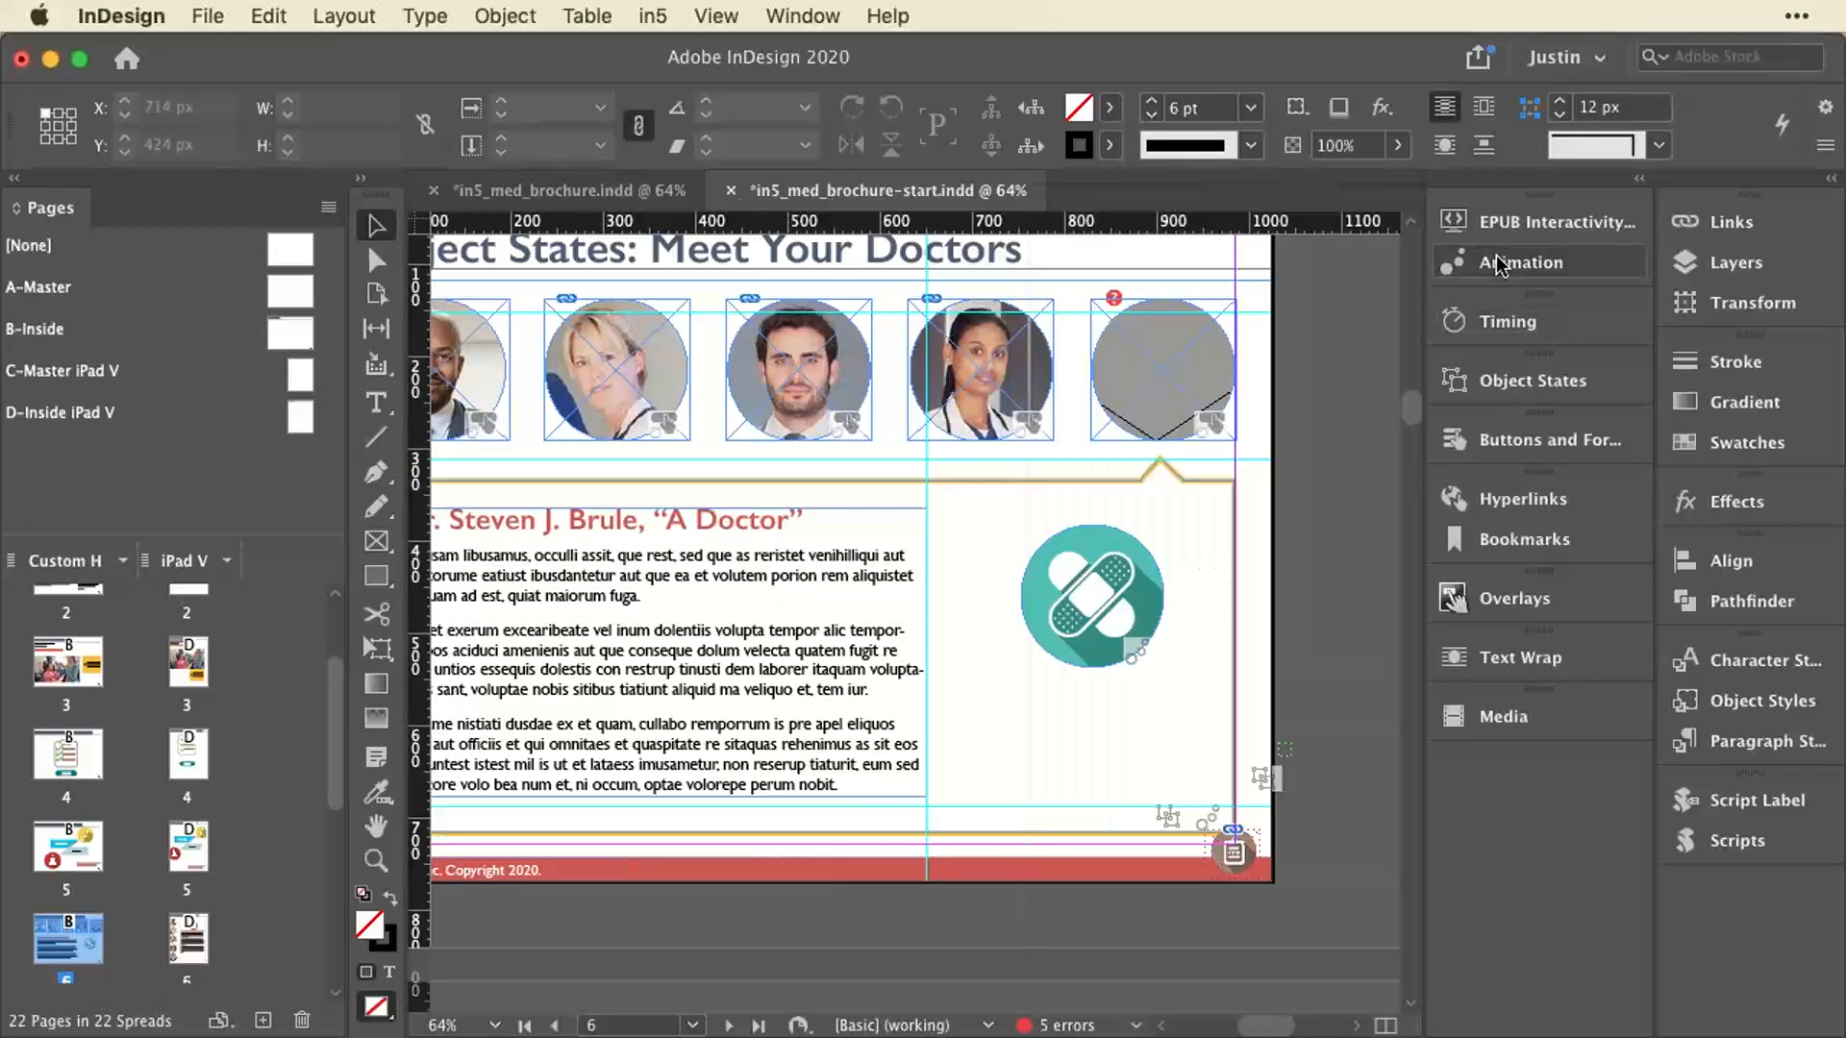
click(1536, 385)
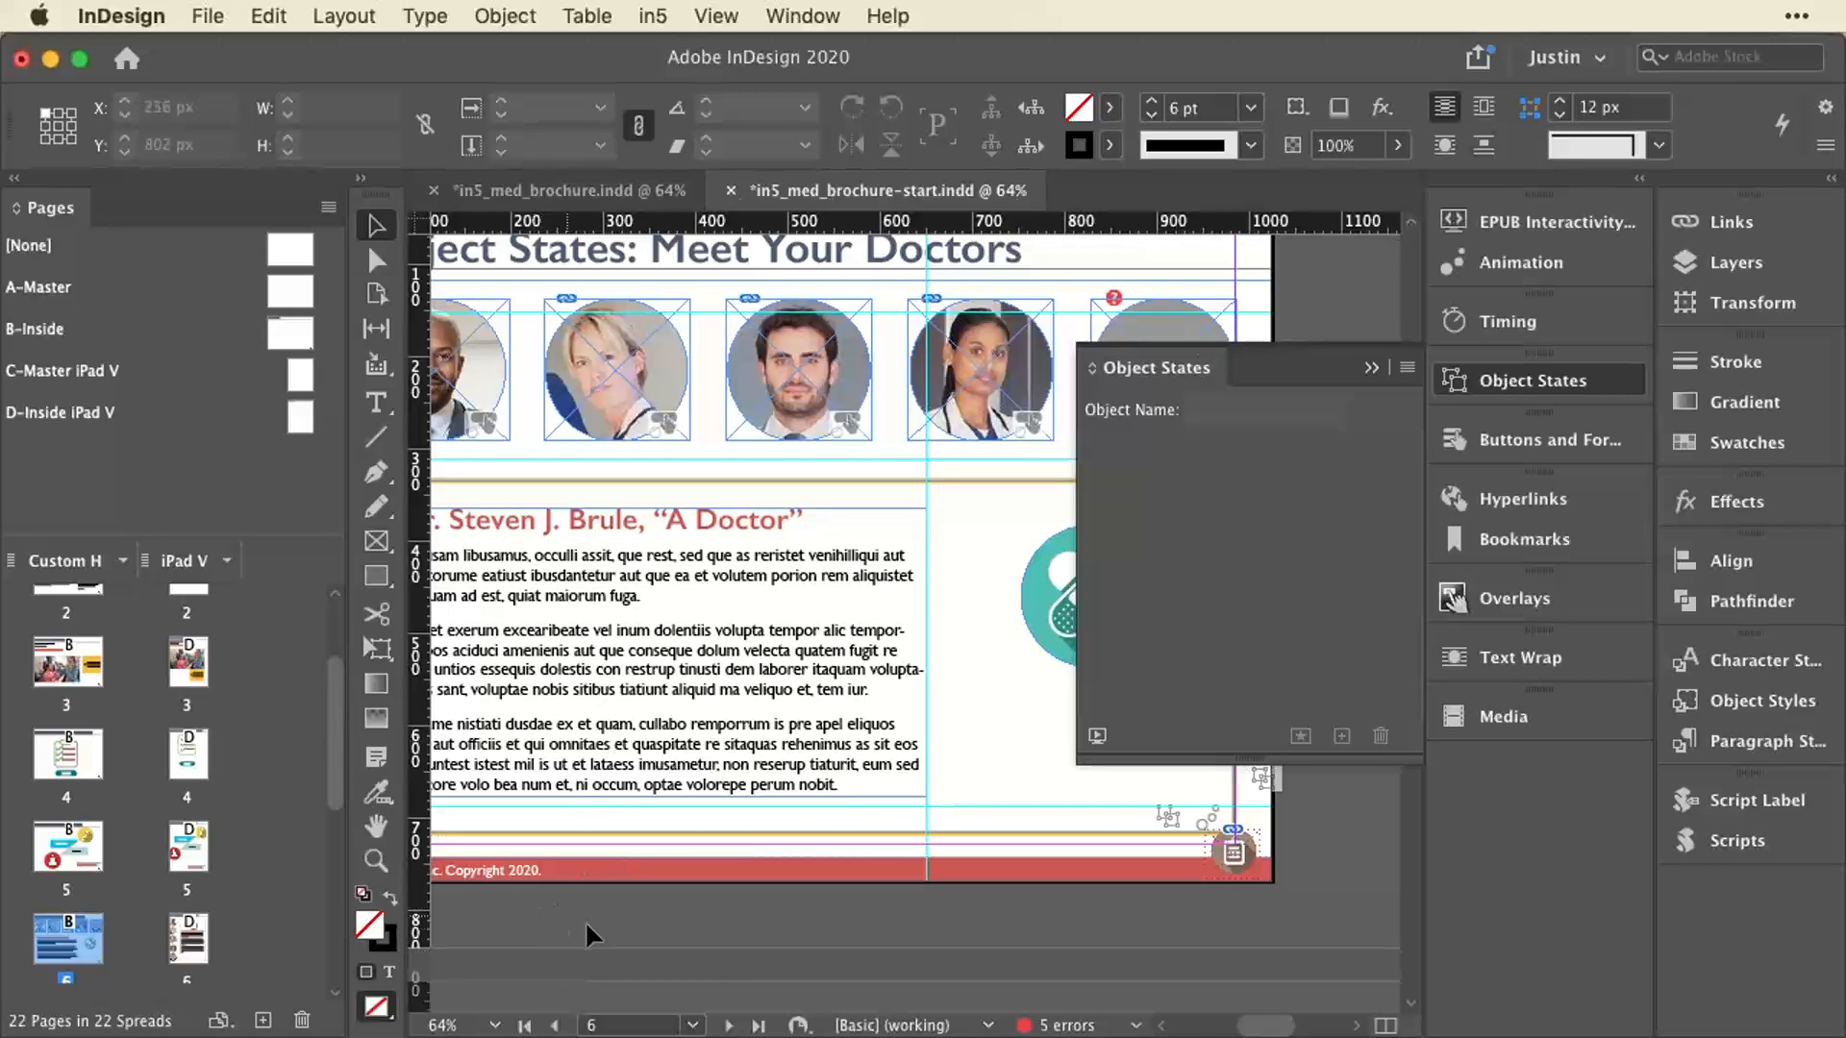
Draw a 280 × 180 px sample rectangle on the pasteboard beside page 6 and fill it with the Hyperlink swatch.
scroll(790, 651, right, 10)
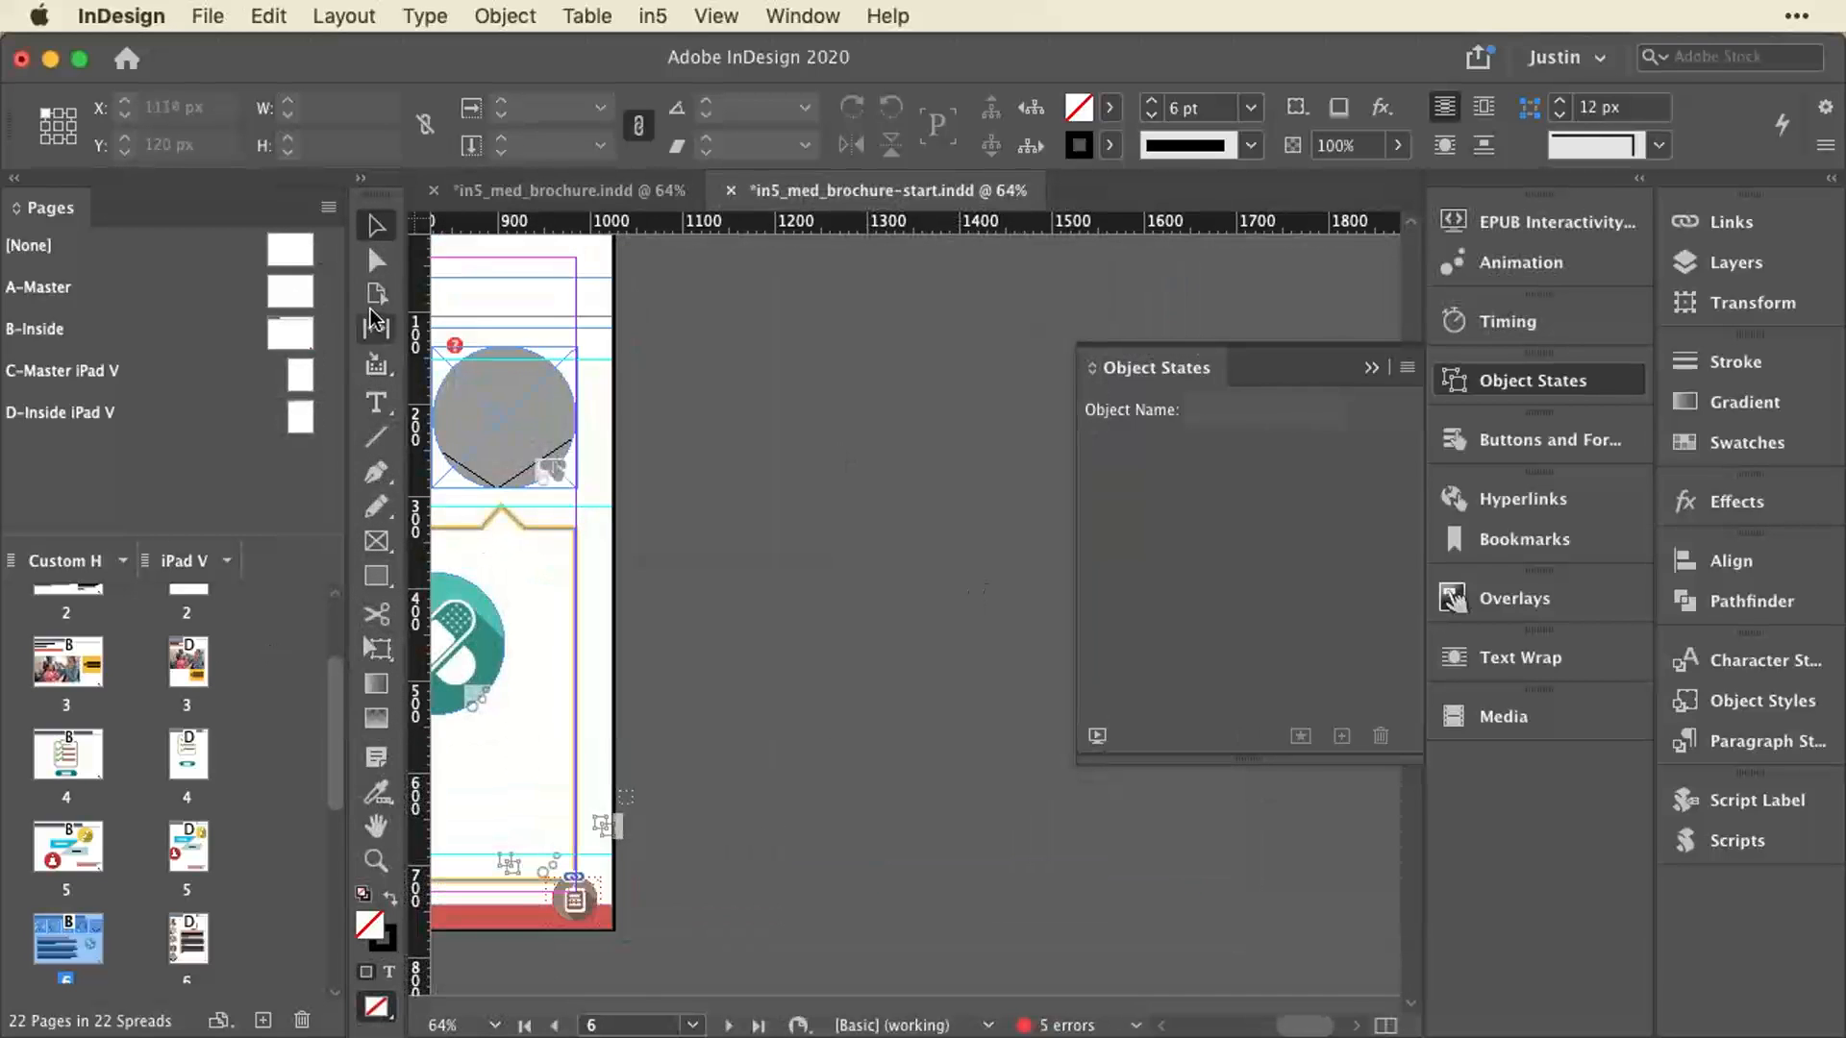
click(373, 576)
mouse_move(739, 354)
mouse_down()
mouse_move(989, 487)
mouse_move(998, 519)
mouse_up()
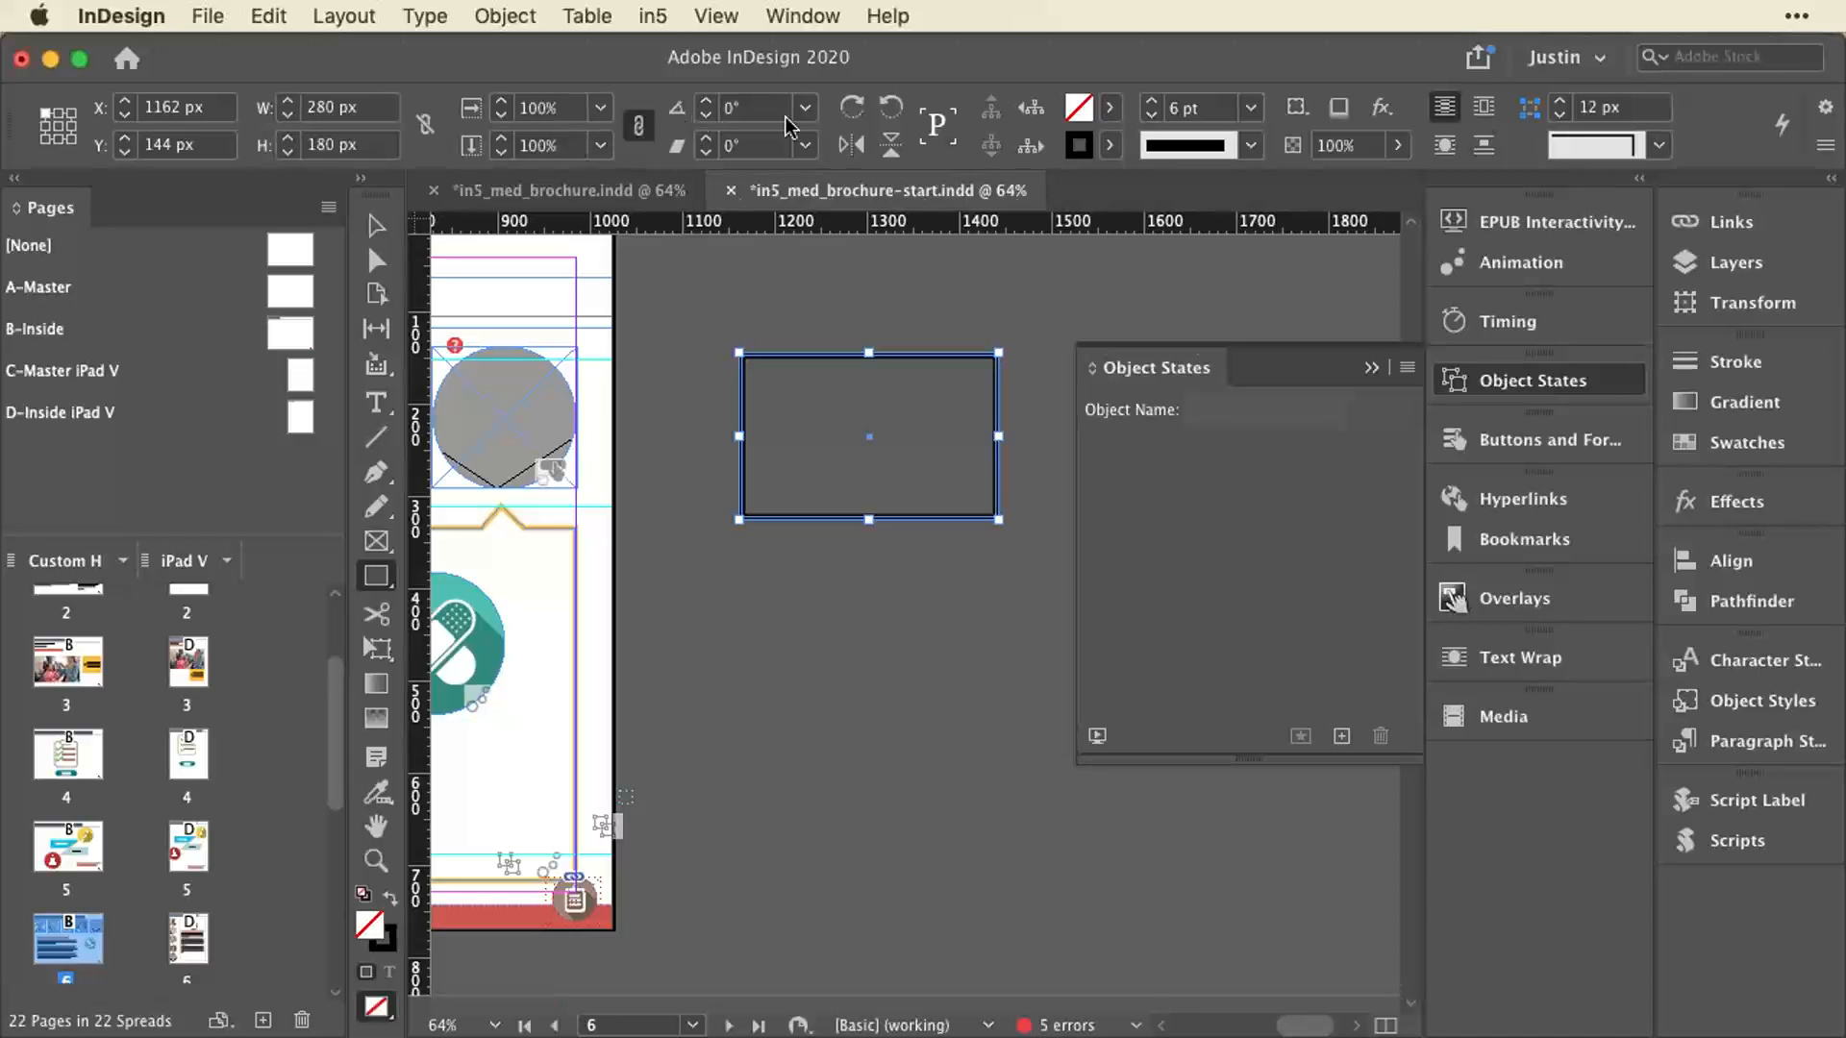
click(1108, 107)
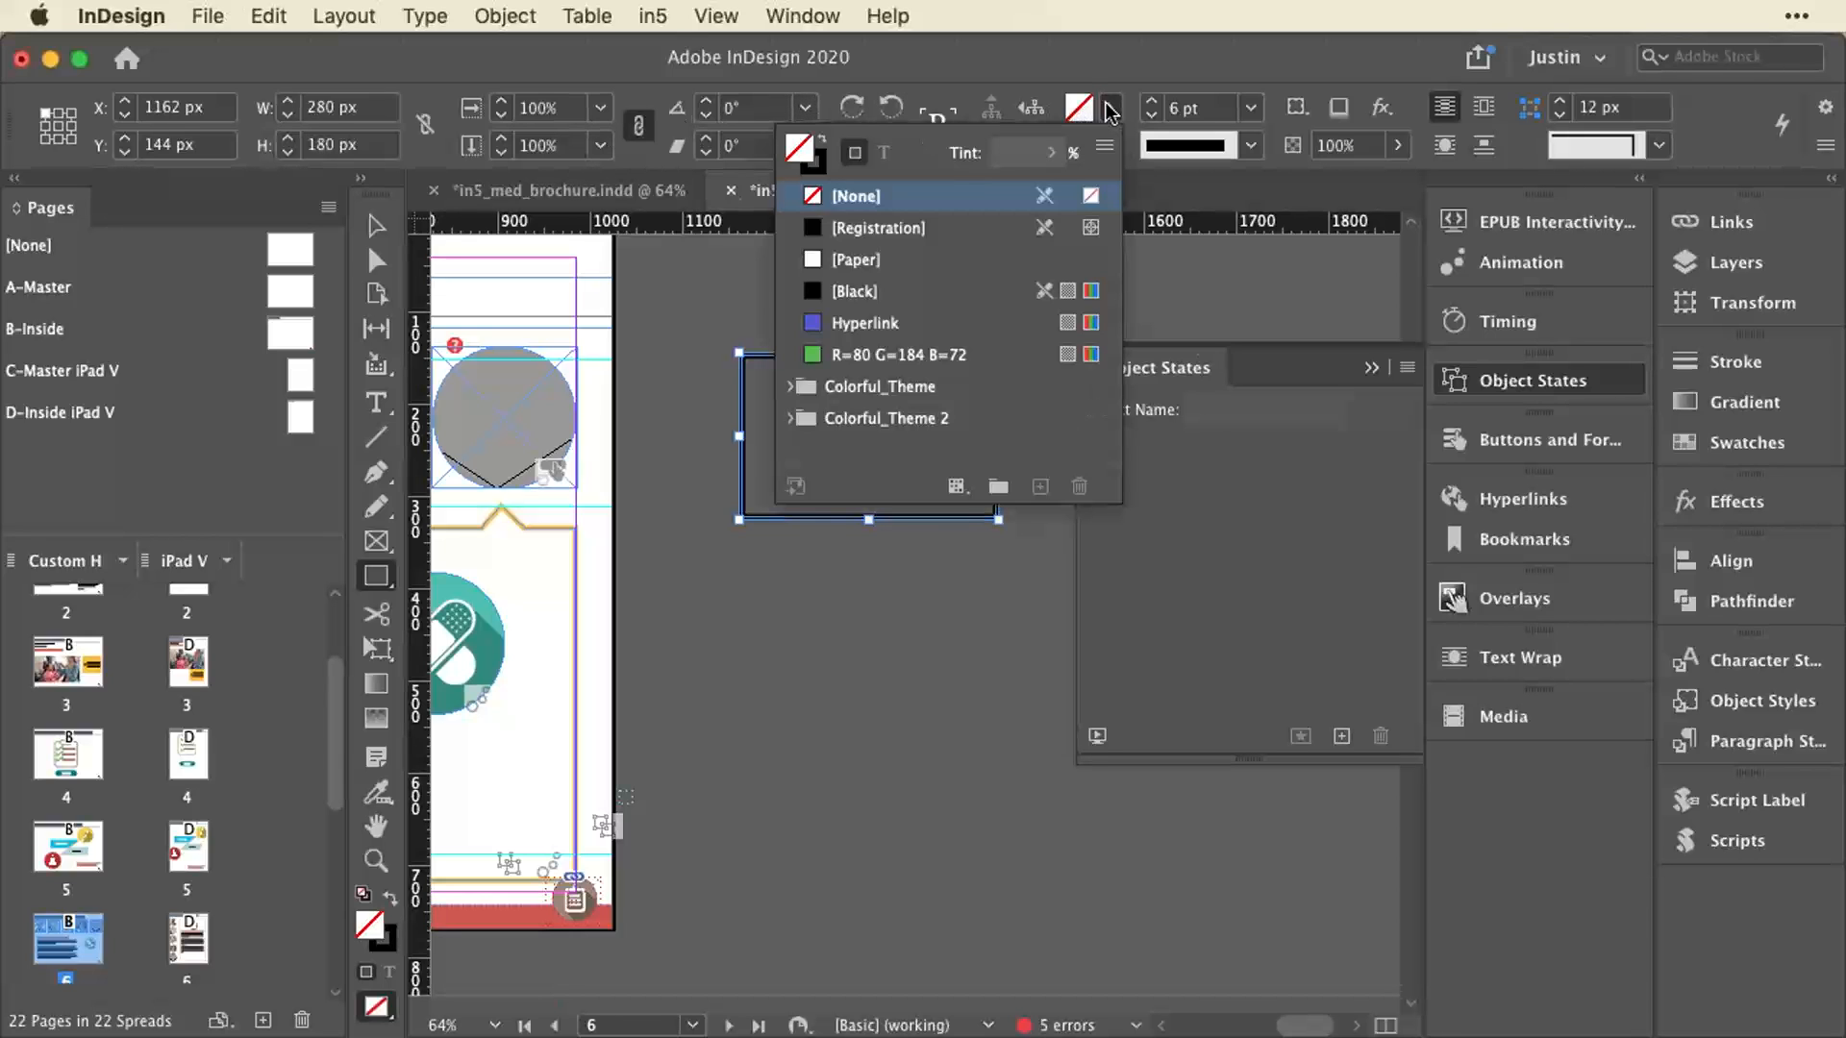
click(861, 325)
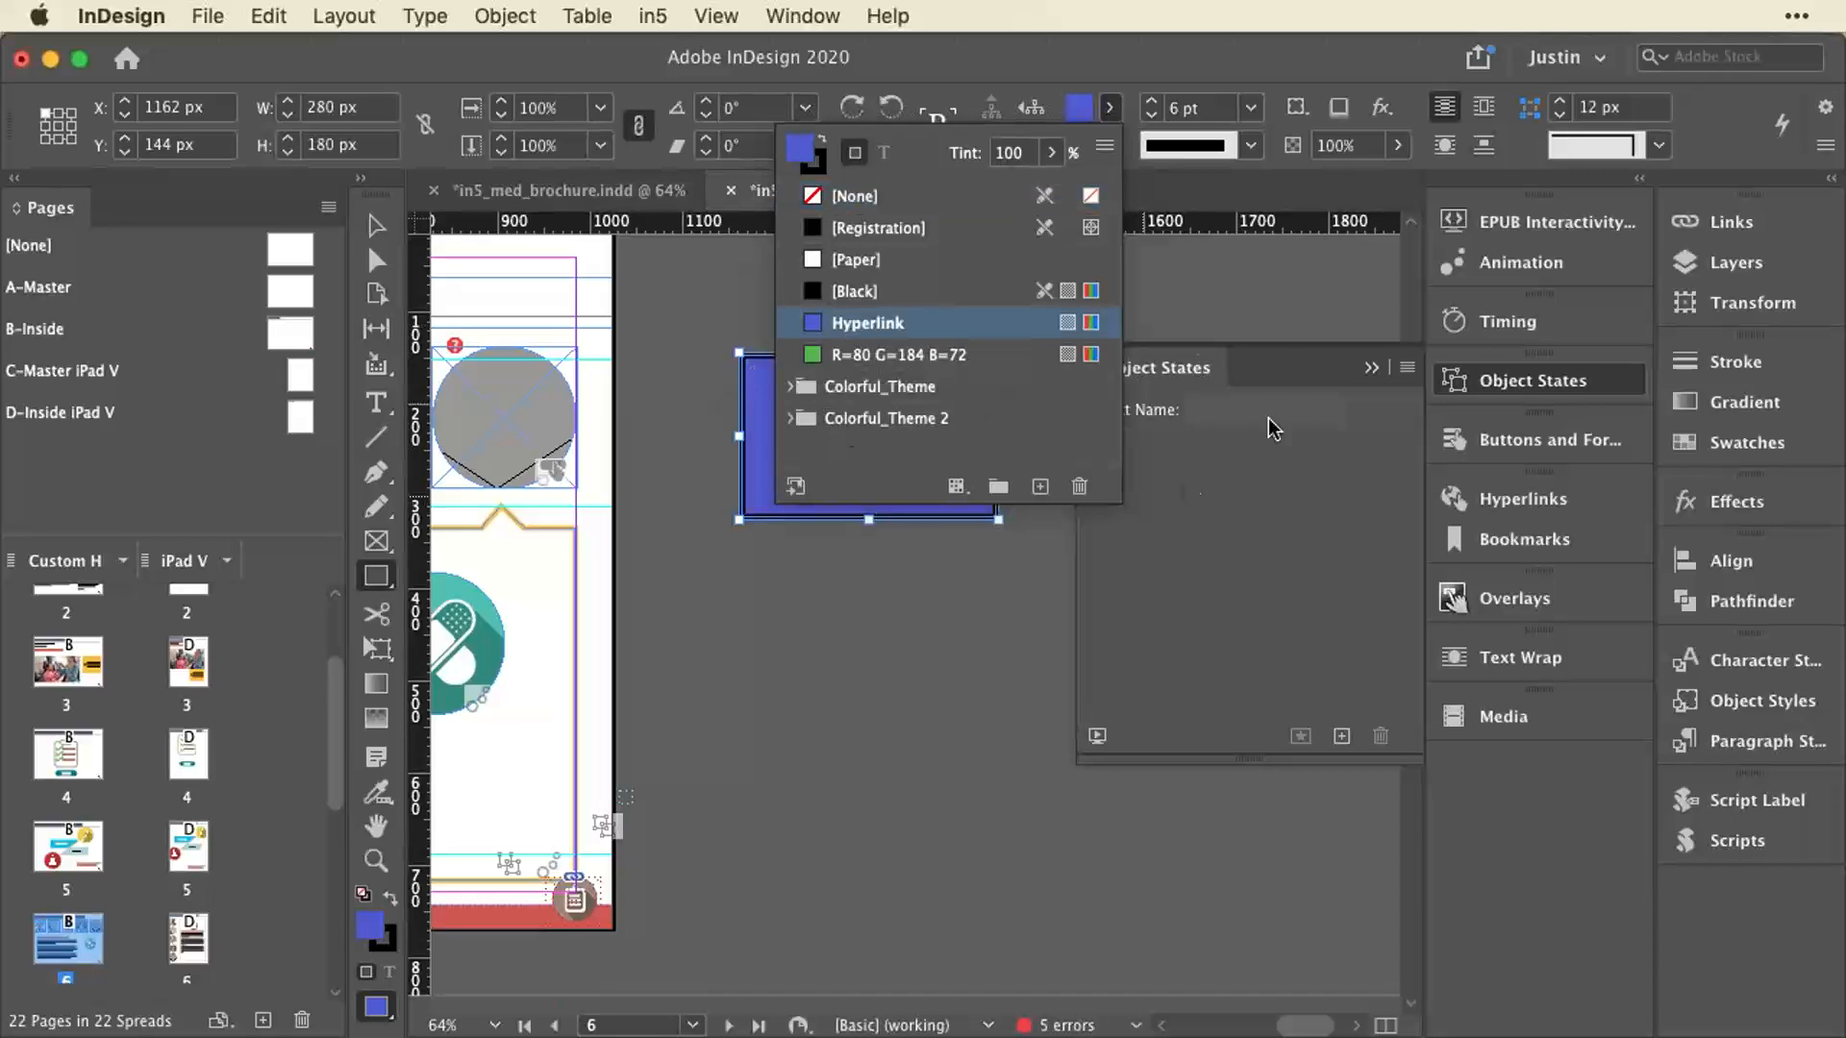
click(1289, 356)
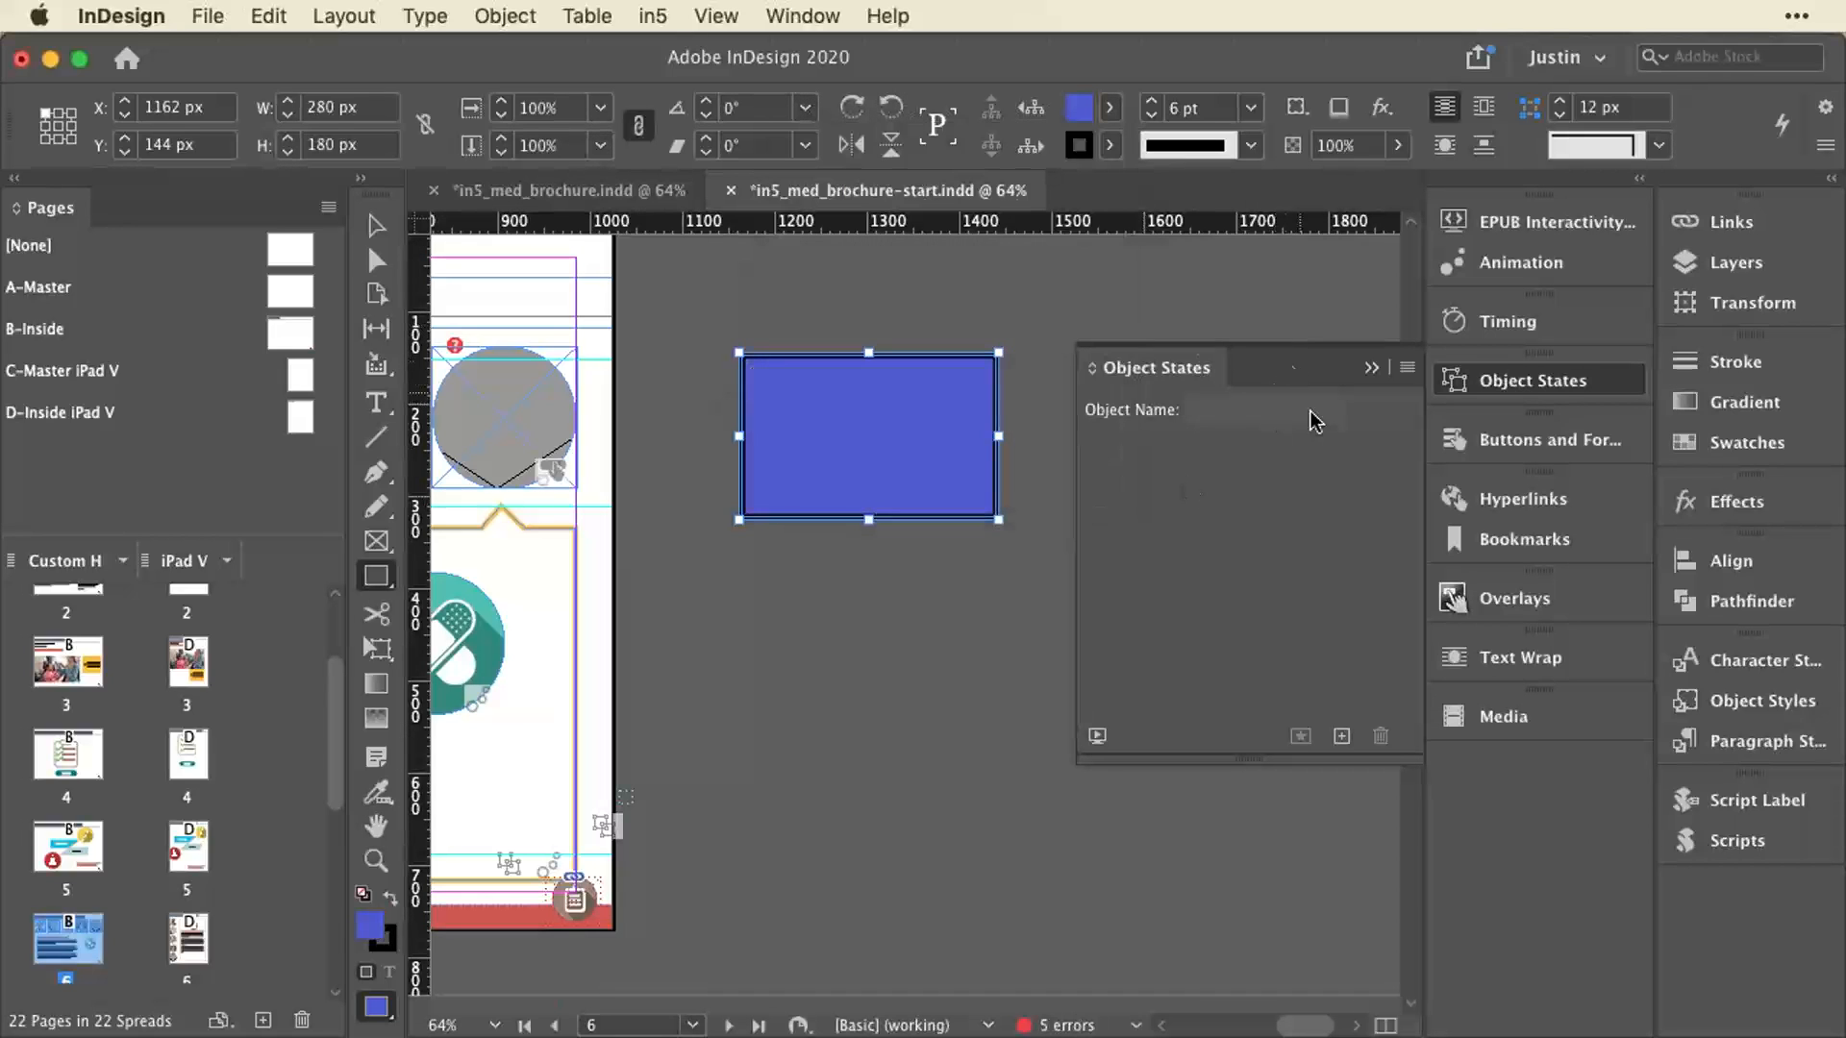
Convert the rectangle into a two-state object and fill State 2 with the R=80 G=184 B=72 swatch.
click(1342, 738)
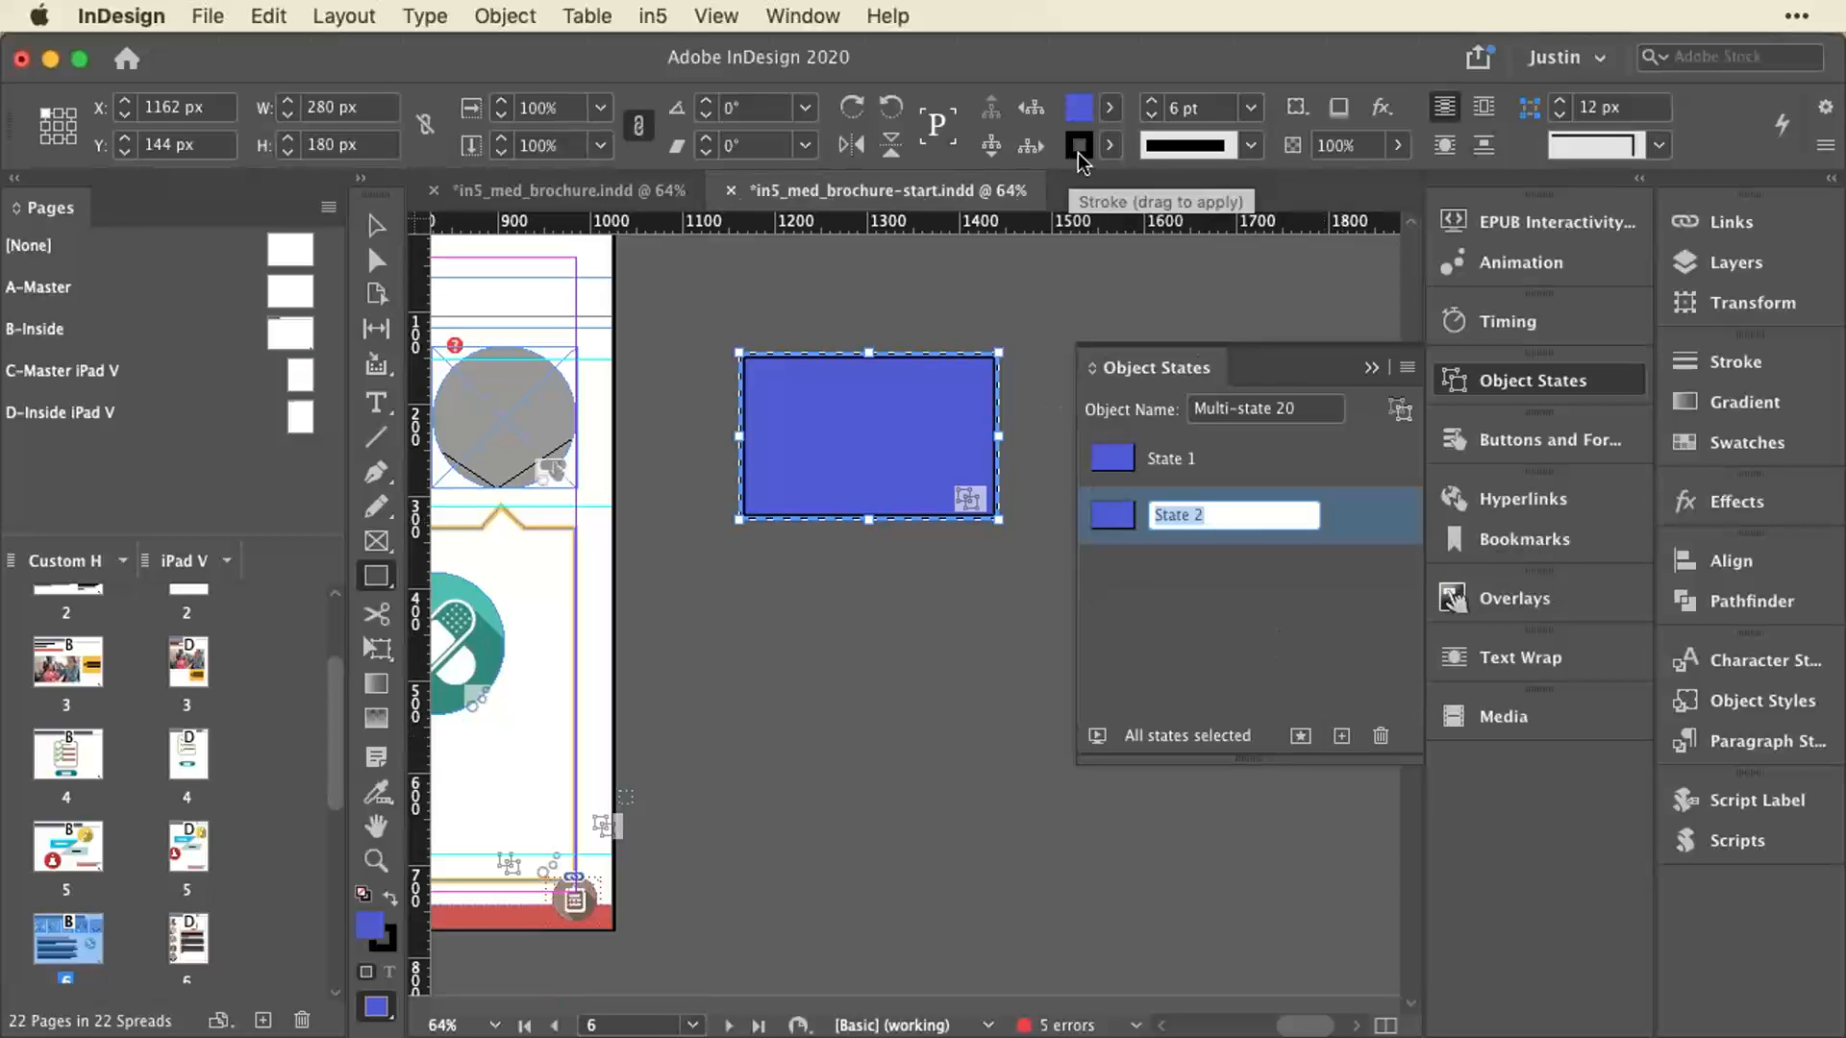
click(1111, 117)
click(900, 355)
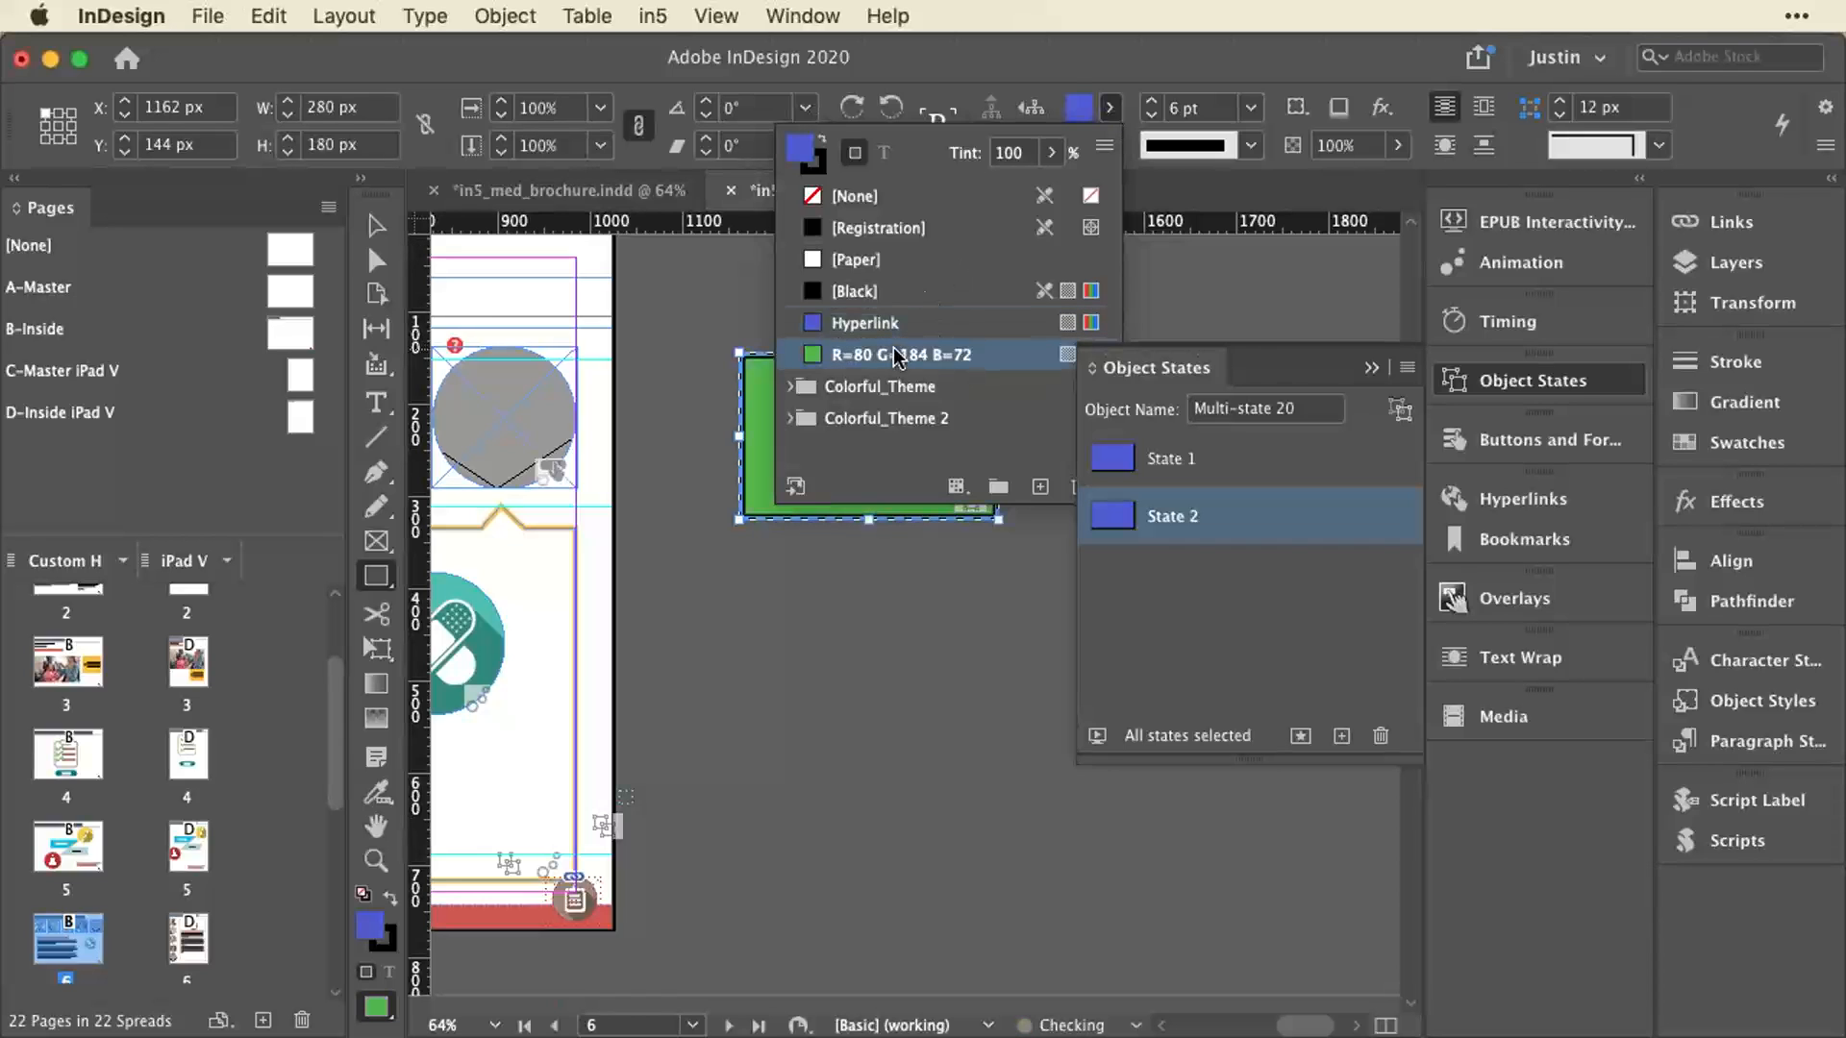
Switch back and forth between State 1 and State 2 to compare the sample object's two fills.
click(1161, 466)
click(1120, 515)
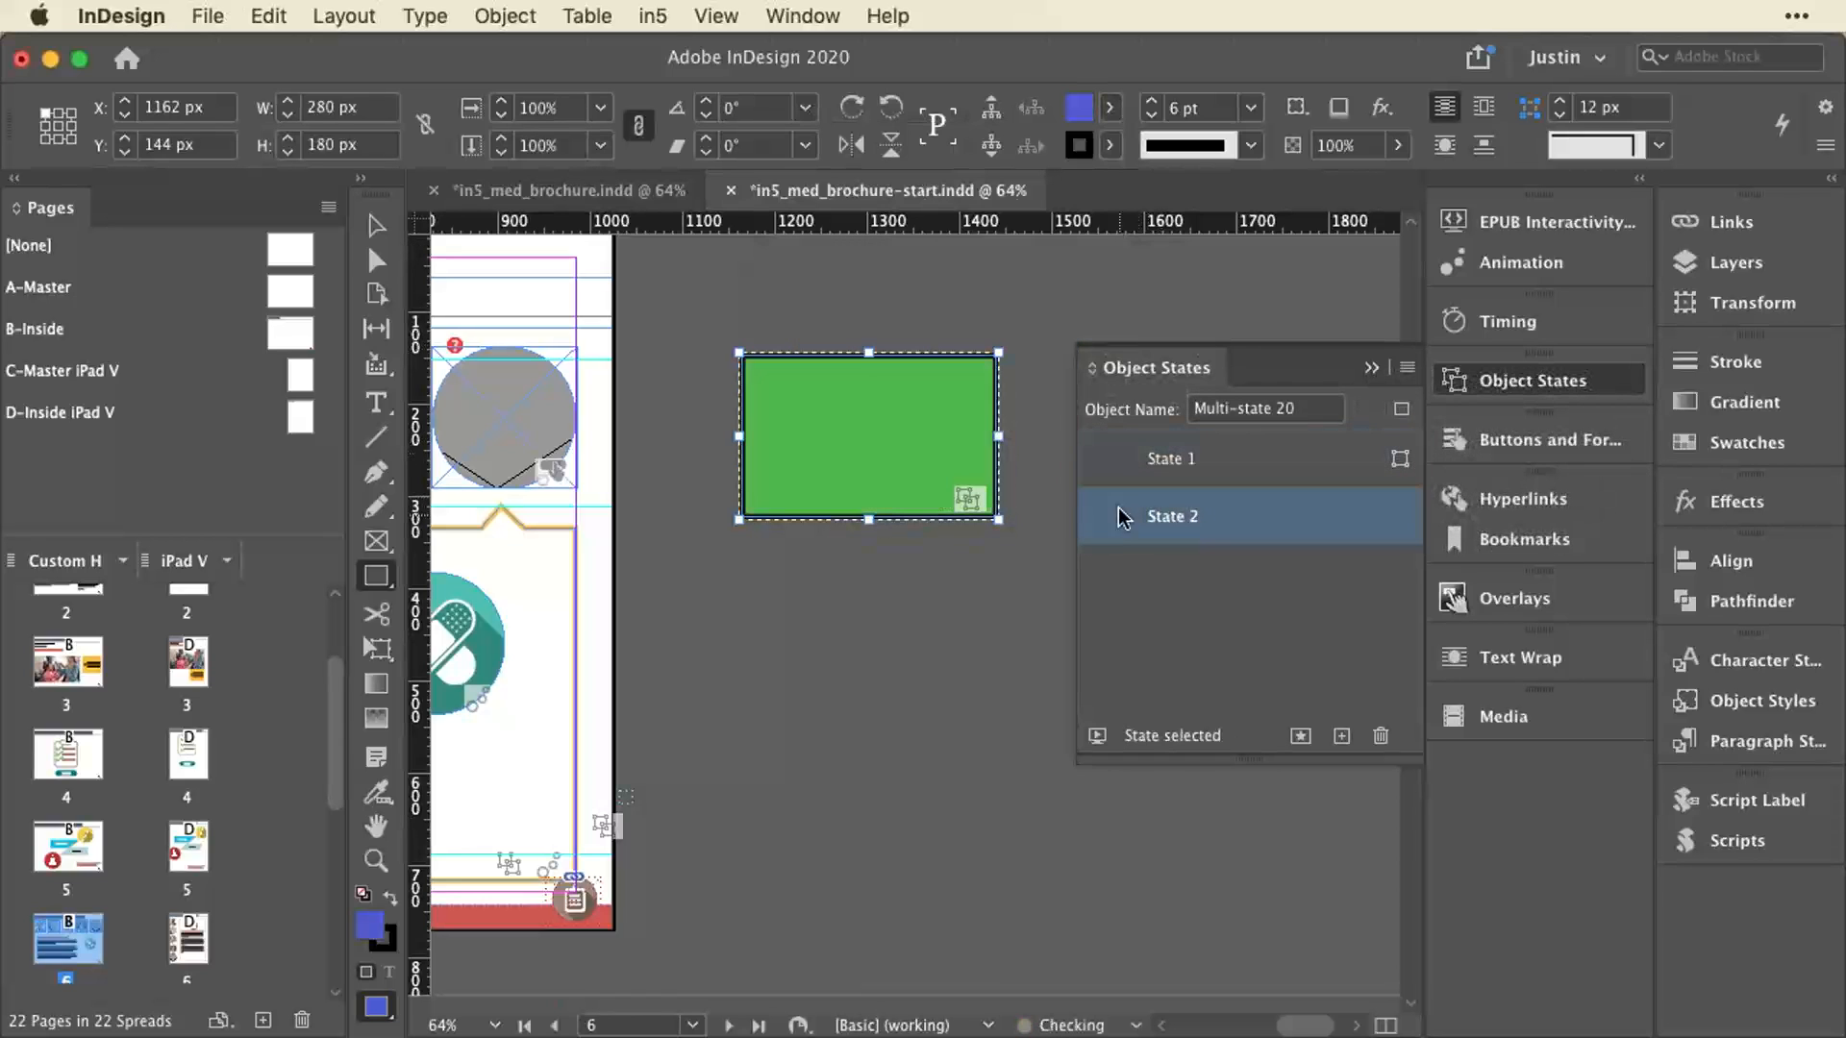
click(1125, 466)
click(1140, 517)
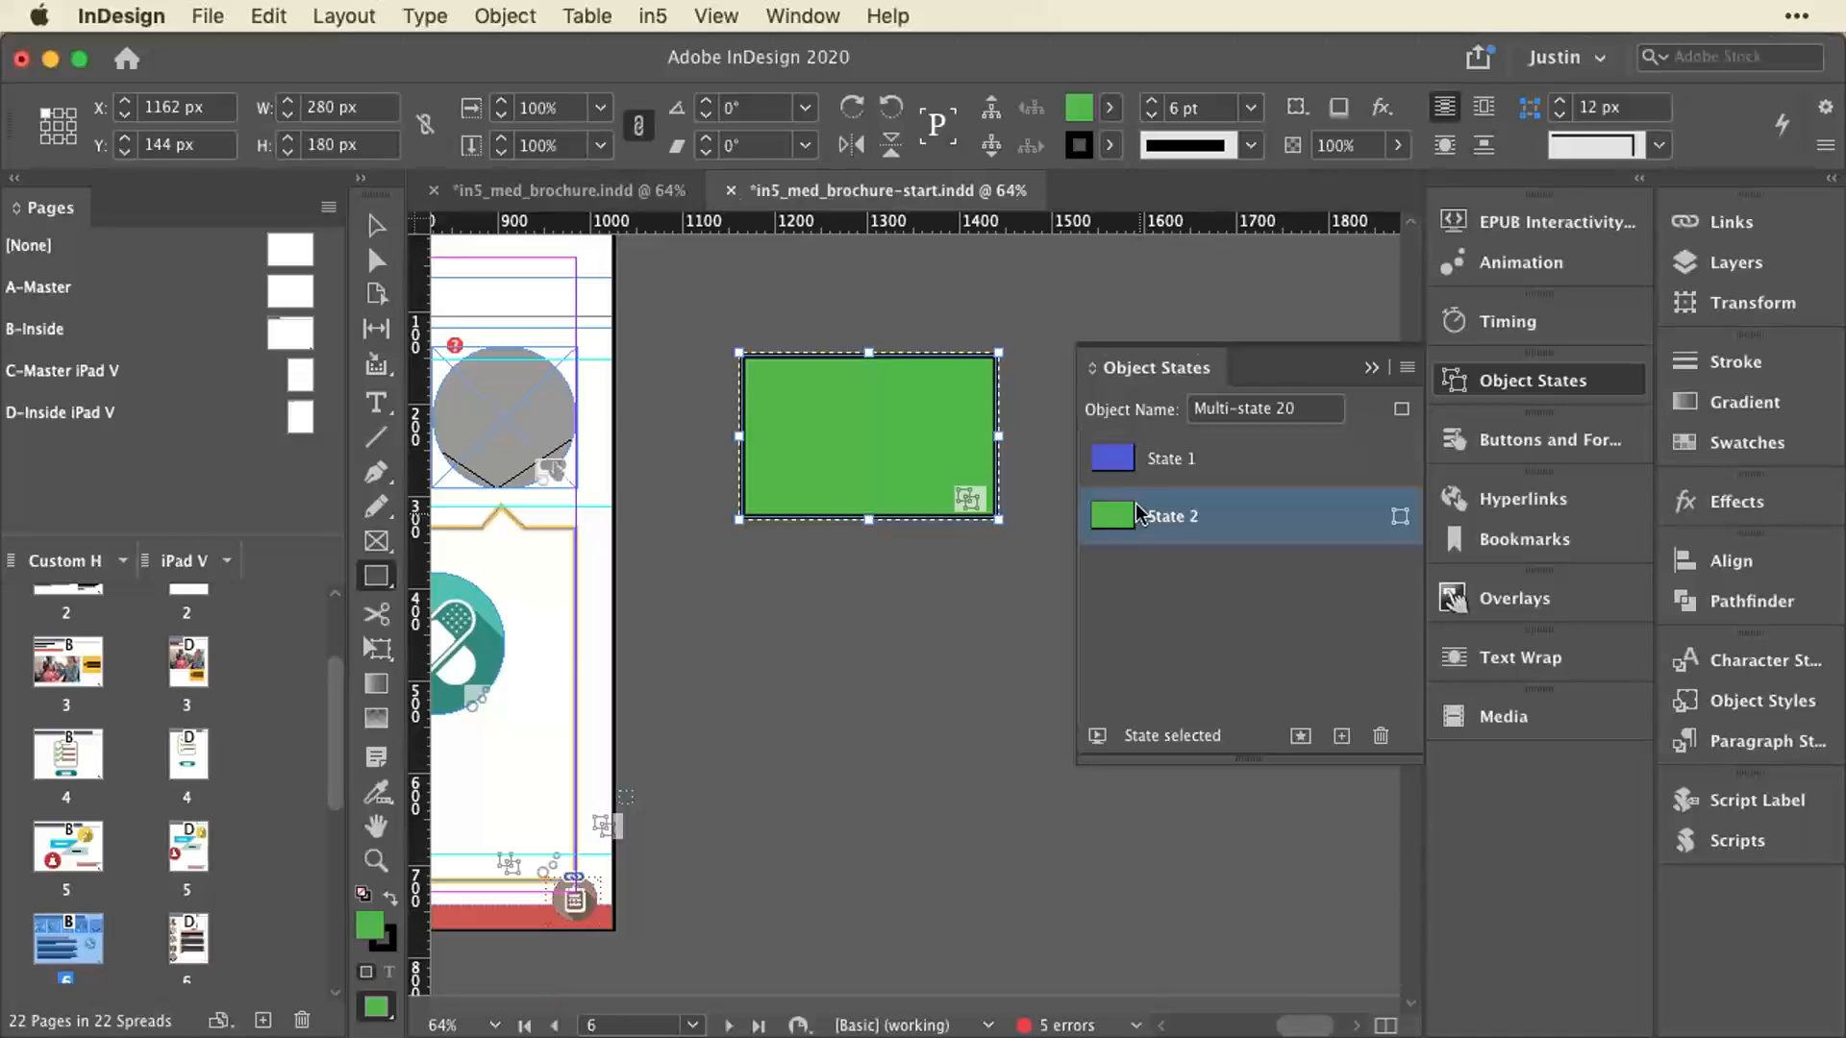
click(1144, 473)
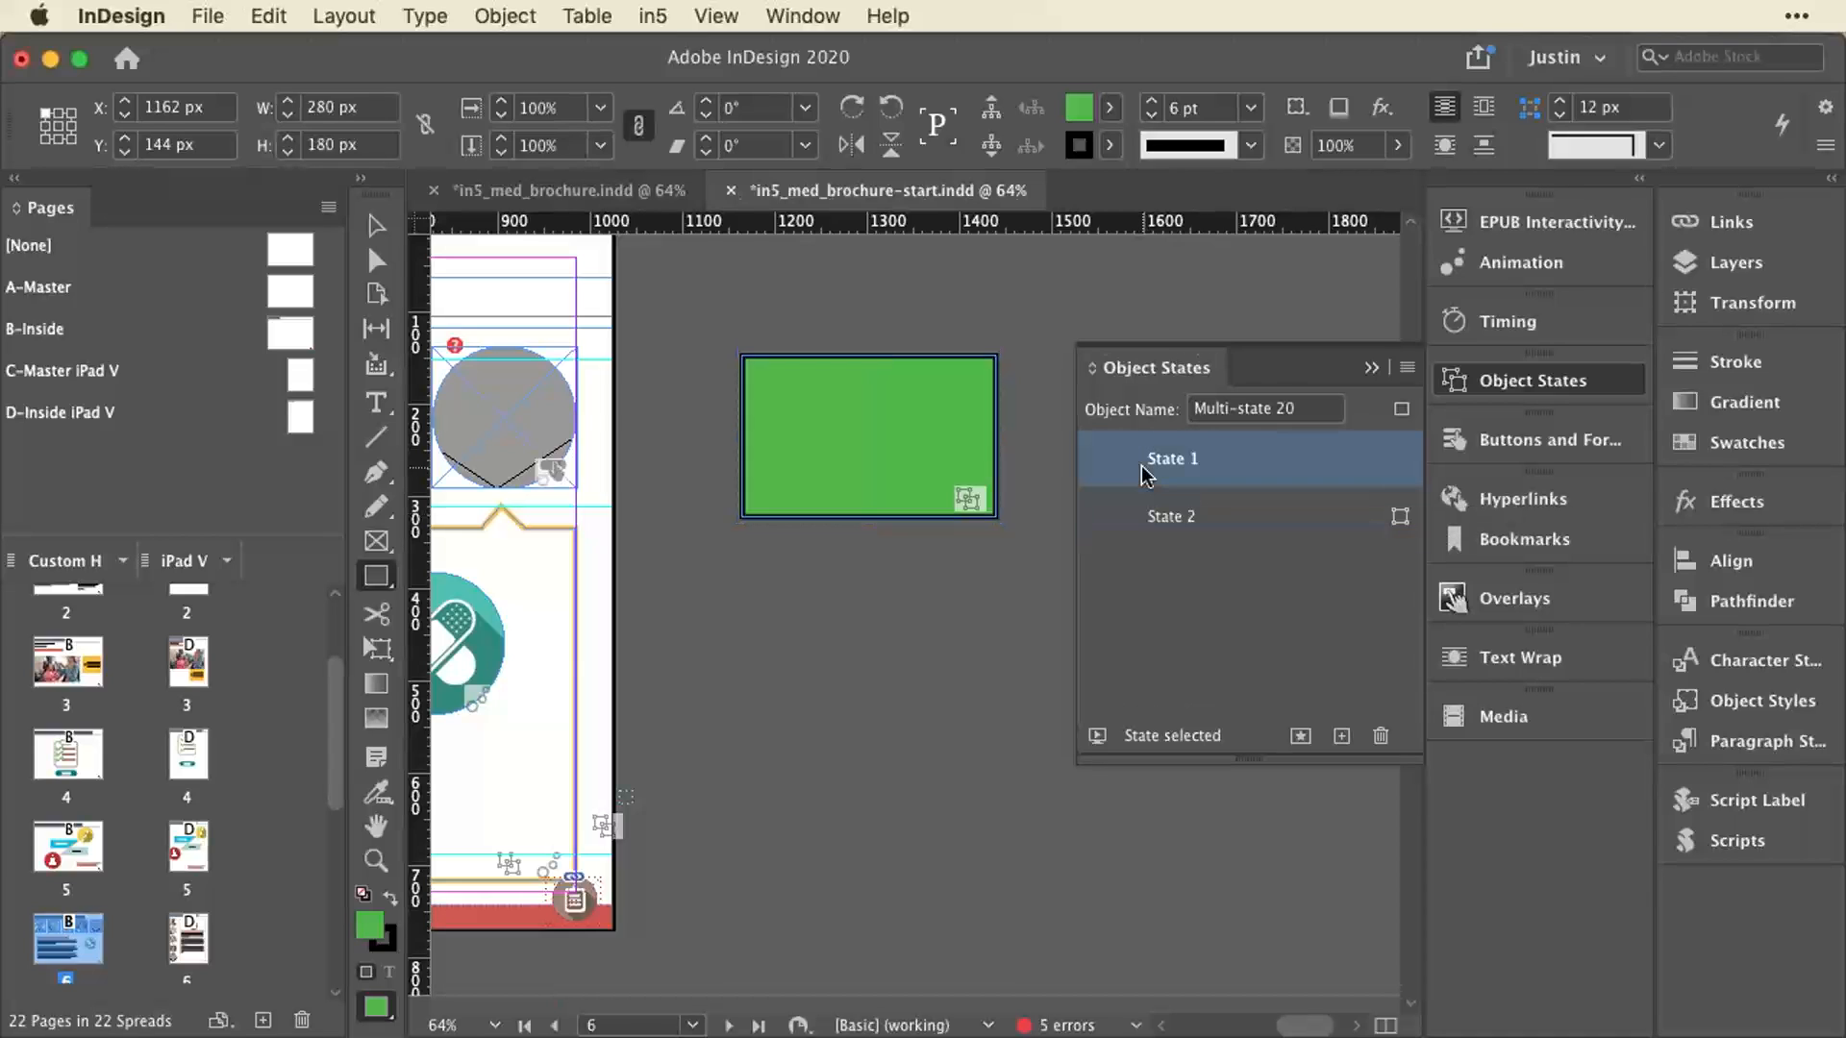
click(1143, 516)
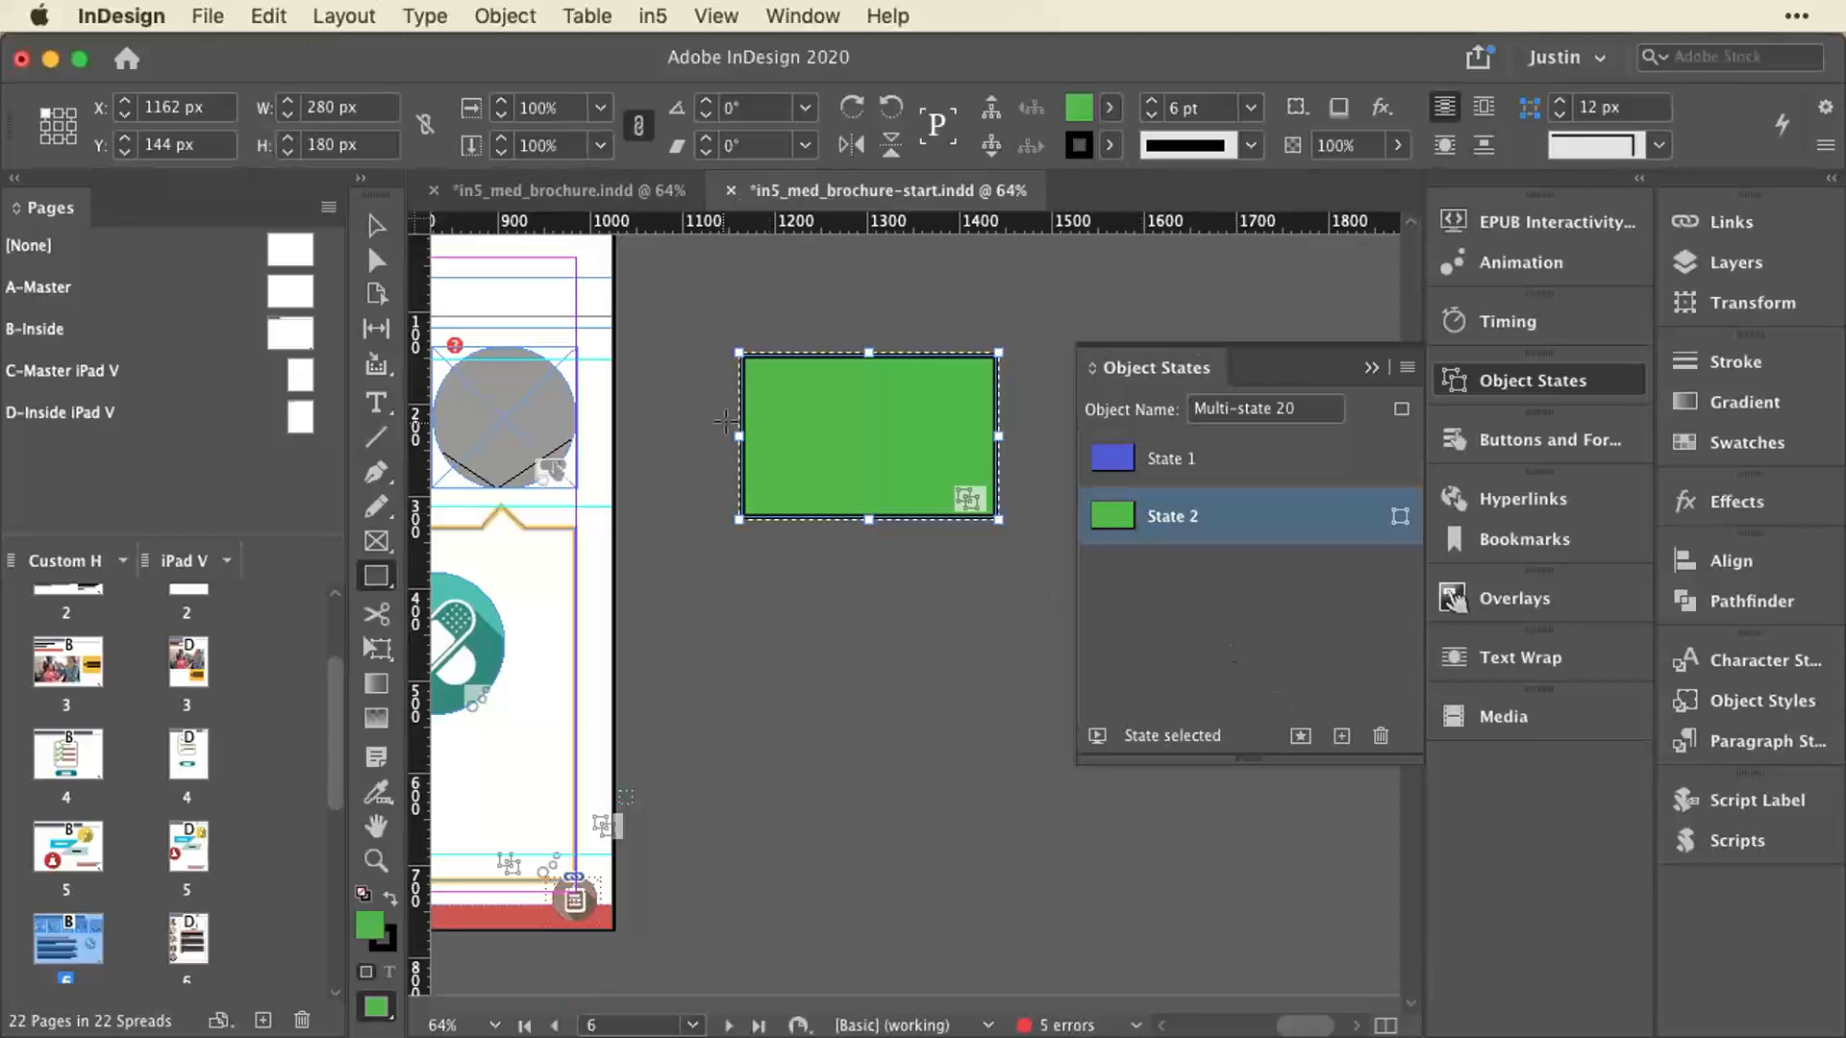
Delete both colour versions of the sample multi-state rectangle from the pasteboard and return to page 6.
key(v)
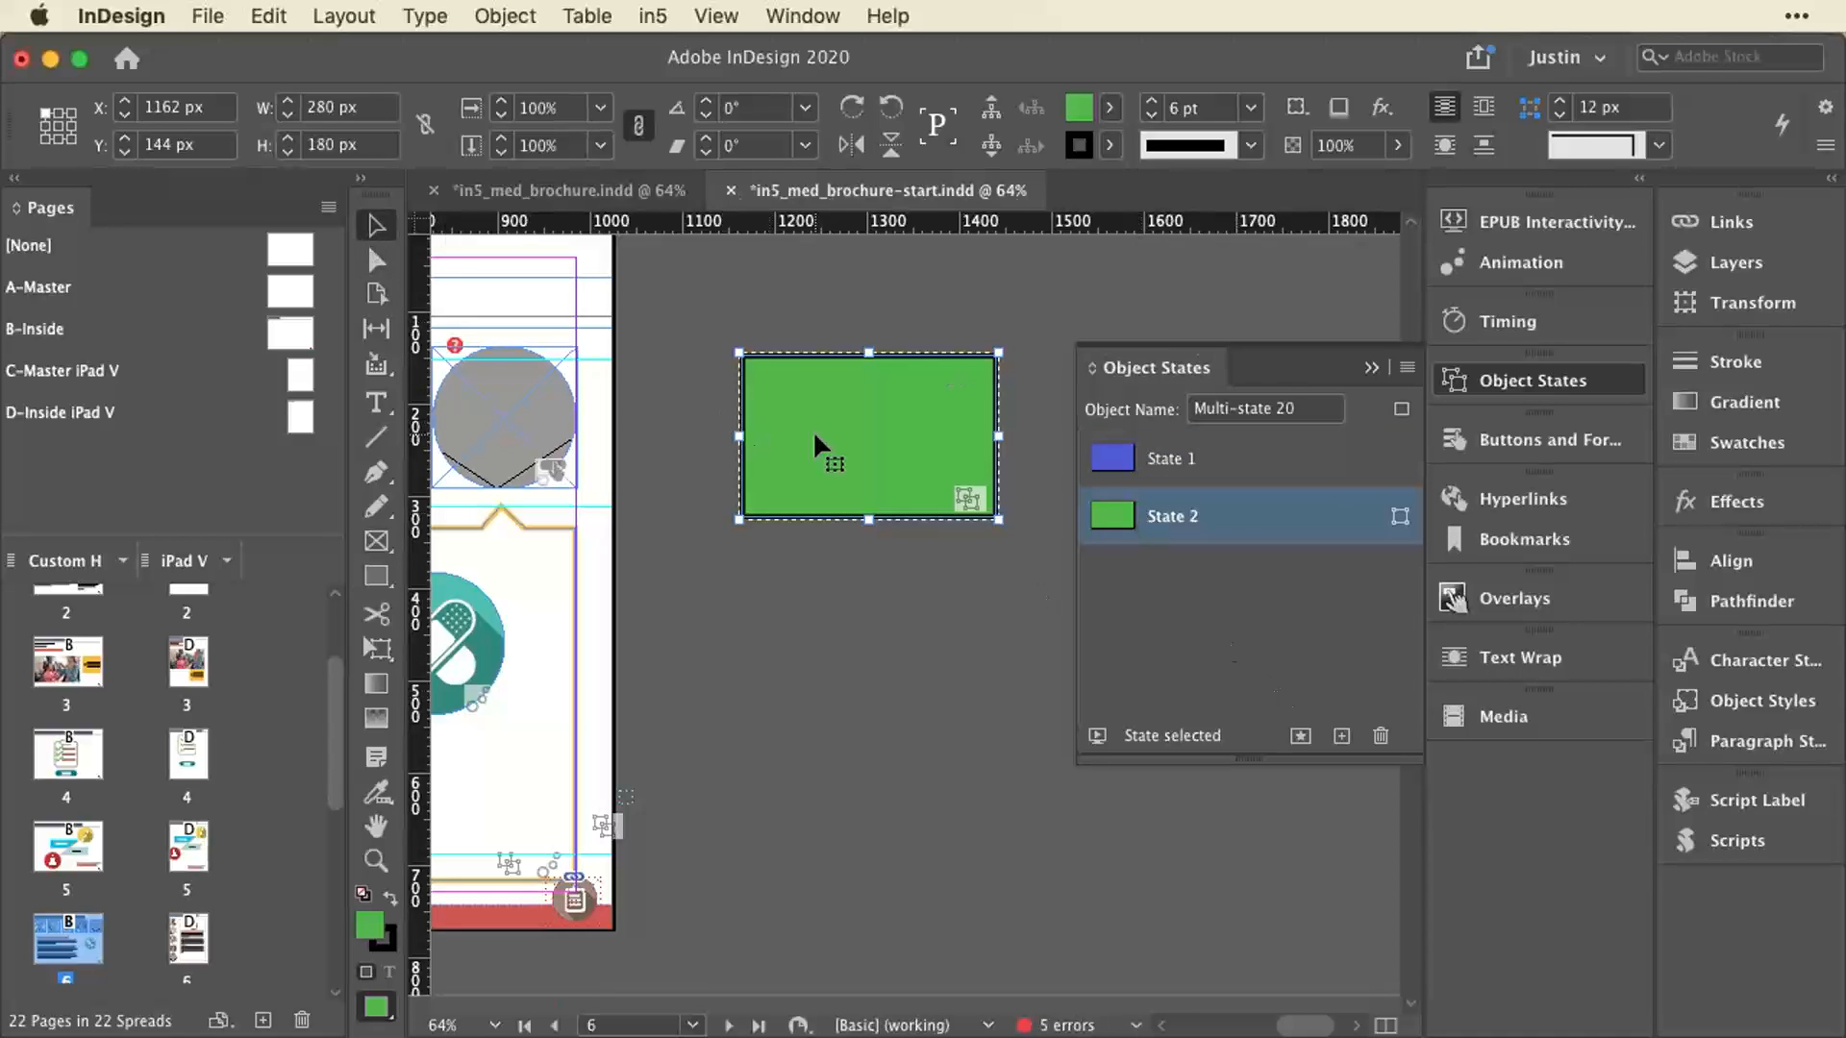
key(Delete)
click(1182, 603)
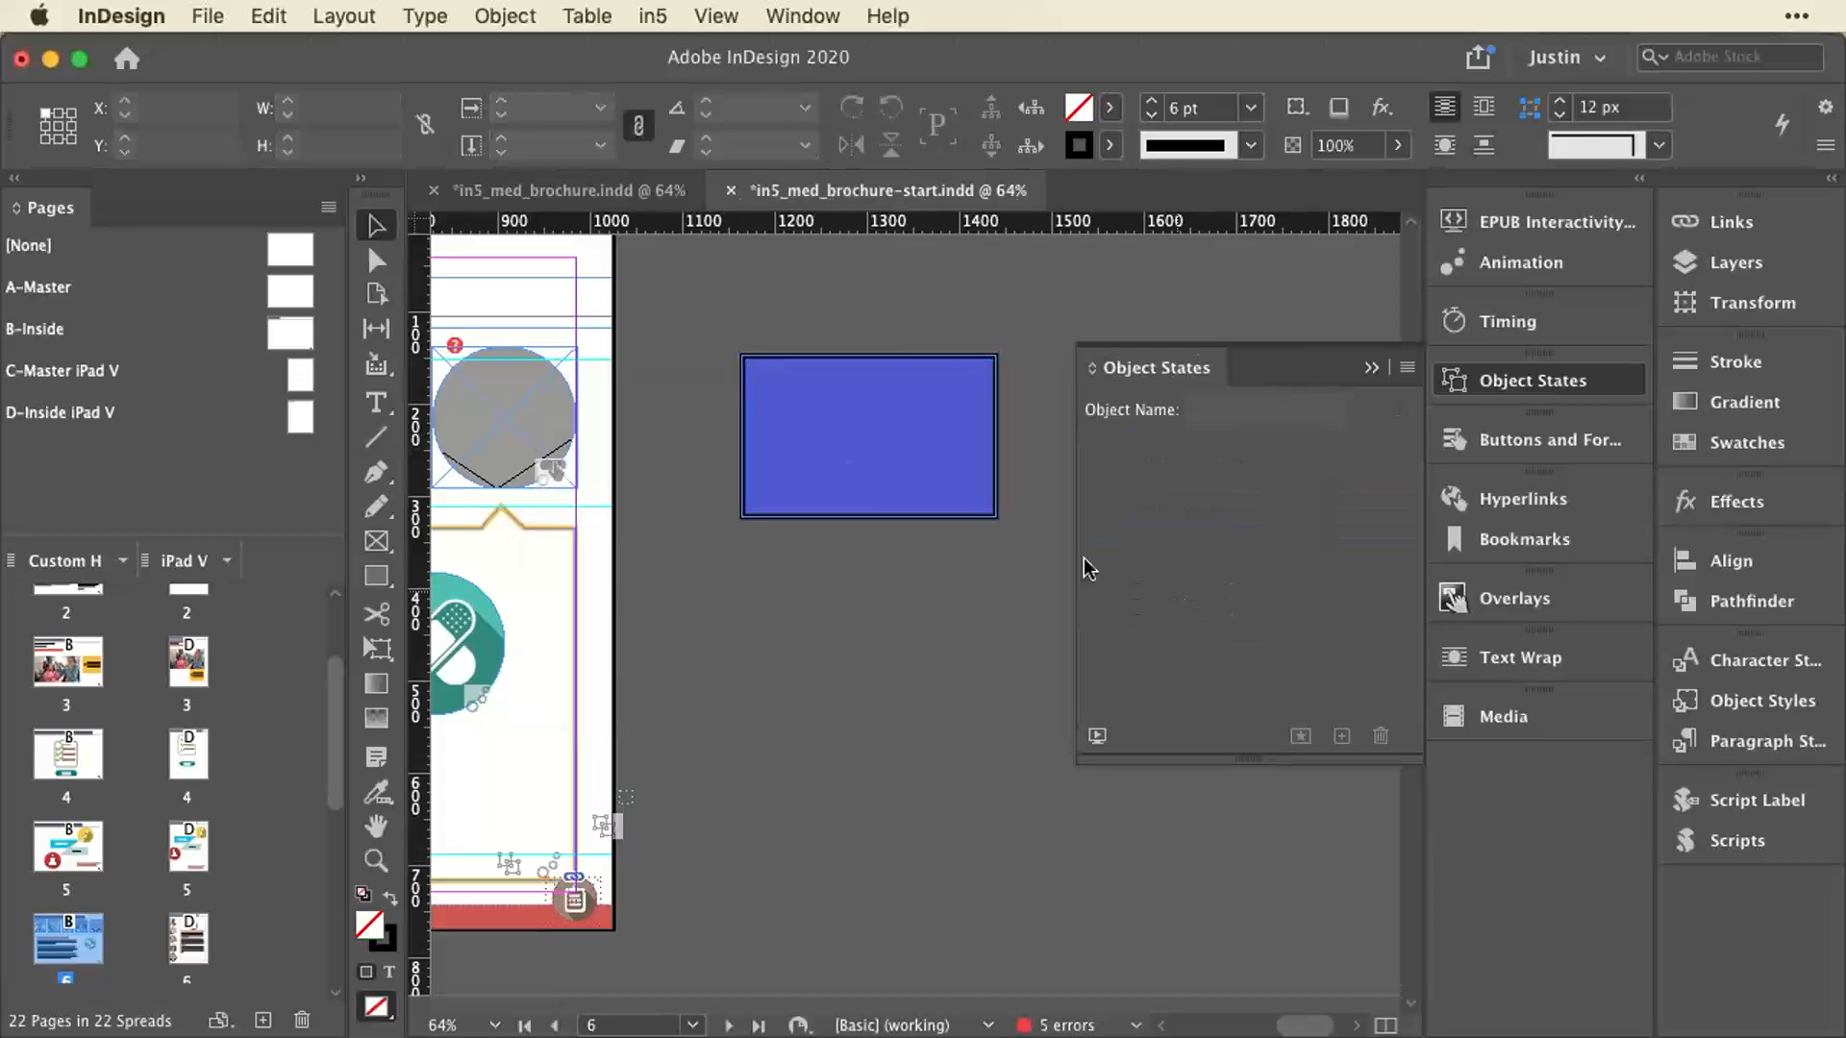
click(800, 400)
key(Delete)
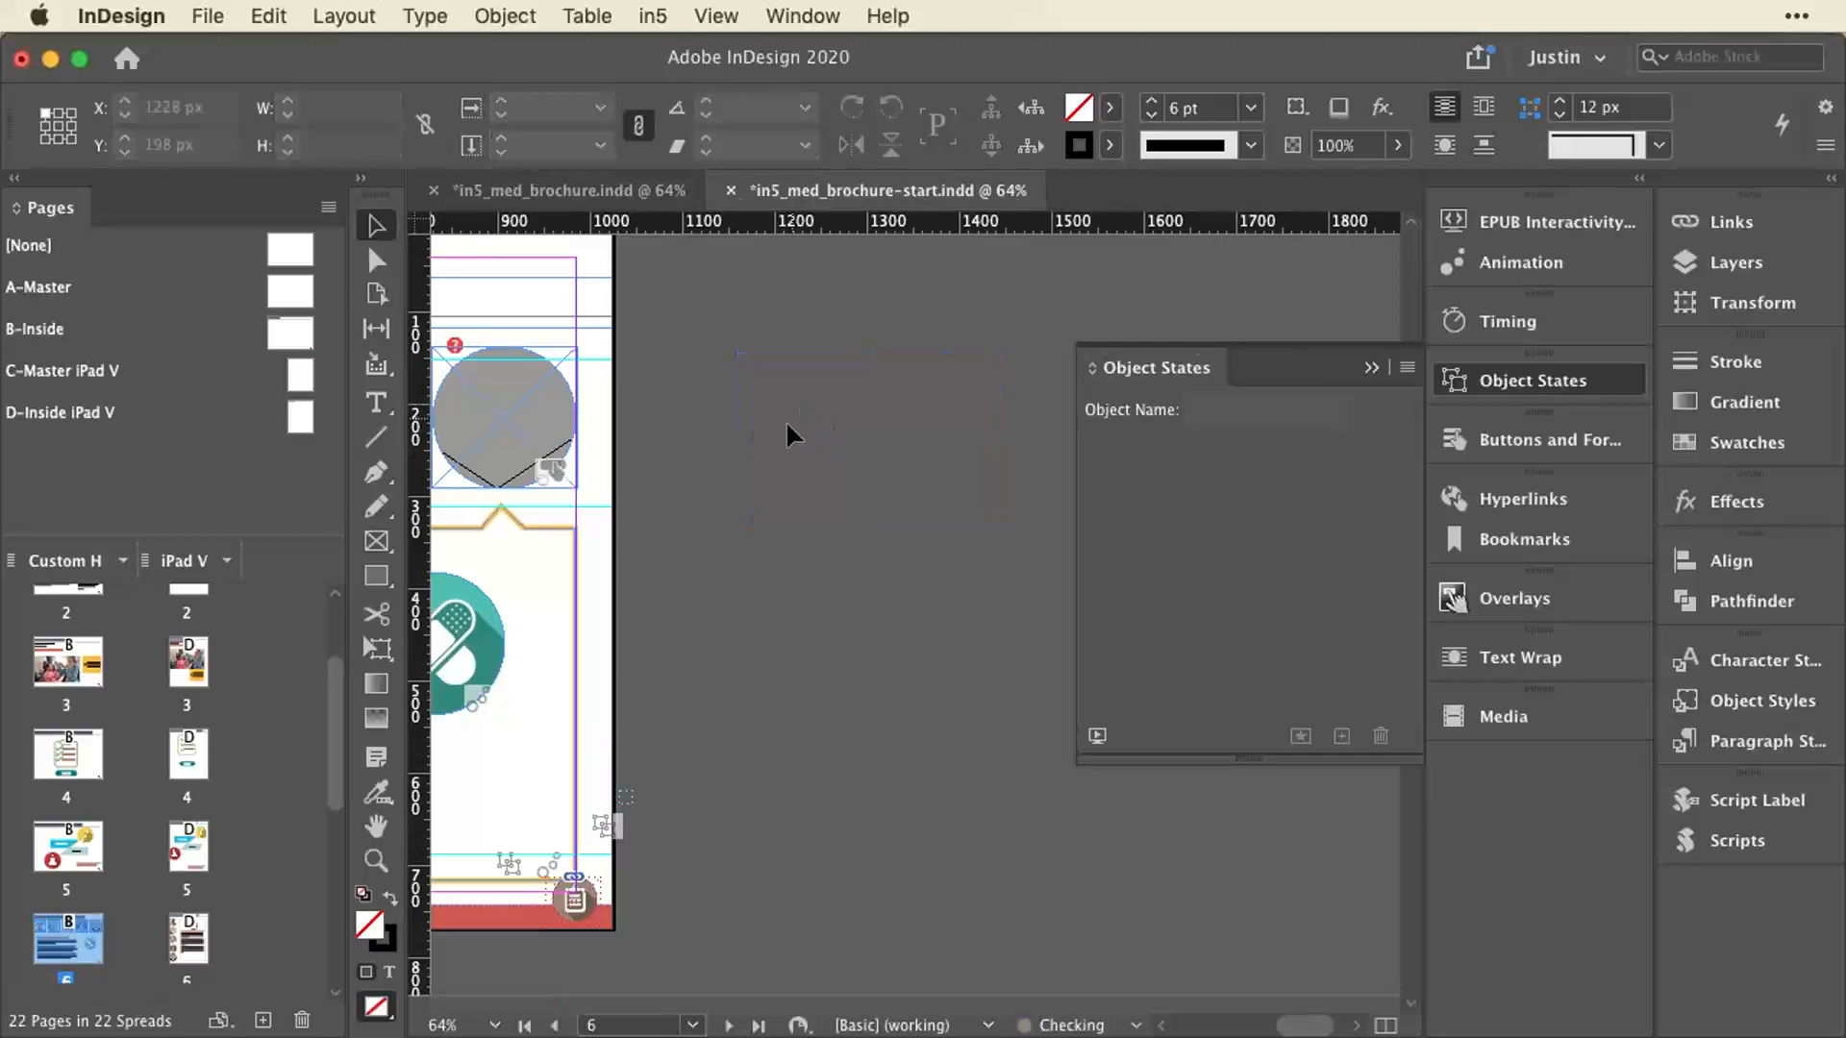
scroll(787, 419, left, 6)
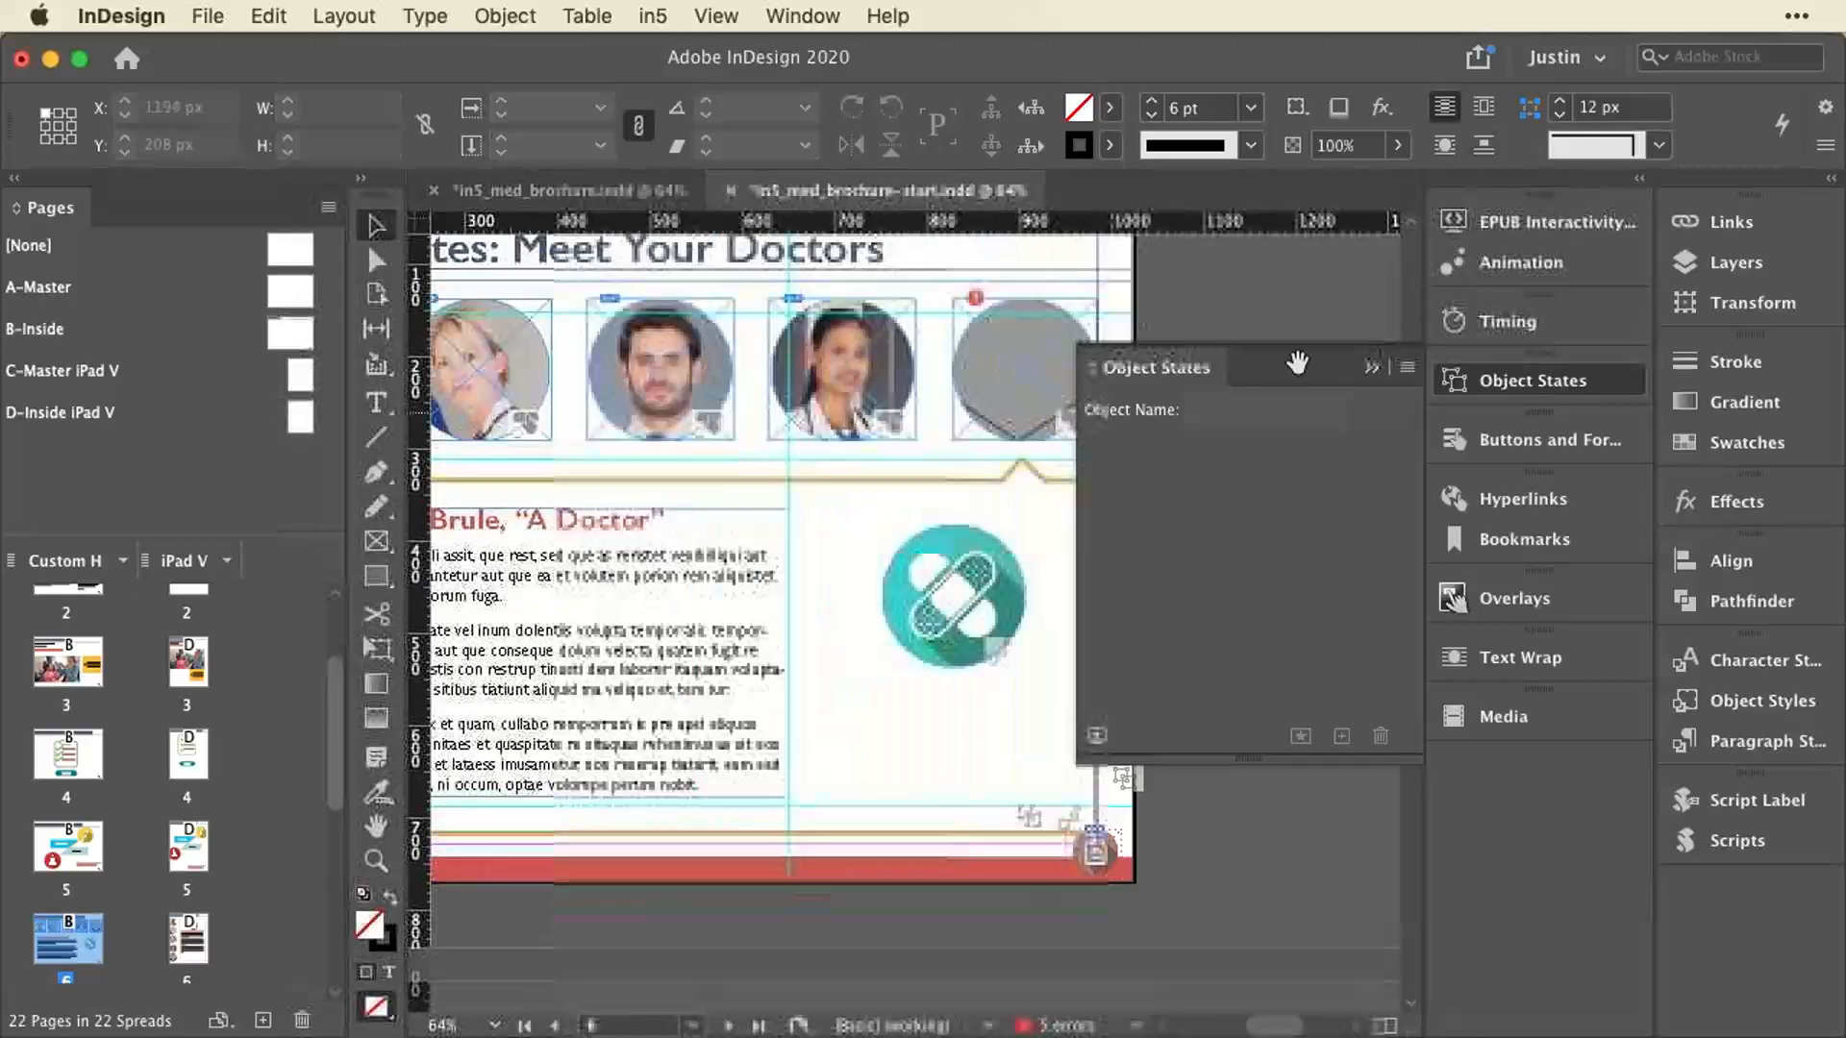
Go through the doc4, doc3, doc2 and doc1 states of the doc_info multi-state object on page 6.
click(519, 572)
scroll(673, 567, left, 4)
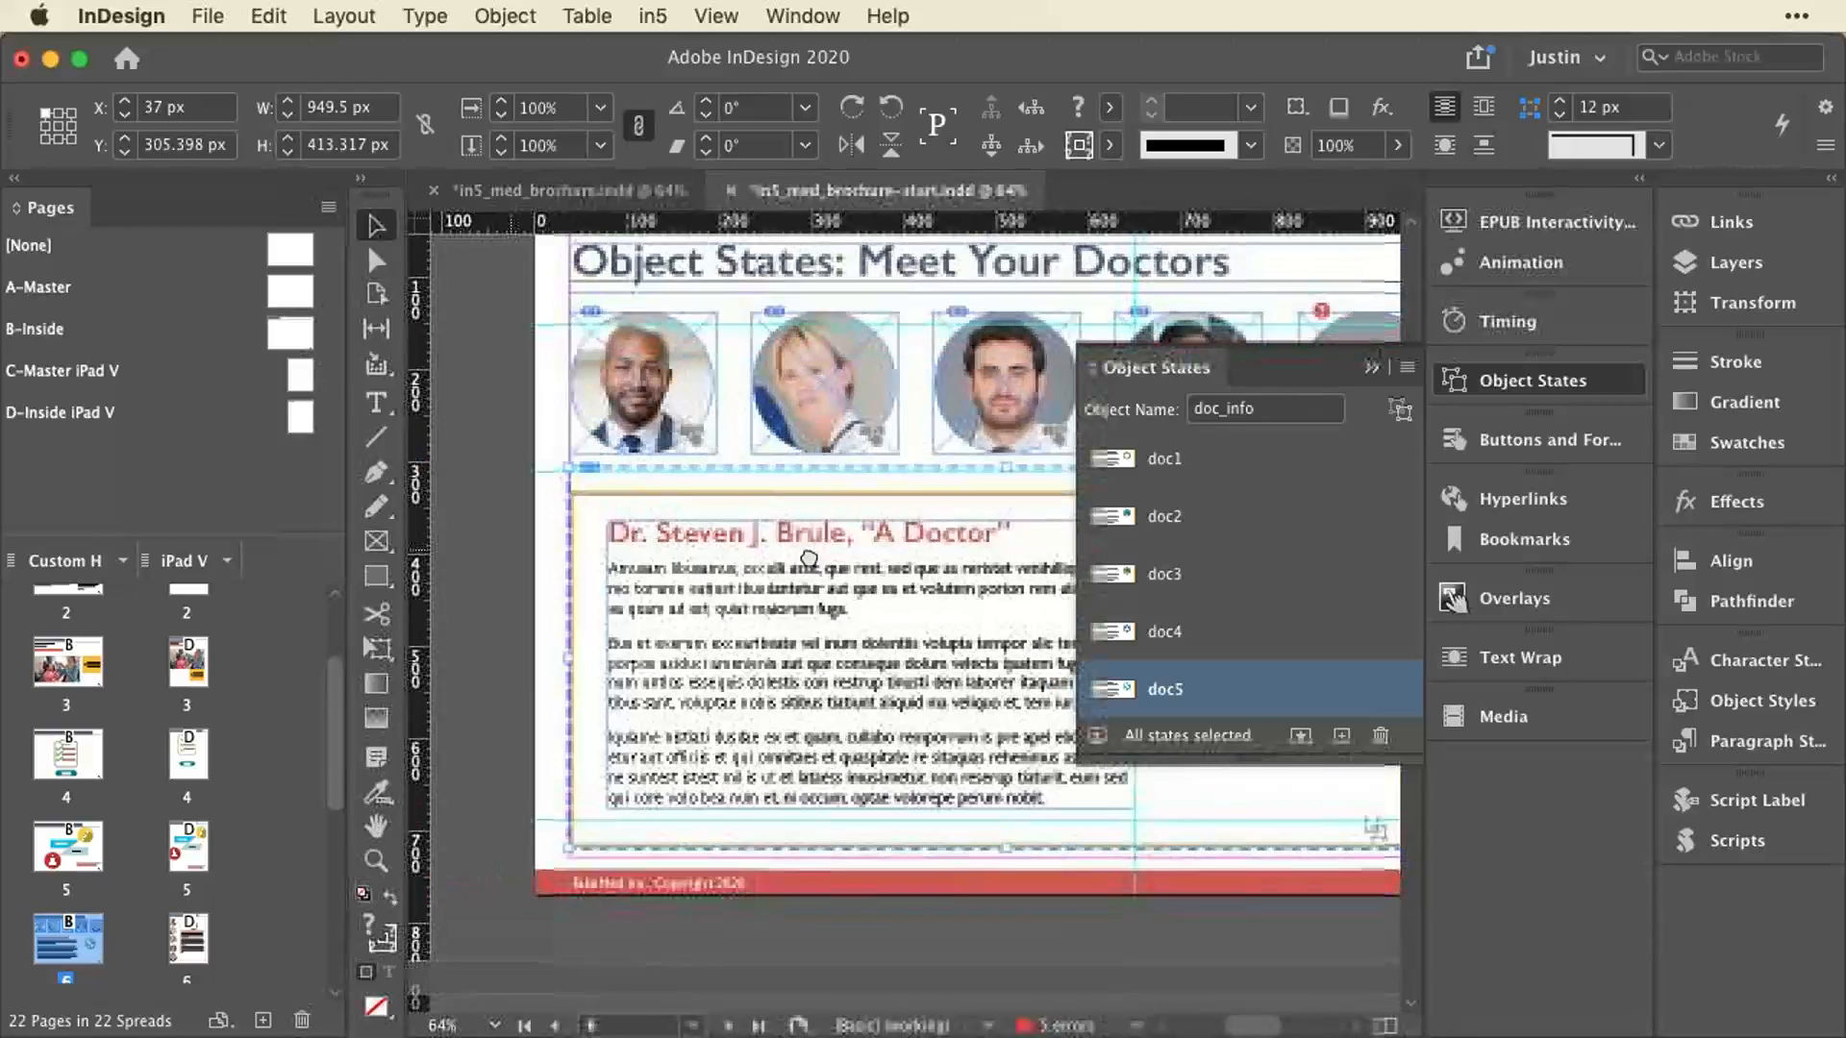
scroll(809, 558, right, 2)
click(1202, 632)
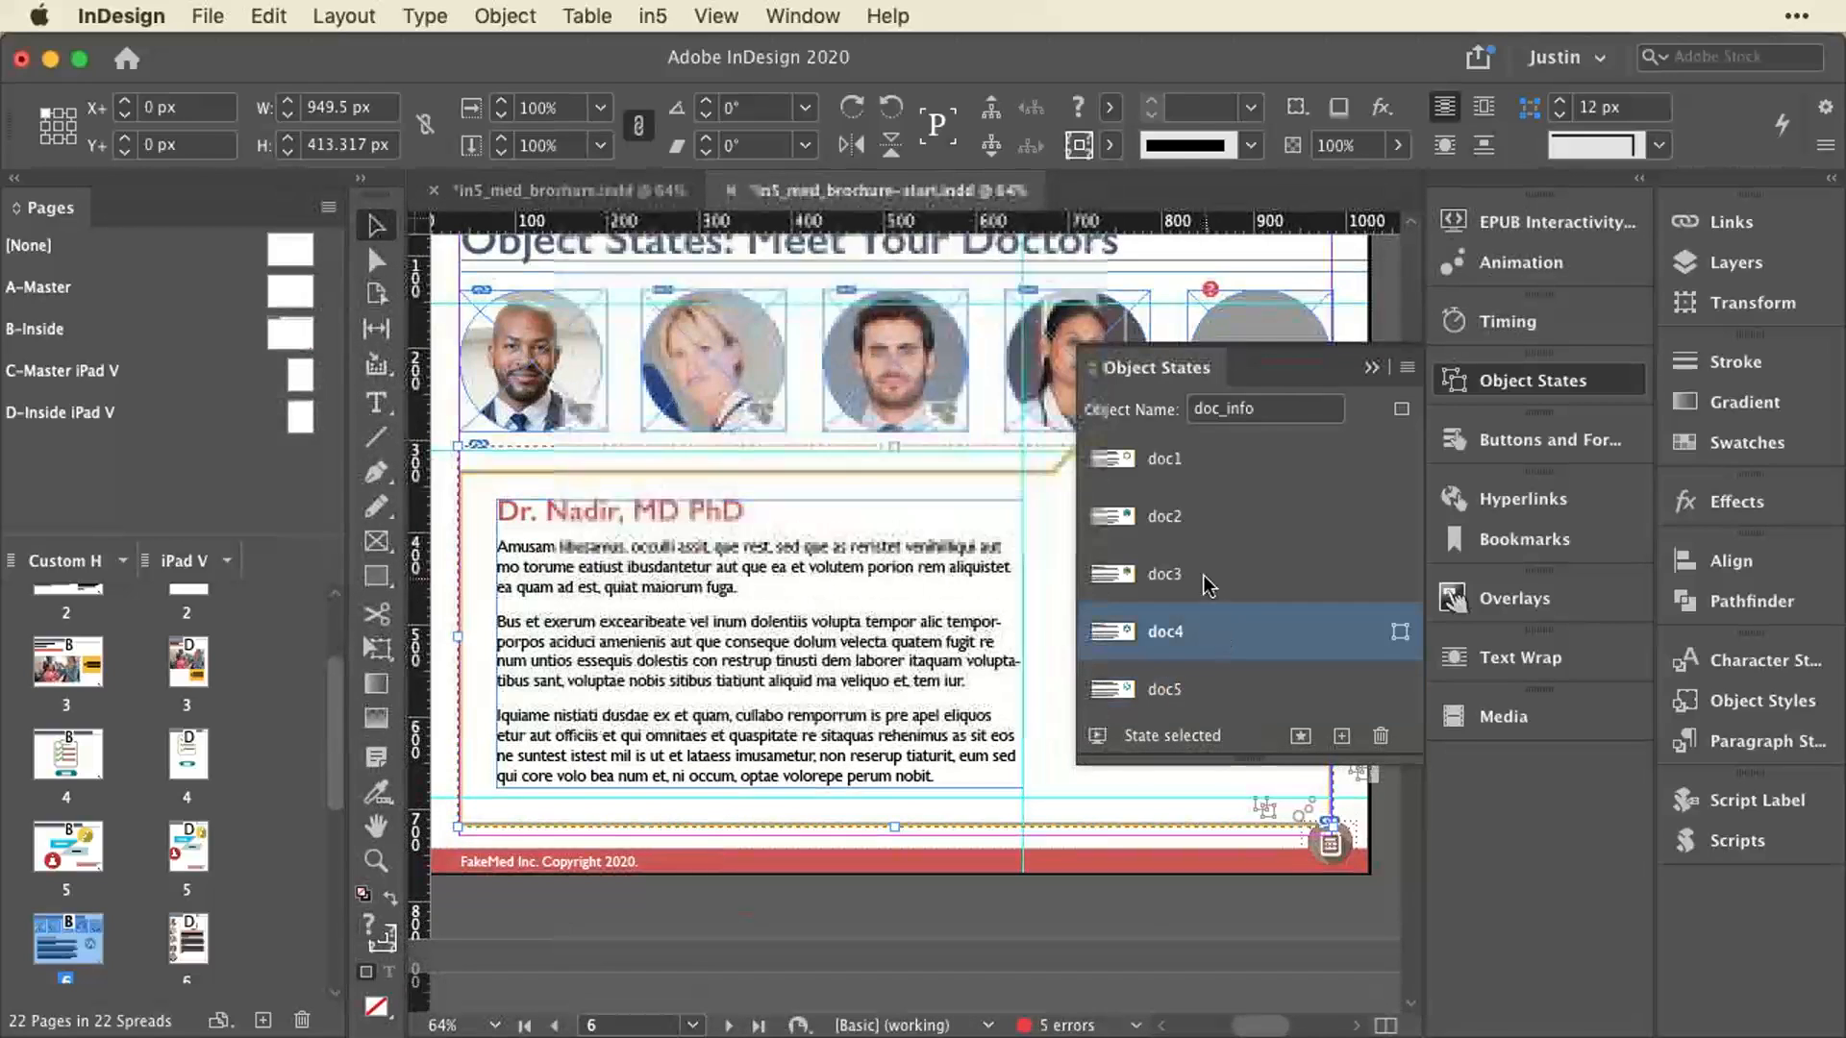
click(1203, 576)
click(1199, 519)
click(1185, 460)
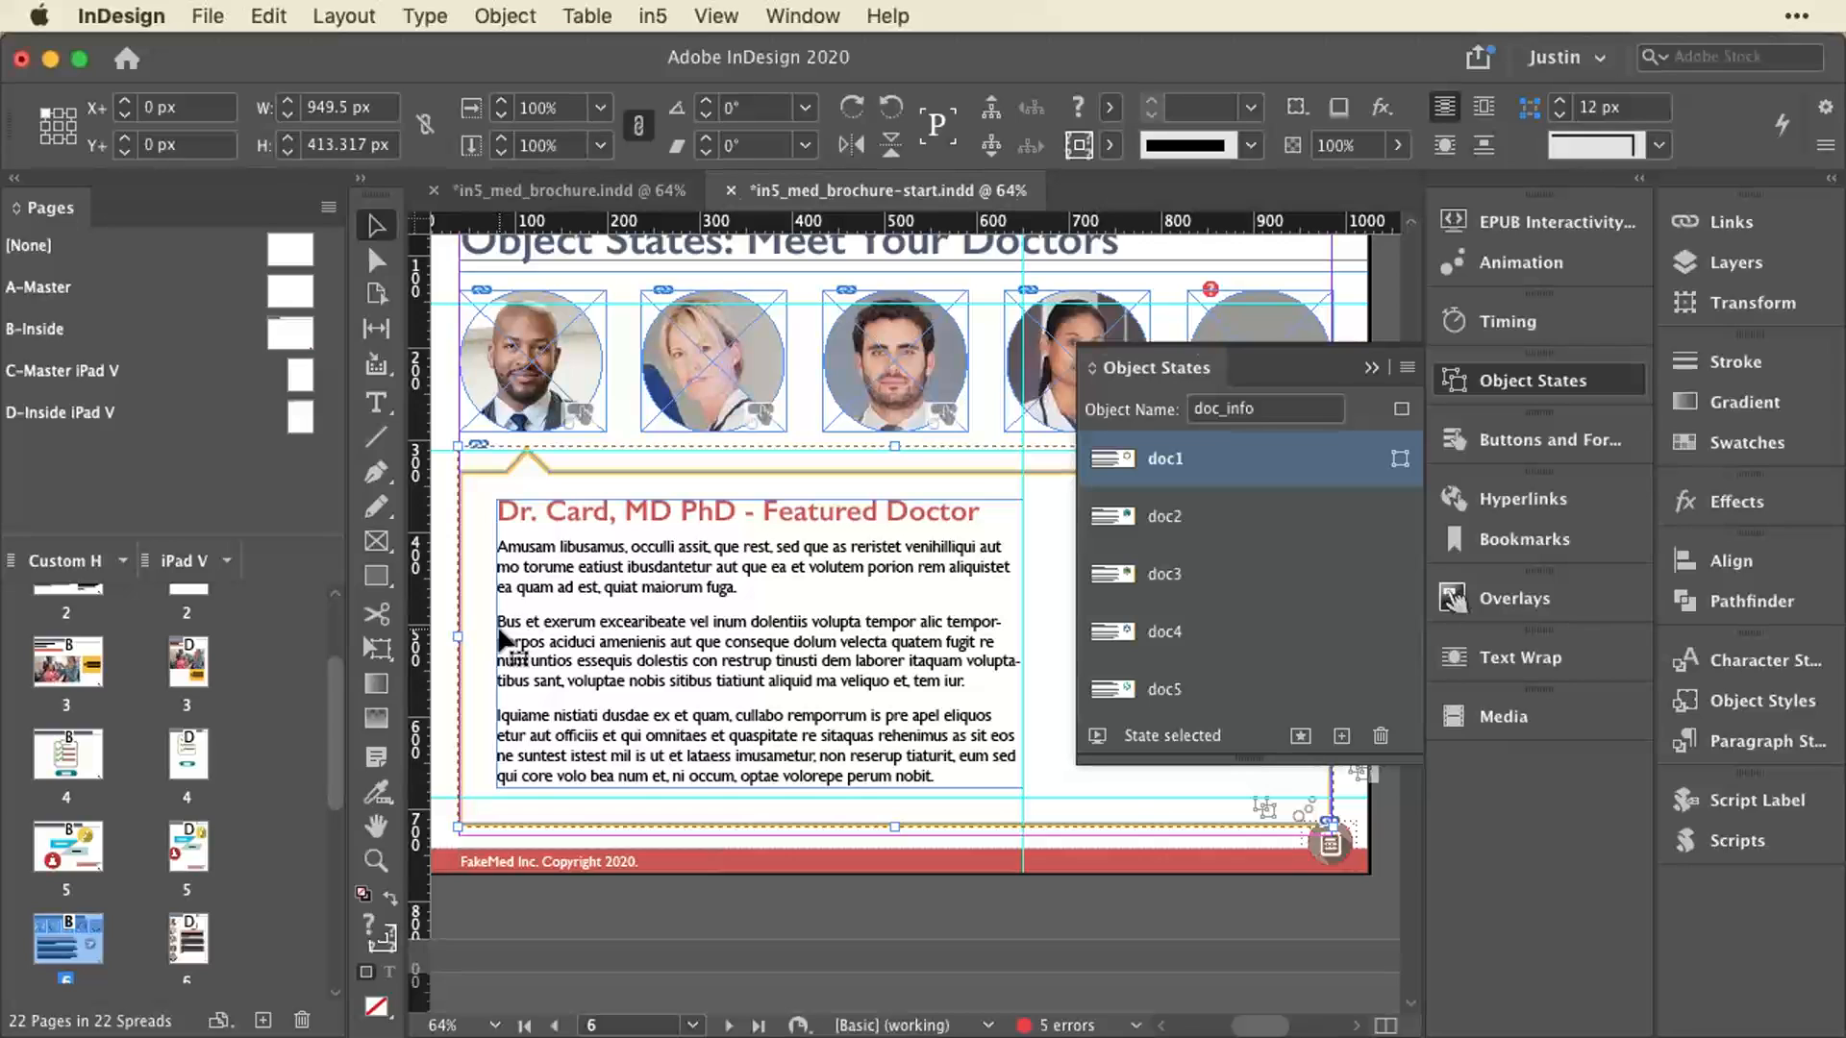
Enter the biography text frame nested in the doc1 state, then exit text editing with the frame selected.
scroll(504, 640, down, 1)
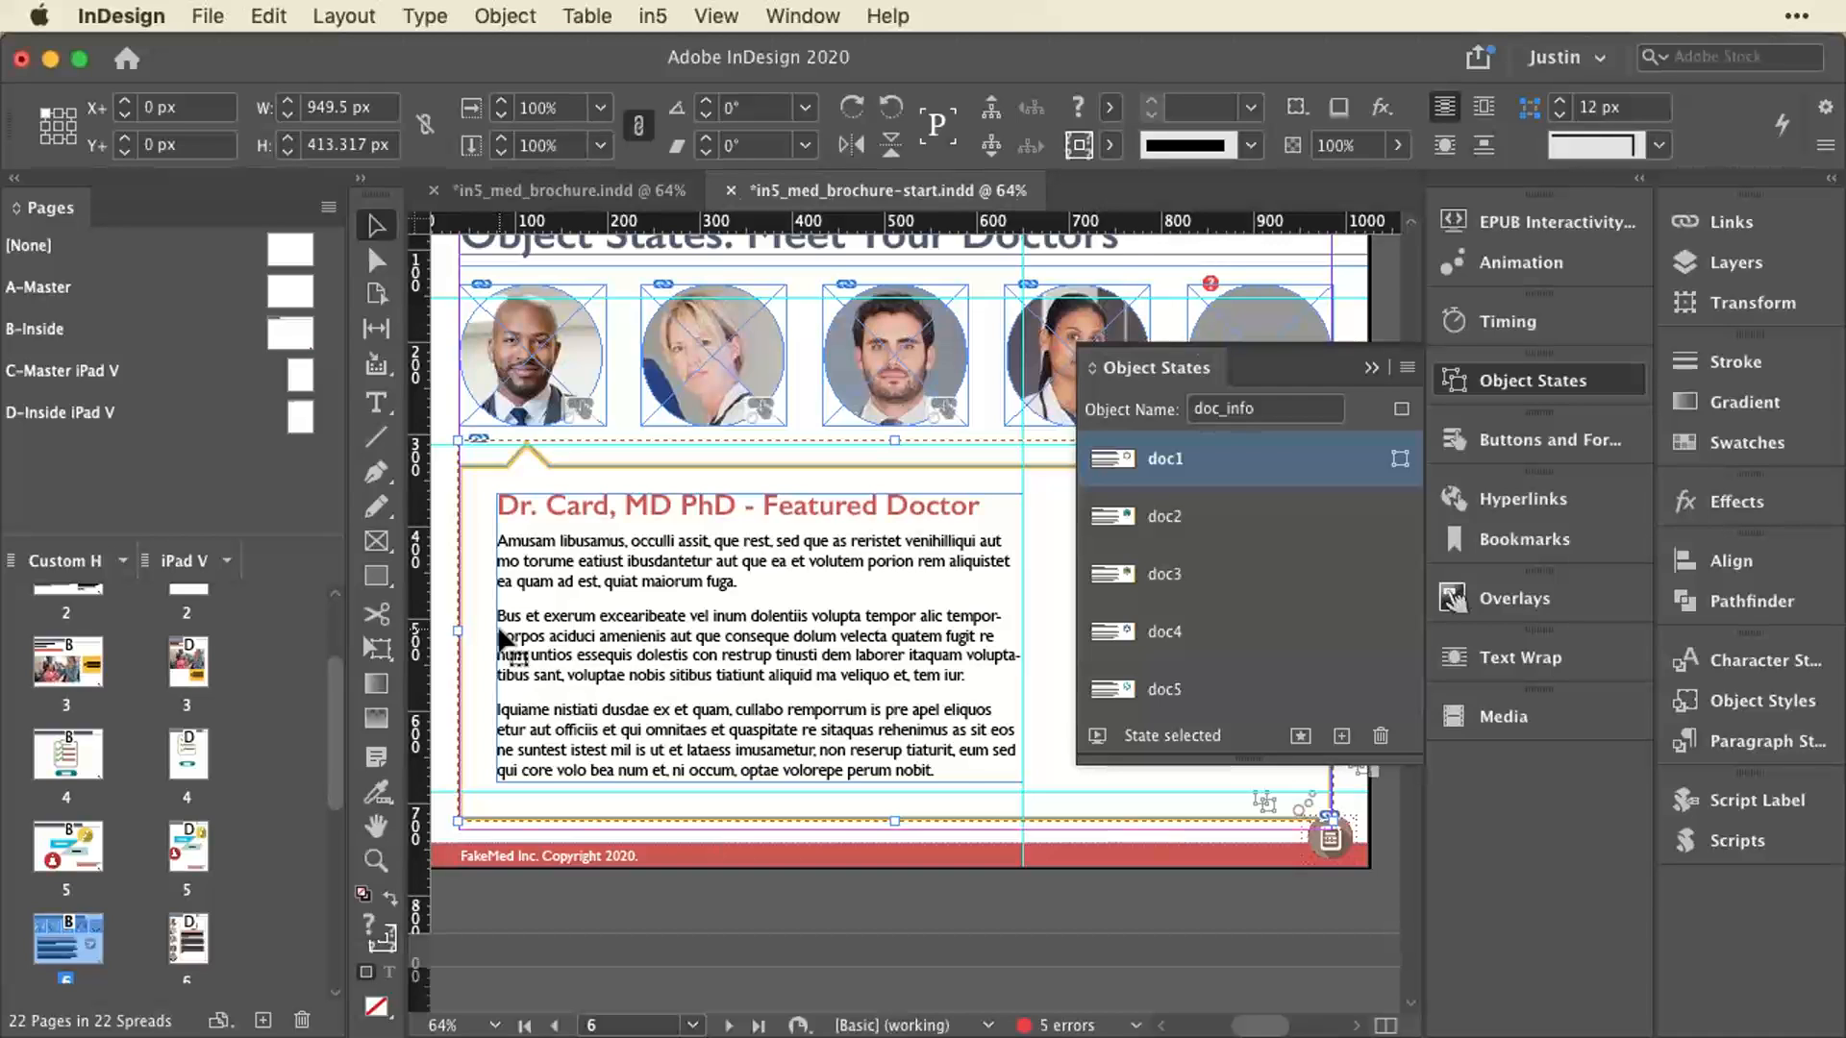
double_click(721, 570)
double_click(579, 580)
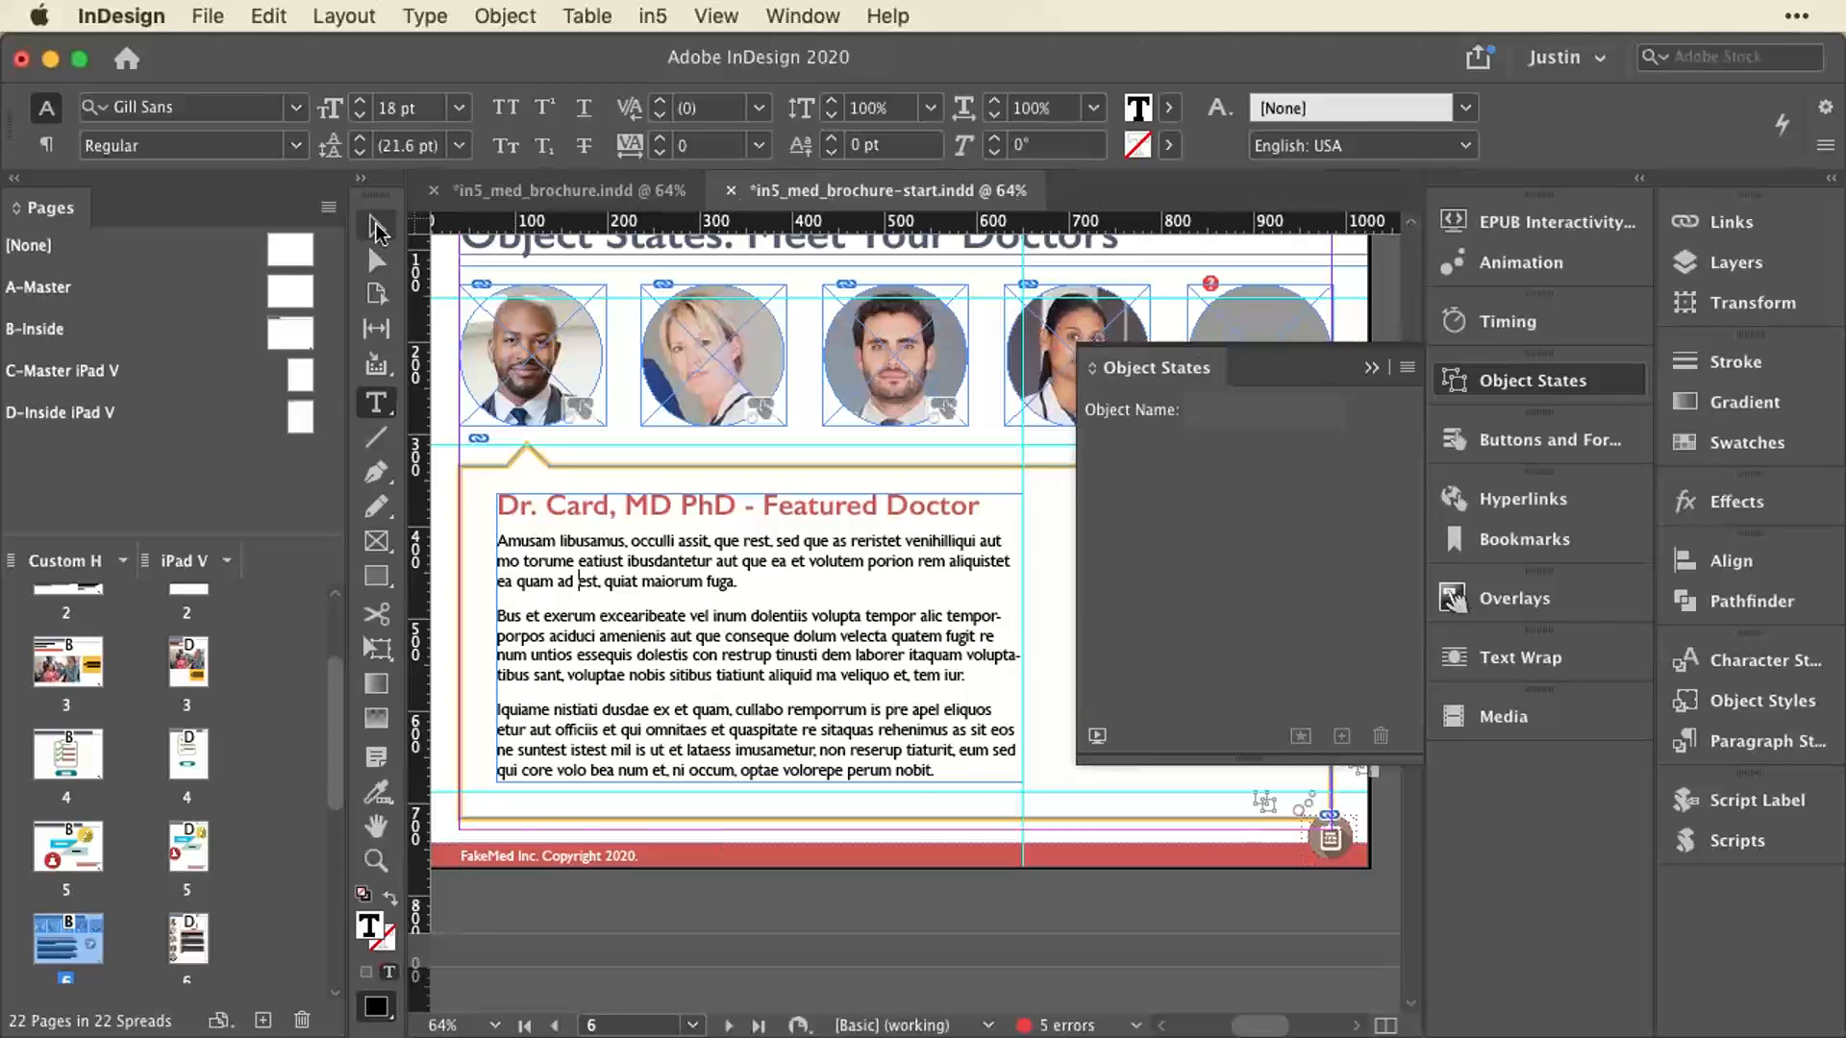
key(Escape)
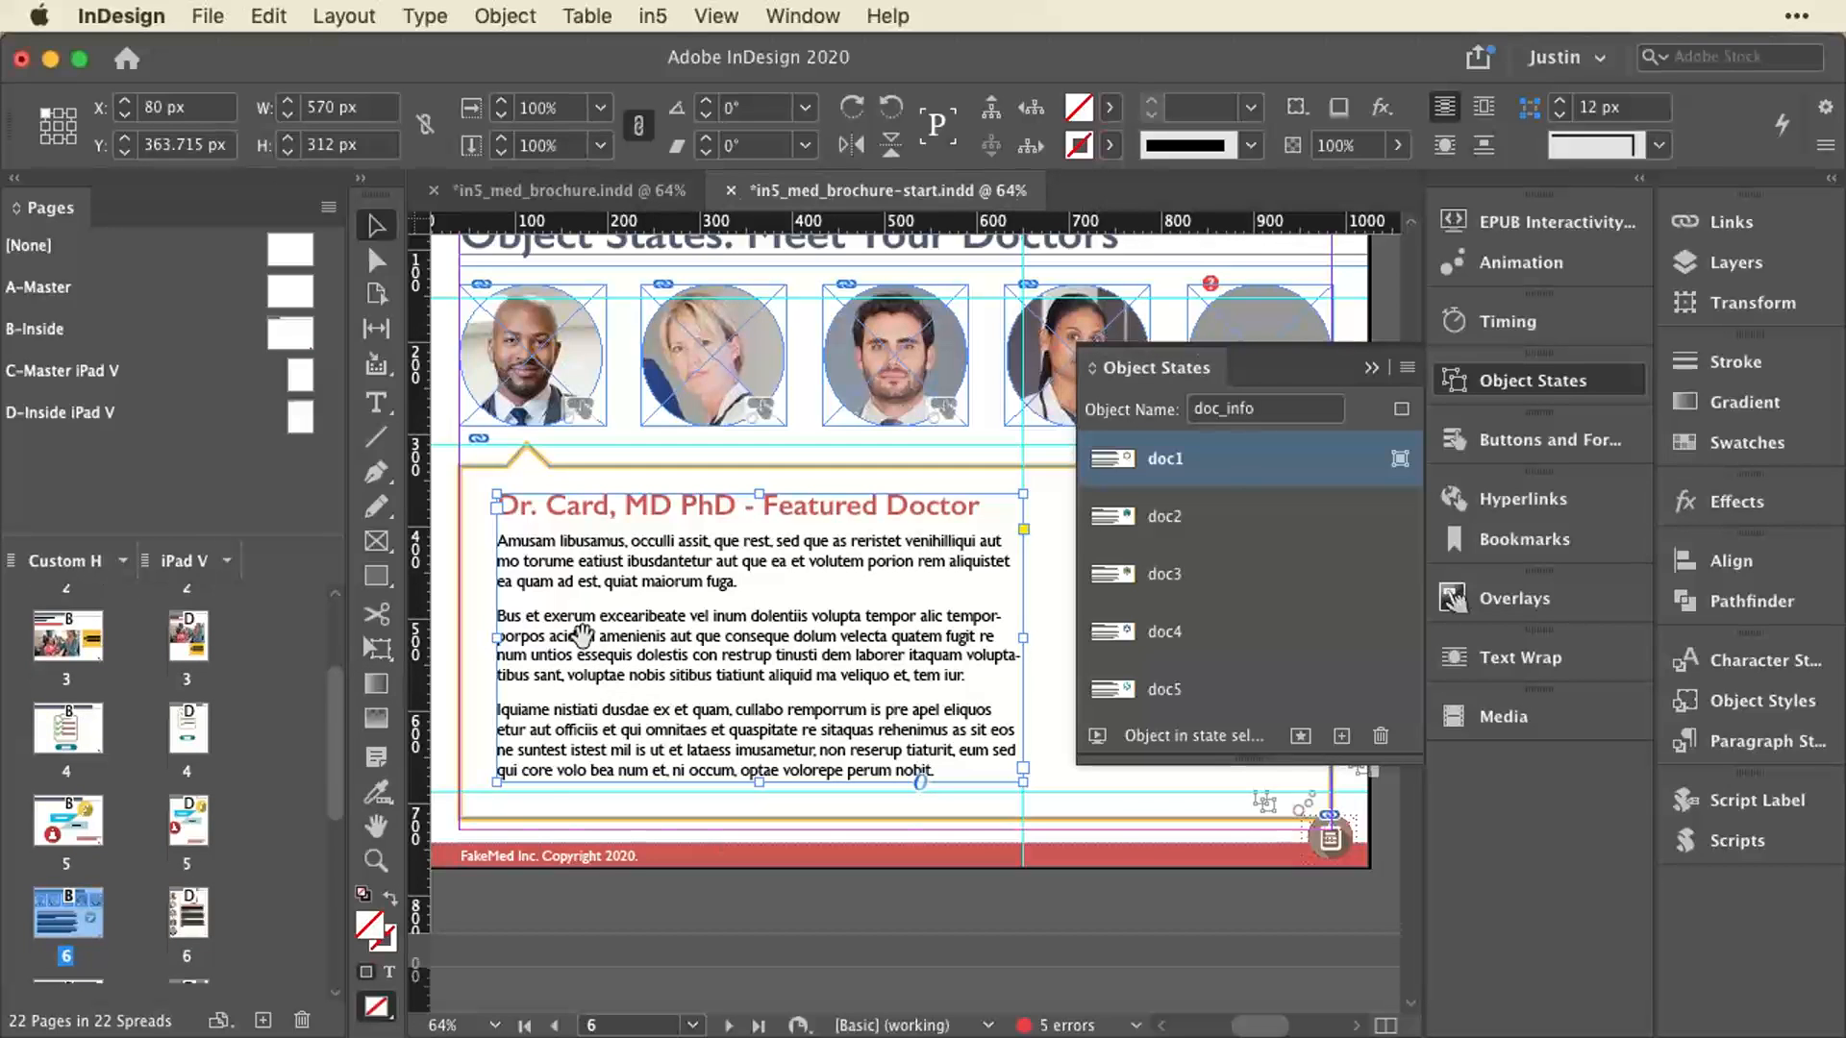
Go to page 7 of the Custom H layout and select the first doctor's flip card.
scroll(67, 817, down, 5)
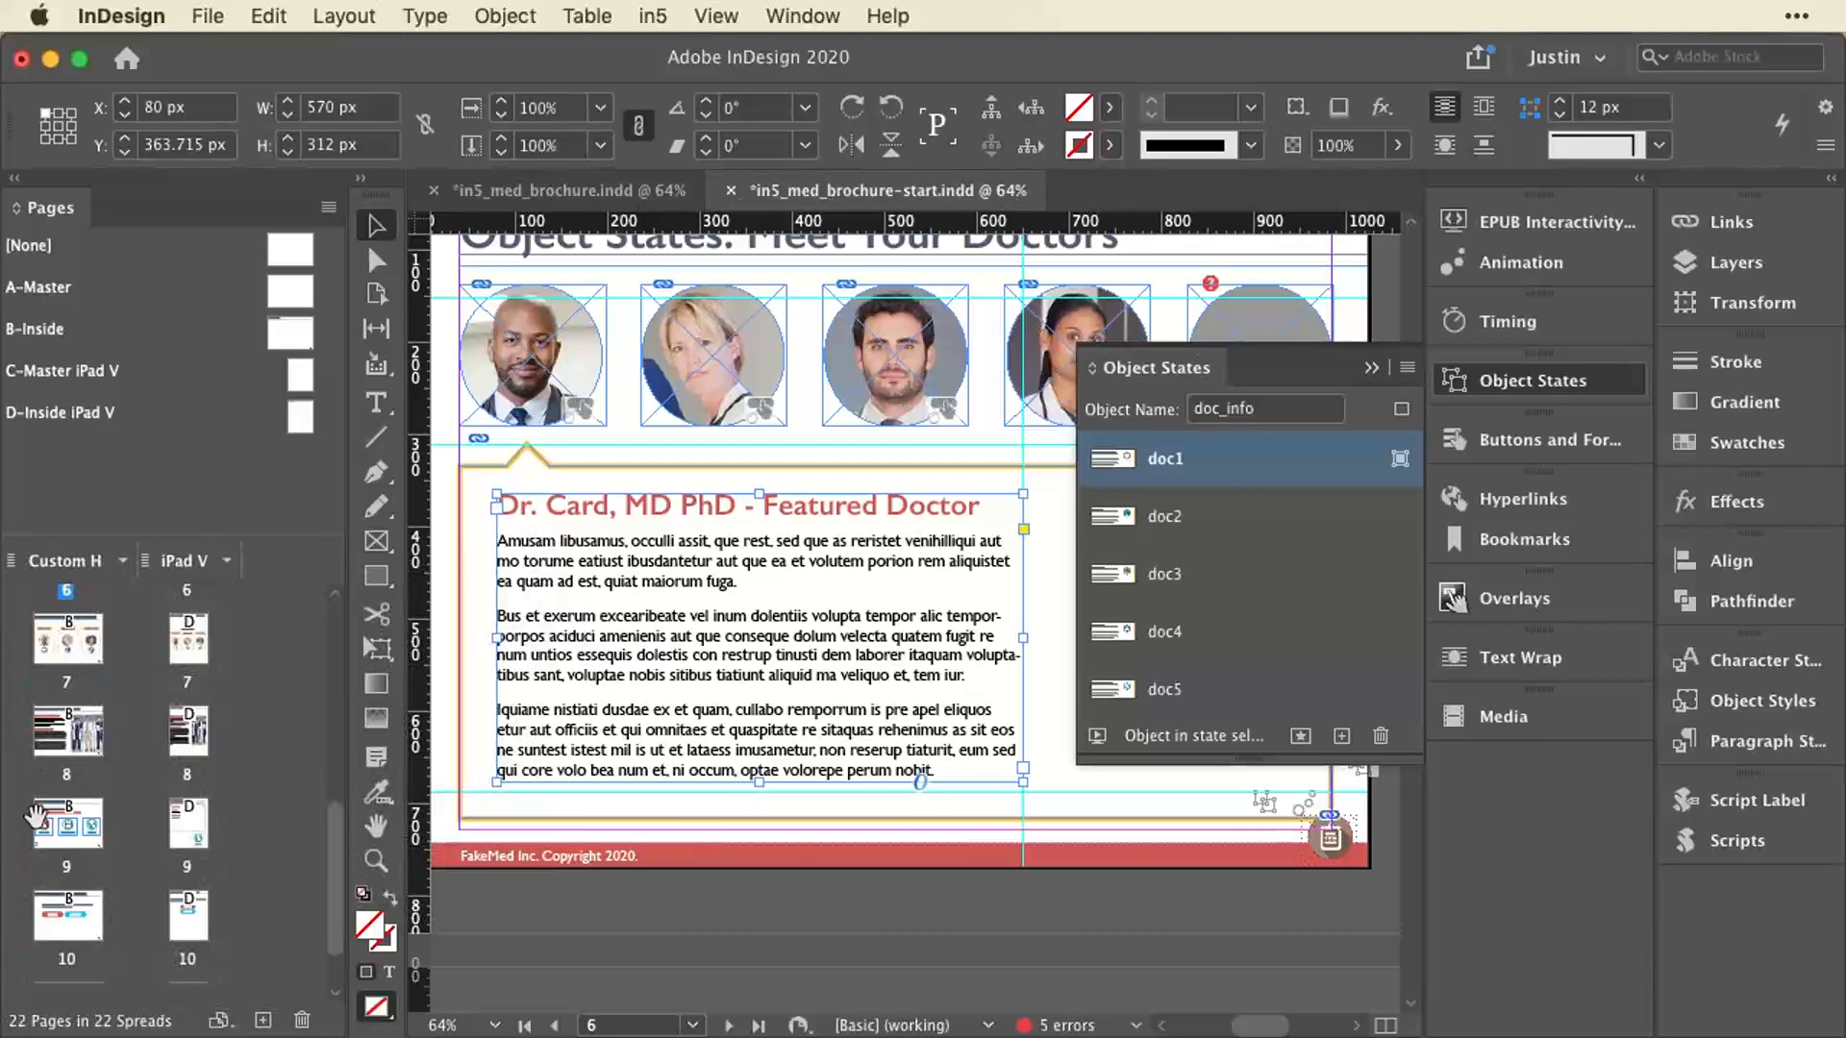
double_click(67, 639)
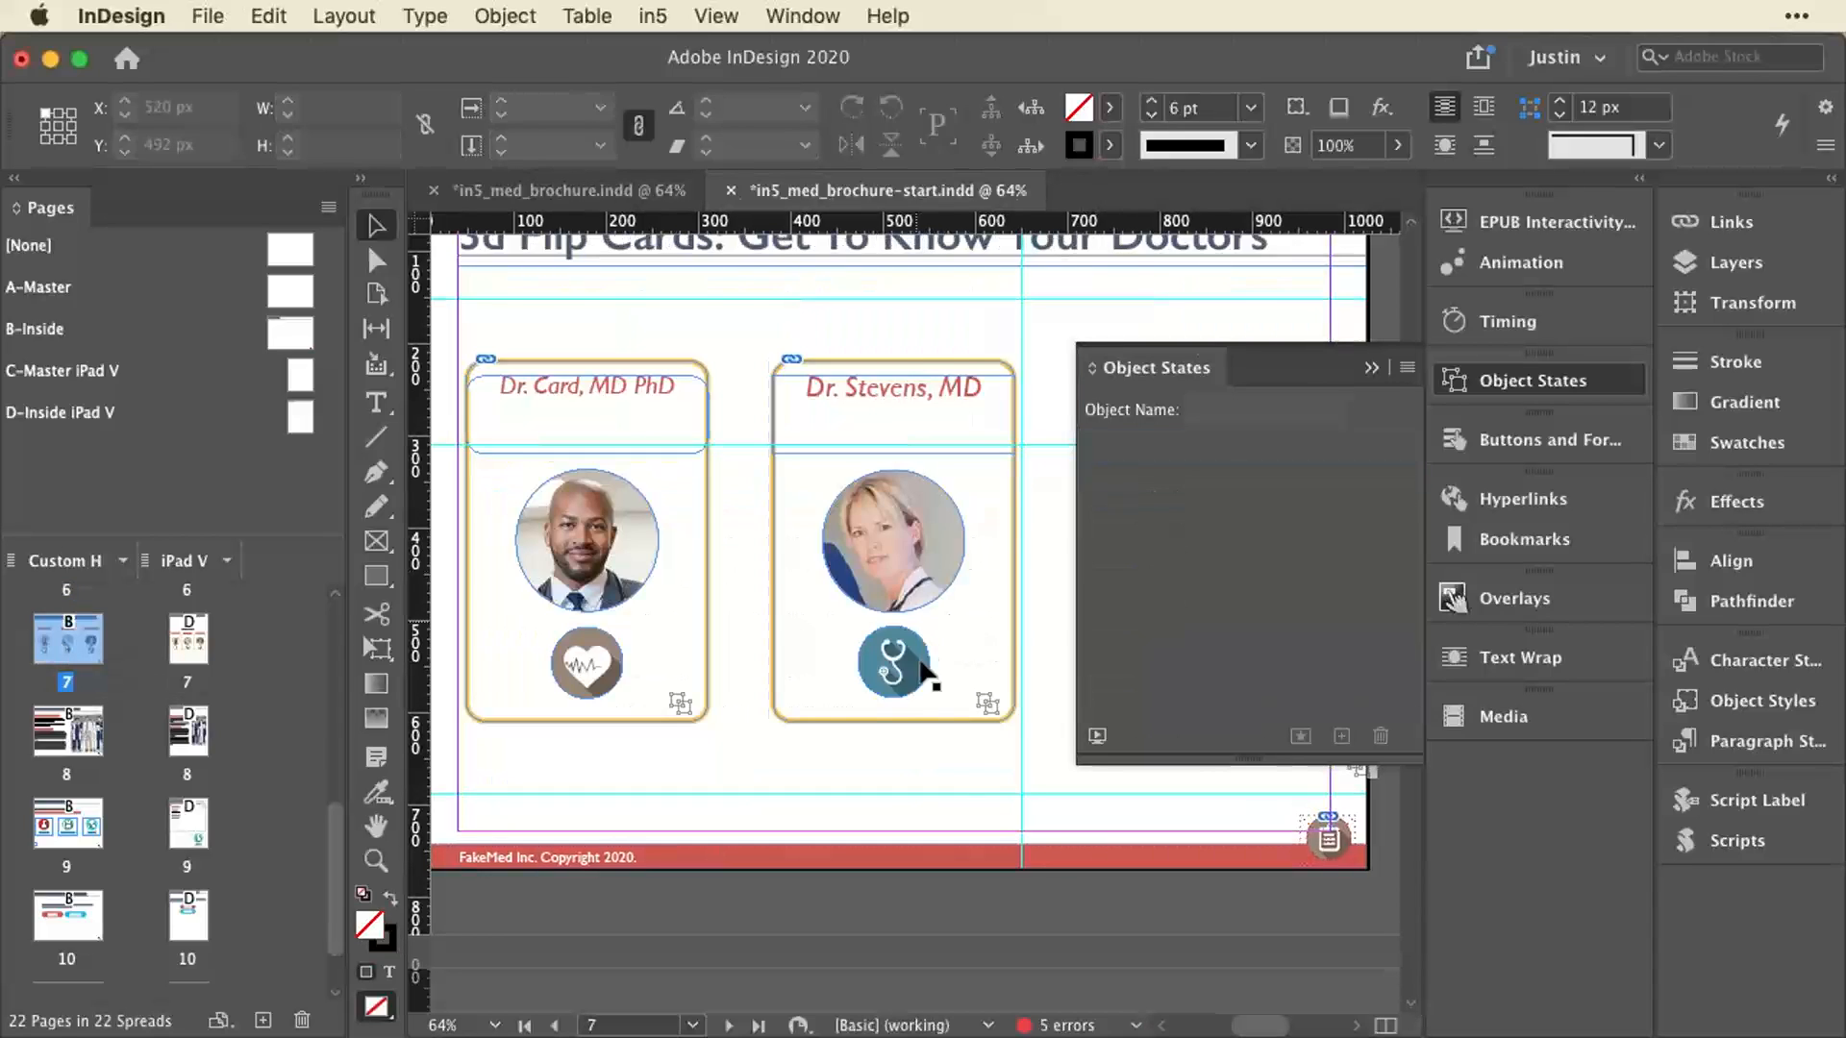
click(686, 514)
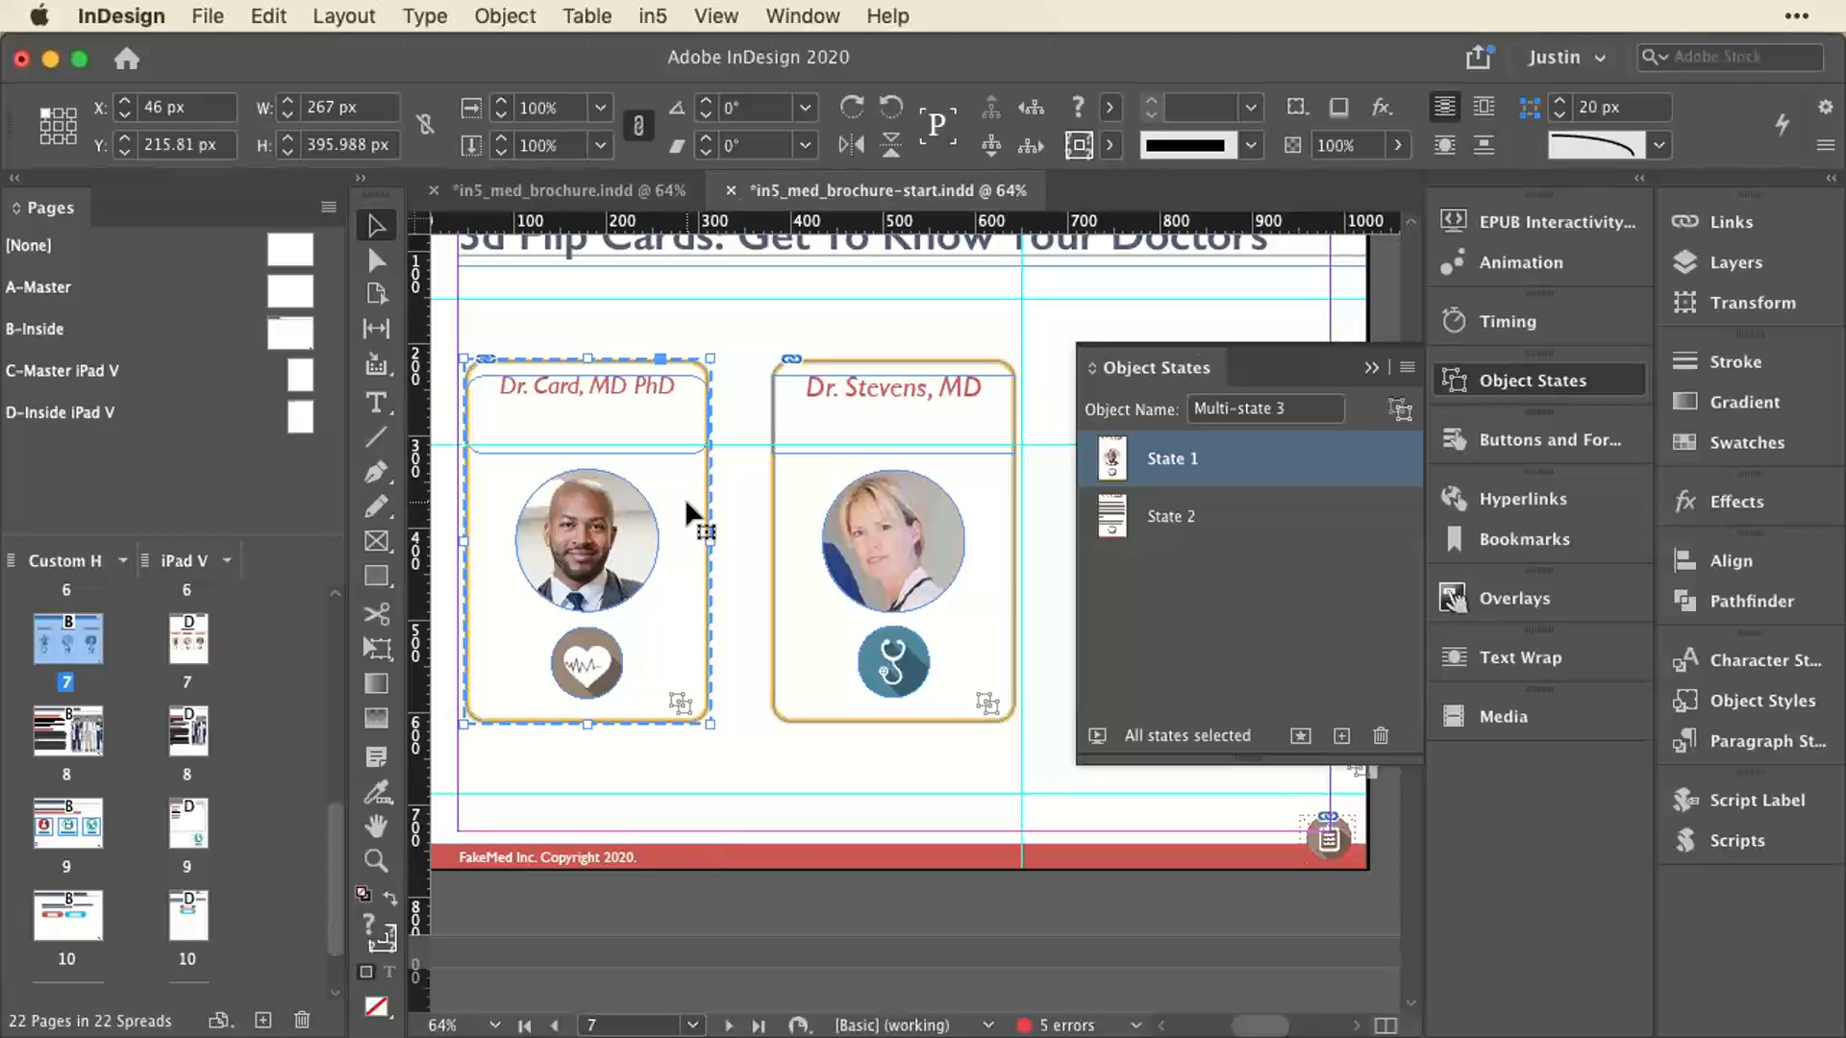
Switch to the exported brochure in Chrome, open its 3d Flip Cards page and flip the first doctor's card.
key(super+Tab)
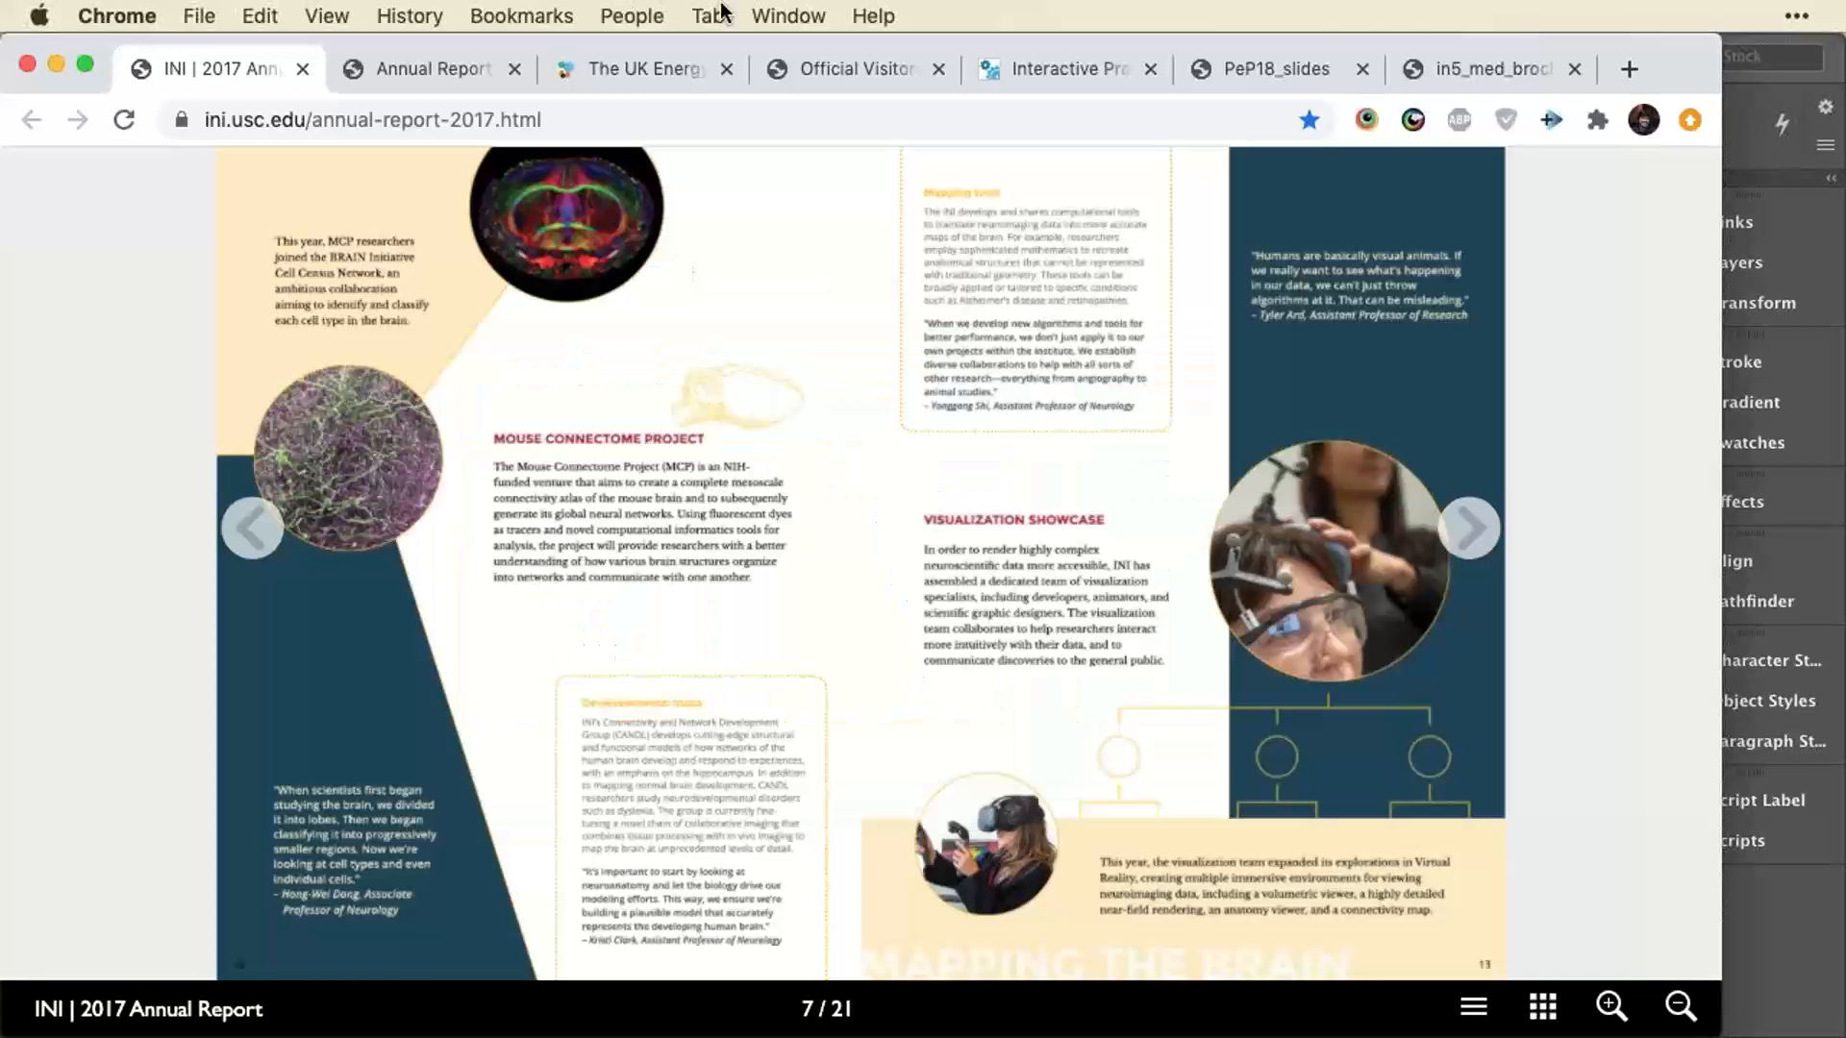
click(1462, 77)
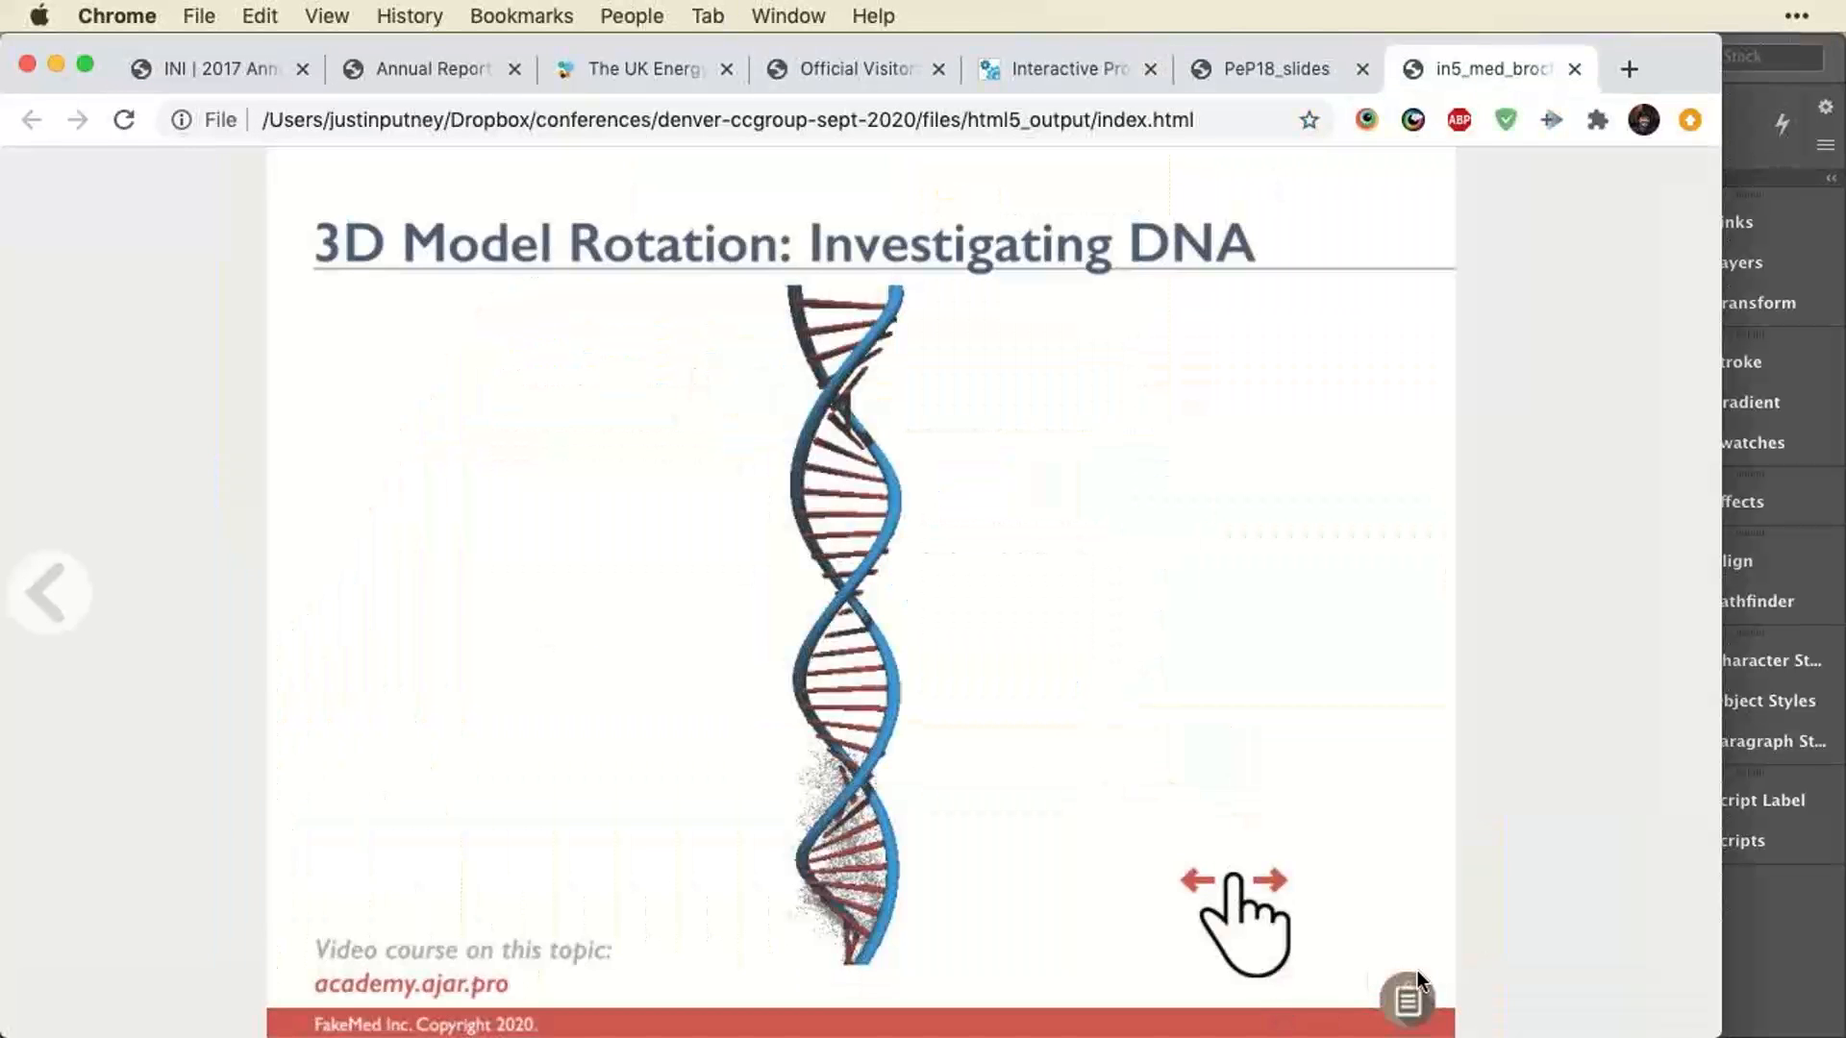
click(1407, 996)
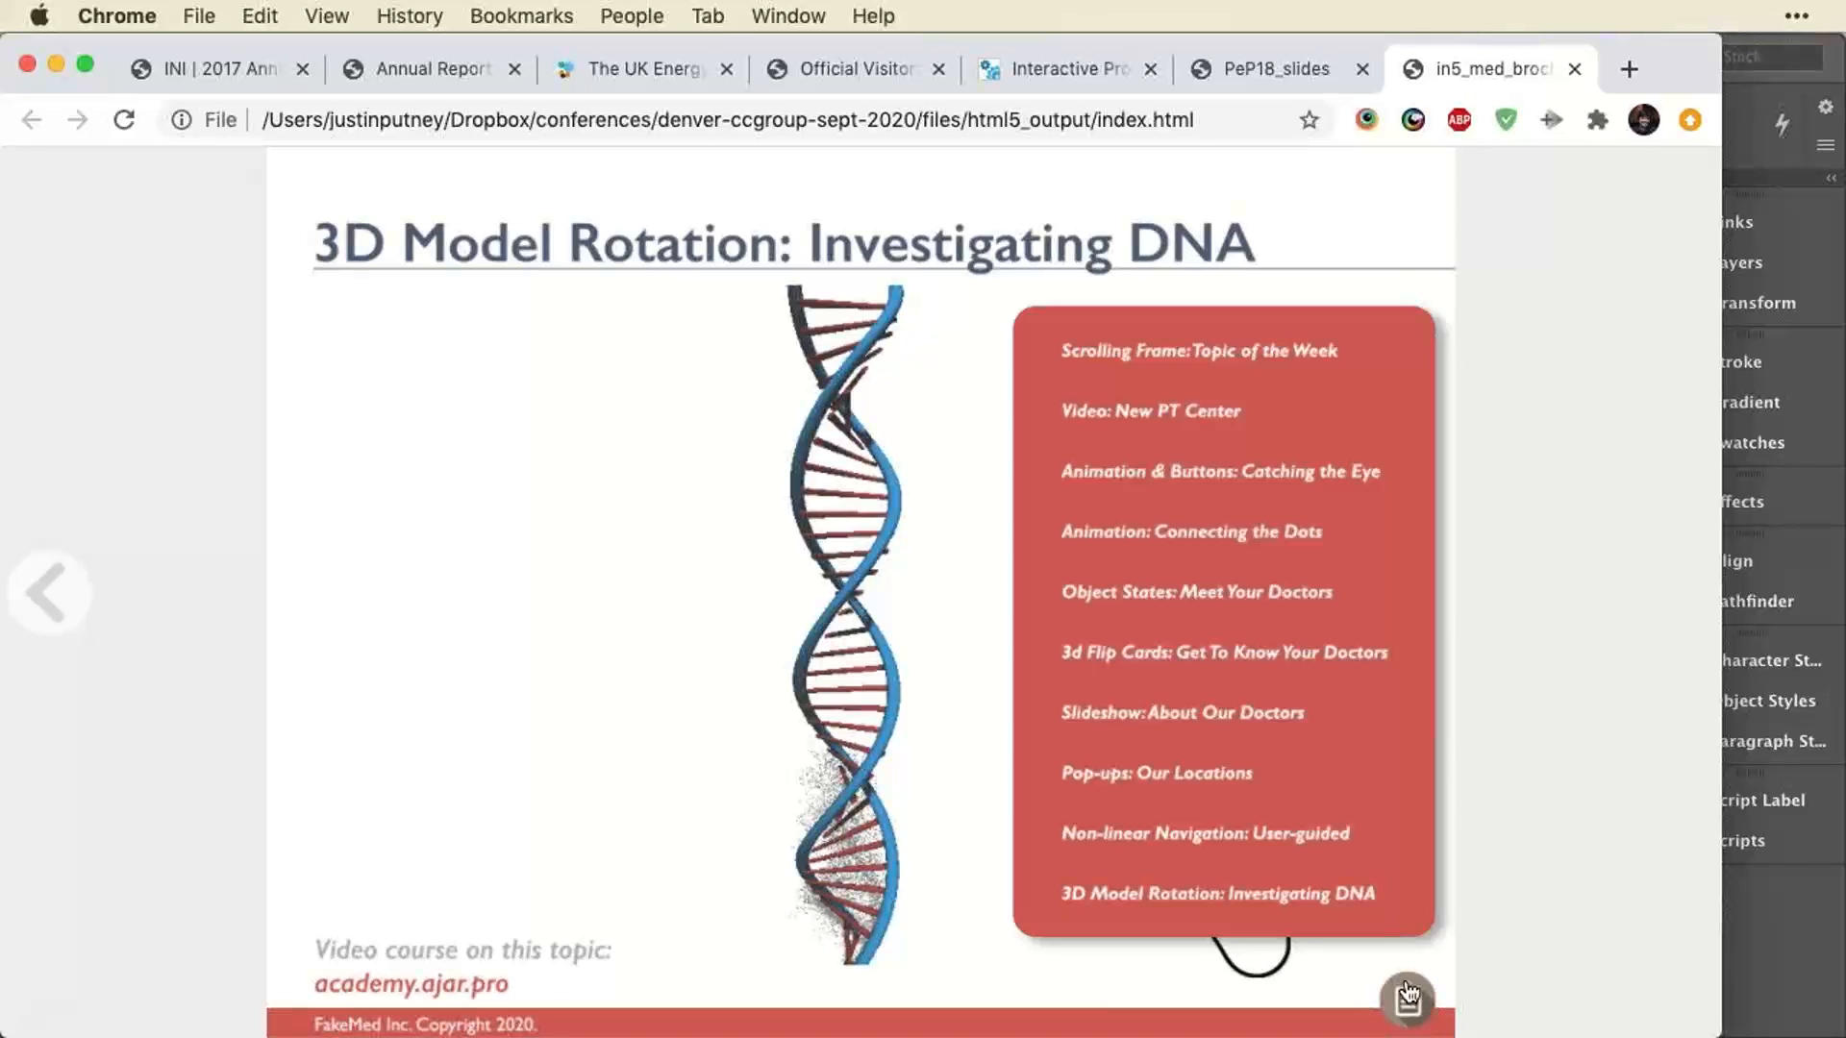
click(1167, 646)
click(477, 515)
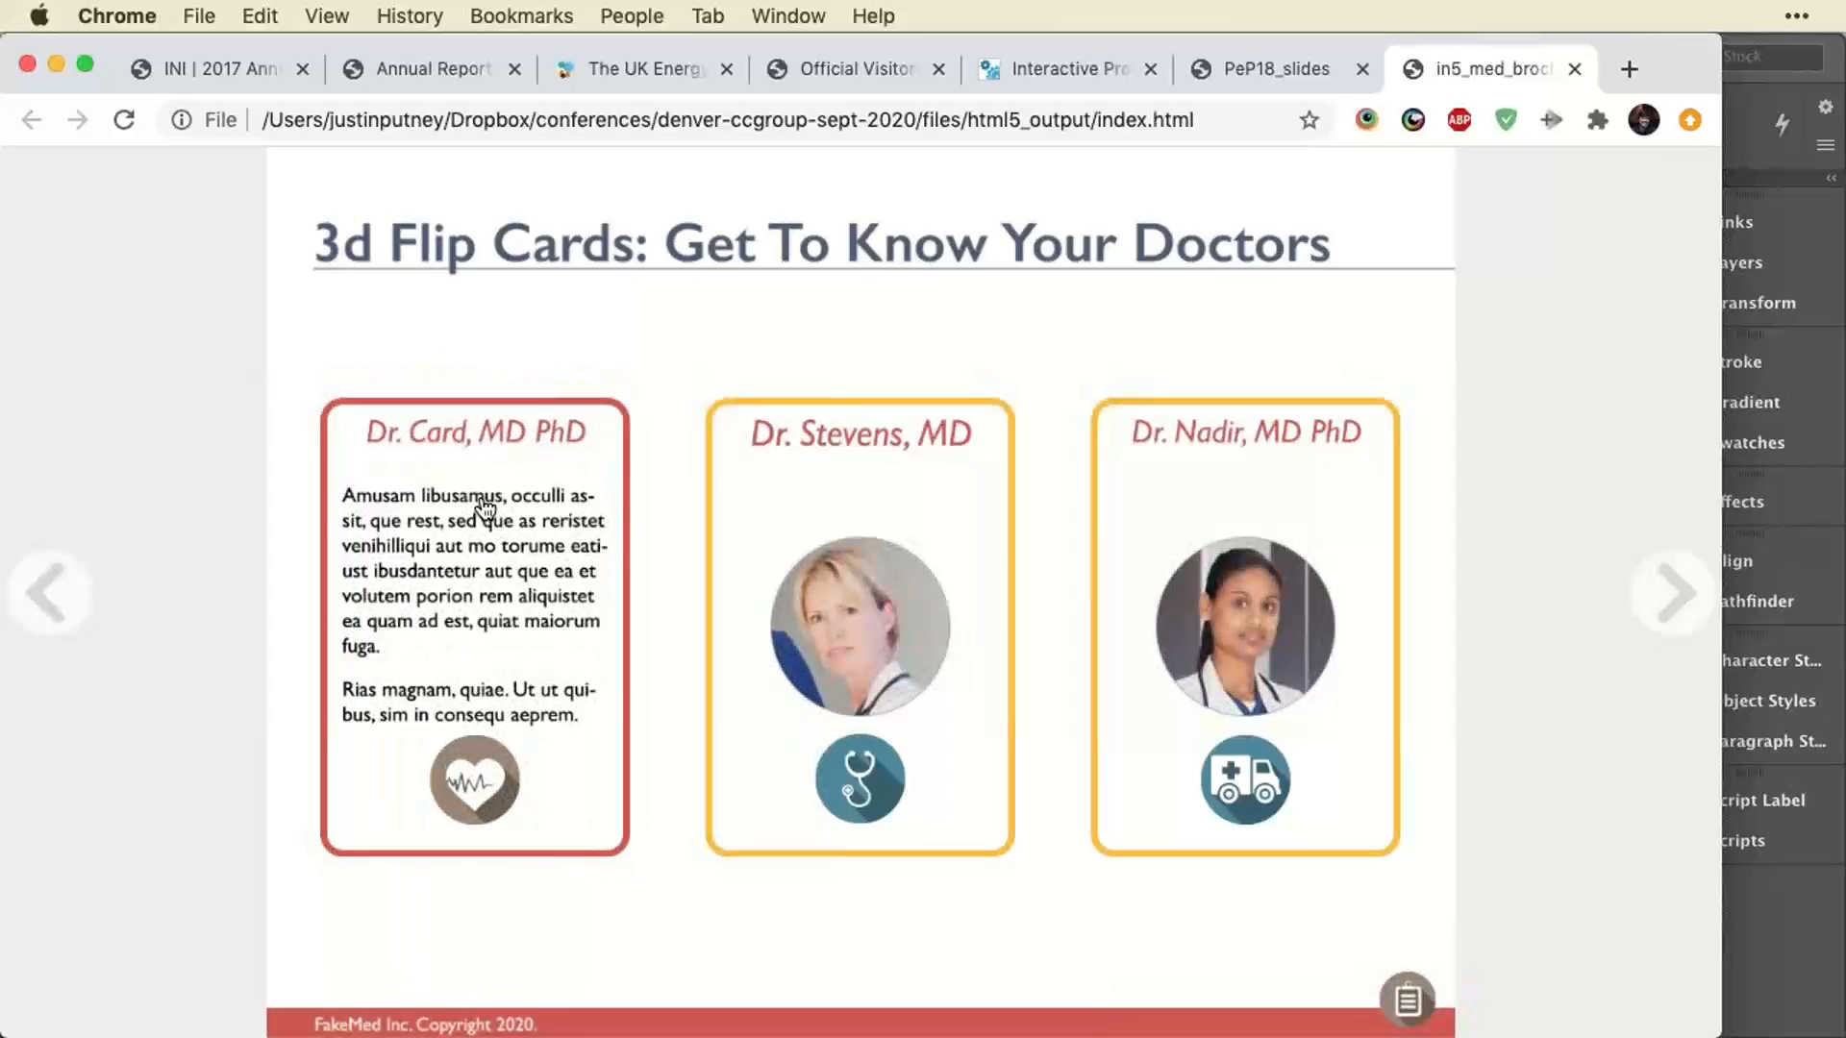
Switch back to InDesign and compare State 2 and State 1 of the first doctor's card.
key(super+Tab)
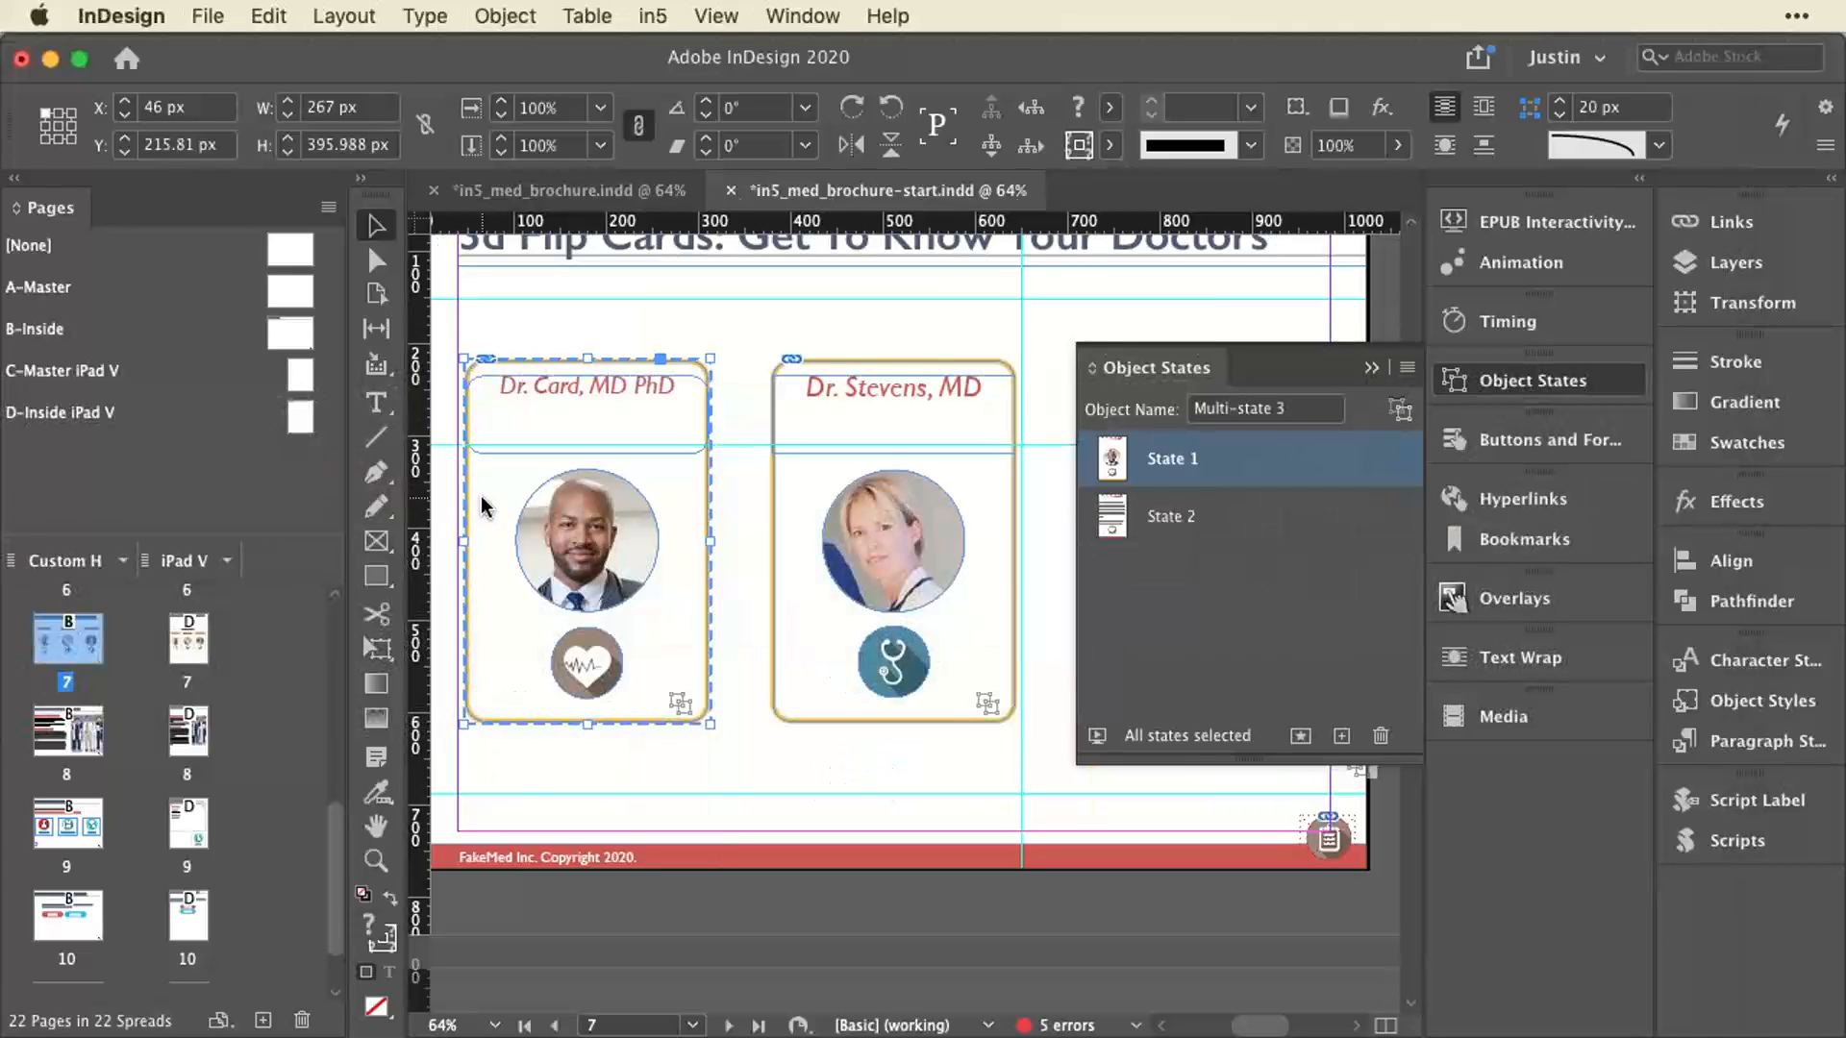
click(1150, 520)
click(1163, 460)
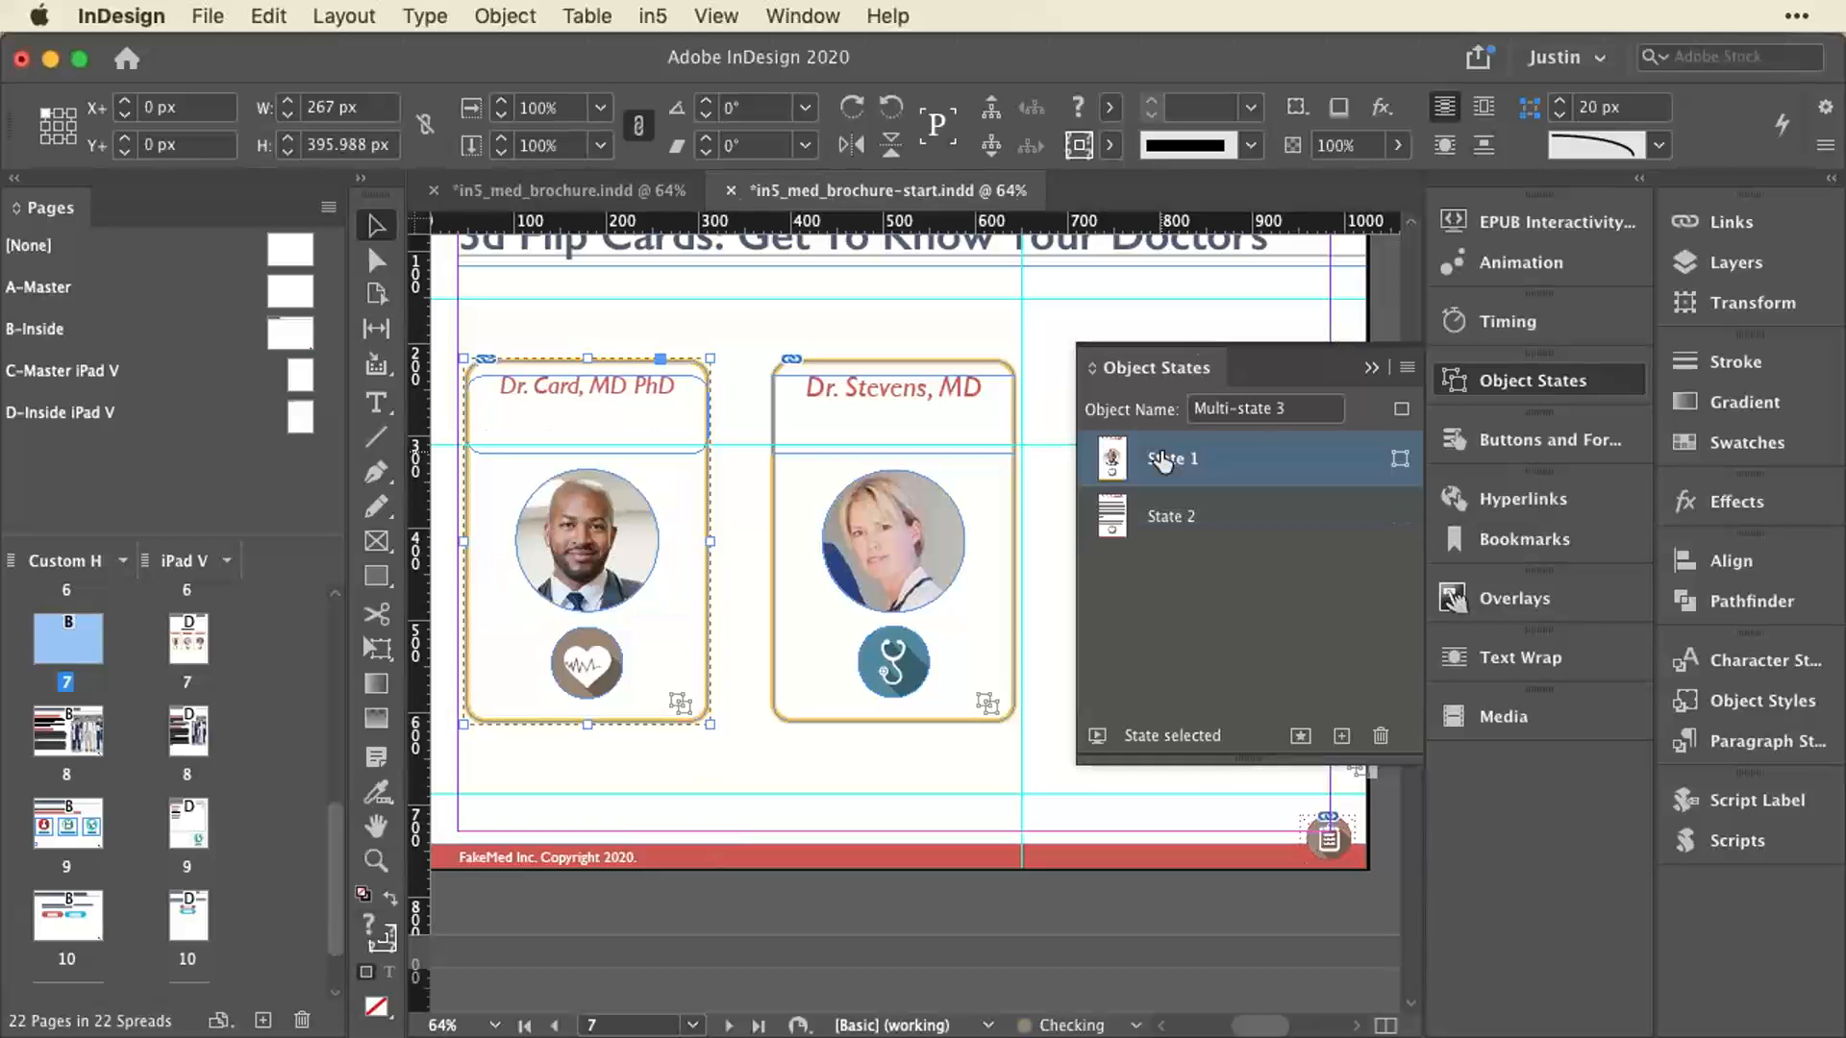
Examine the flip direction choices of in5's 3D Flip Card widget for the selected card, then close the widget.
click(651, 14)
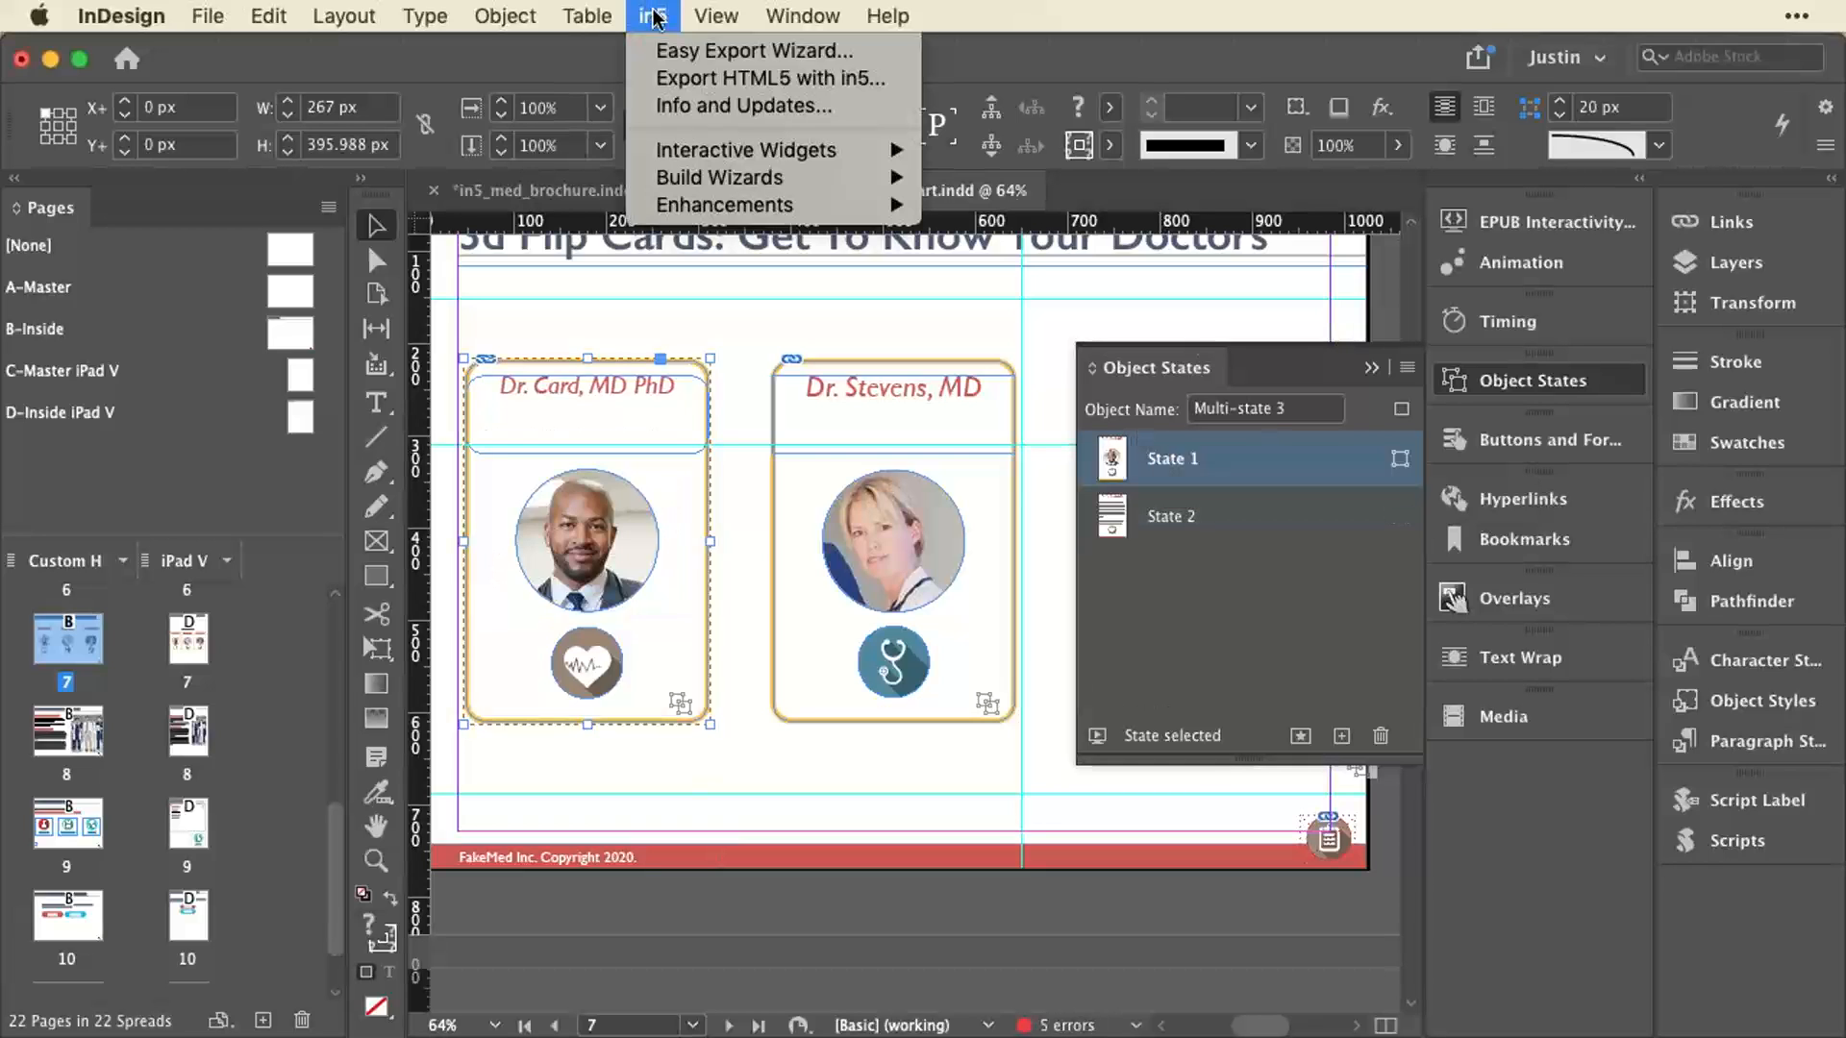
mouse_move(749, 156)
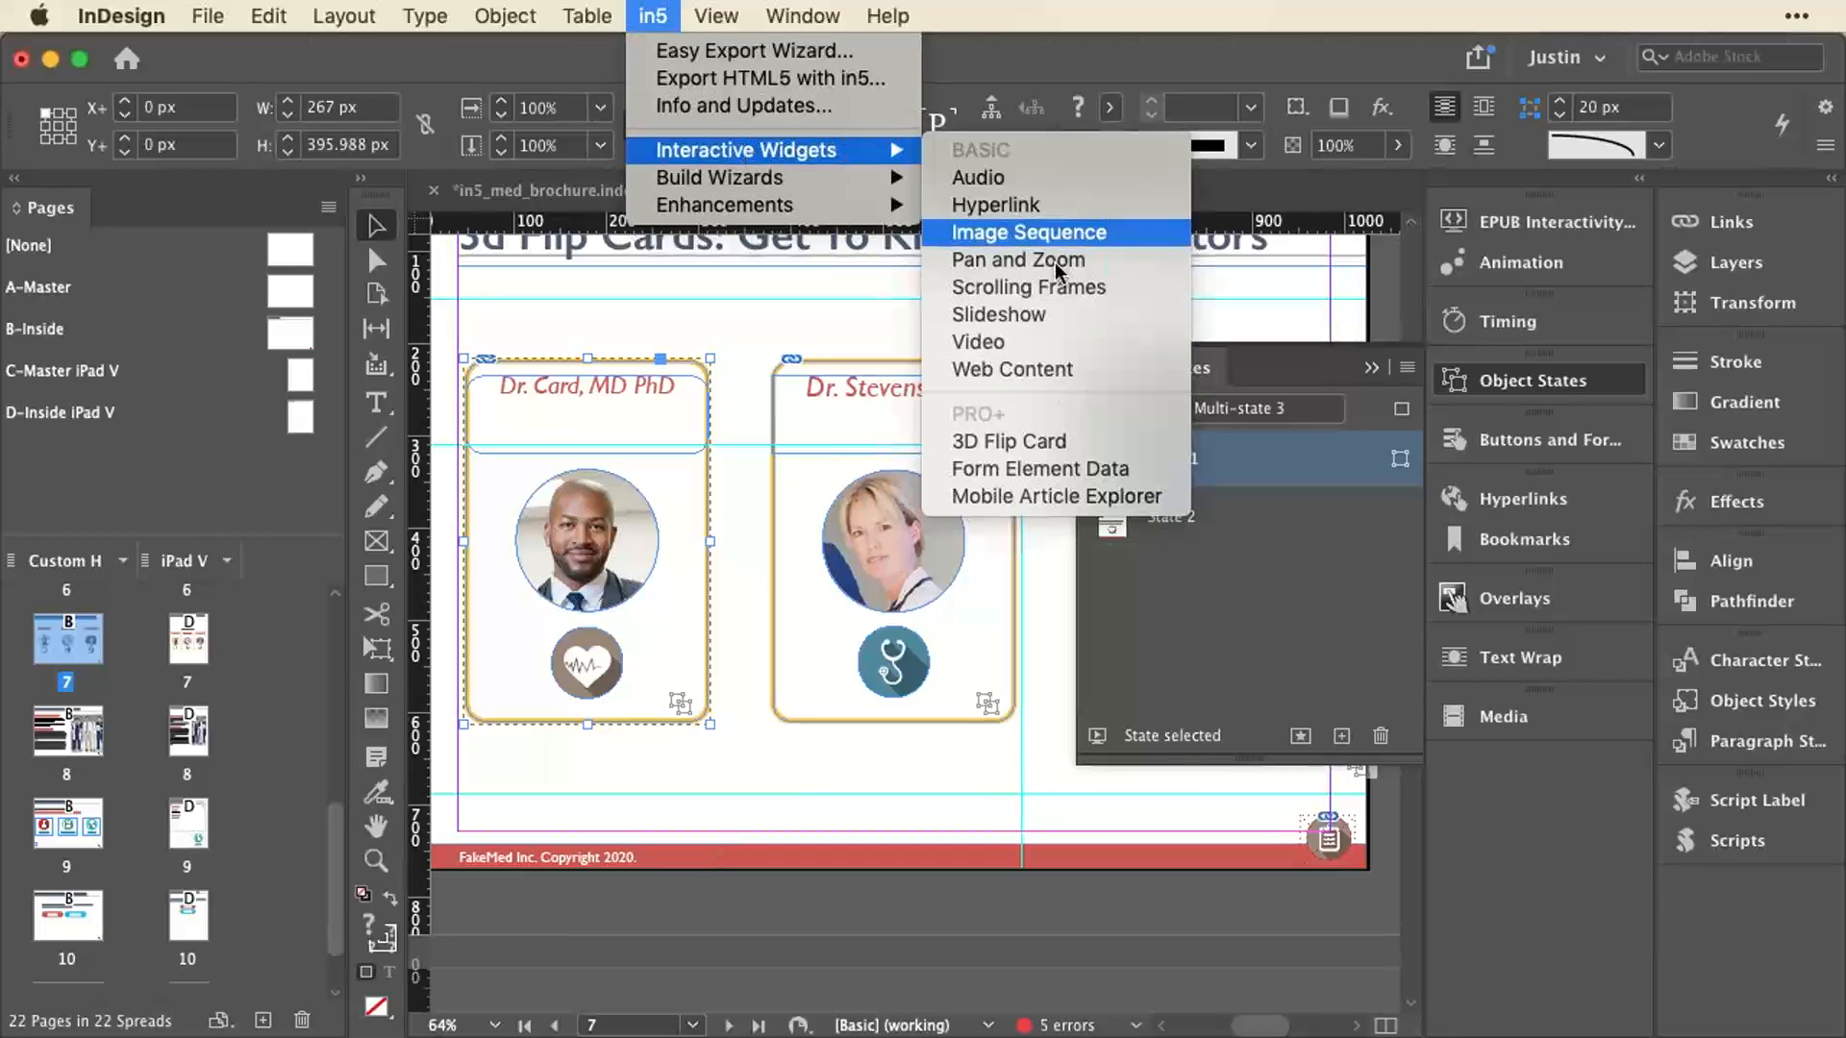
click(1057, 441)
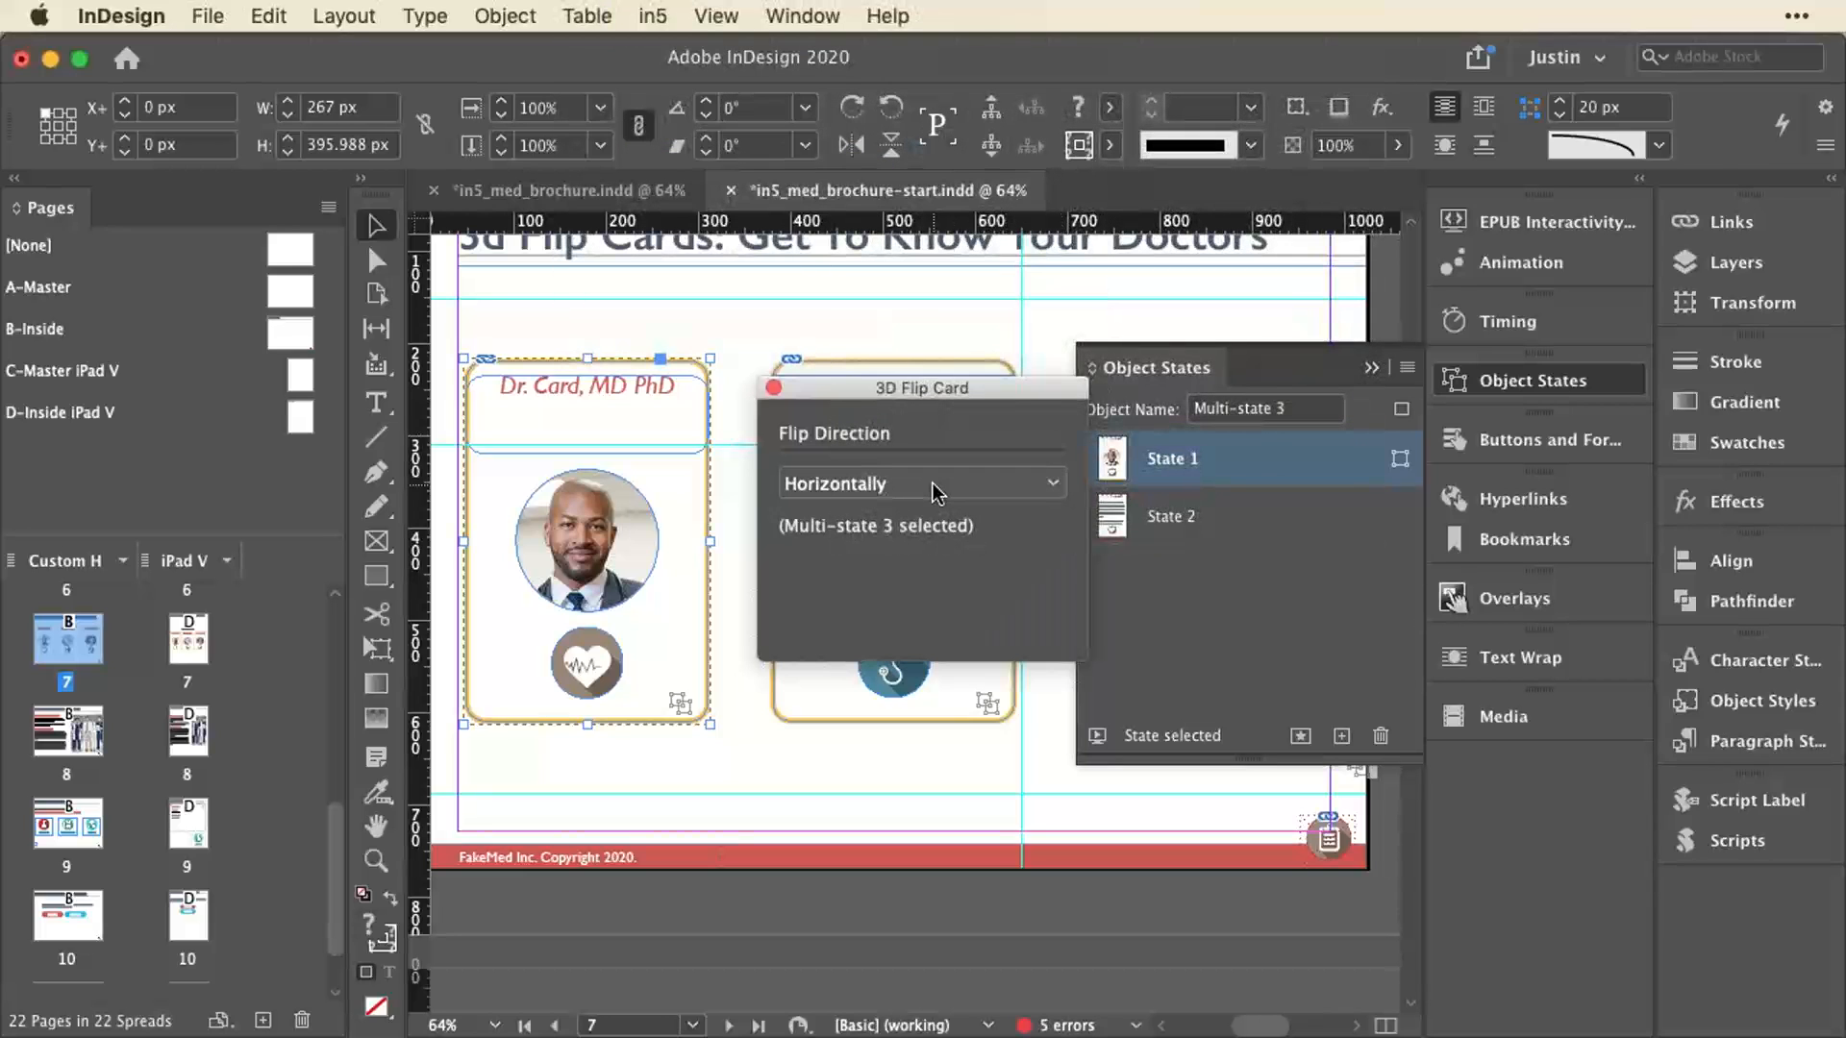
click(937, 493)
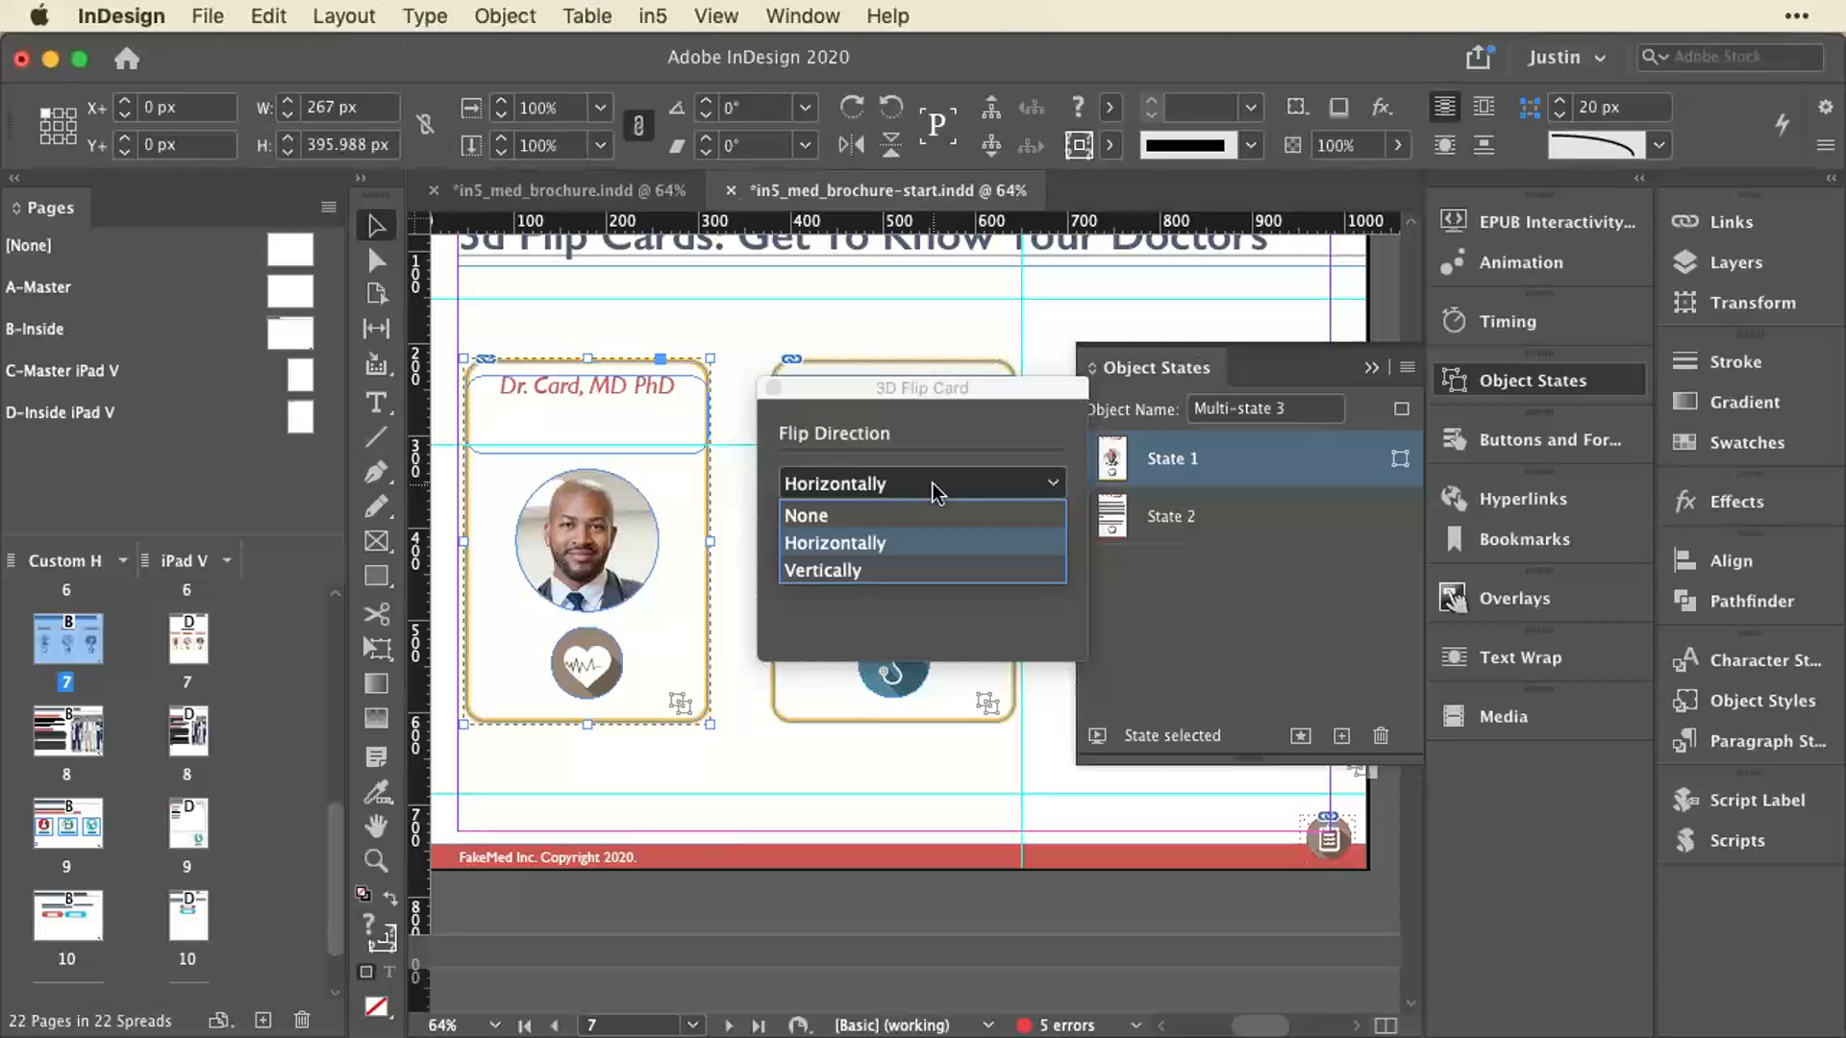
click(929, 434)
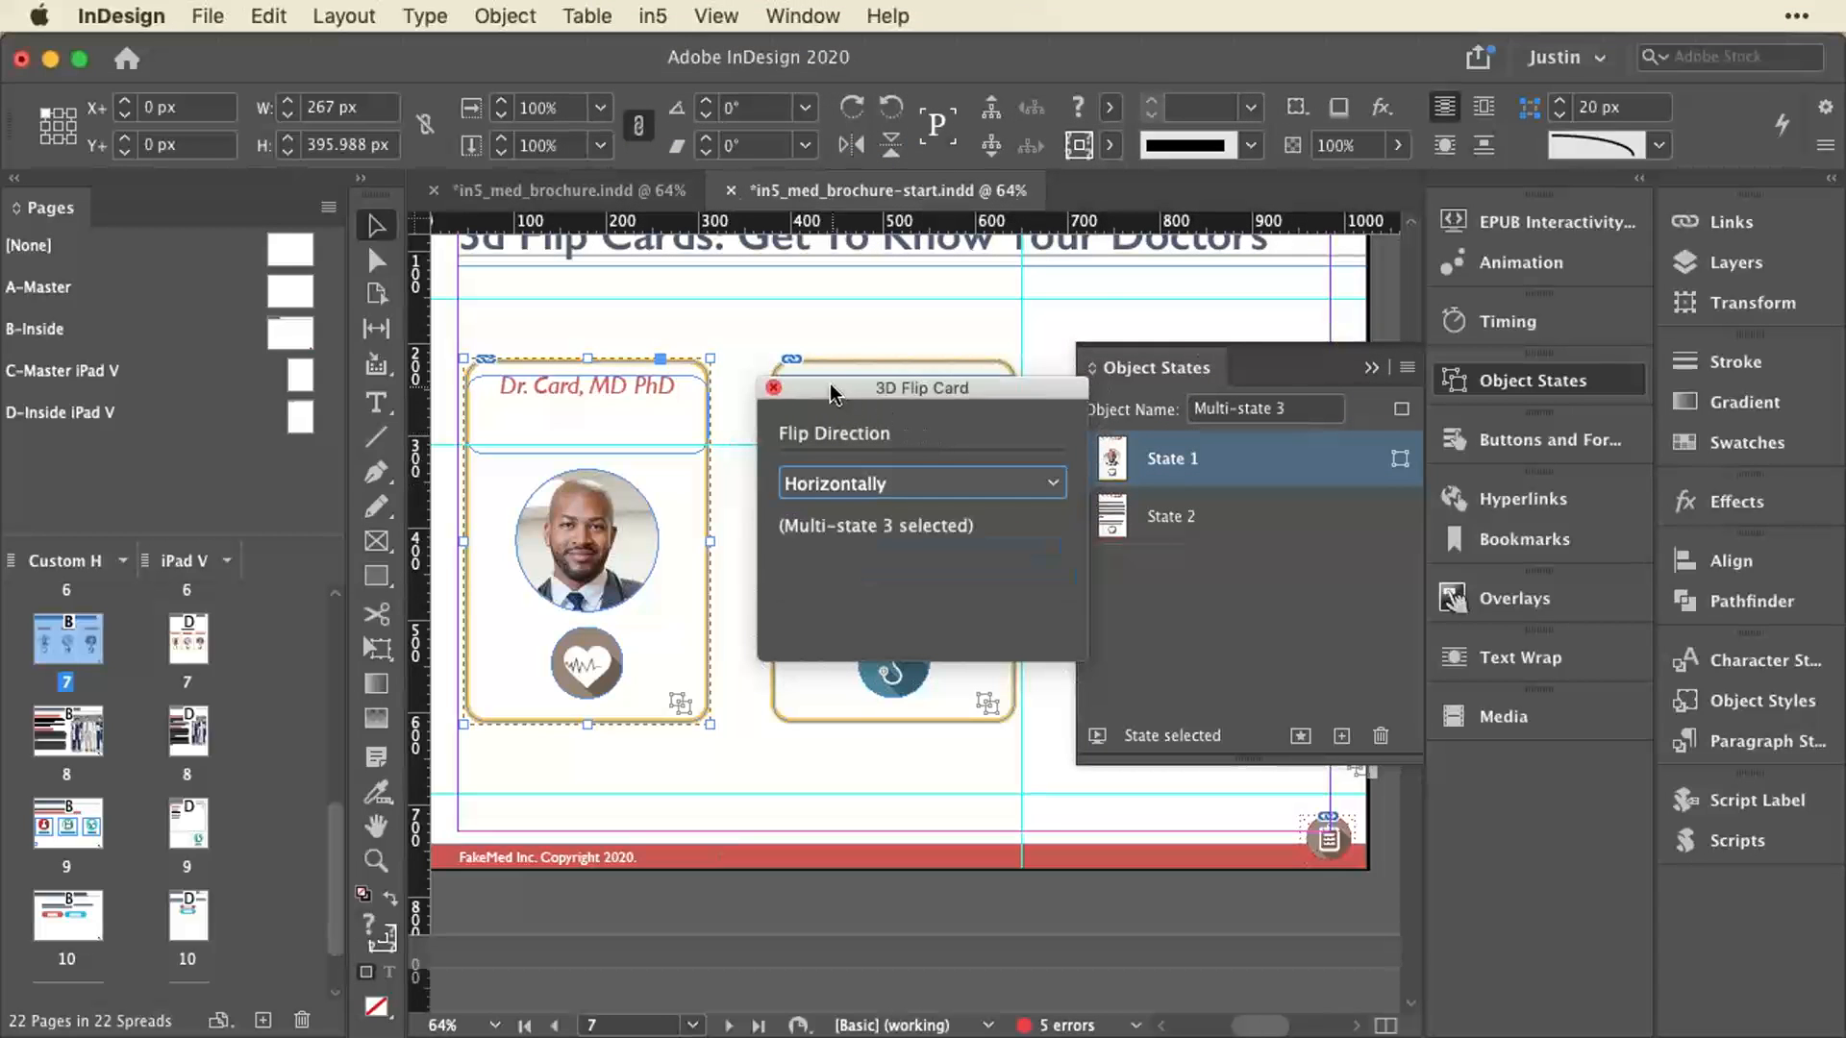
drag(833, 390, 937, 344)
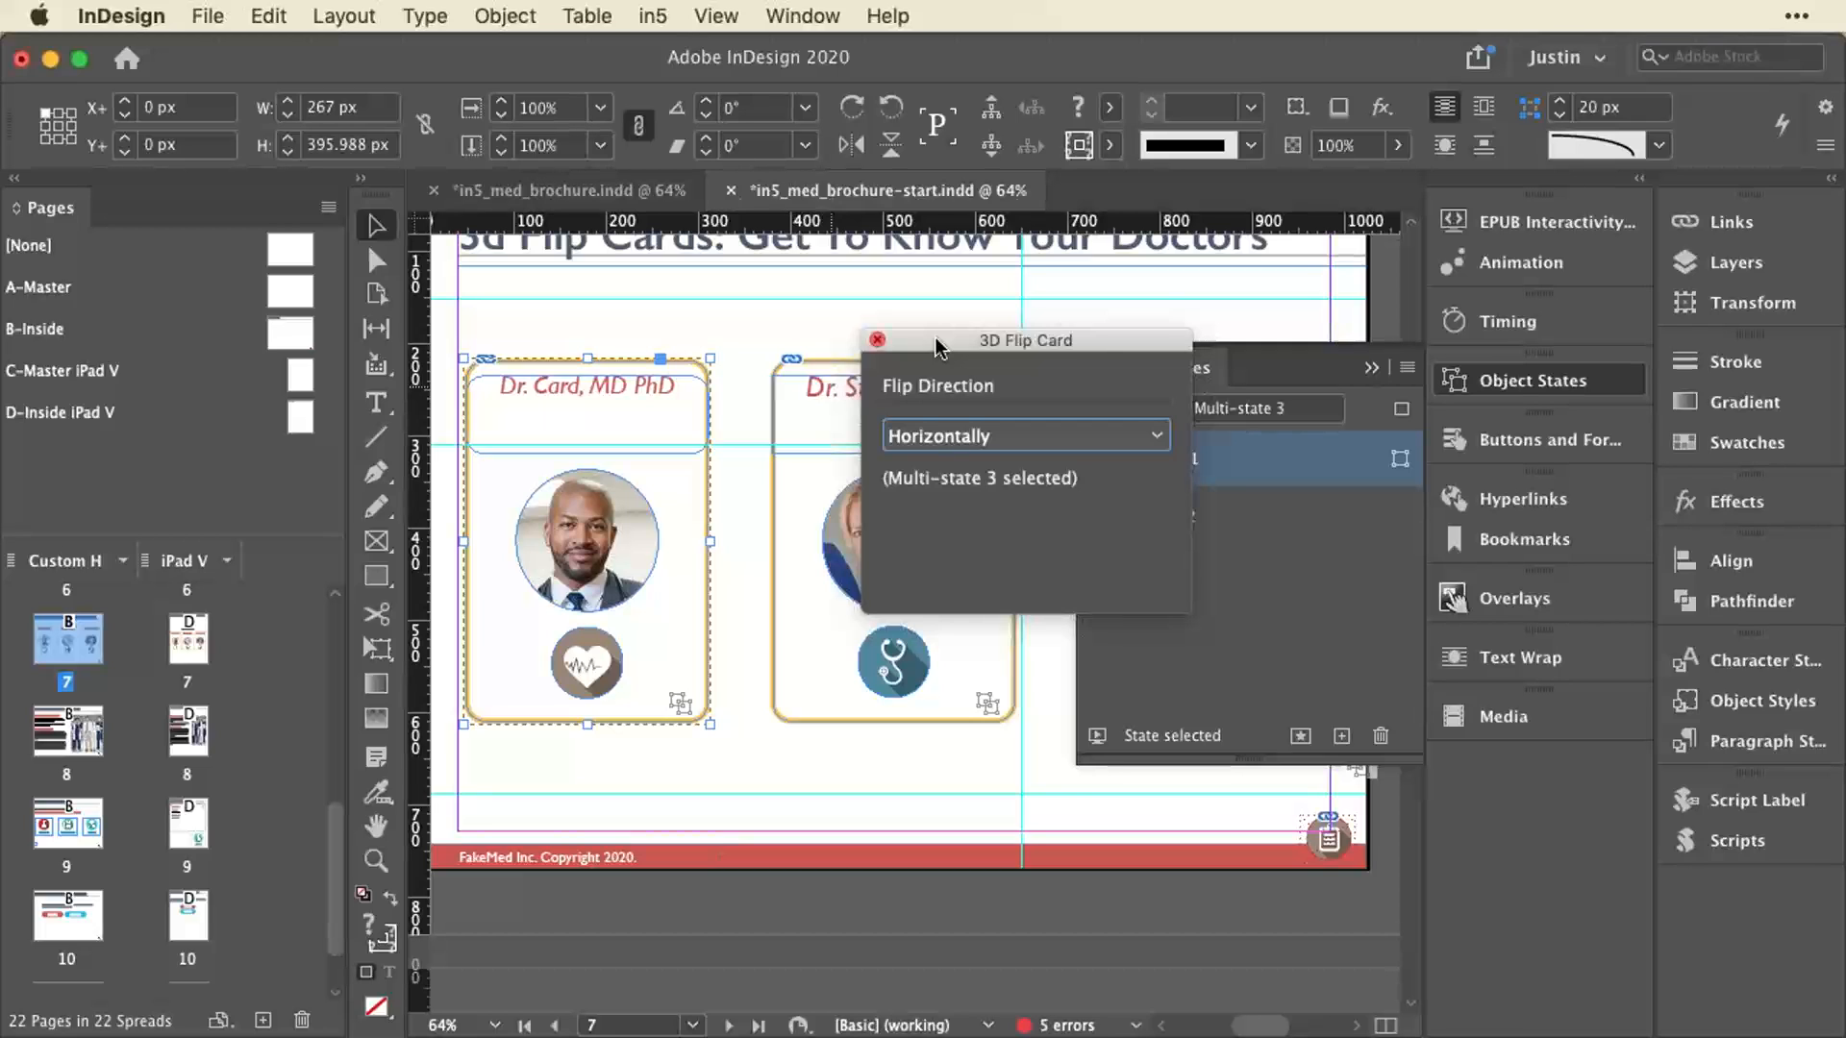
click(878, 340)
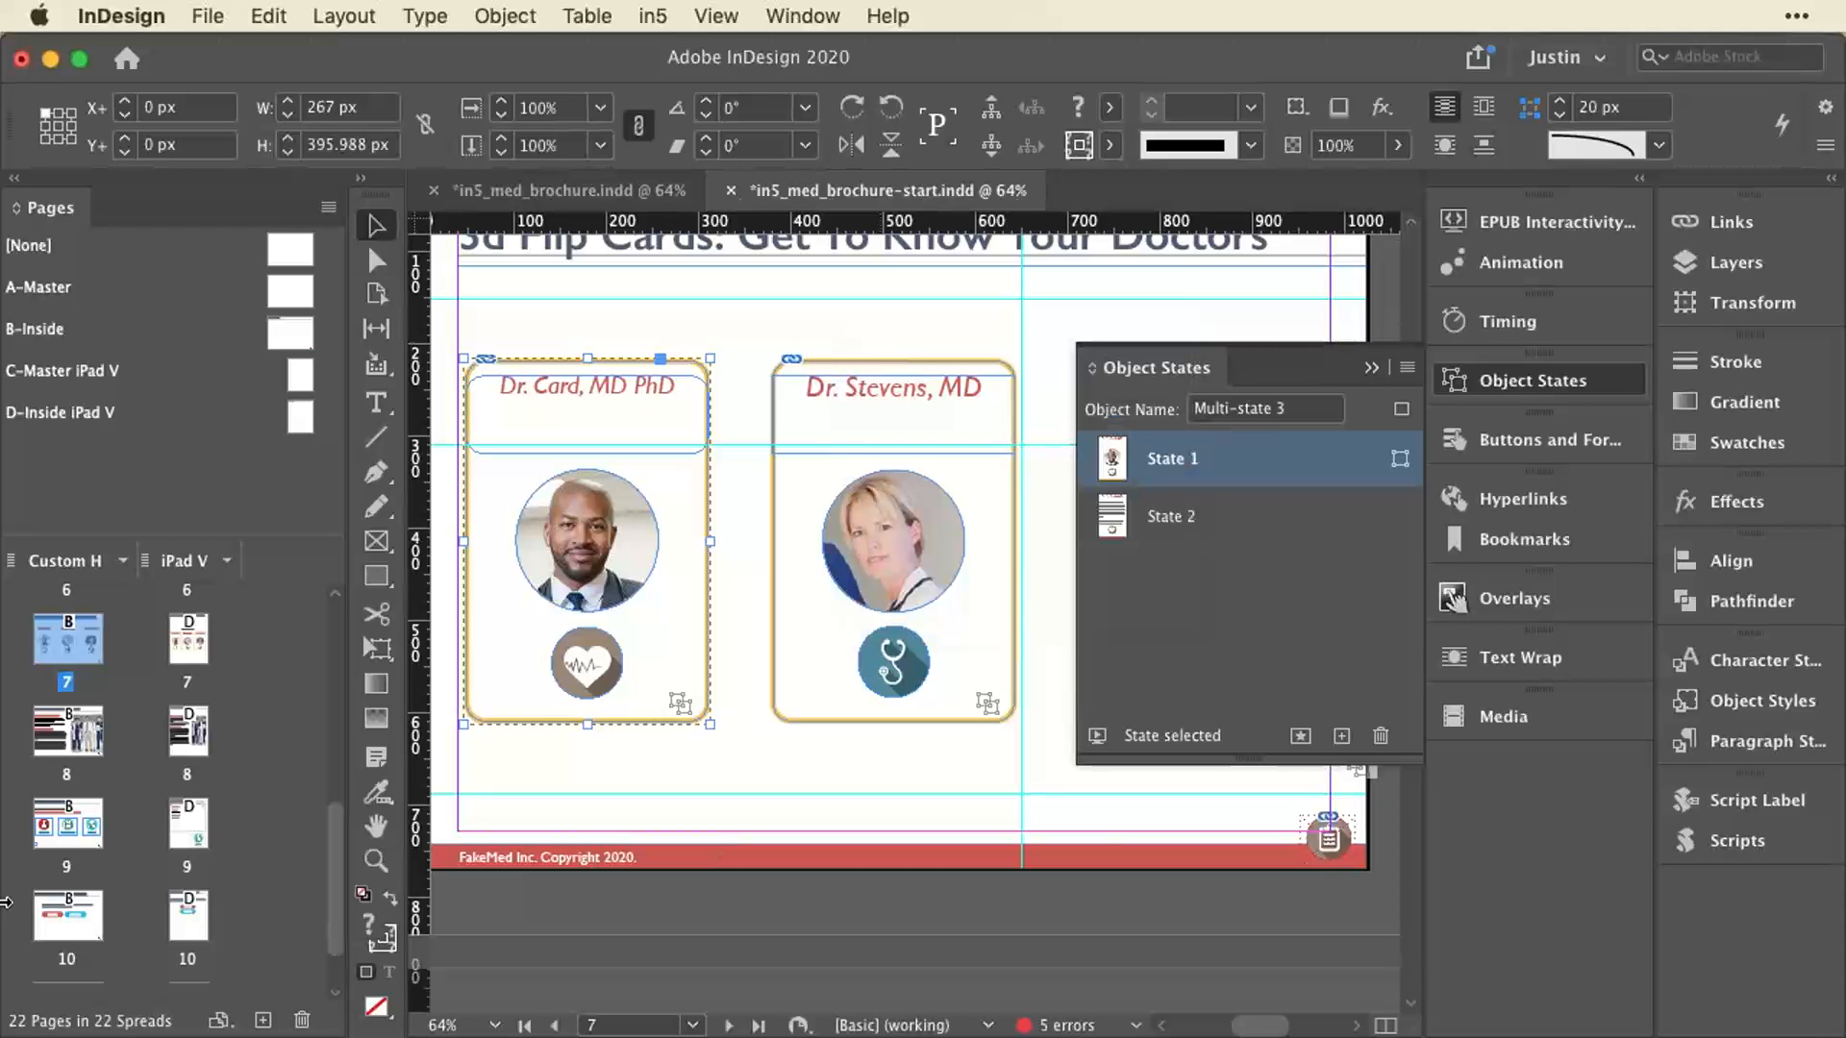
Go to page 9 and view the UrgentCare, Billing and Pharmacy states of the contact_info multi-state object.
double_click(67, 823)
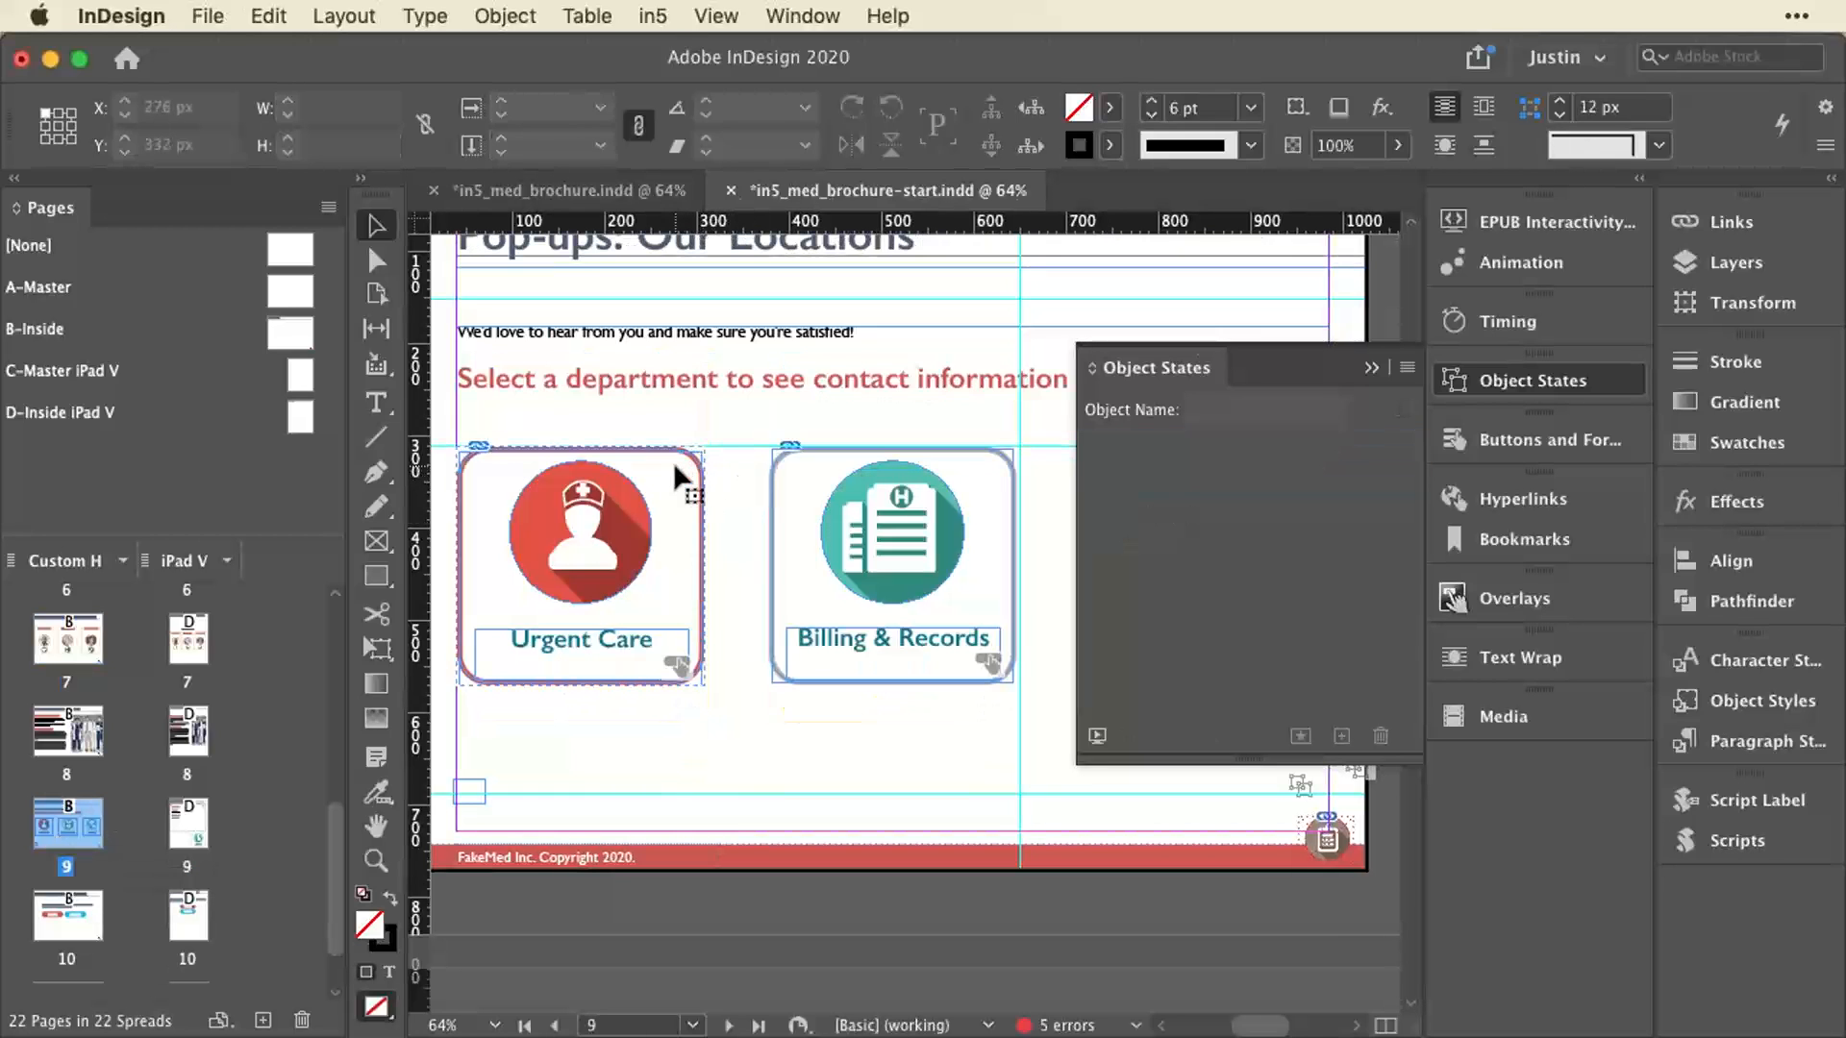
click(672, 463)
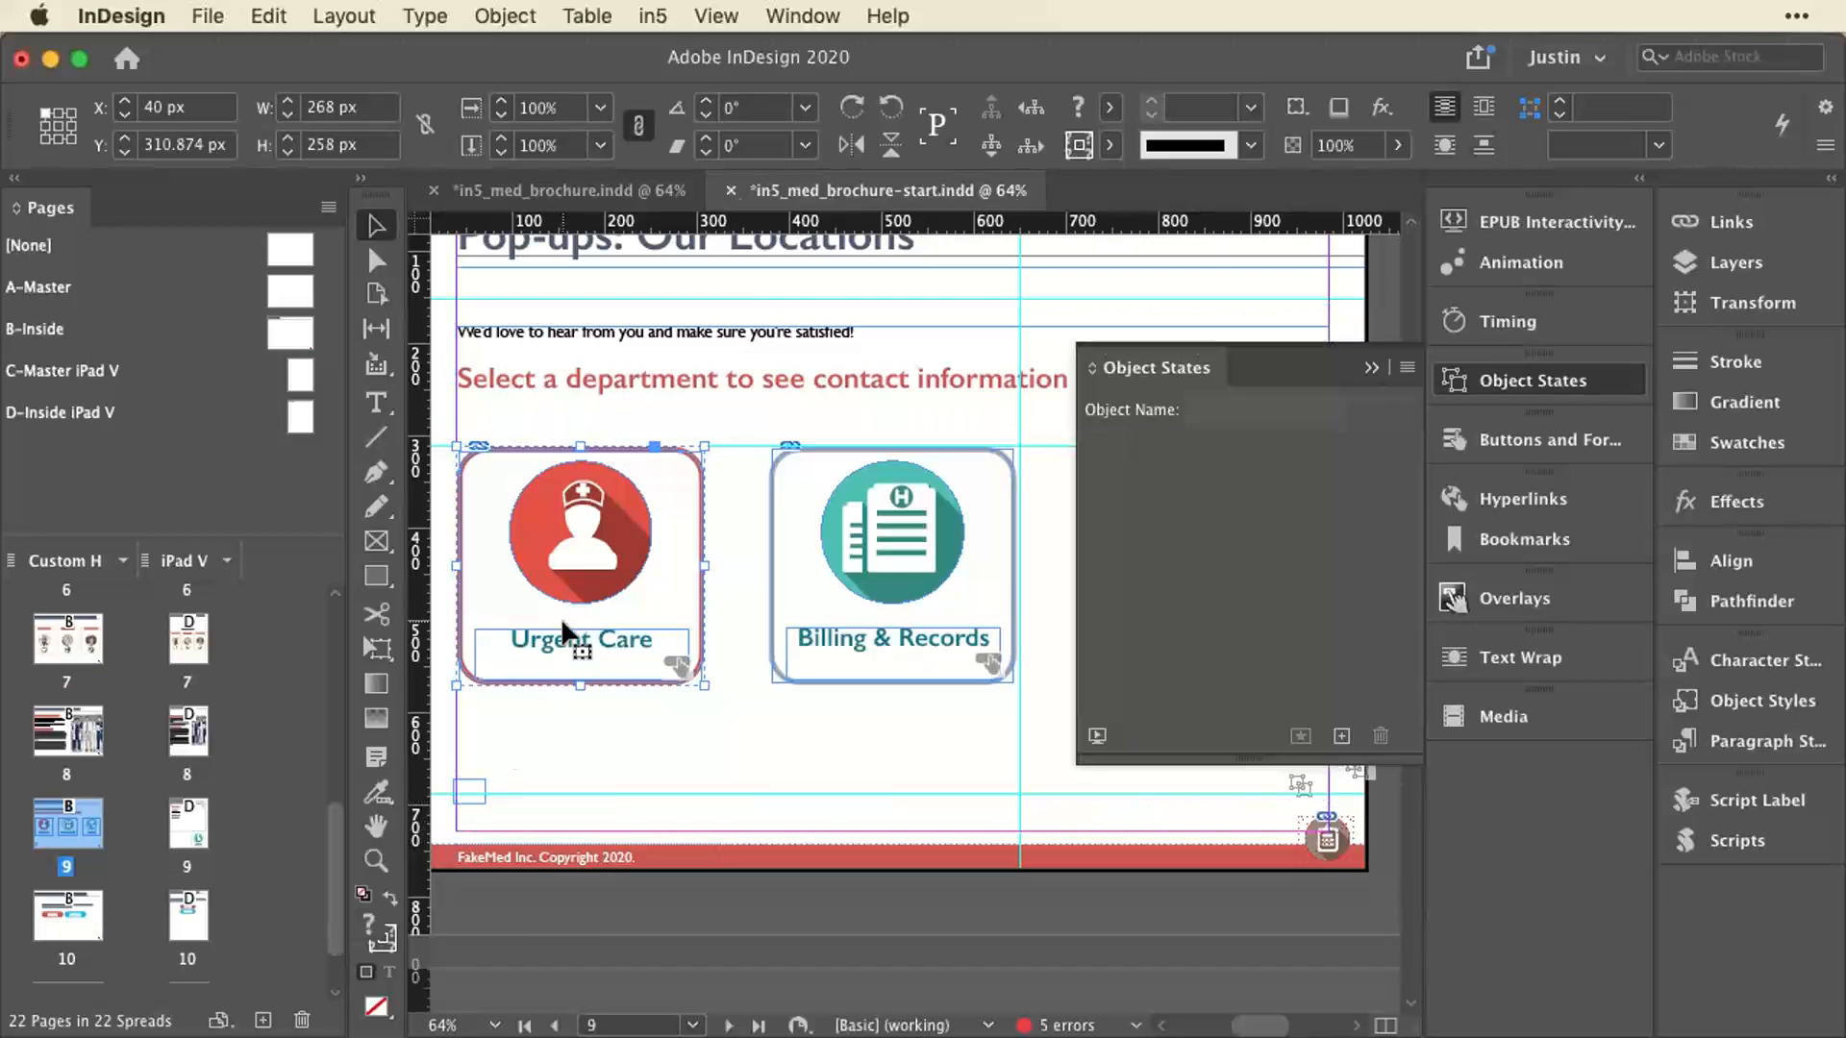
click(465, 799)
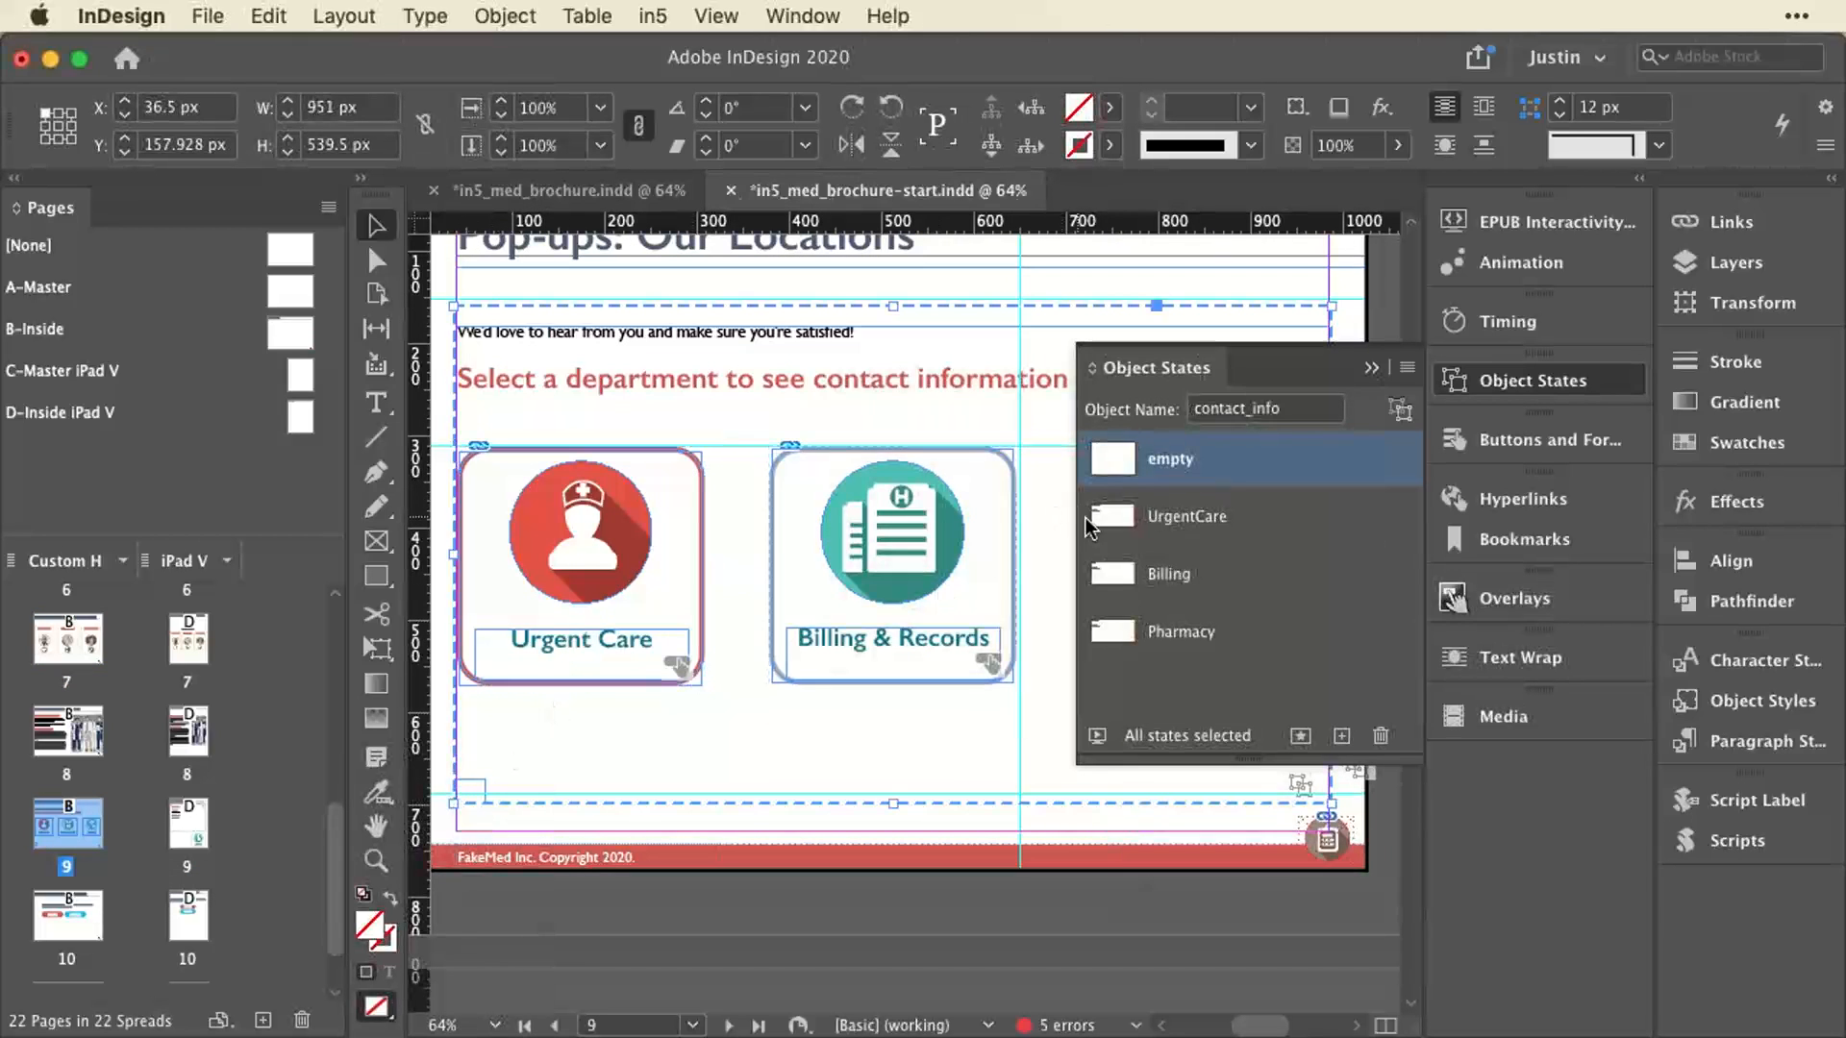
click(1192, 509)
click(1205, 577)
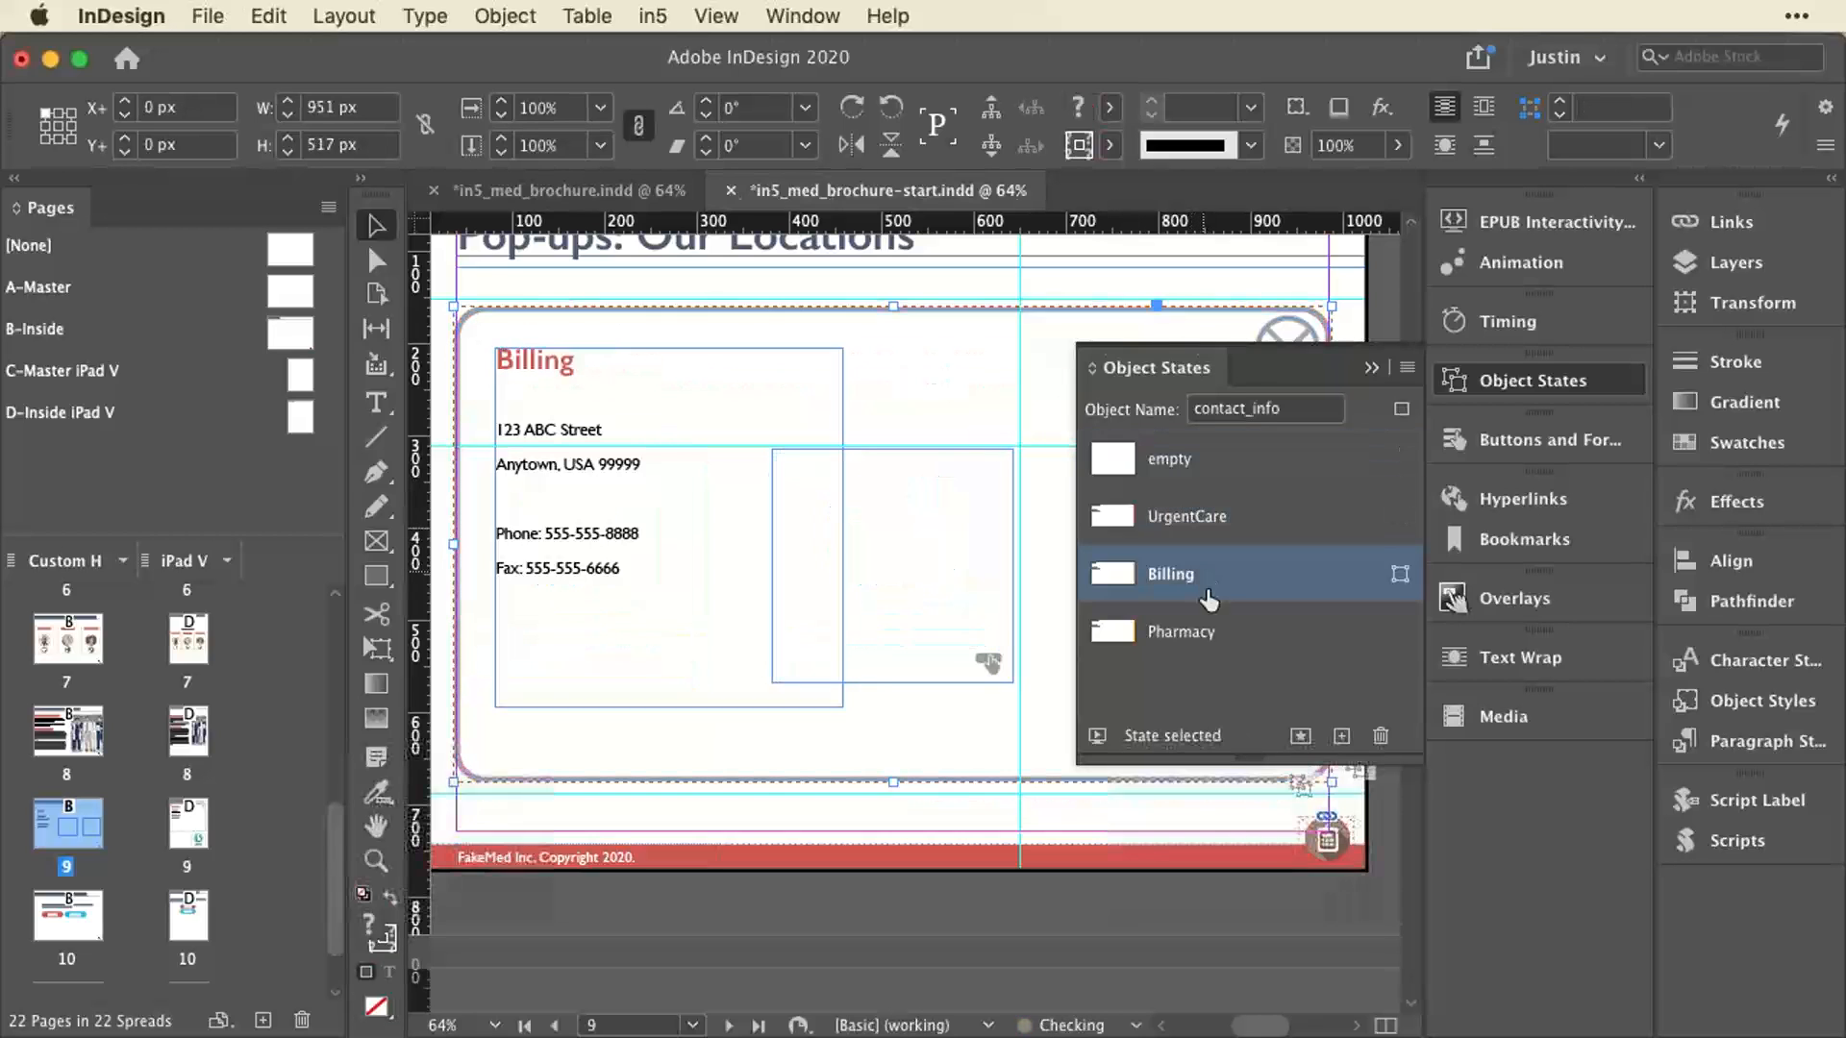
click(1213, 636)
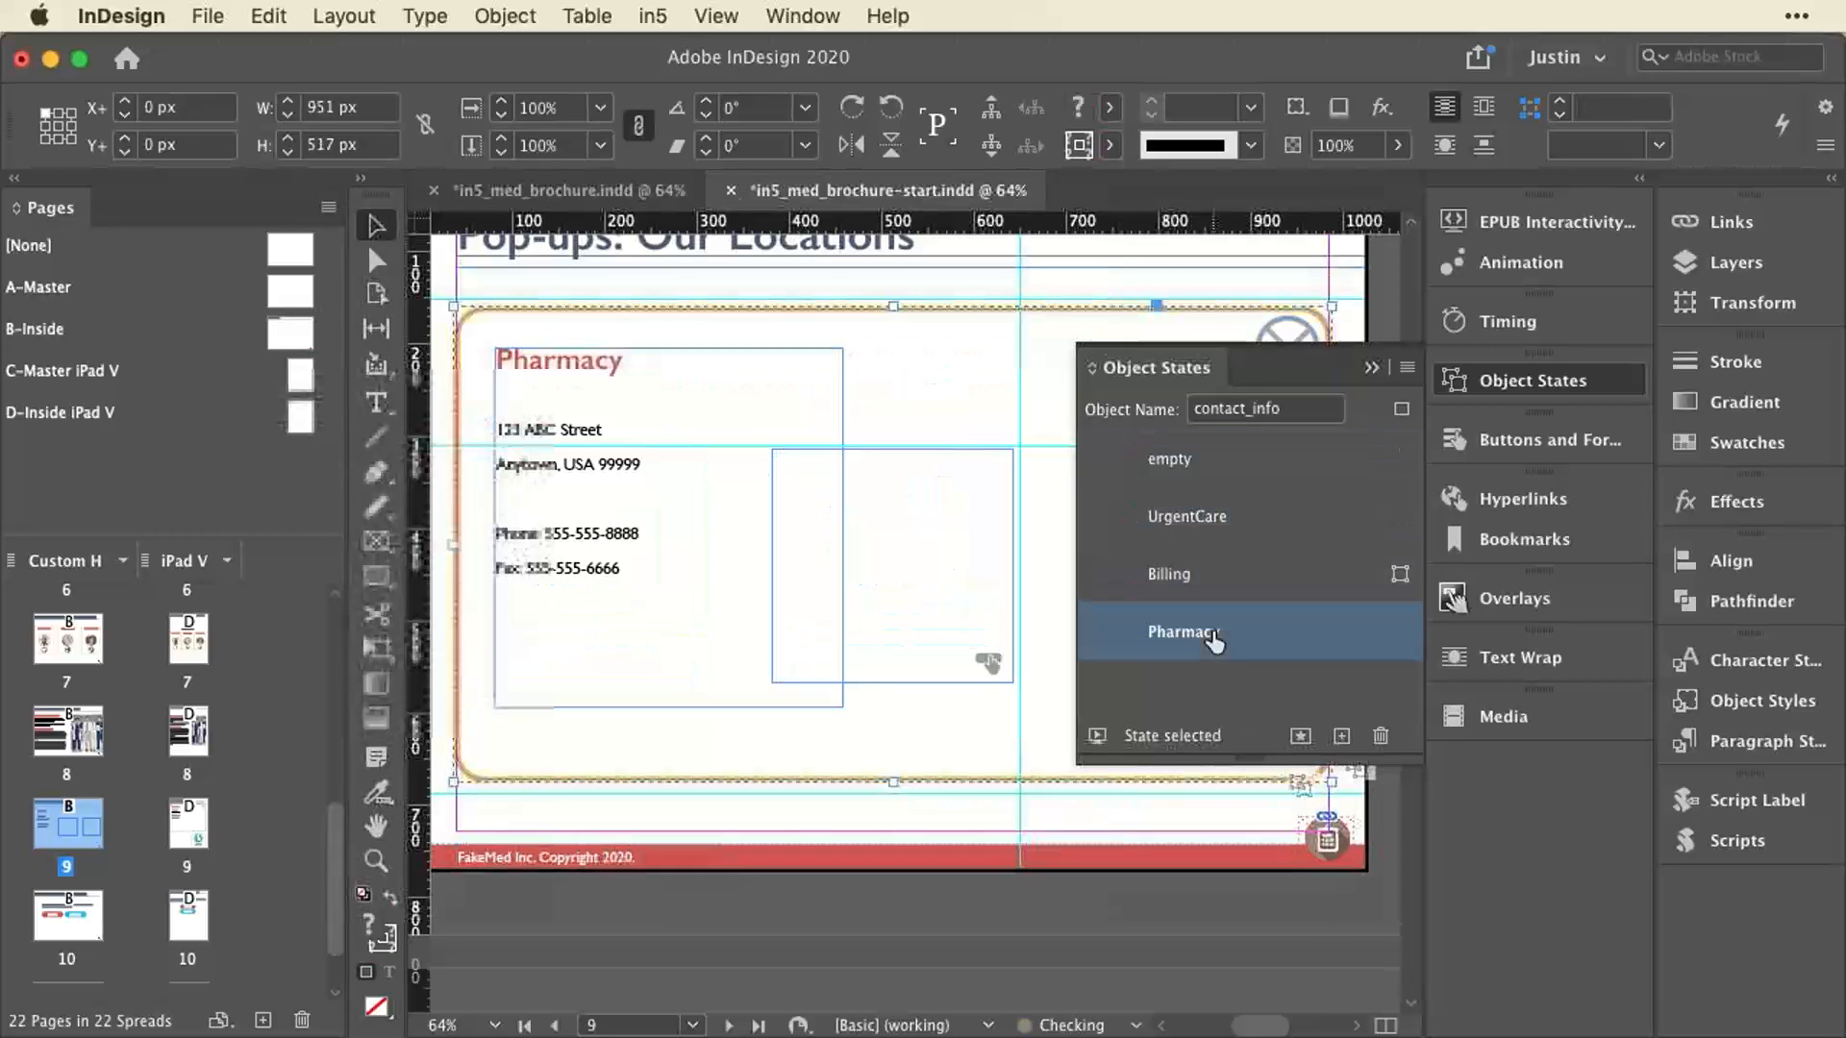
Inspect the Go To State action and the available target states of the close button in the Pharmacy state.
click(1288, 321)
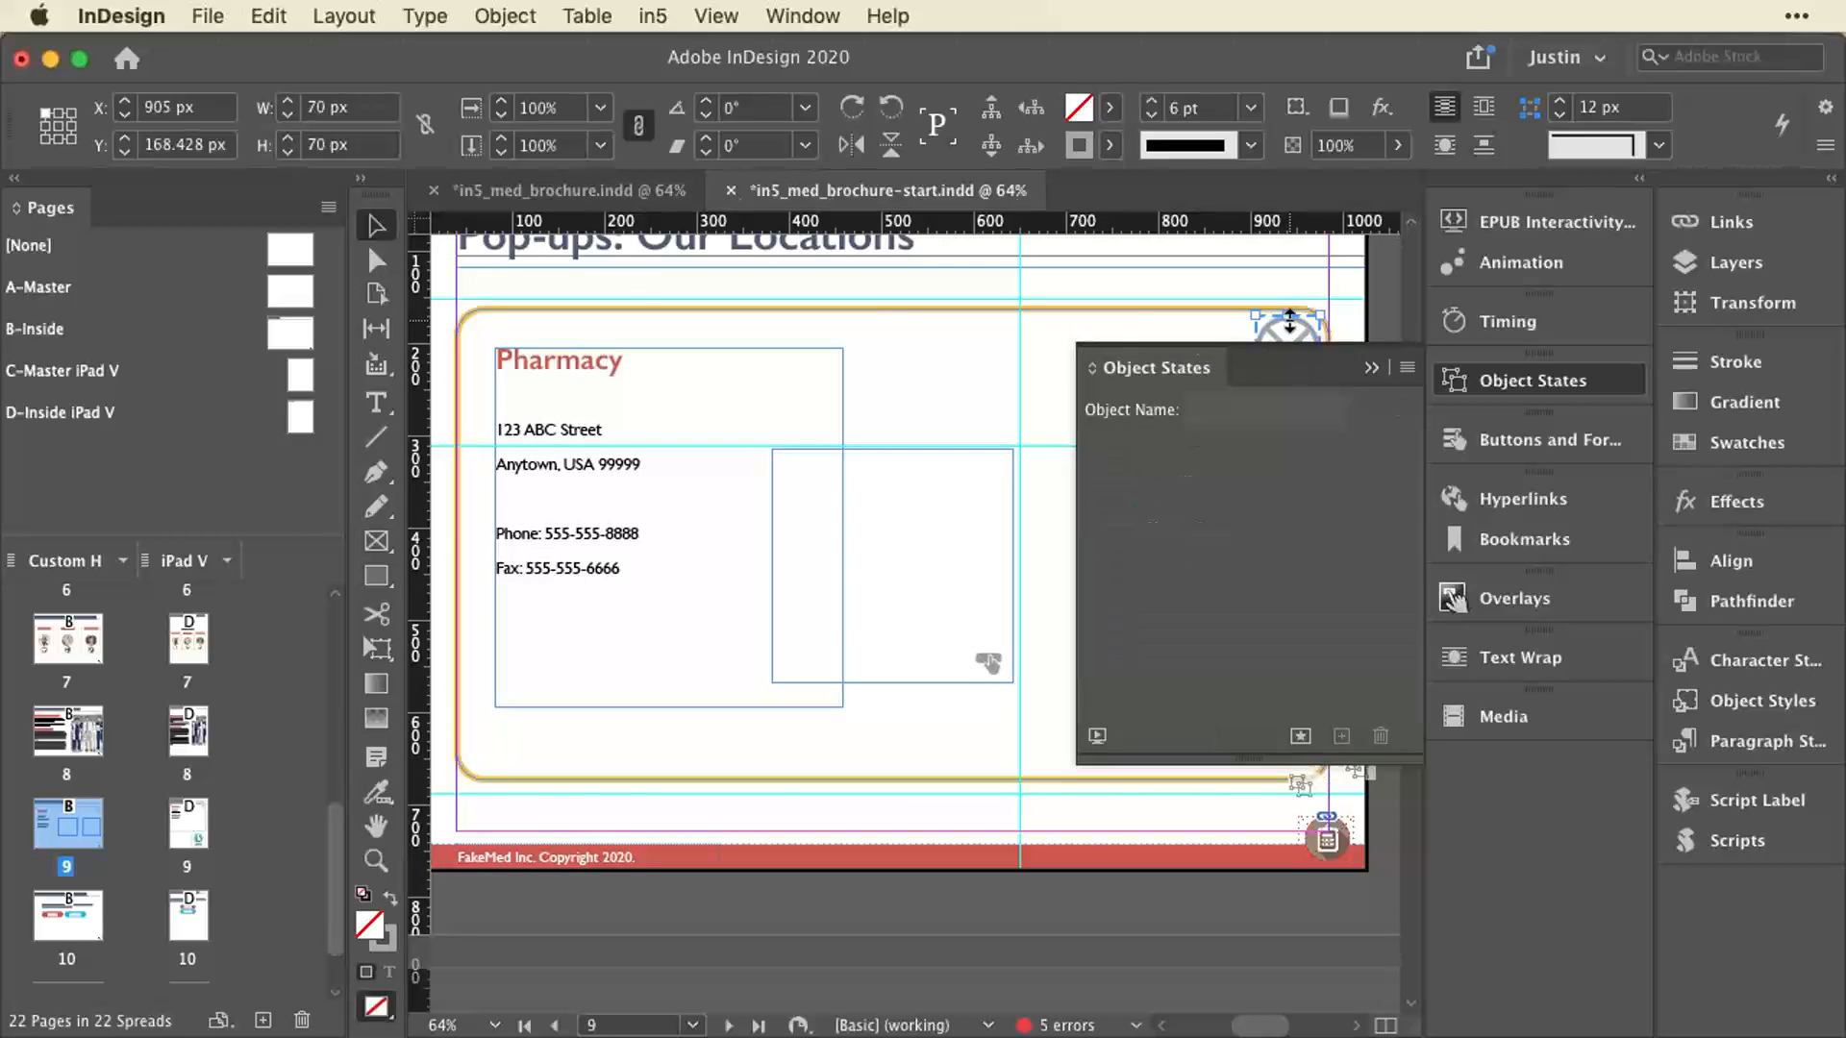
click(1532, 442)
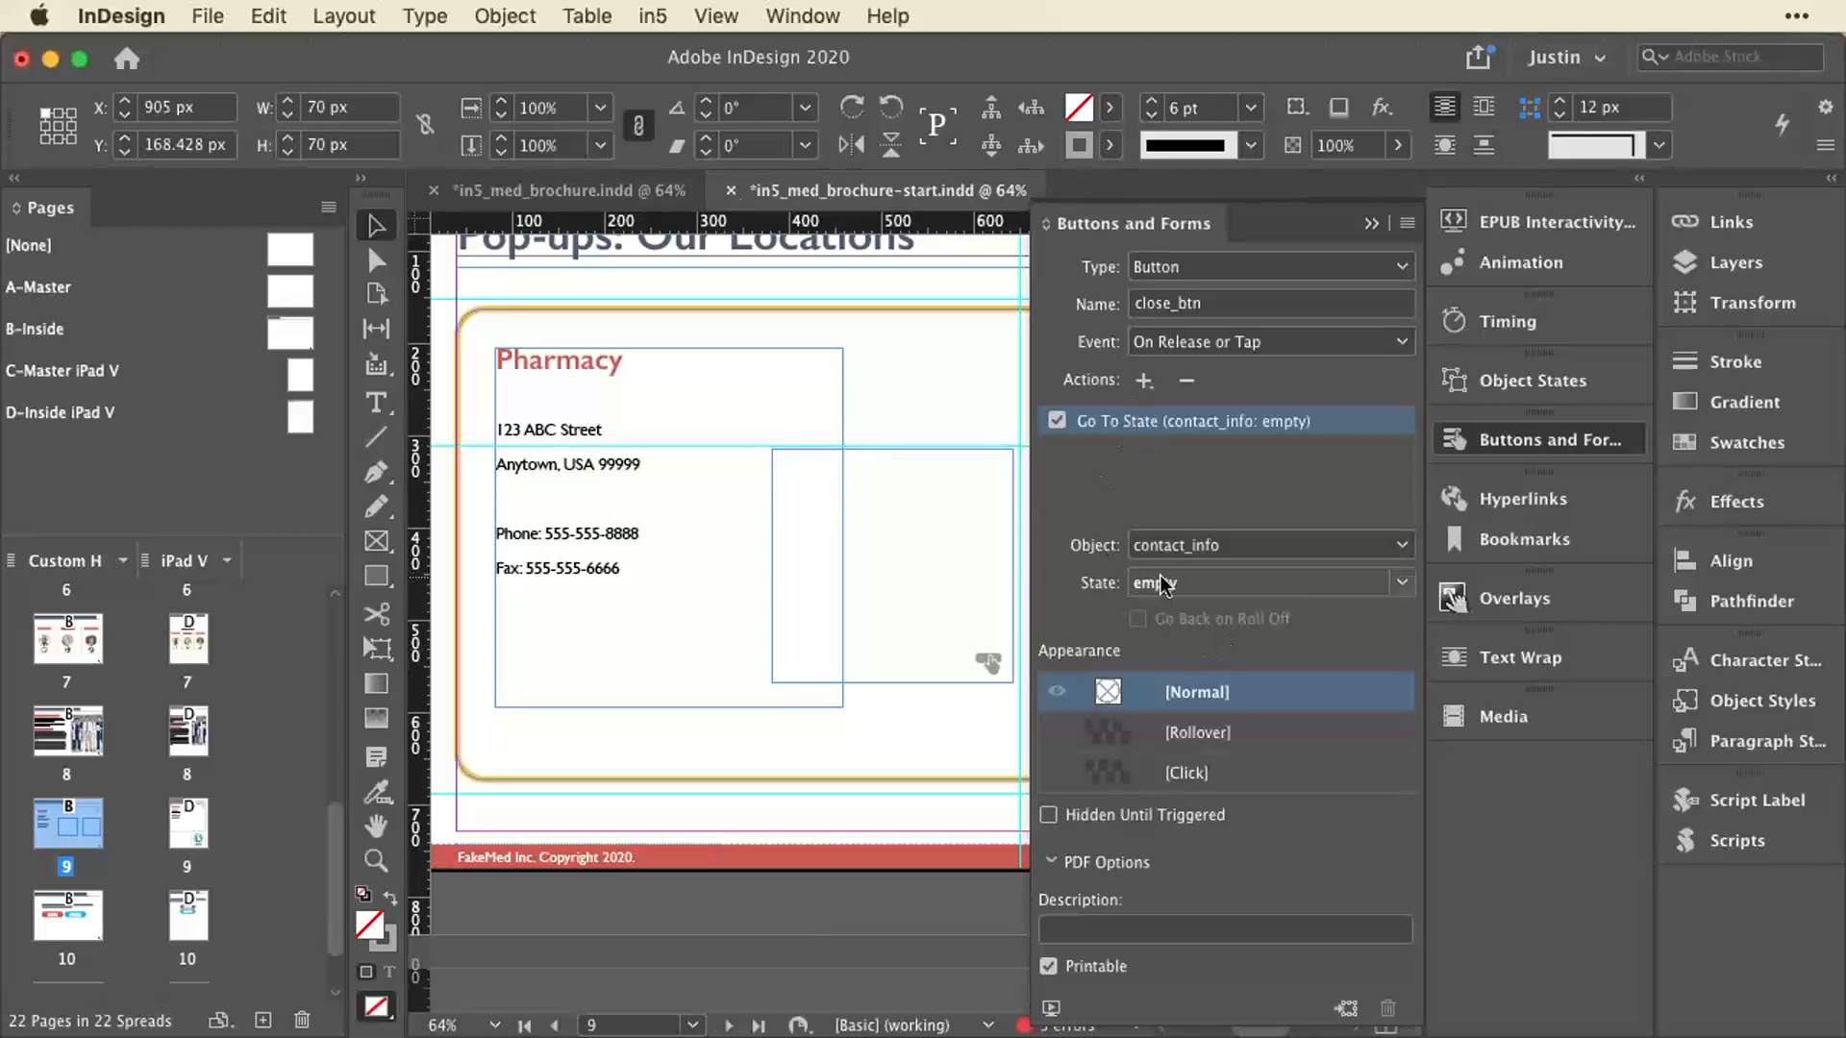
click(1404, 584)
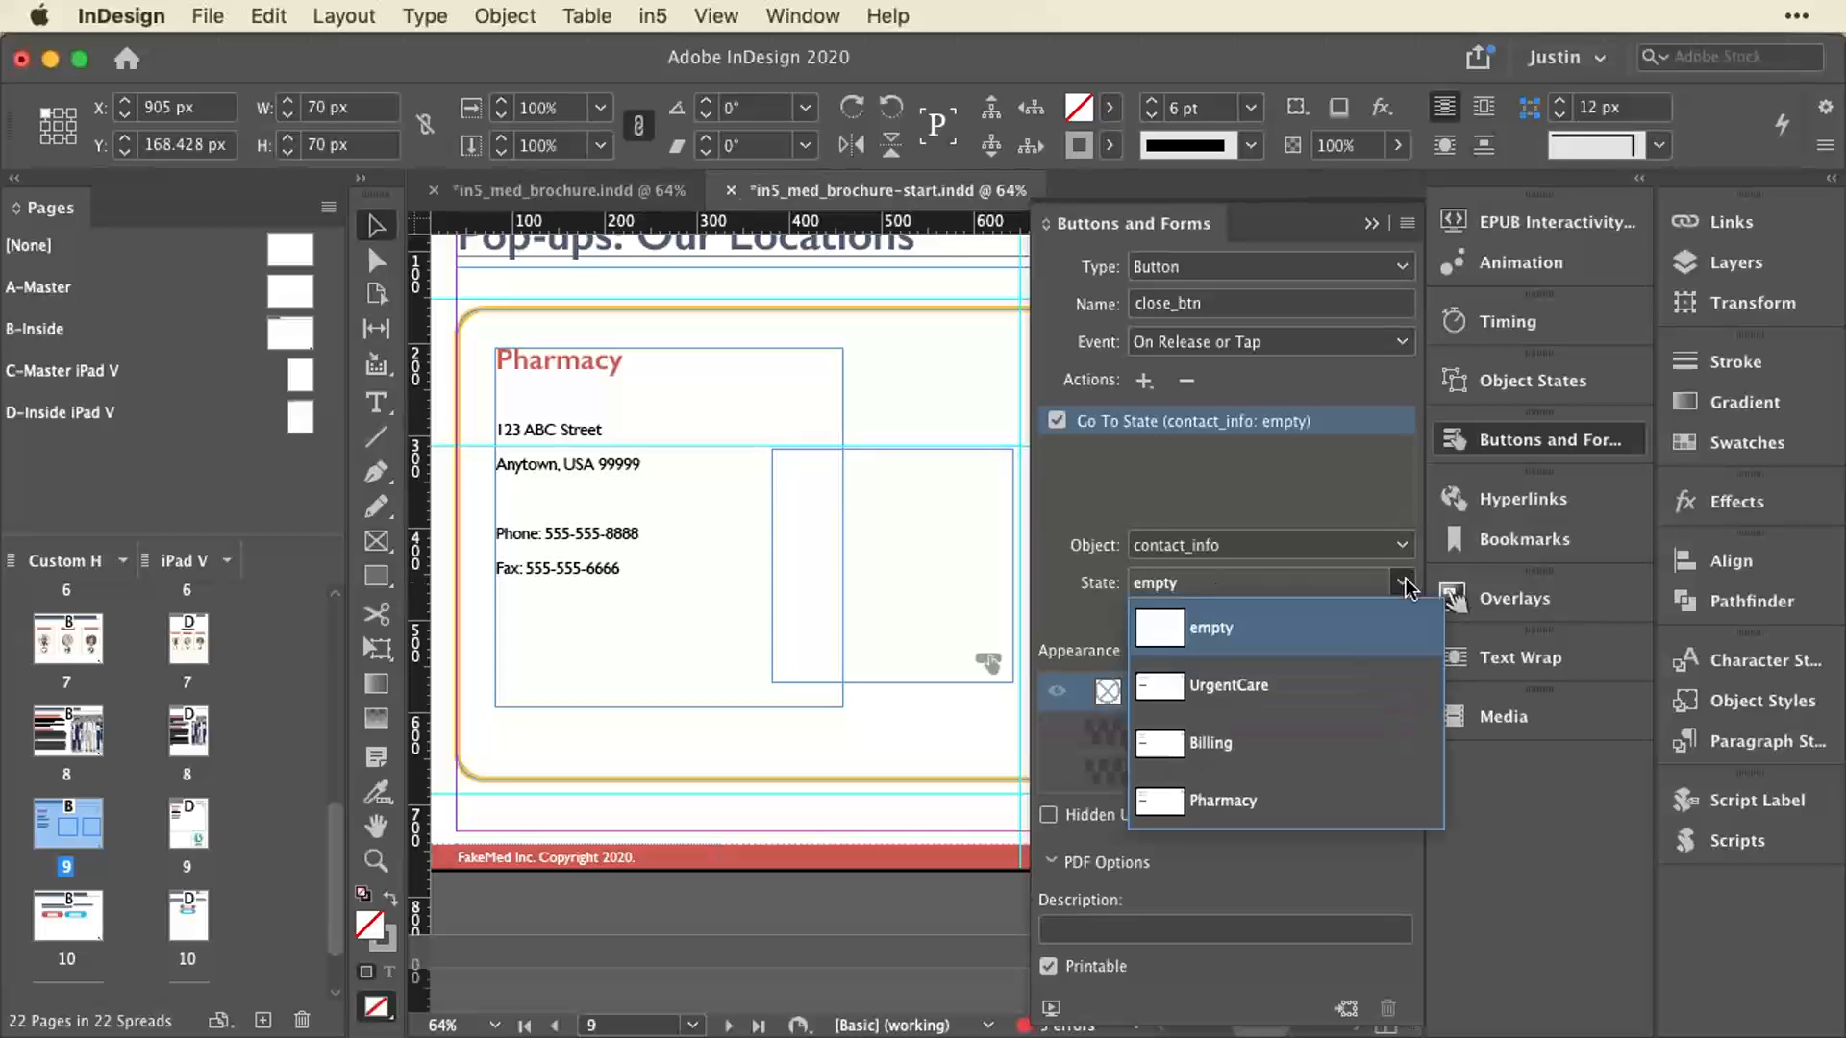
click(1406, 585)
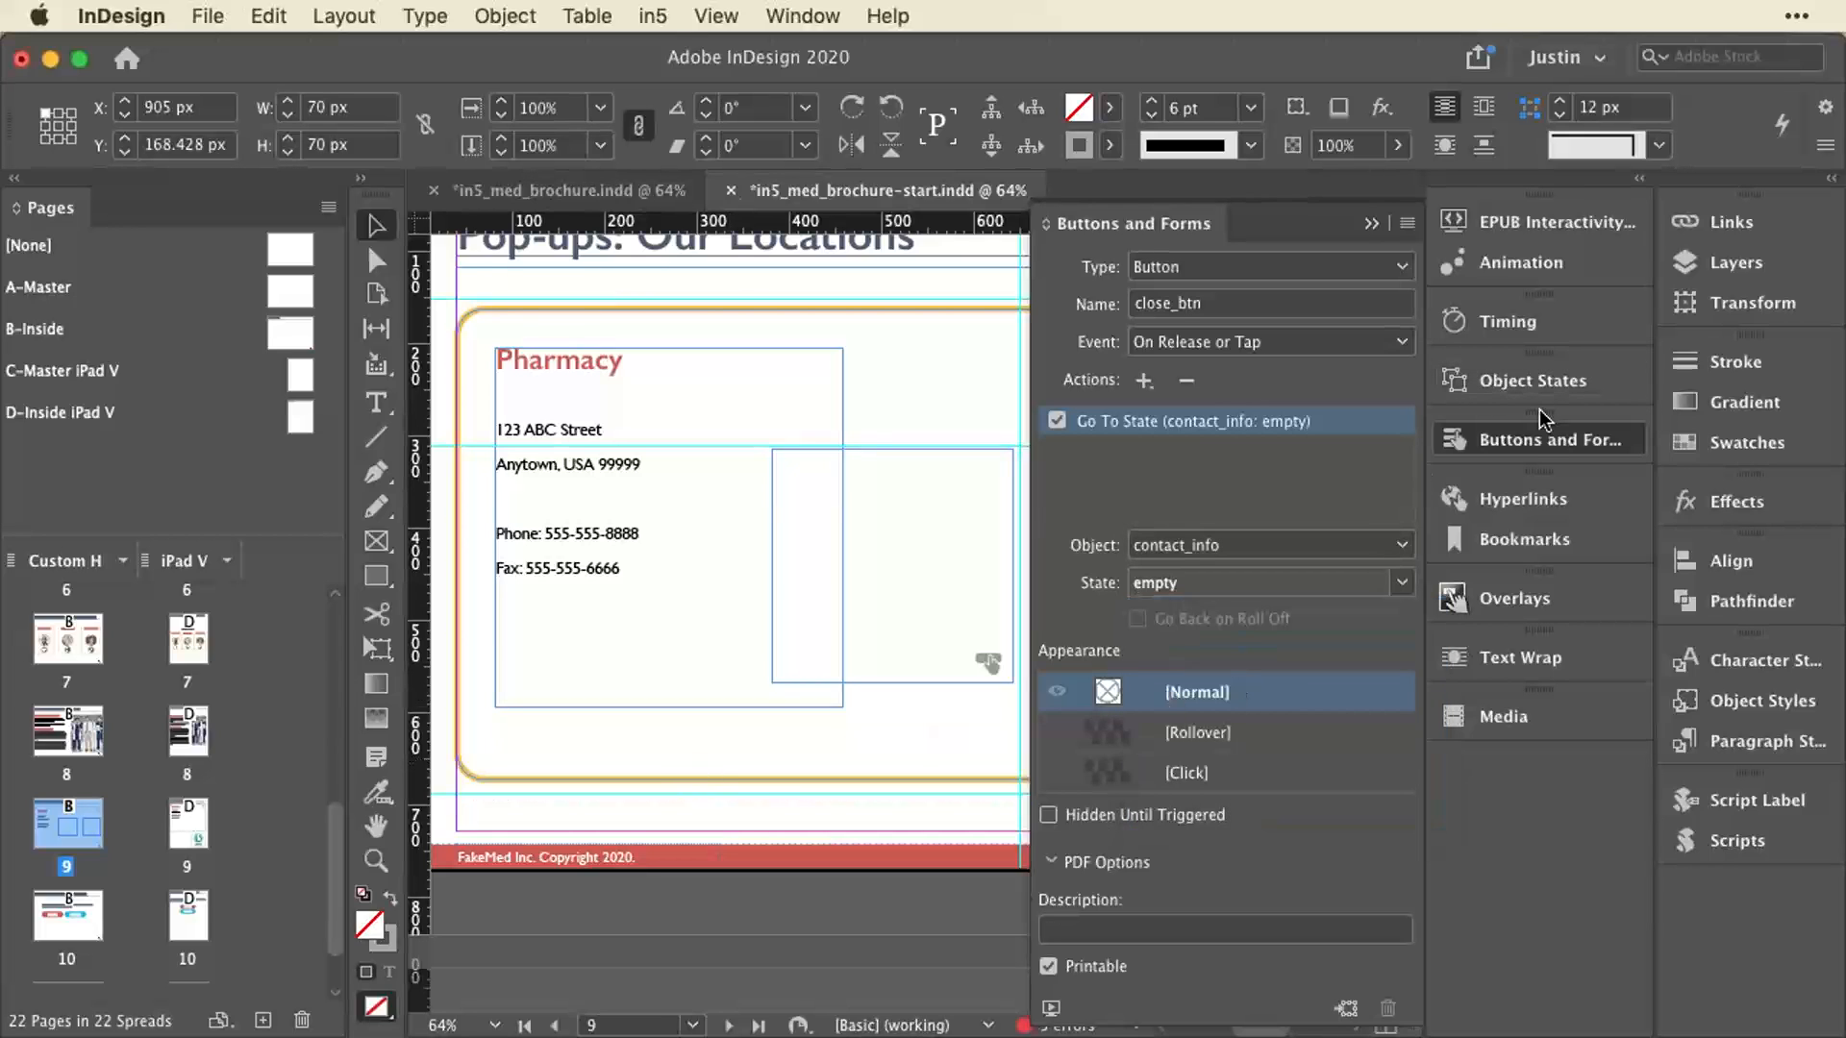
click(1526, 440)
Return the contact_info object to its empty state and collapse the object states display.
click(1532, 381)
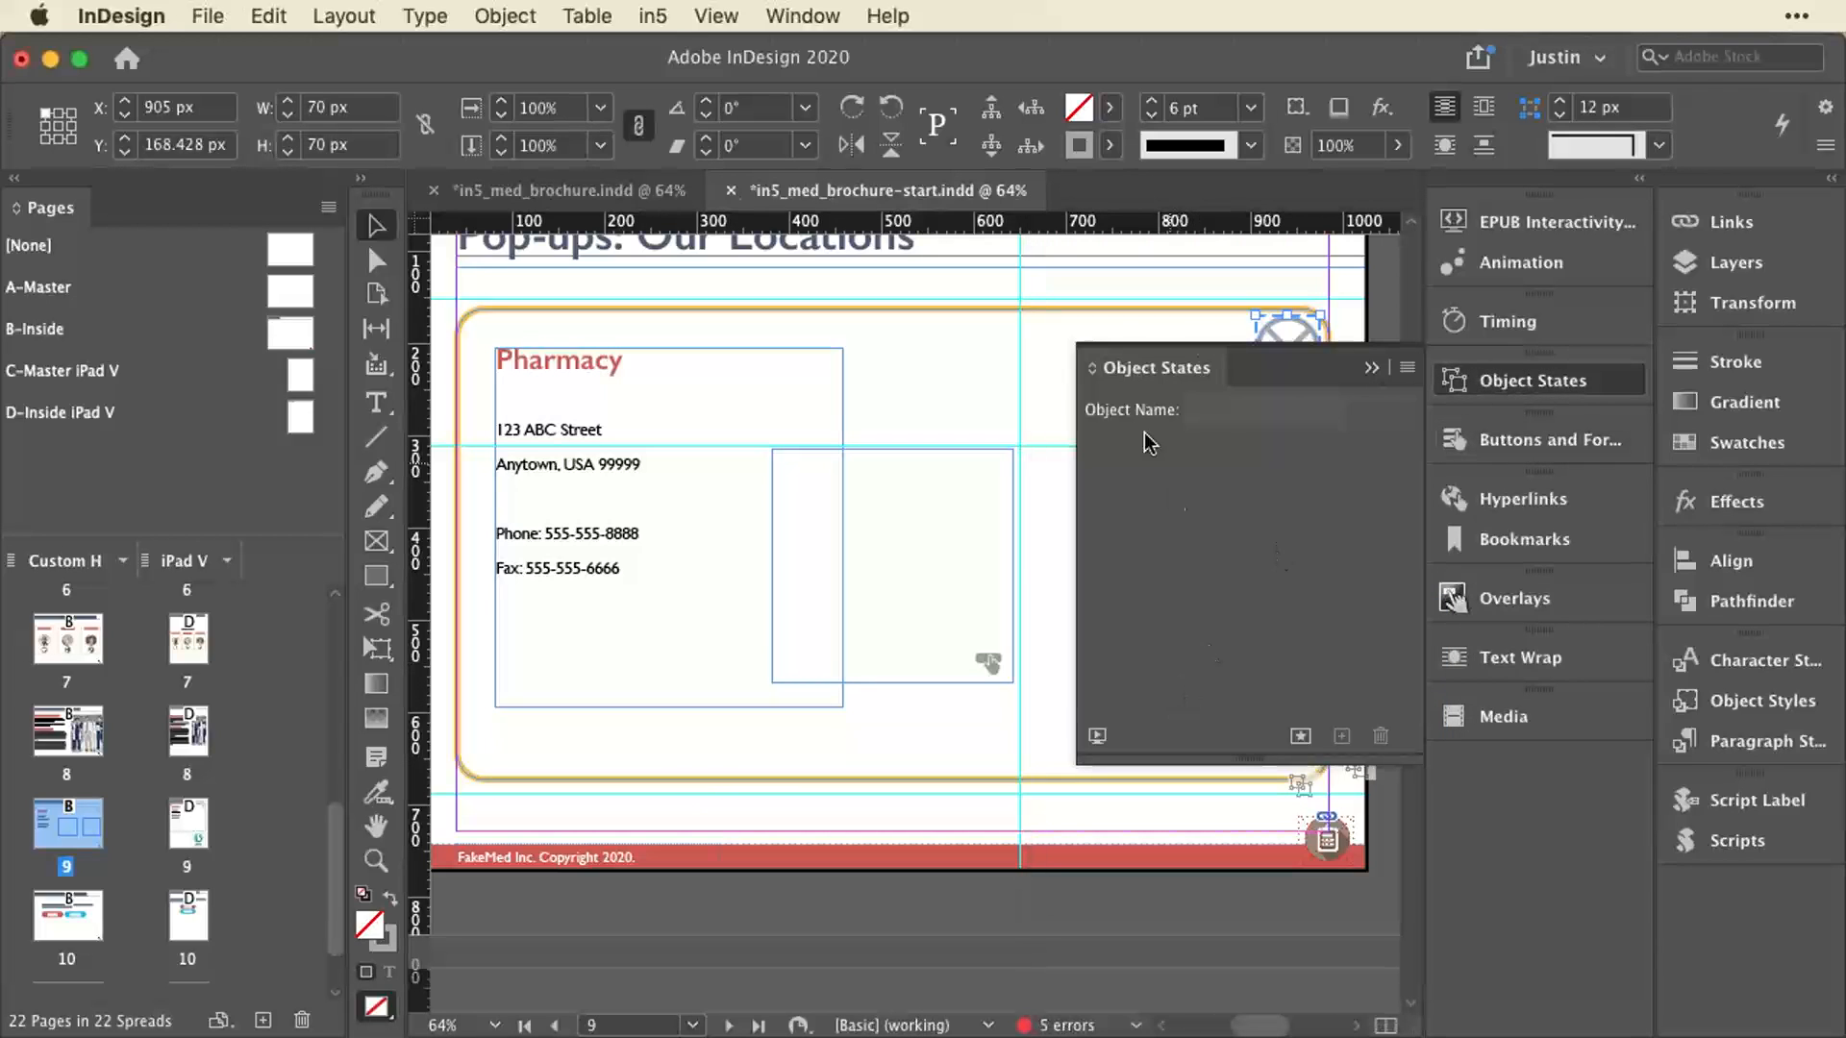
click(861, 793)
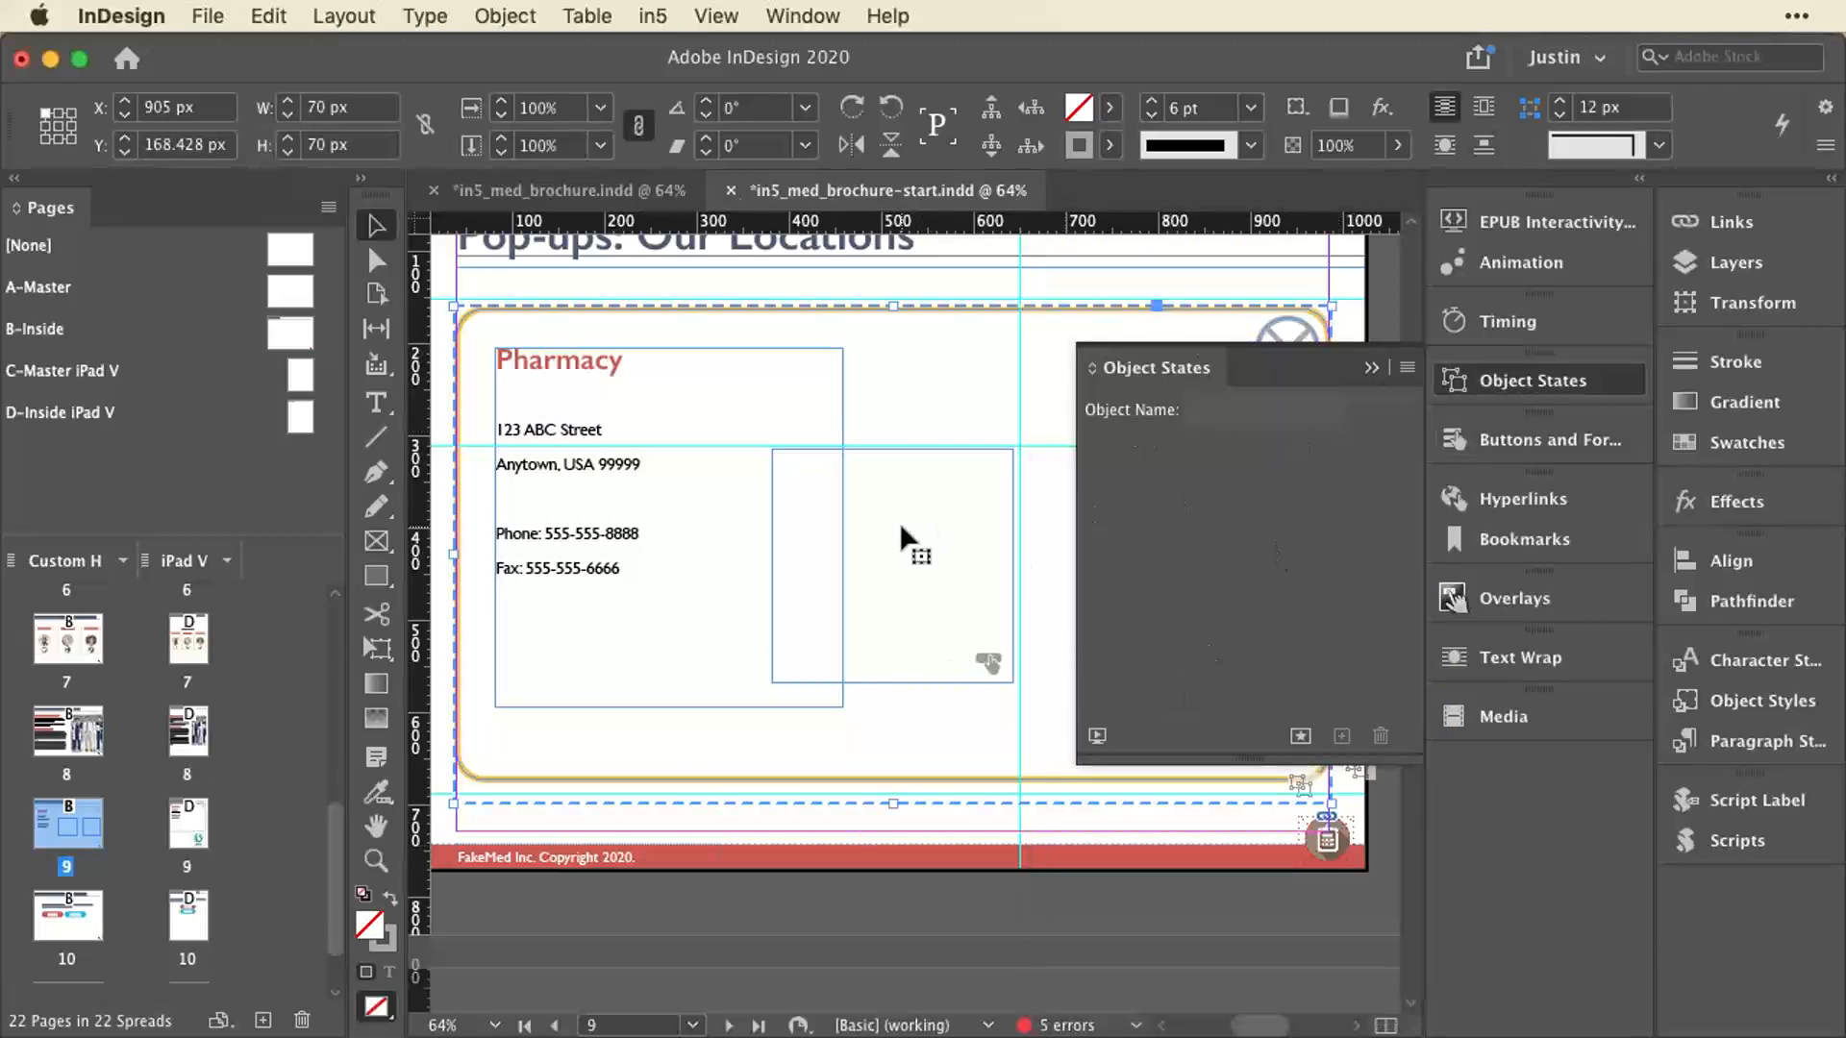
click(1190, 460)
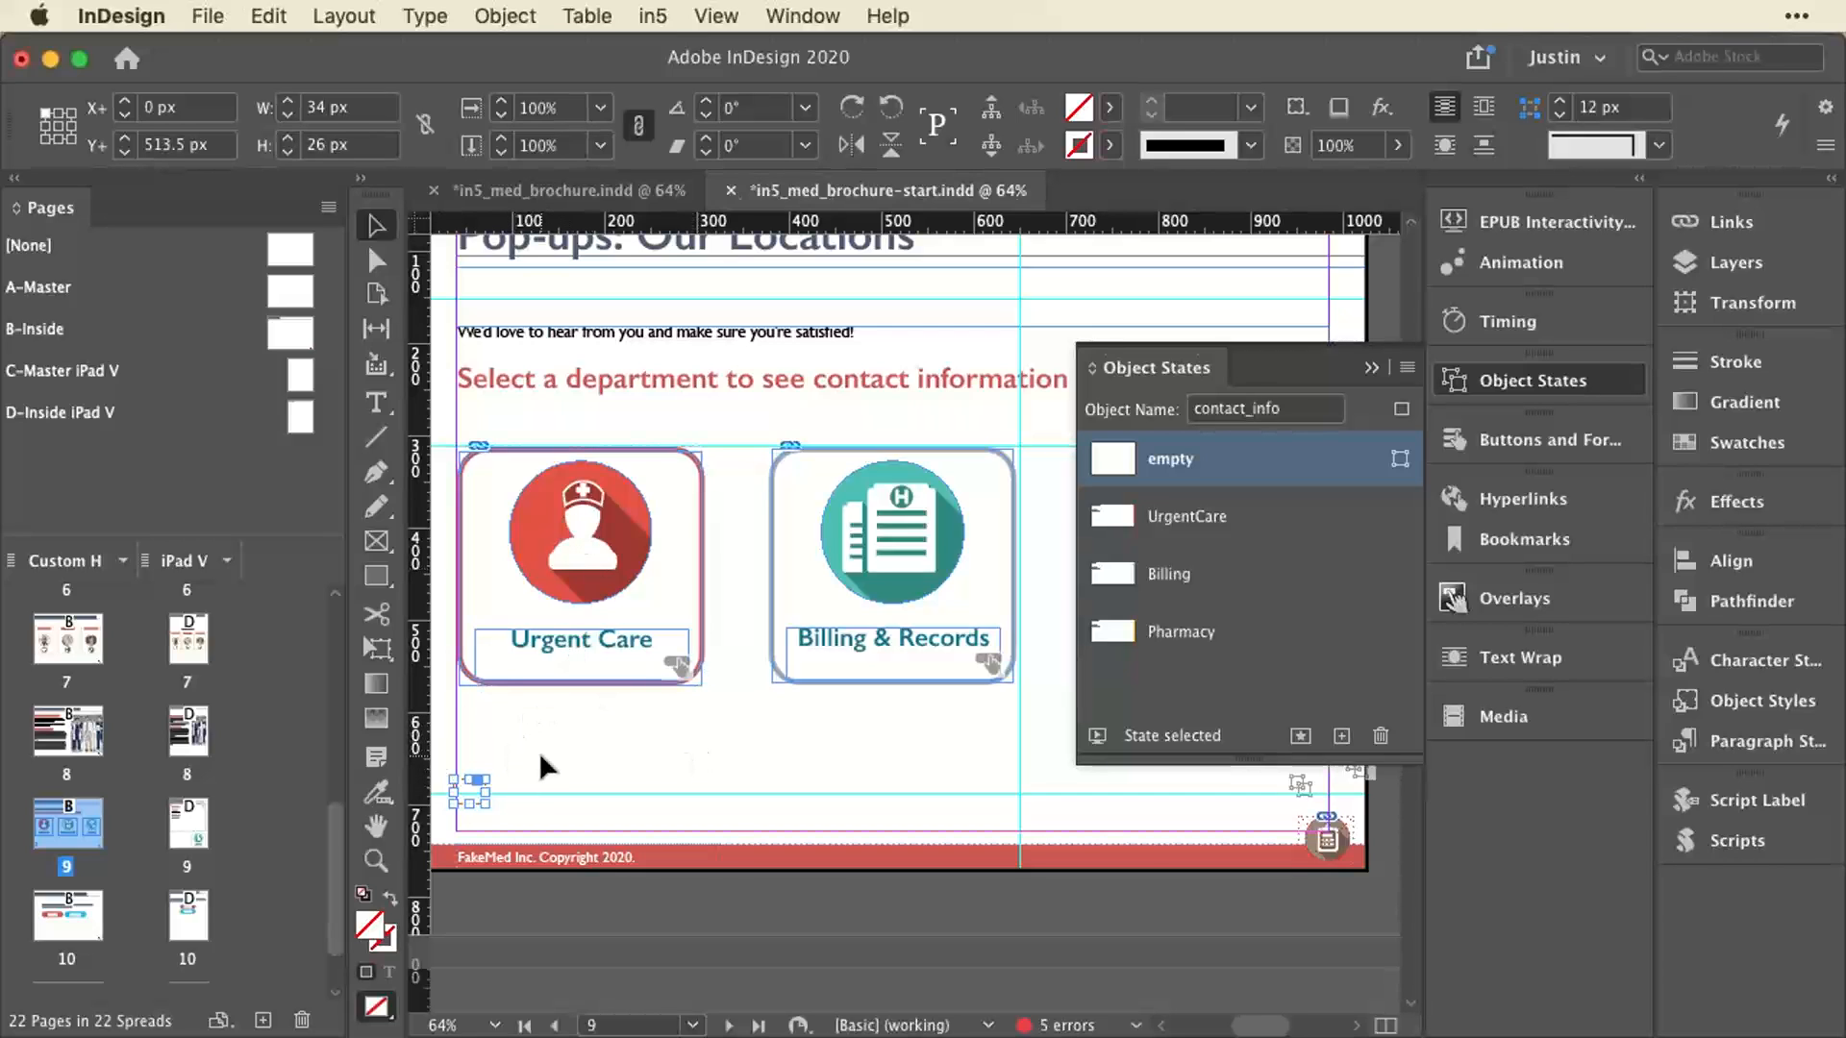
click(1505, 384)
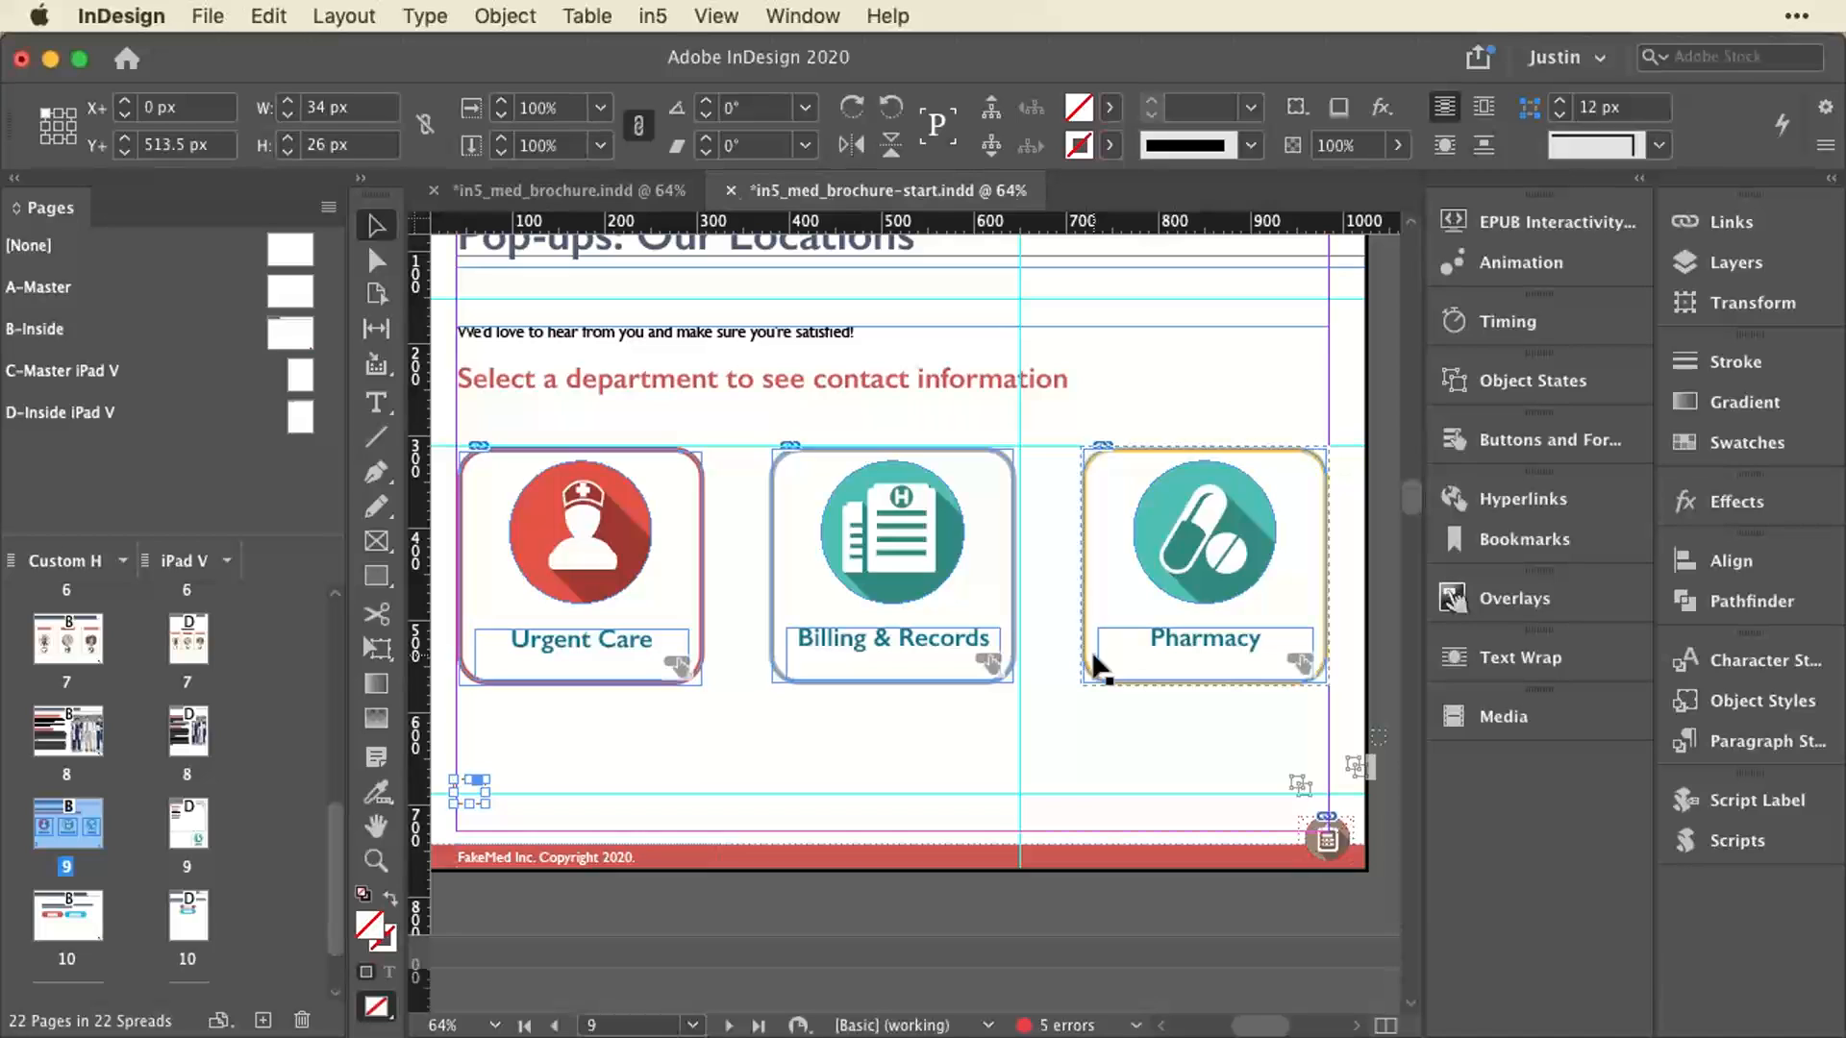
Select the Urgent Care card on page 9 and add a Go To State action to it.
click(957, 510)
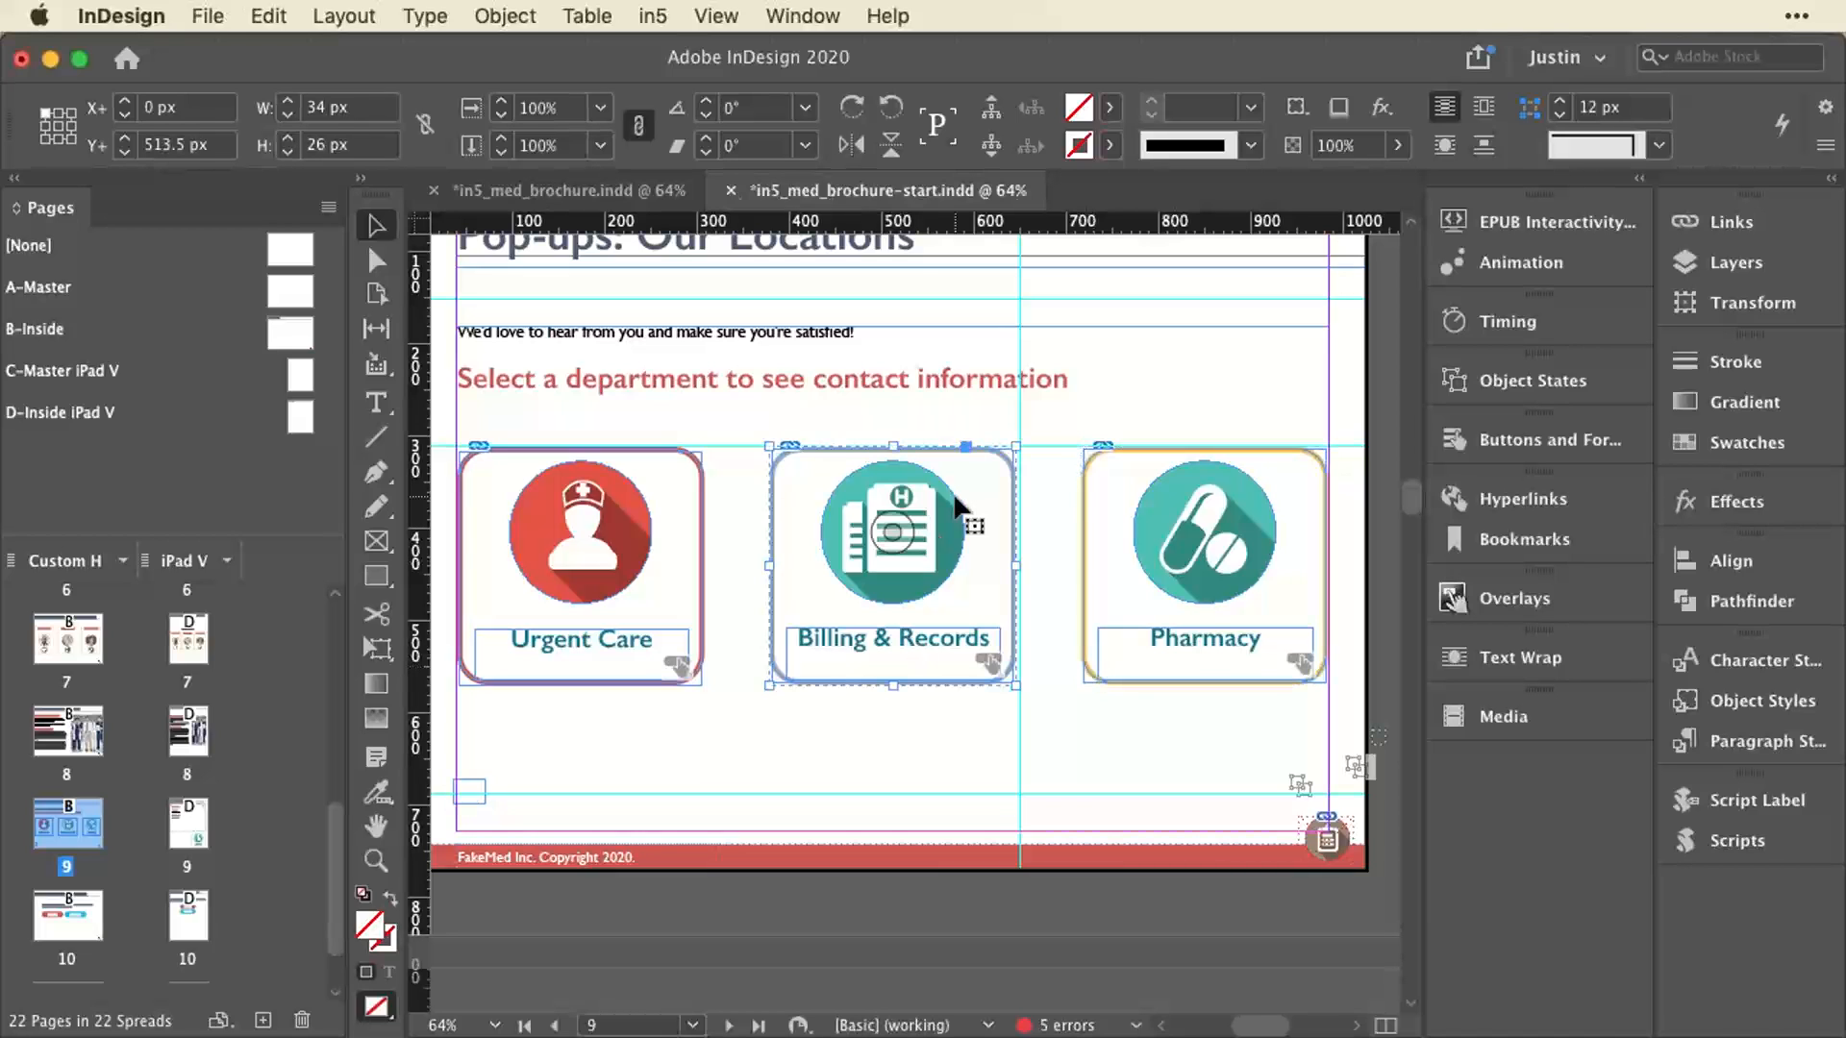
click(1458, 451)
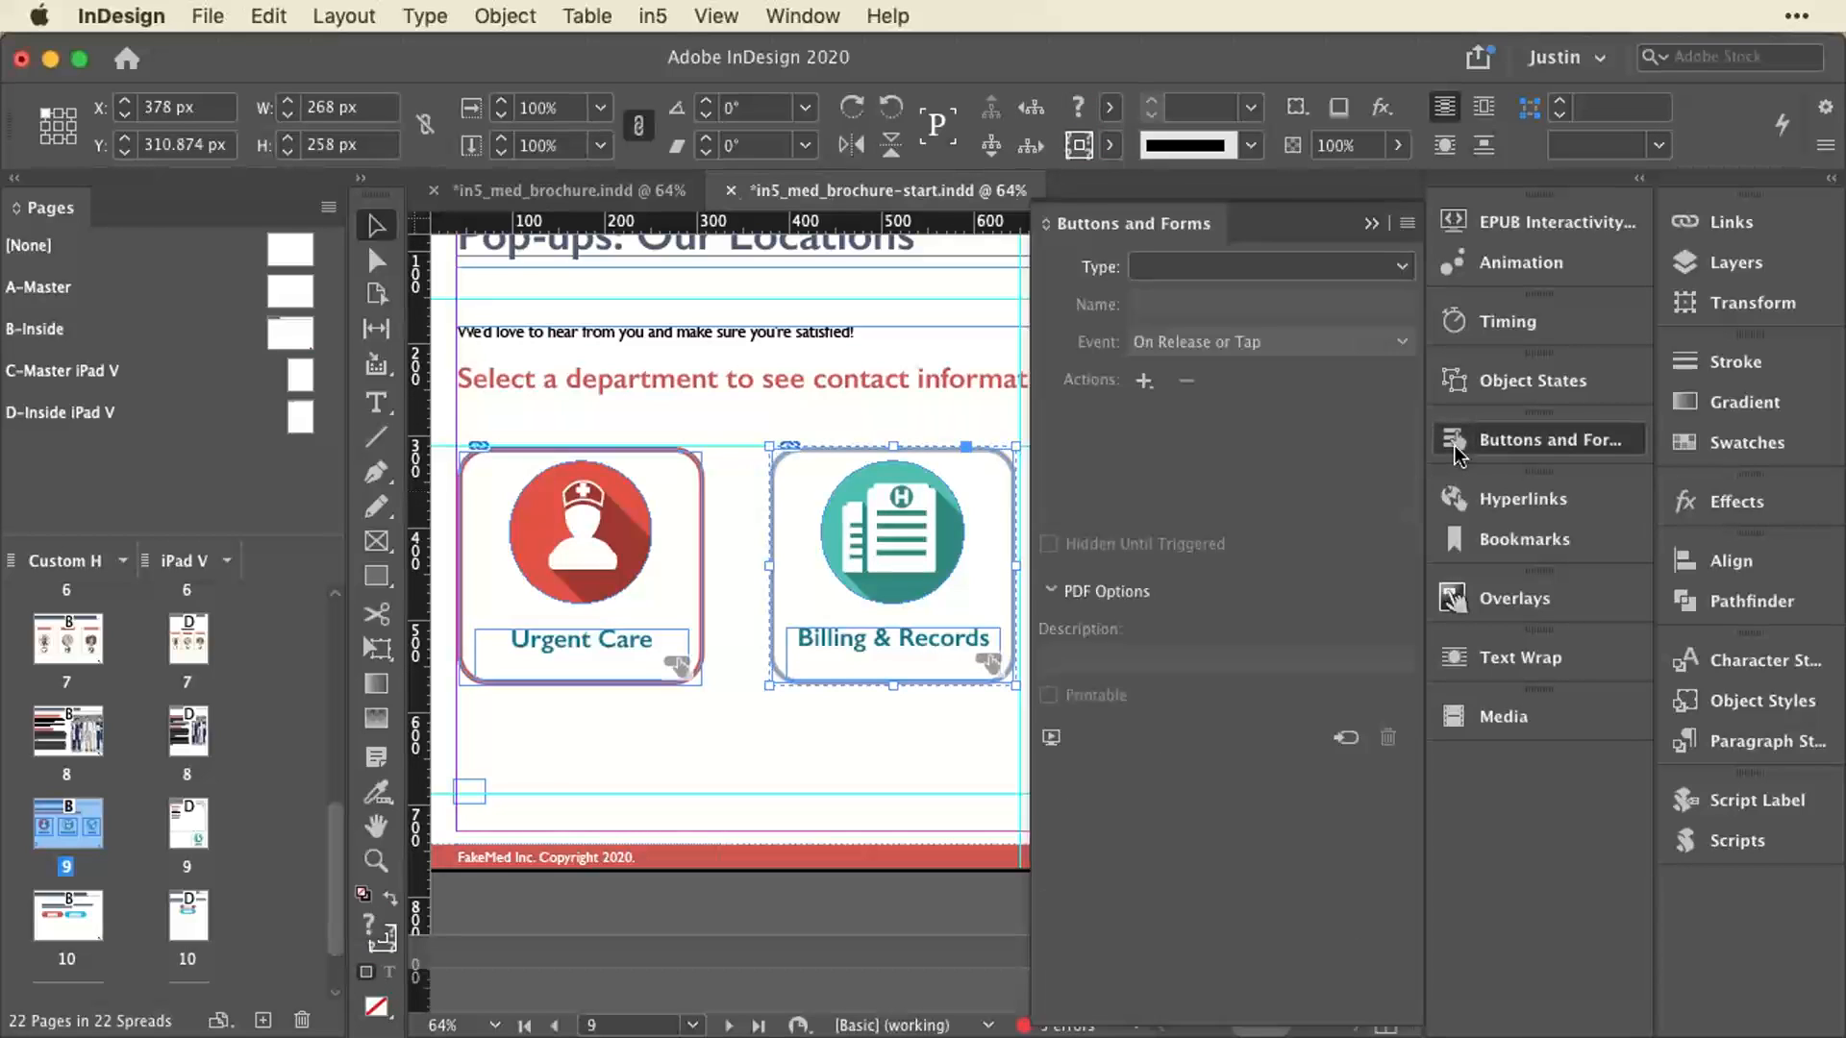
click(872, 784)
click(888, 650)
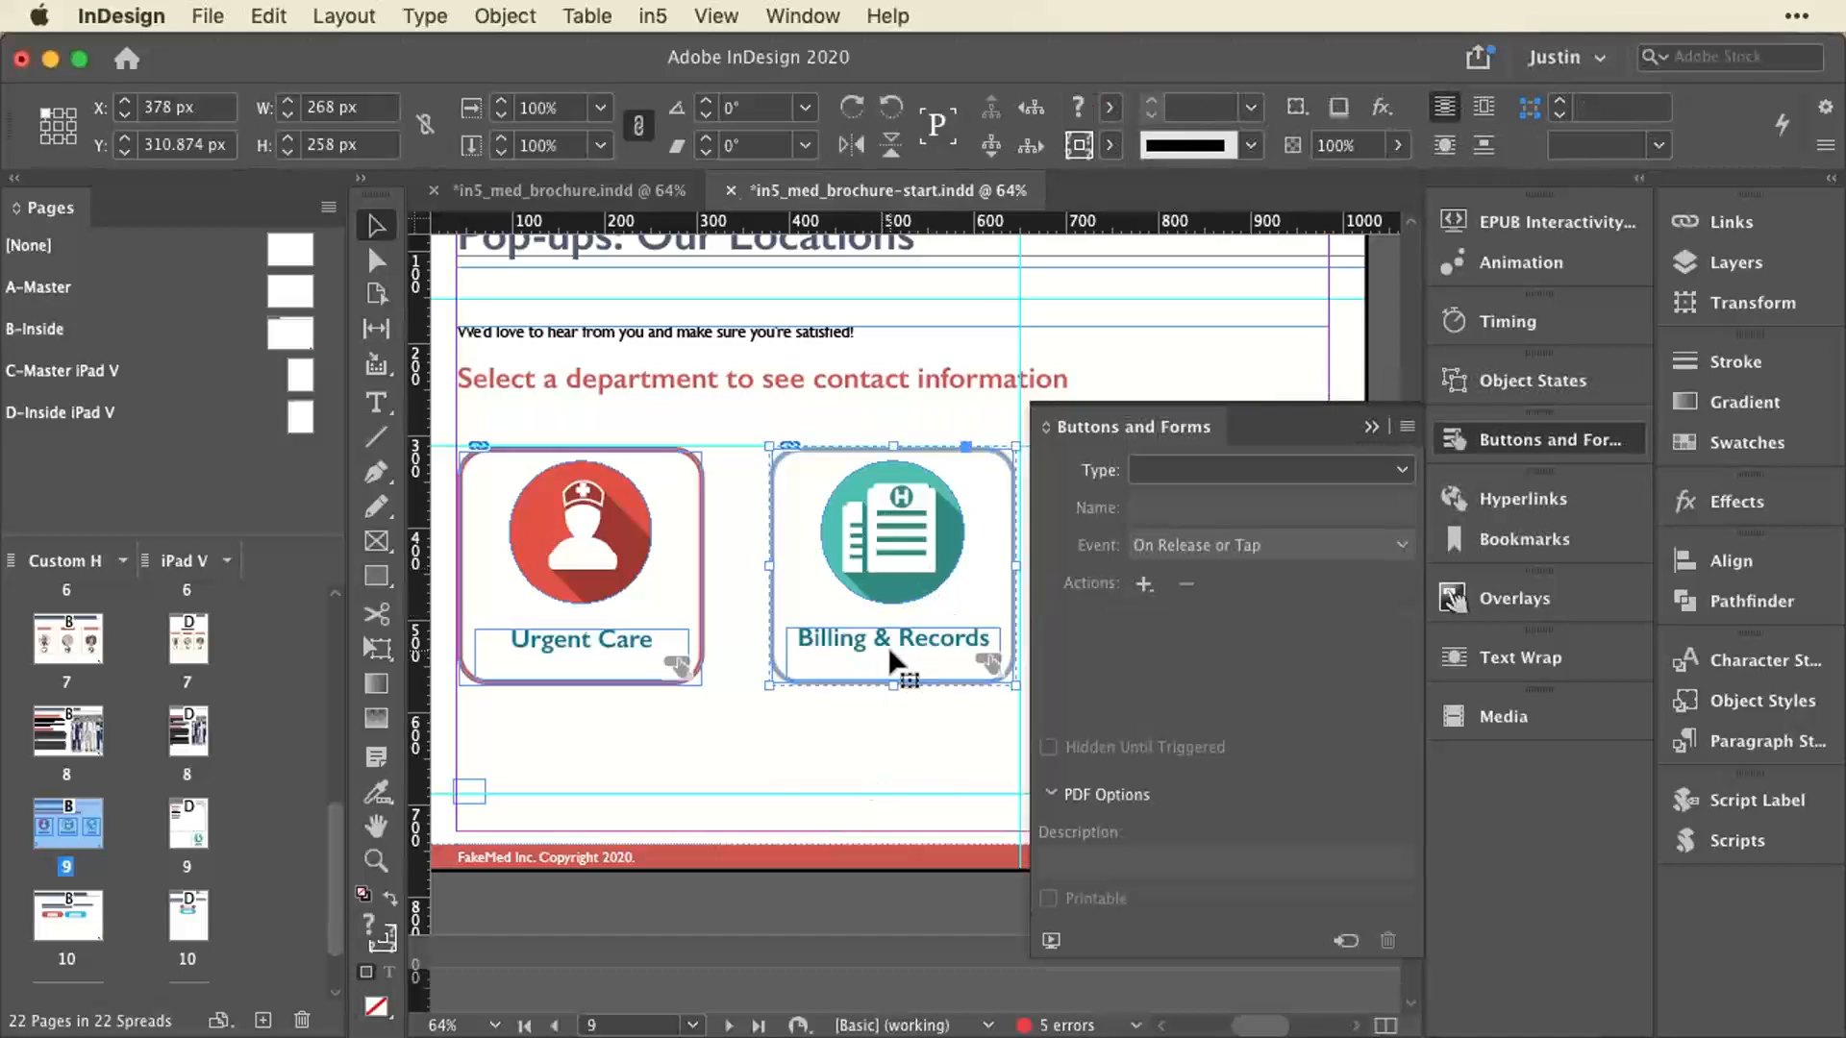
click(622, 653)
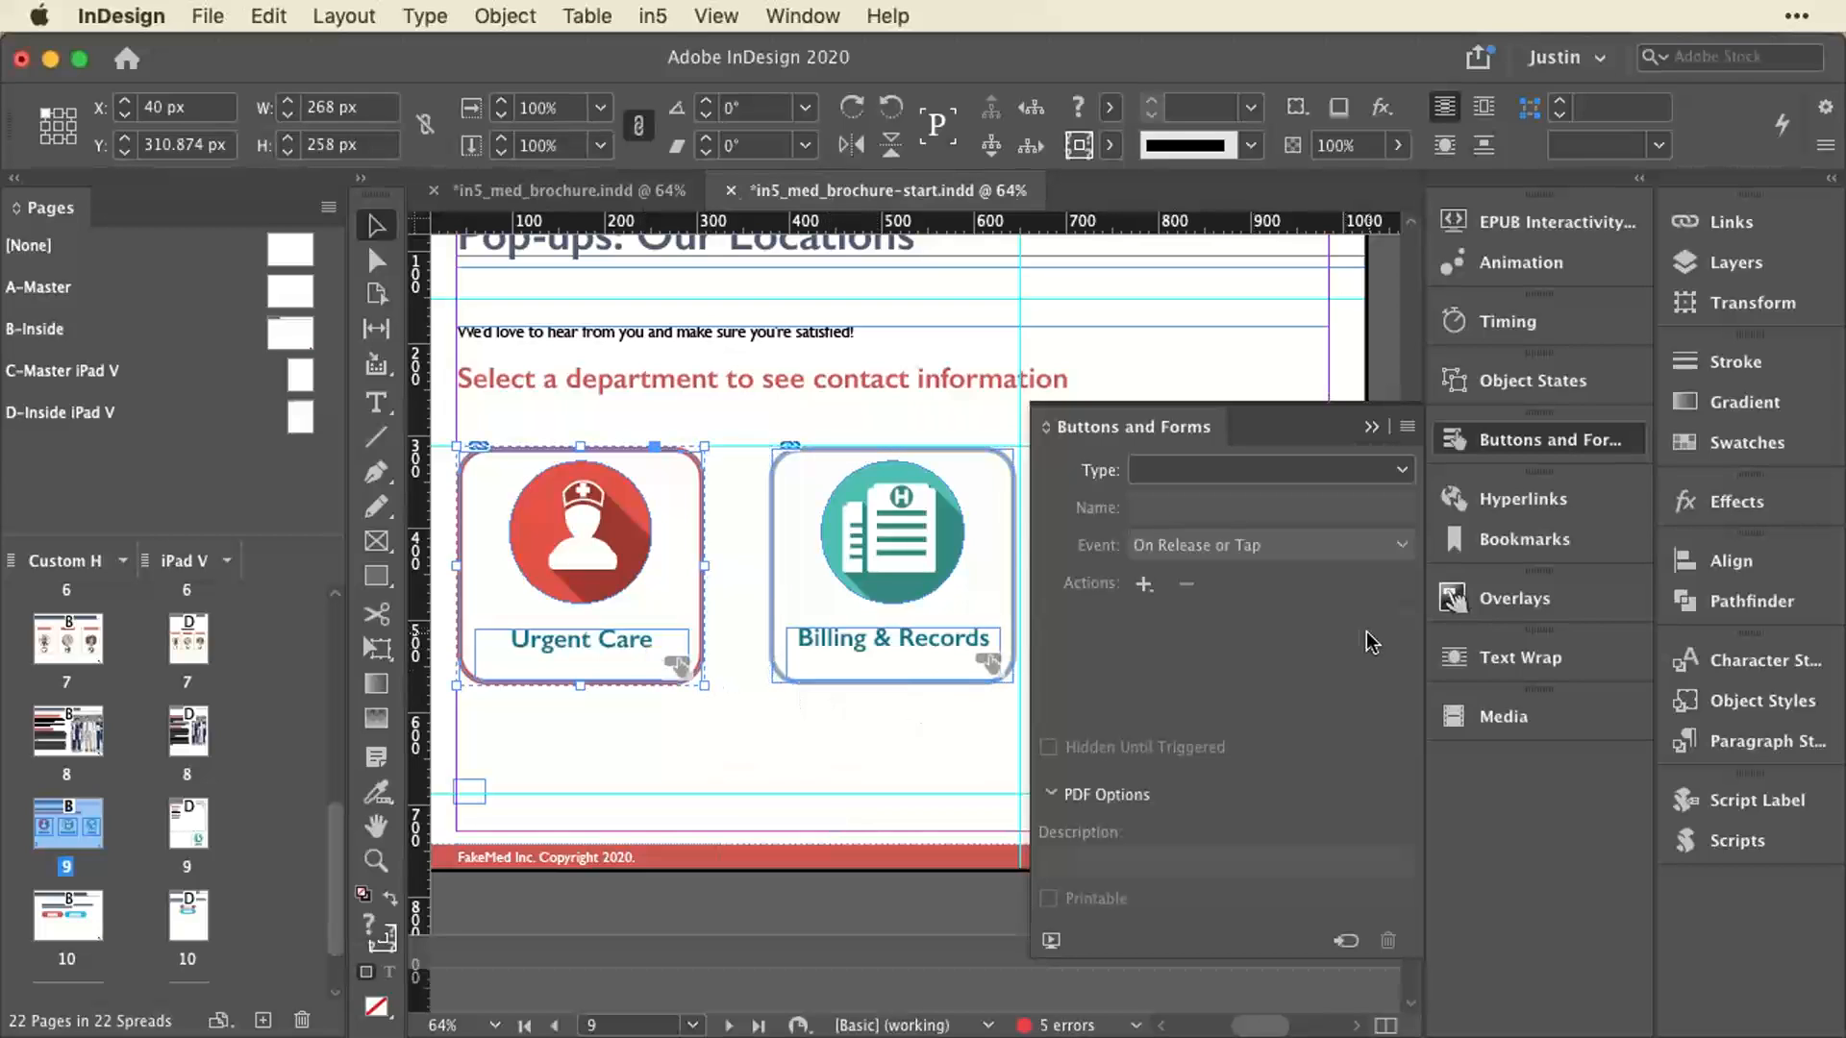
click(1143, 585)
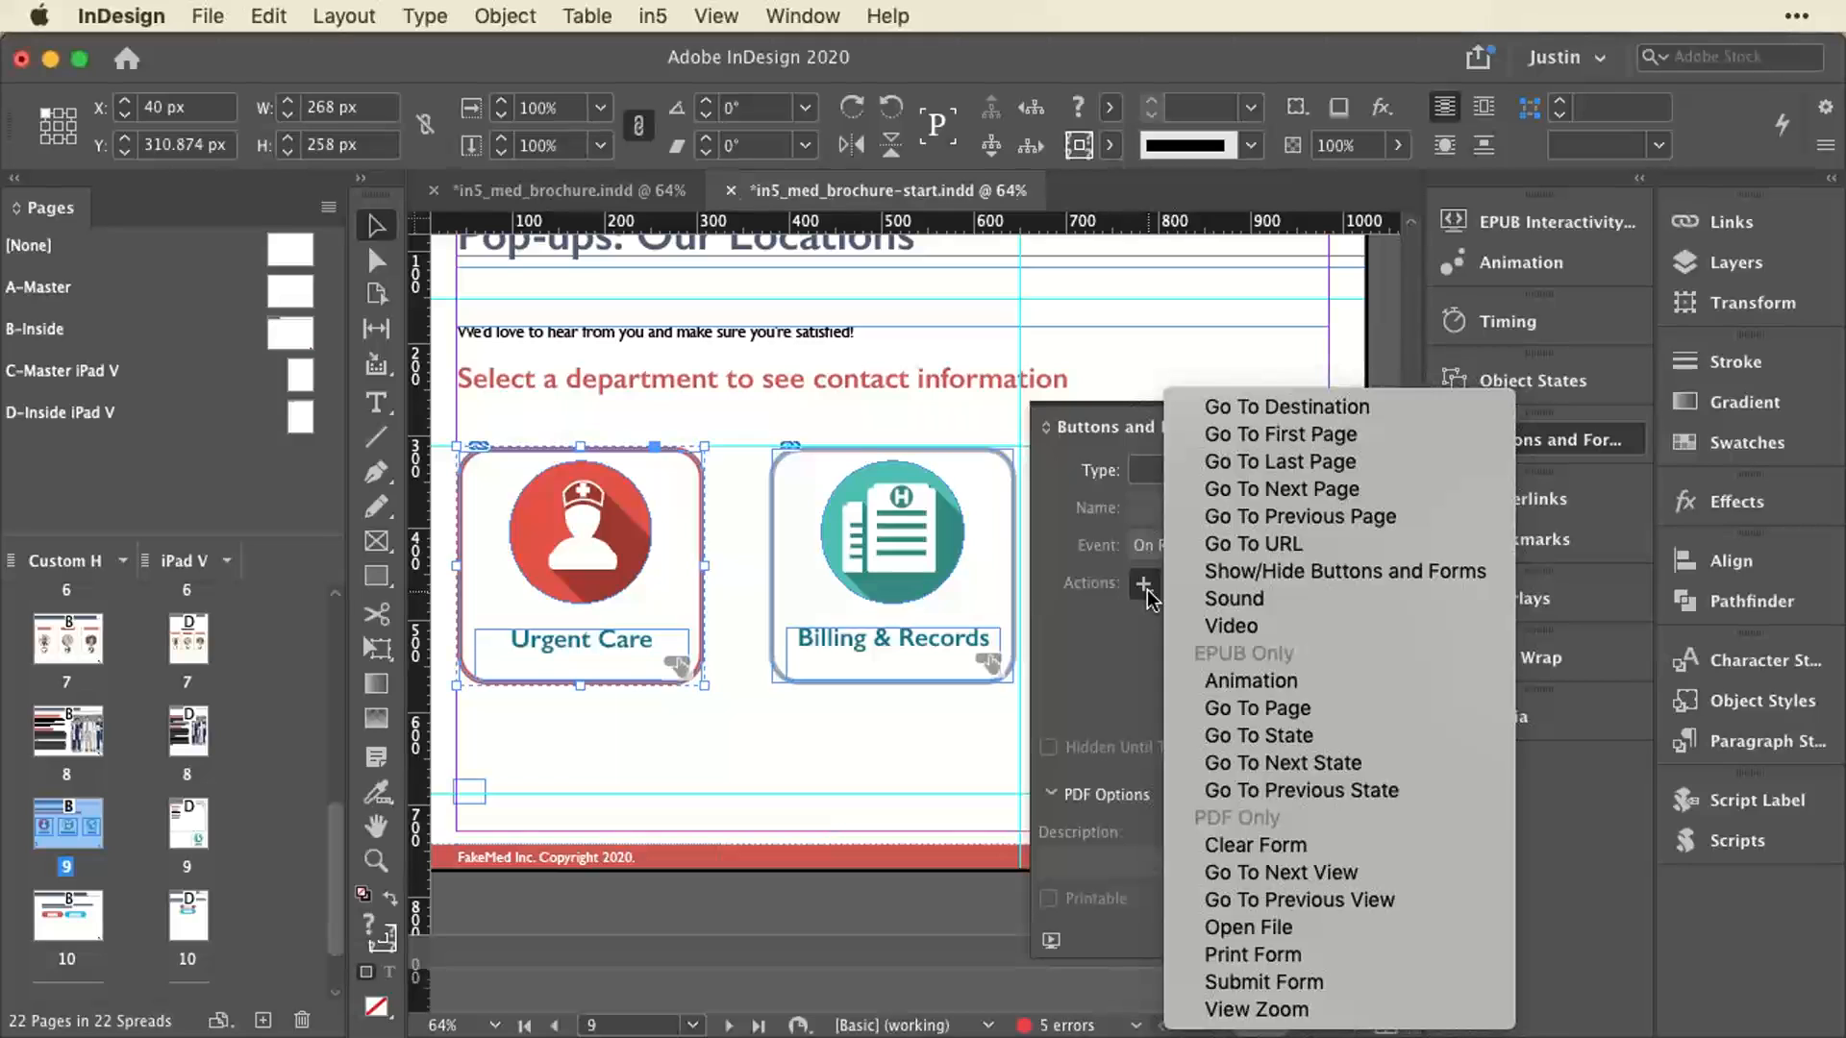
click(1253, 736)
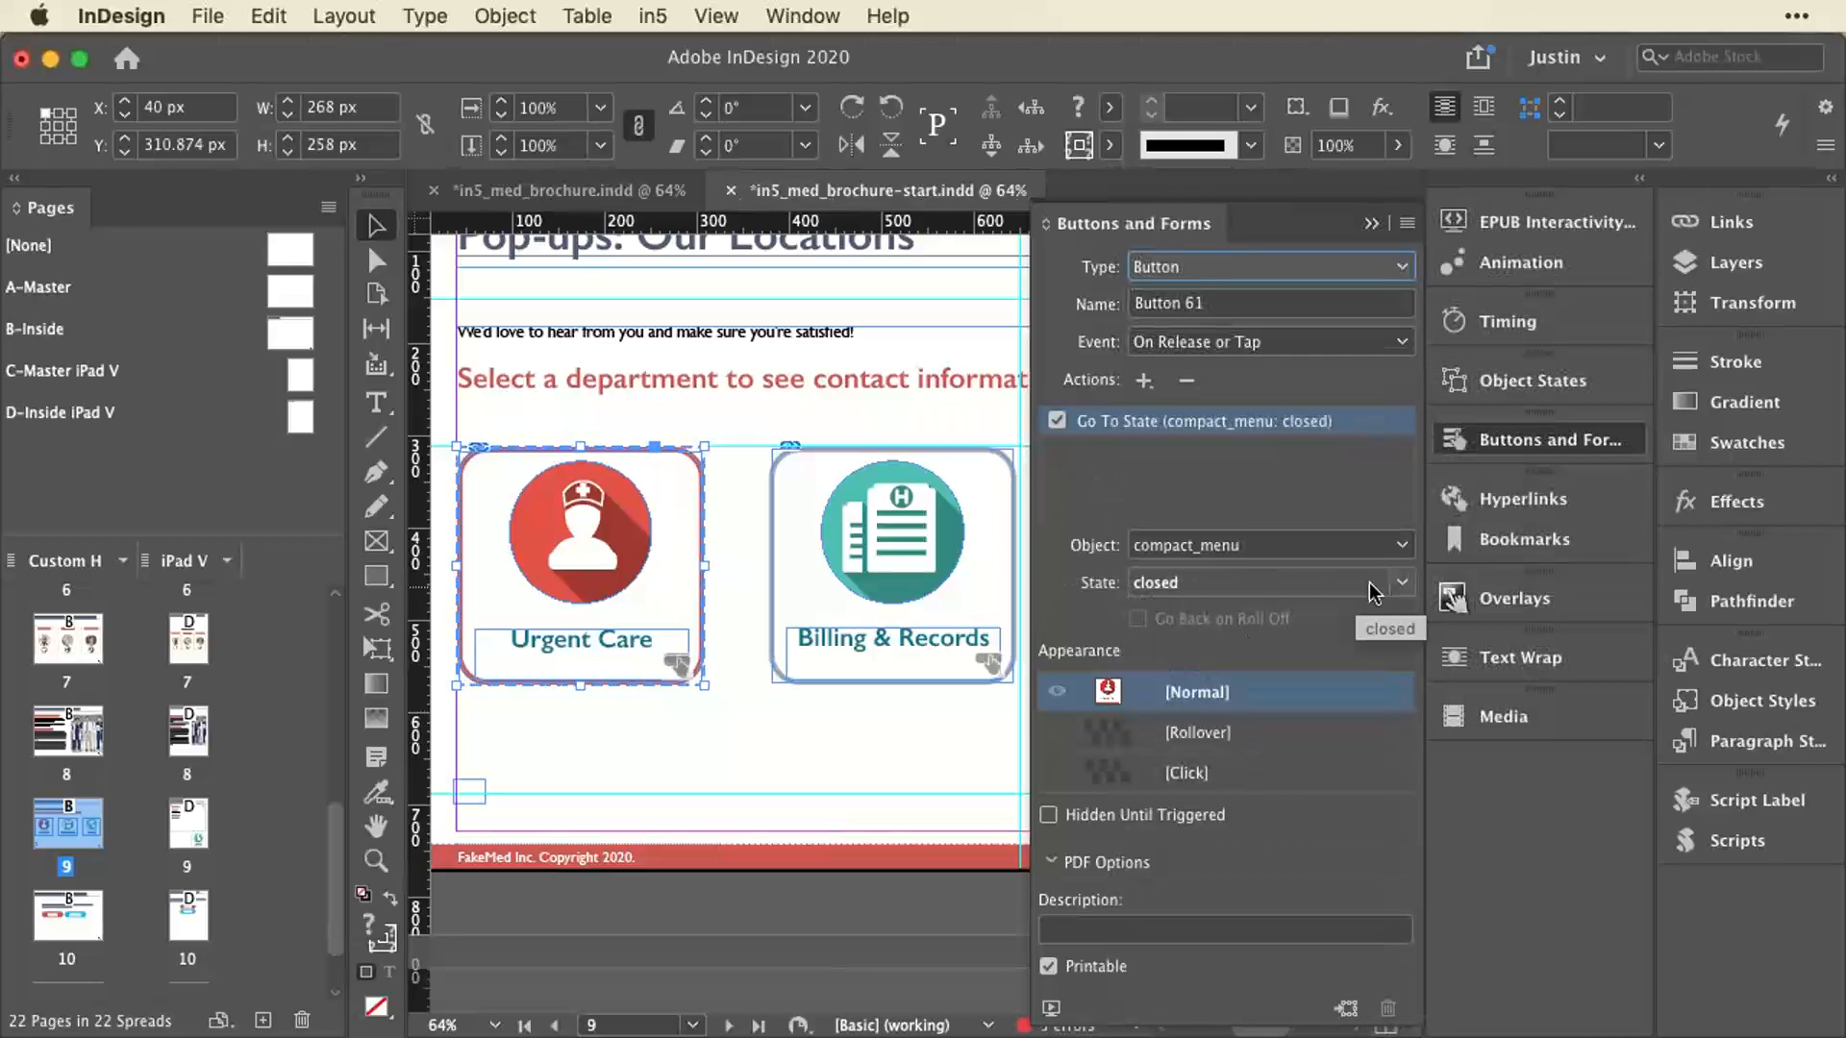
Target the Urgent Care card's Go To State action at the UrgentCare state of the contact_info object.
click(1400, 583)
click(1254, 548)
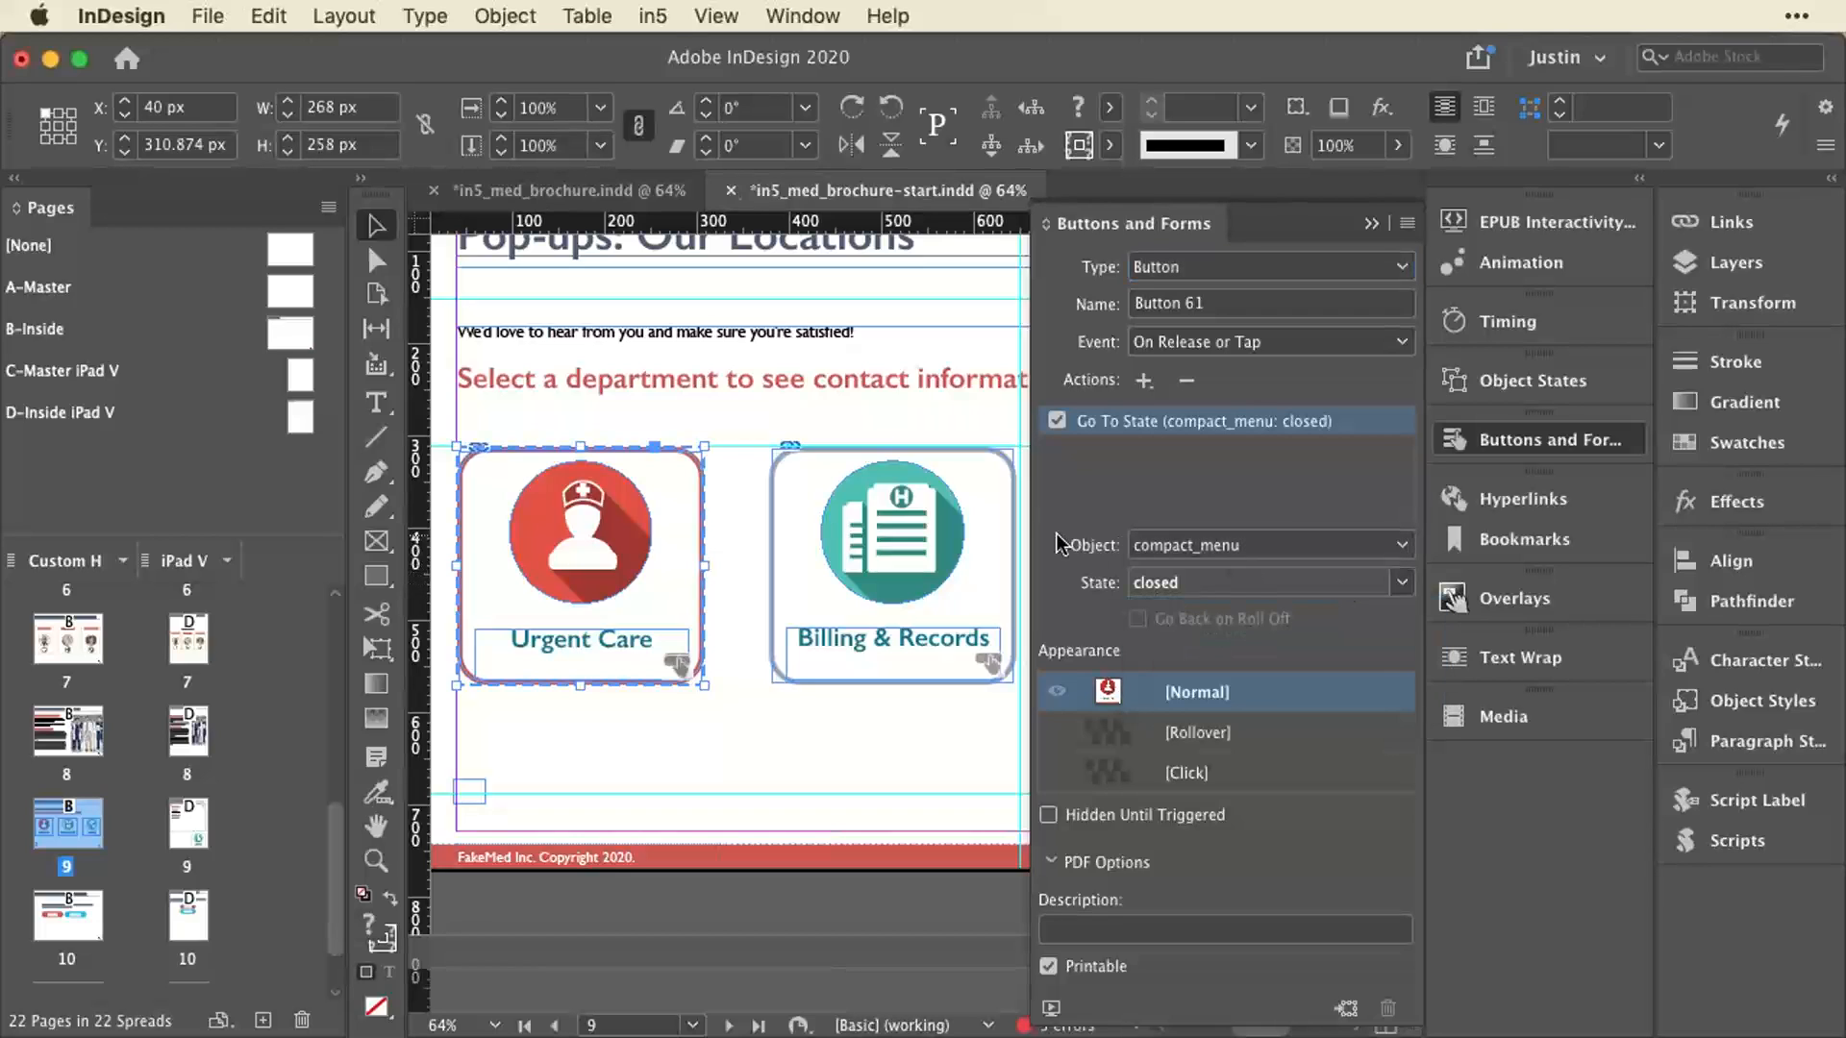
click(1257, 546)
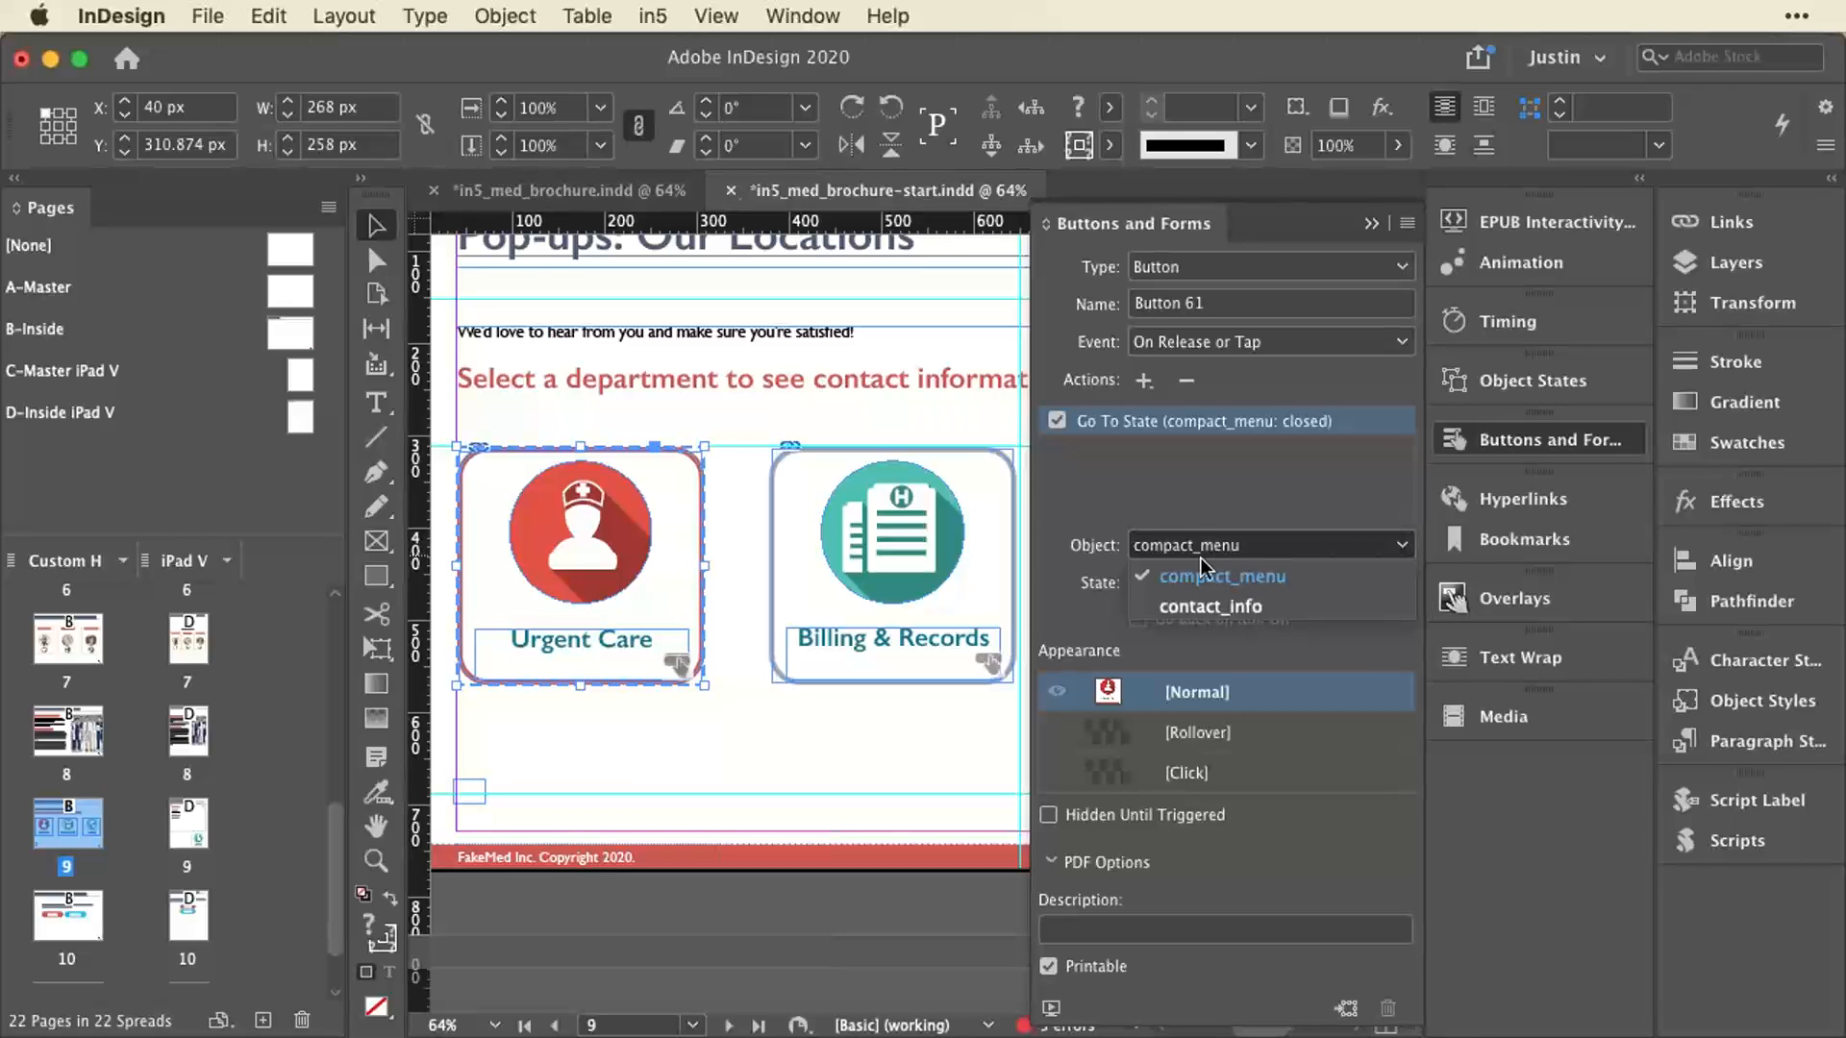
click(1240, 606)
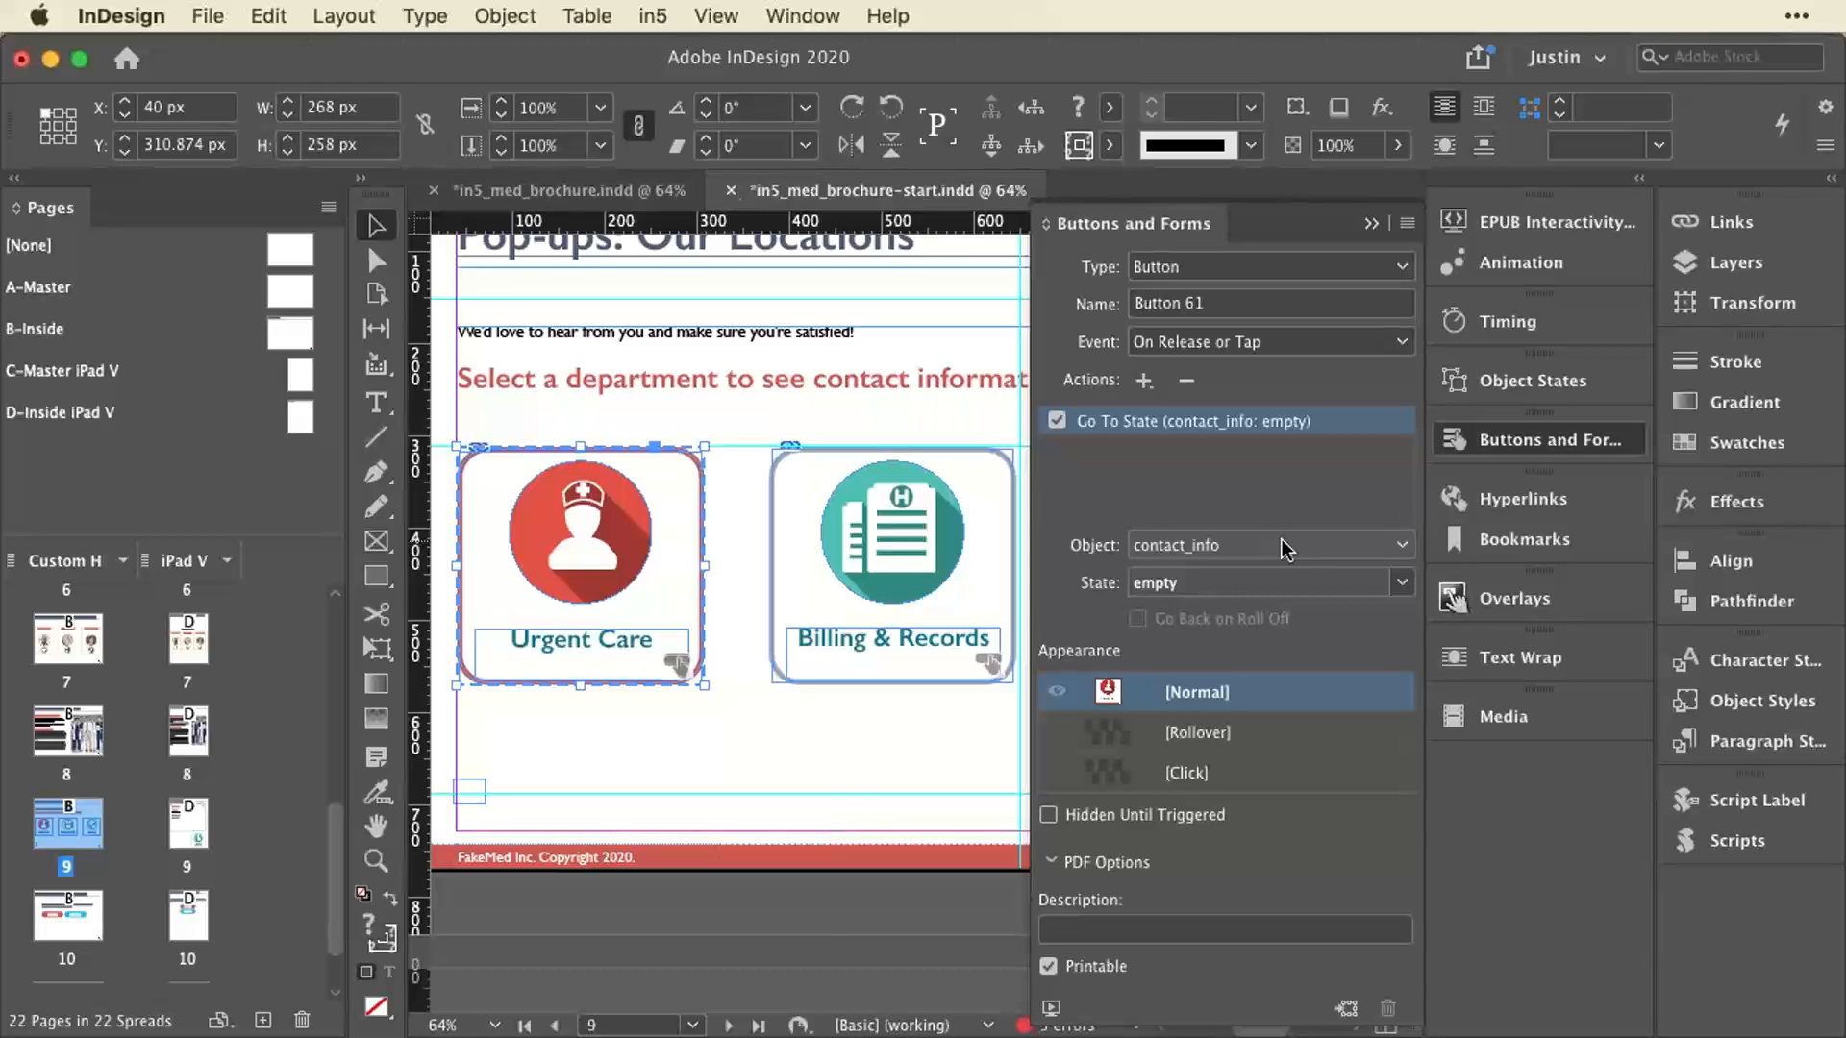
click(1400, 584)
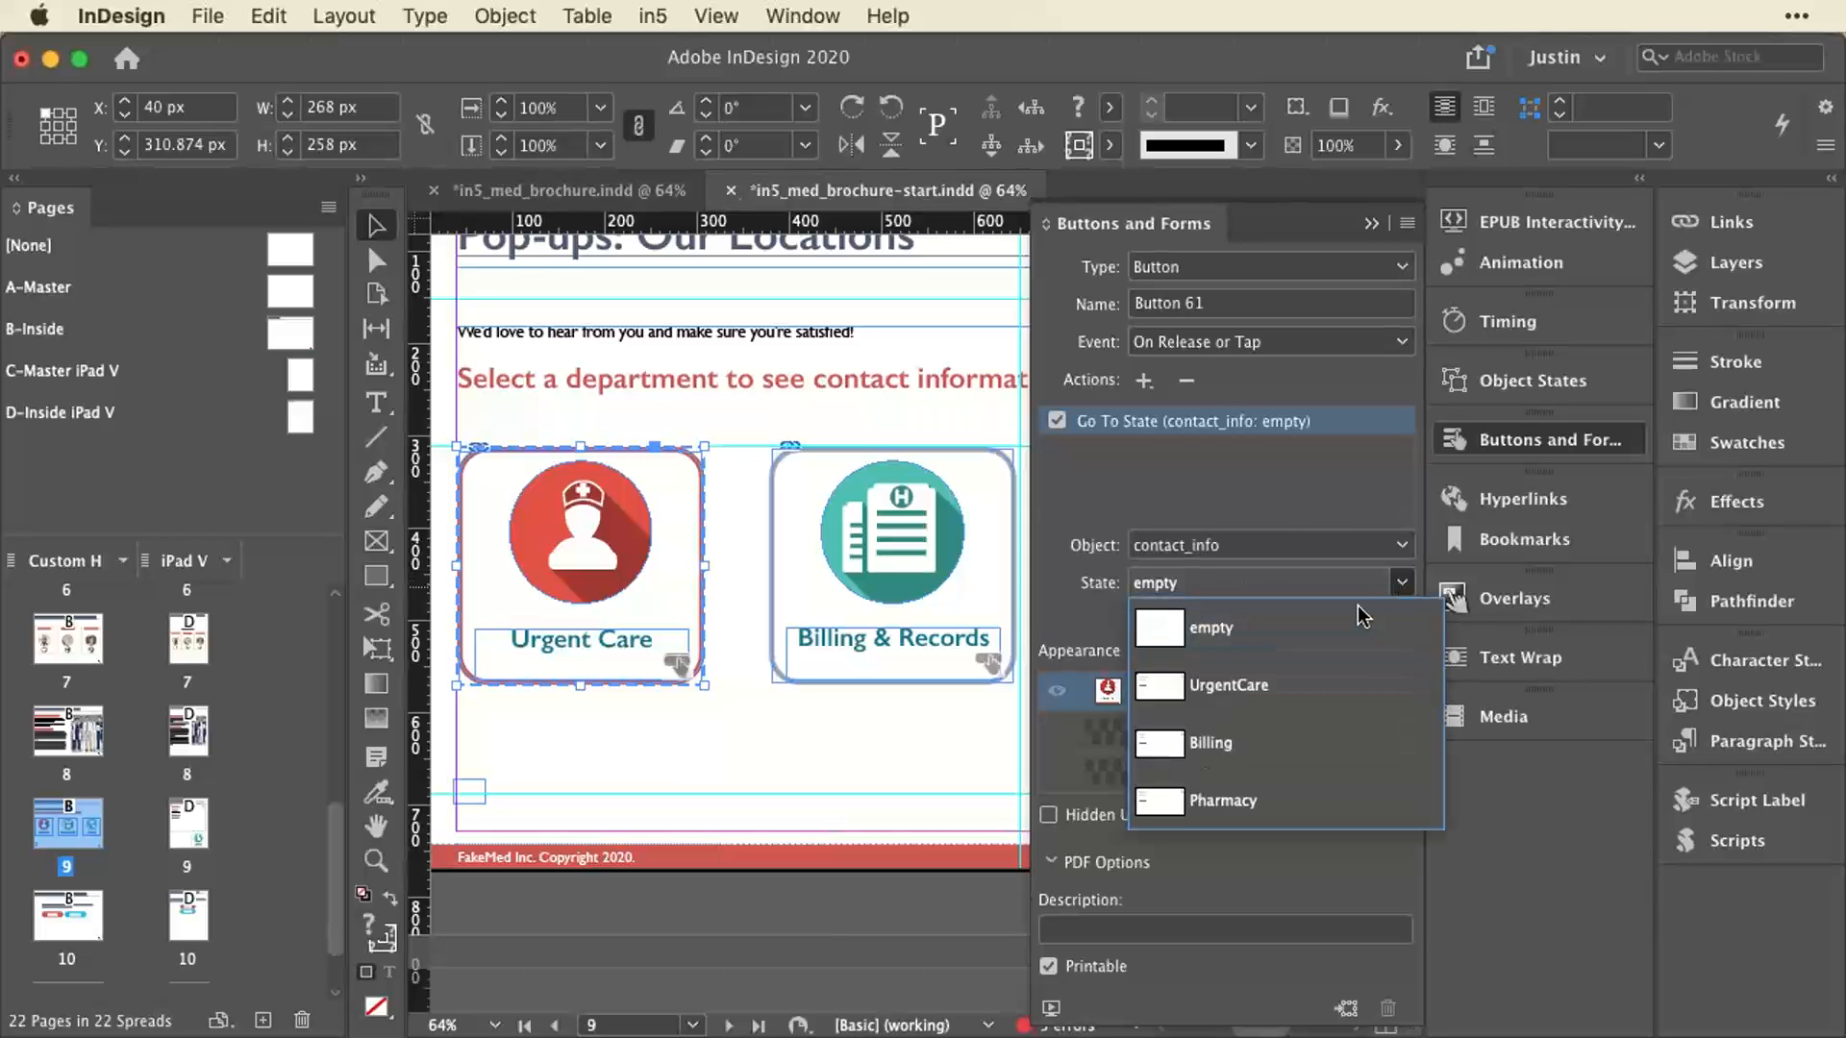
click(1257, 687)
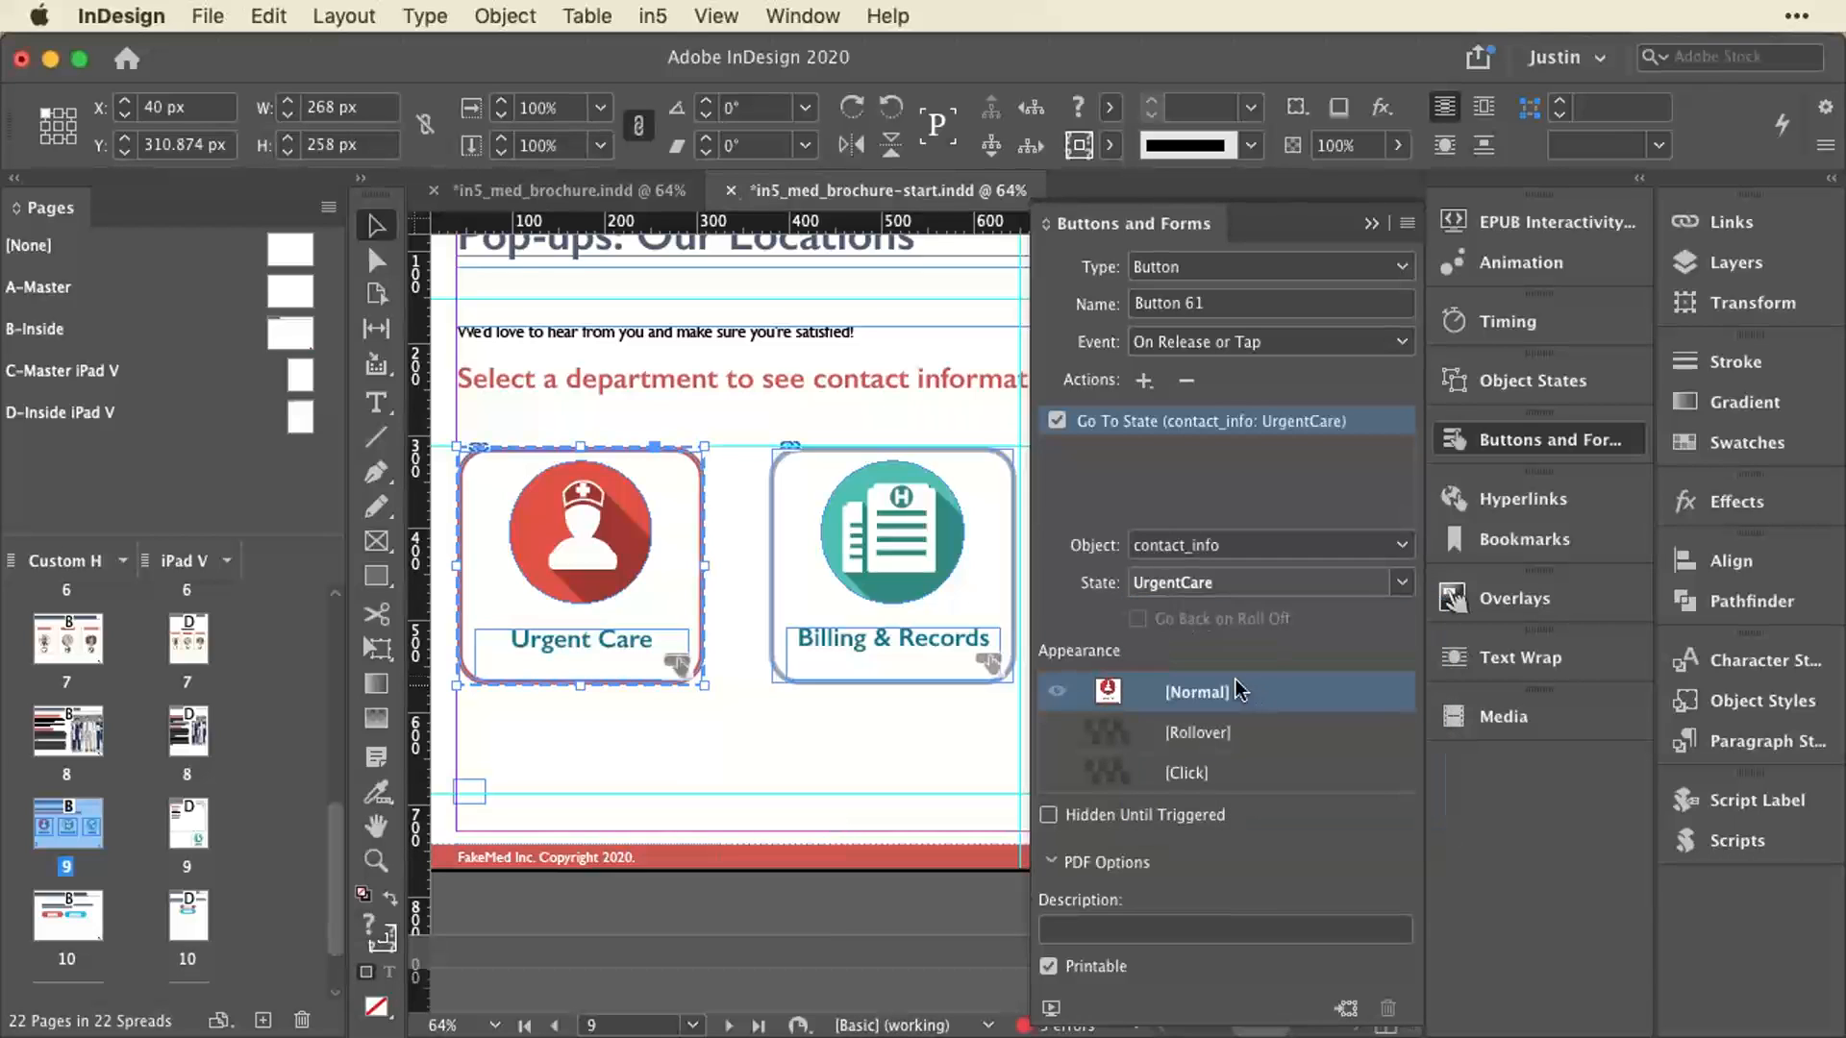
Preview page 9, open and close the Urgent Care, Billing and Pharmacy pop-ups, and close the preview.
click(1051, 1009)
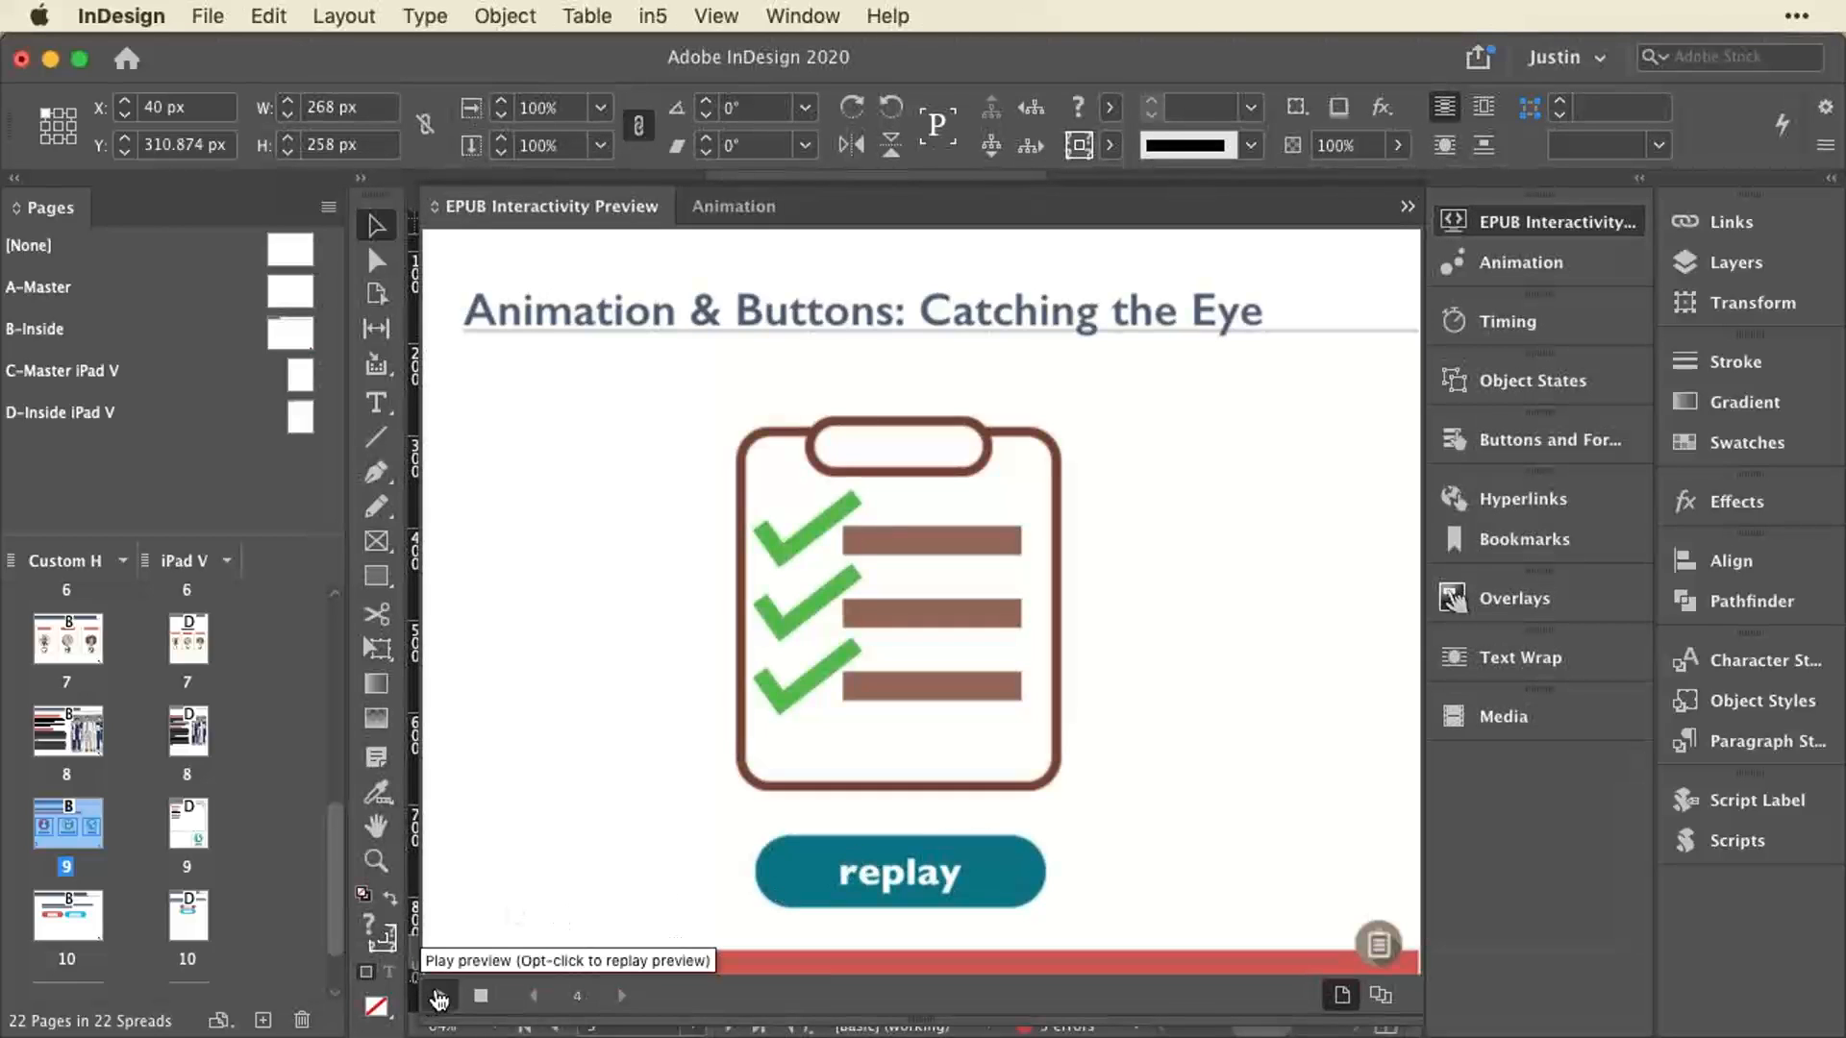
click(548, 641)
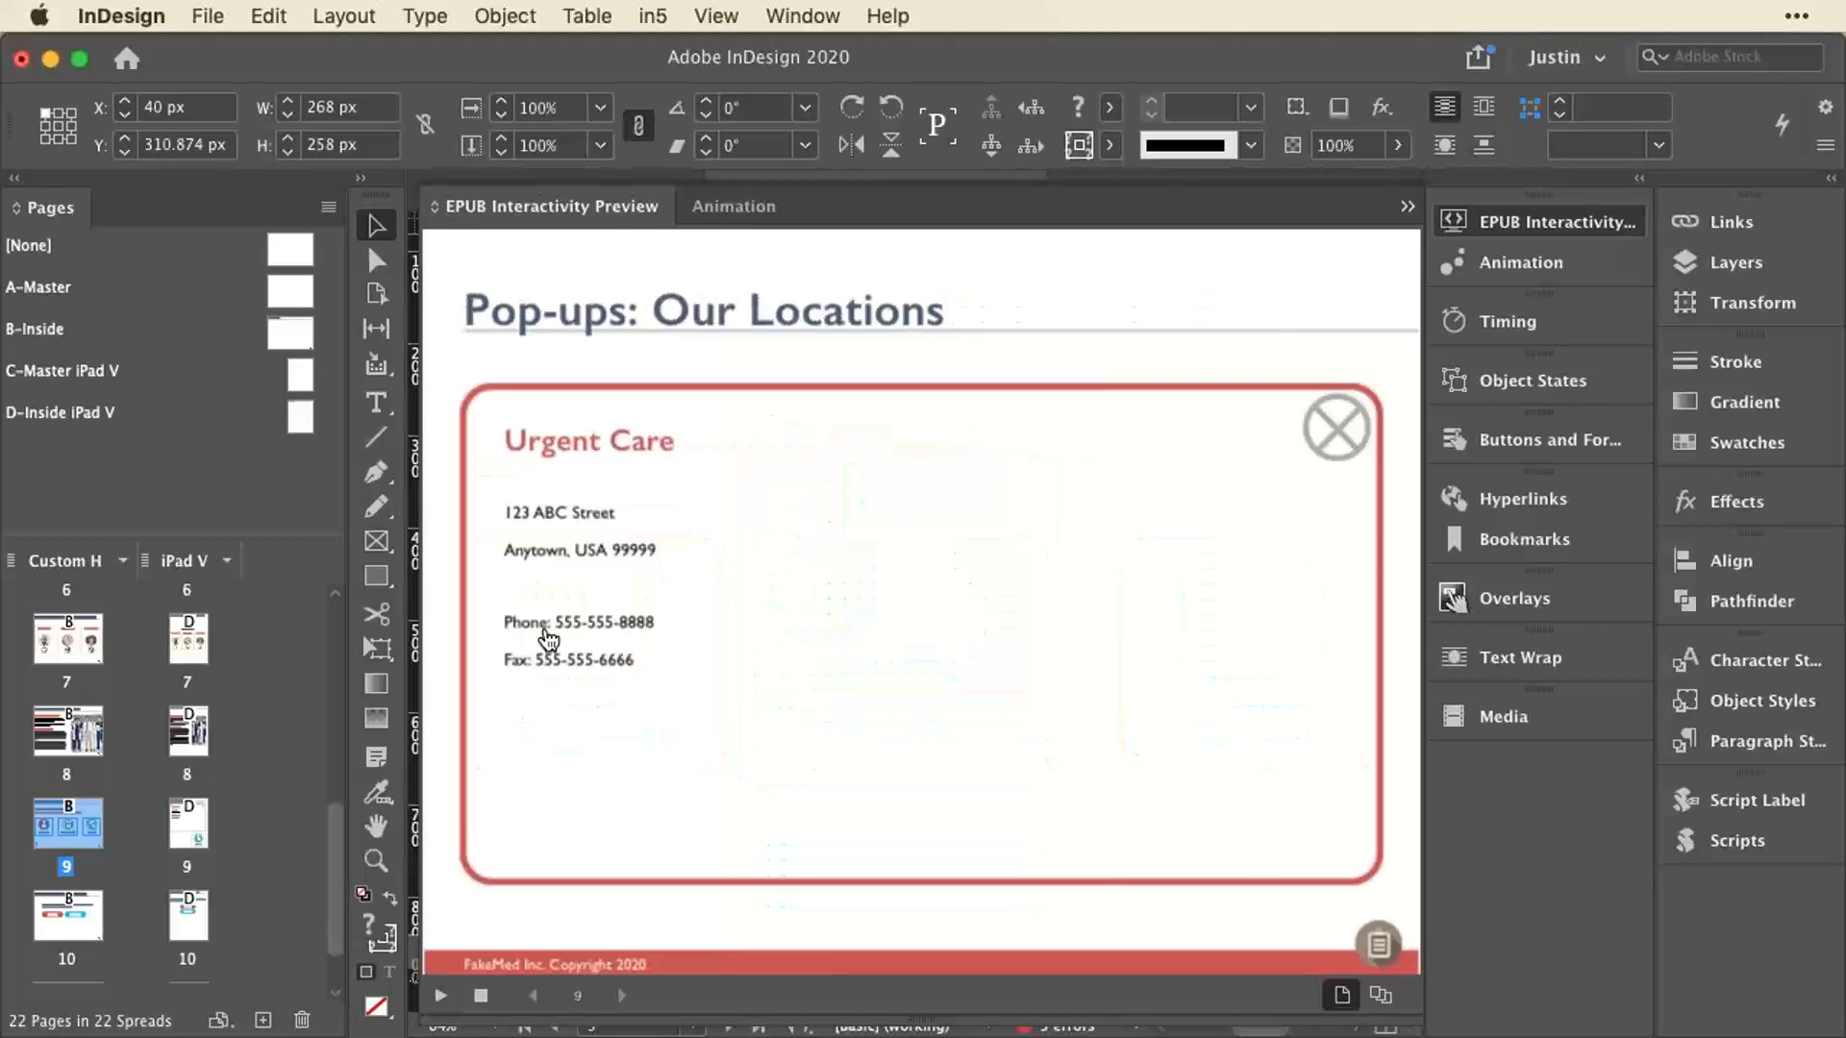
click(1363, 422)
click(930, 653)
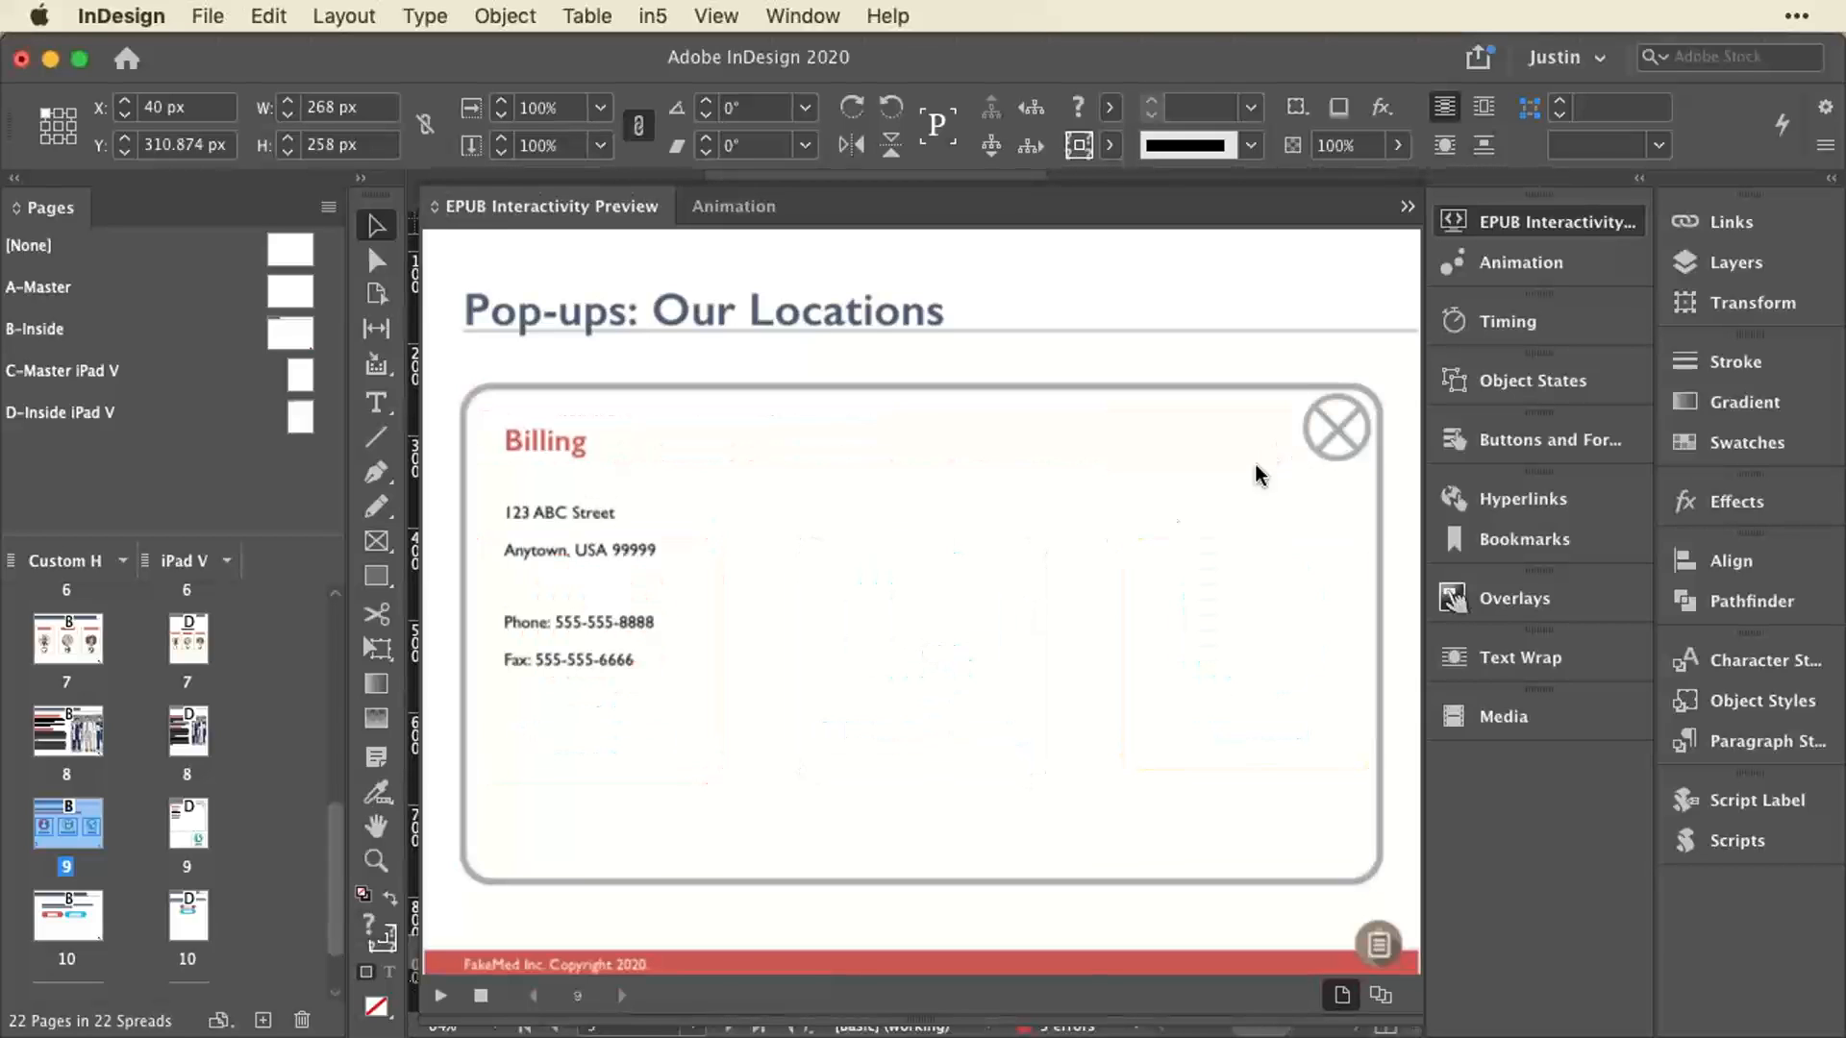
click(1331, 423)
click(1261, 574)
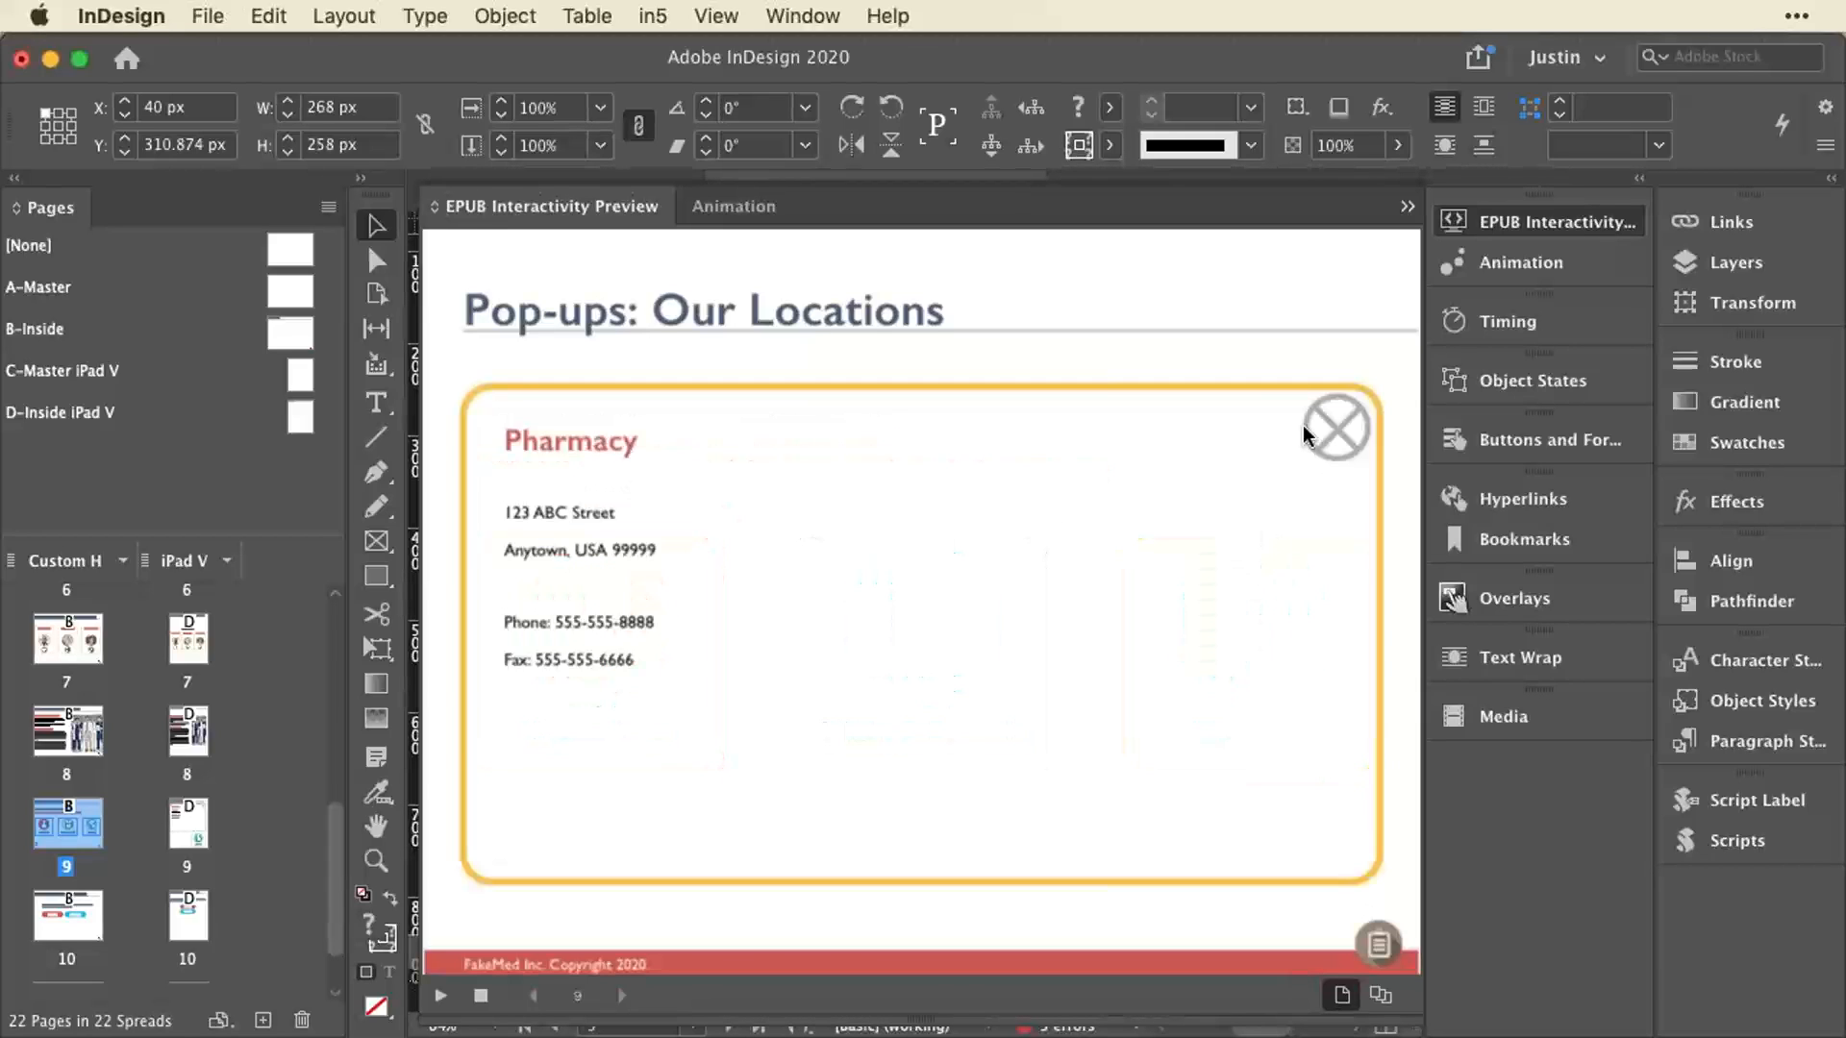
click(1334, 427)
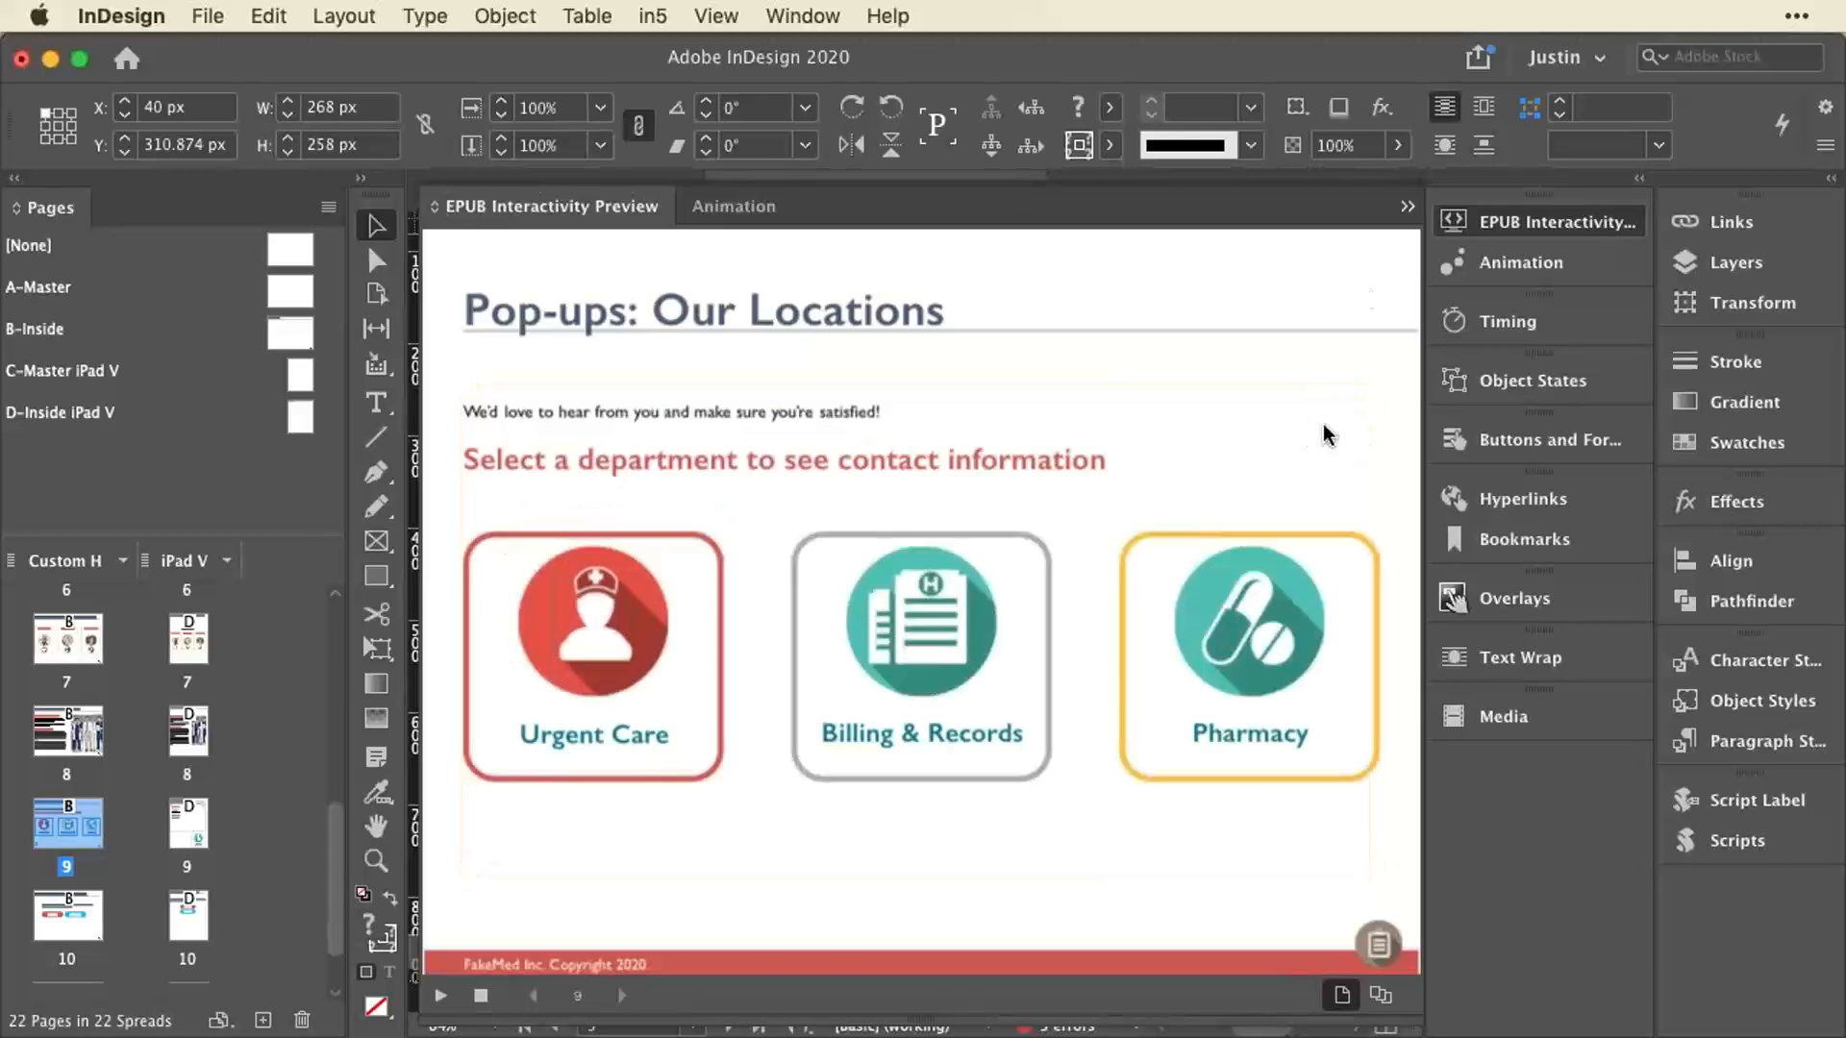
click(1452, 224)
View the non-linear navigation on page 10, and select the DNA model frame on page 11.
double_click(66, 918)
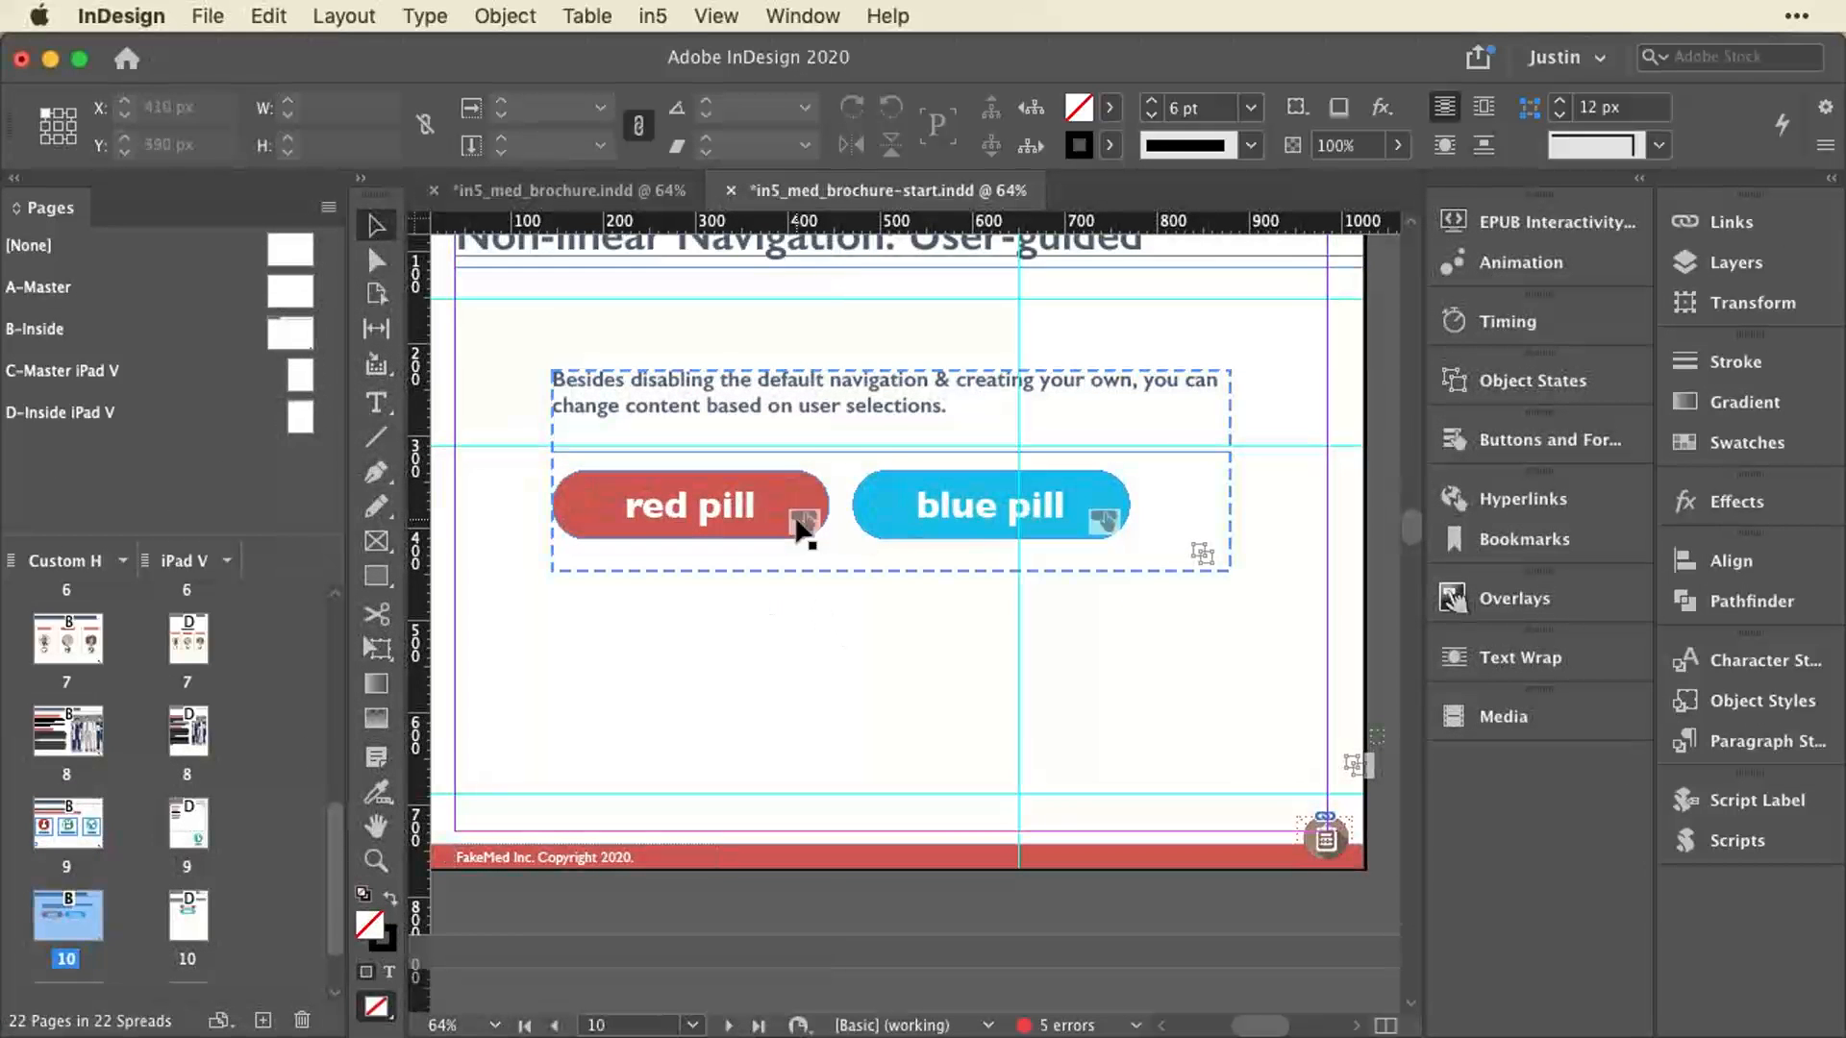
click(523, 660)
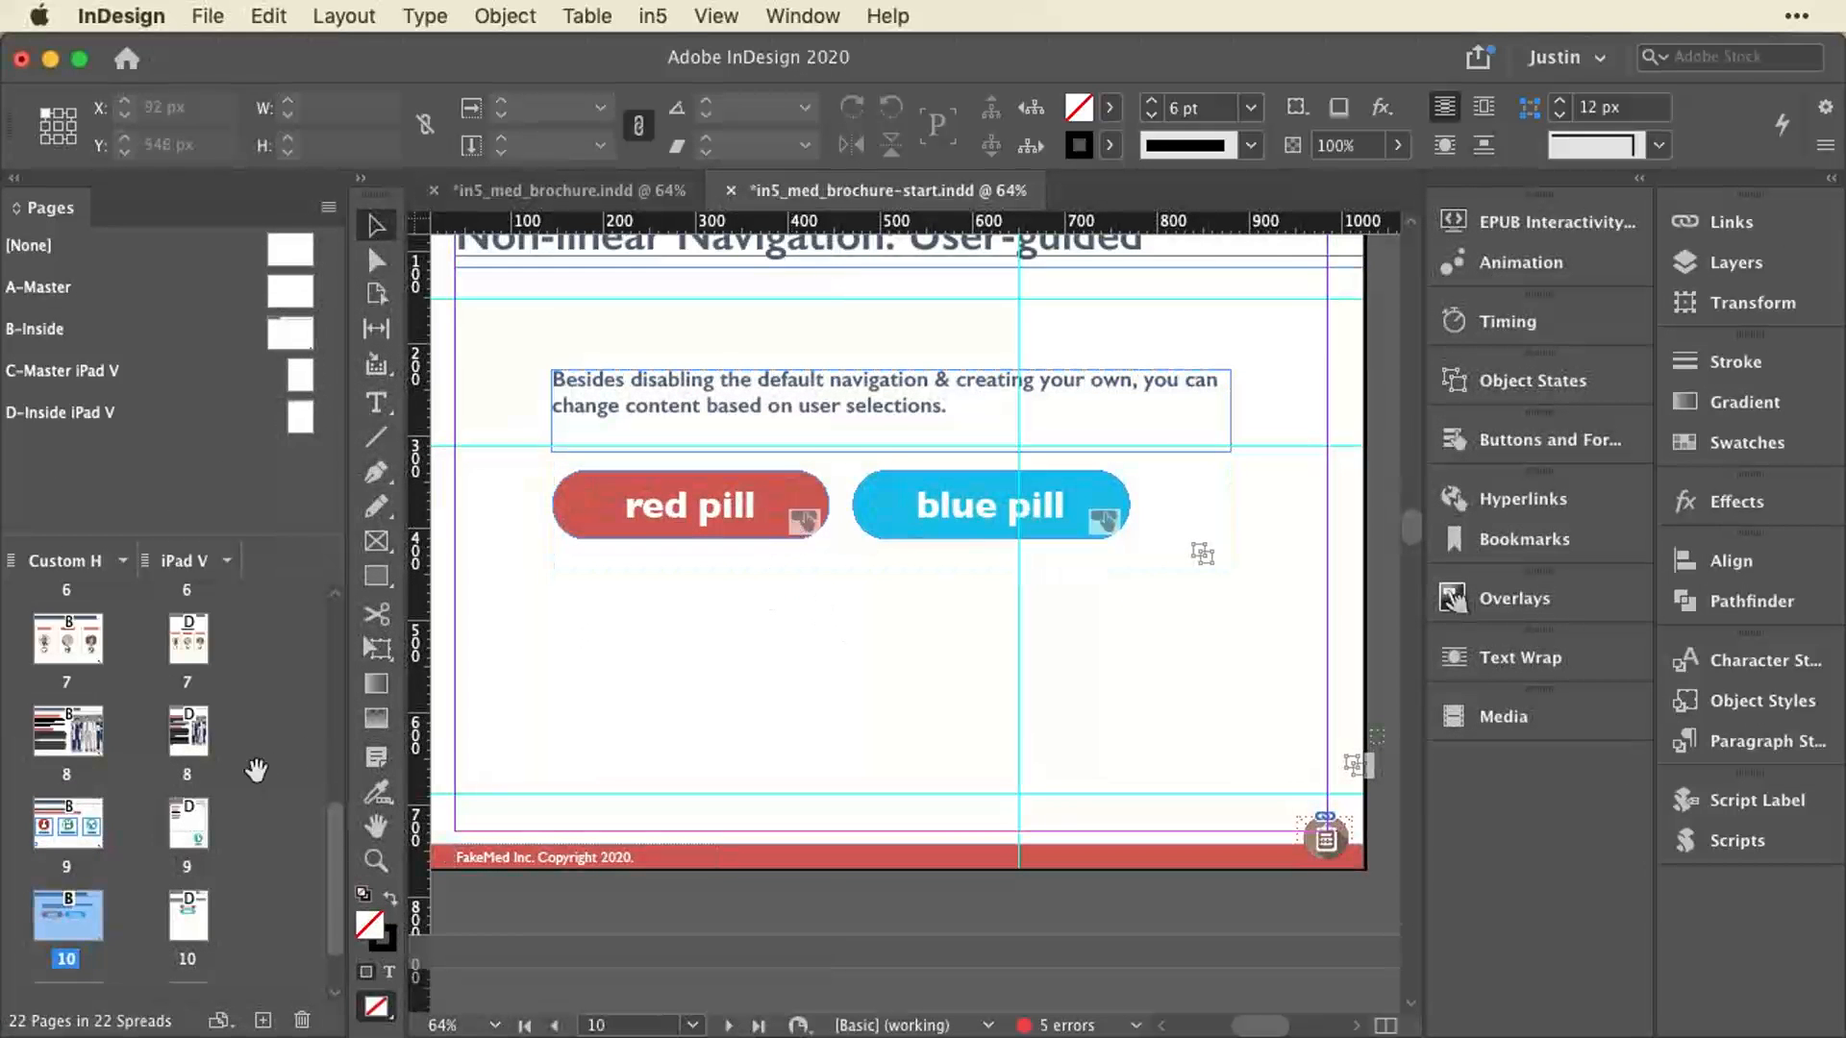
scroll(255, 769, down, 2)
double_click(87, 937)
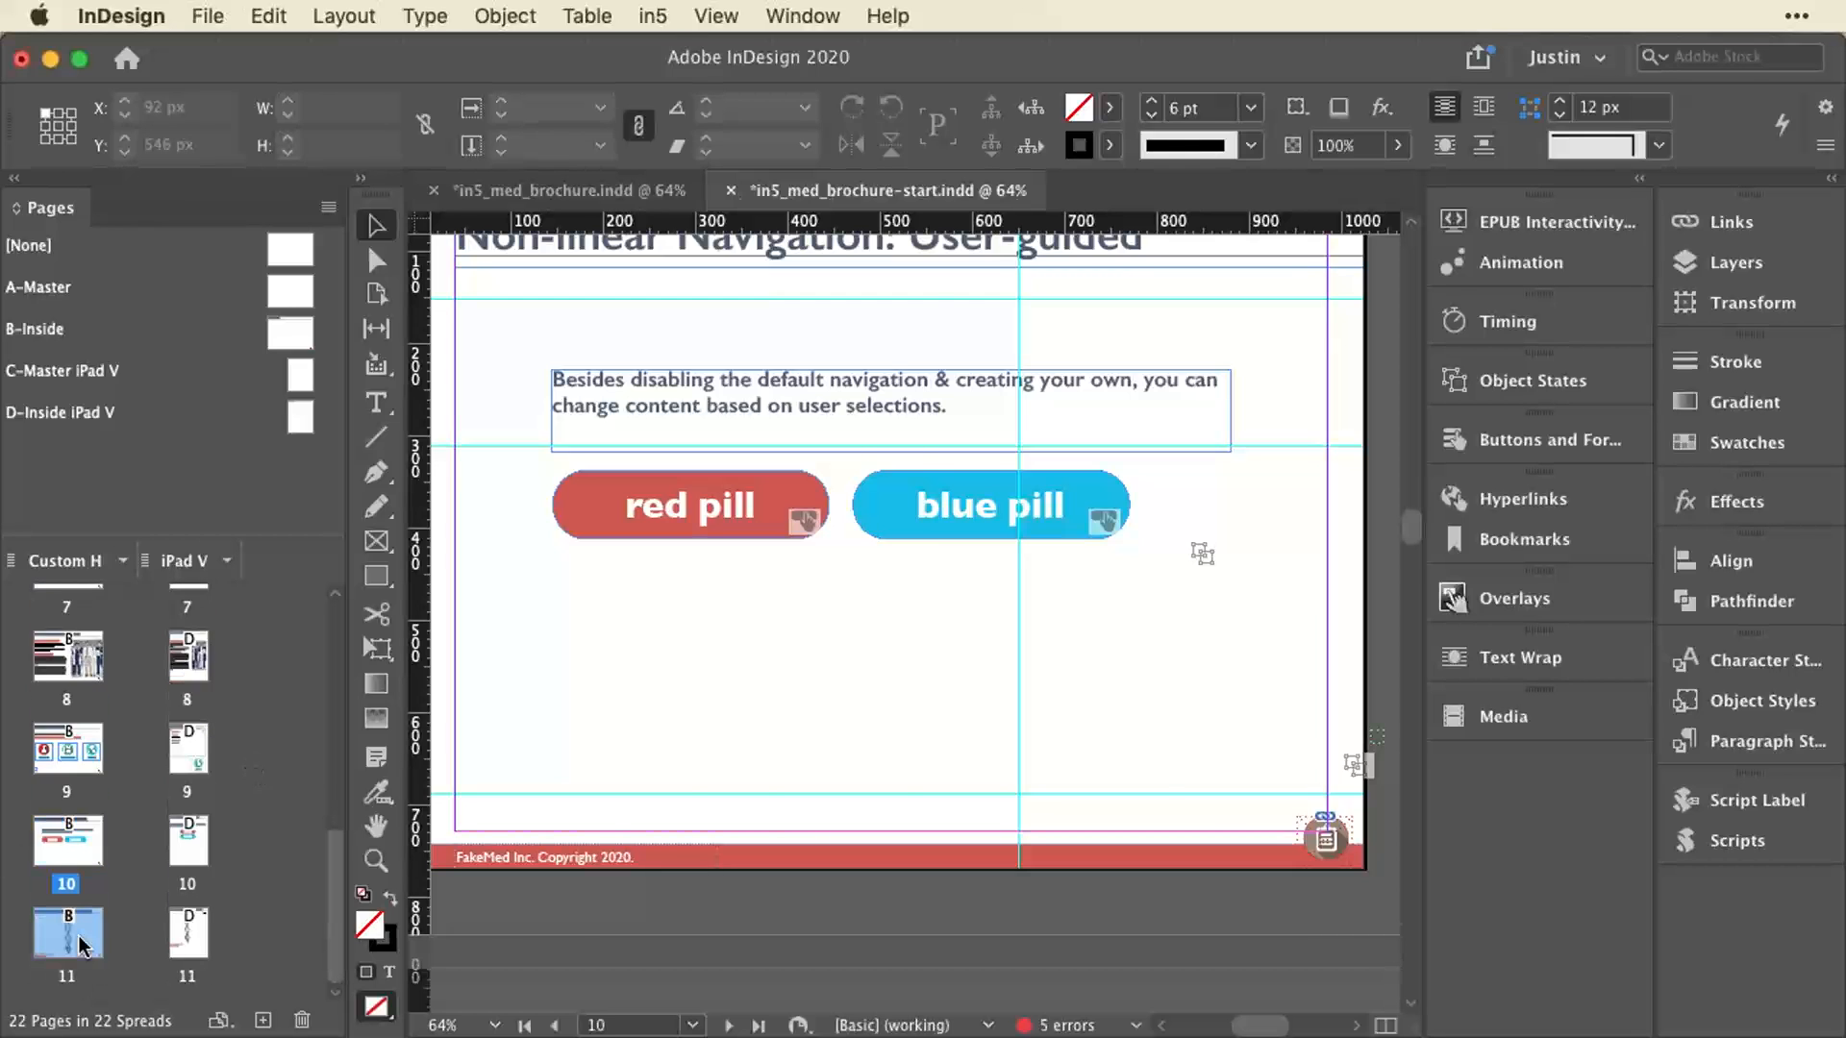
click(900, 360)
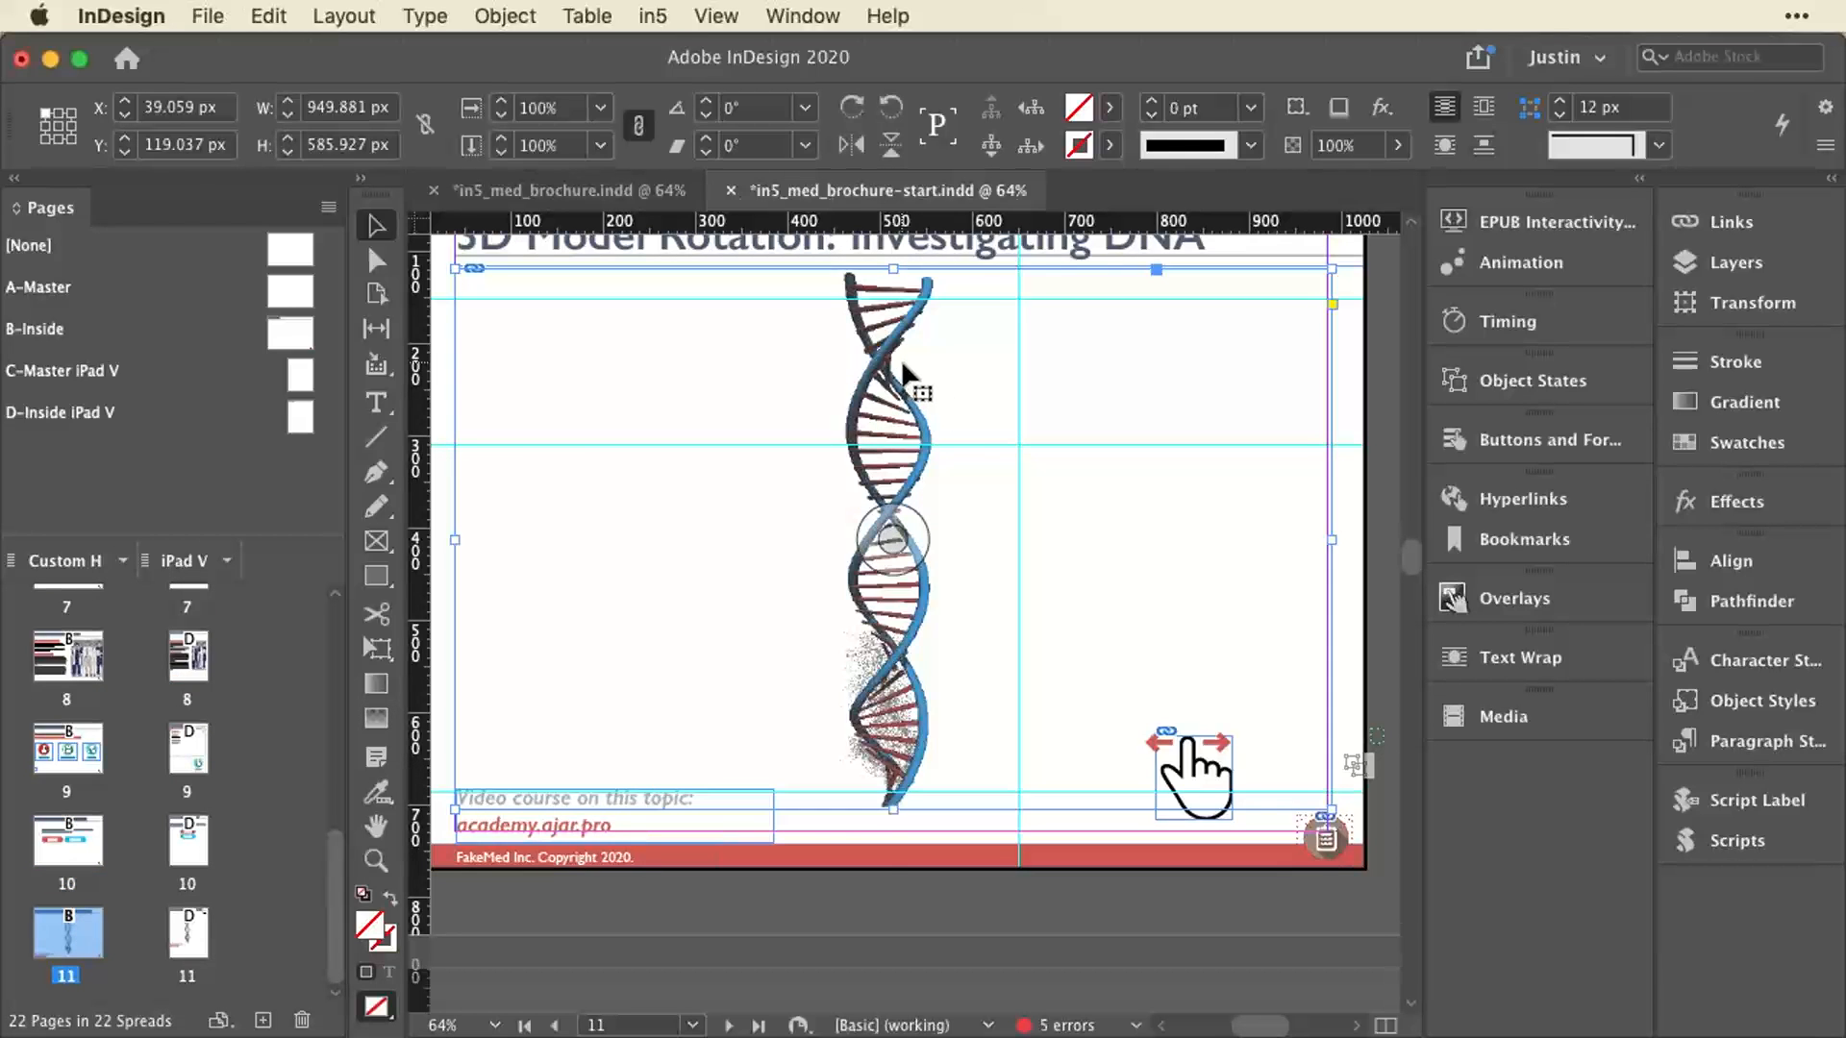
scroll(958, 416, up, 2)
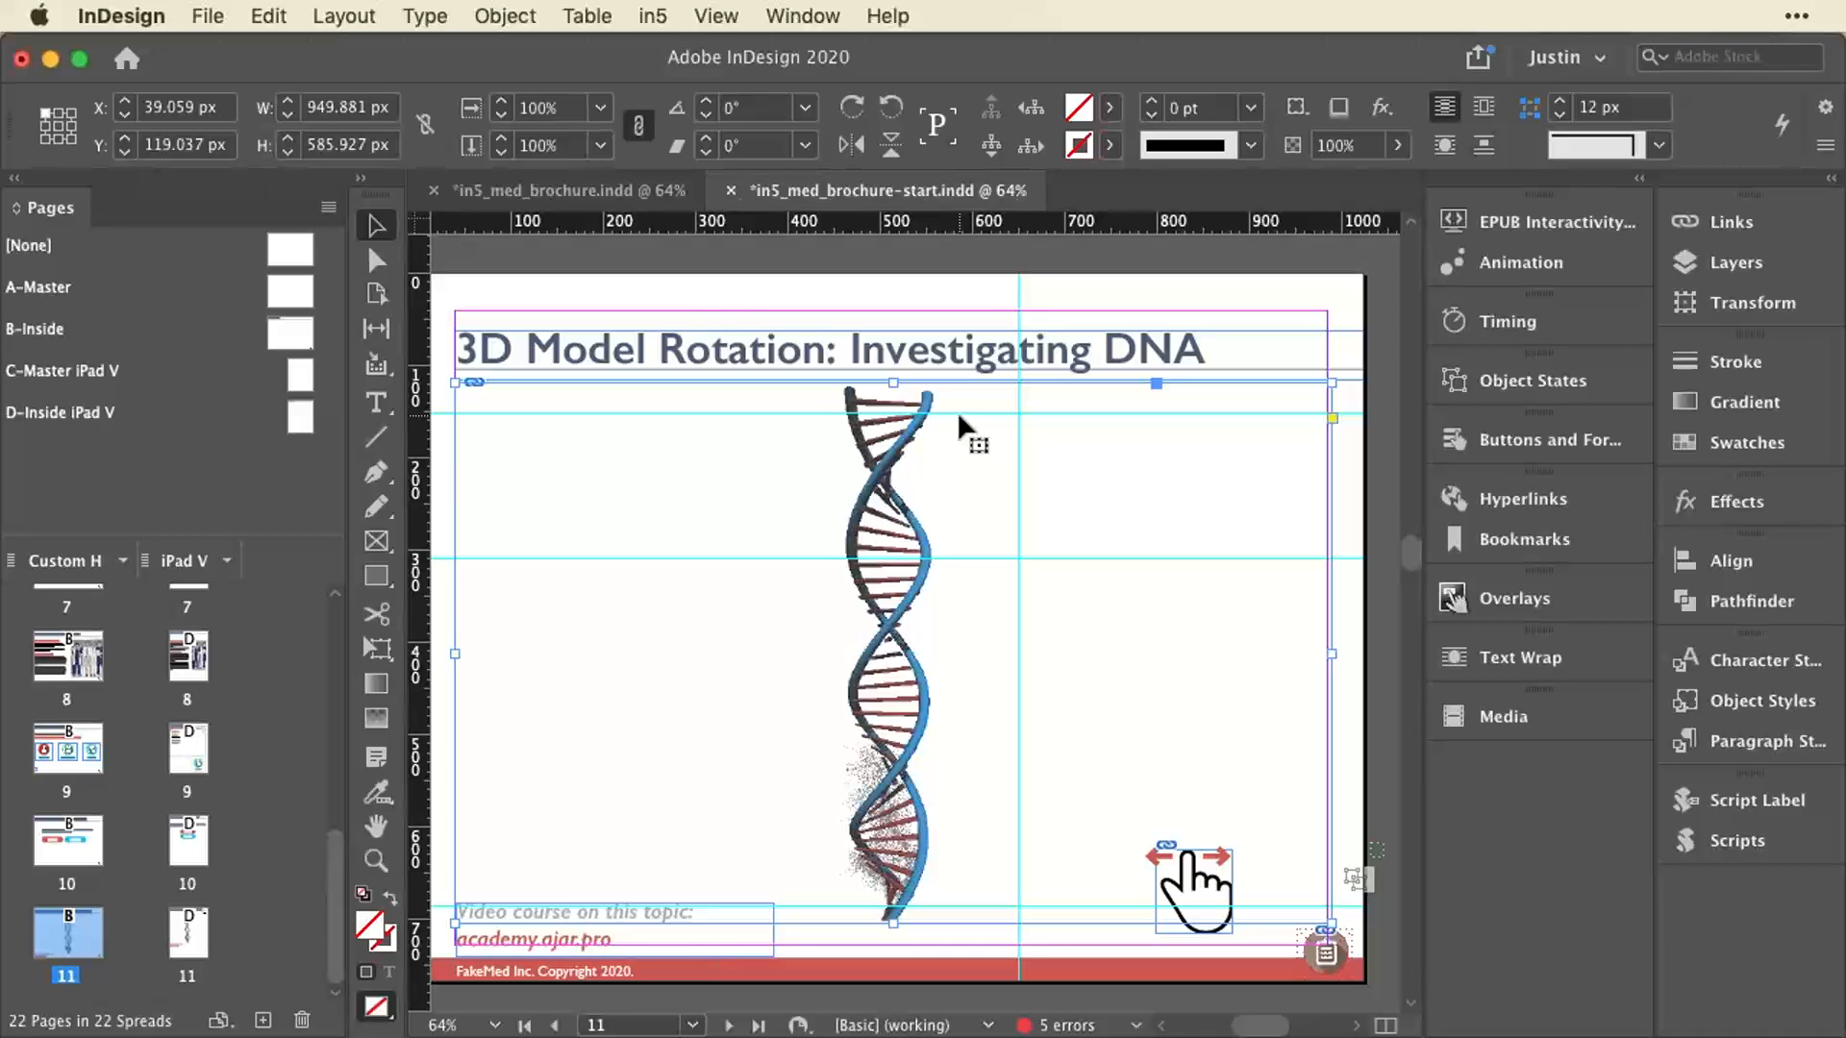
Examine the in5 Image Sequence widget's image directory, loop and swipe settings for the DNA frame.
click(653, 17)
mouse_move(748, 161)
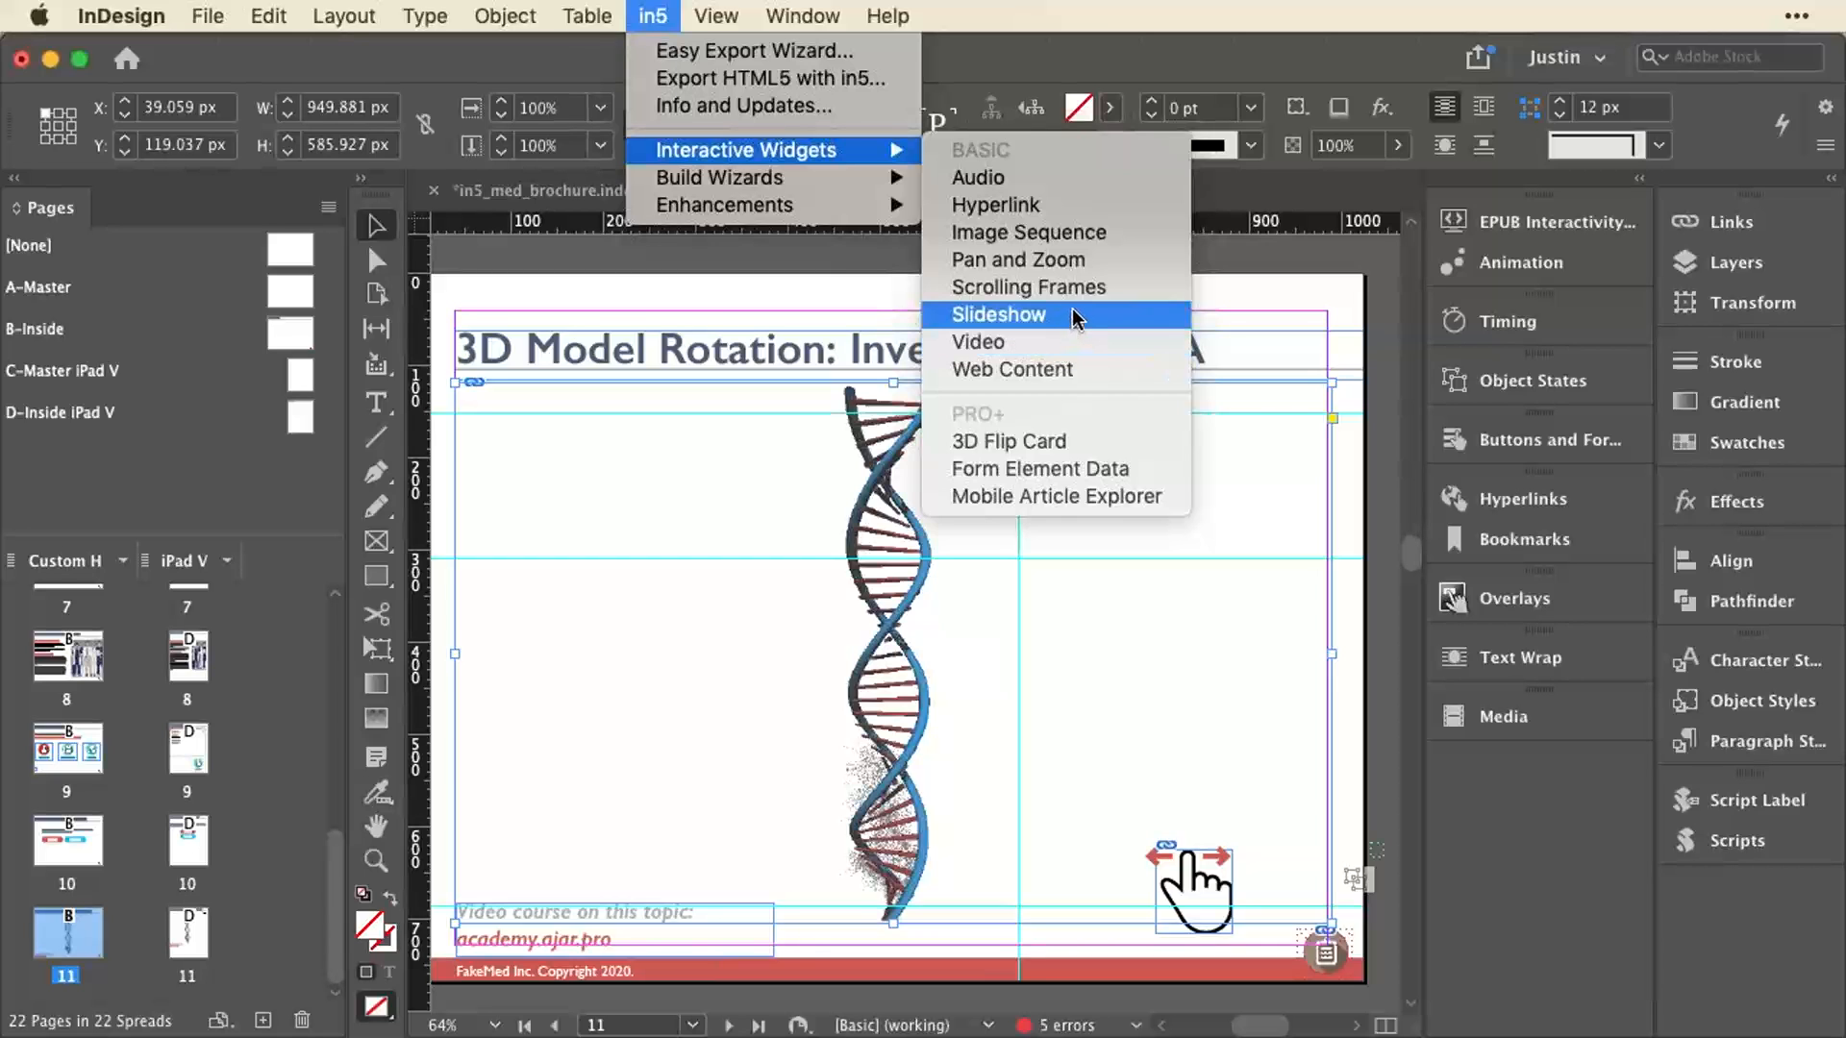
click(1074, 242)
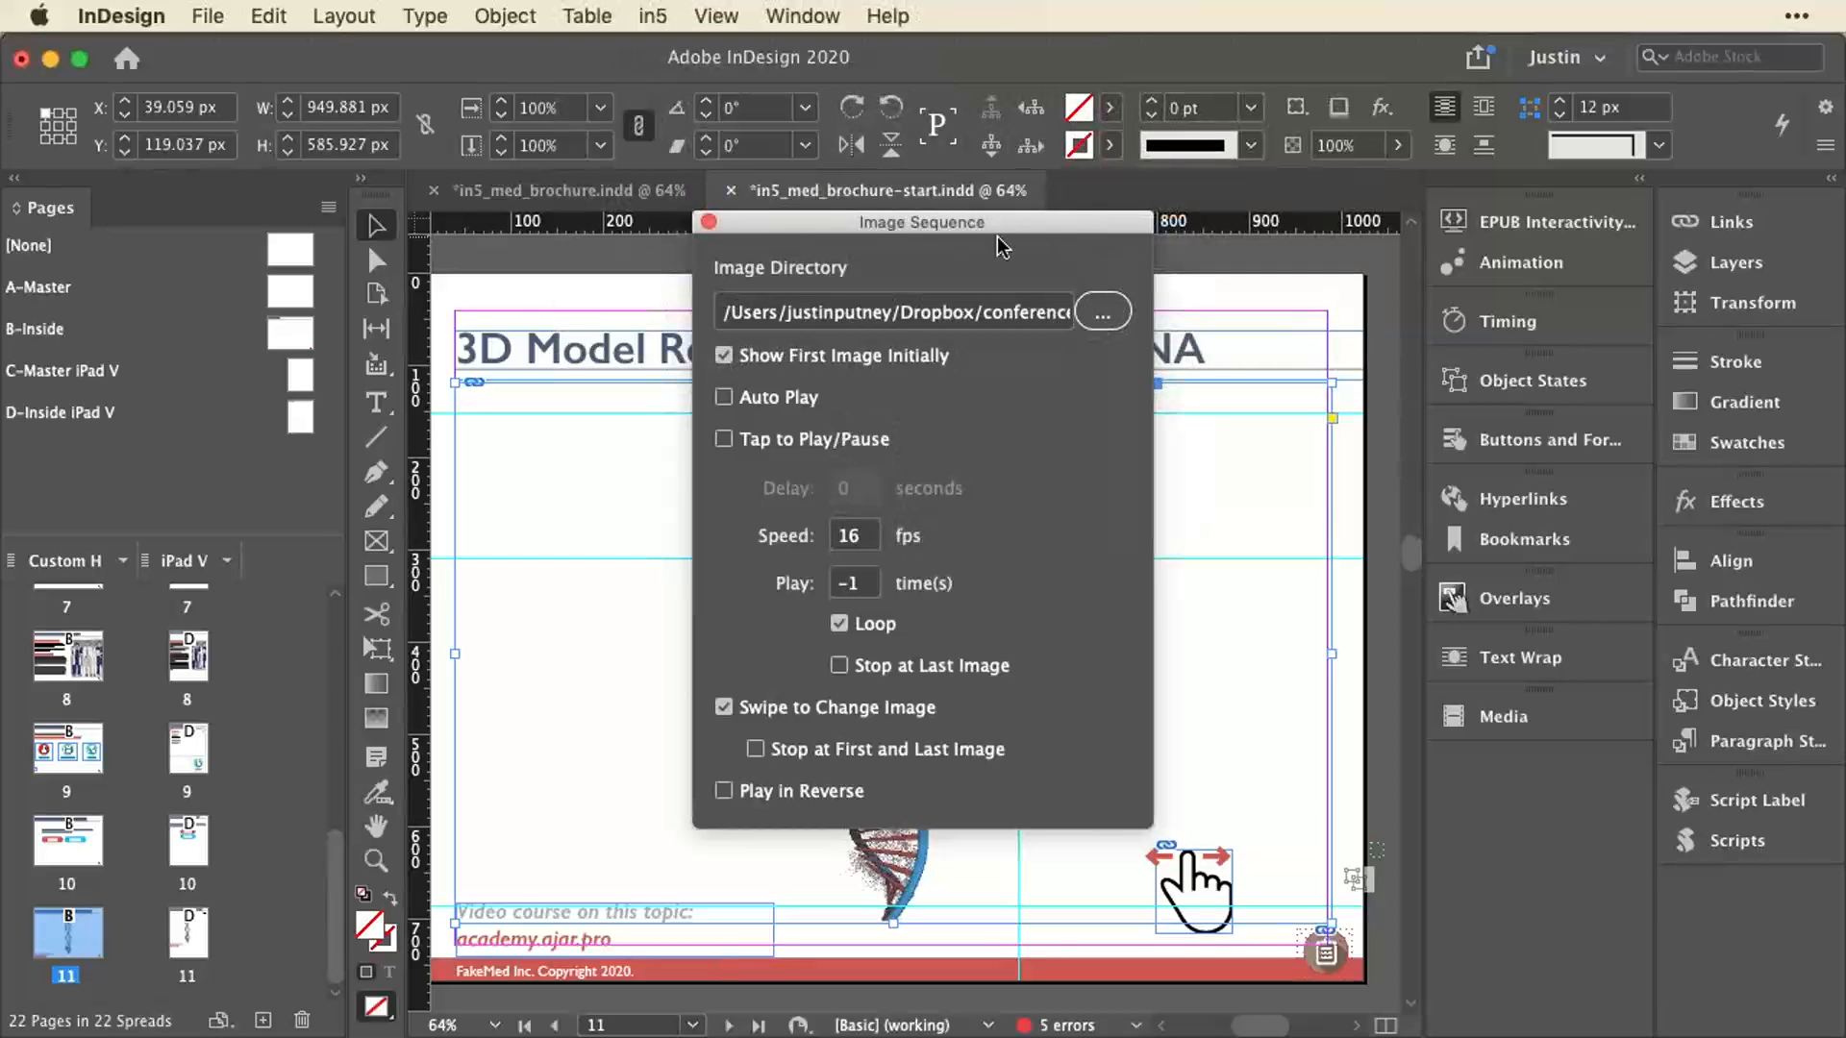
drag(928, 217, 1170, 209)
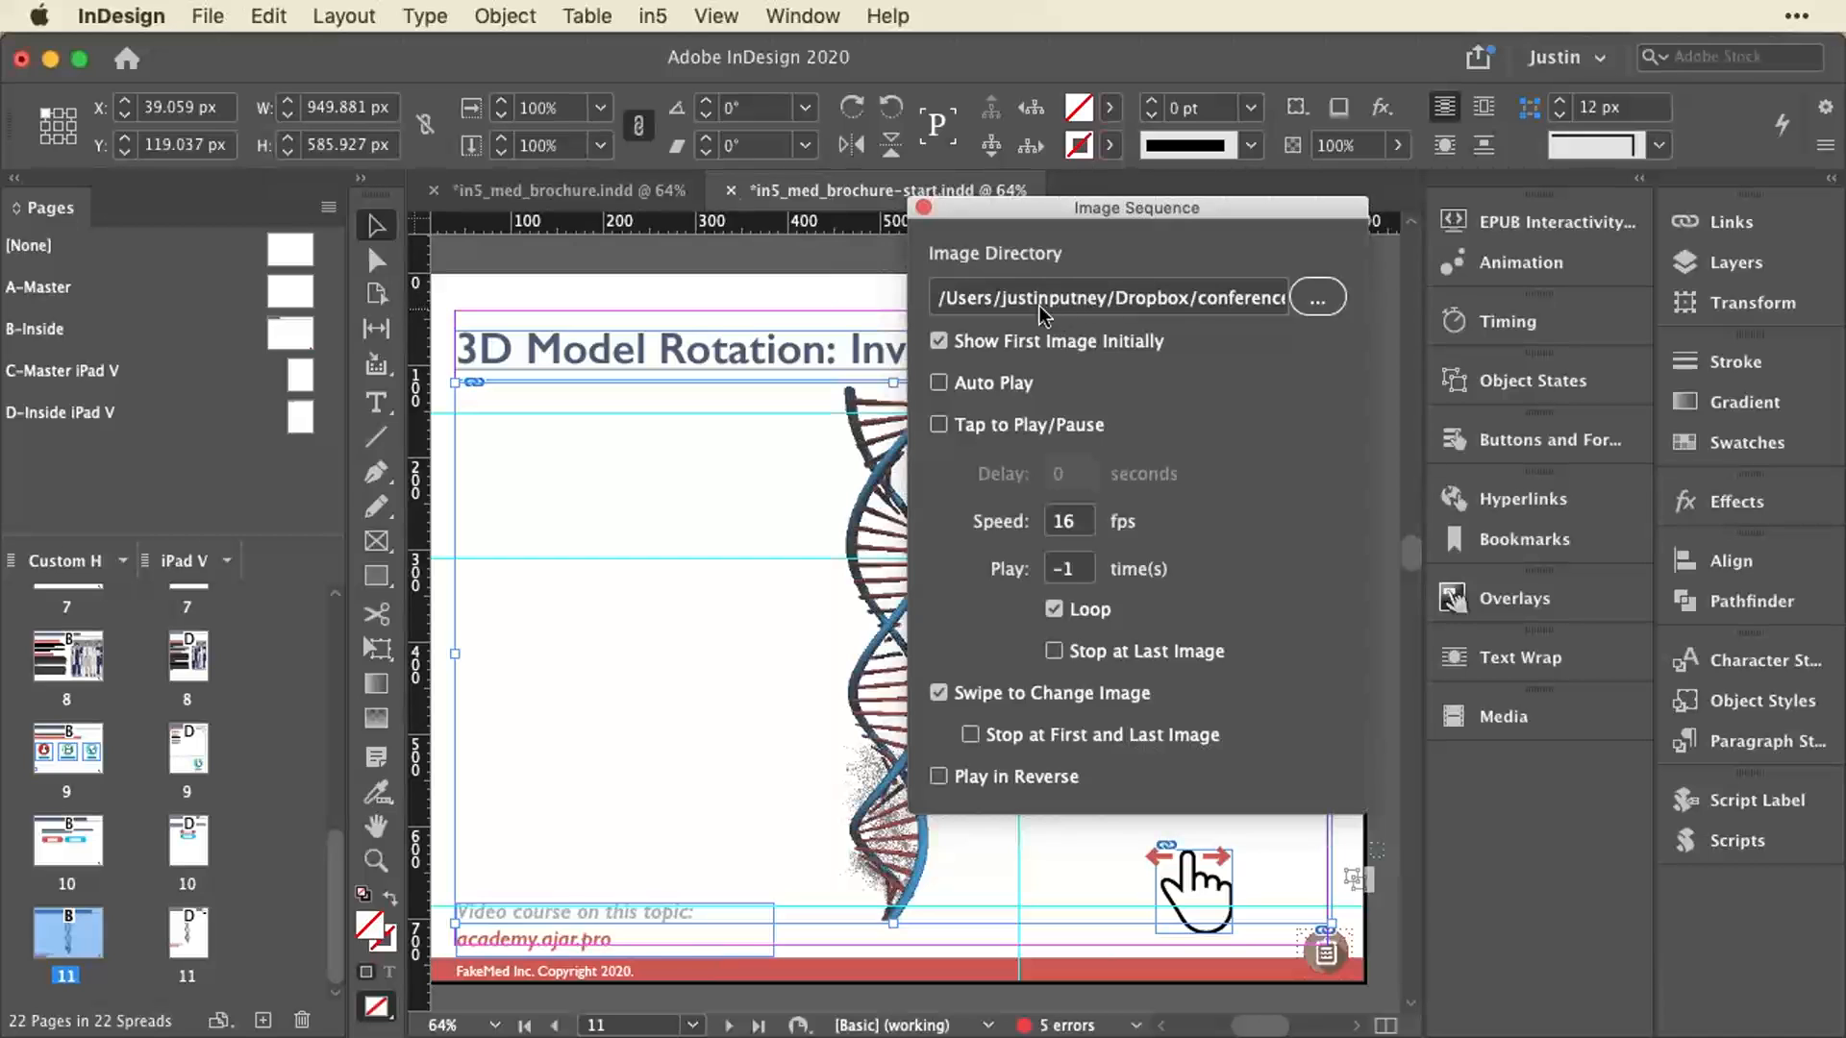
click(1327, 303)
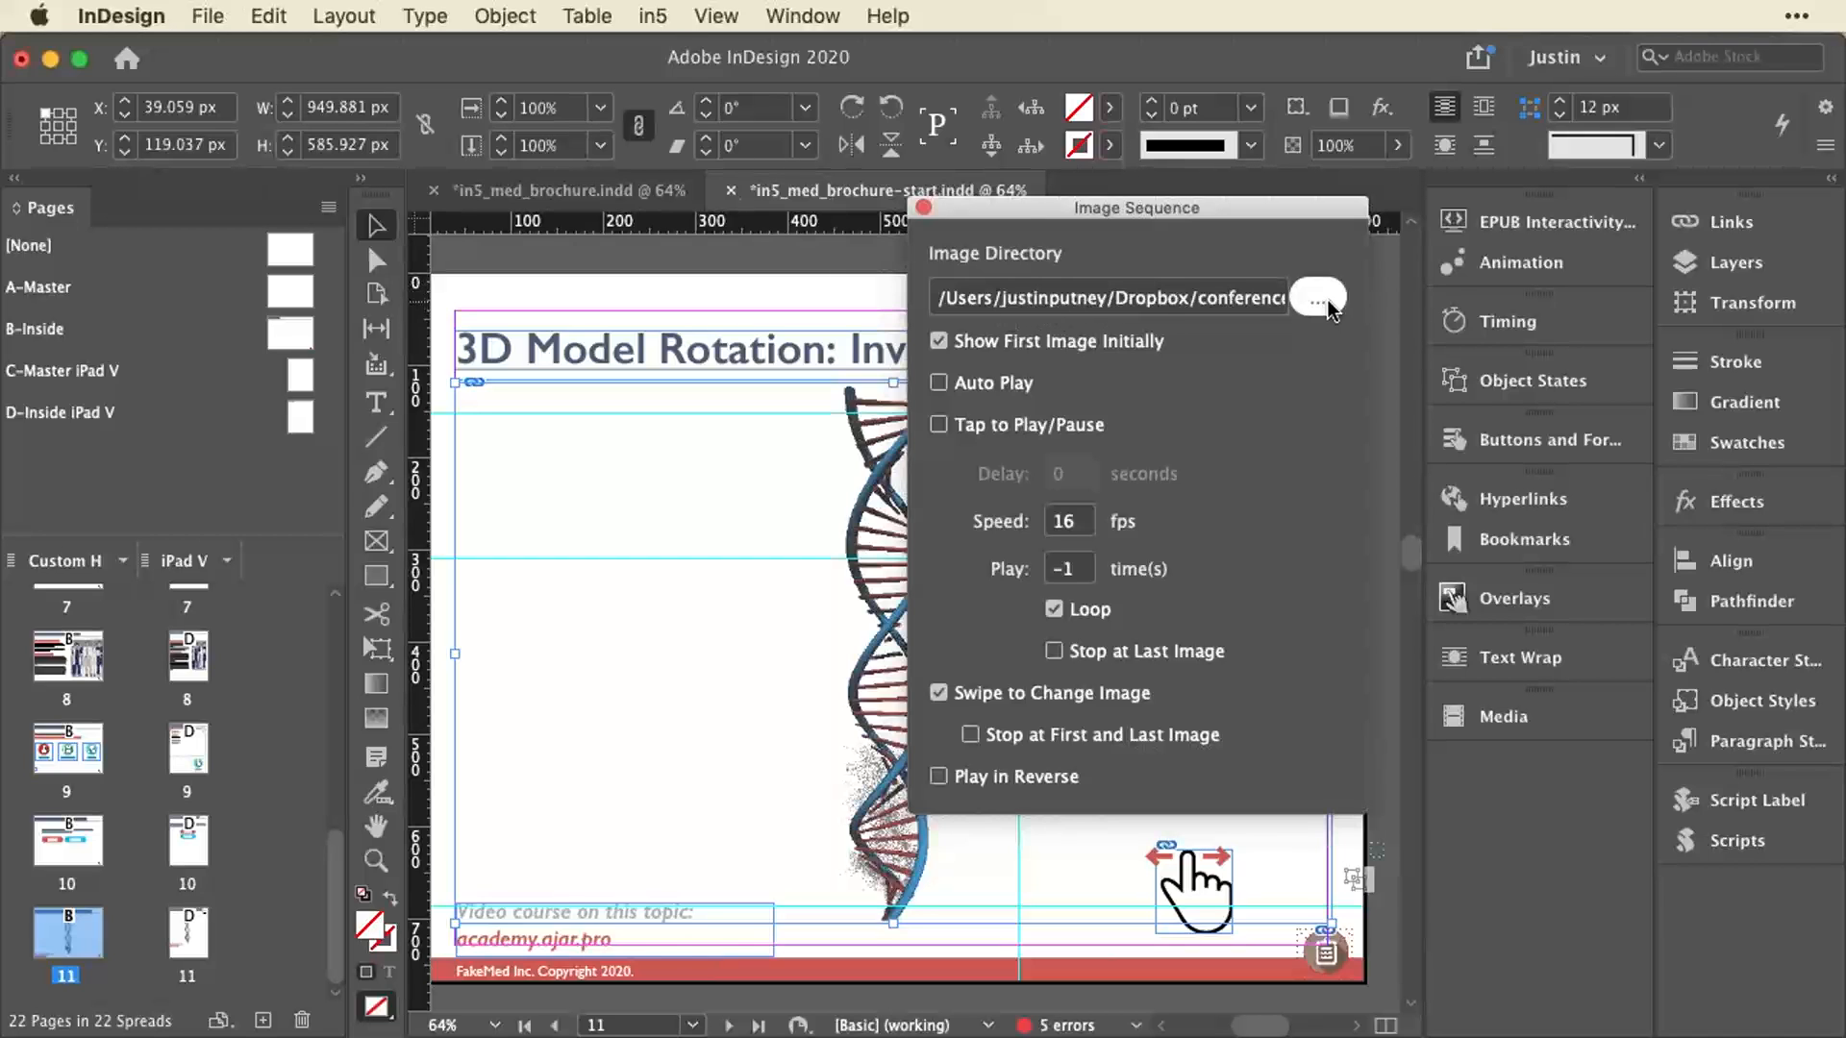
drag(1197, 218, 1405, 141)
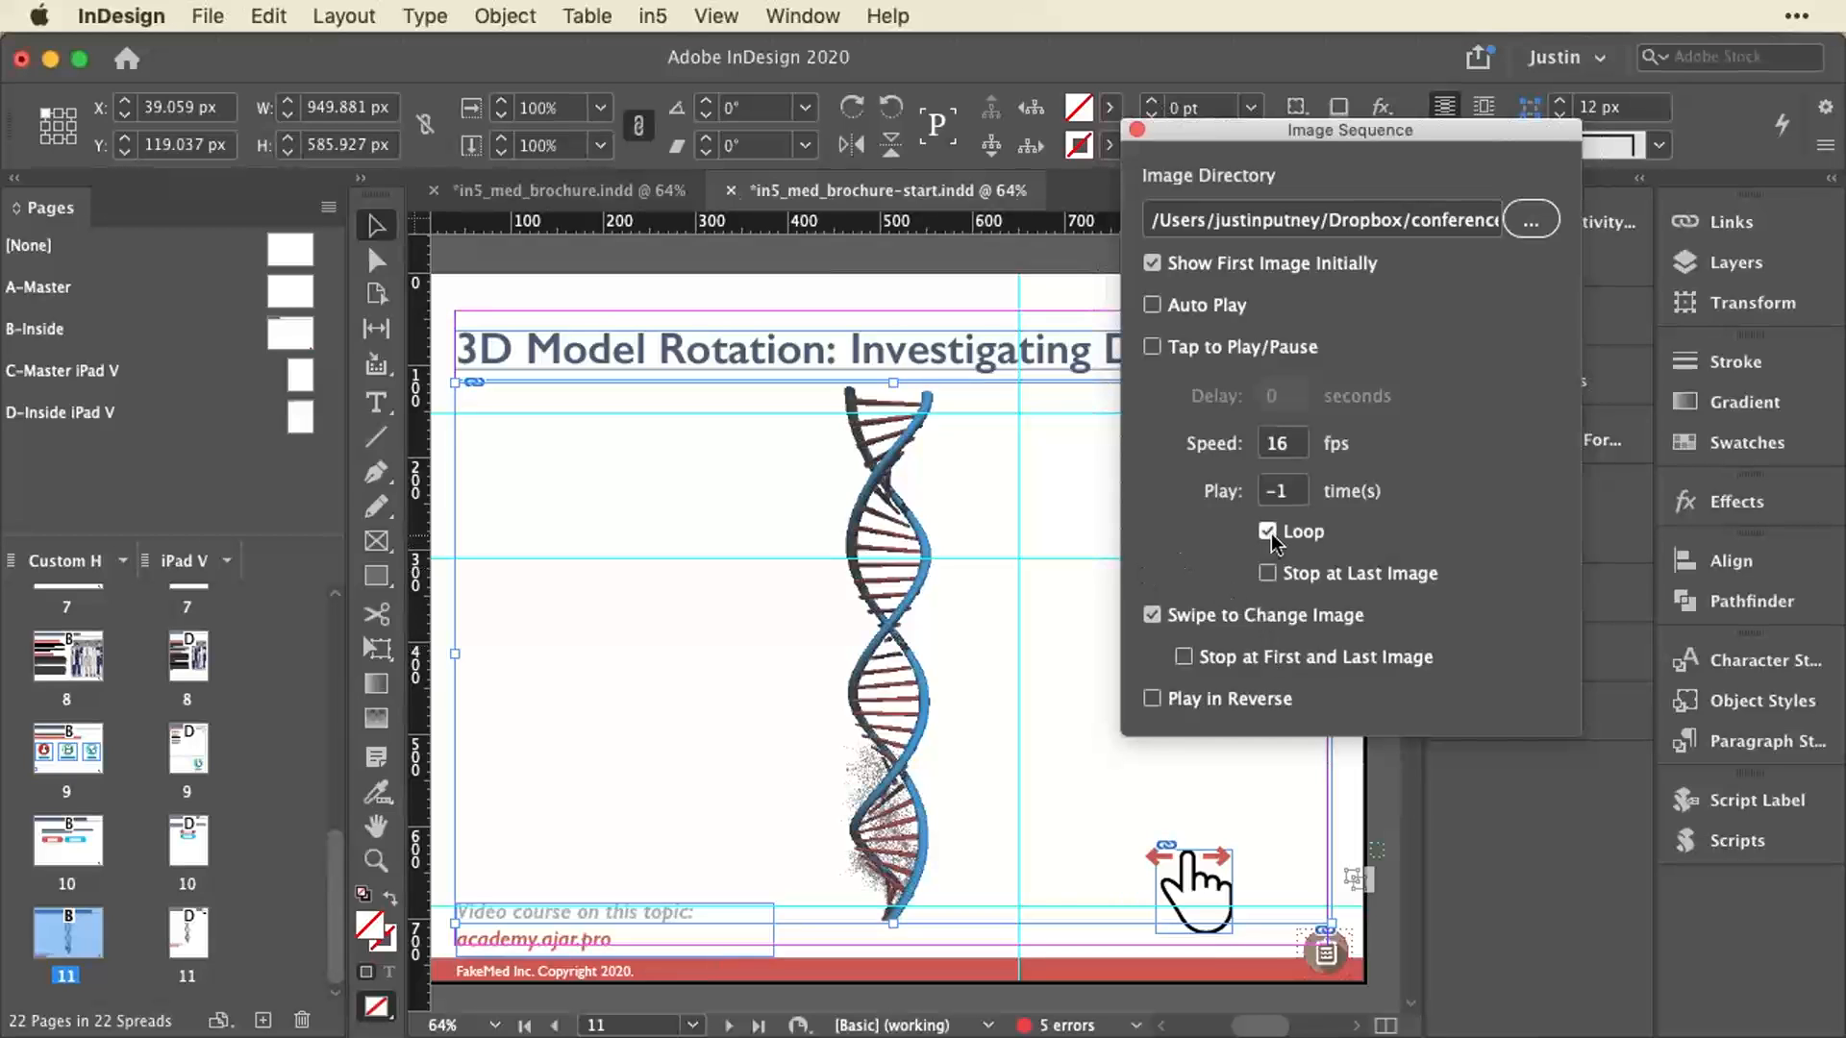
Switch to Chrome to test rotating the DNA model in the exported brochure, and return to InDesign to close the Image Sequence widget.
key(super+Tab)
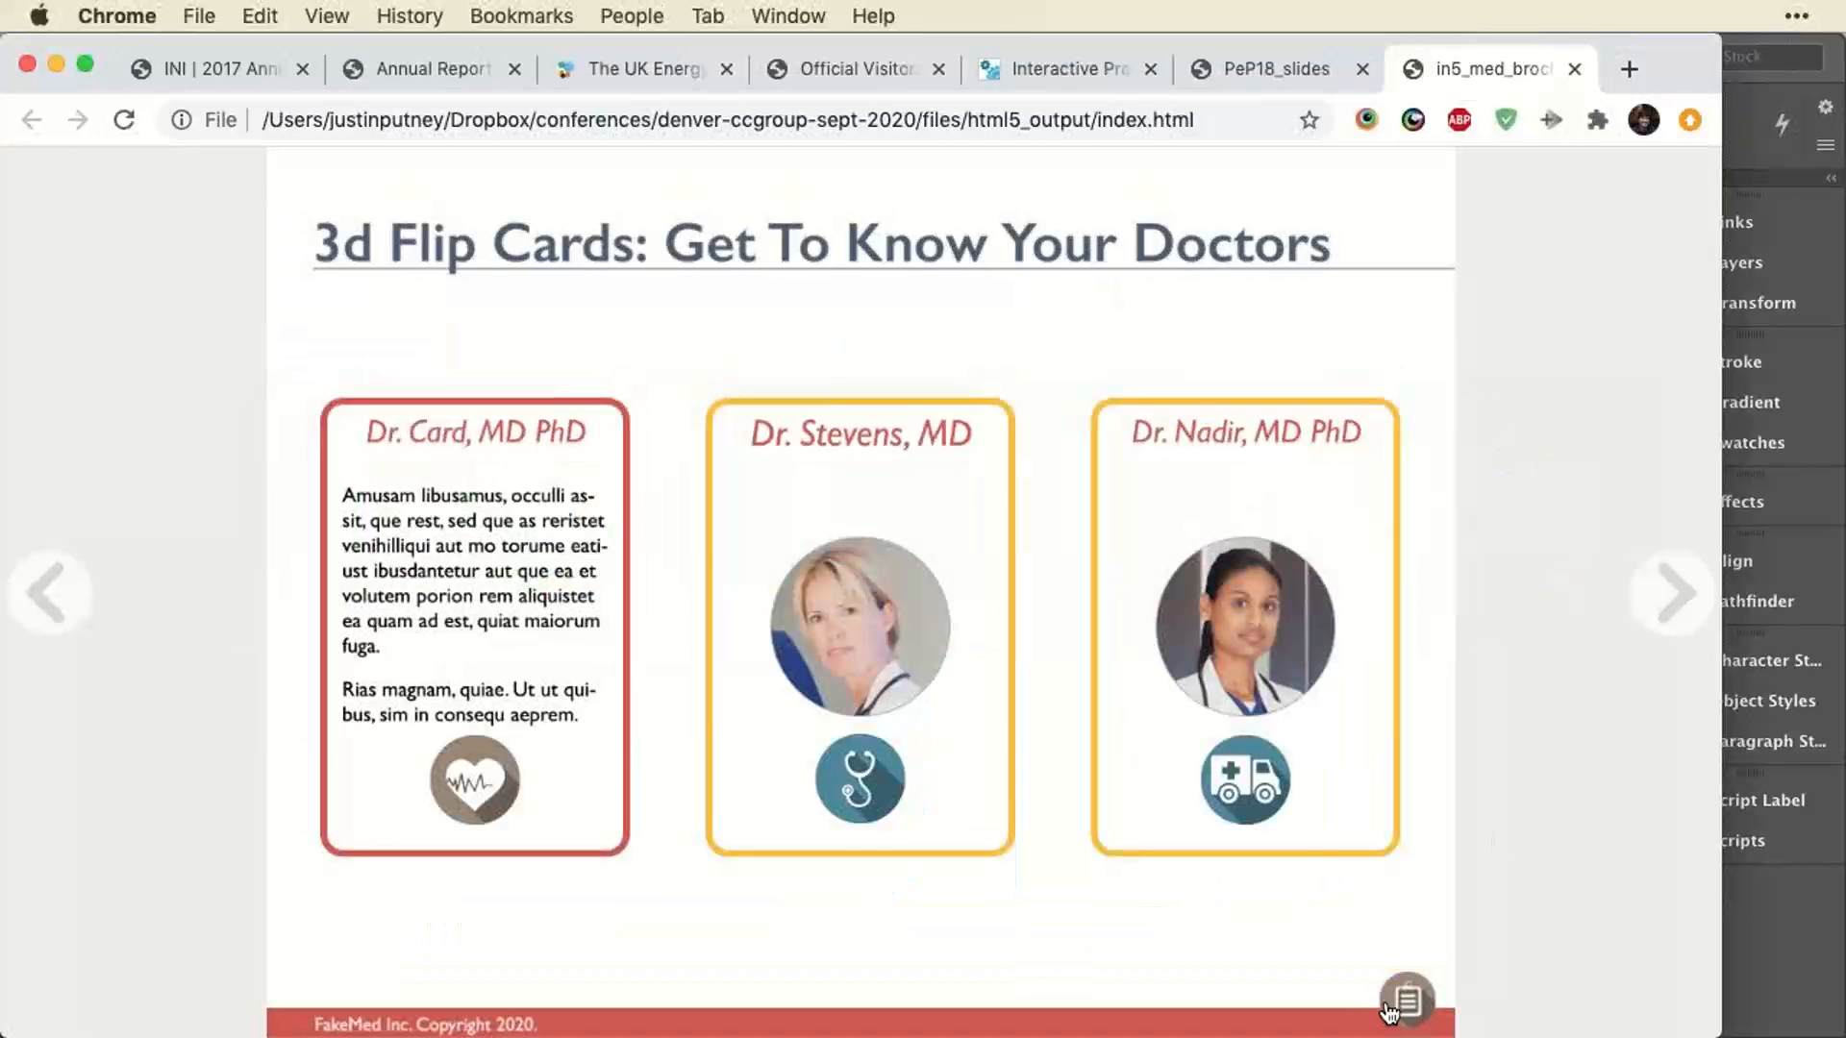
click(1388, 1007)
click(1240, 889)
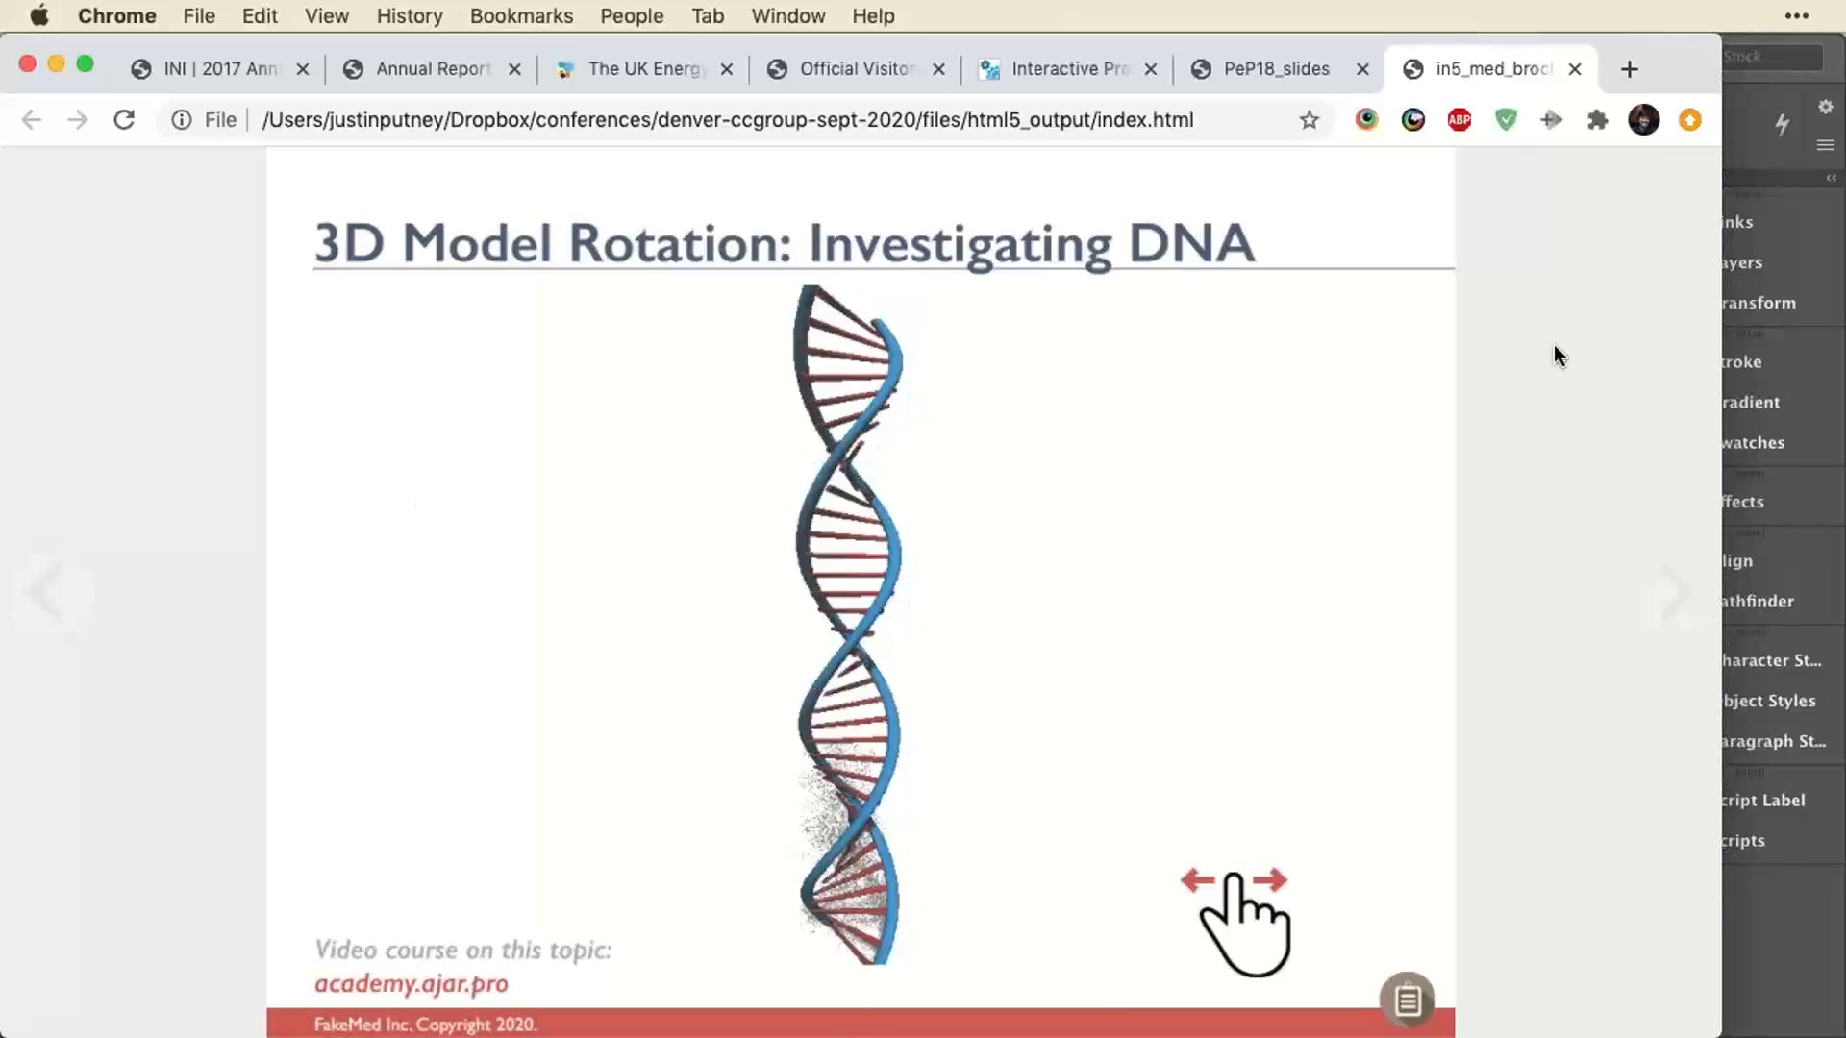
key(Right)
key(Left)
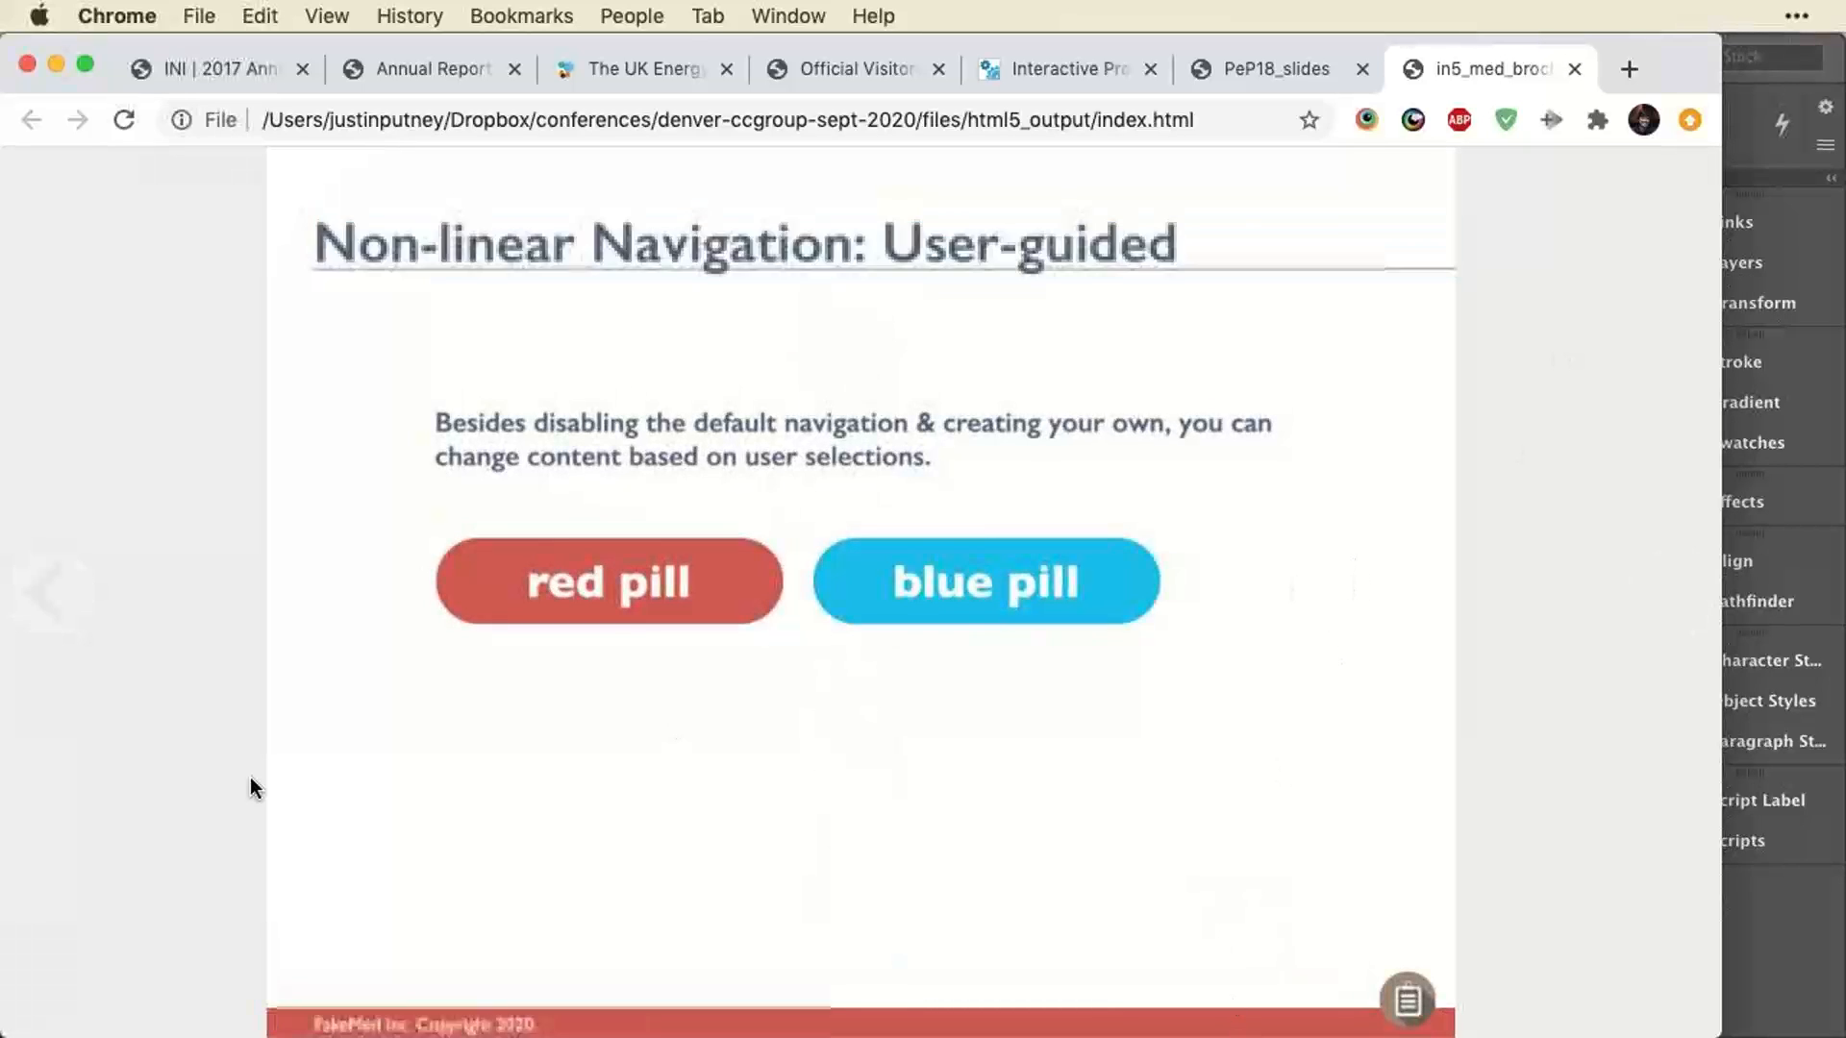
drag(996, 565, 49, 585)
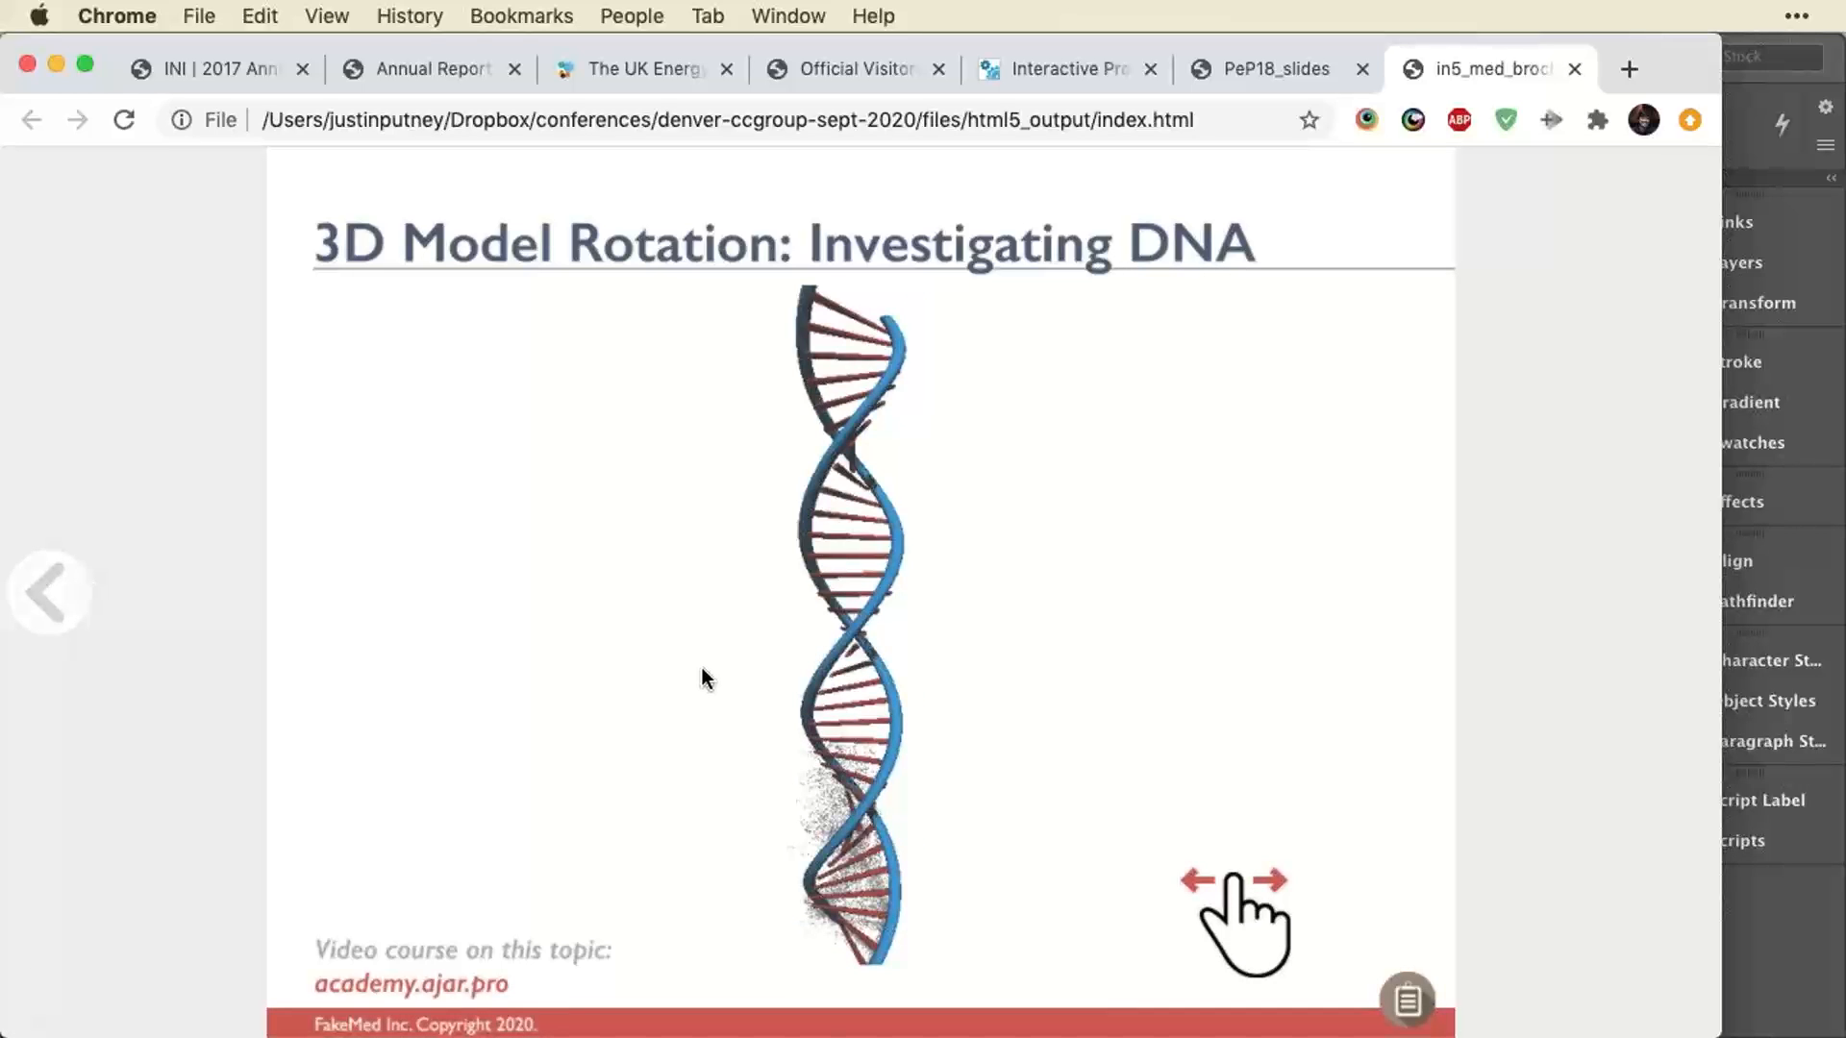
key(super+Tab)
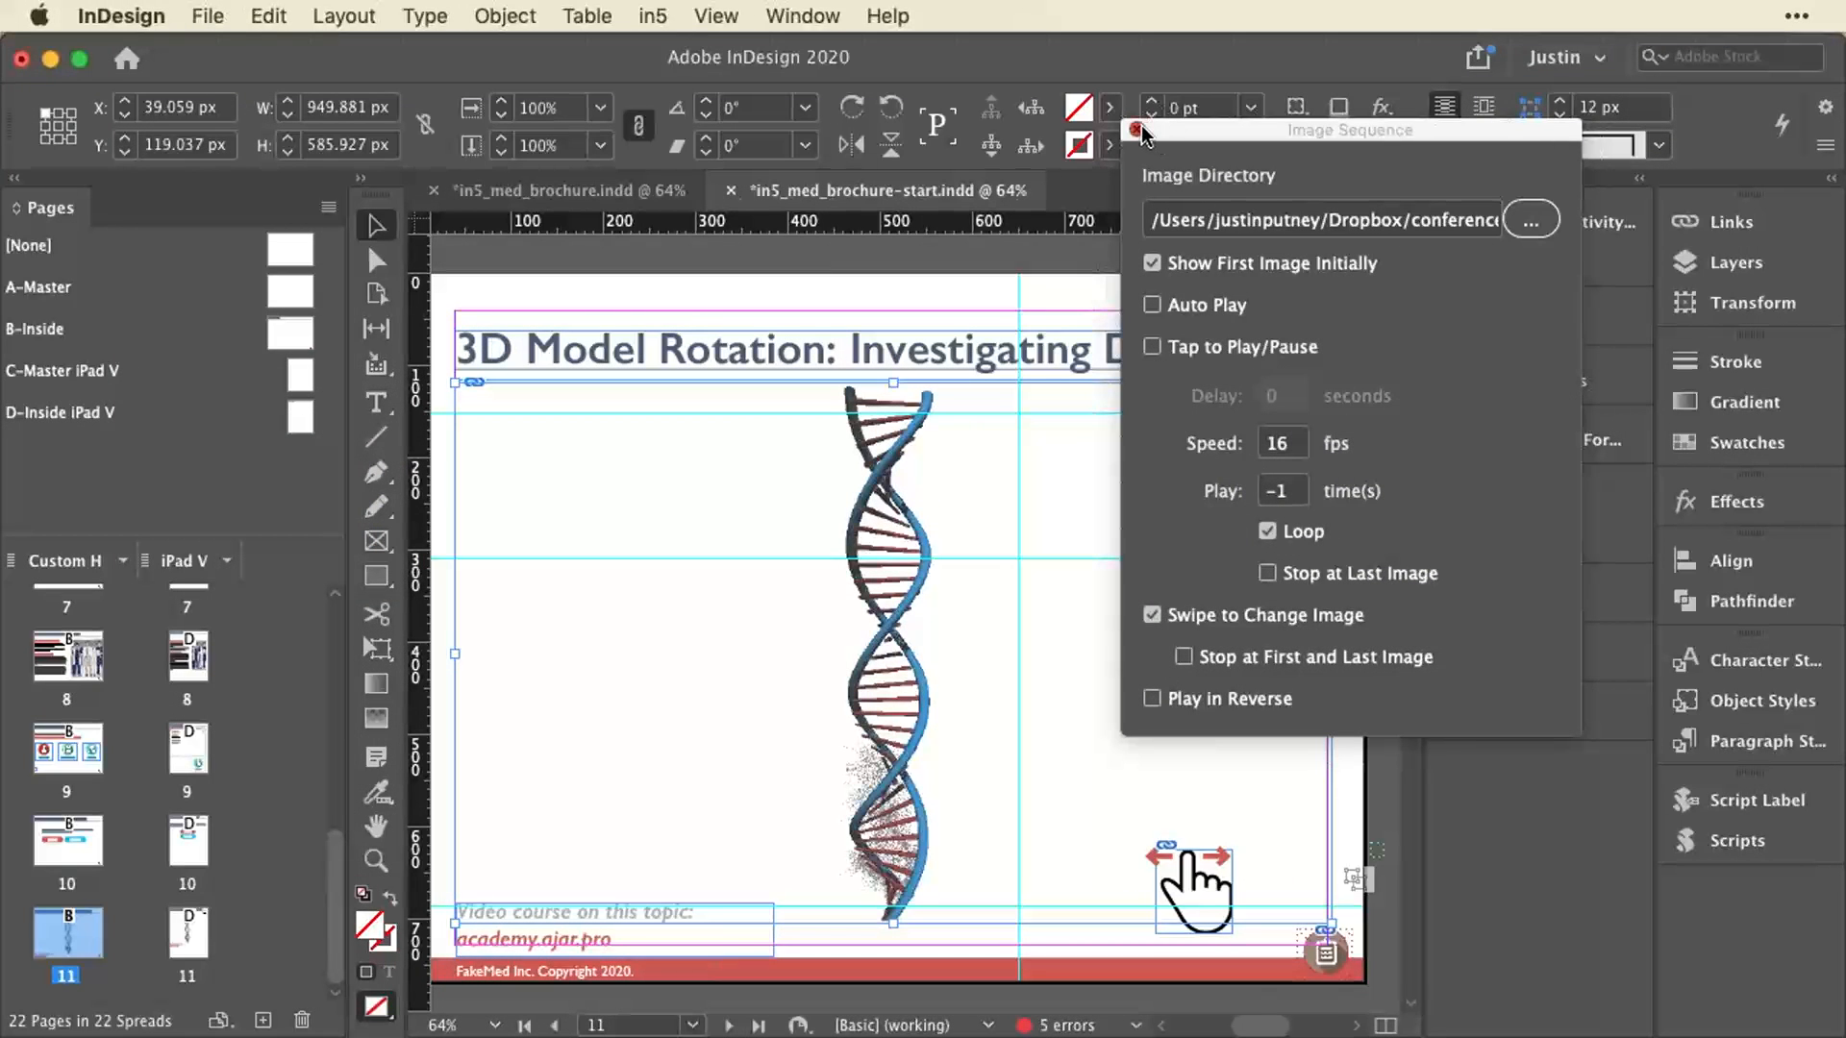
click(1136, 130)
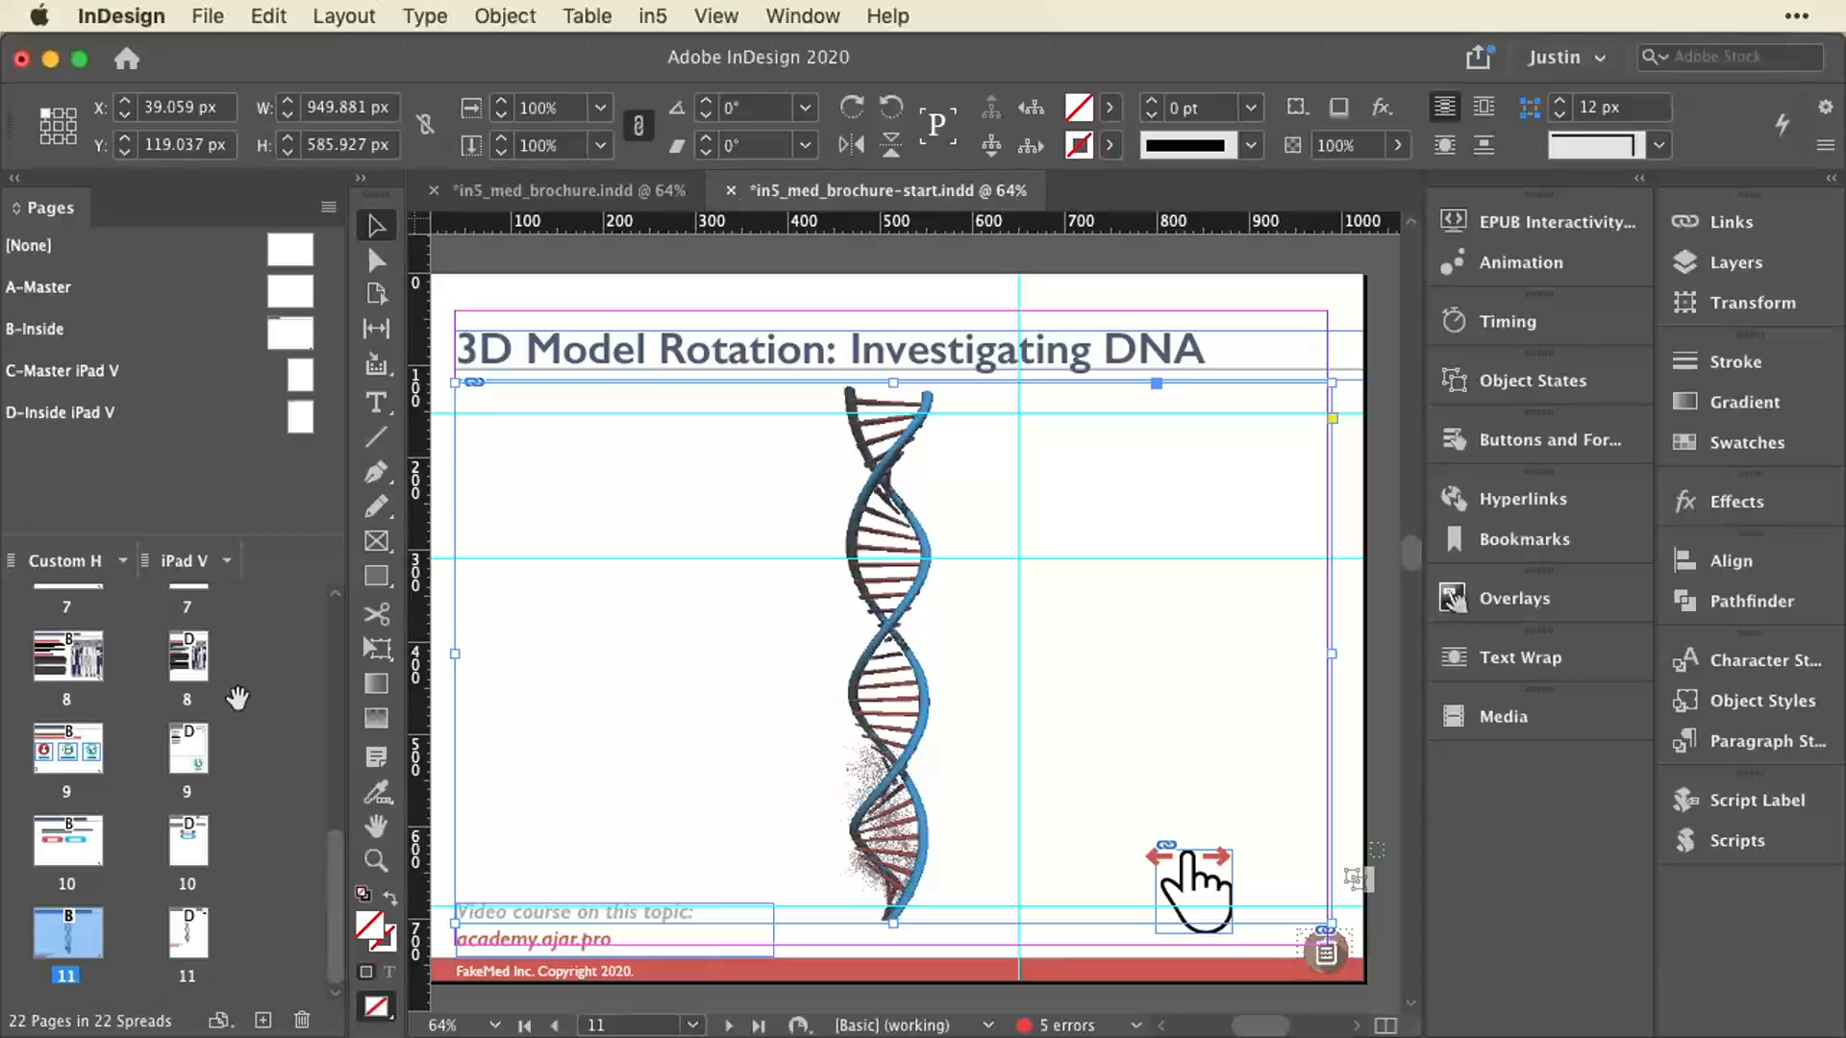
View page 1 in the Custom H layout and in the iPad V layout.
scroll(236, 699, up, 10)
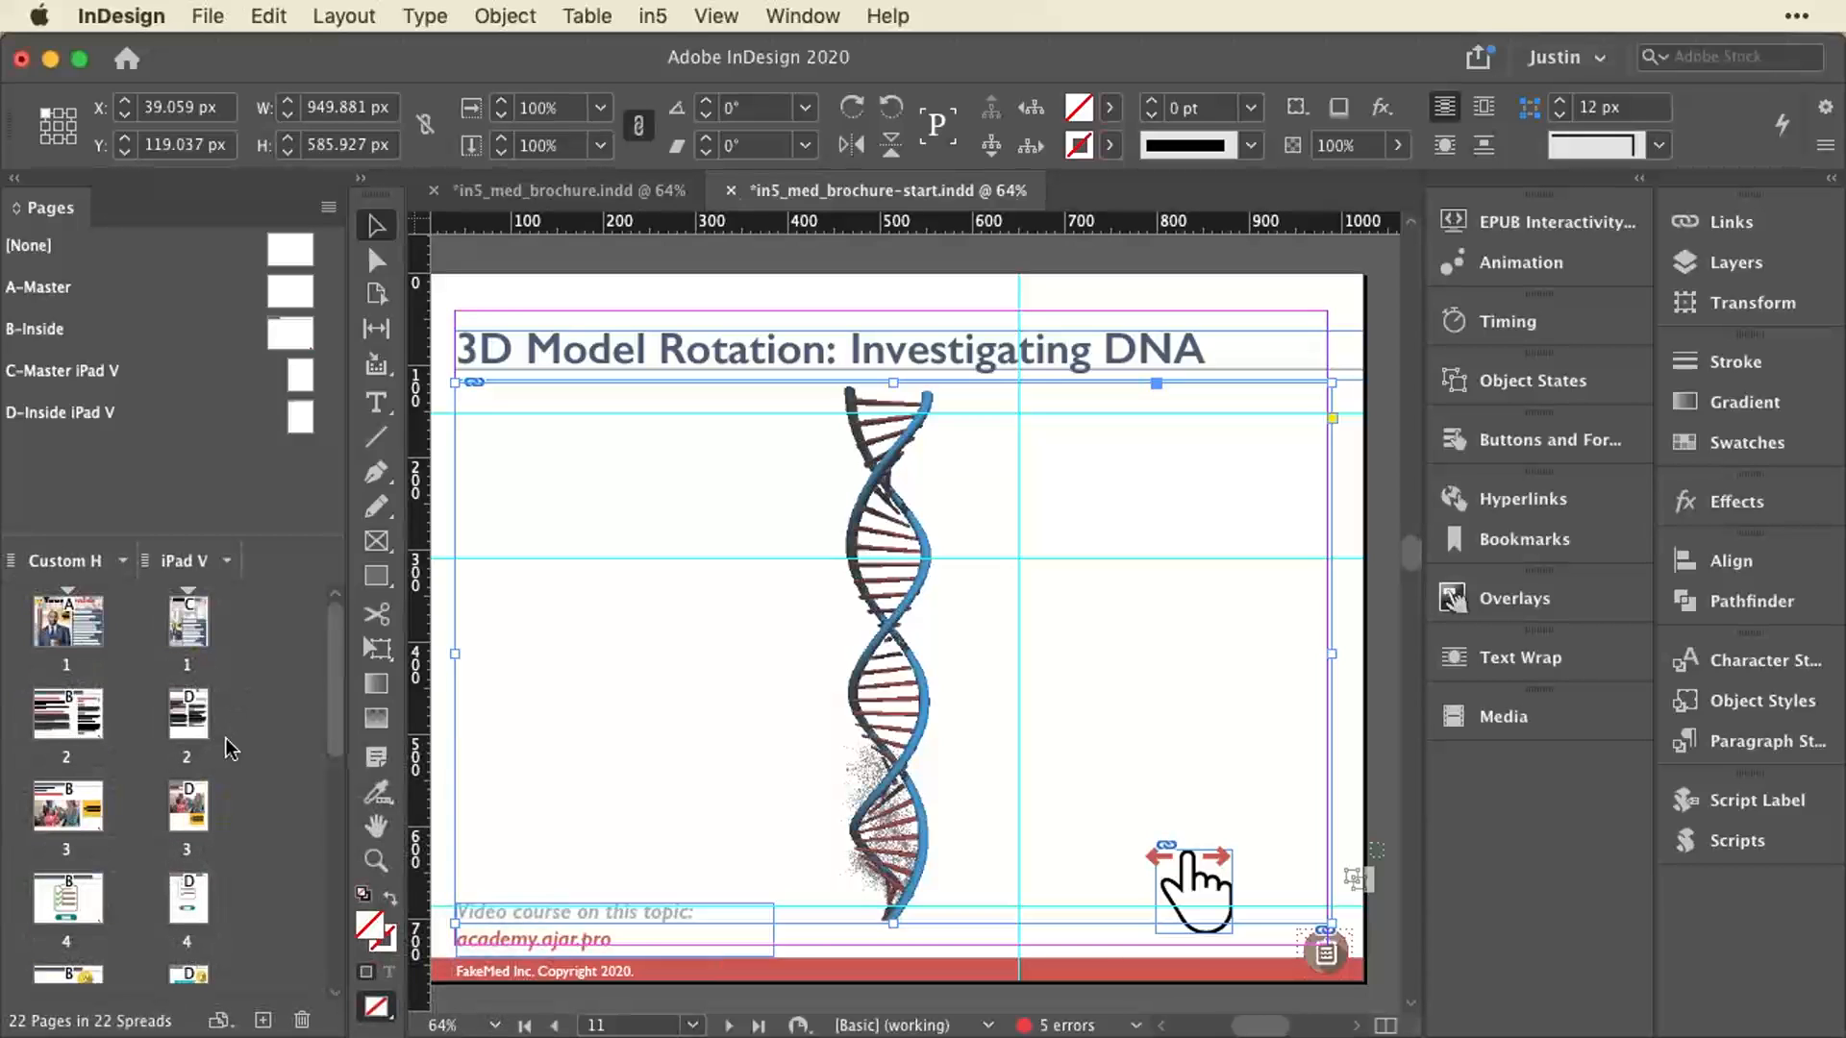
double_click(73, 626)
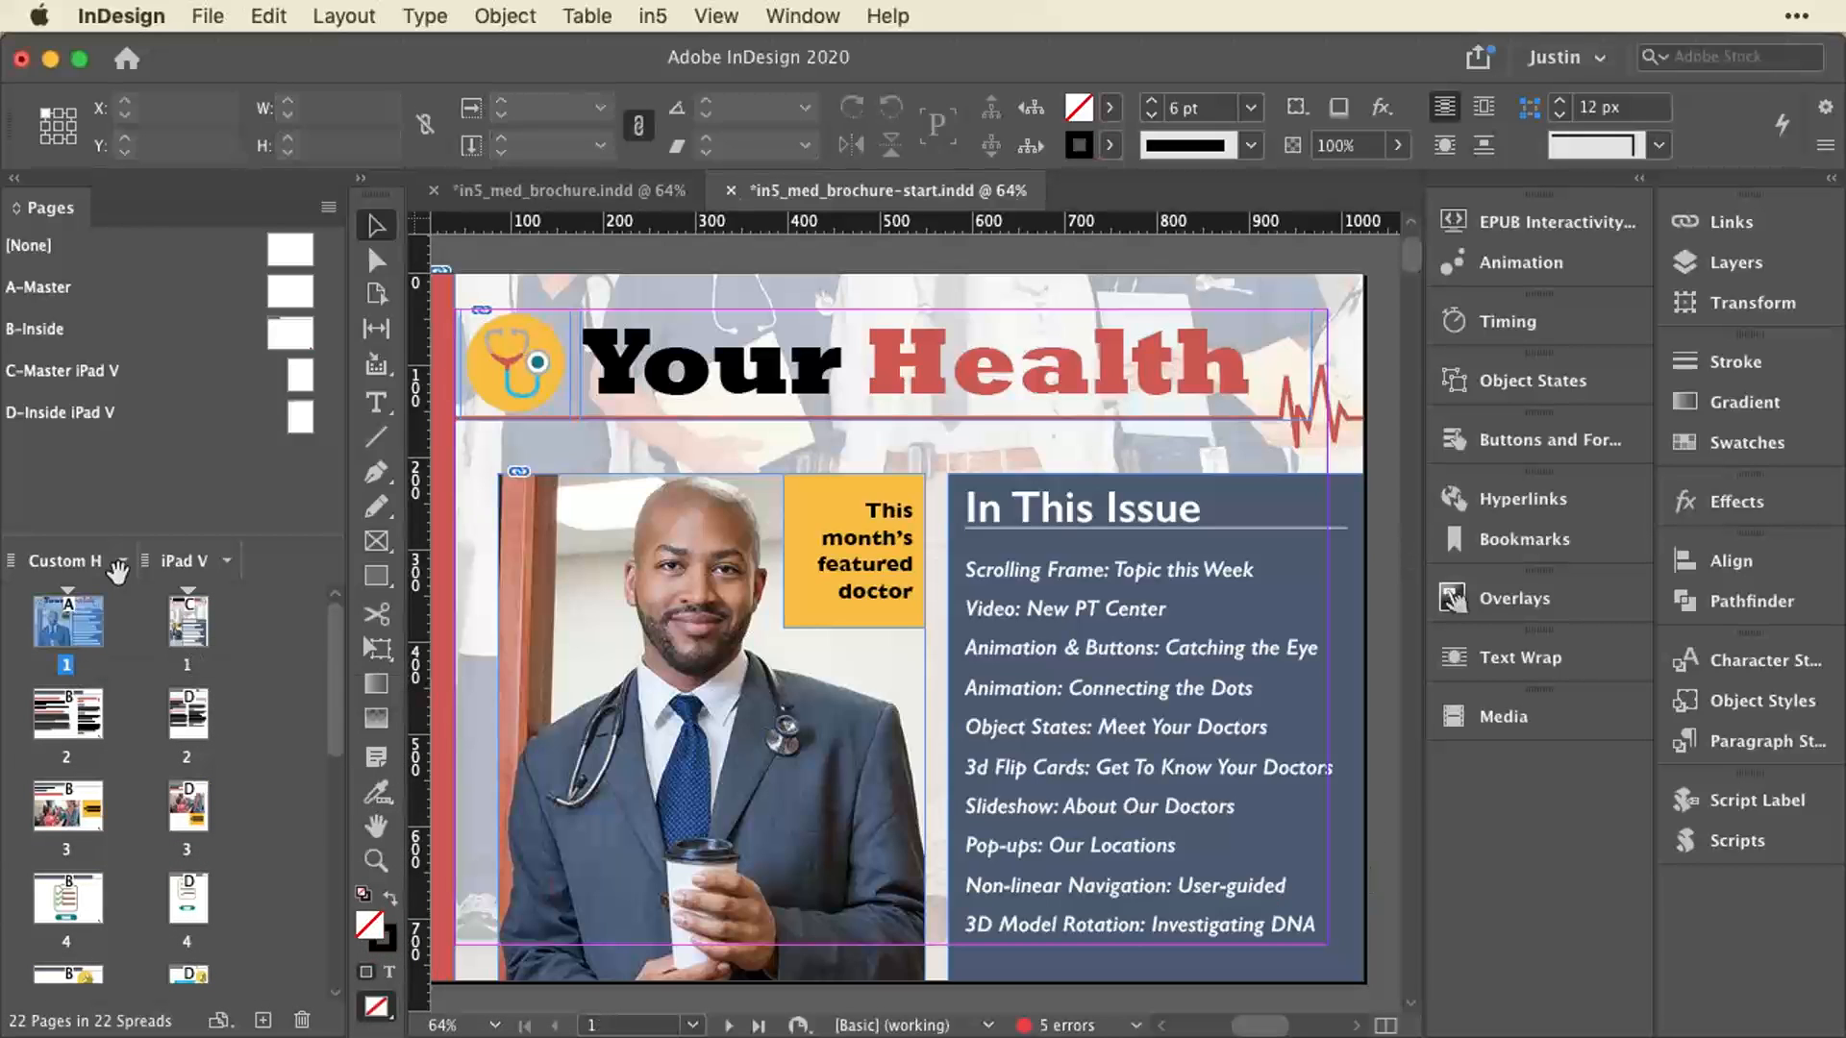
double_click(188, 622)
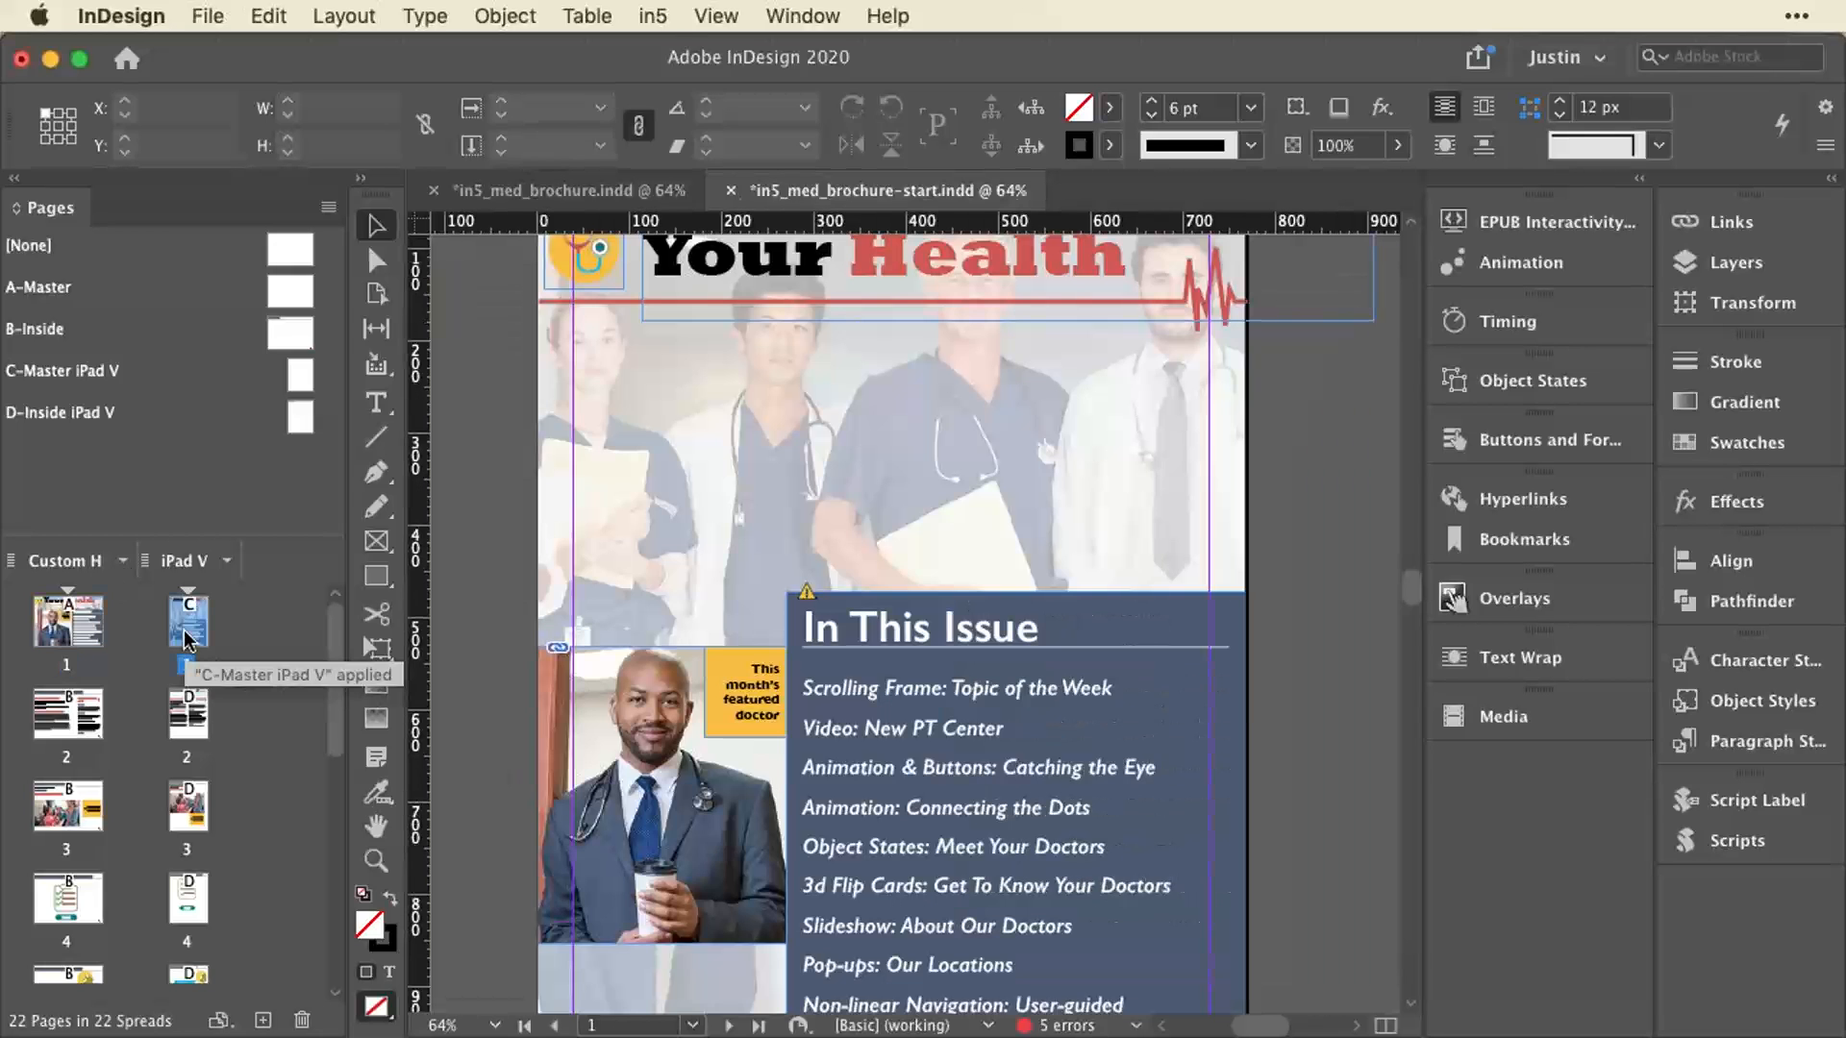
Examine page 1 of the iPad V layout and the Create Alternate Layout option of the Custom H layout.
scroll(520, 601, up, 3)
scroll(519, 600, up, 3)
scroll(519, 601, down, 8)
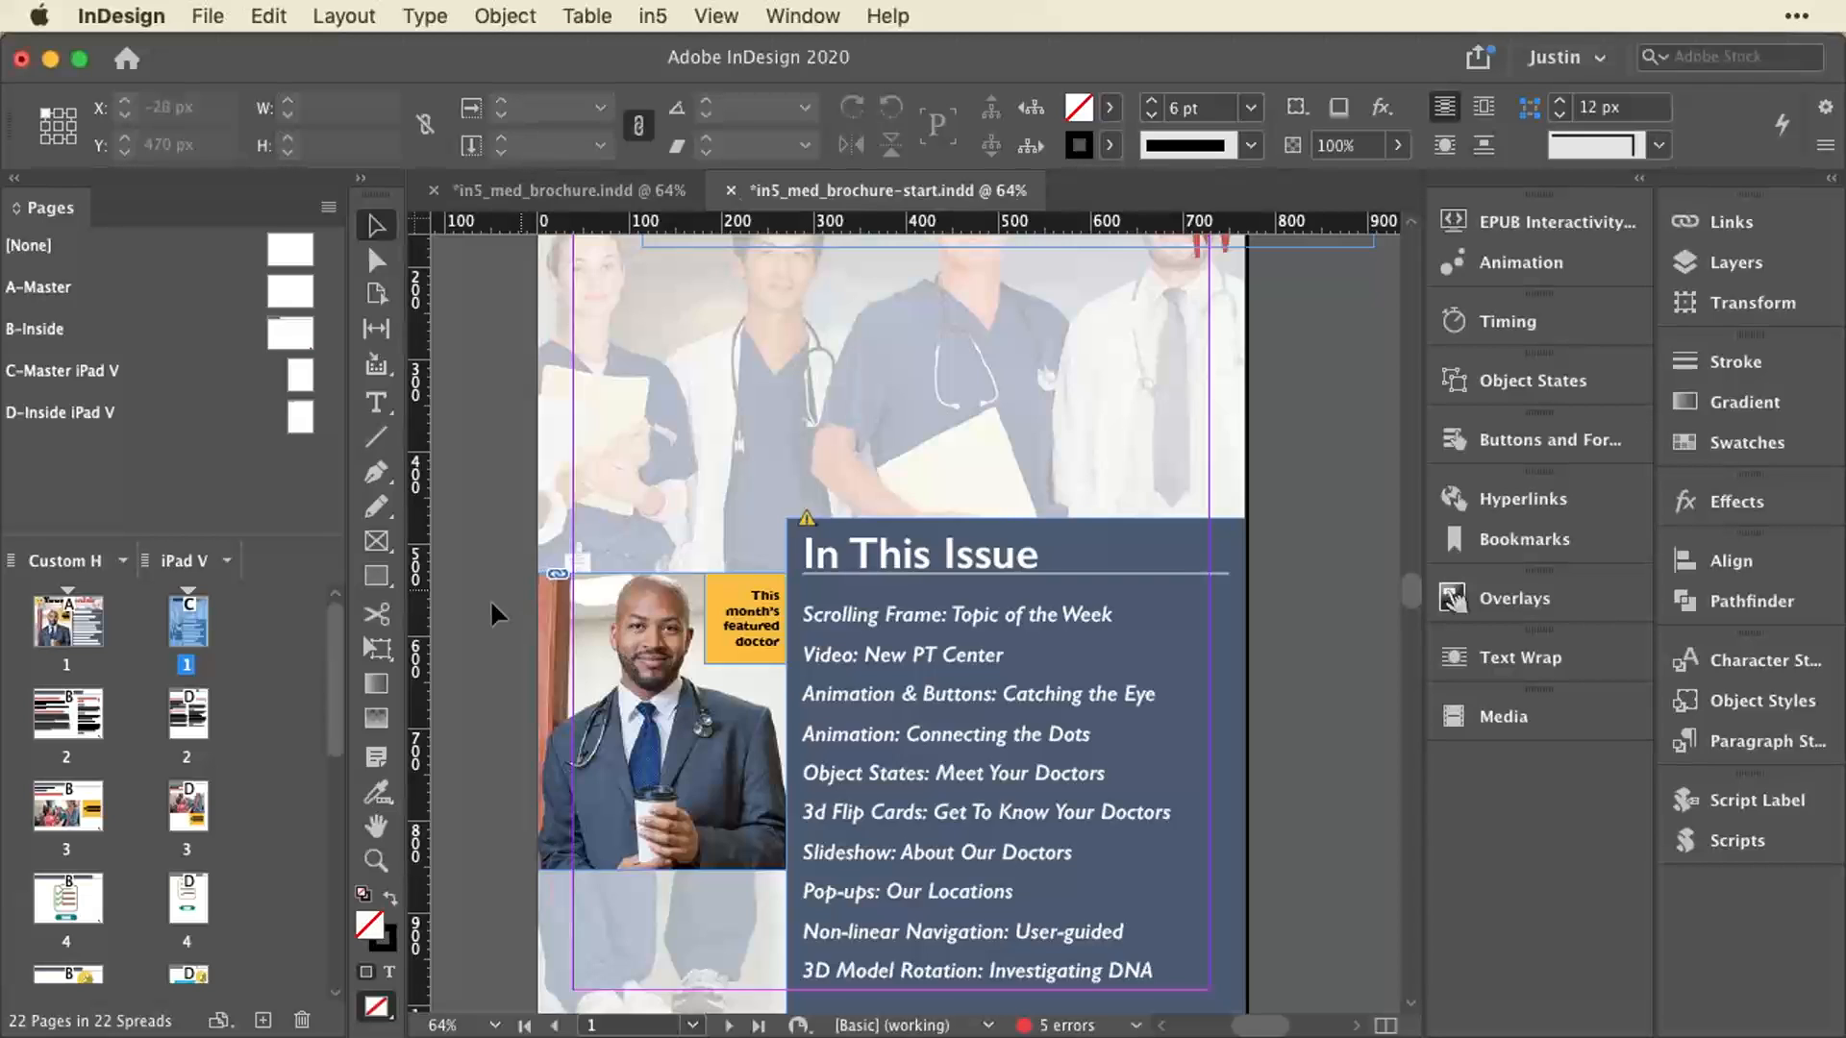
click(123, 562)
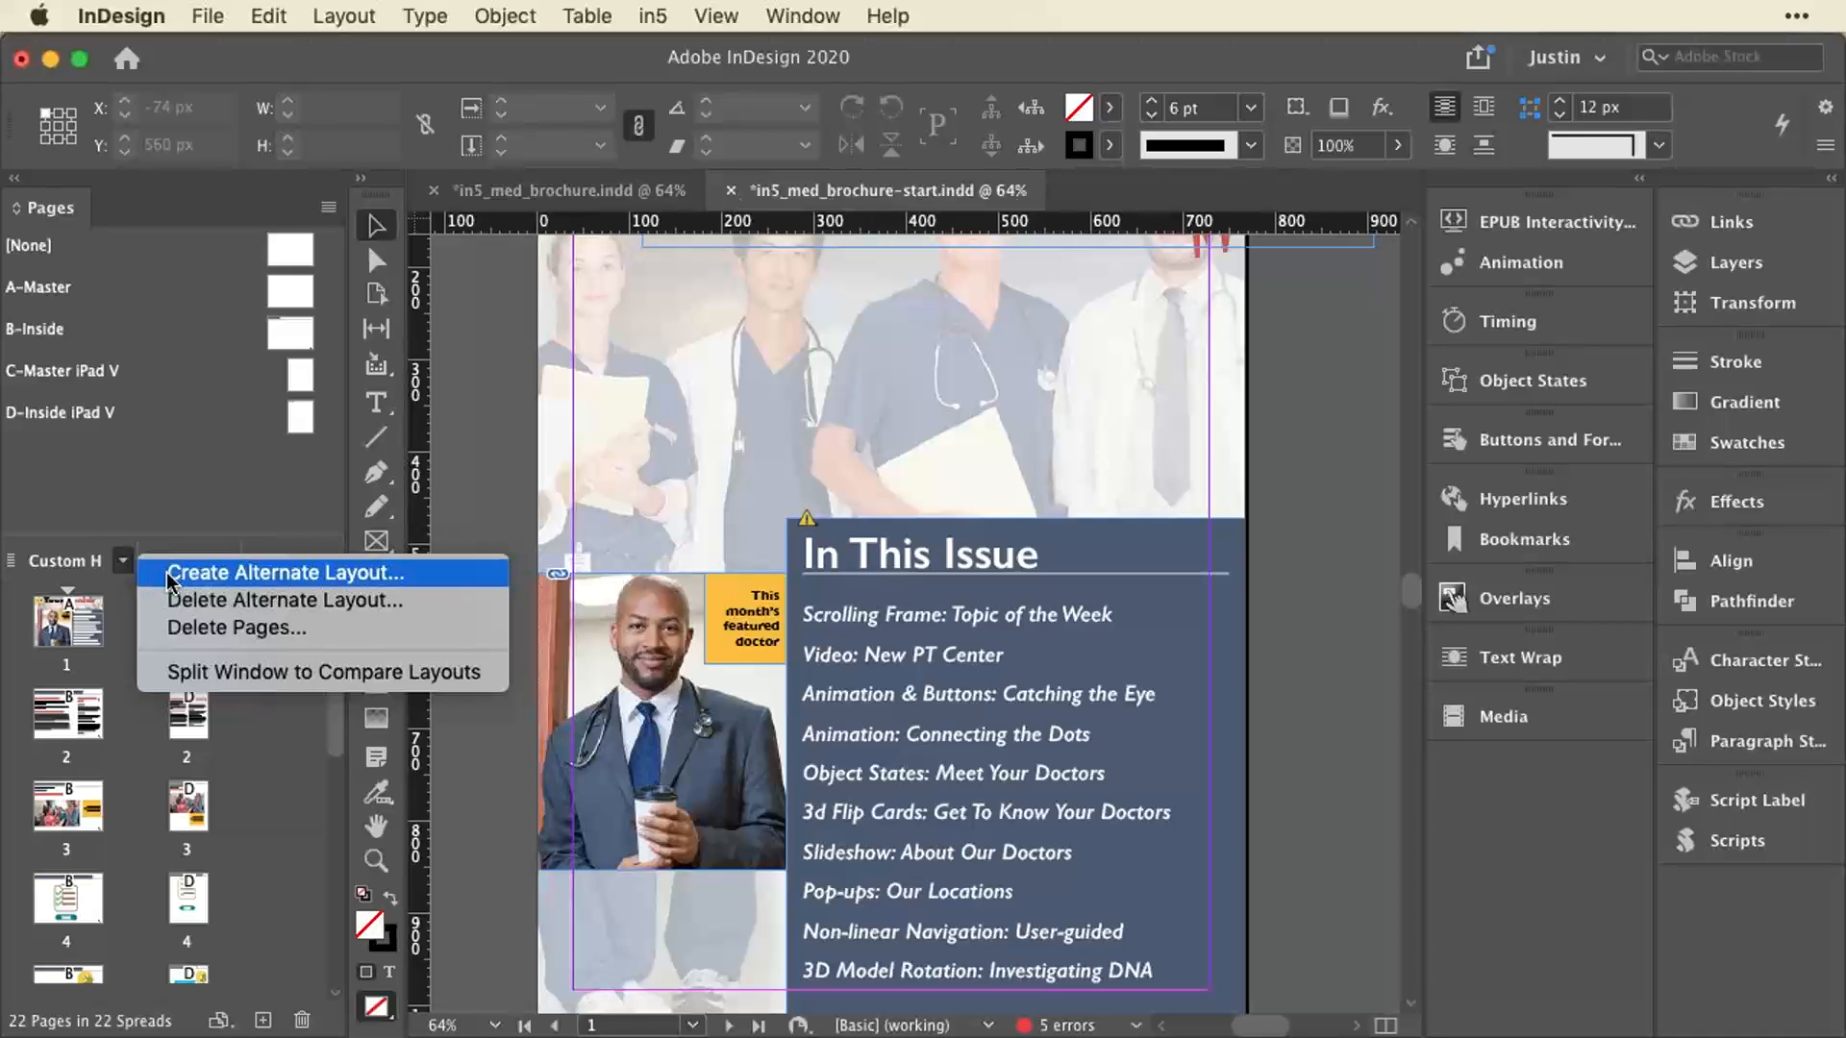
click(167, 574)
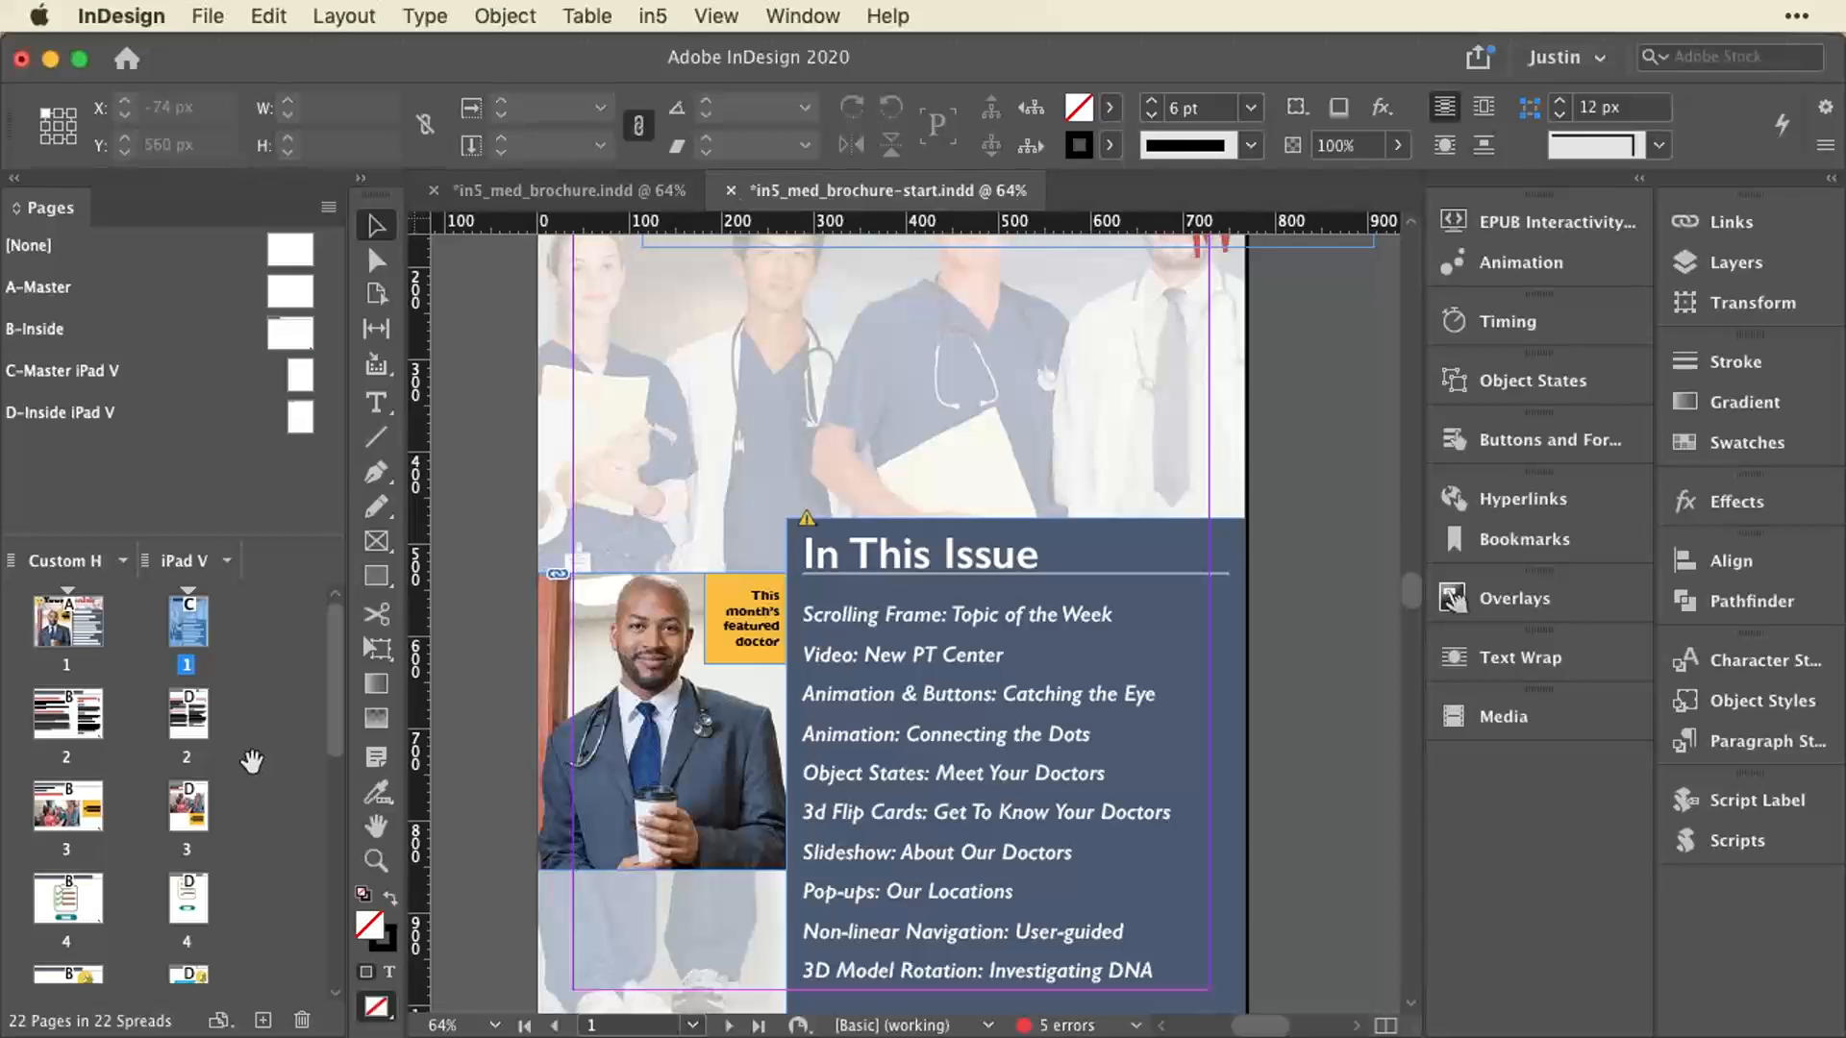
Compare the whole cover page in the Custom H and iPad V layouts.
scroll(531, 615, down, 10)
scroll(531, 623, up, 8)
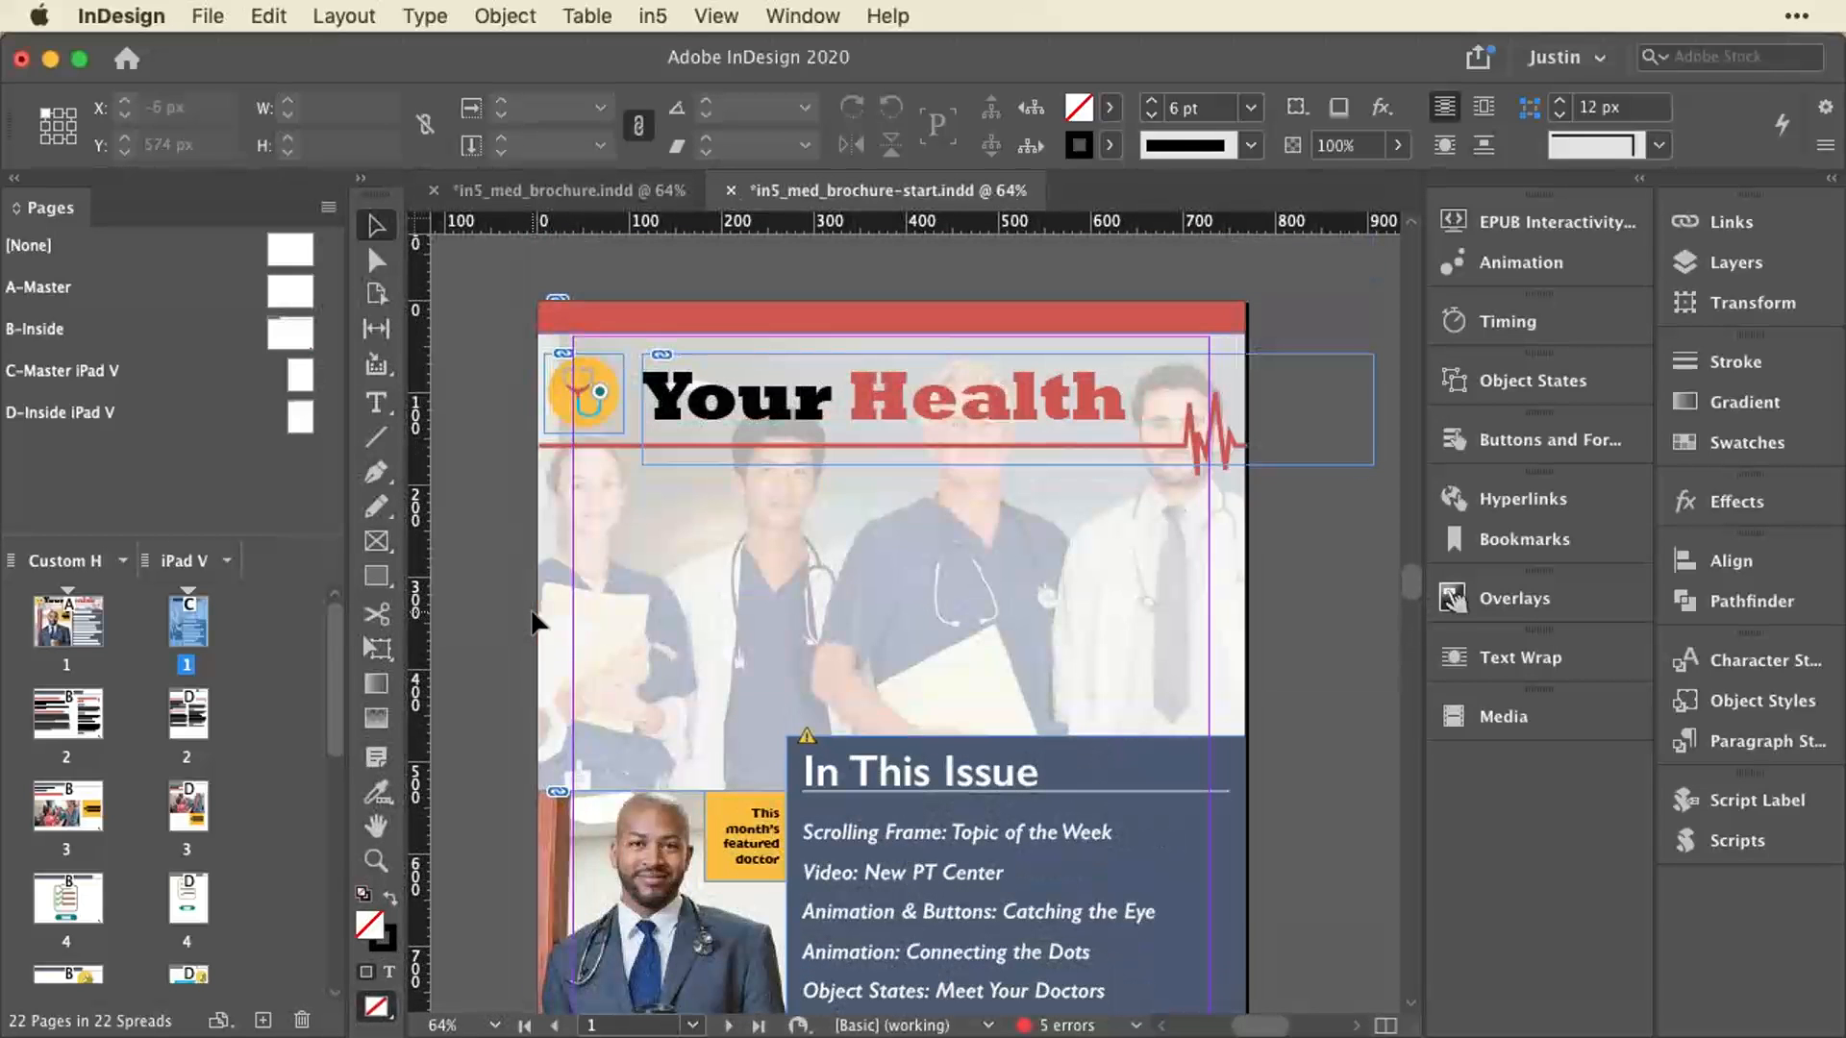
scroll(532, 615, down, 2)
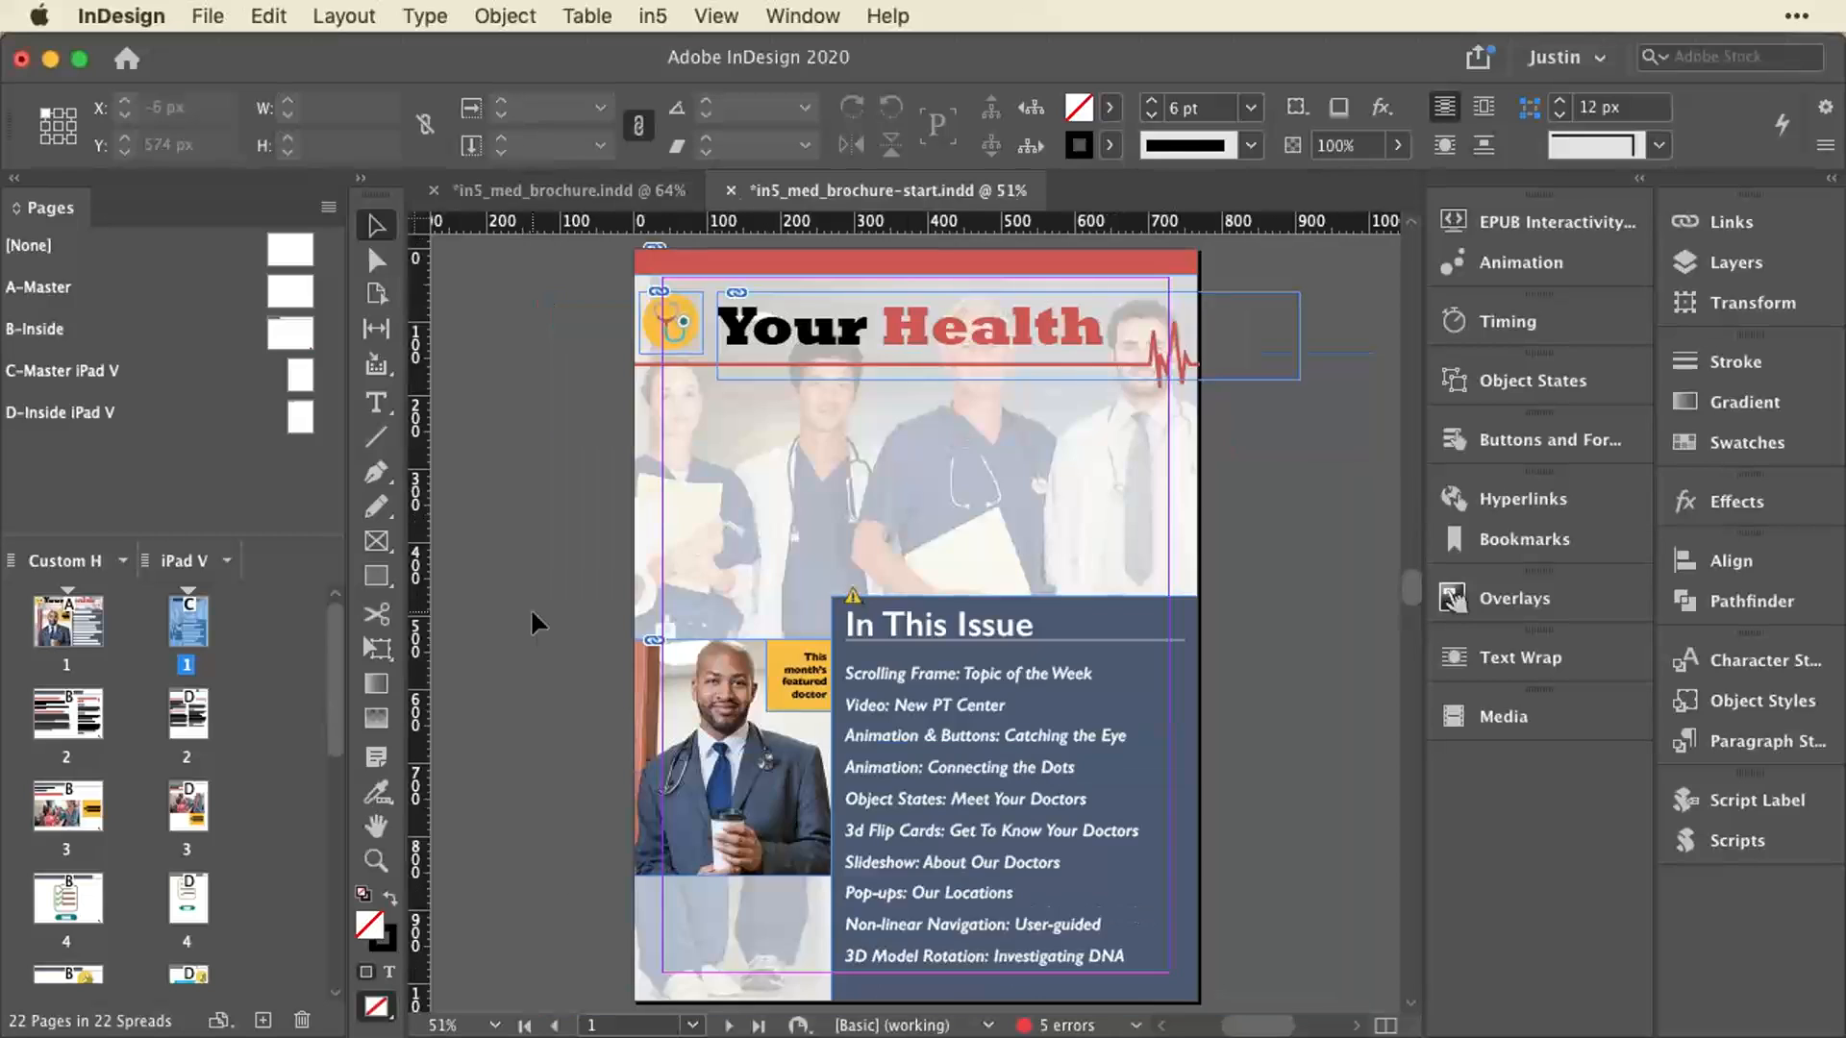
double_click(70, 625)
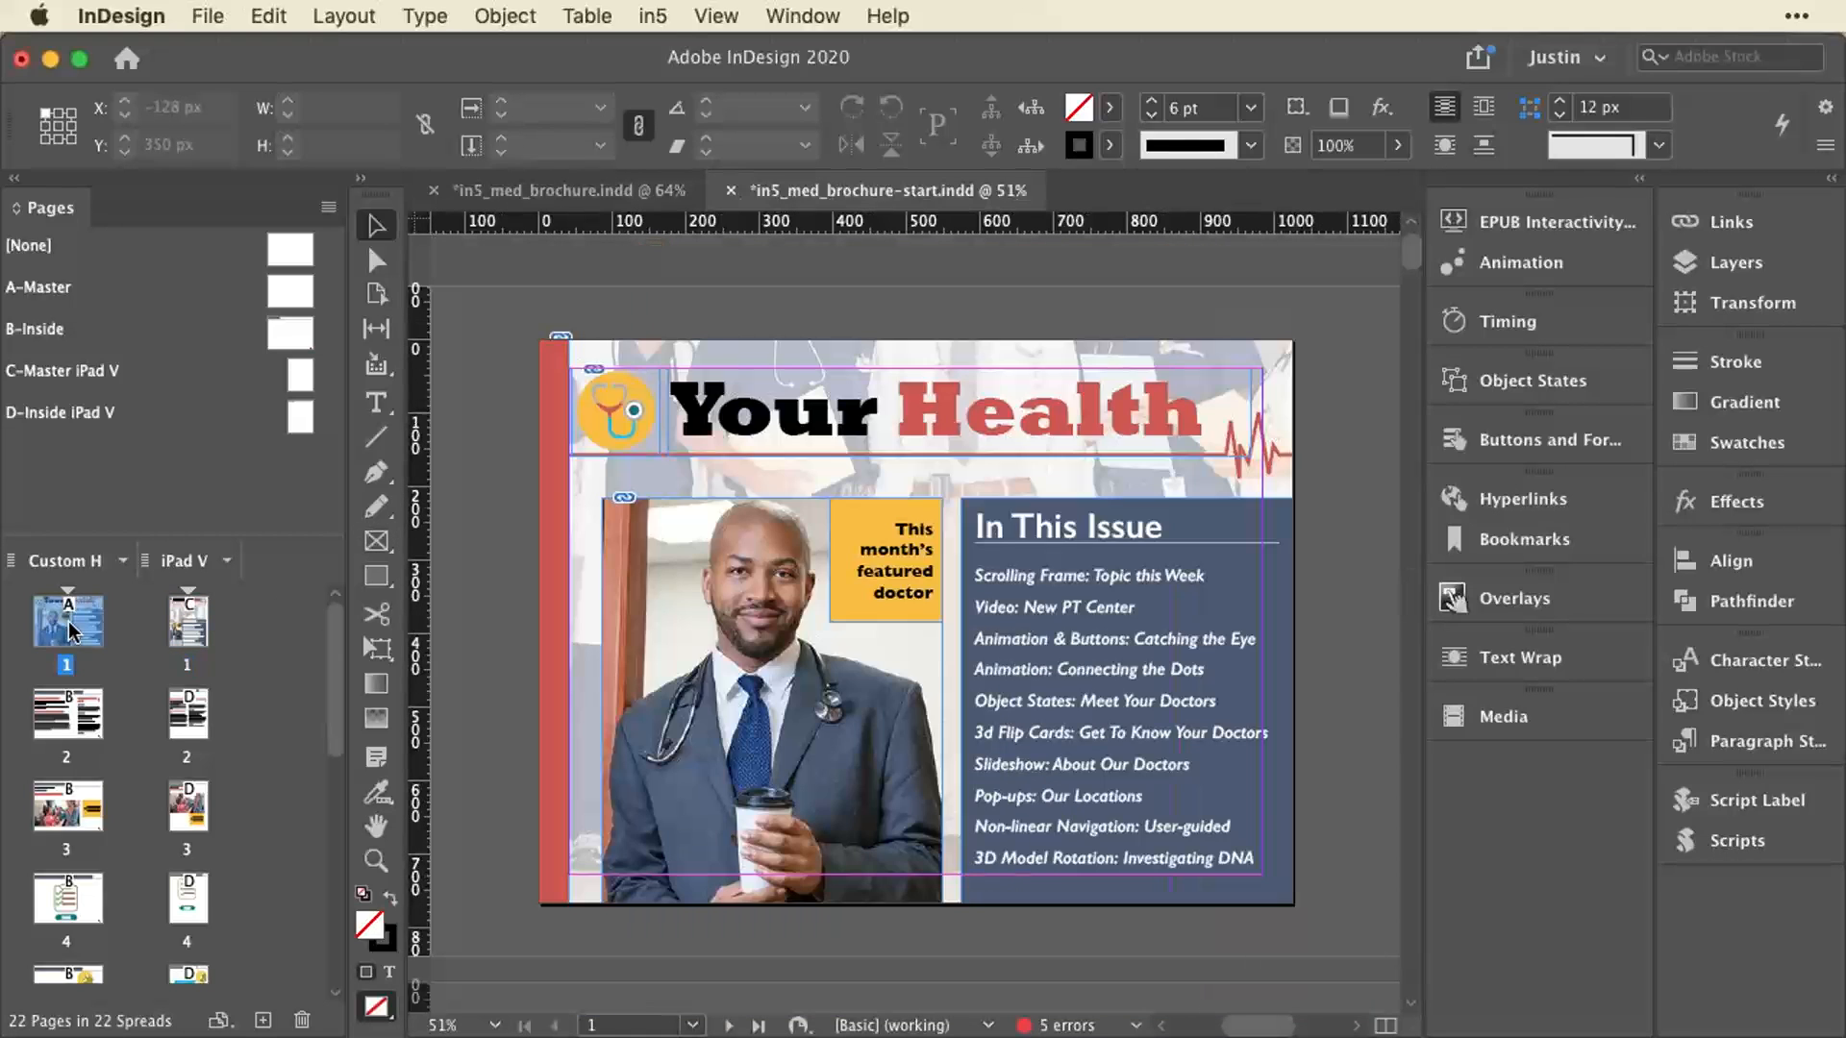
double_click(200, 627)
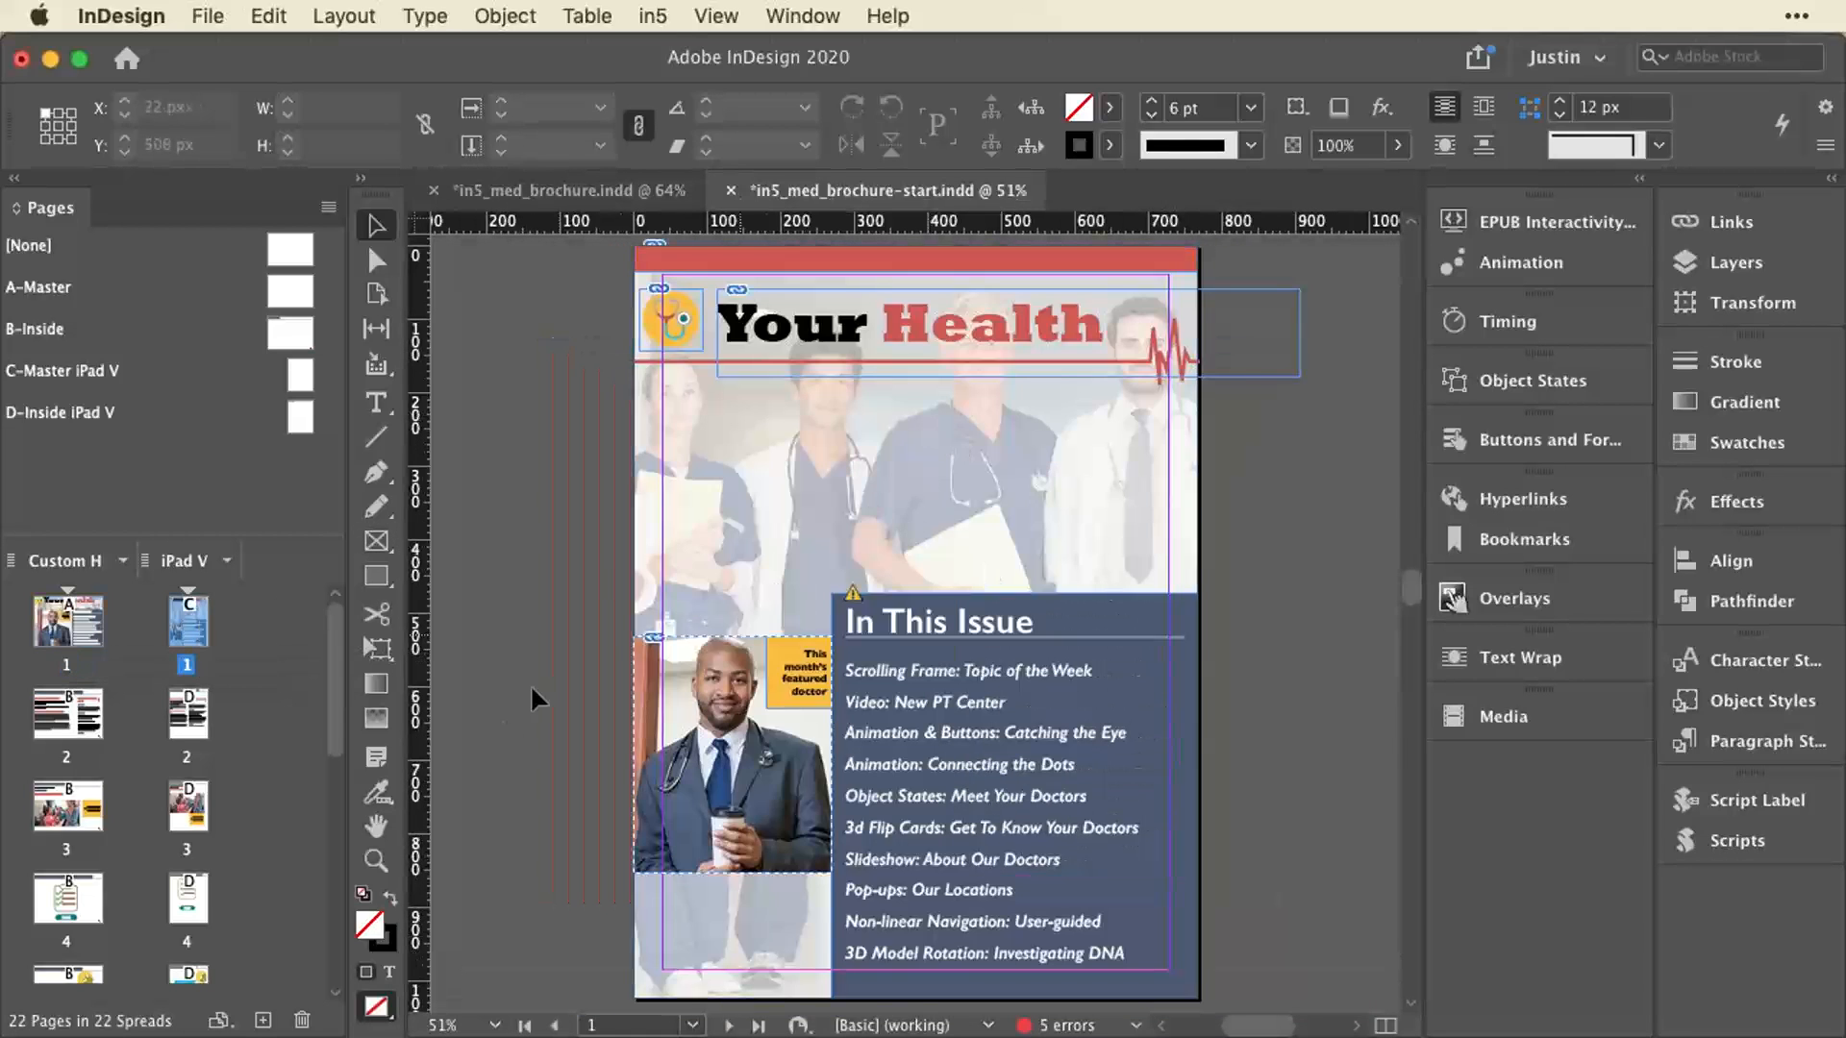
View pages 2 and 3 of the iPad V layout, comparing page 3 with its Custom H version.
double_click(193, 721)
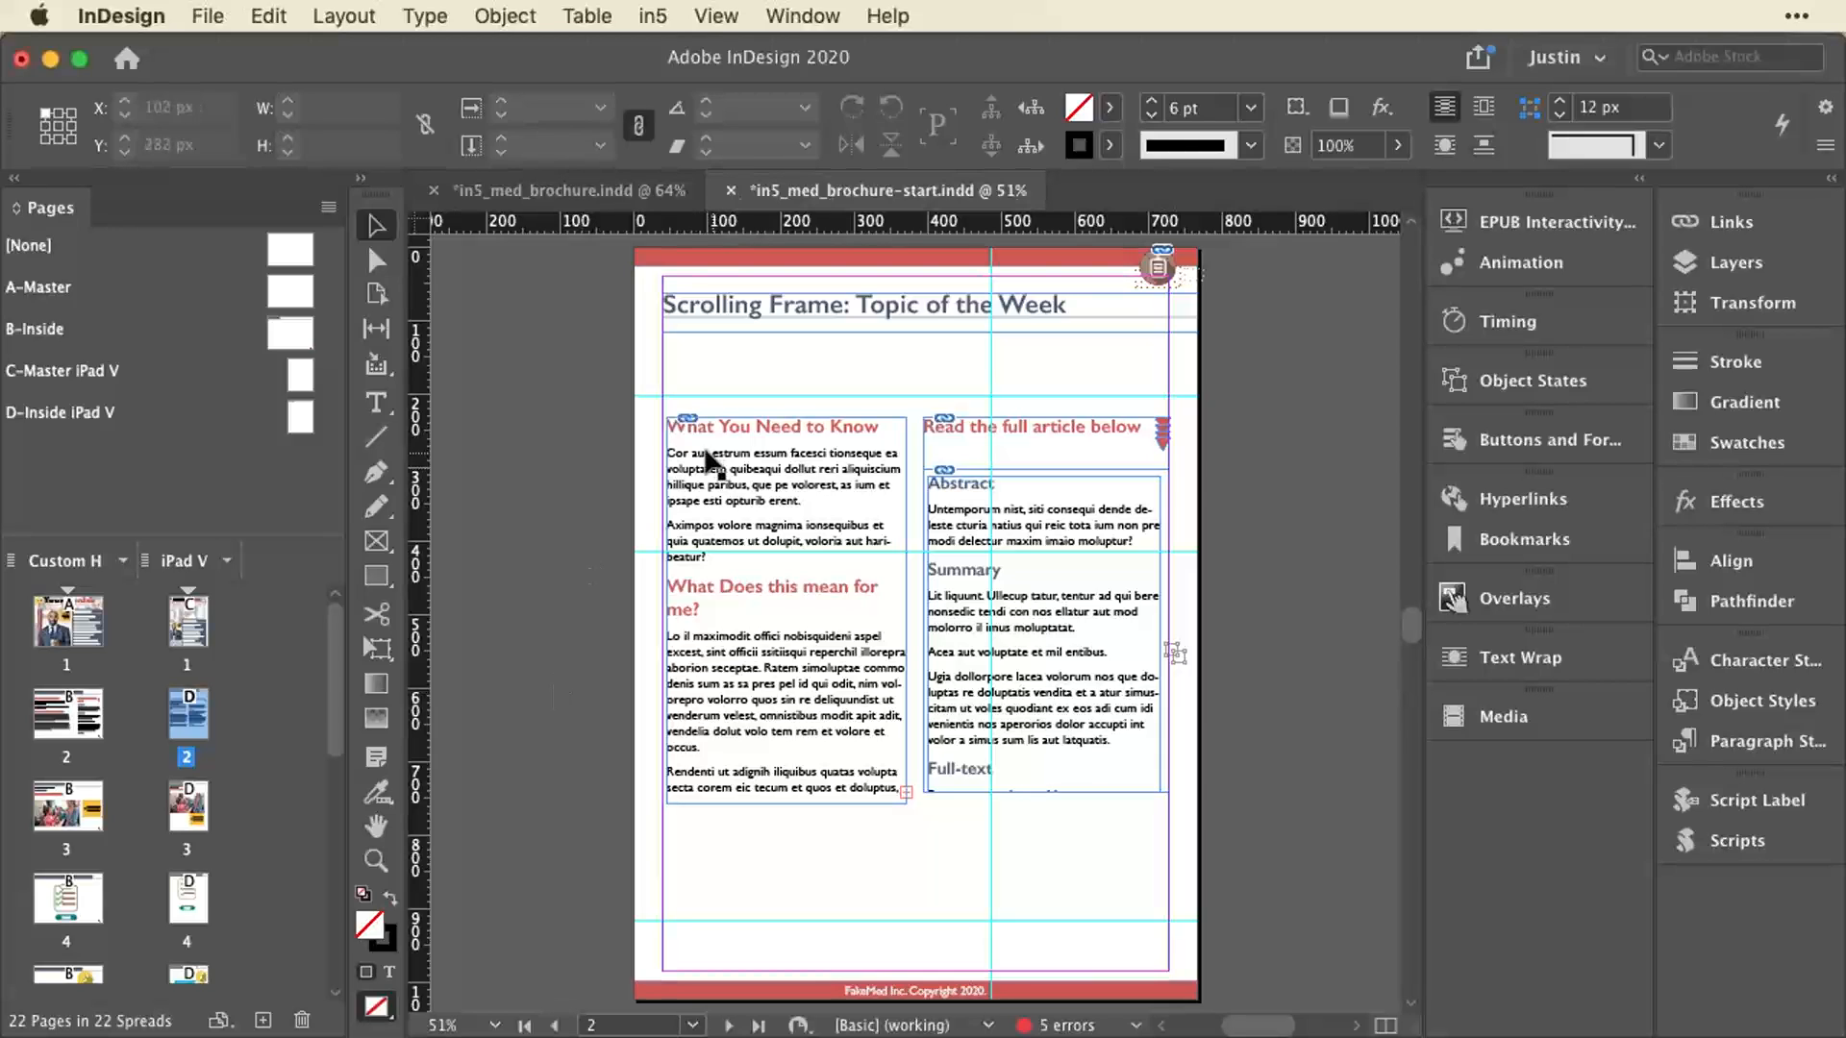
click(1044, 632)
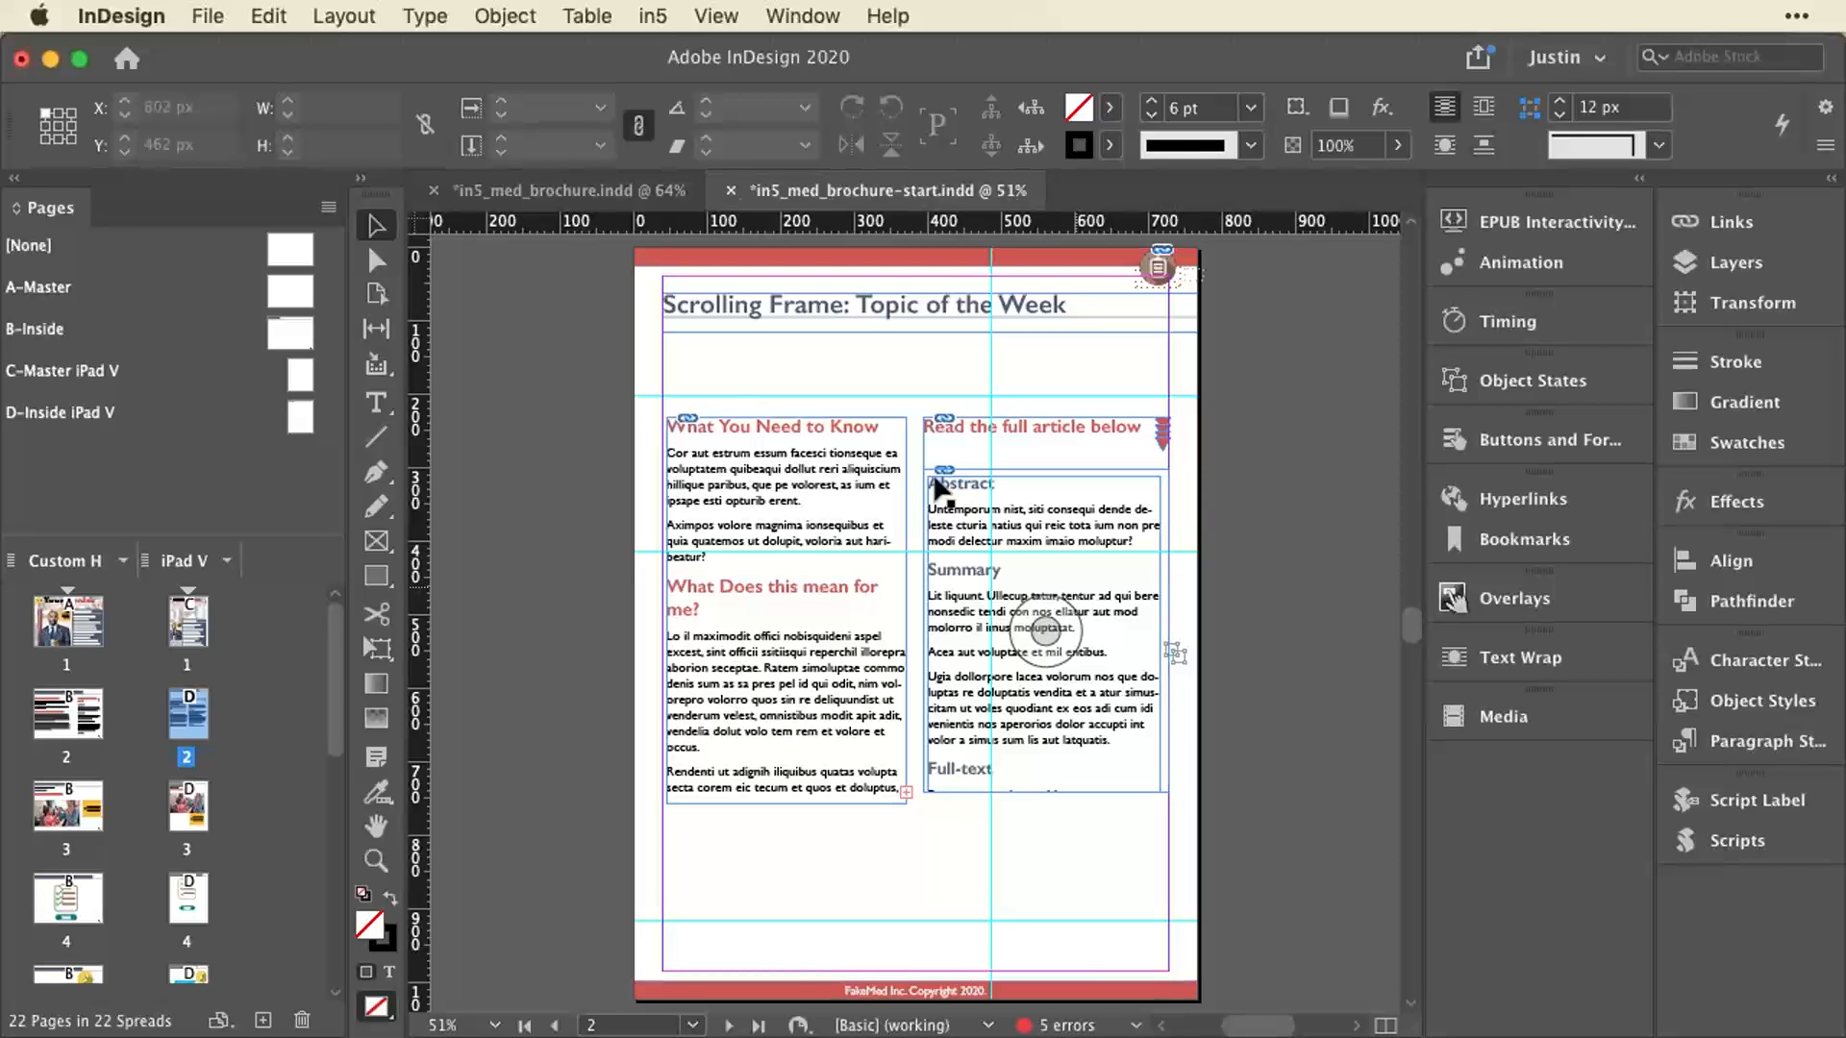
double_click(187, 810)
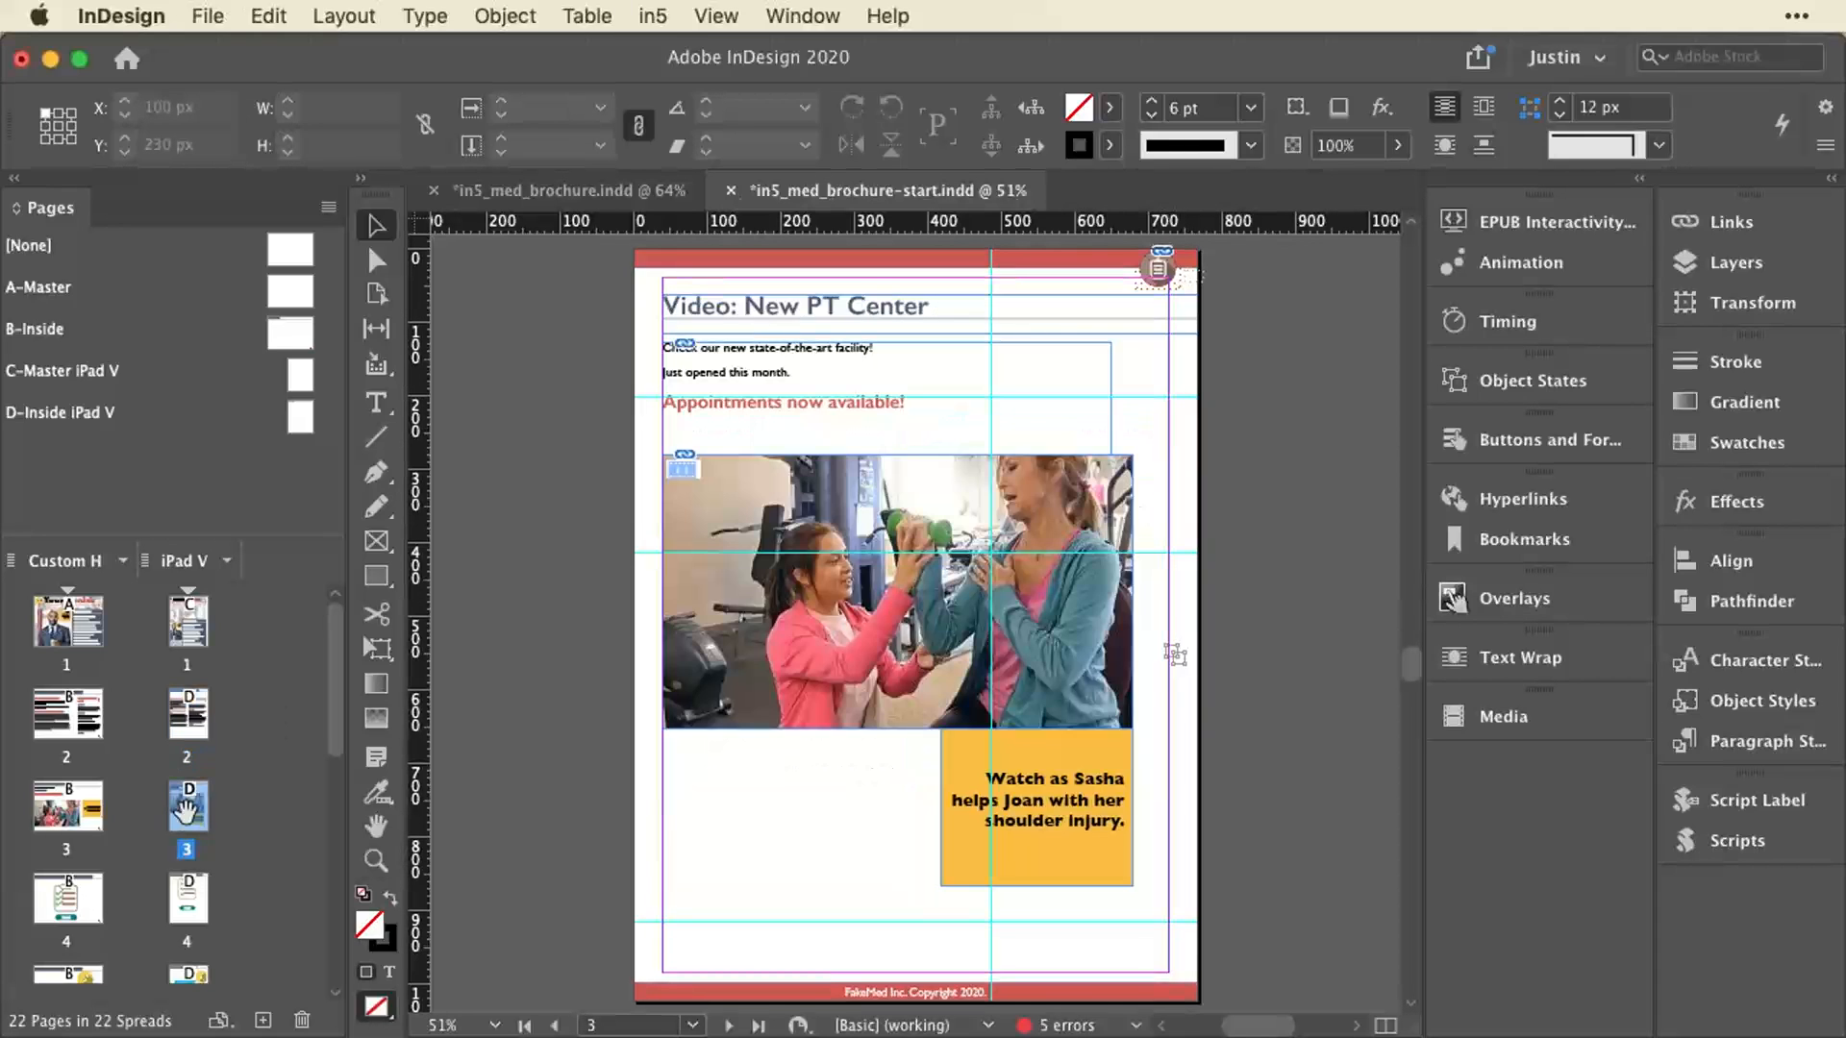
double_click(78, 811)
double_click(200, 808)
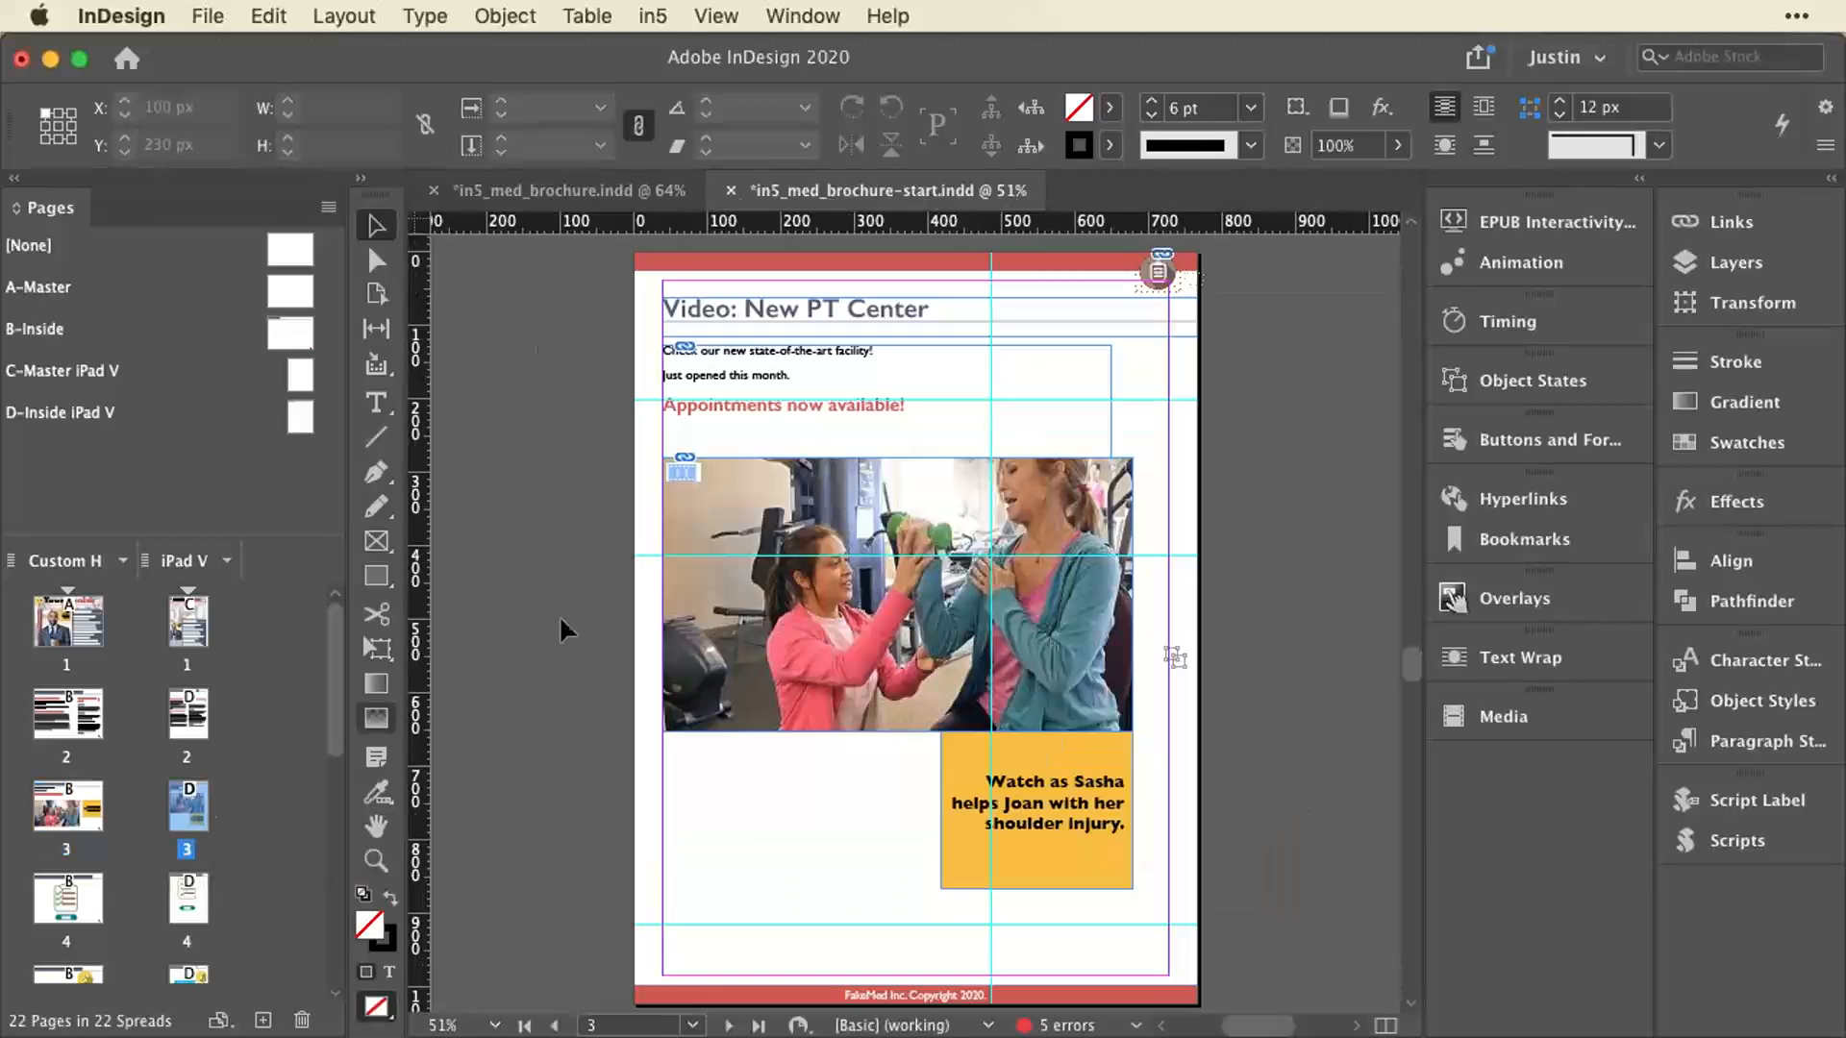
Open the in5 Video widget settings for the PT Center video frame on iPad V page 3 and examine the Frame Fitting options.
click(894, 519)
click(652, 15)
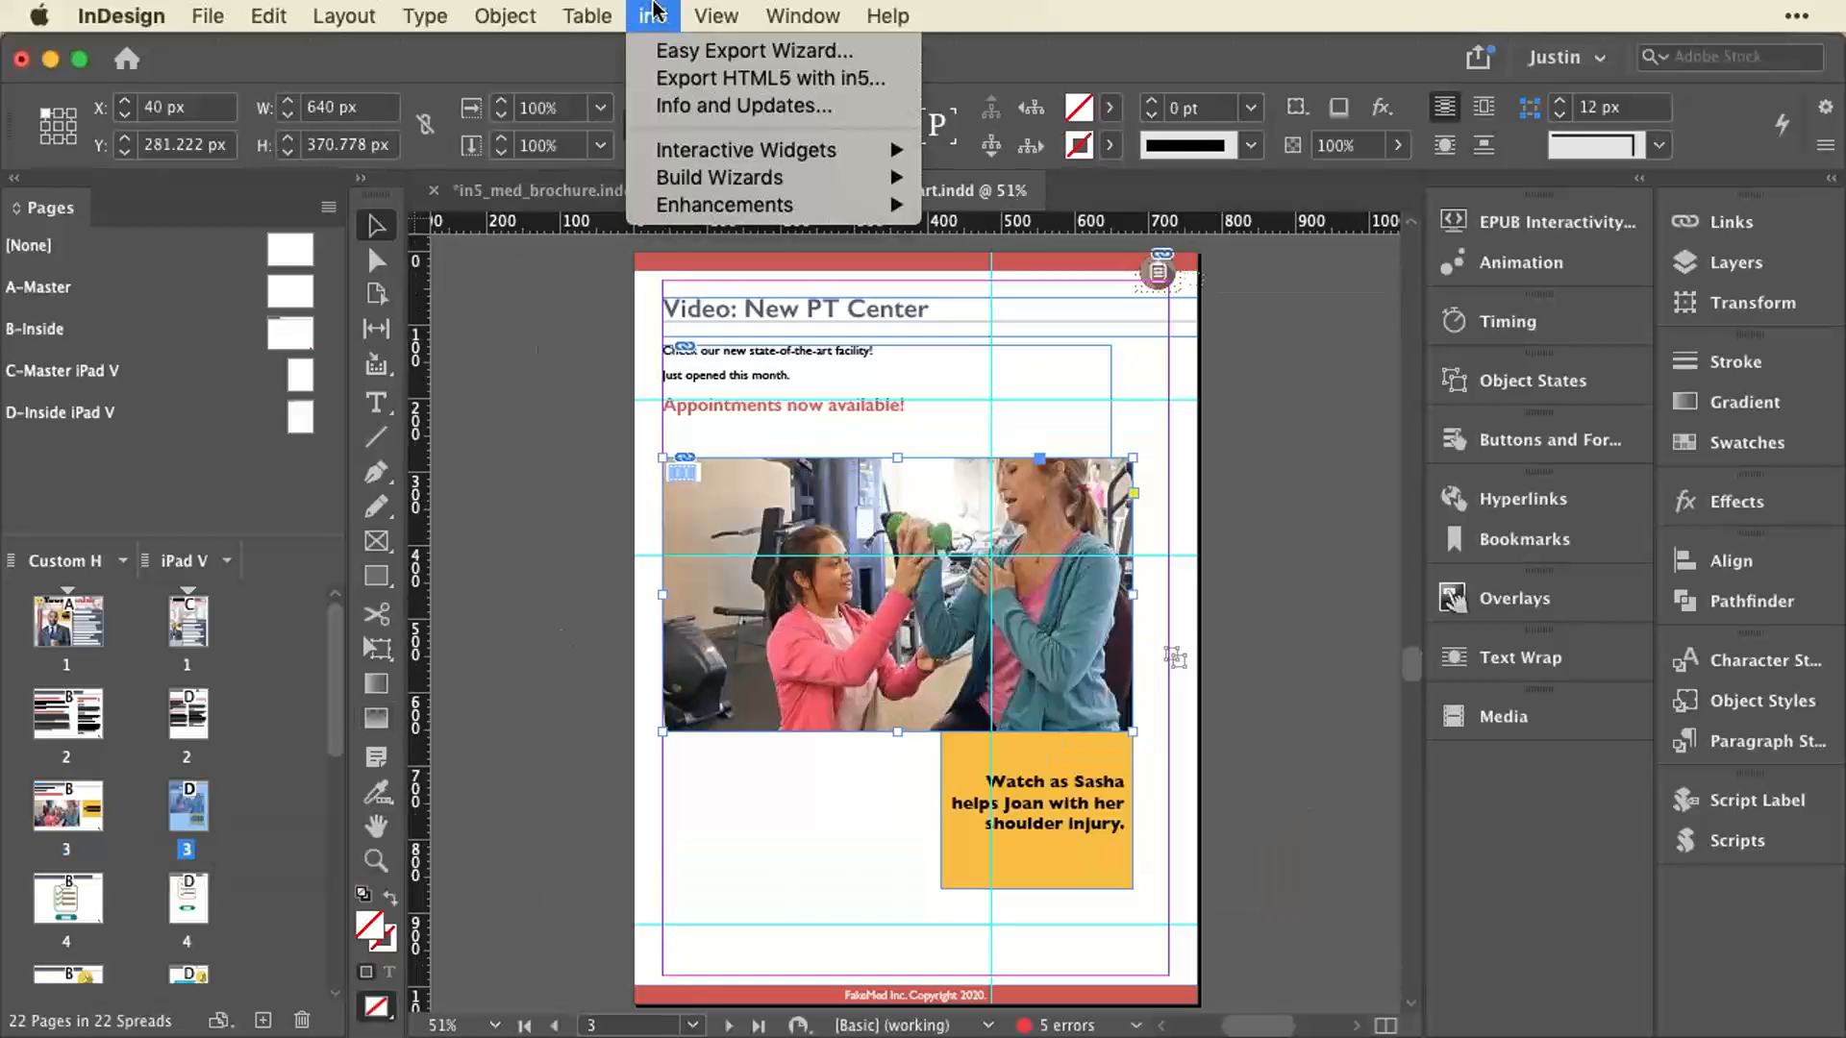
mouse_move(740, 150)
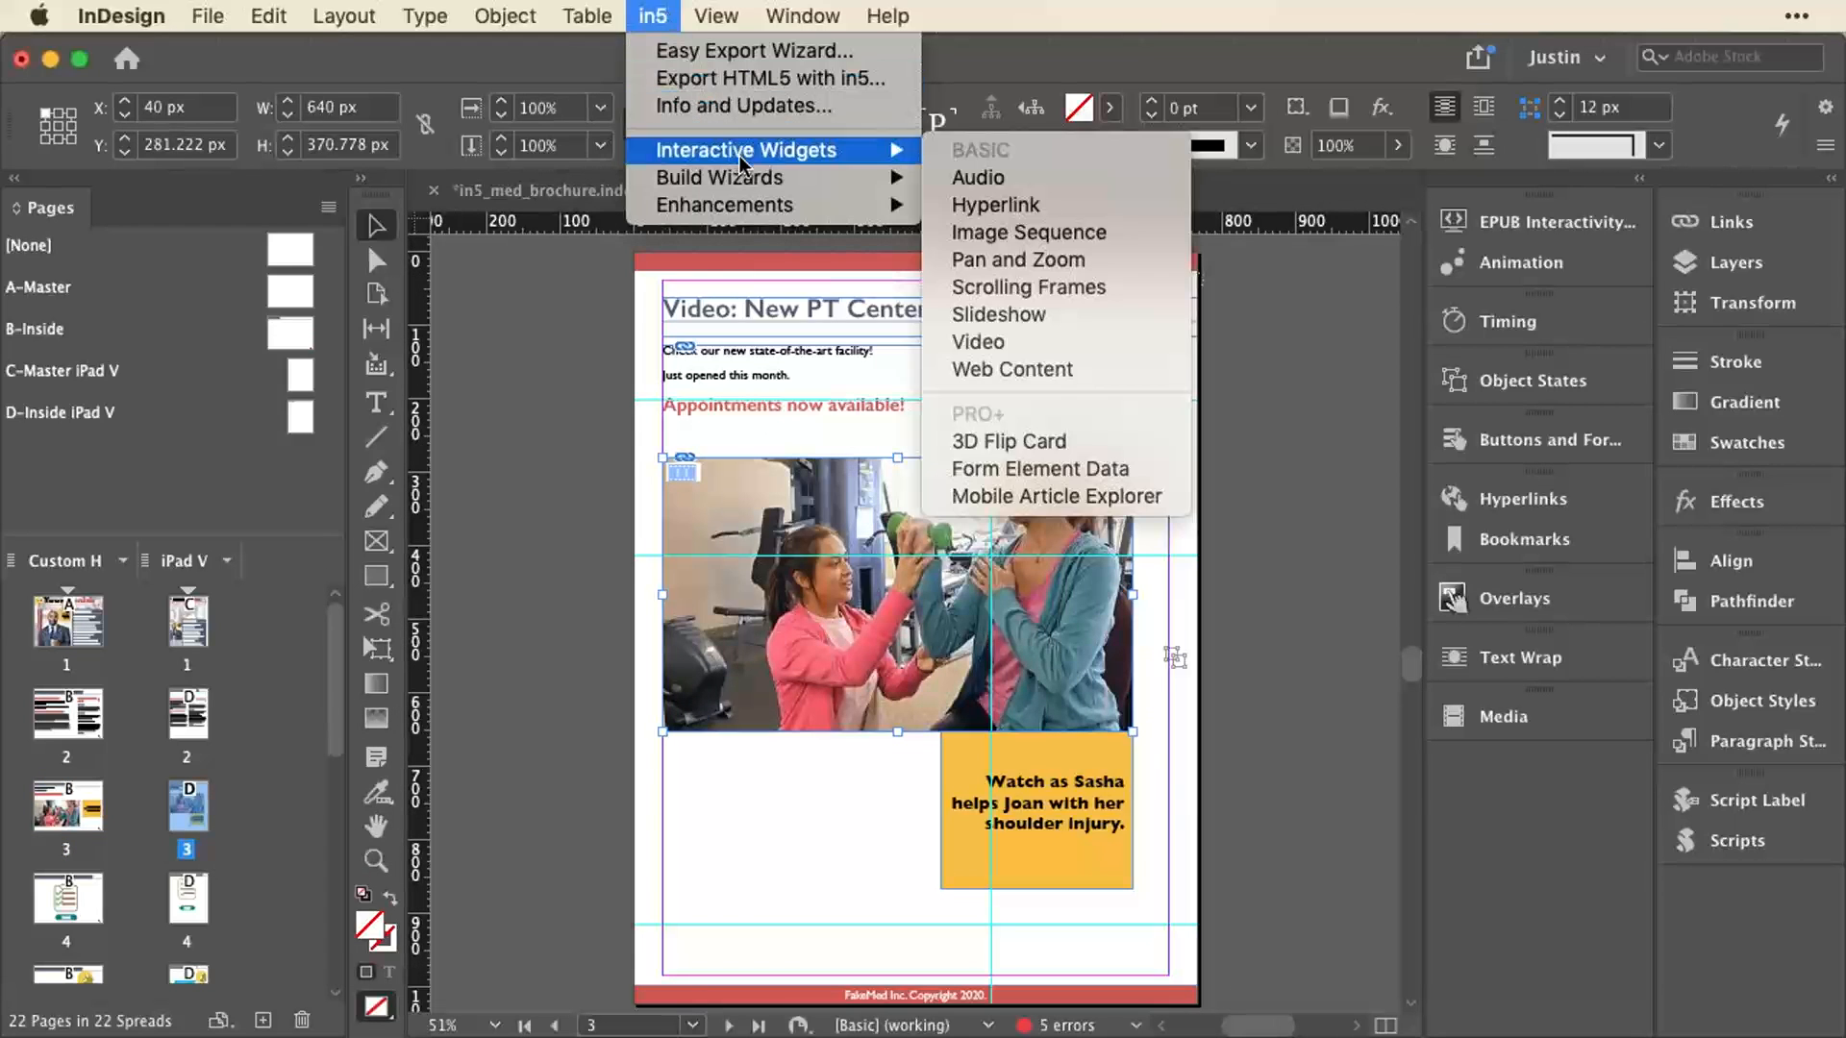
click(1115, 342)
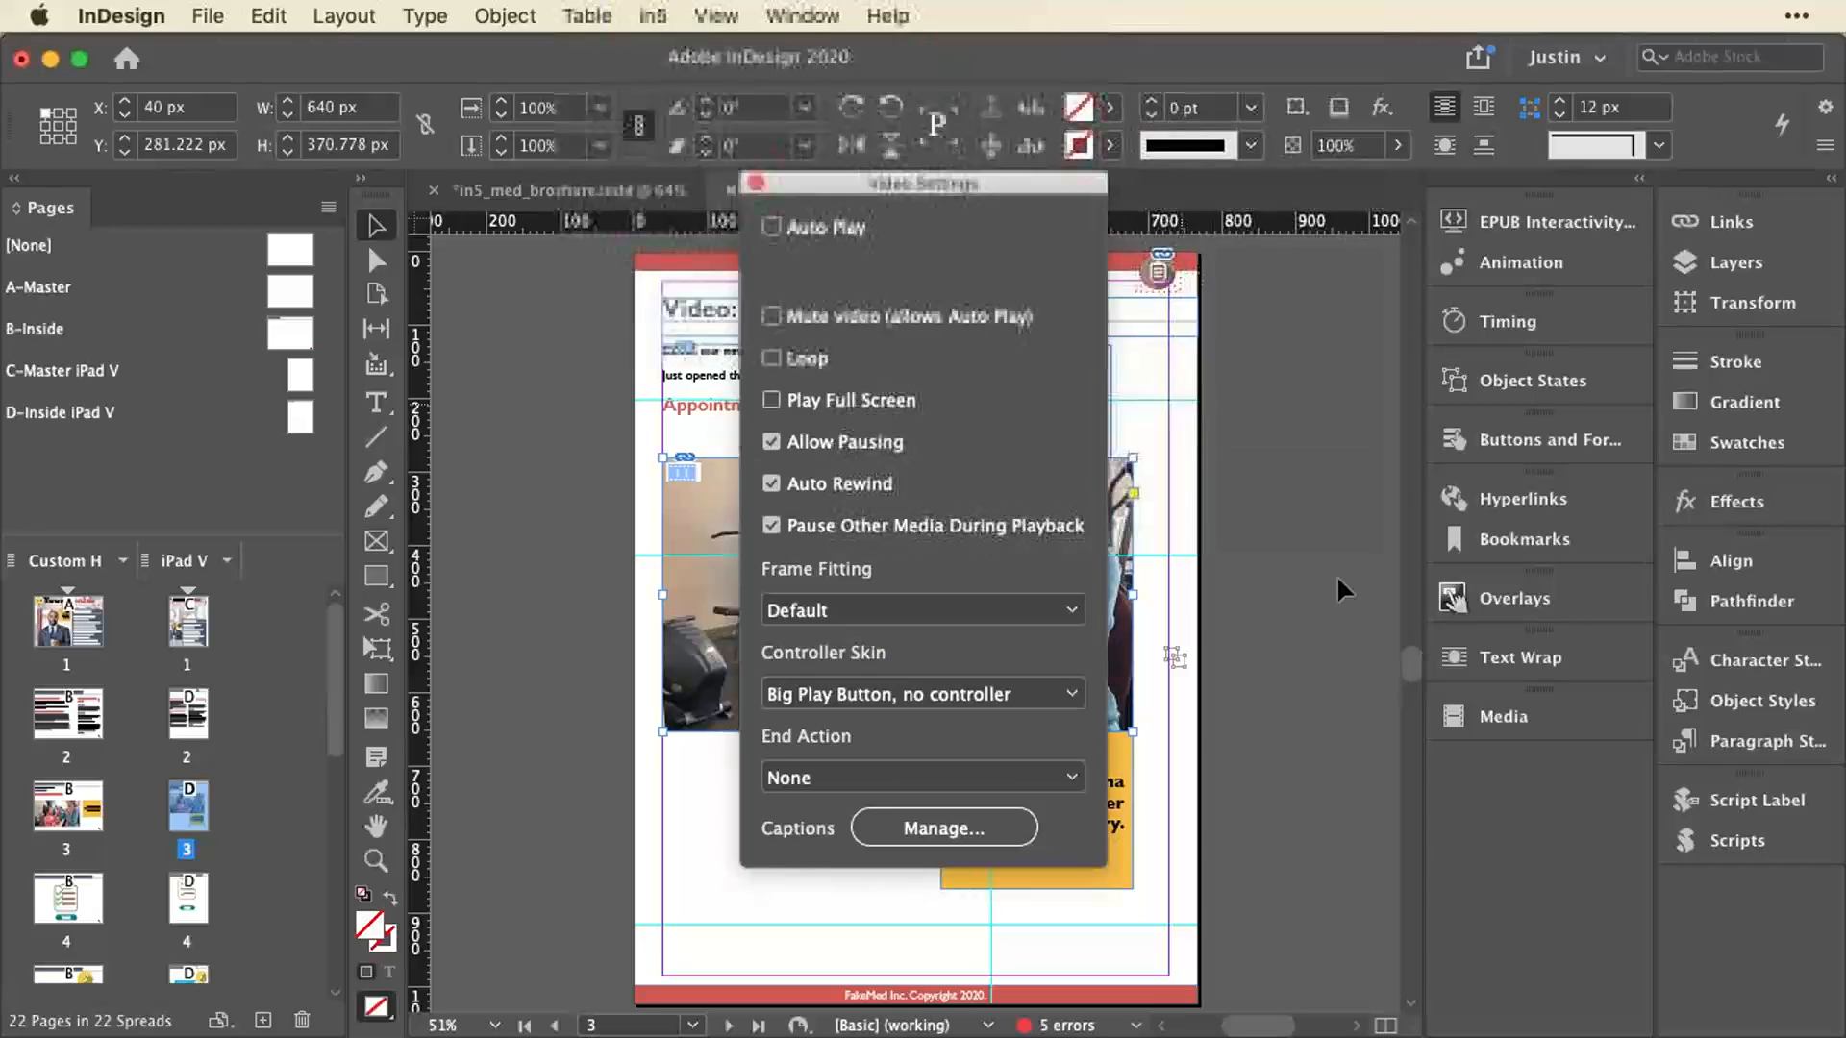
click(966, 611)
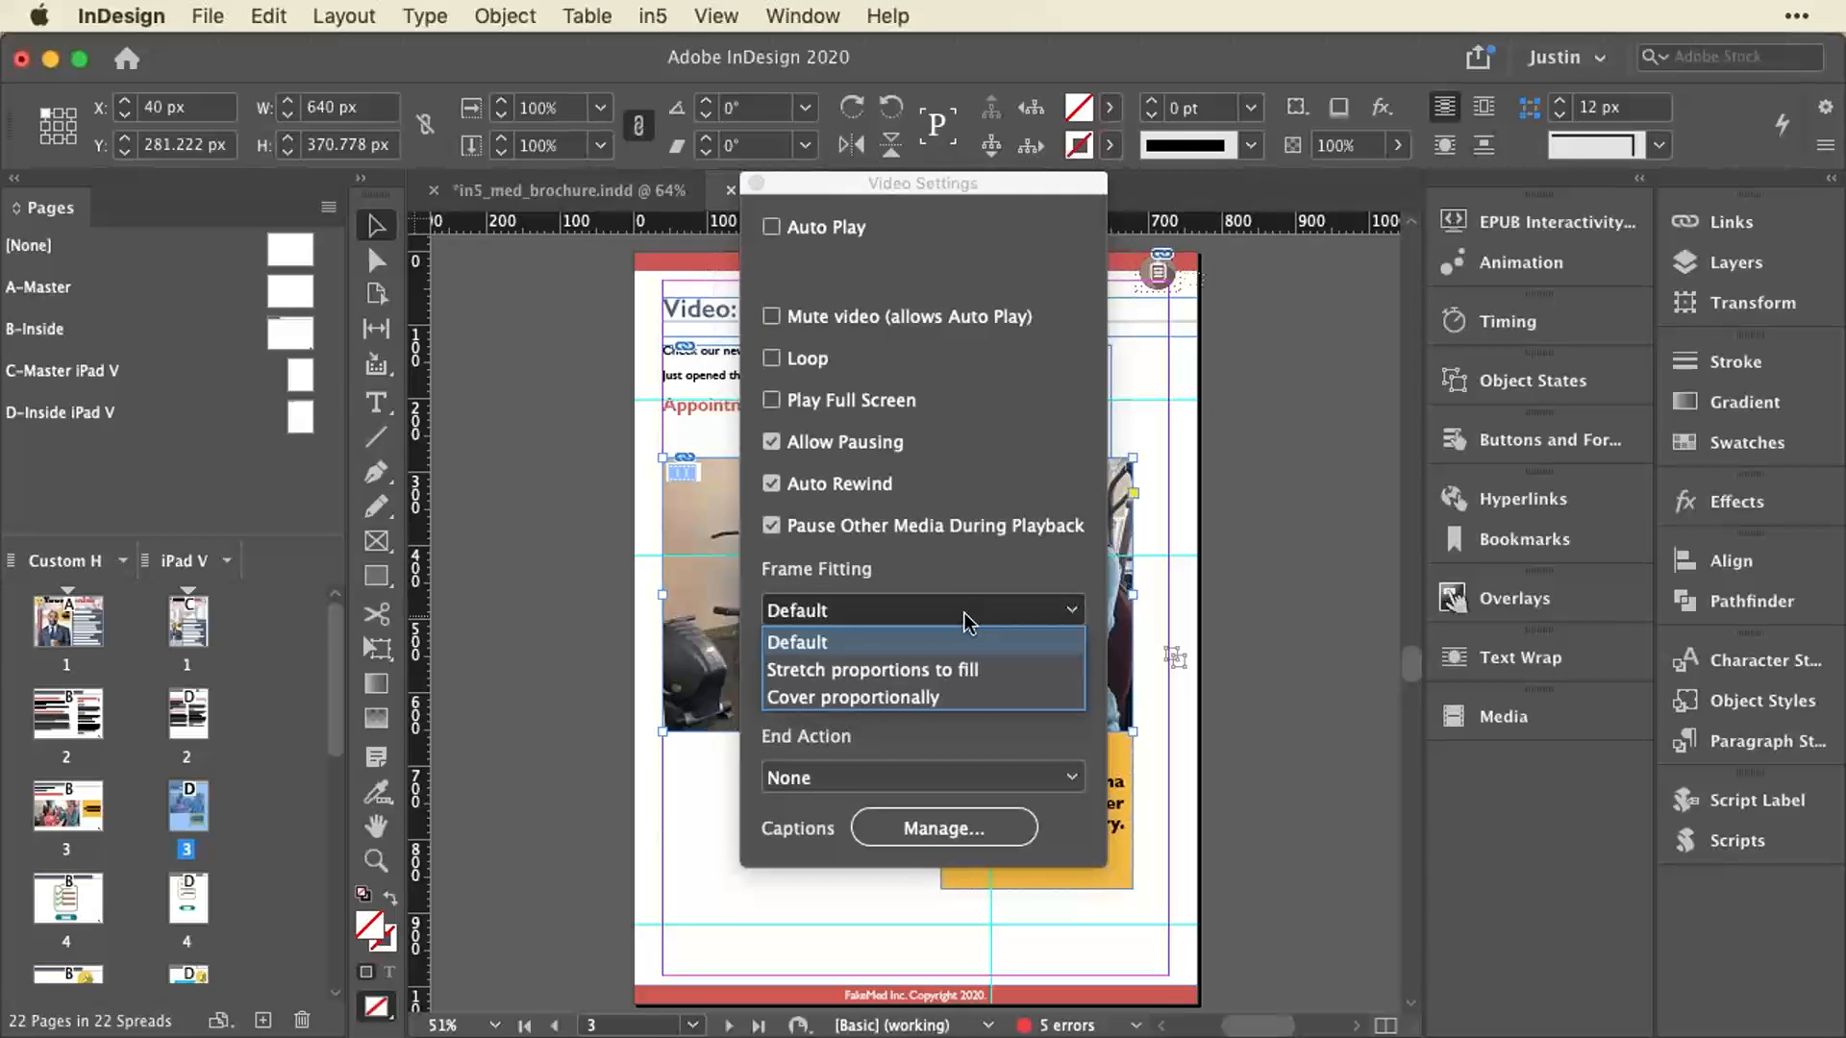
click(980, 563)
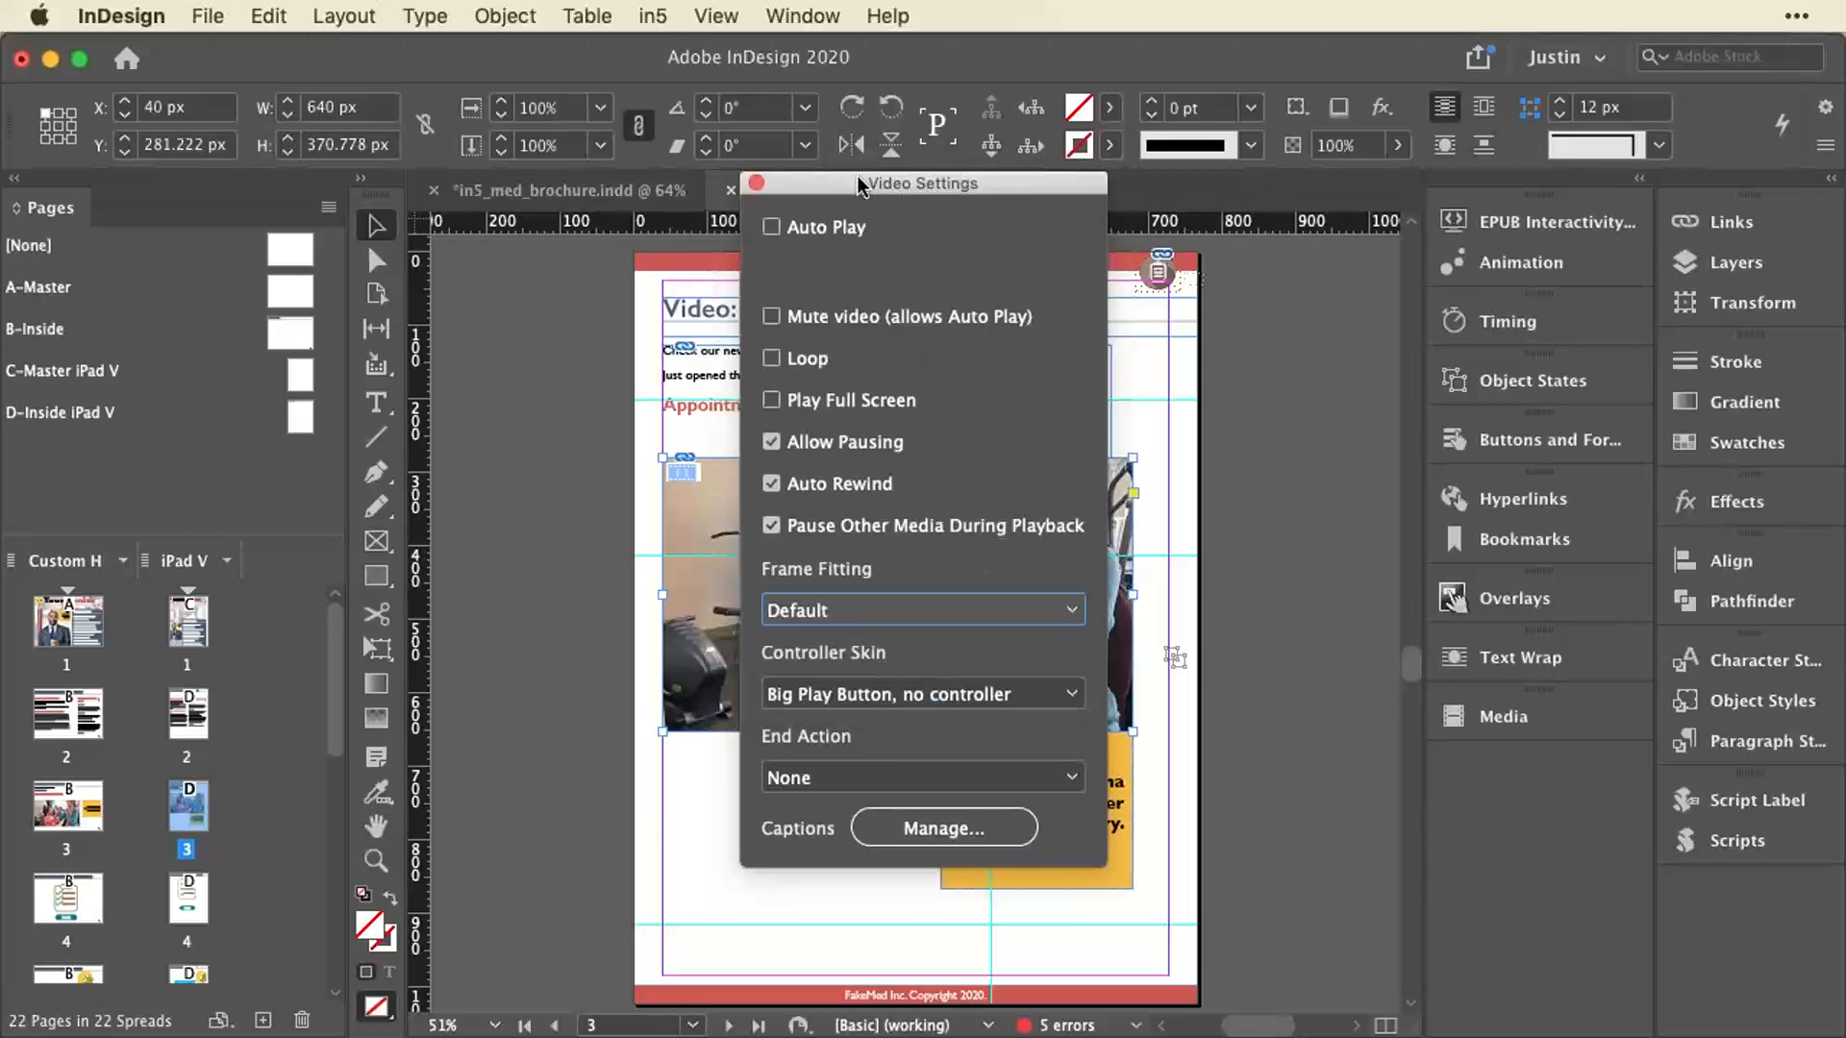
drag(846, 175, 1322, 185)
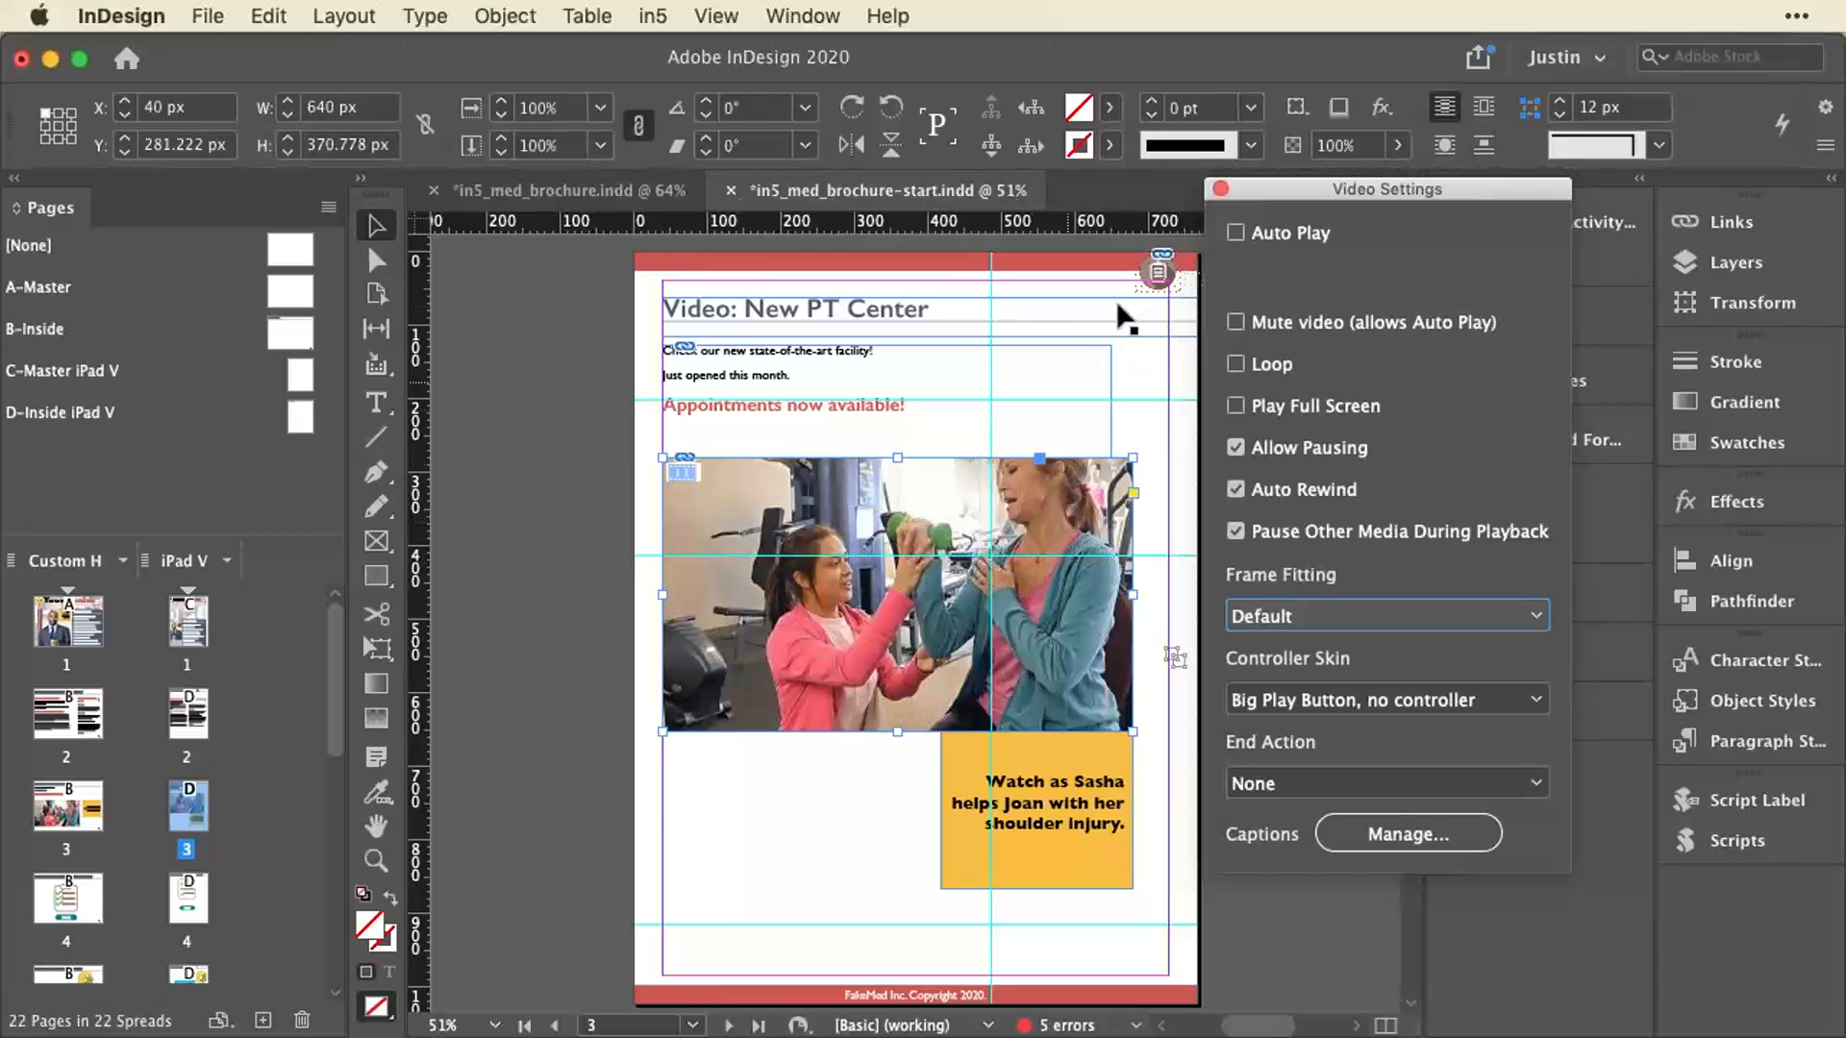
Switch to Chrome to test resizing the exported brochure's New PT Center video page, and return to InDesign to close the Video Settings.
key(super+Tab)
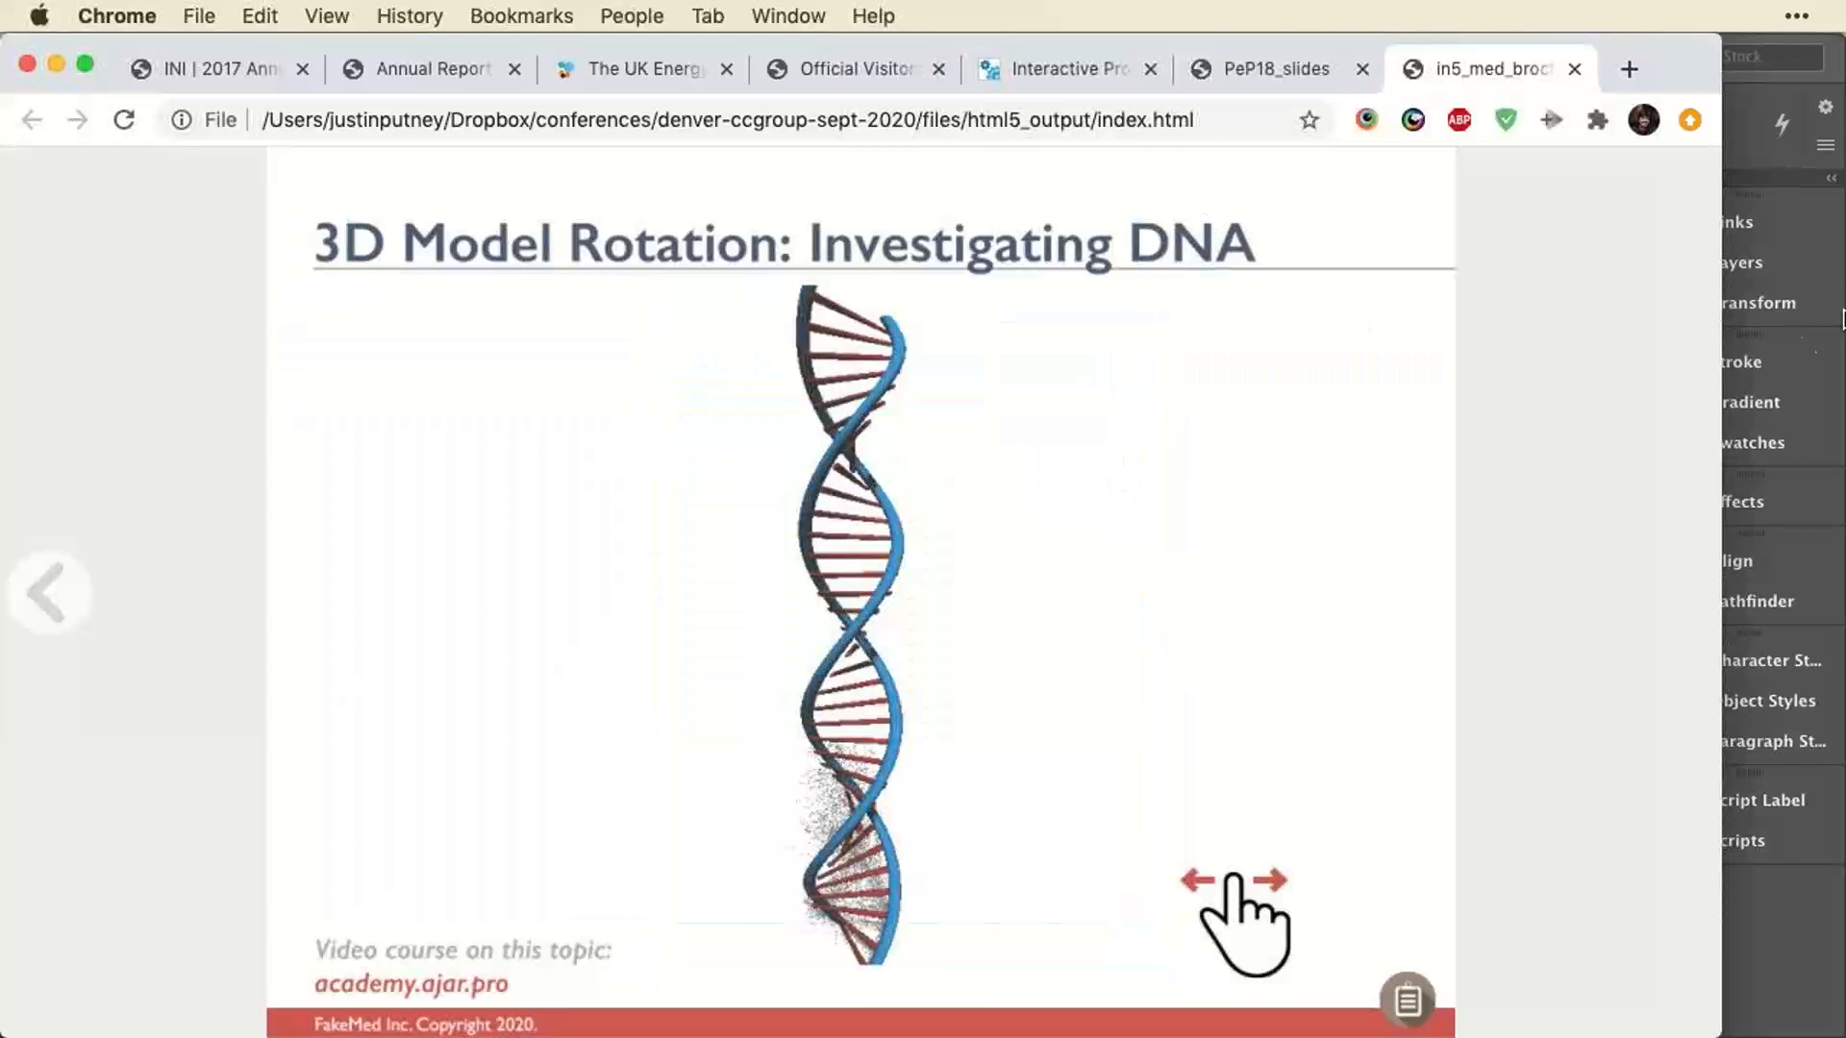
click(1417, 999)
click(1158, 409)
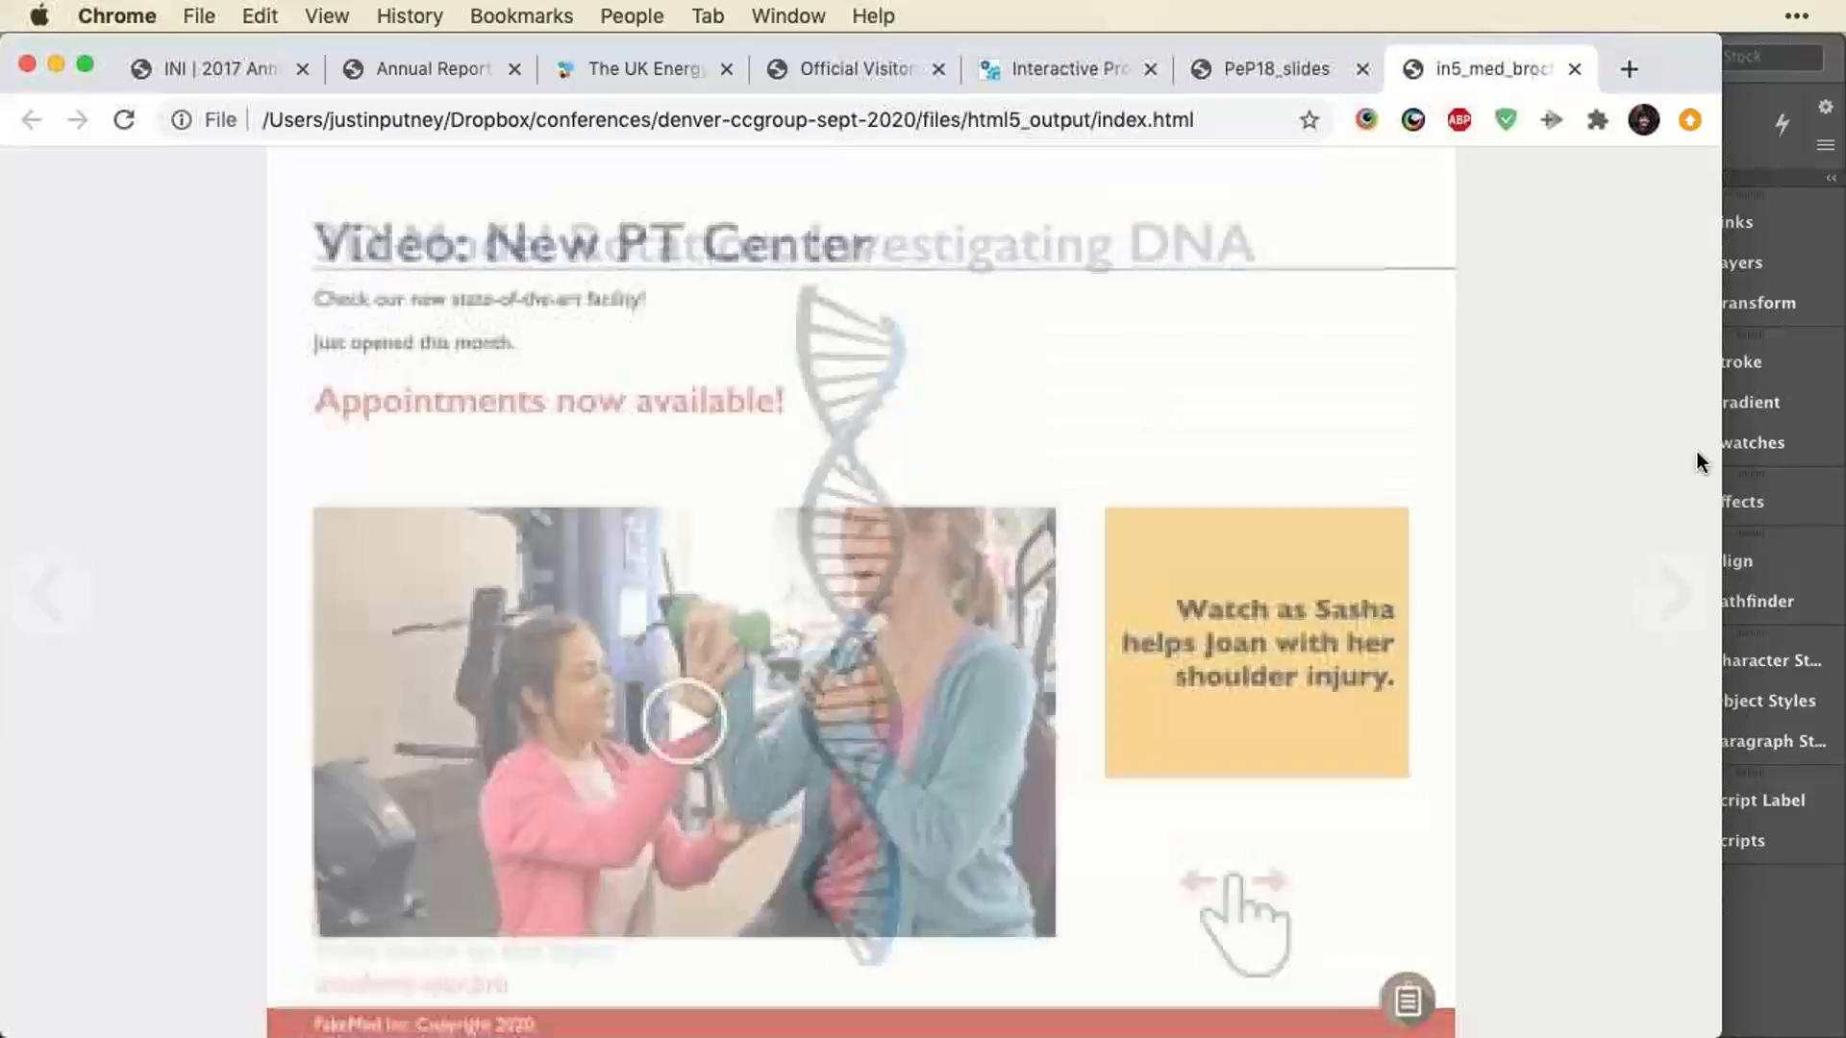
drag(1721, 461, 1824, 746)
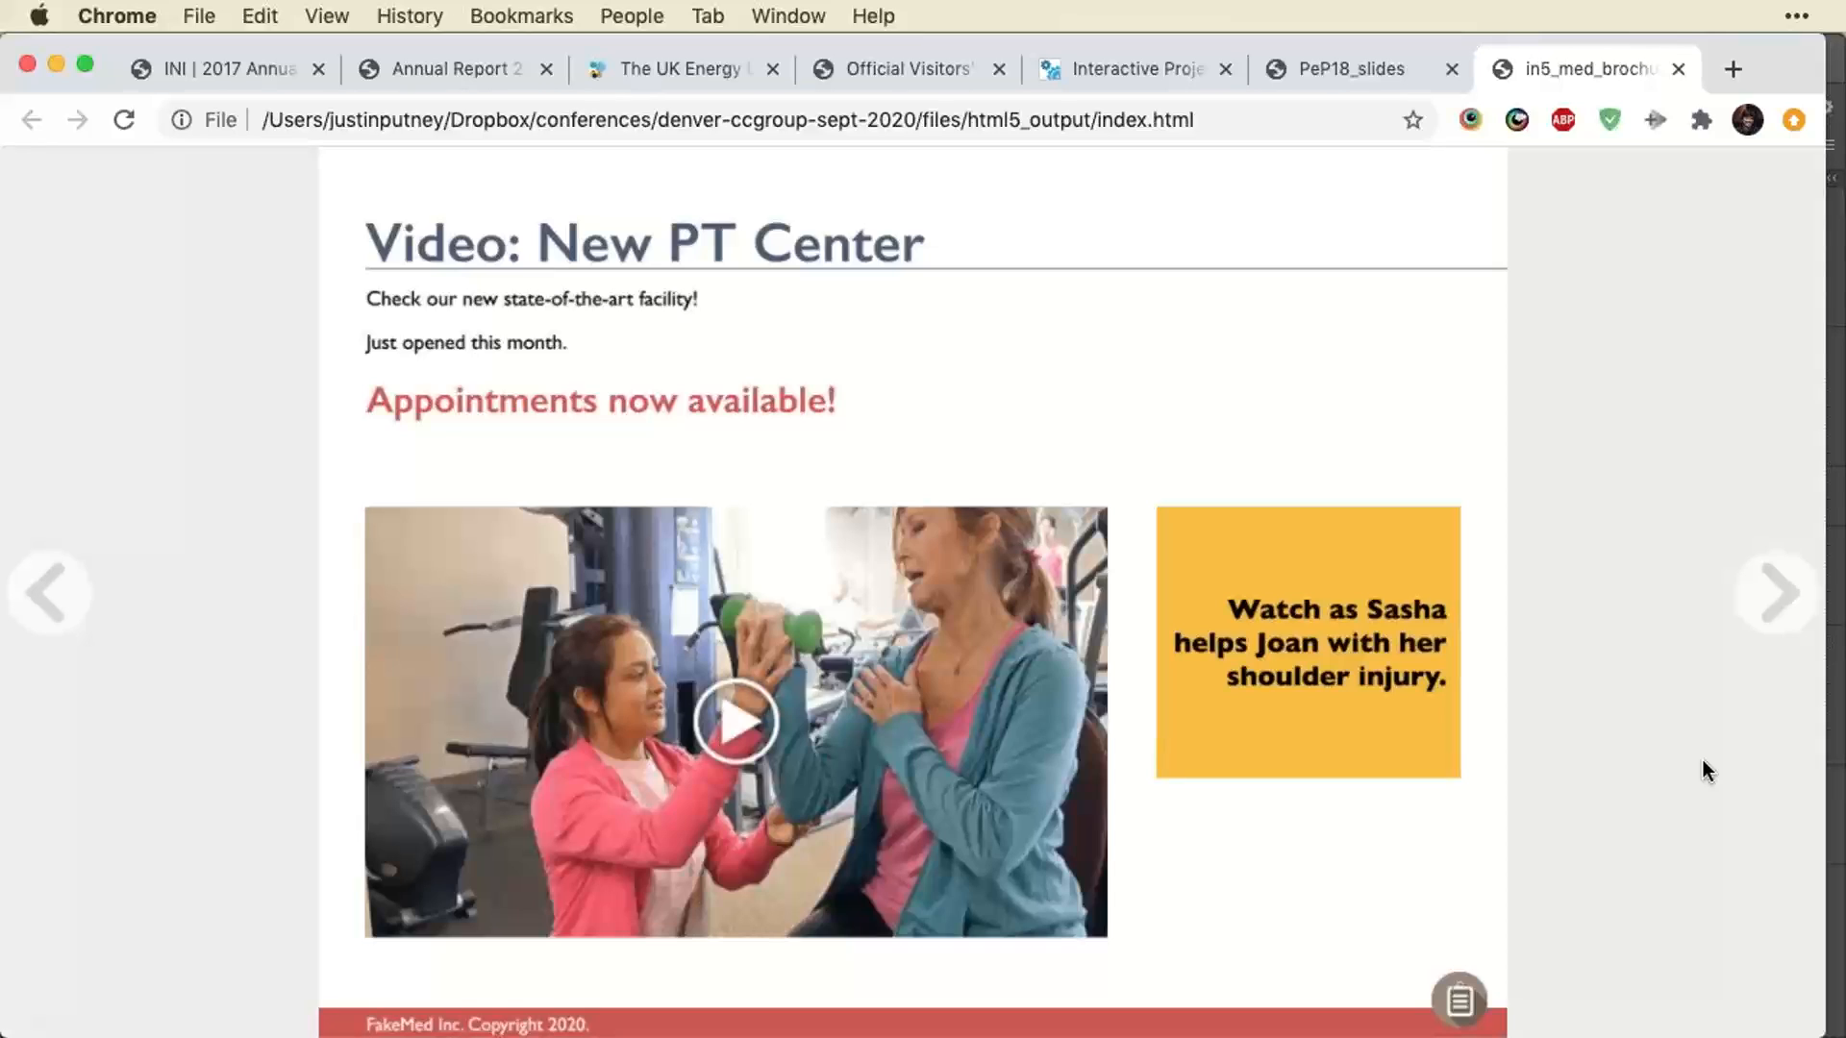
drag(1823, 161, 1480, 406)
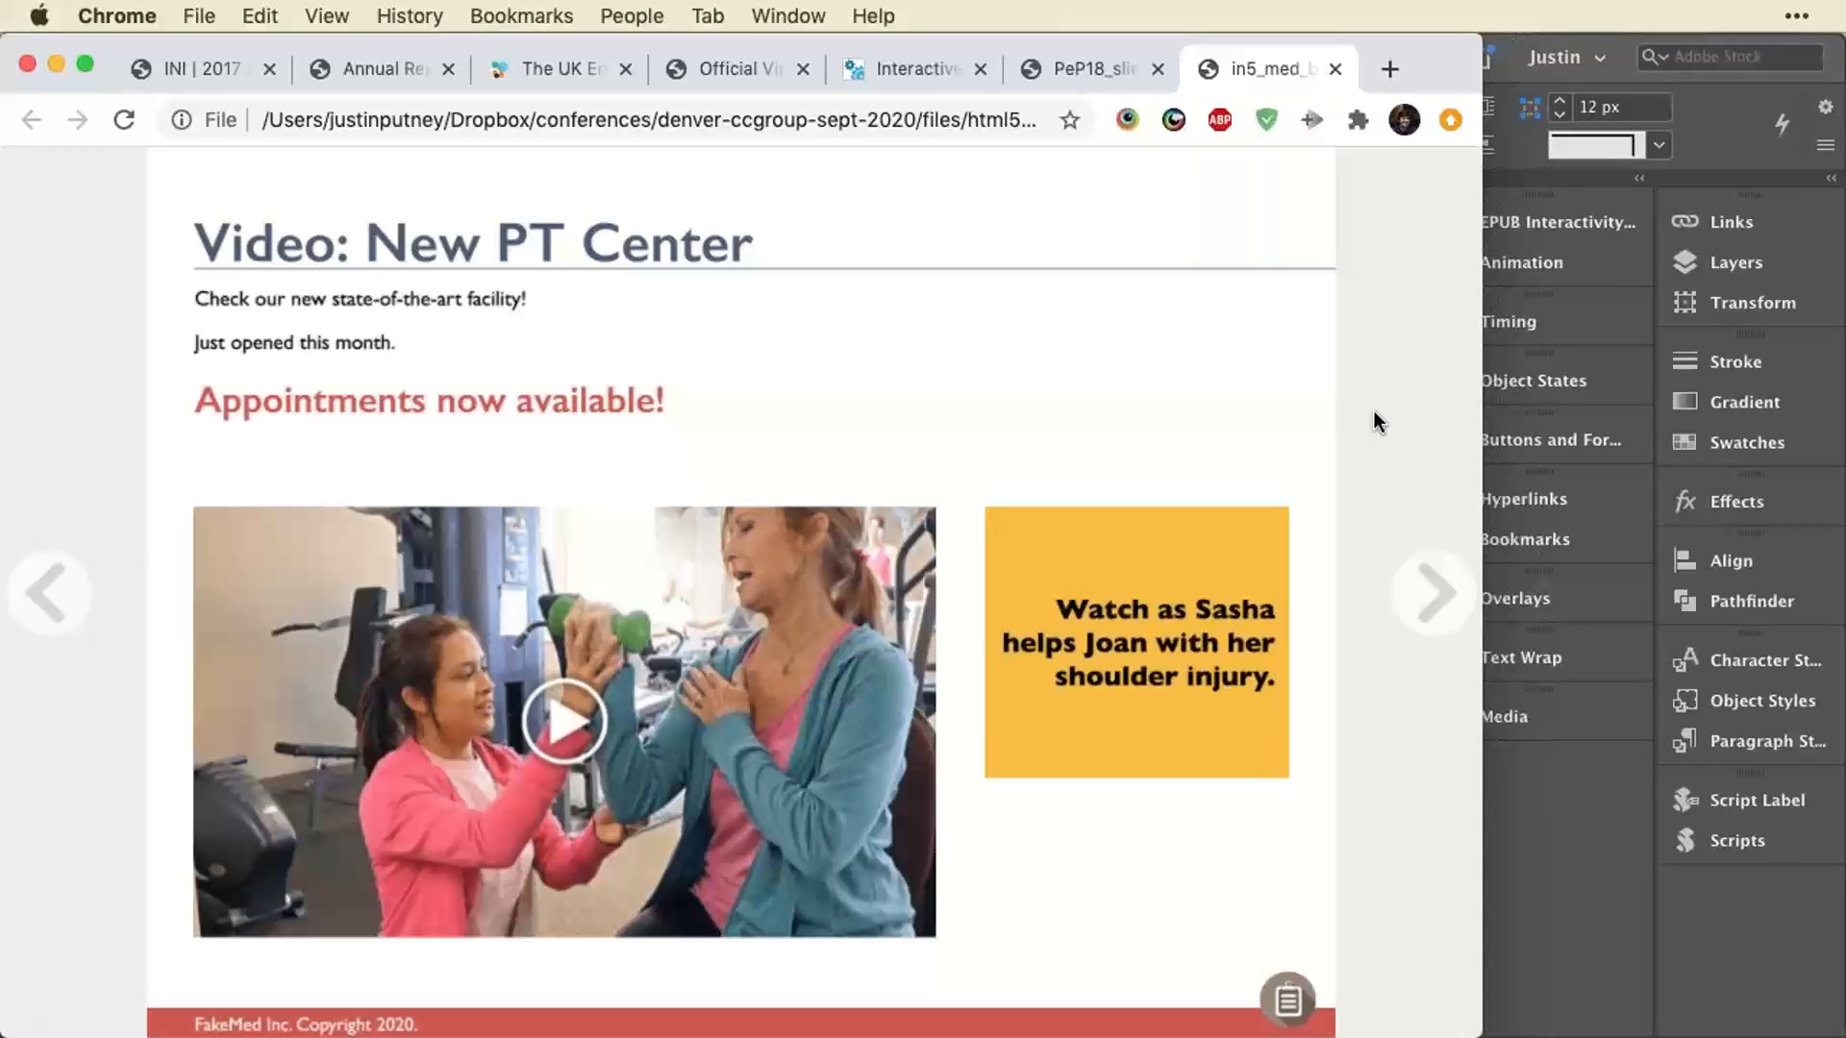
key(super+Tab)
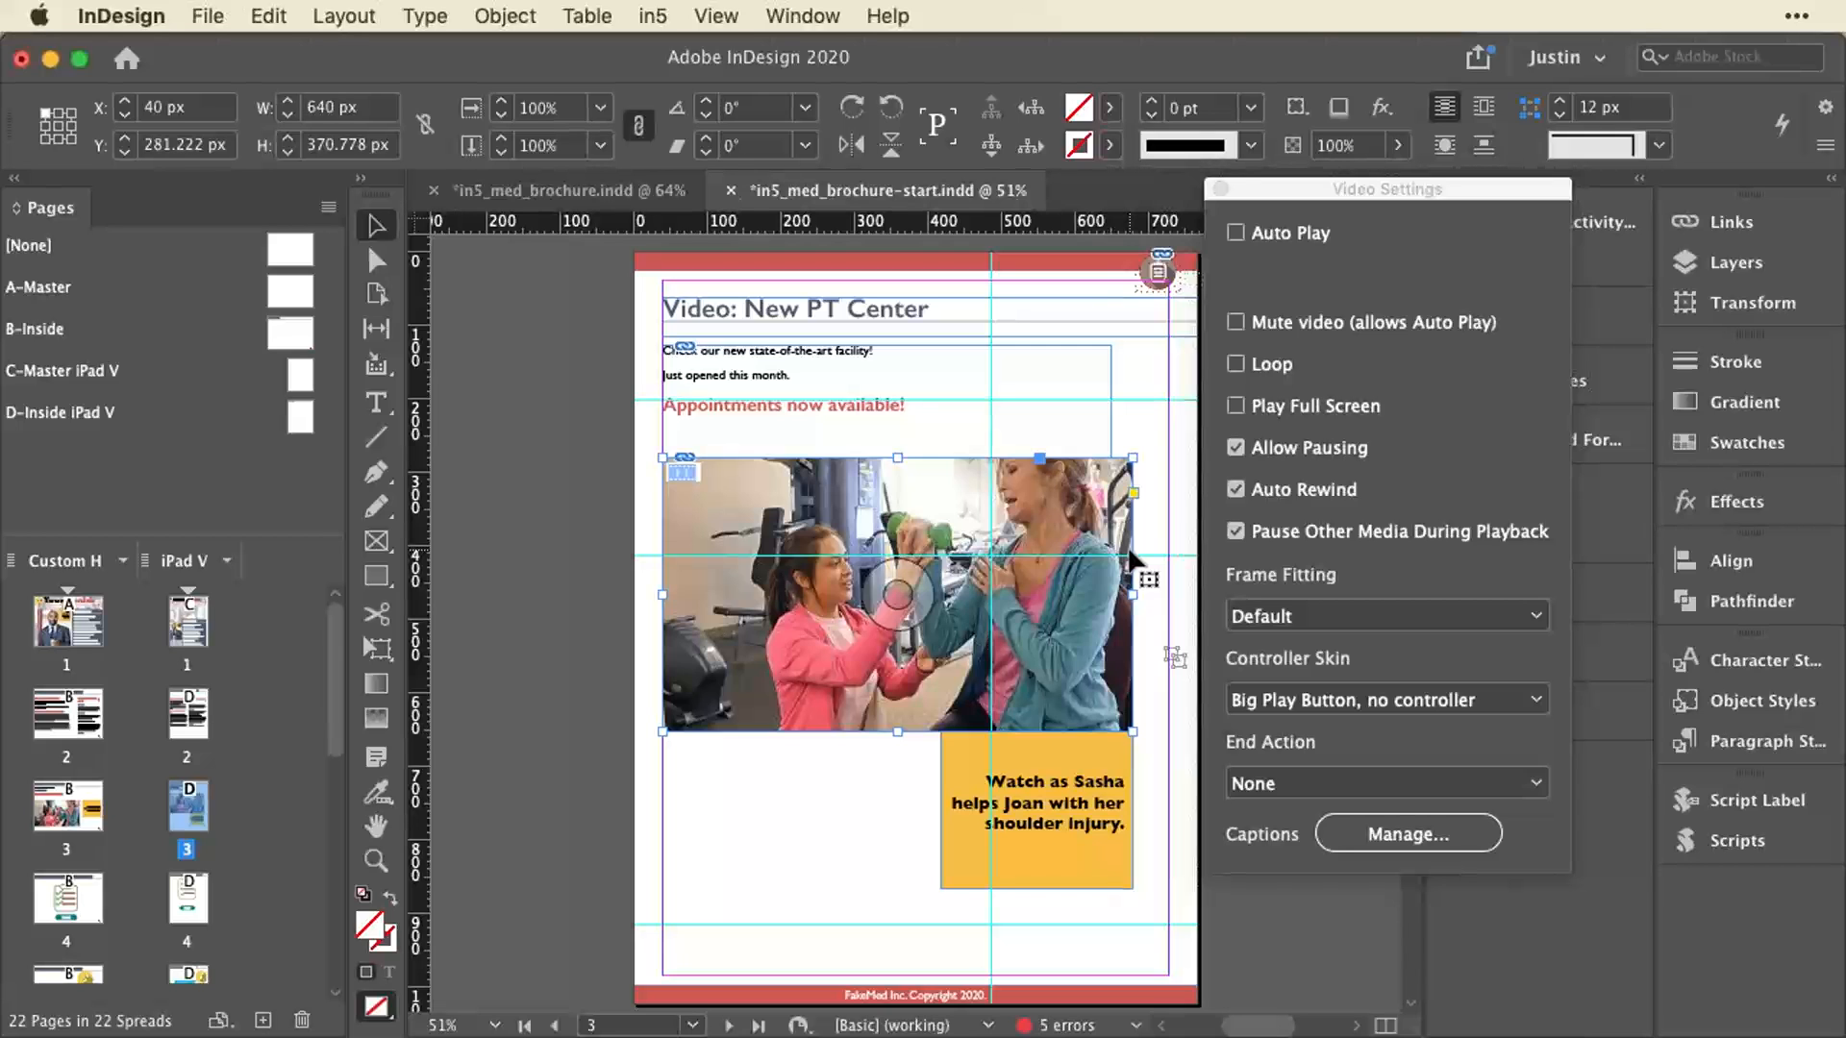
click(1220, 189)
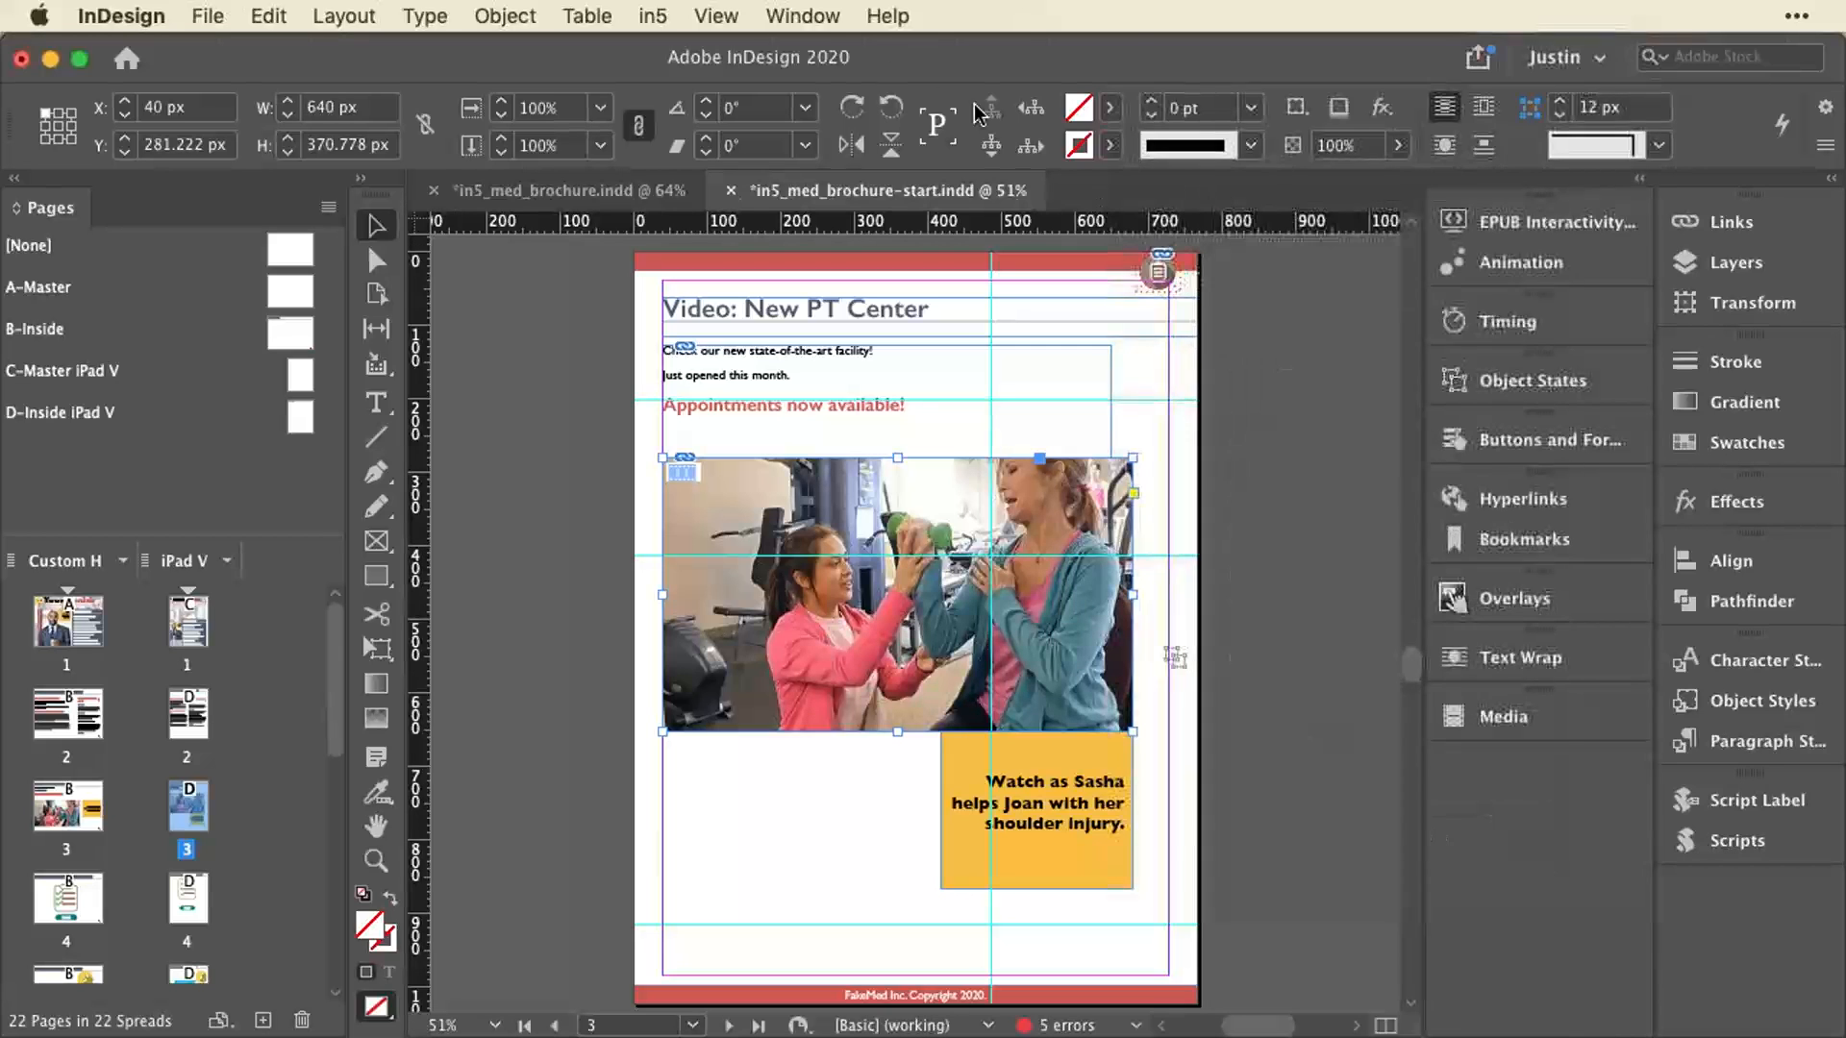
Show the Liquid Layout settings and set the liquid page rule of iPad V page 3 to Object-based.
click(801, 14)
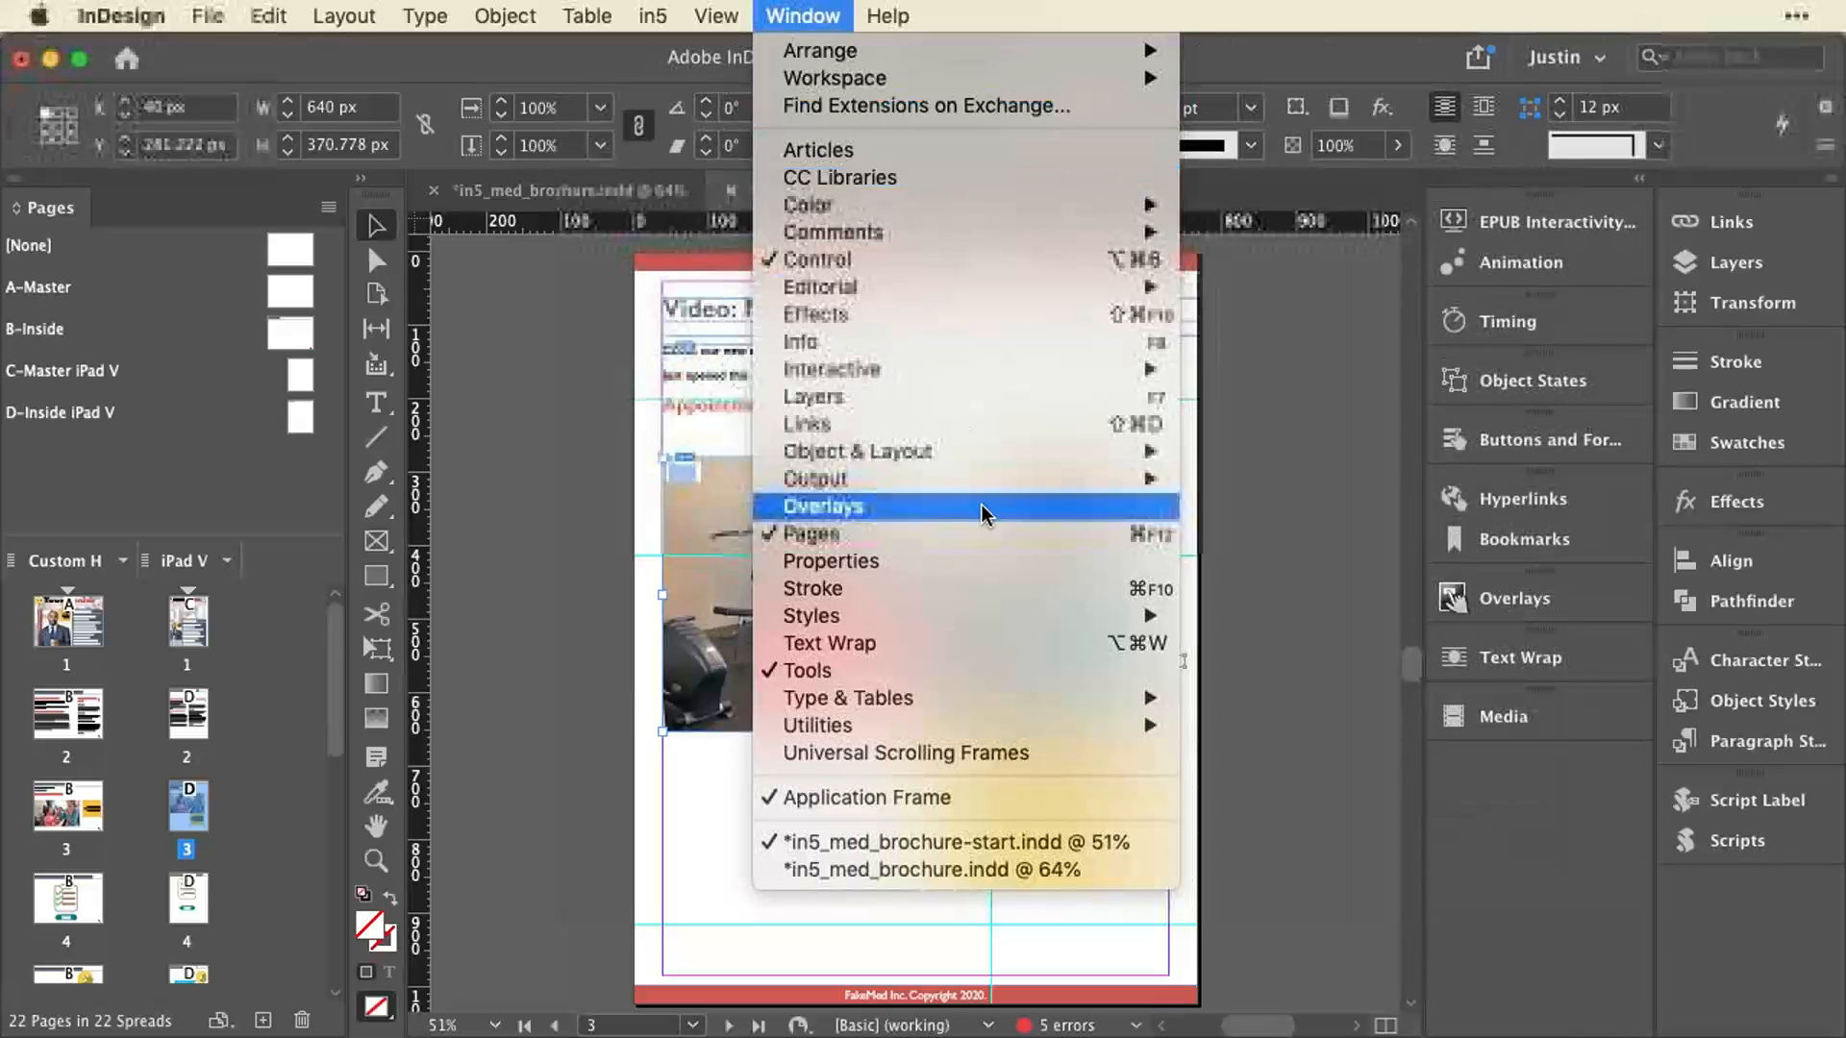
mouse_move(1026, 455)
mouse_move(1038, 371)
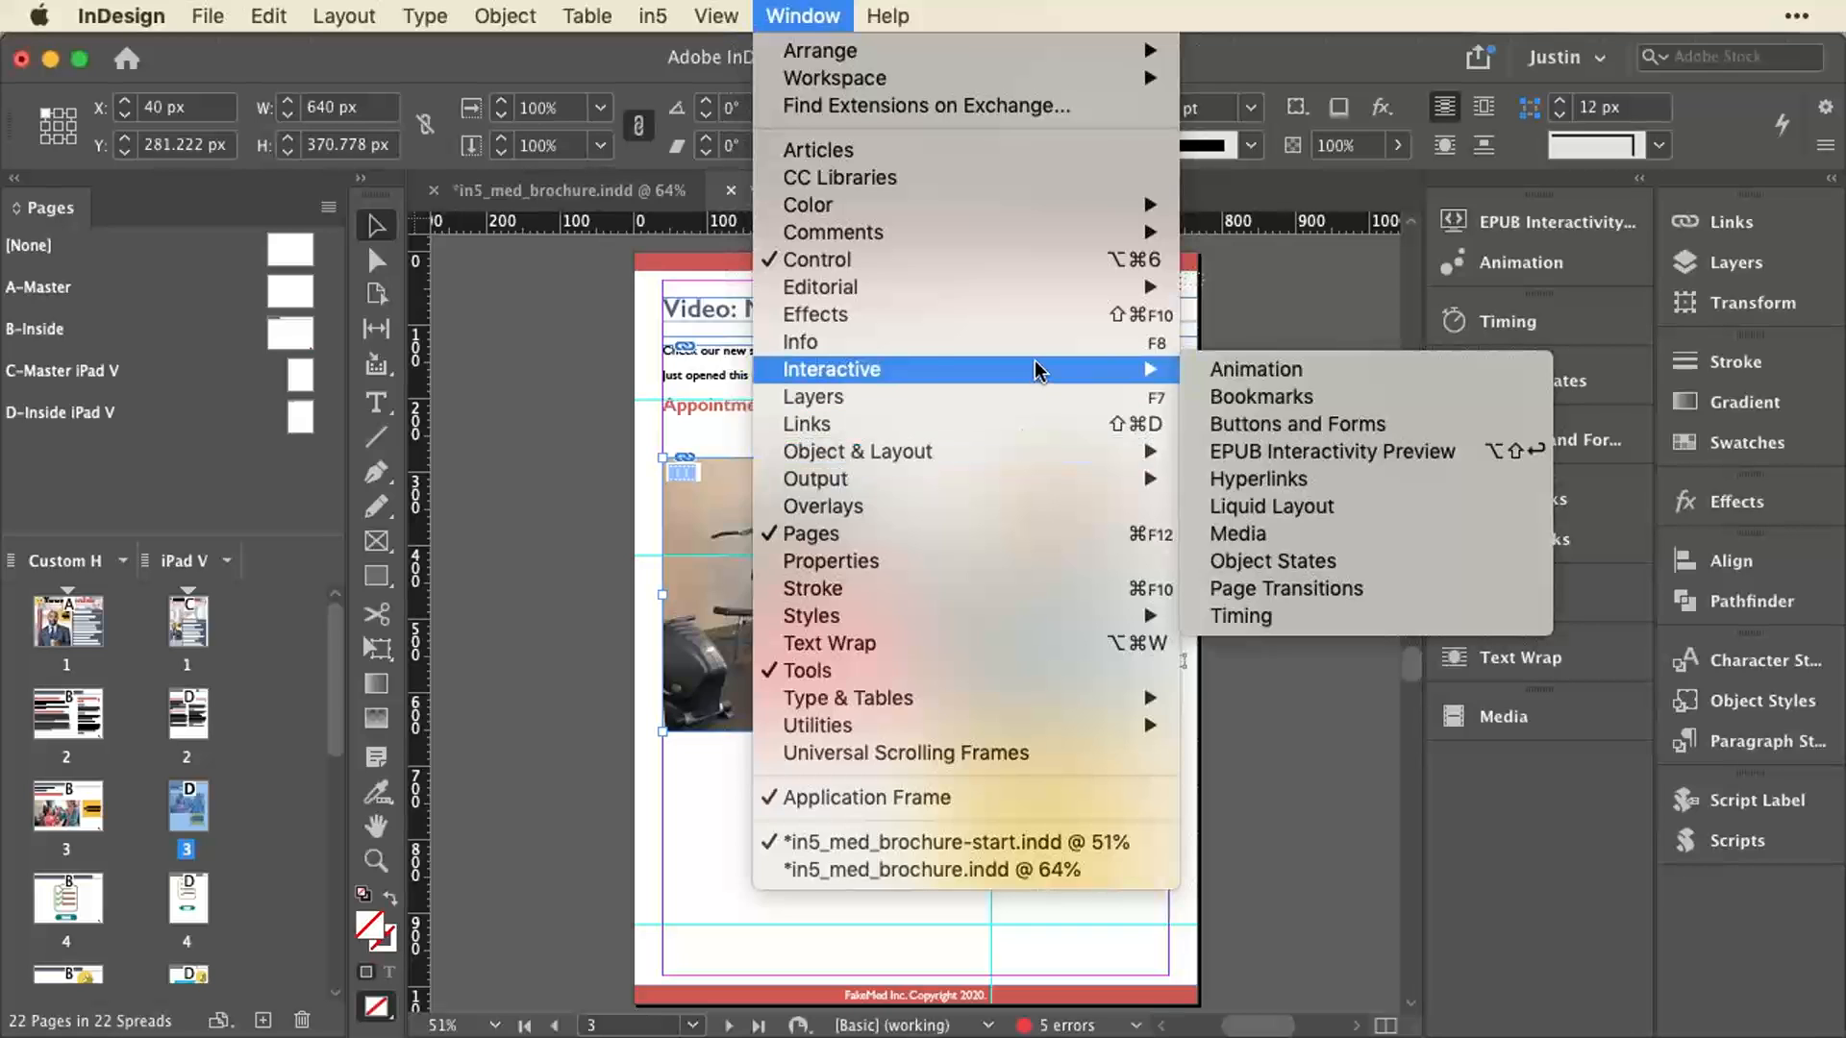
click(1248, 507)
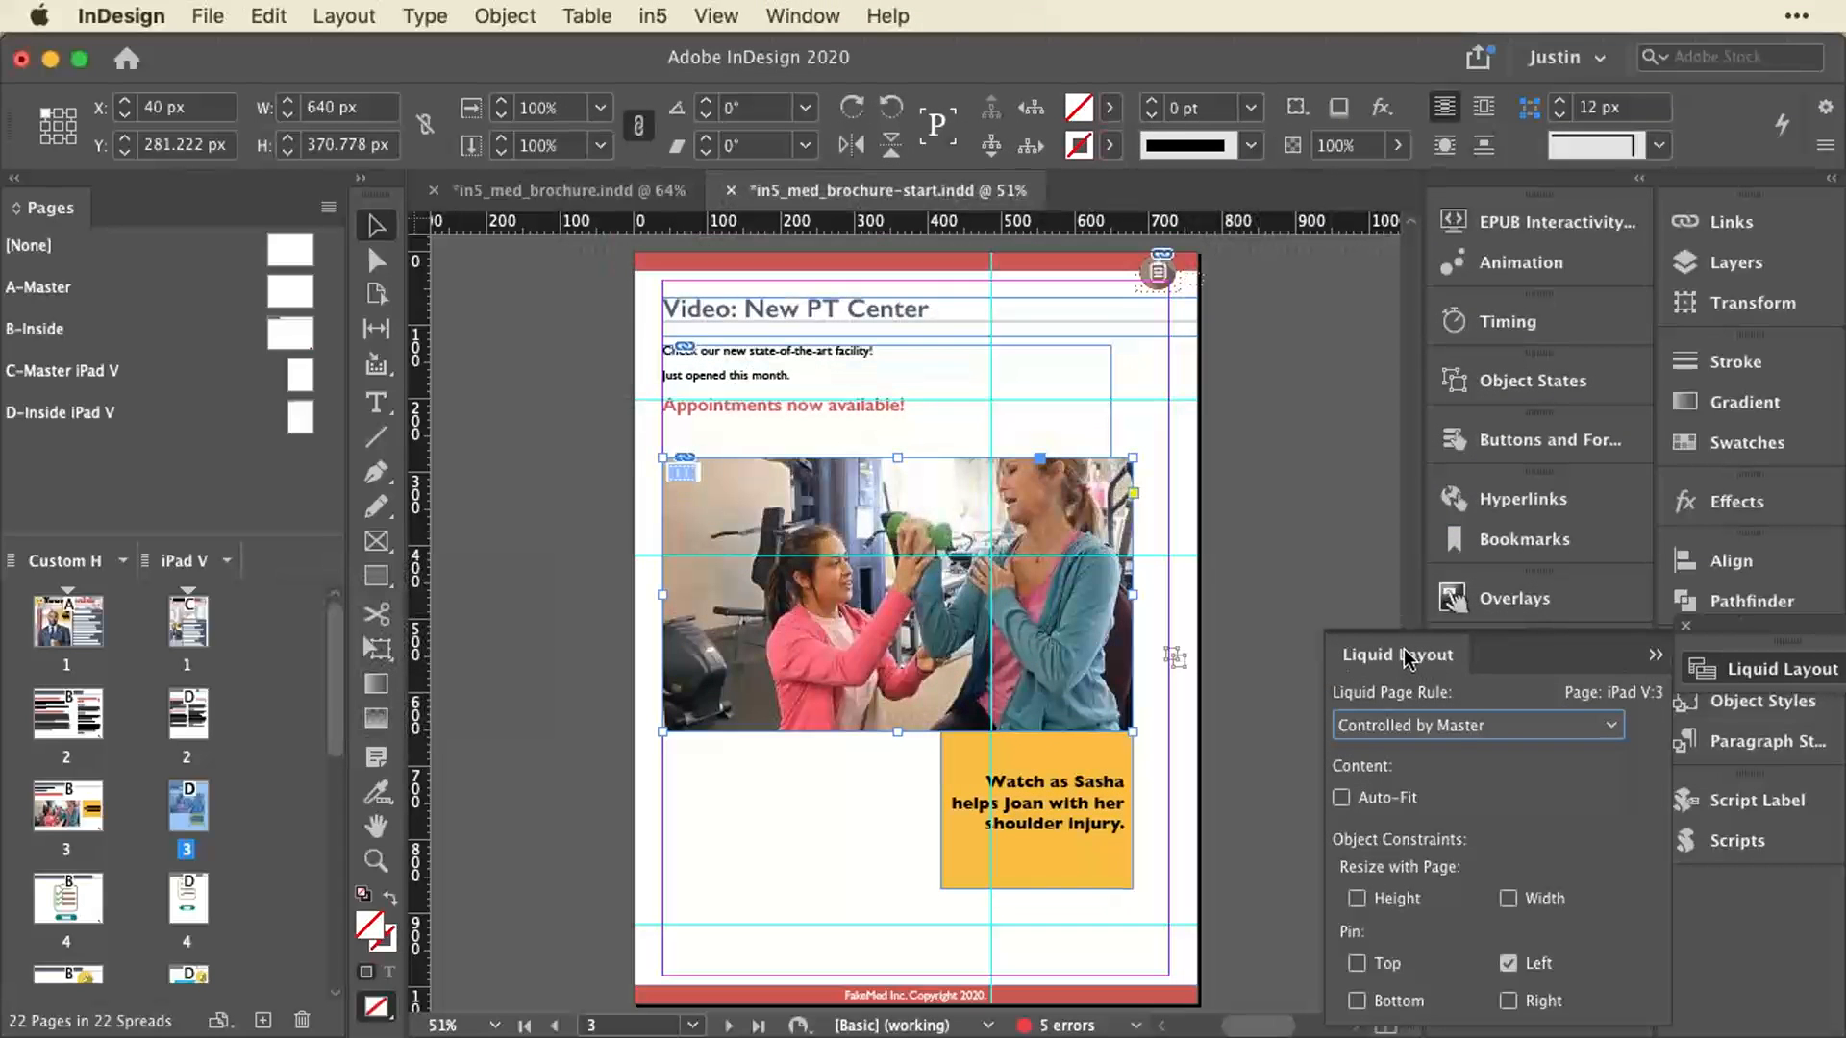
drag(1403, 657, 1026, 315)
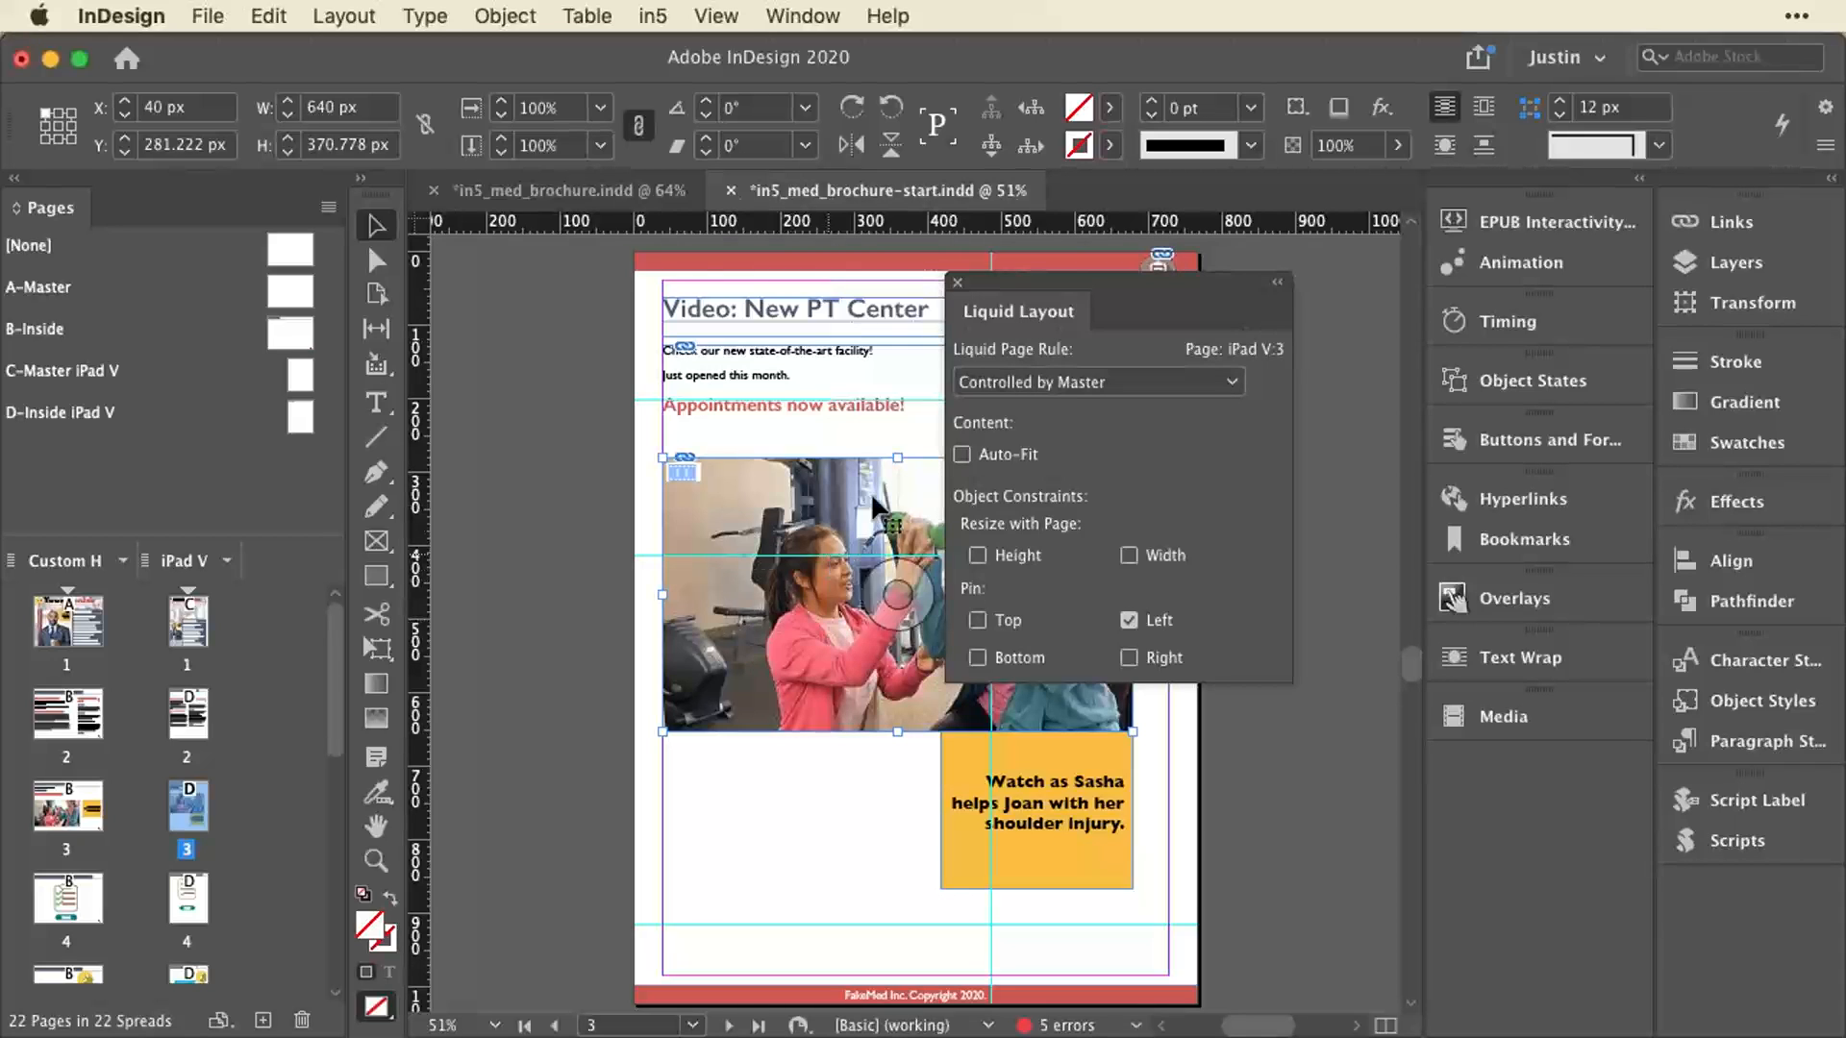
click(1129, 383)
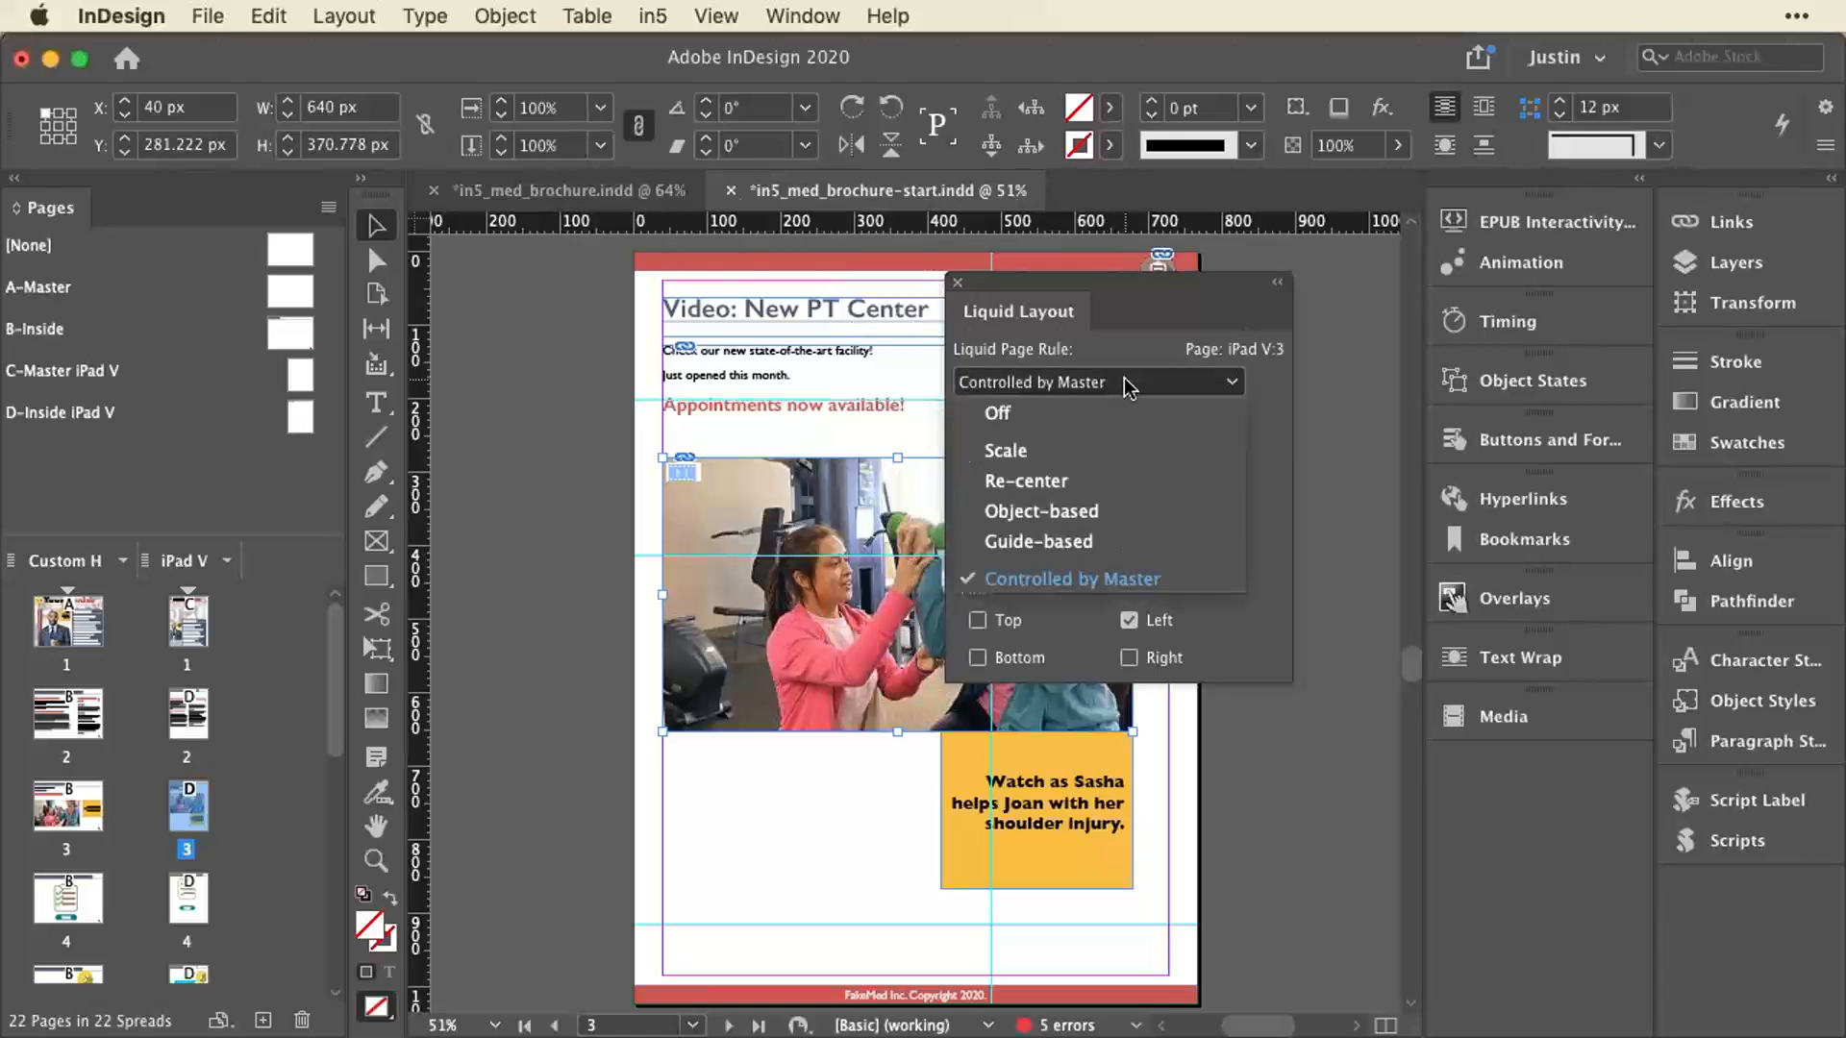
click(1118, 520)
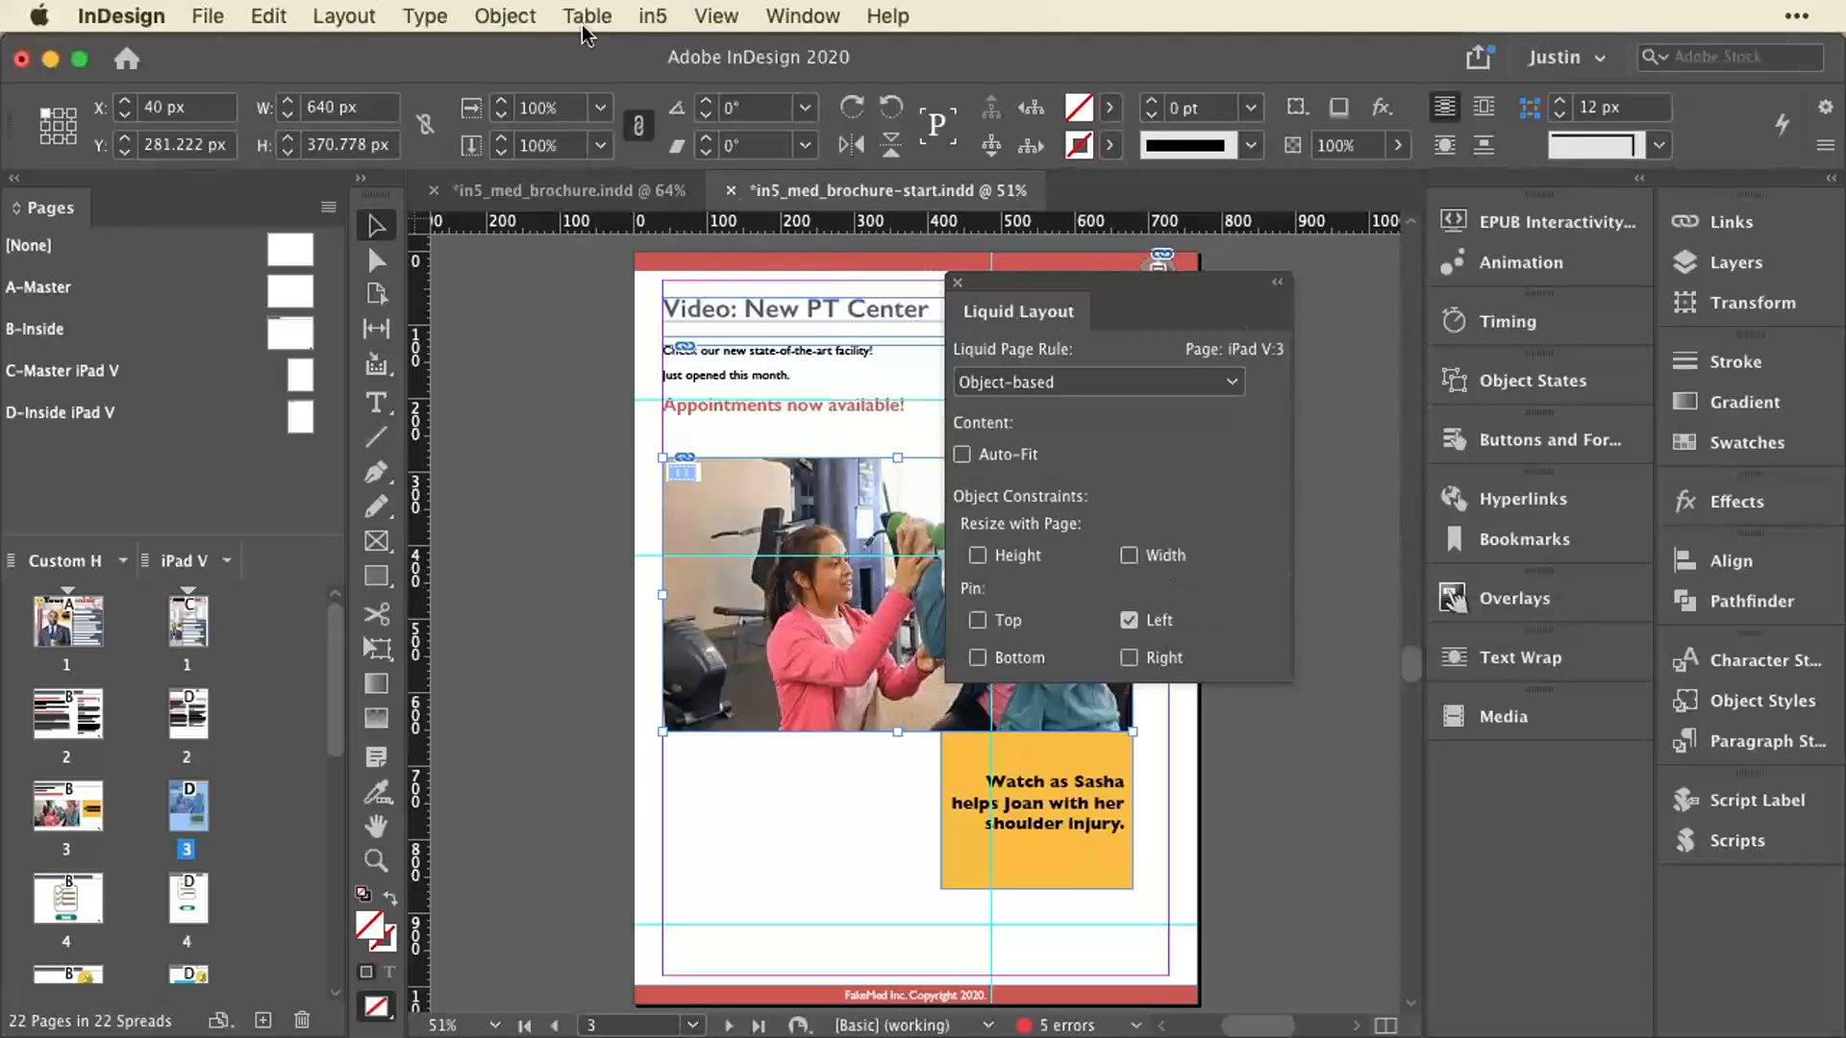
Start the in5 Easy Export Wizard and choose Modern digital with Pixel perfect text, proceeding to the title page.
click(646, 17)
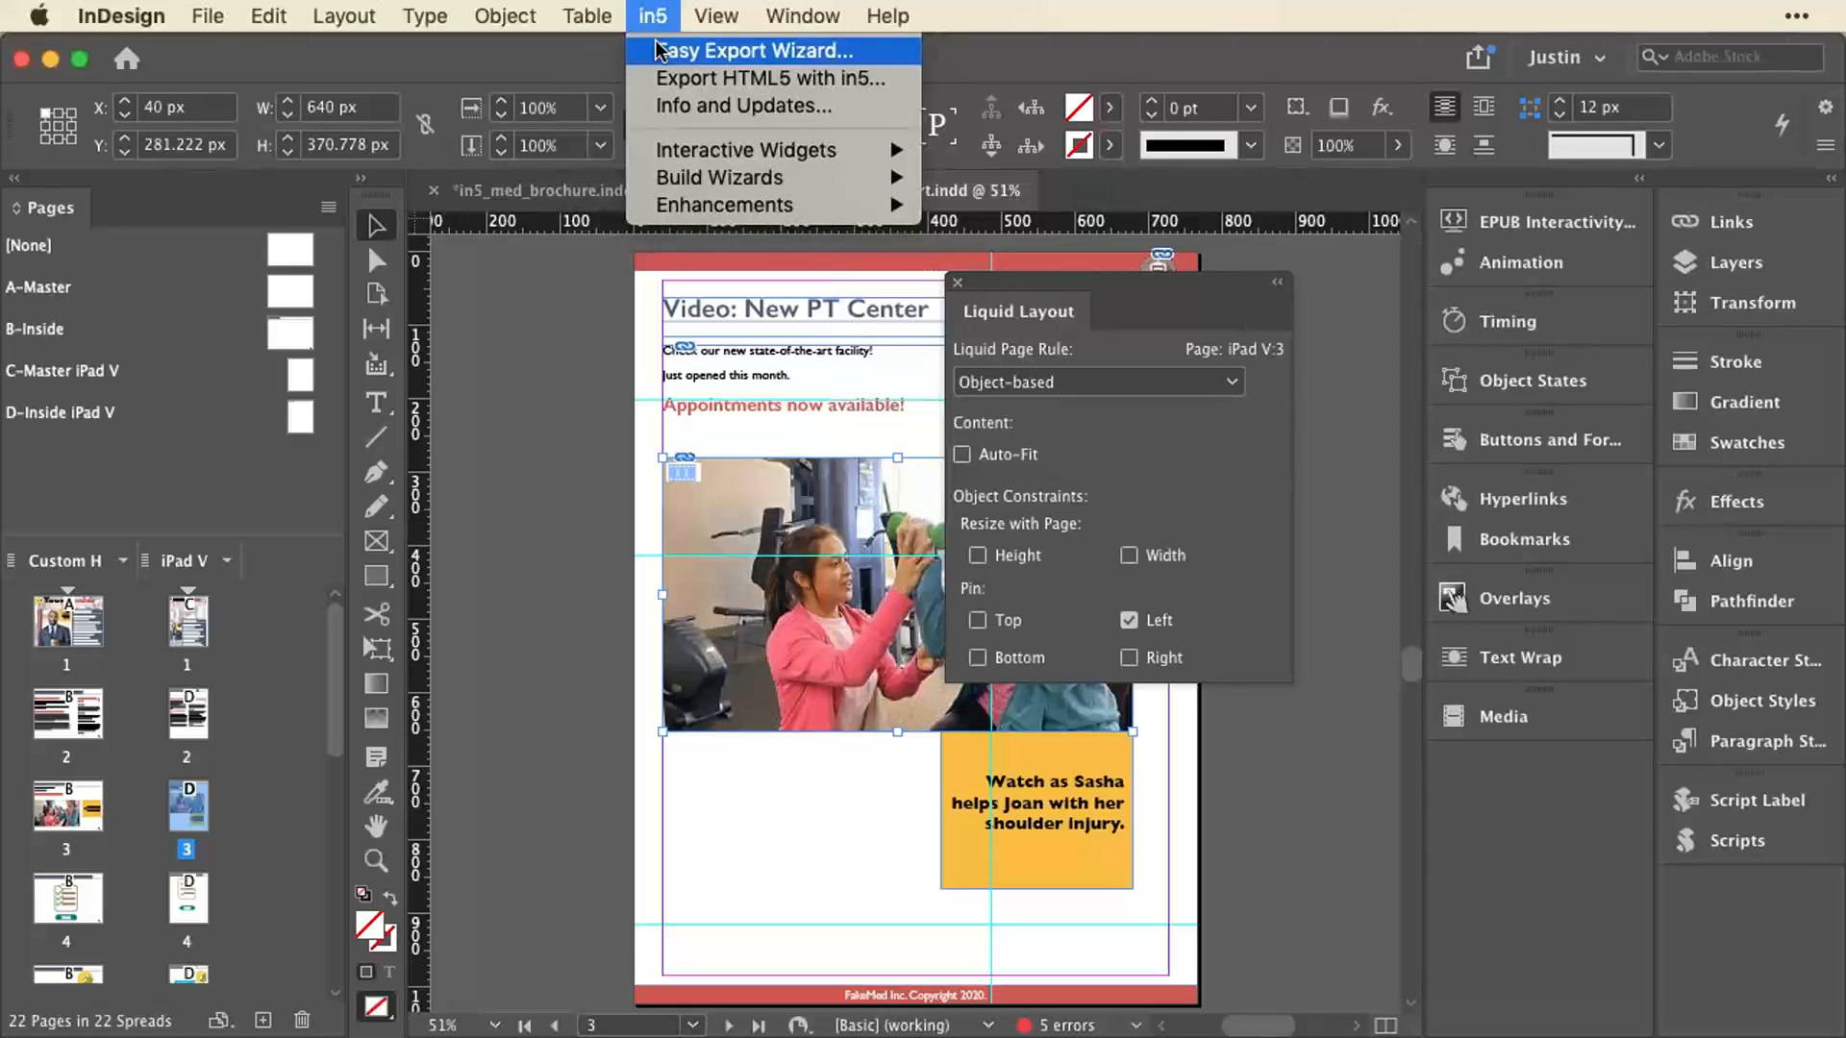
click(656, 50)
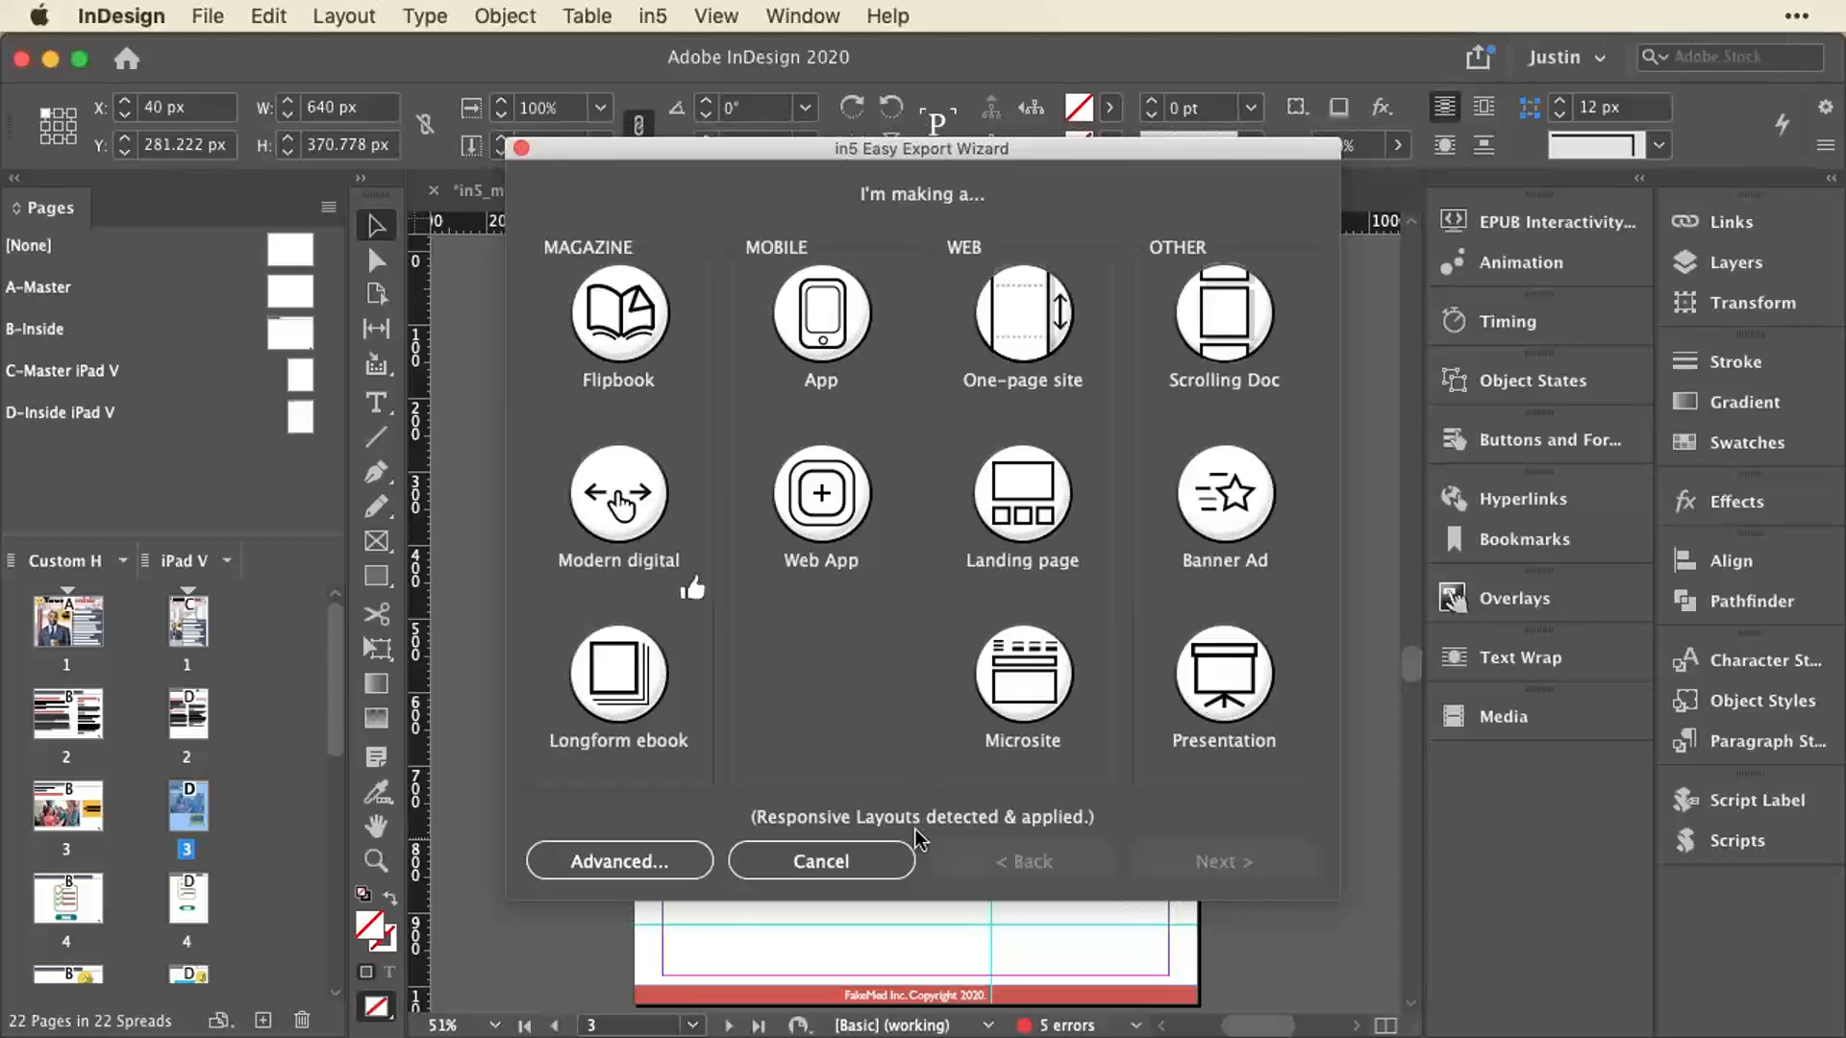
click(621, 532)
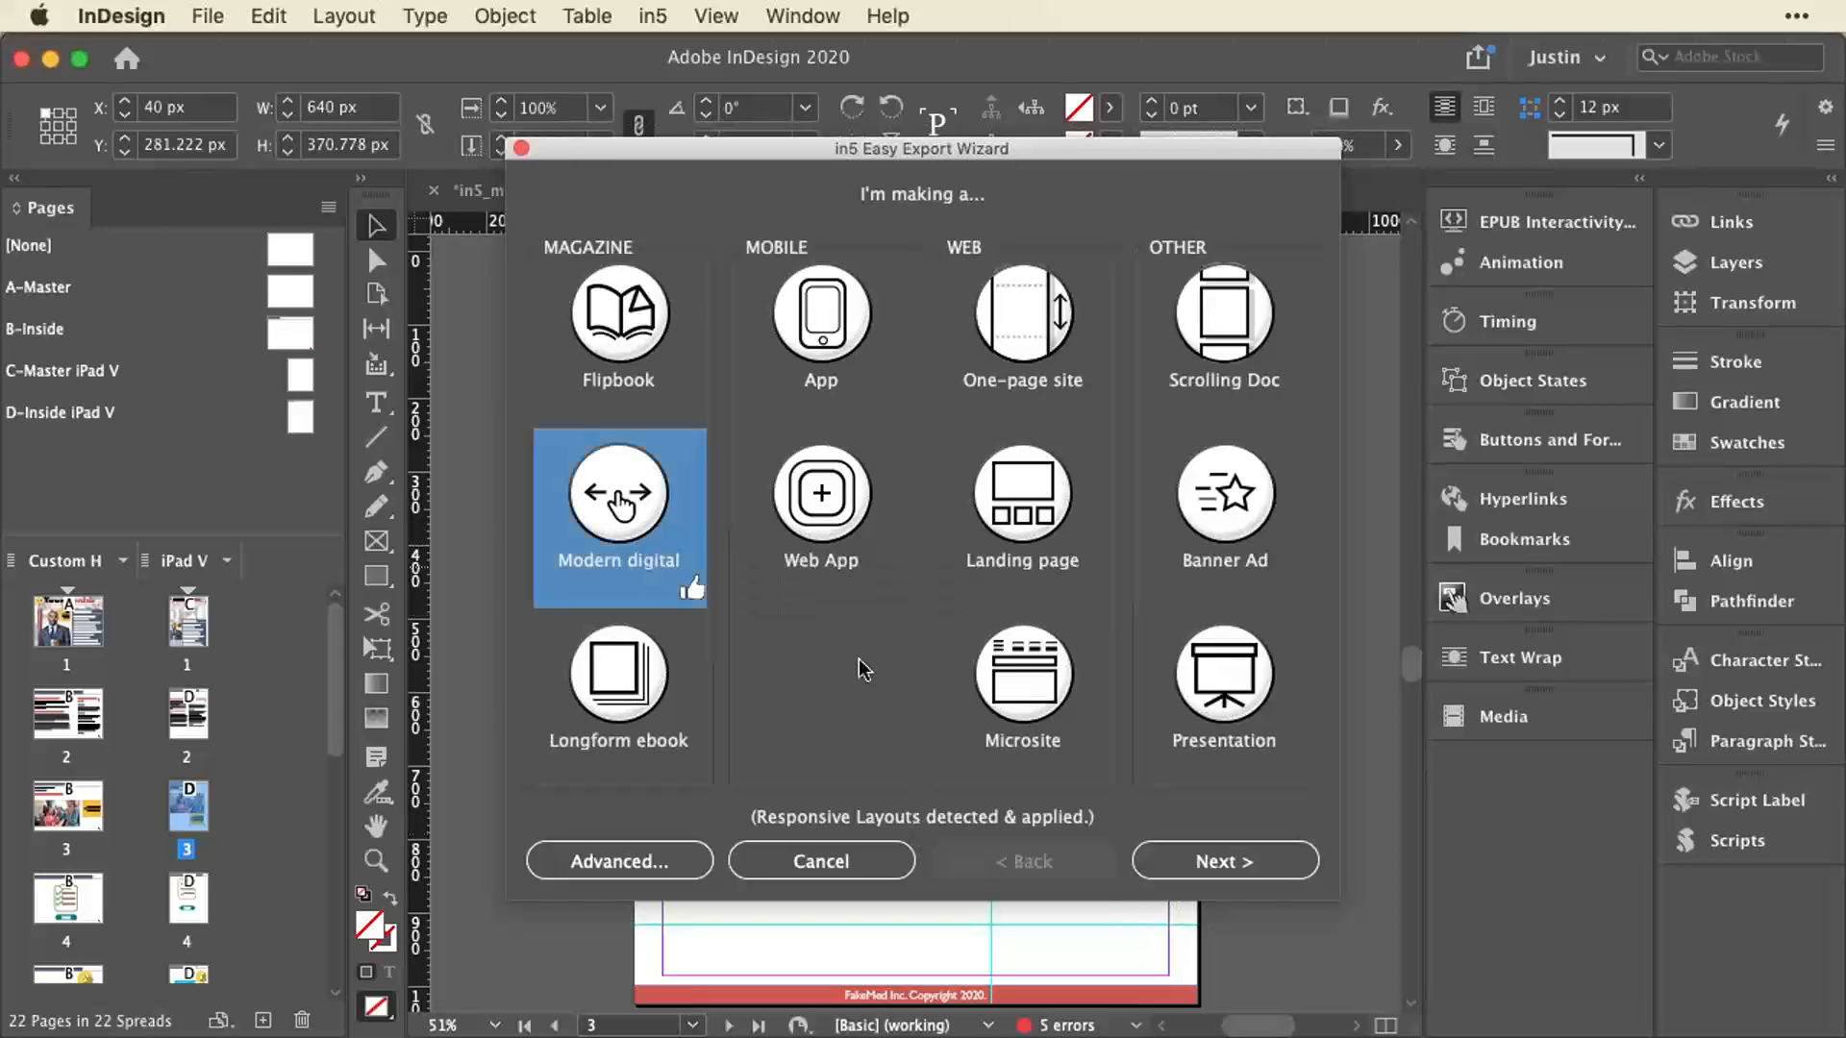
click(1257, 871)
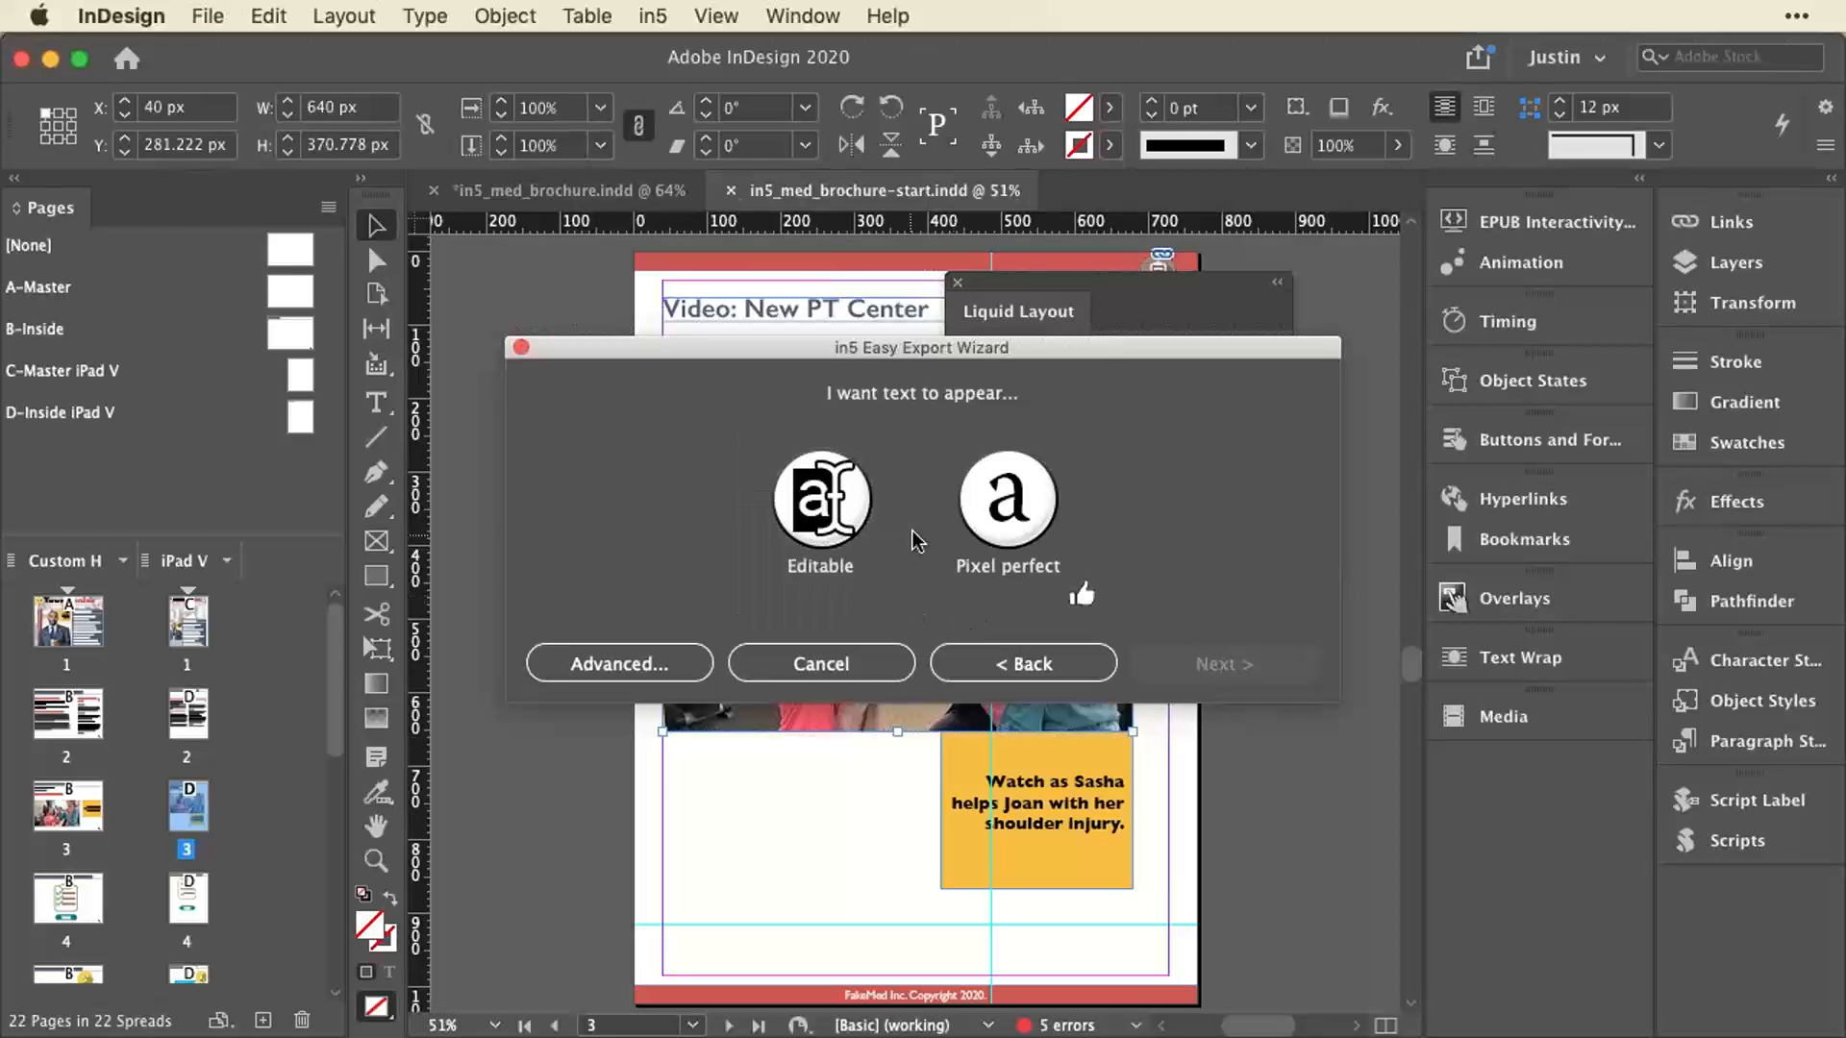
click(992, 527)
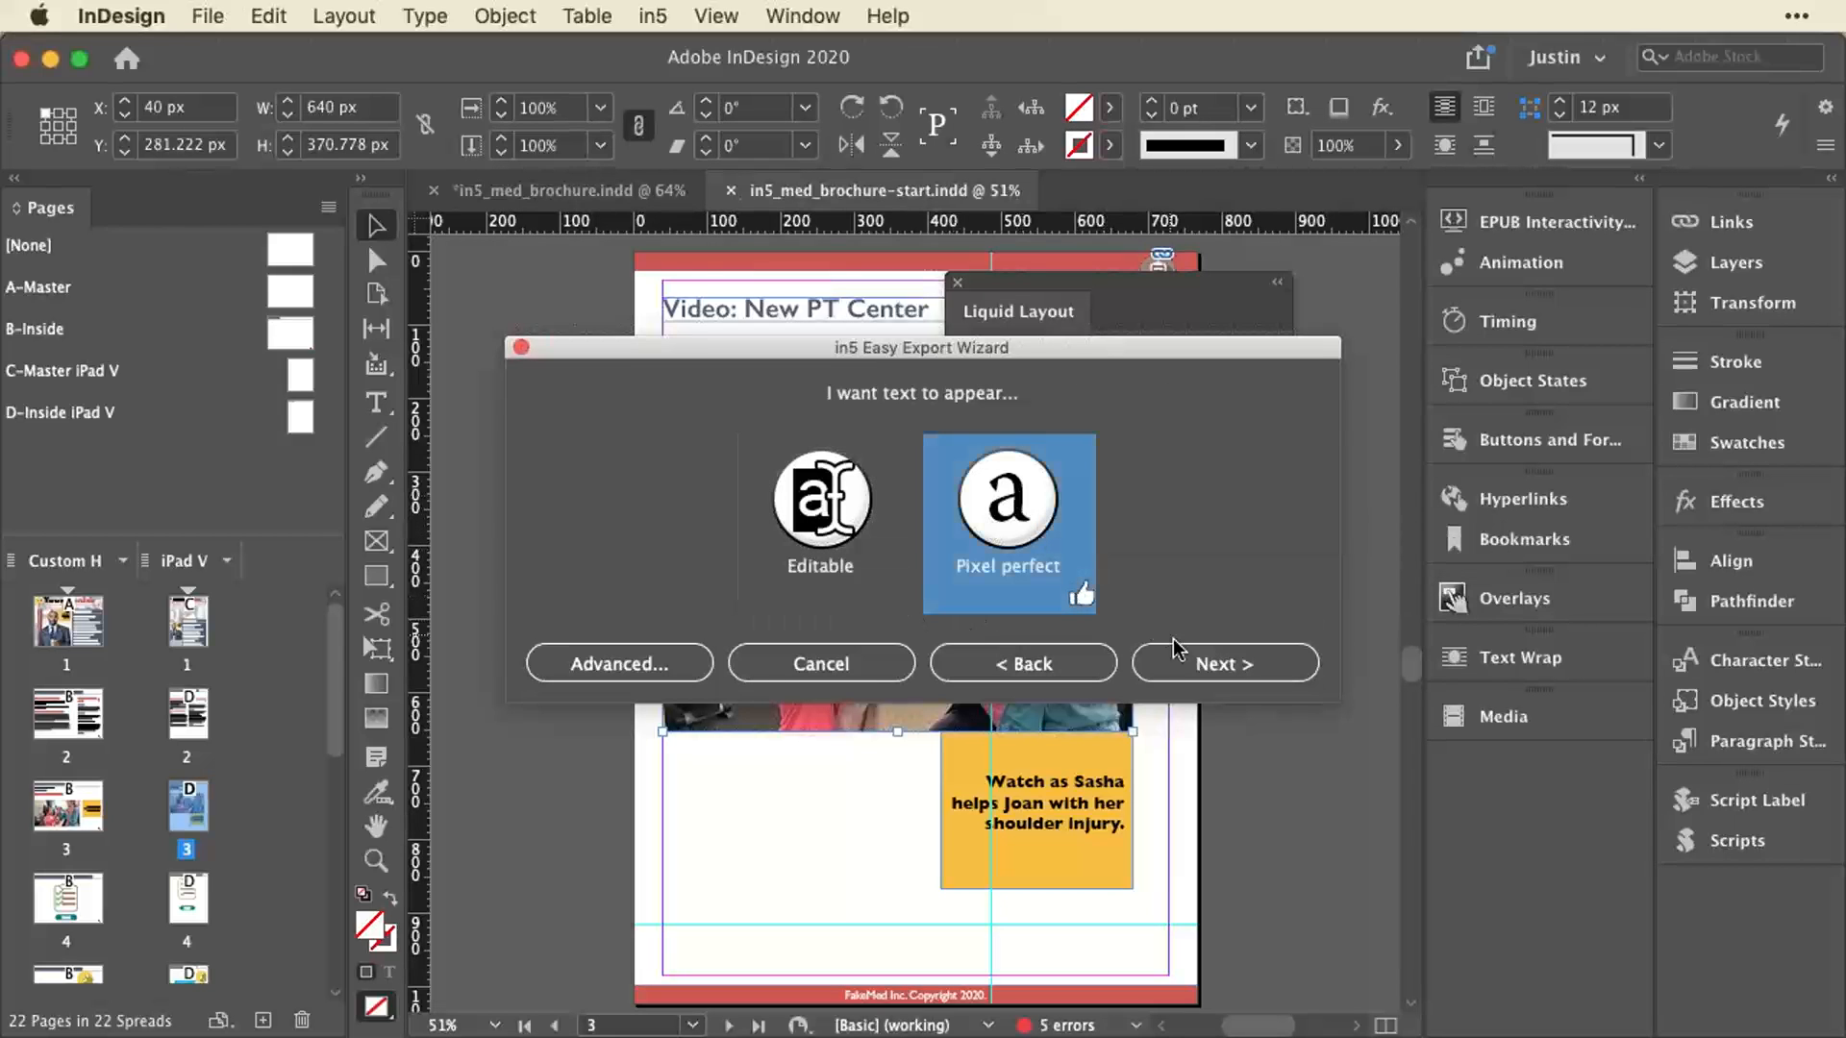
click(1190, 663)
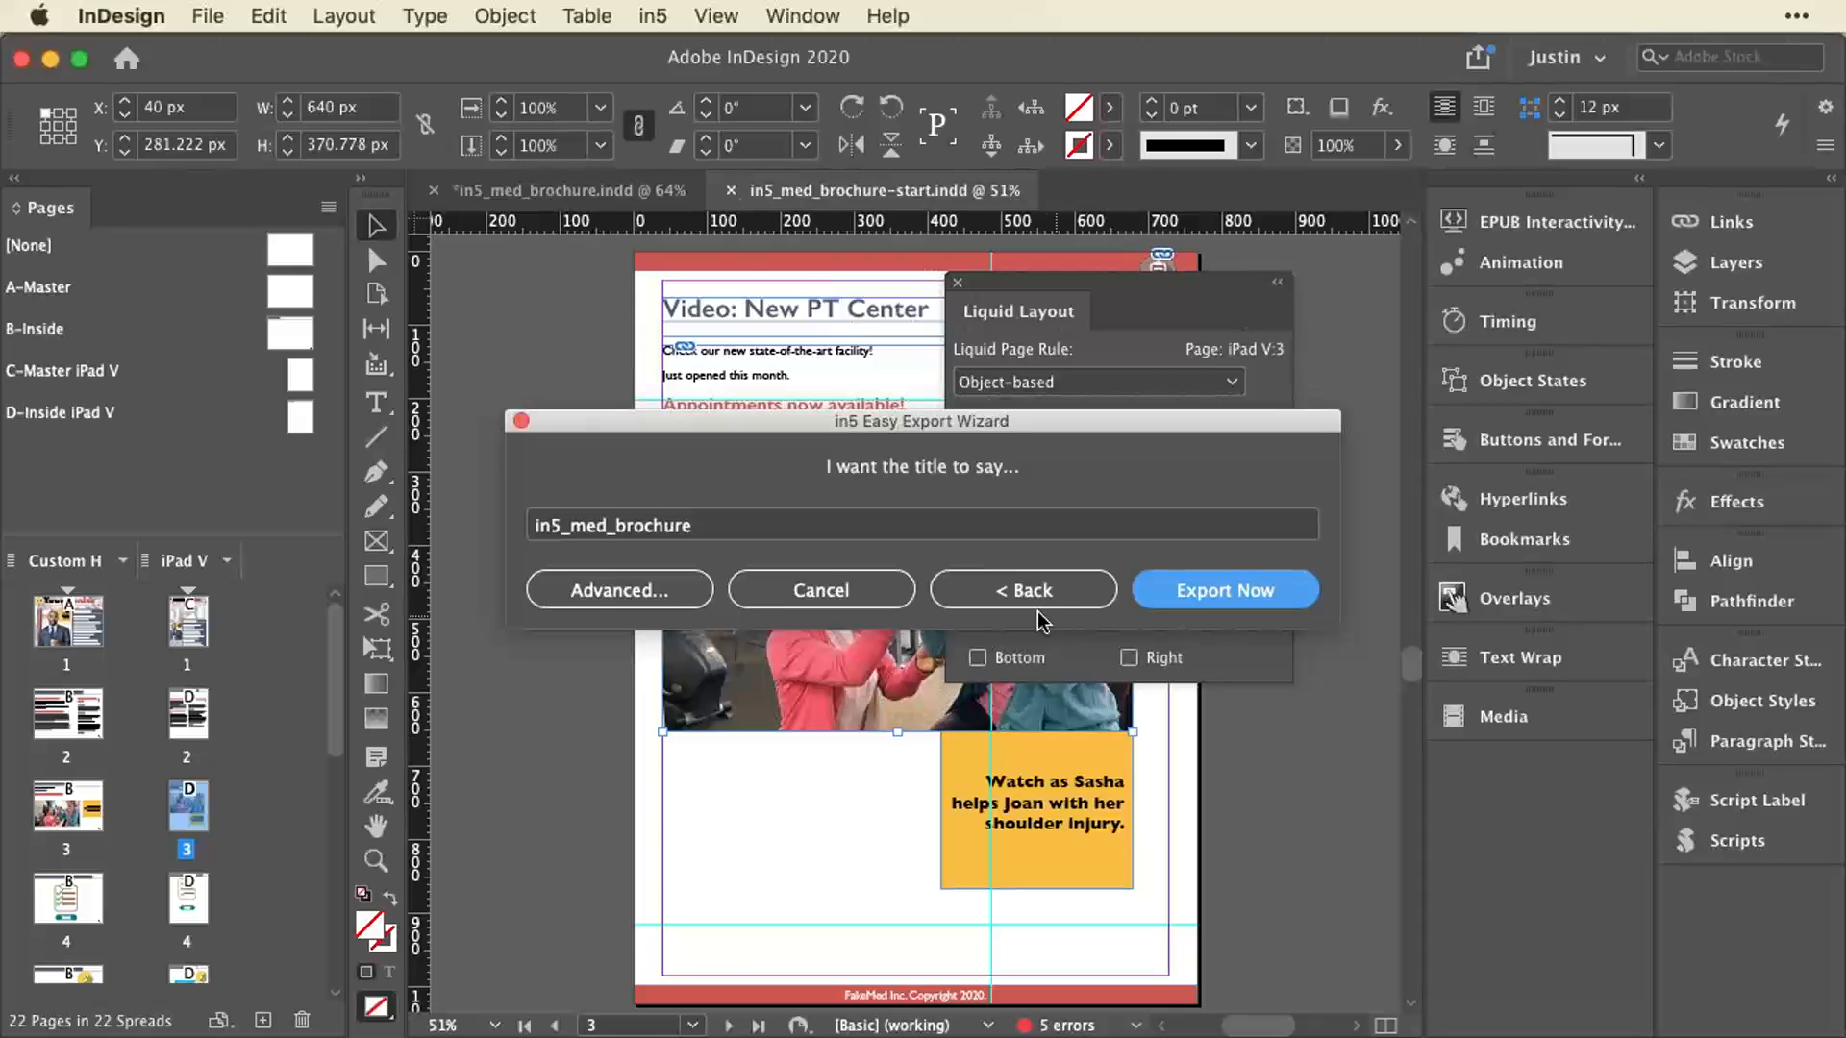
Open the wizard's advanced export settings, set the Page Format to Liquid, and cancel the export.
click(676, 601)
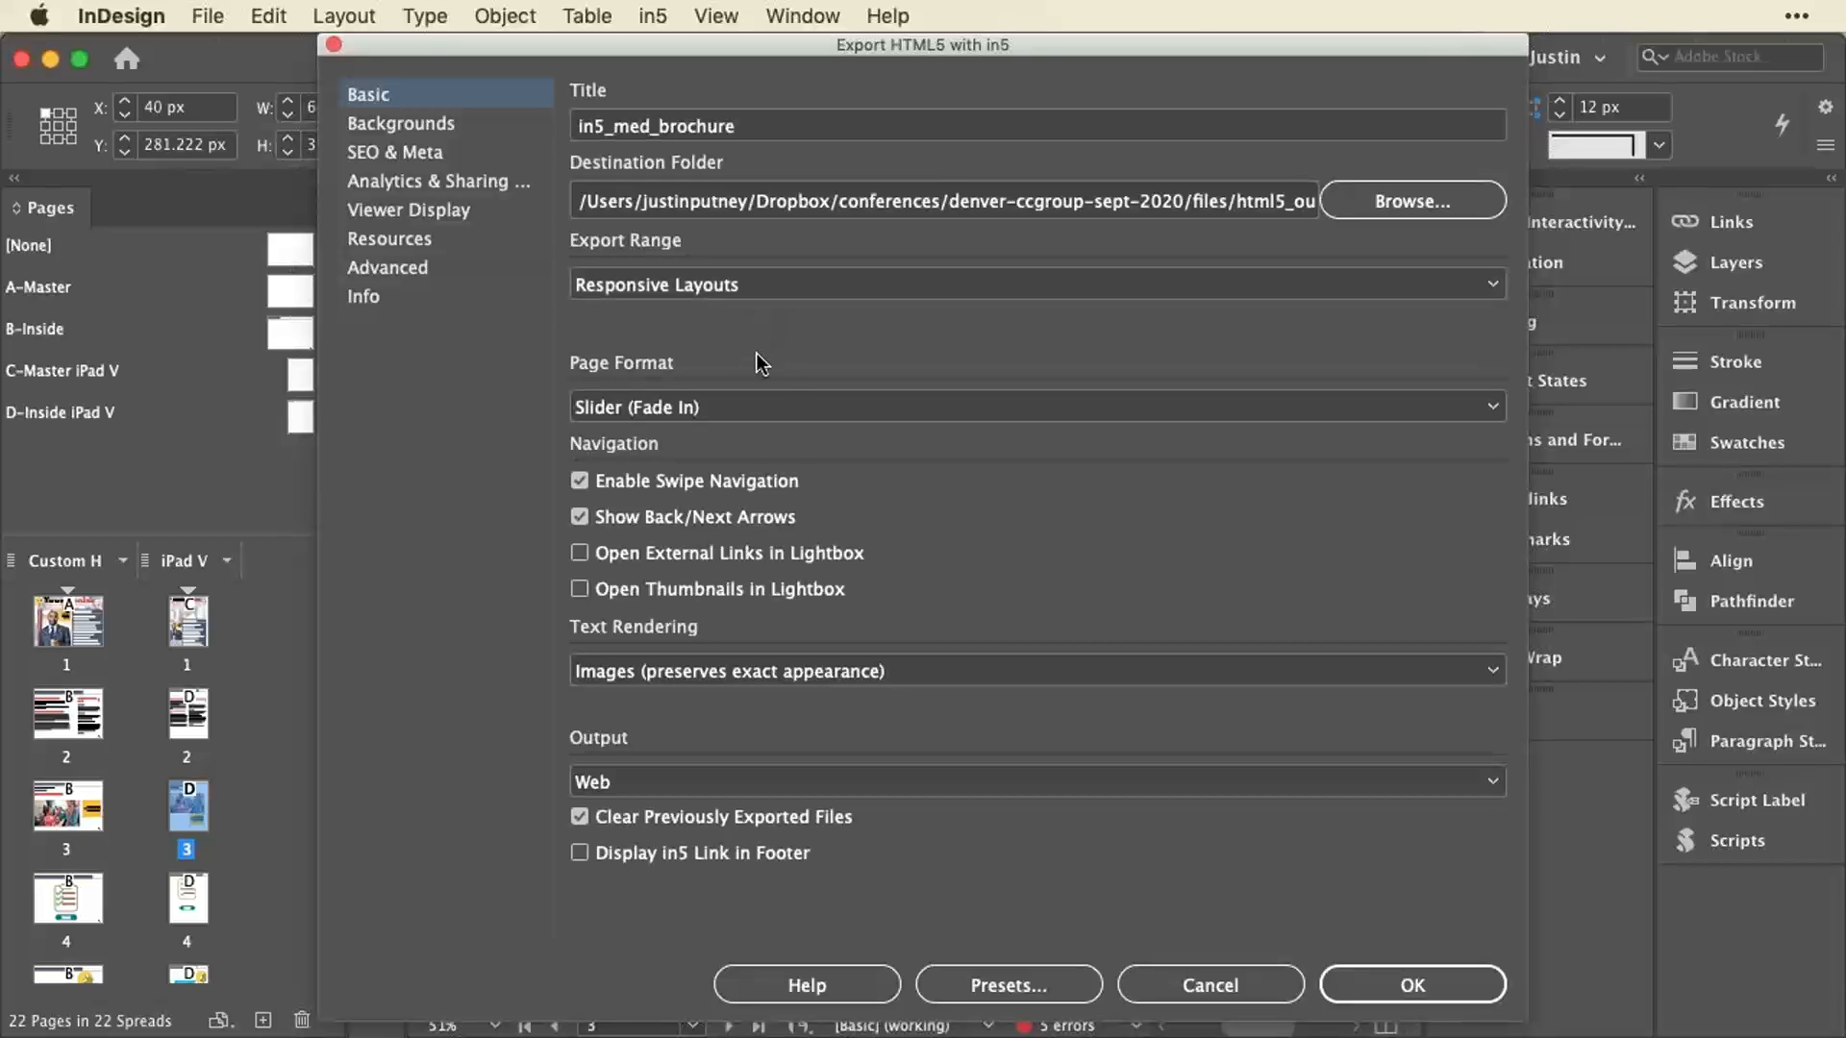
click(786, 401)
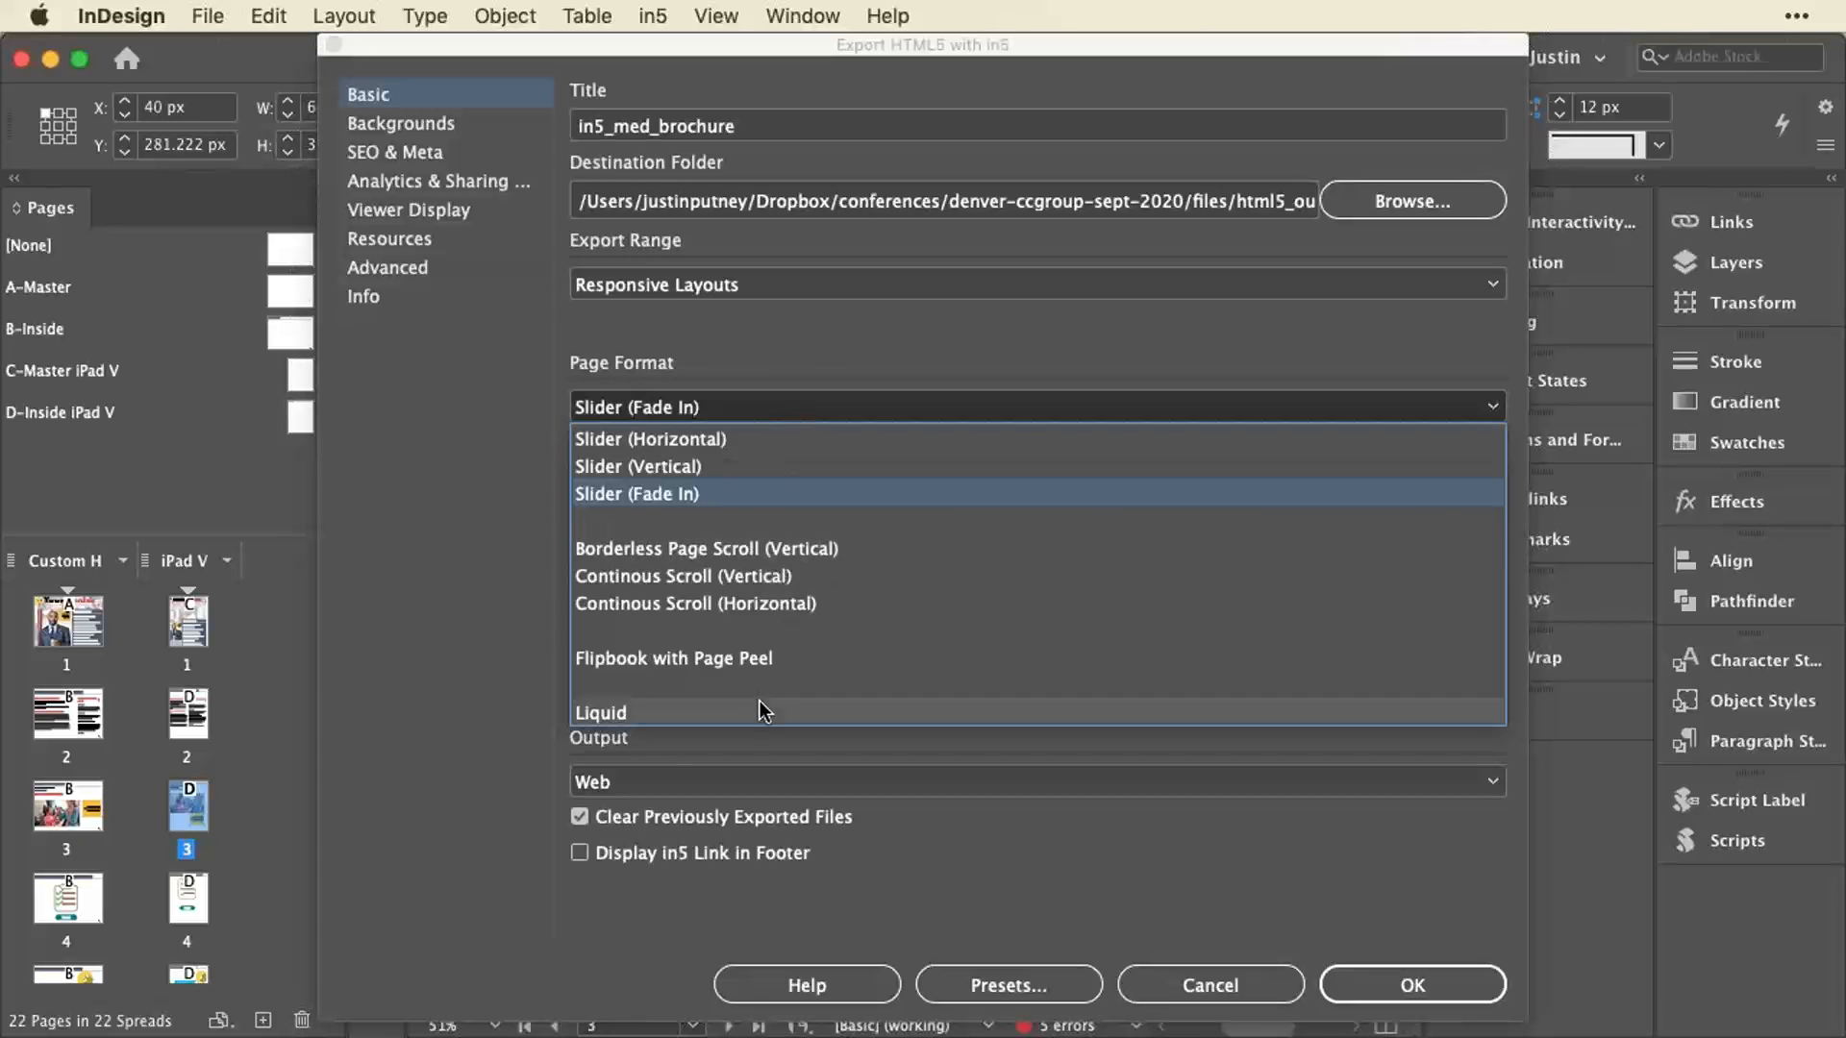
click(759, 701)
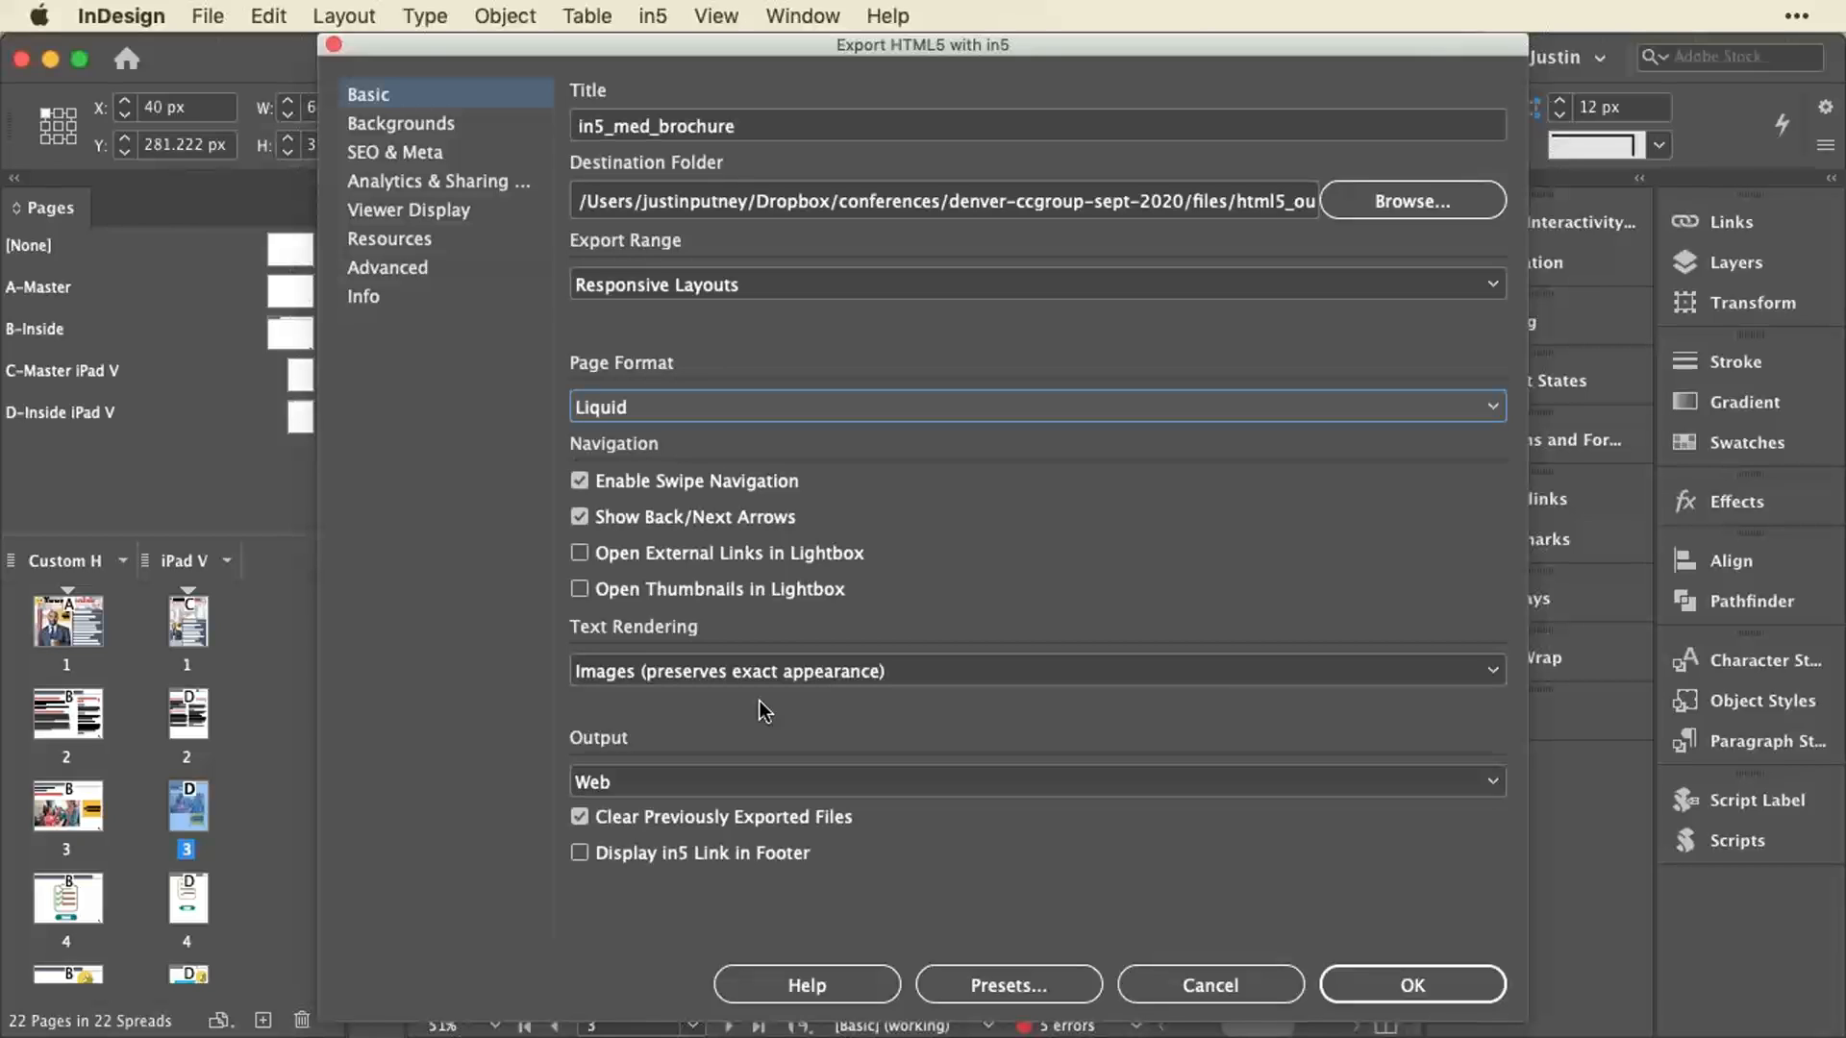
click(1194, 983)
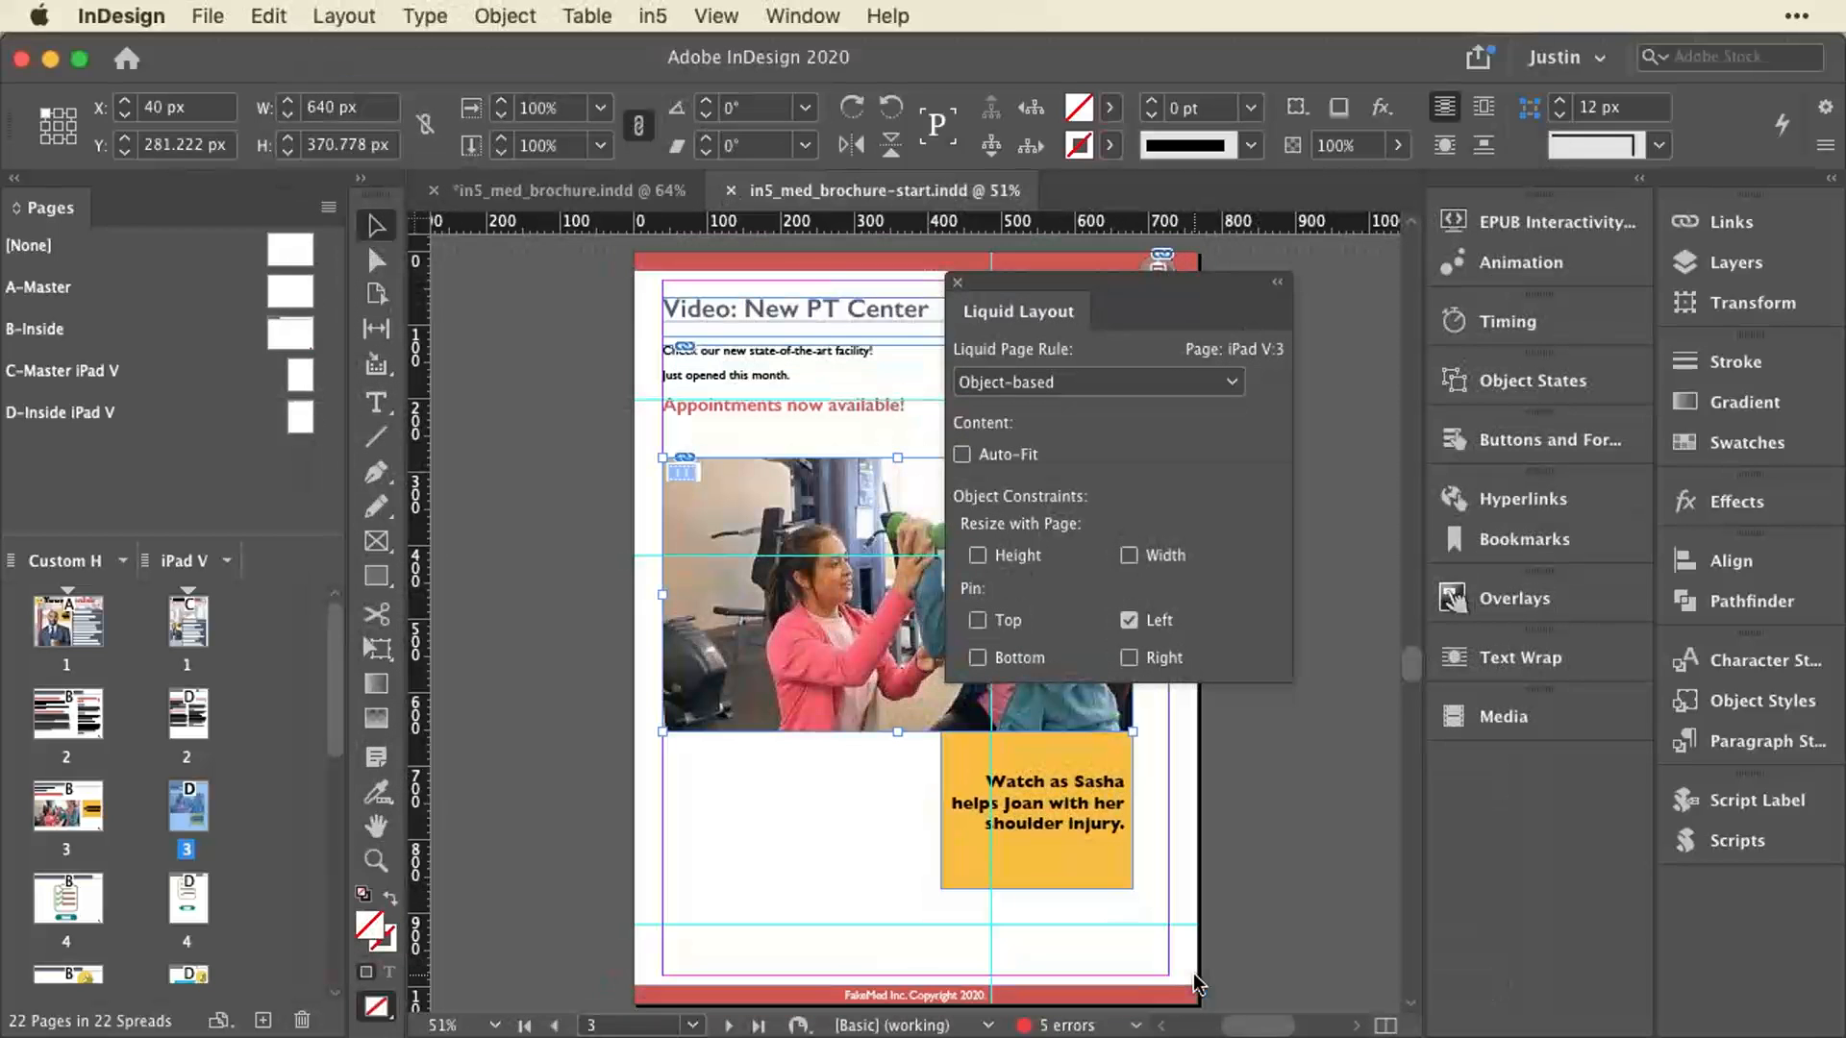
Switch to Chrome to test how the New PT Center video page scales at narrower and wider window widths, and return to InDesign.
key(super+Tab)
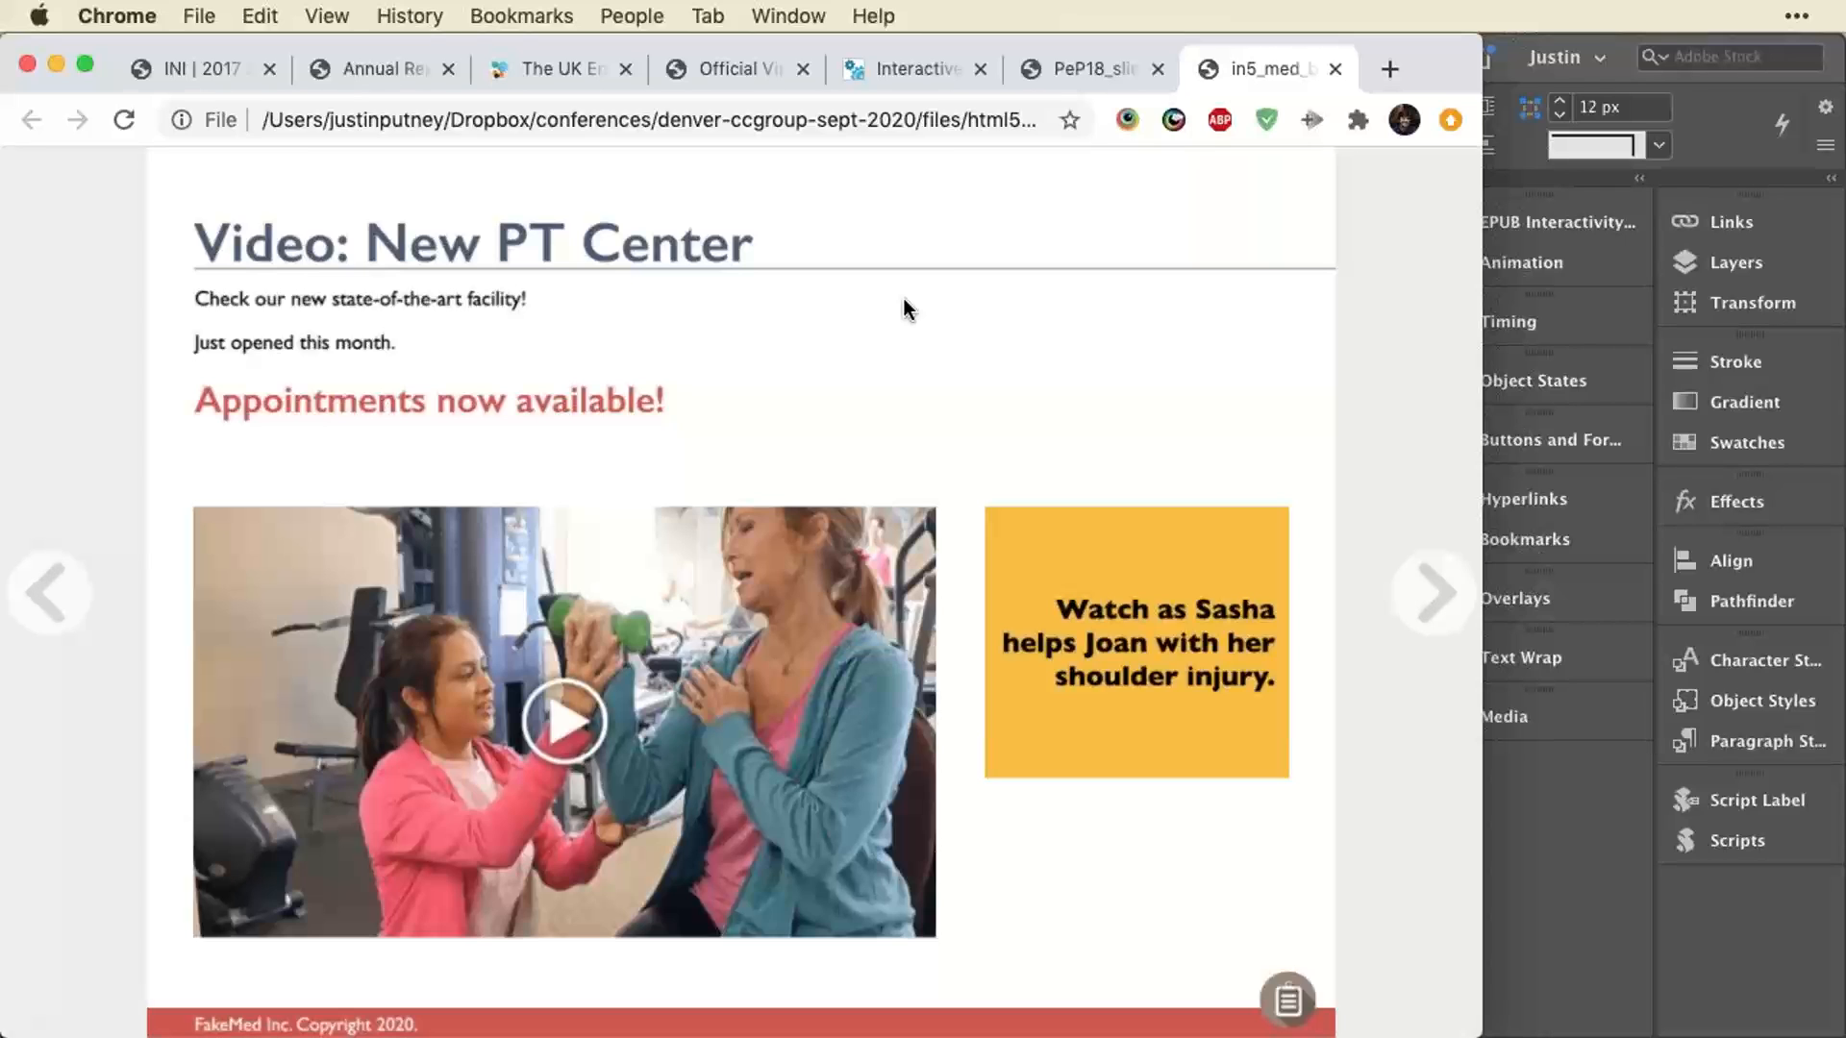
key(super+Tab)
drag(1475, 259, 977, 342)
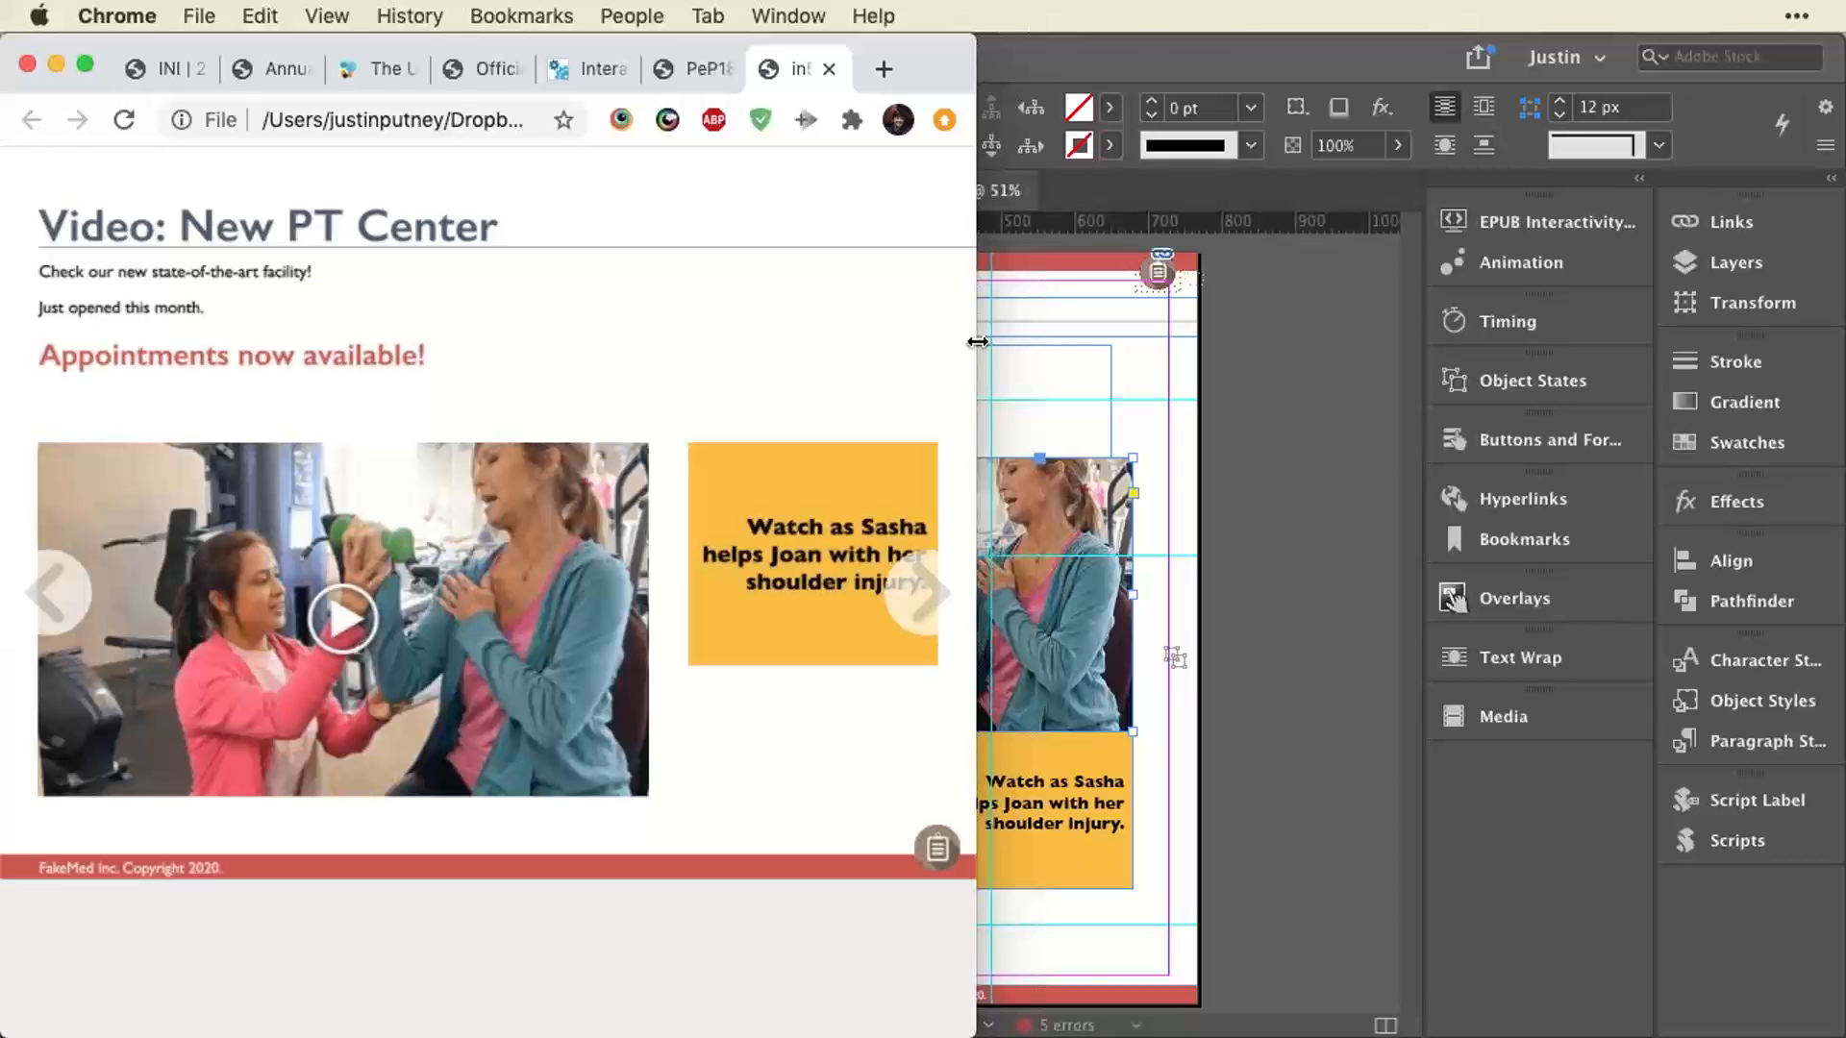
drag(977, 341, 1550, 281)
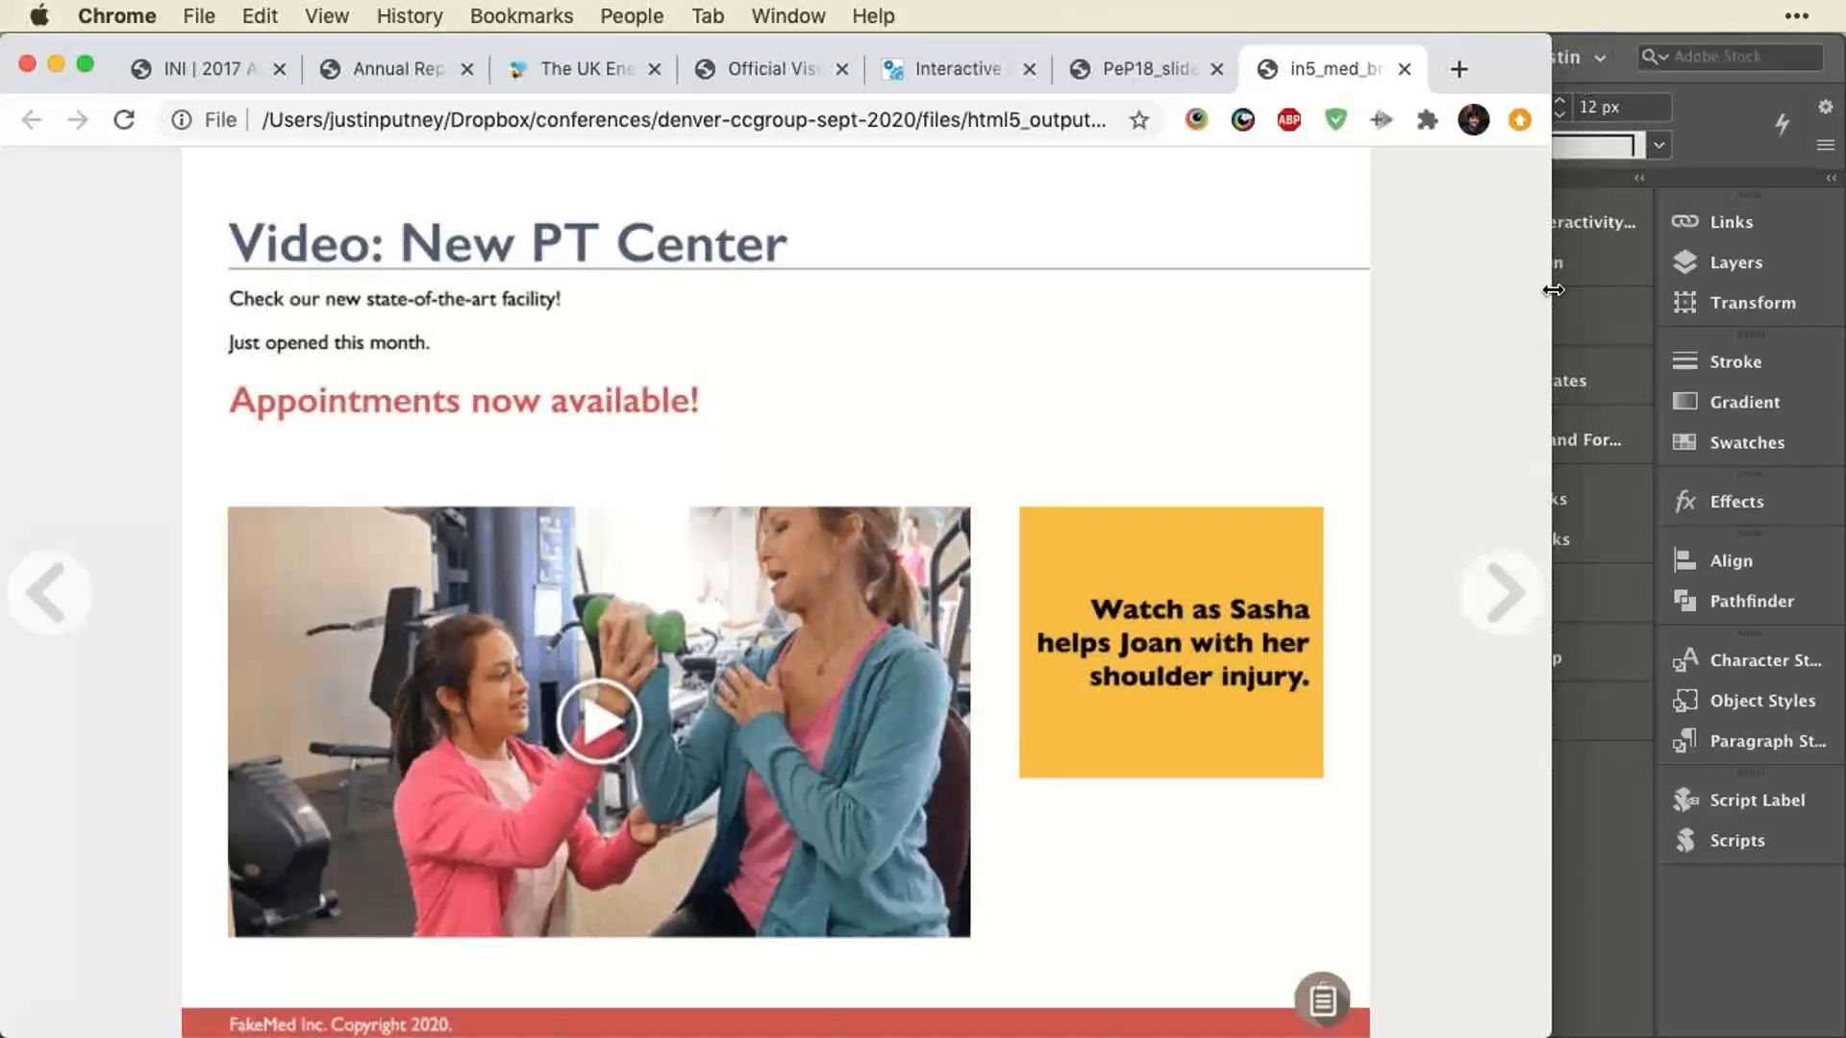
drag(1549, 284, 993, 380)
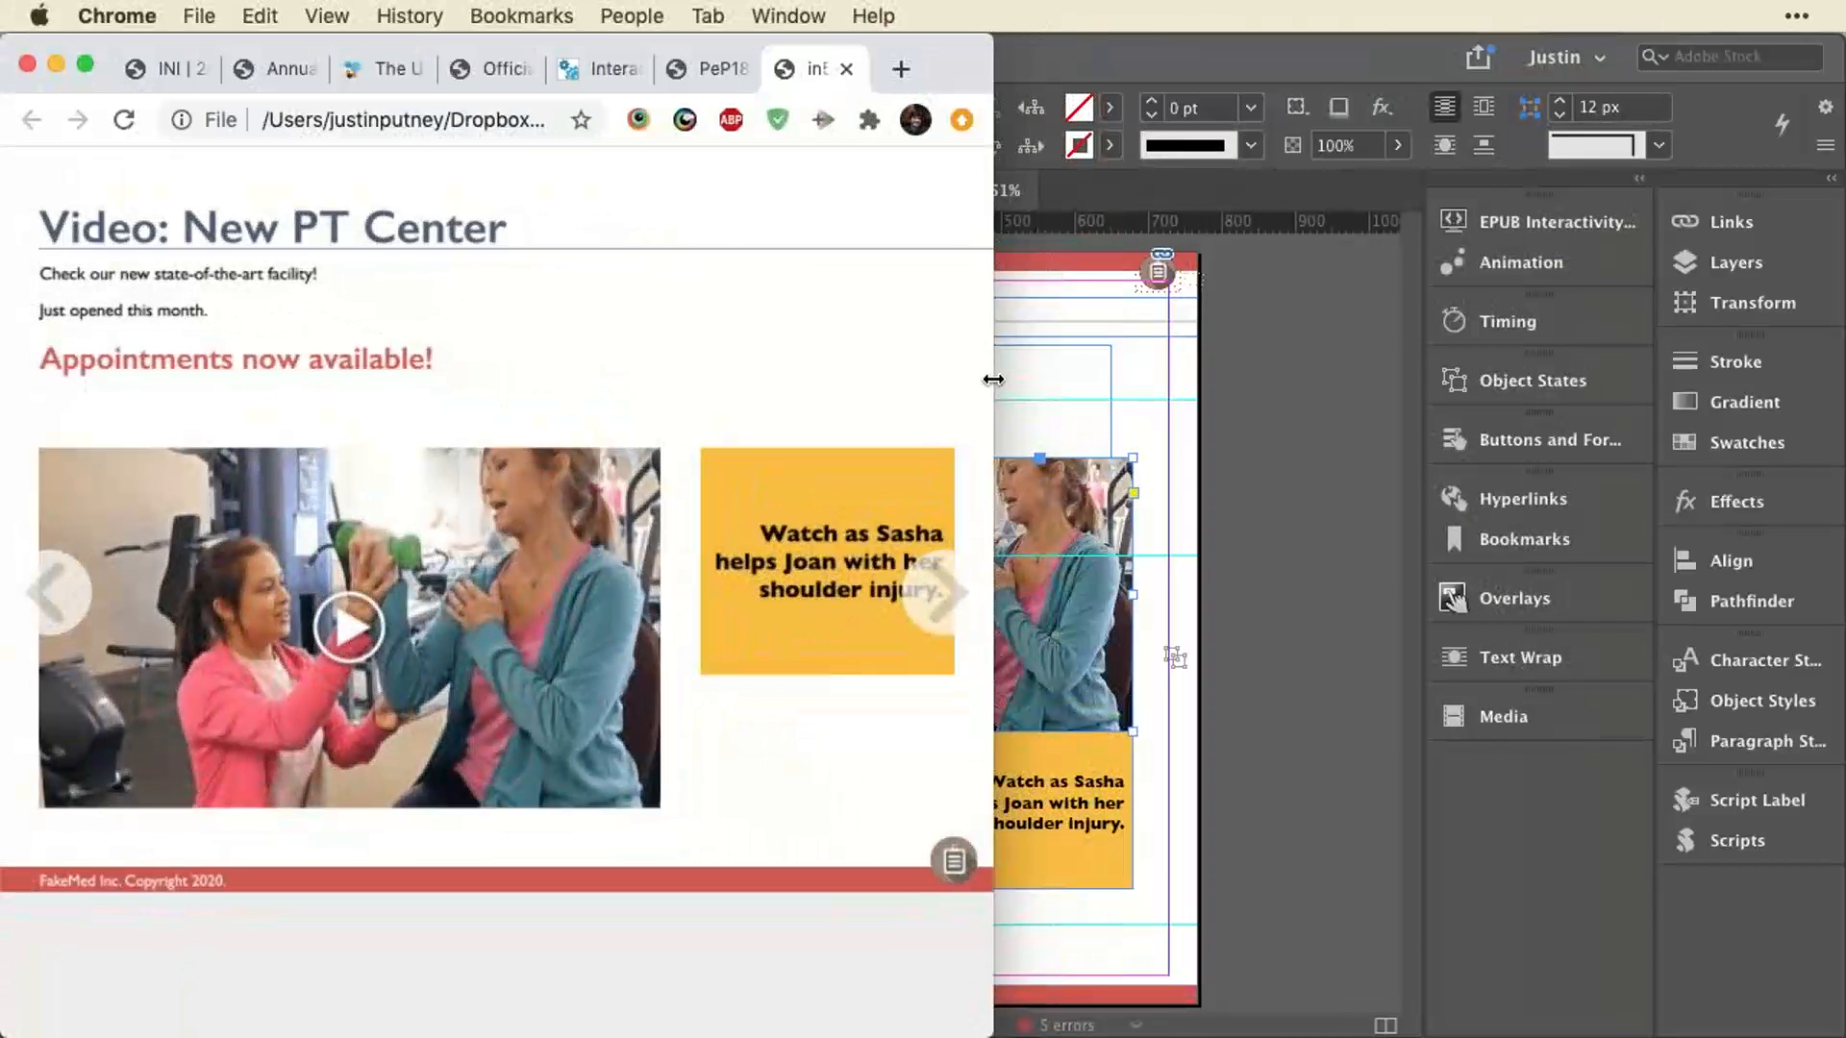
click(1318, 298)
click(653, 17)
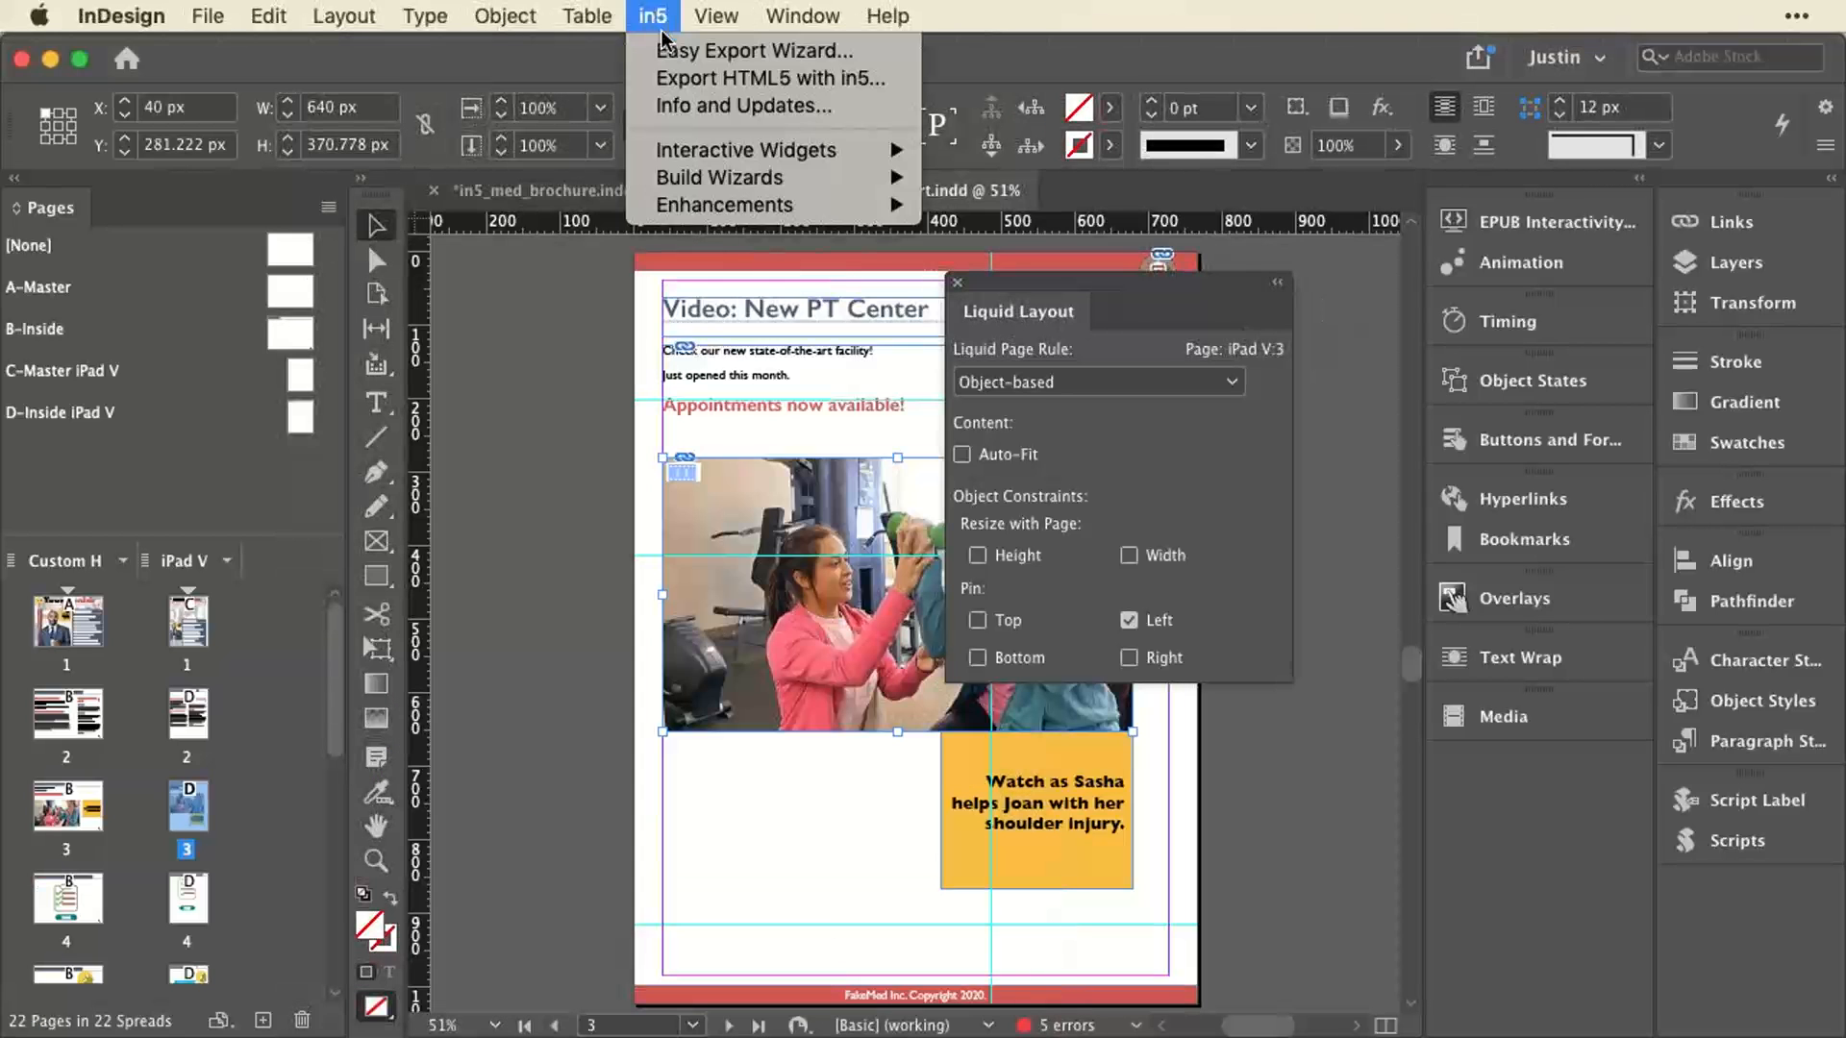
click(673, 46)
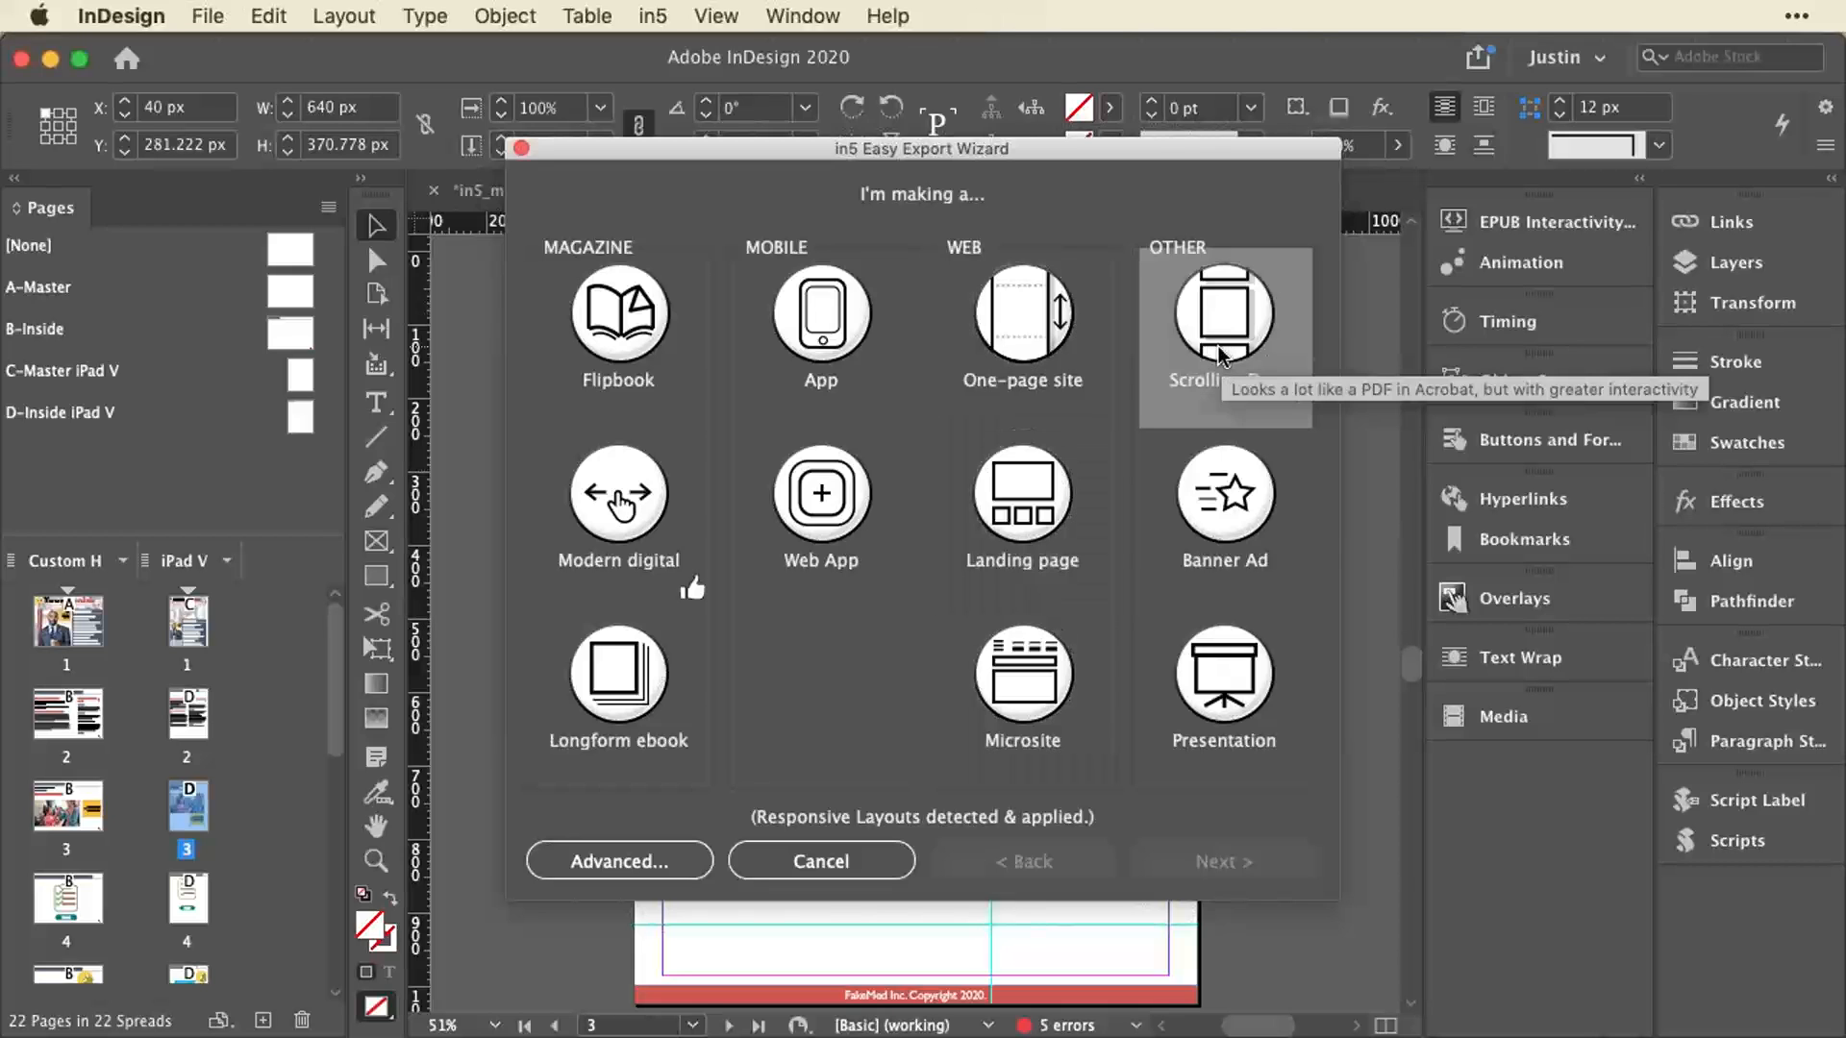
click(783, 858)
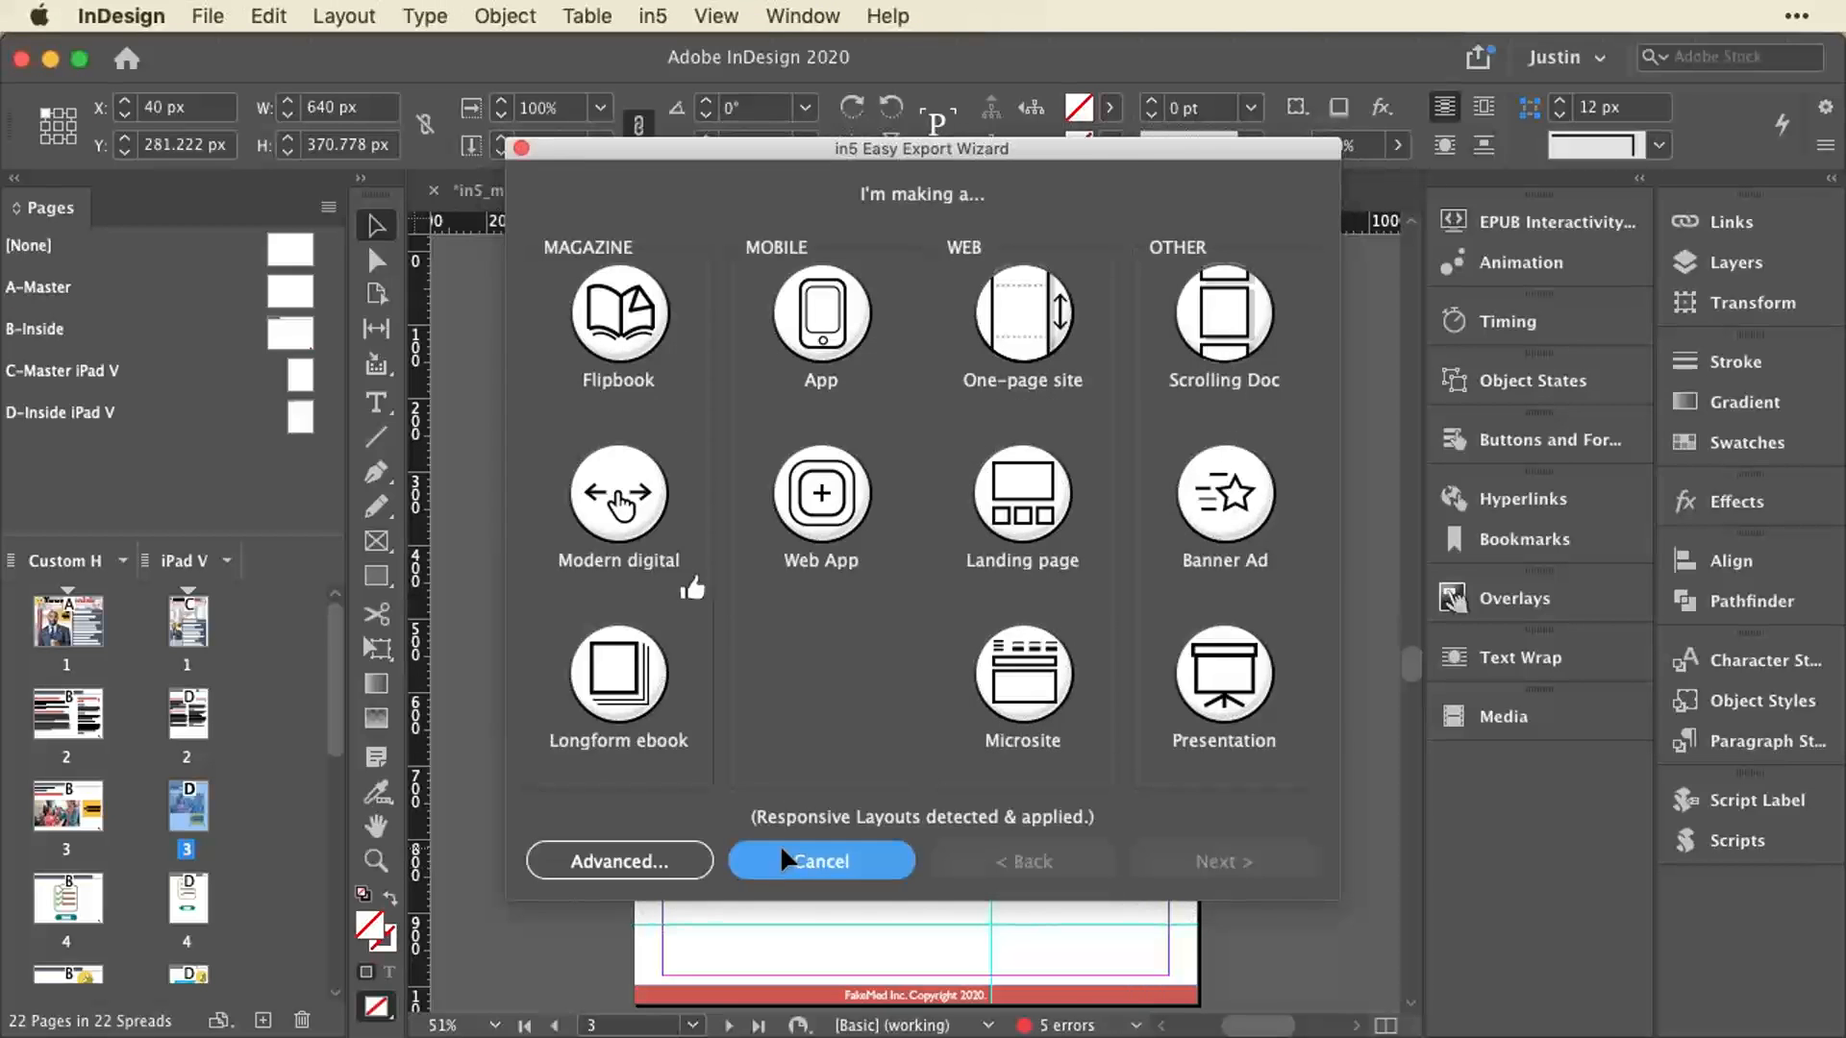
Examine the Desktop Scaling options in the advanced HTML5 export settings, keep Best fit, and cancel the export.
click(653, 15)
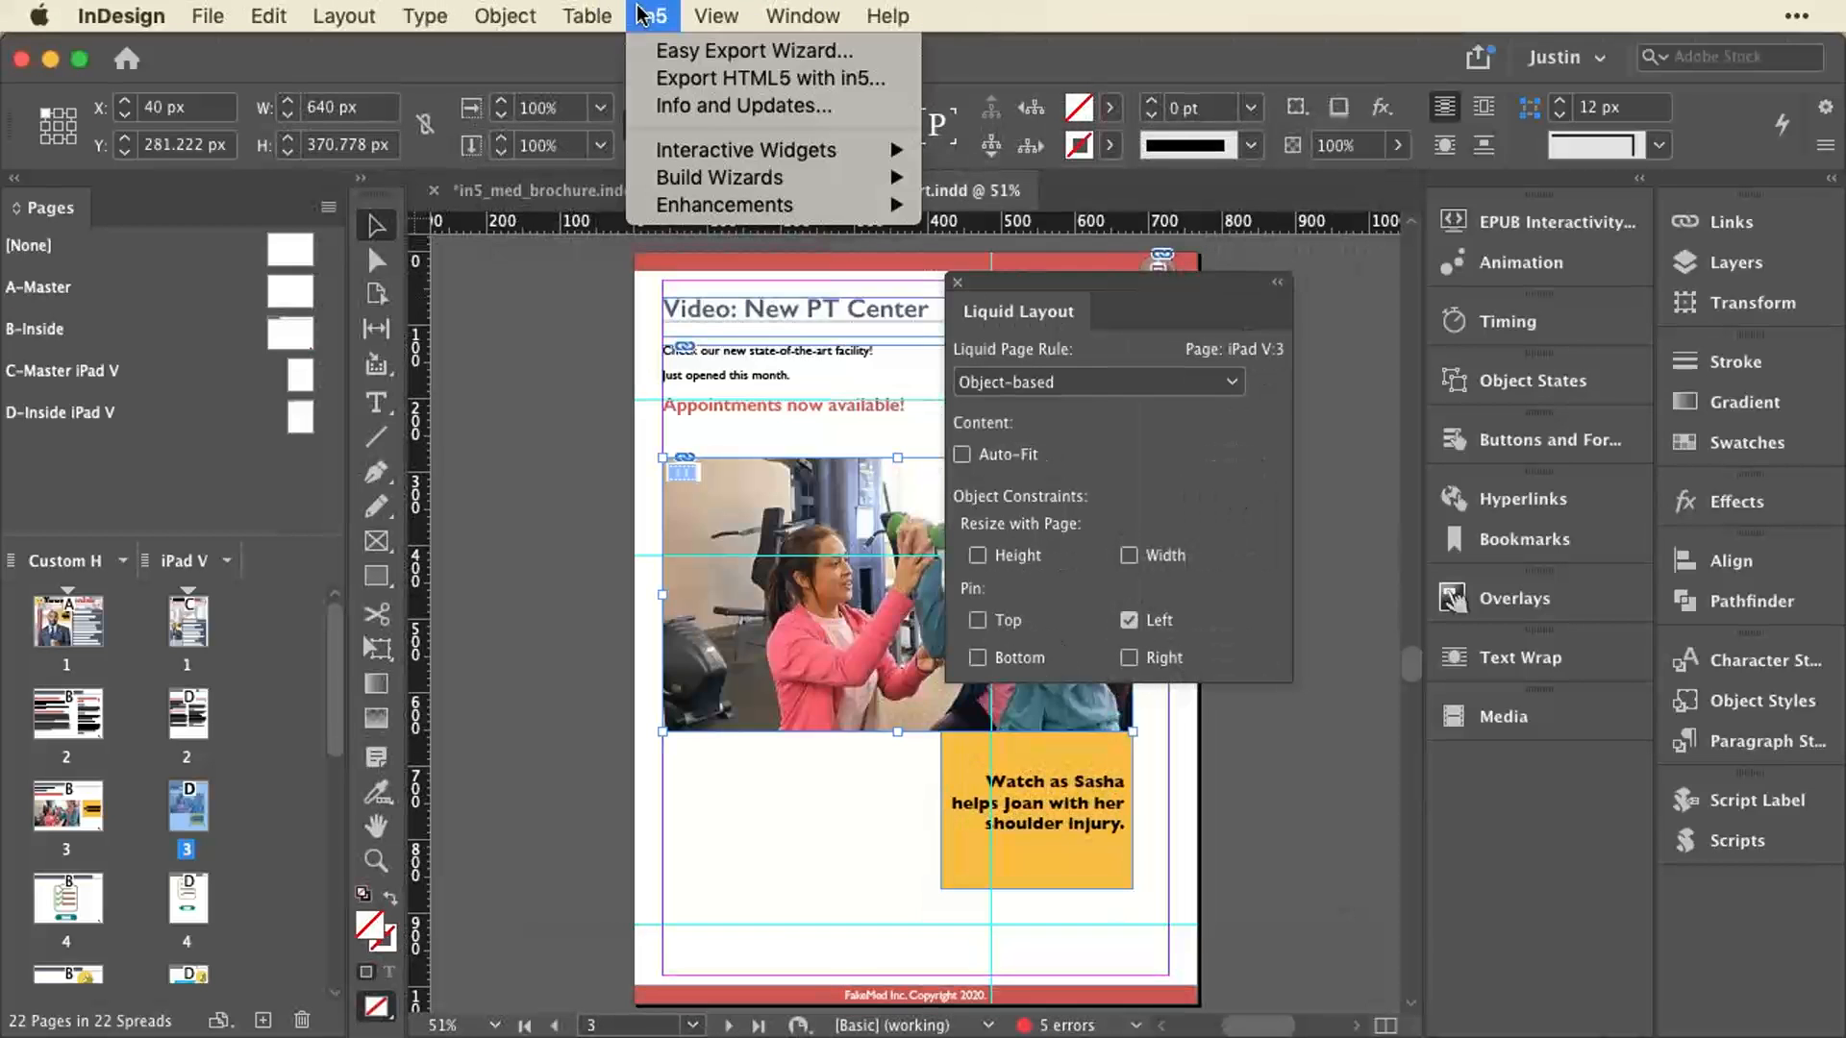
click(677, 79)
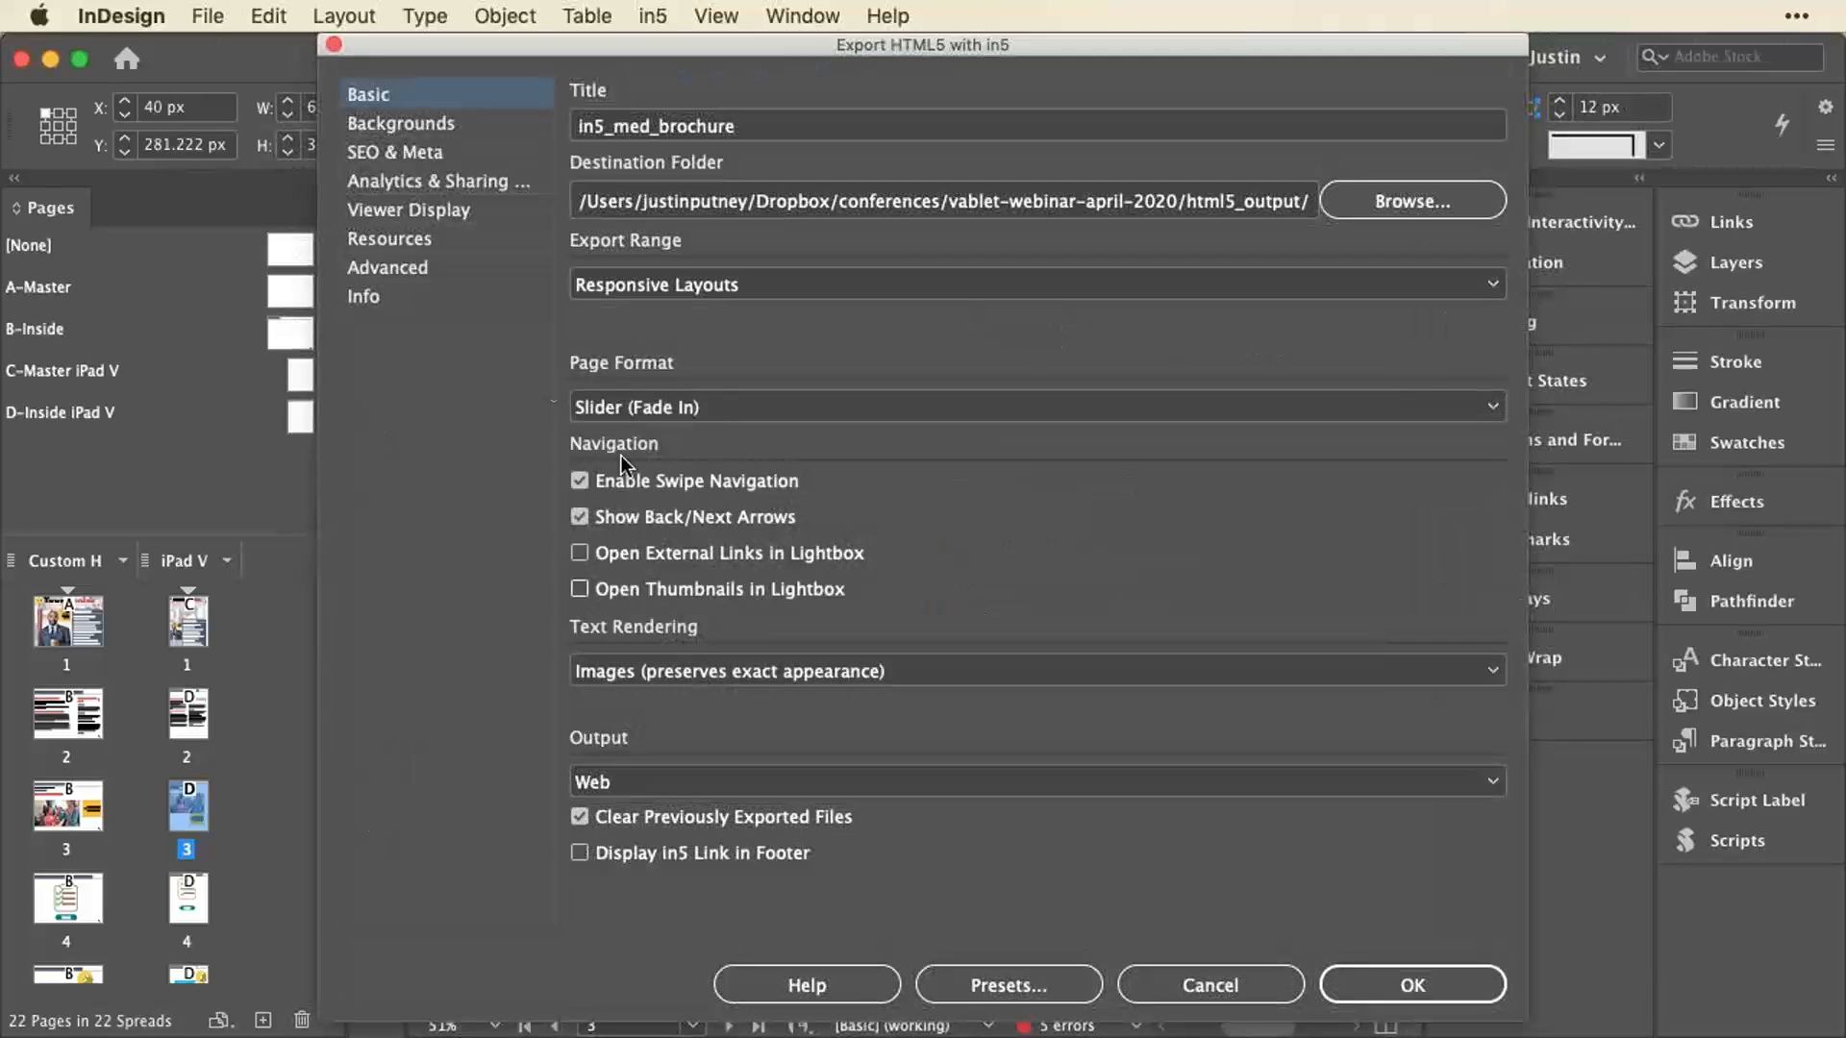
click(454, 263)
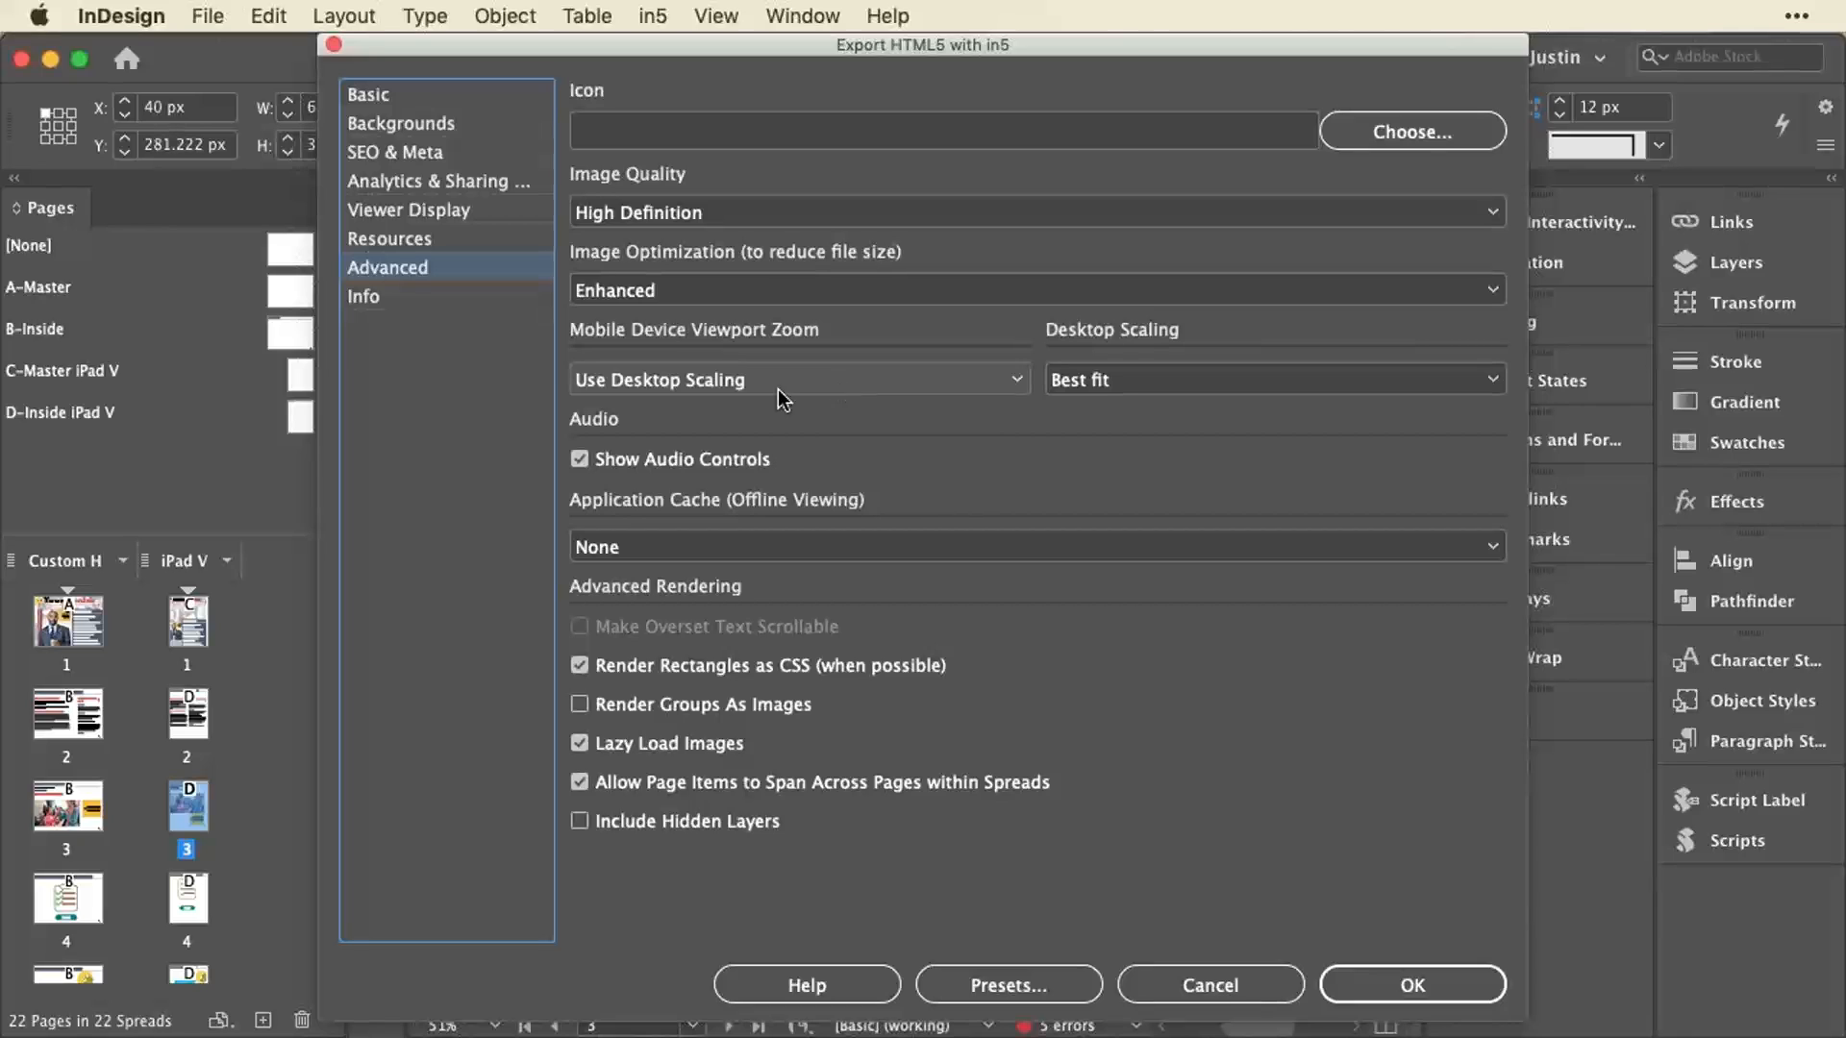
click(1166, 380)
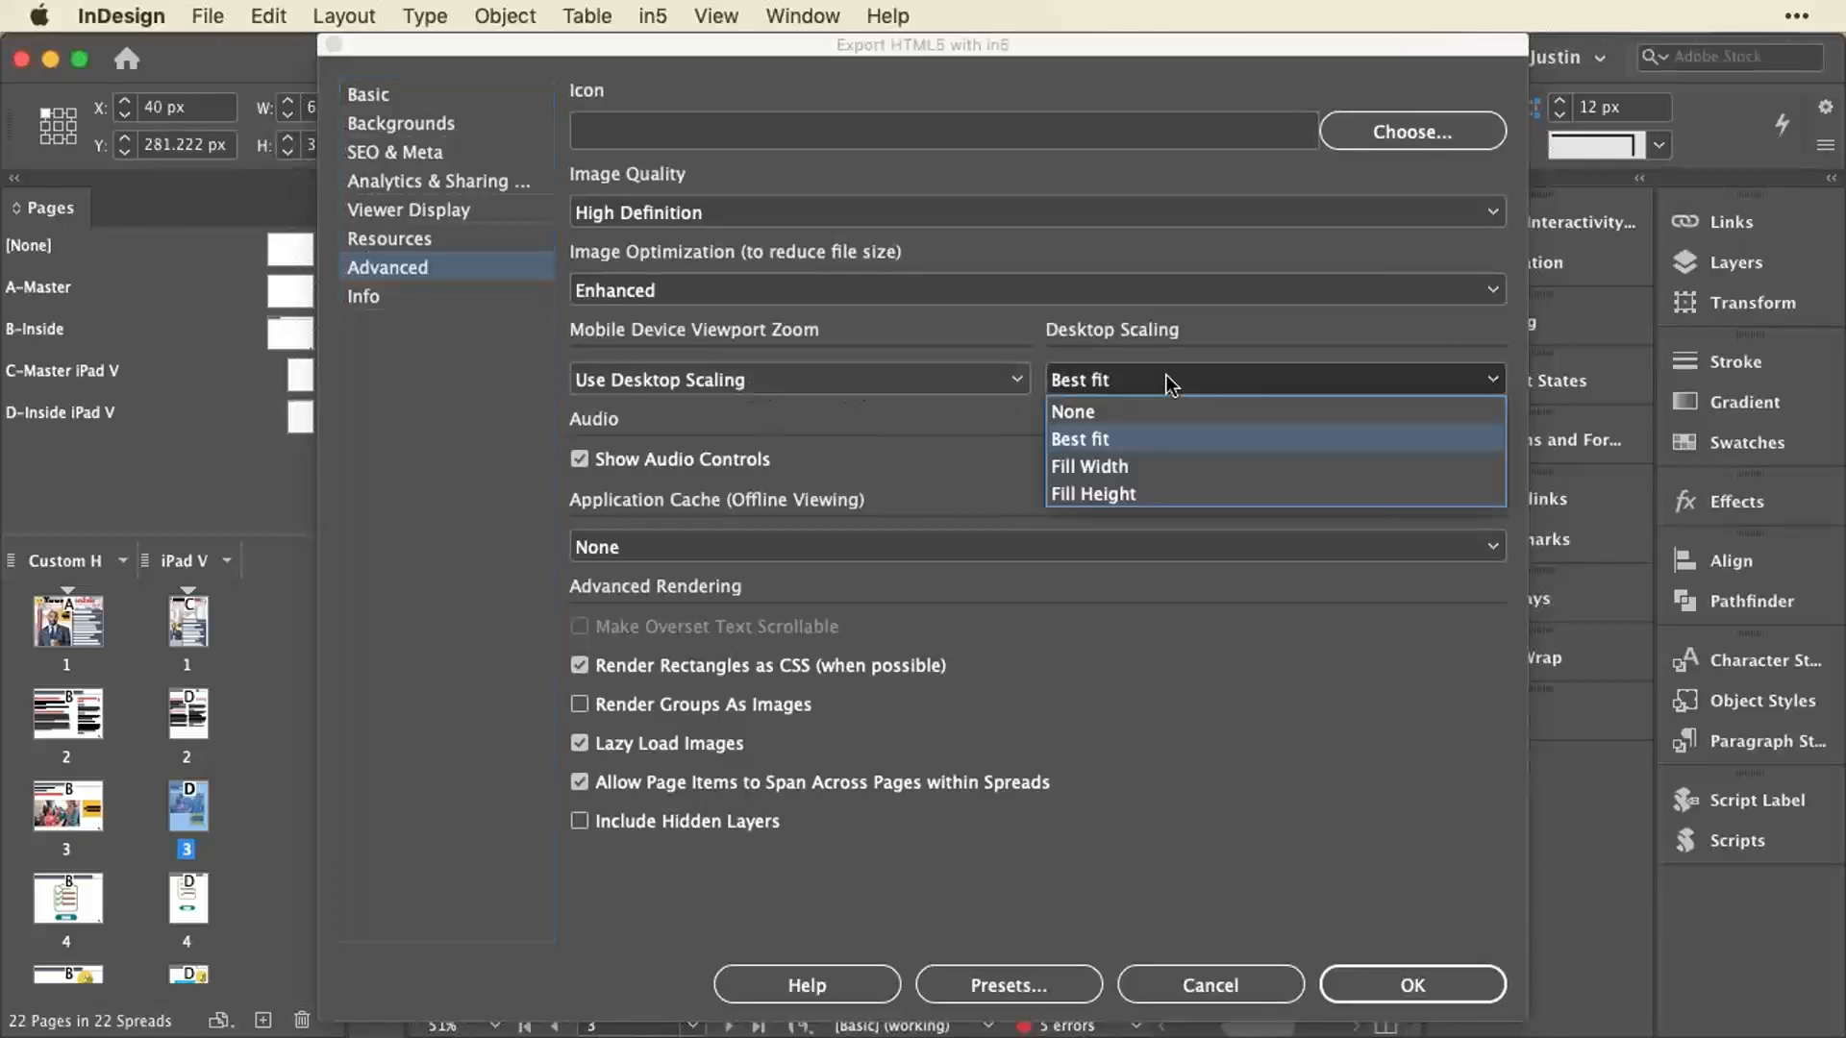
click(1145, 439)
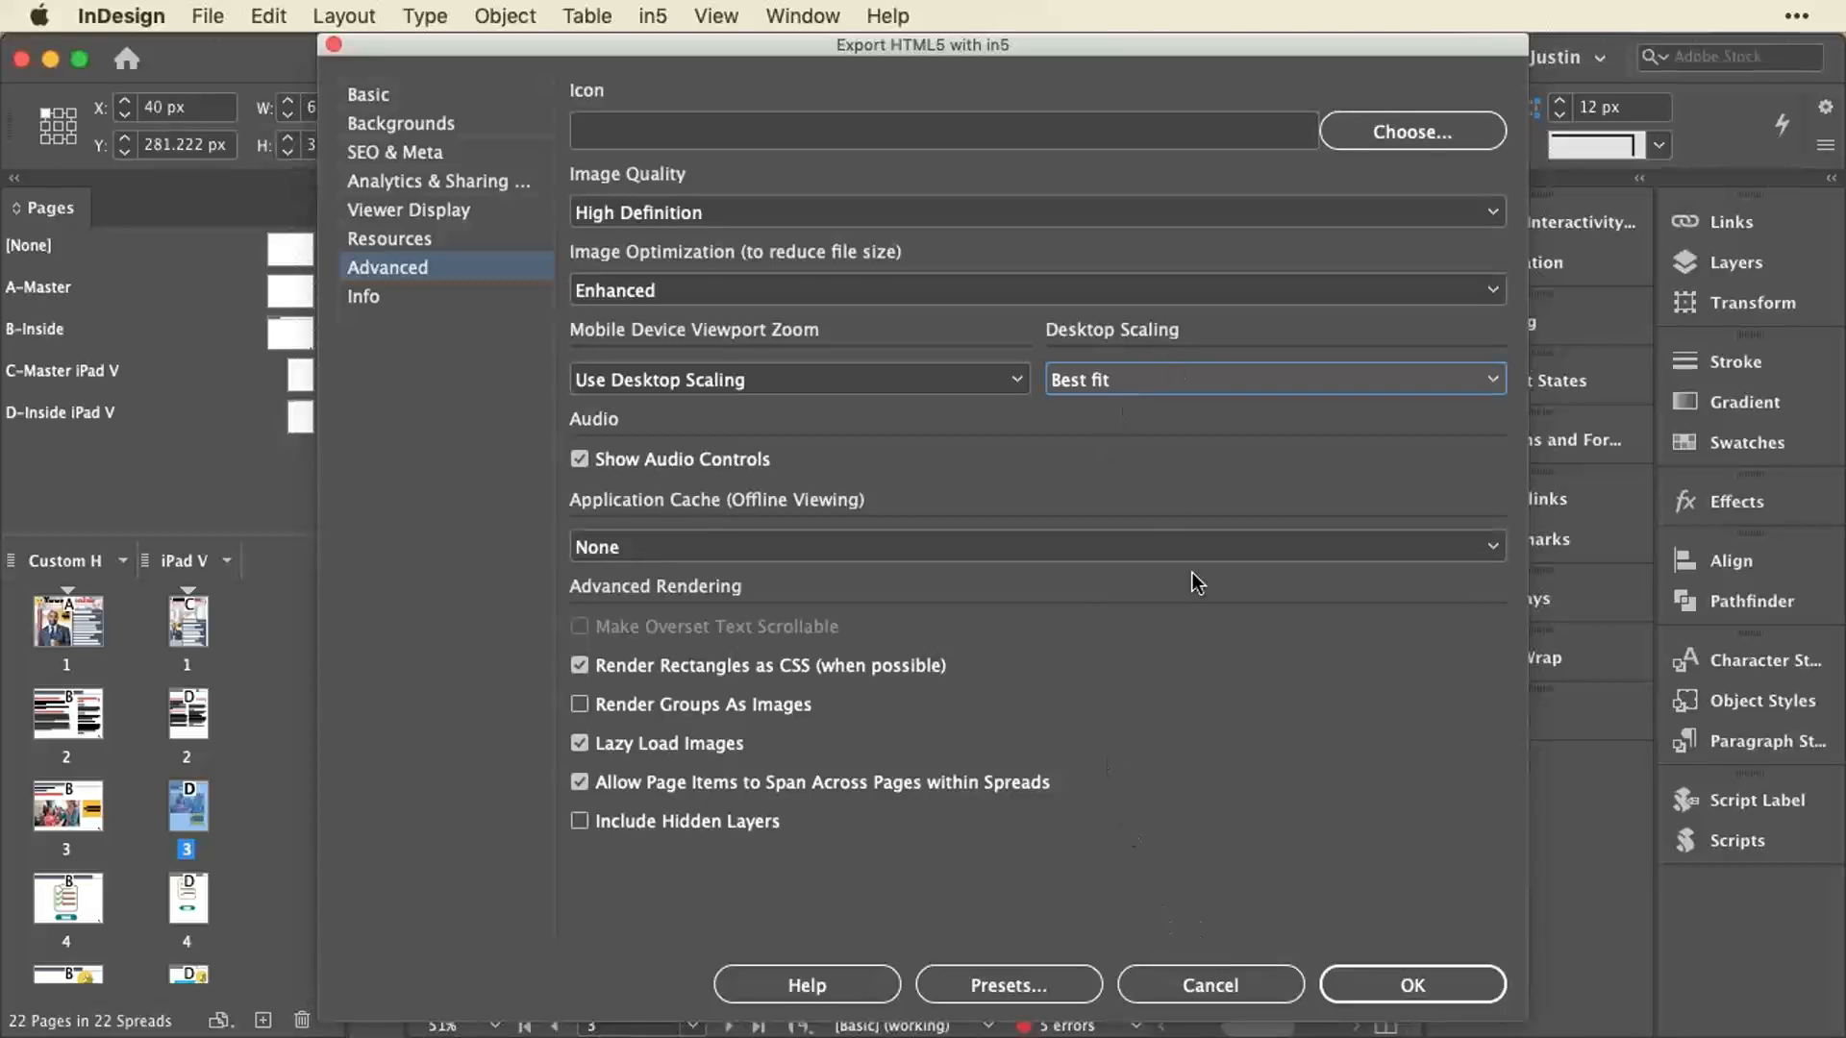
click(1261, 986)
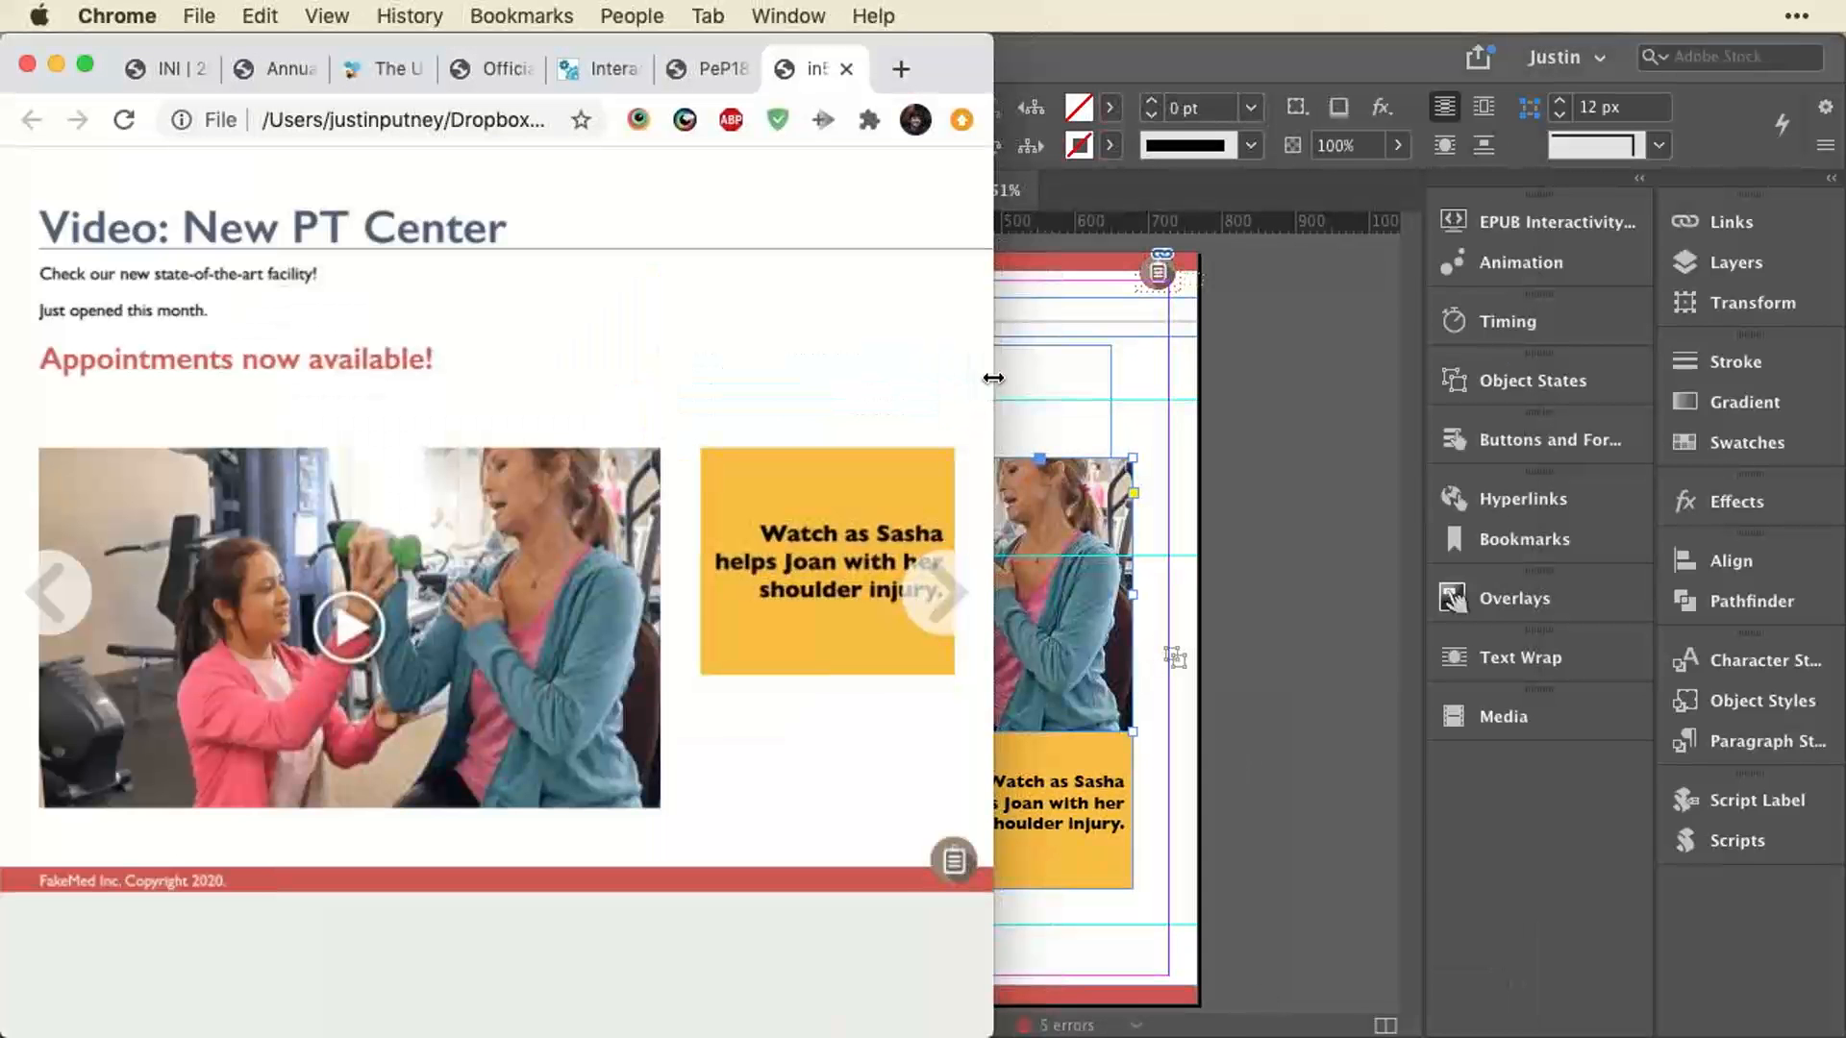
Narrow the Chrome window until the brochure's video page switches to its vertical iPad layout, and return to InDesign.
drag(993, 378, 711, 505)
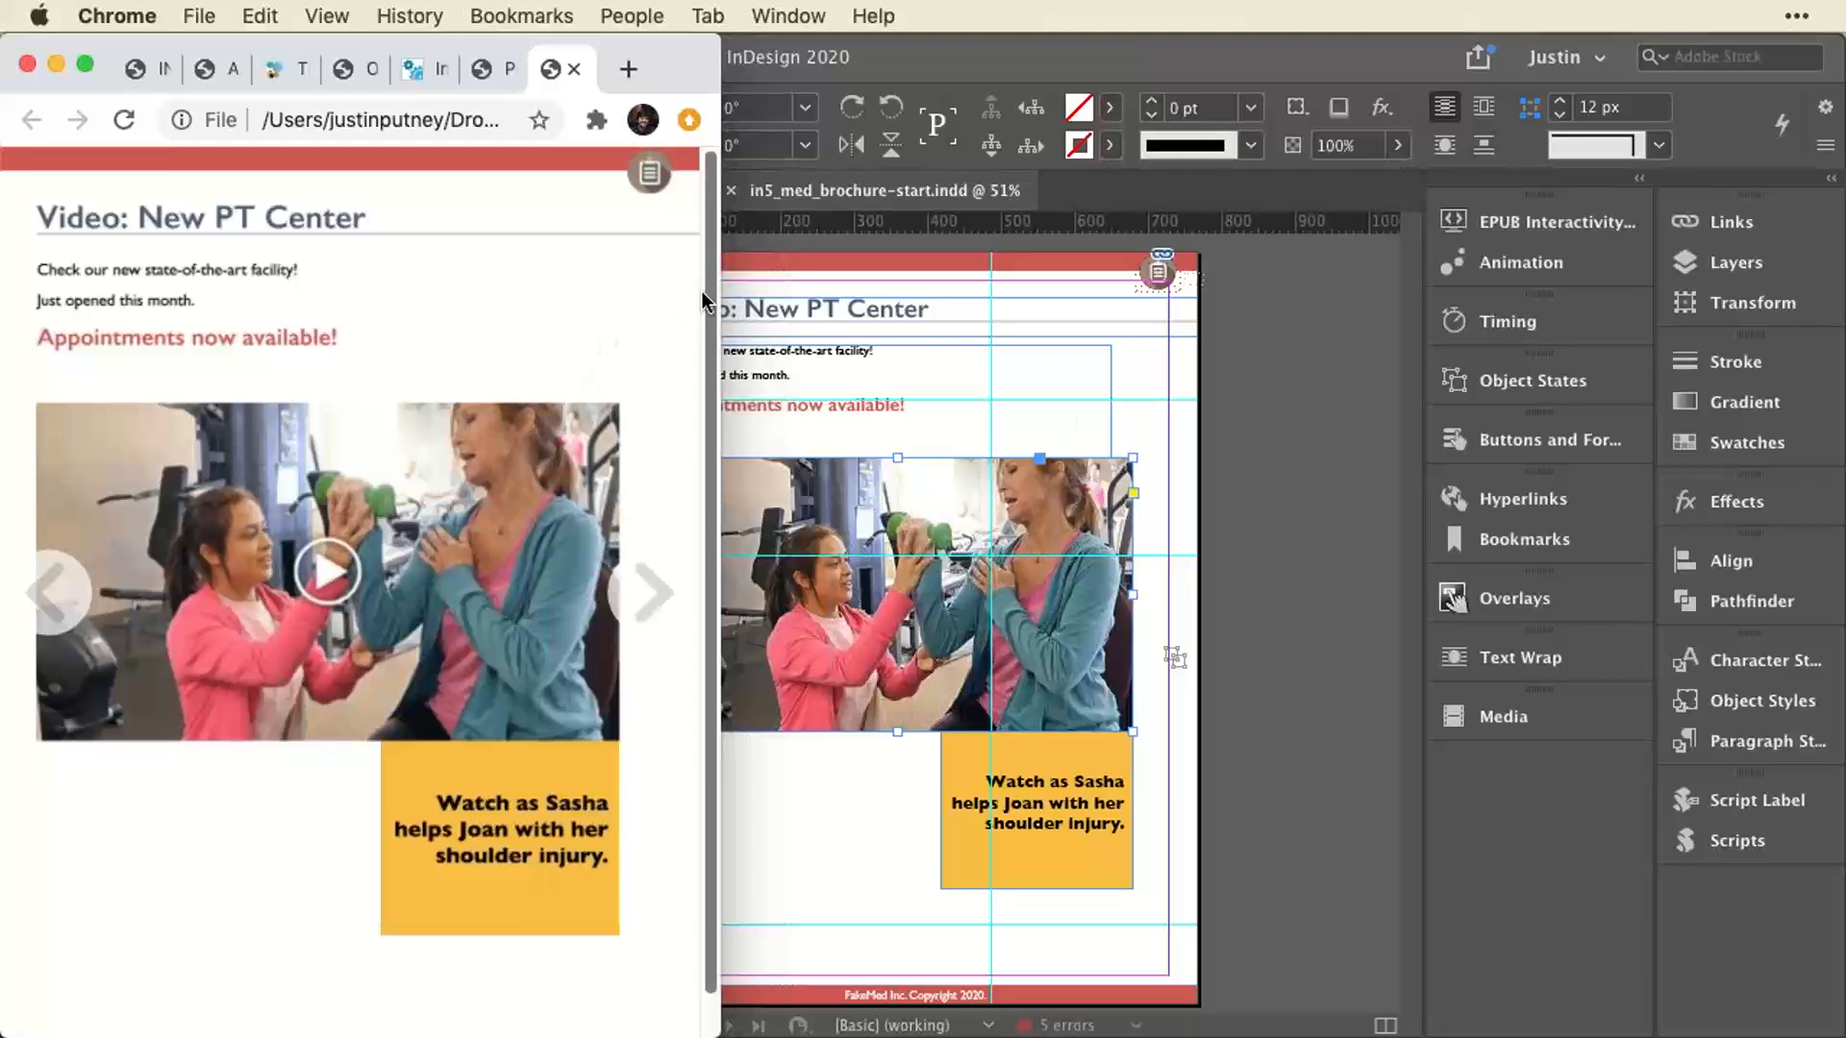
drag(720, 291, 638, 458)
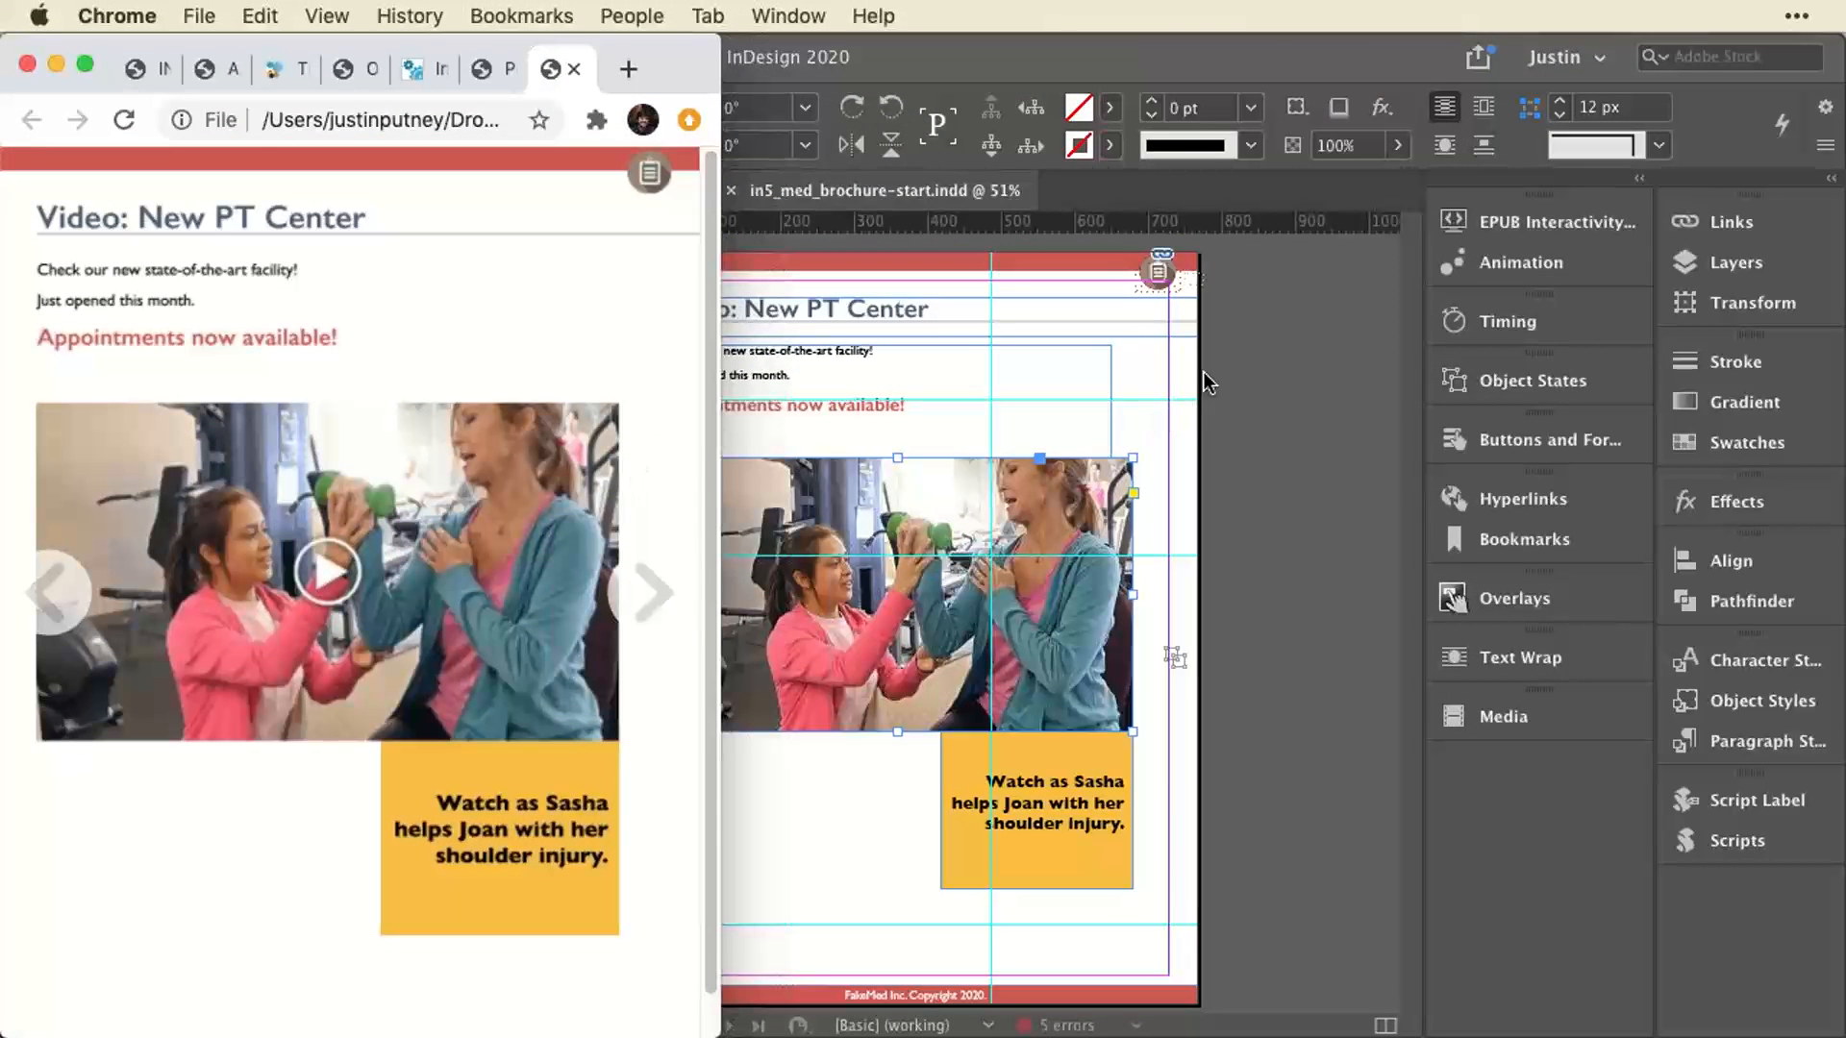
click(1232, 320)
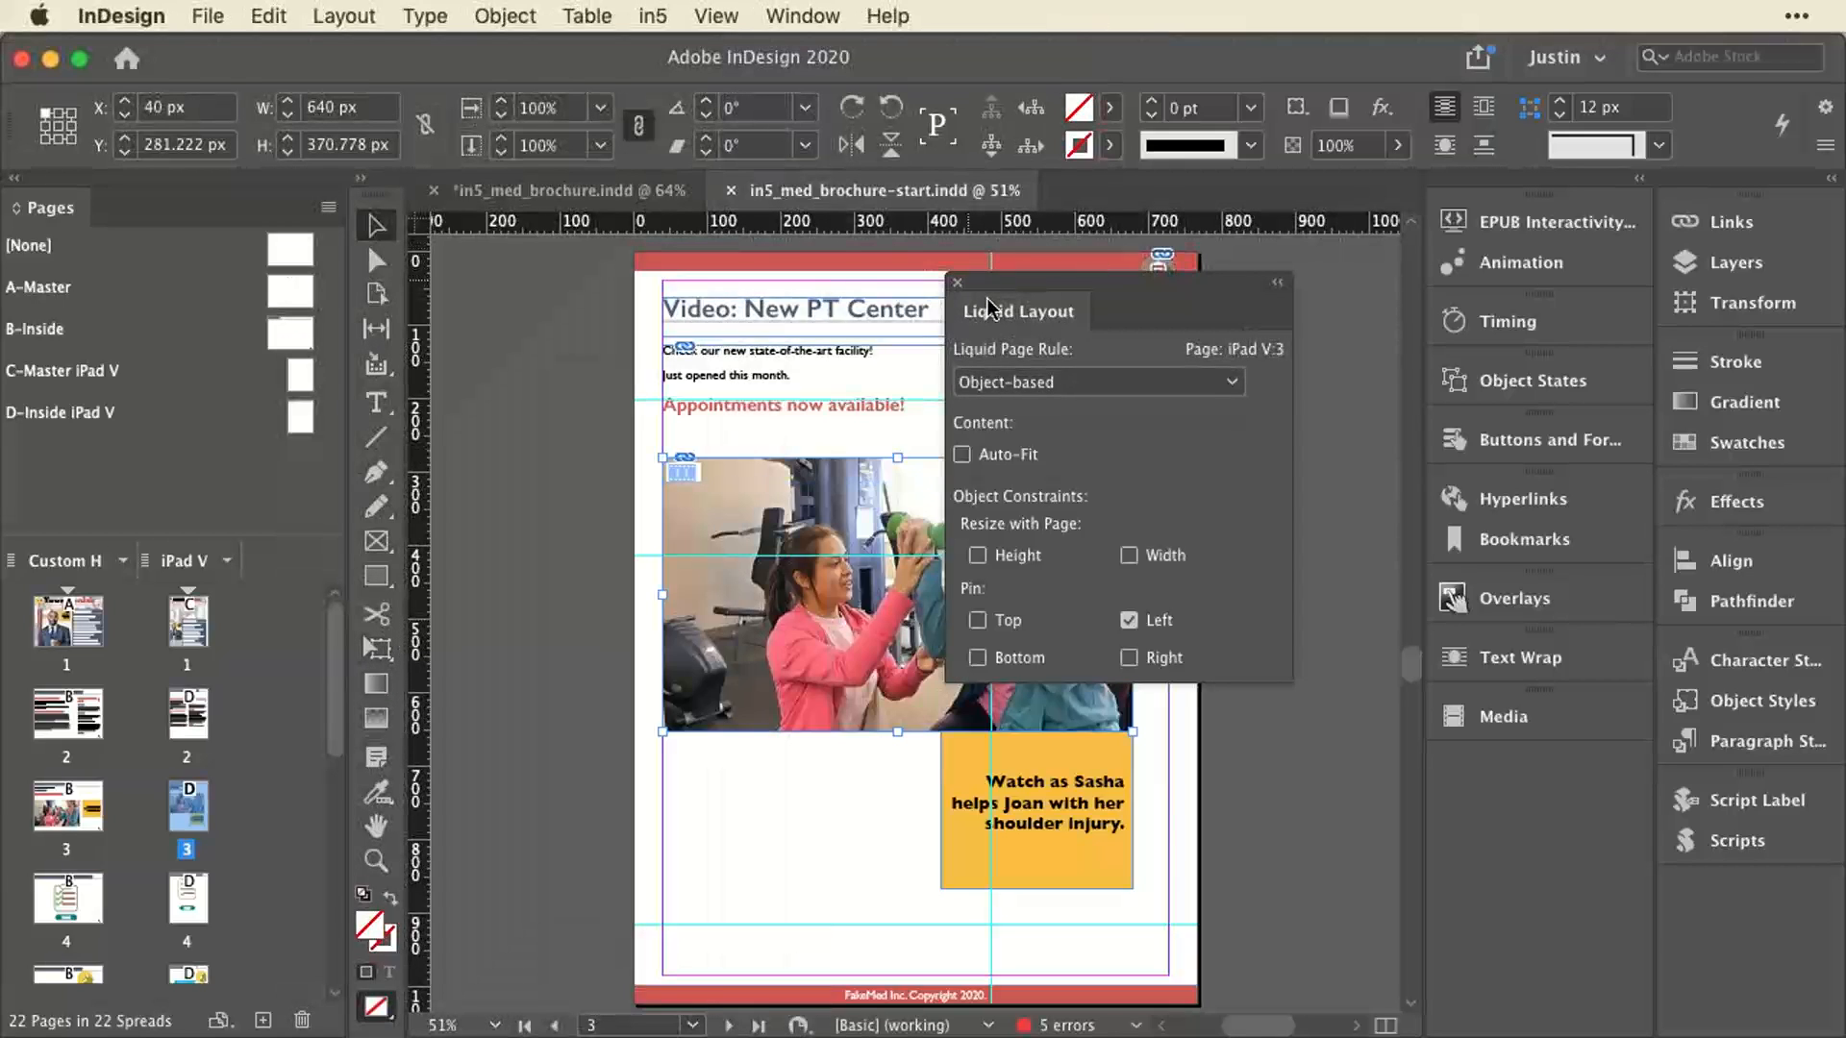
Dock the Liquid Layout settings below Media and open the in5 Menu Builder wizard.
drag(1000, 310, 1489, 780)
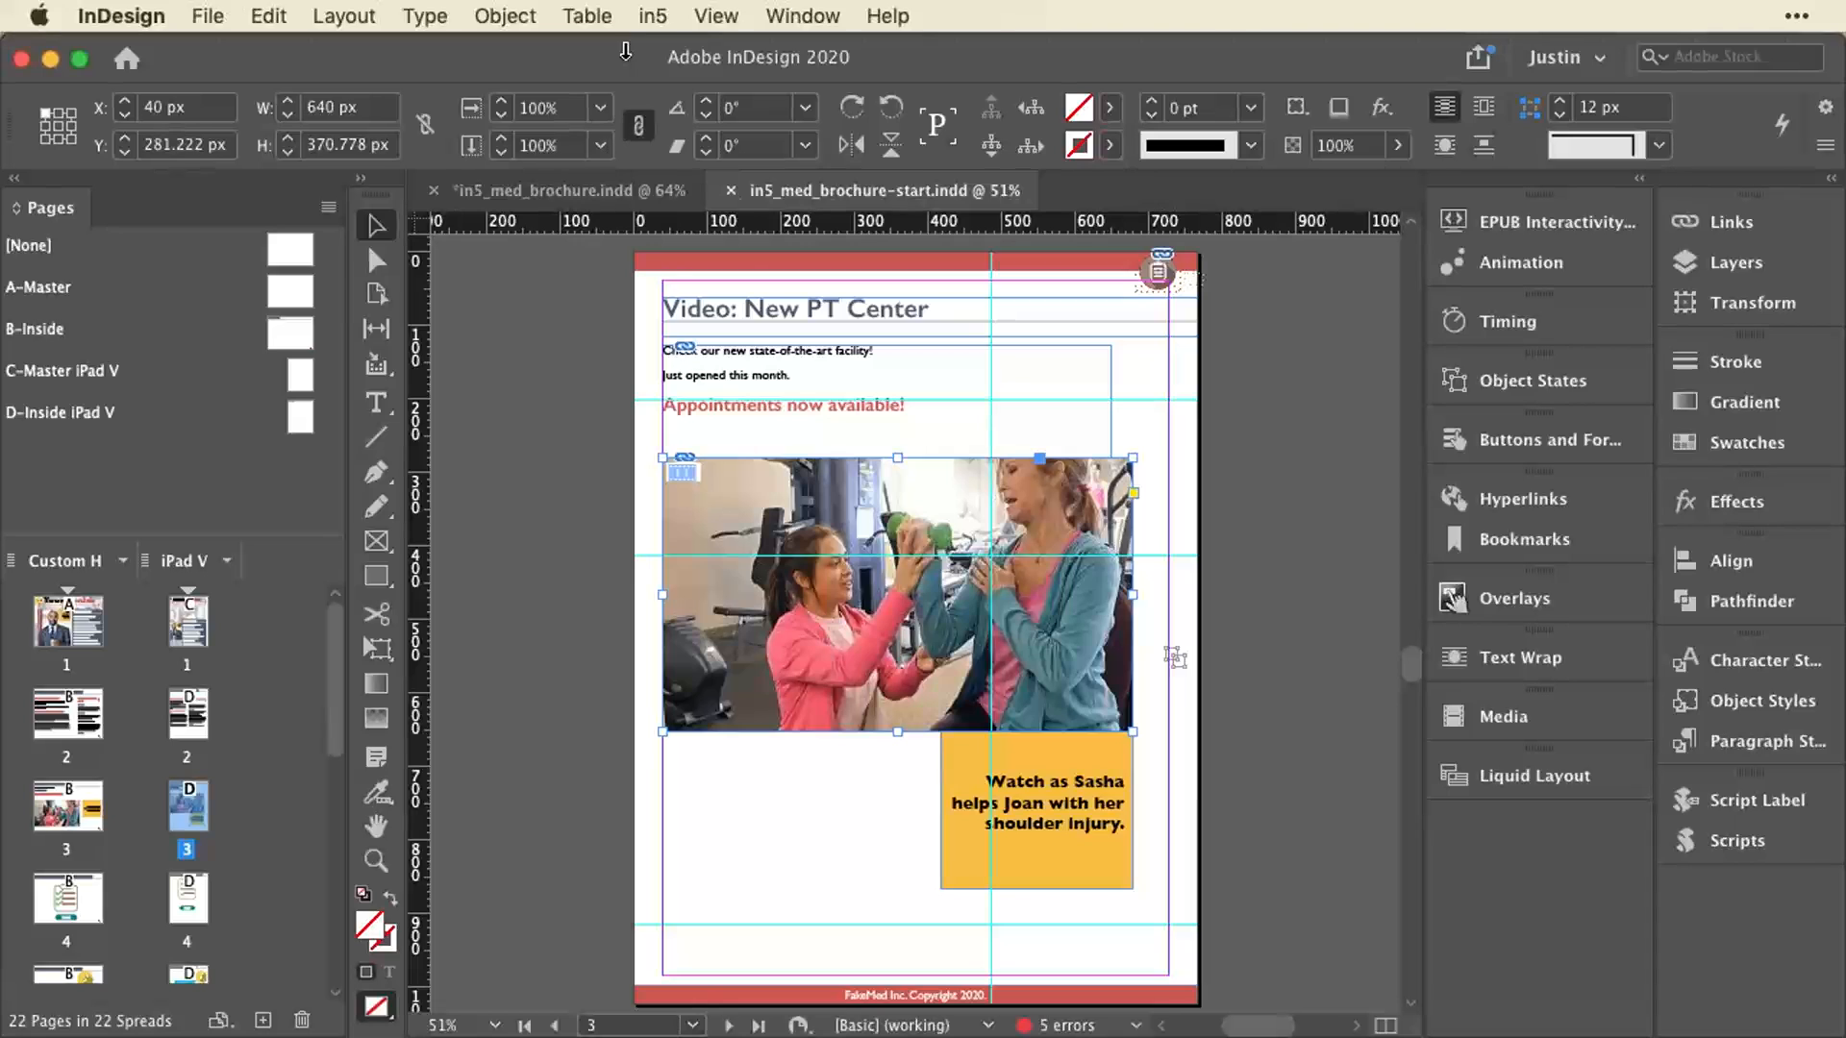
click(649, 13)
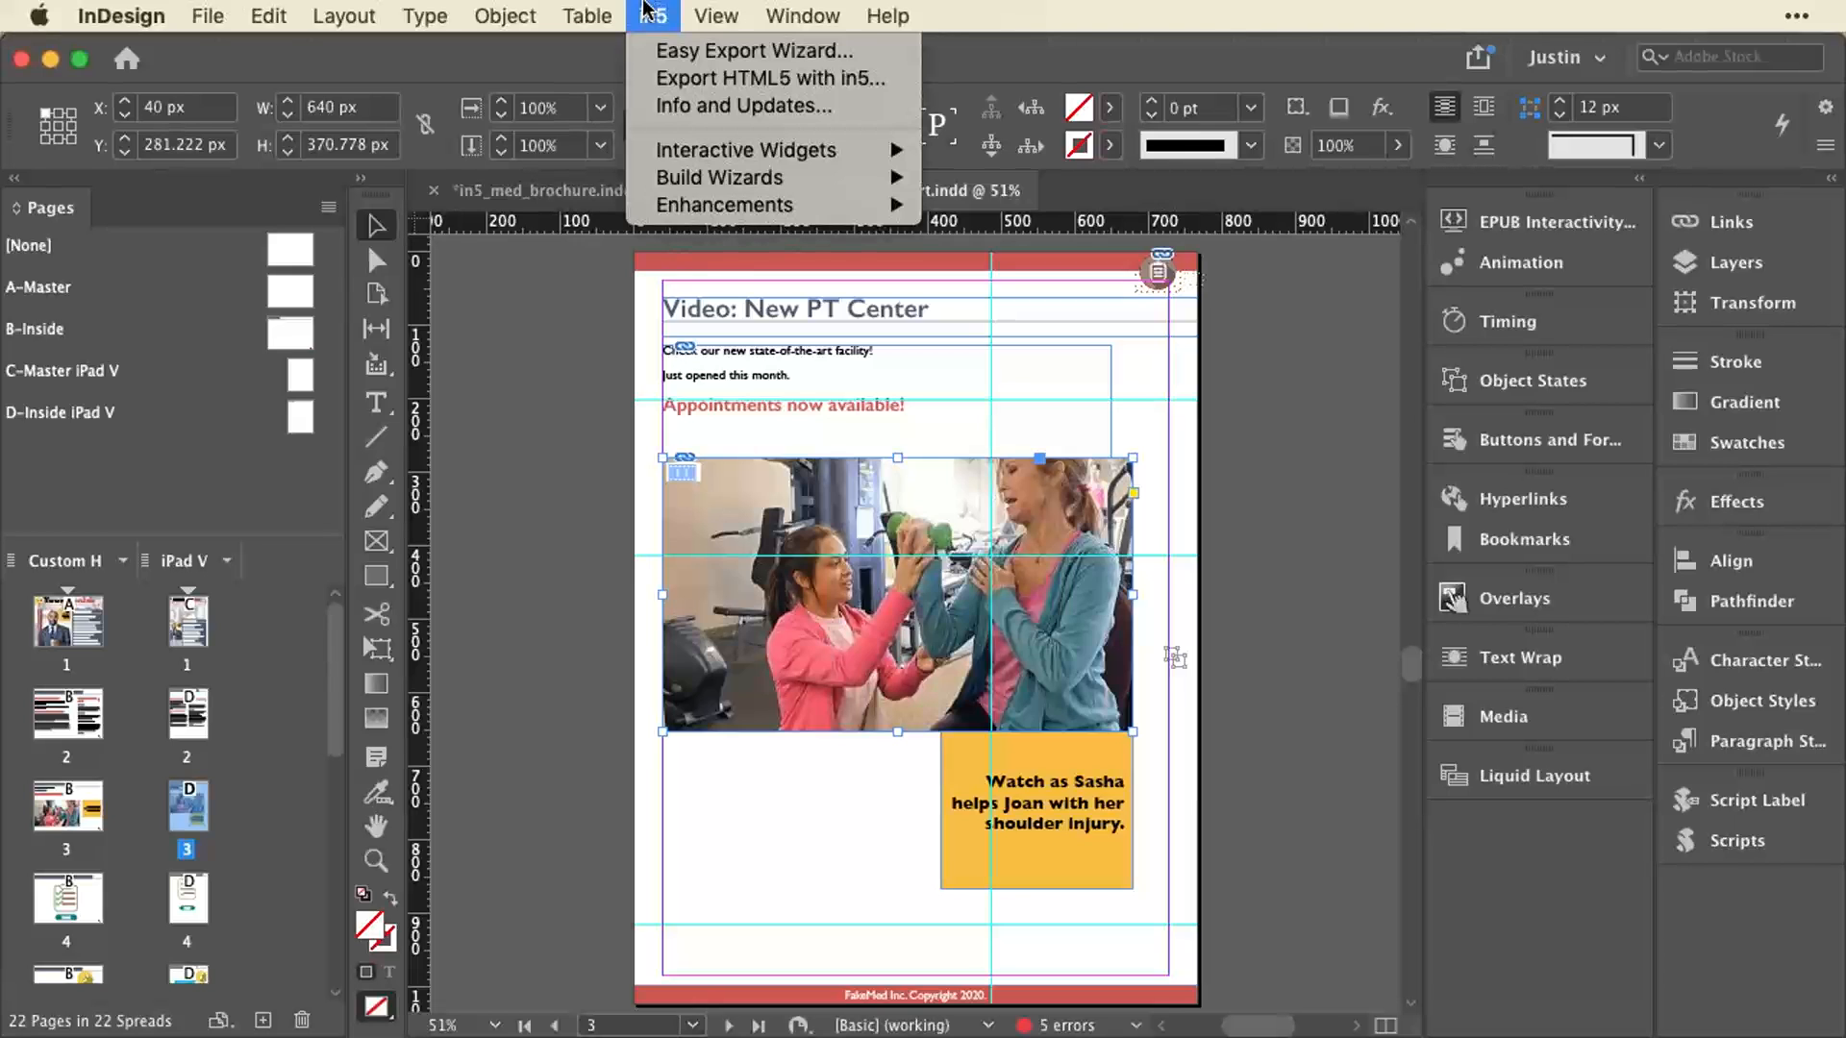
mouse_move(745, 181)
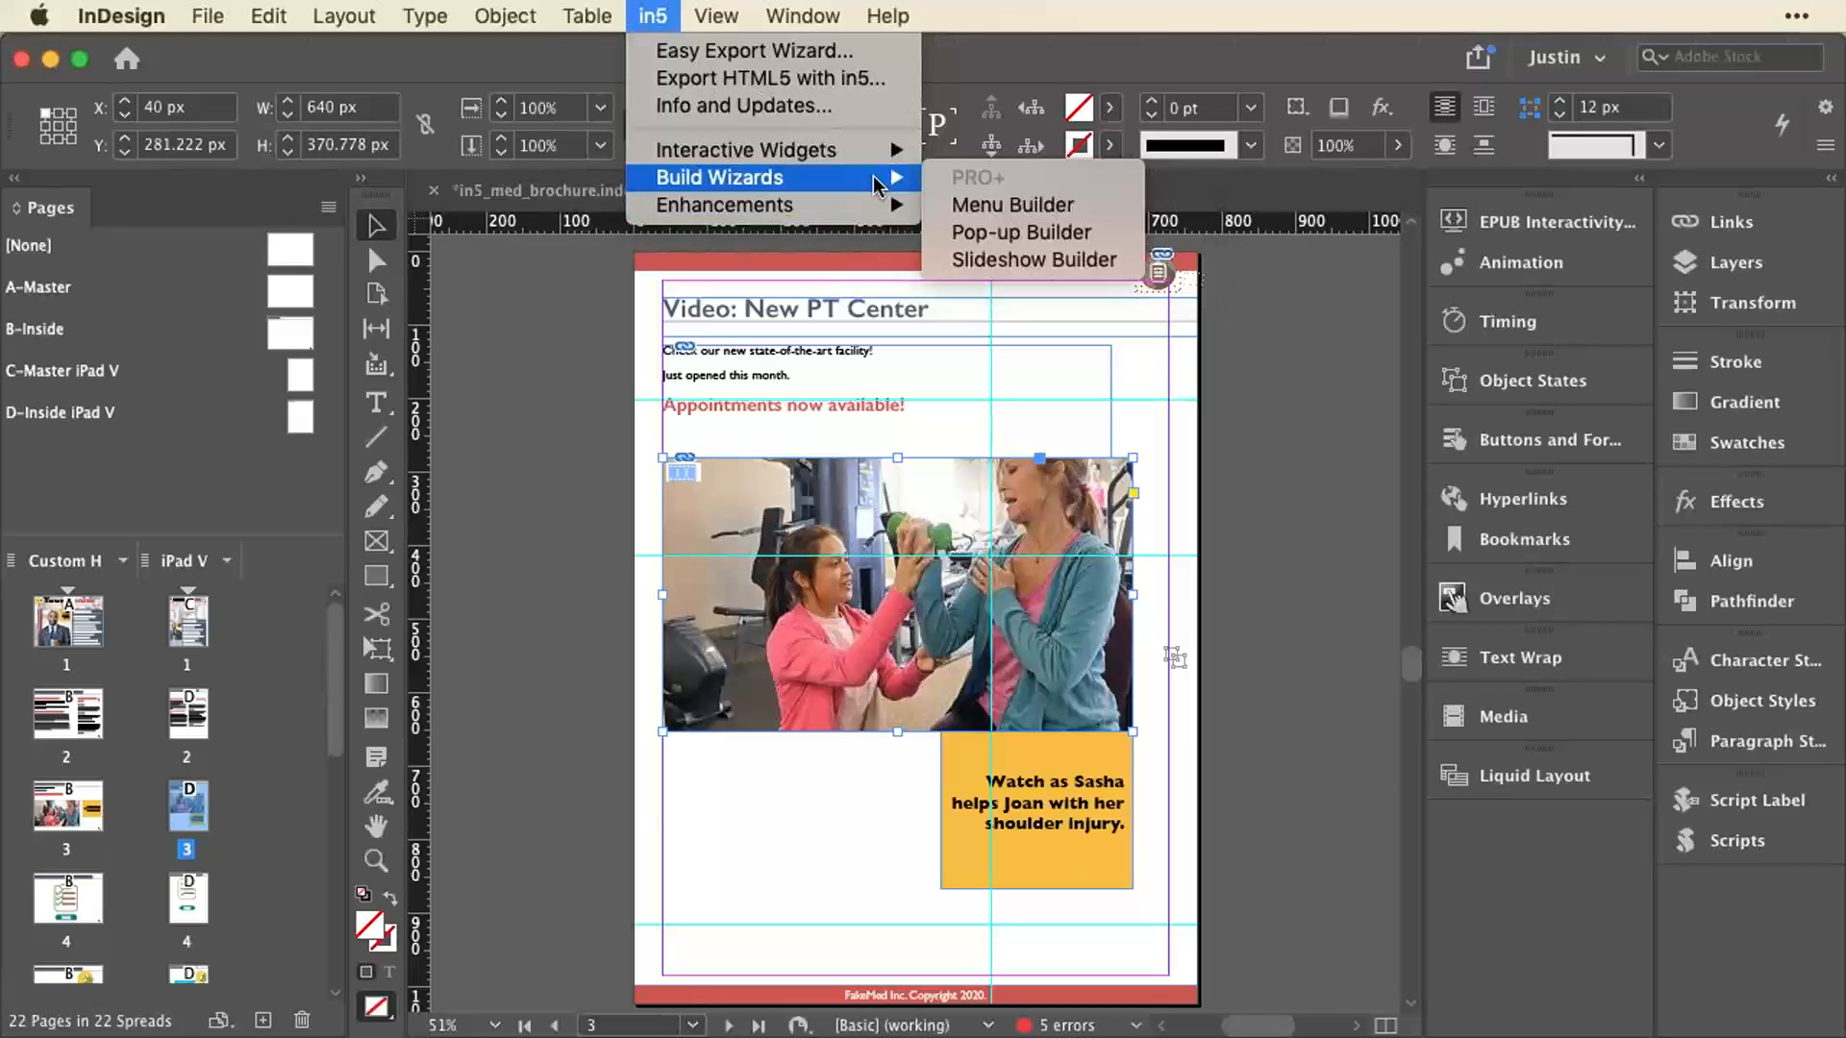
click(961, 205)
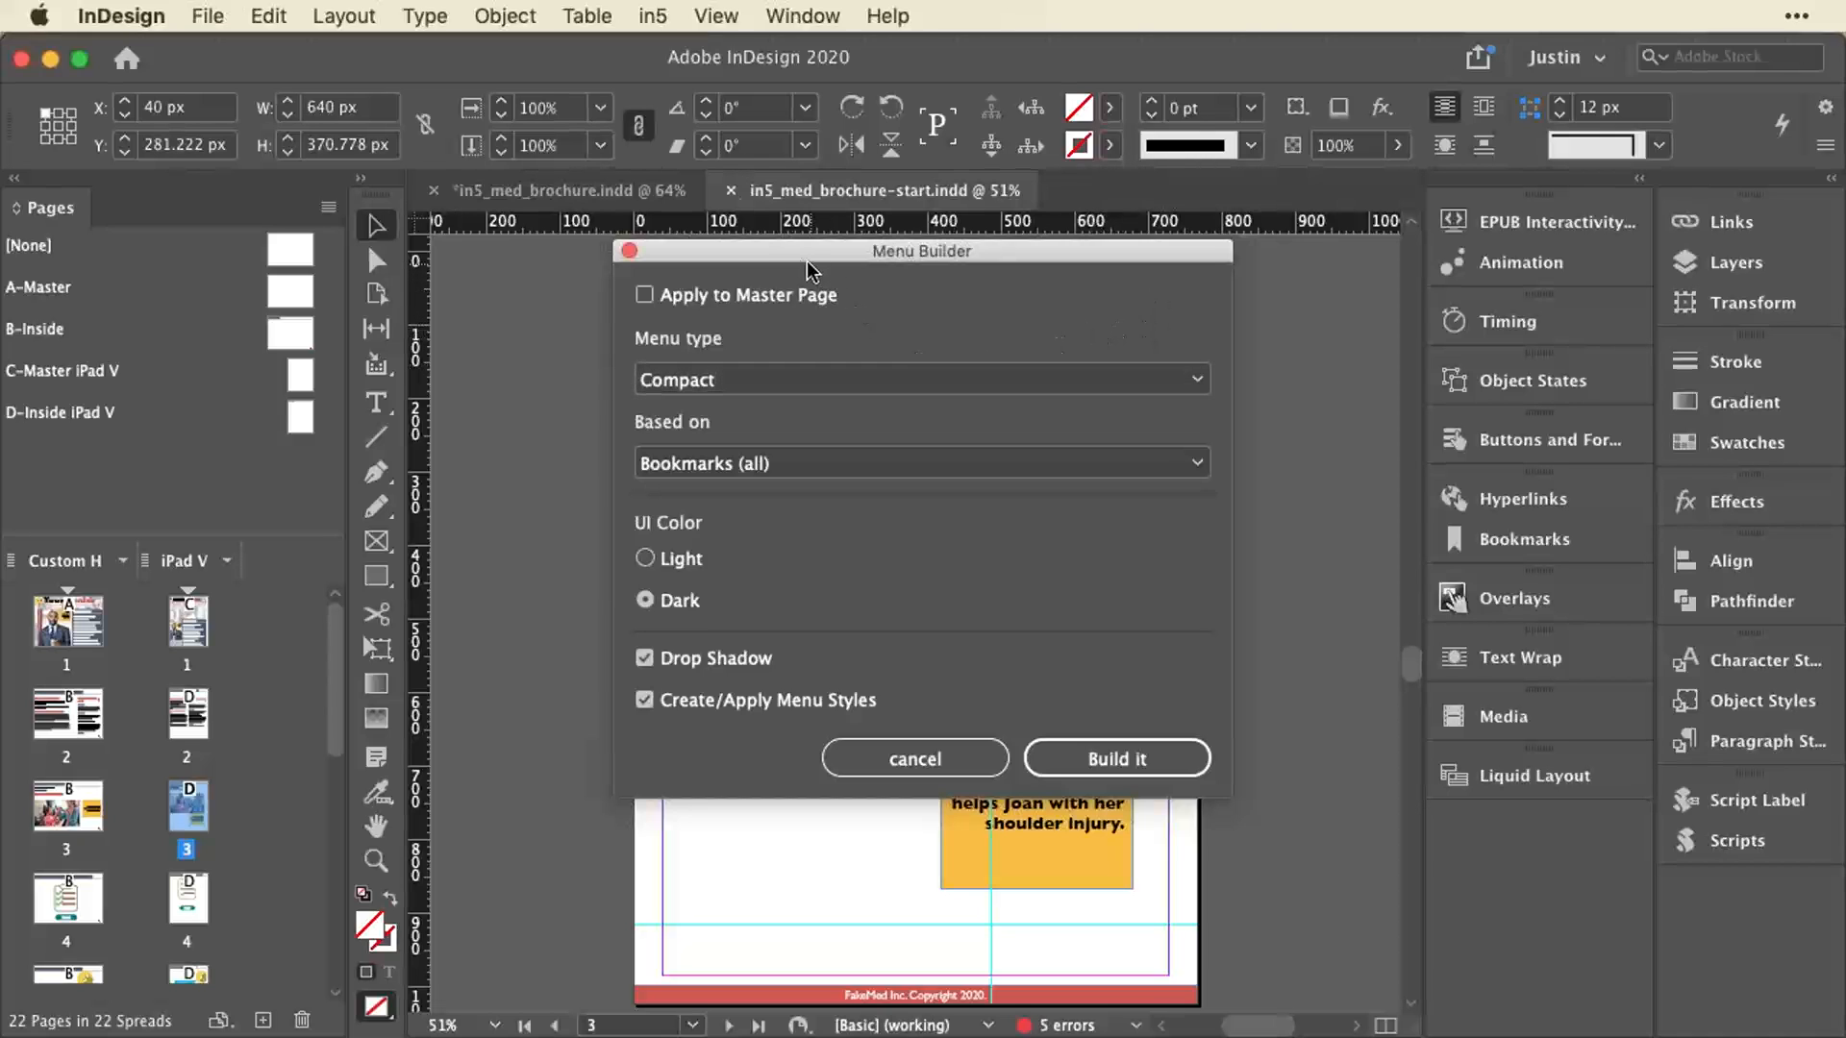
drag(808, 262, 979, 263)
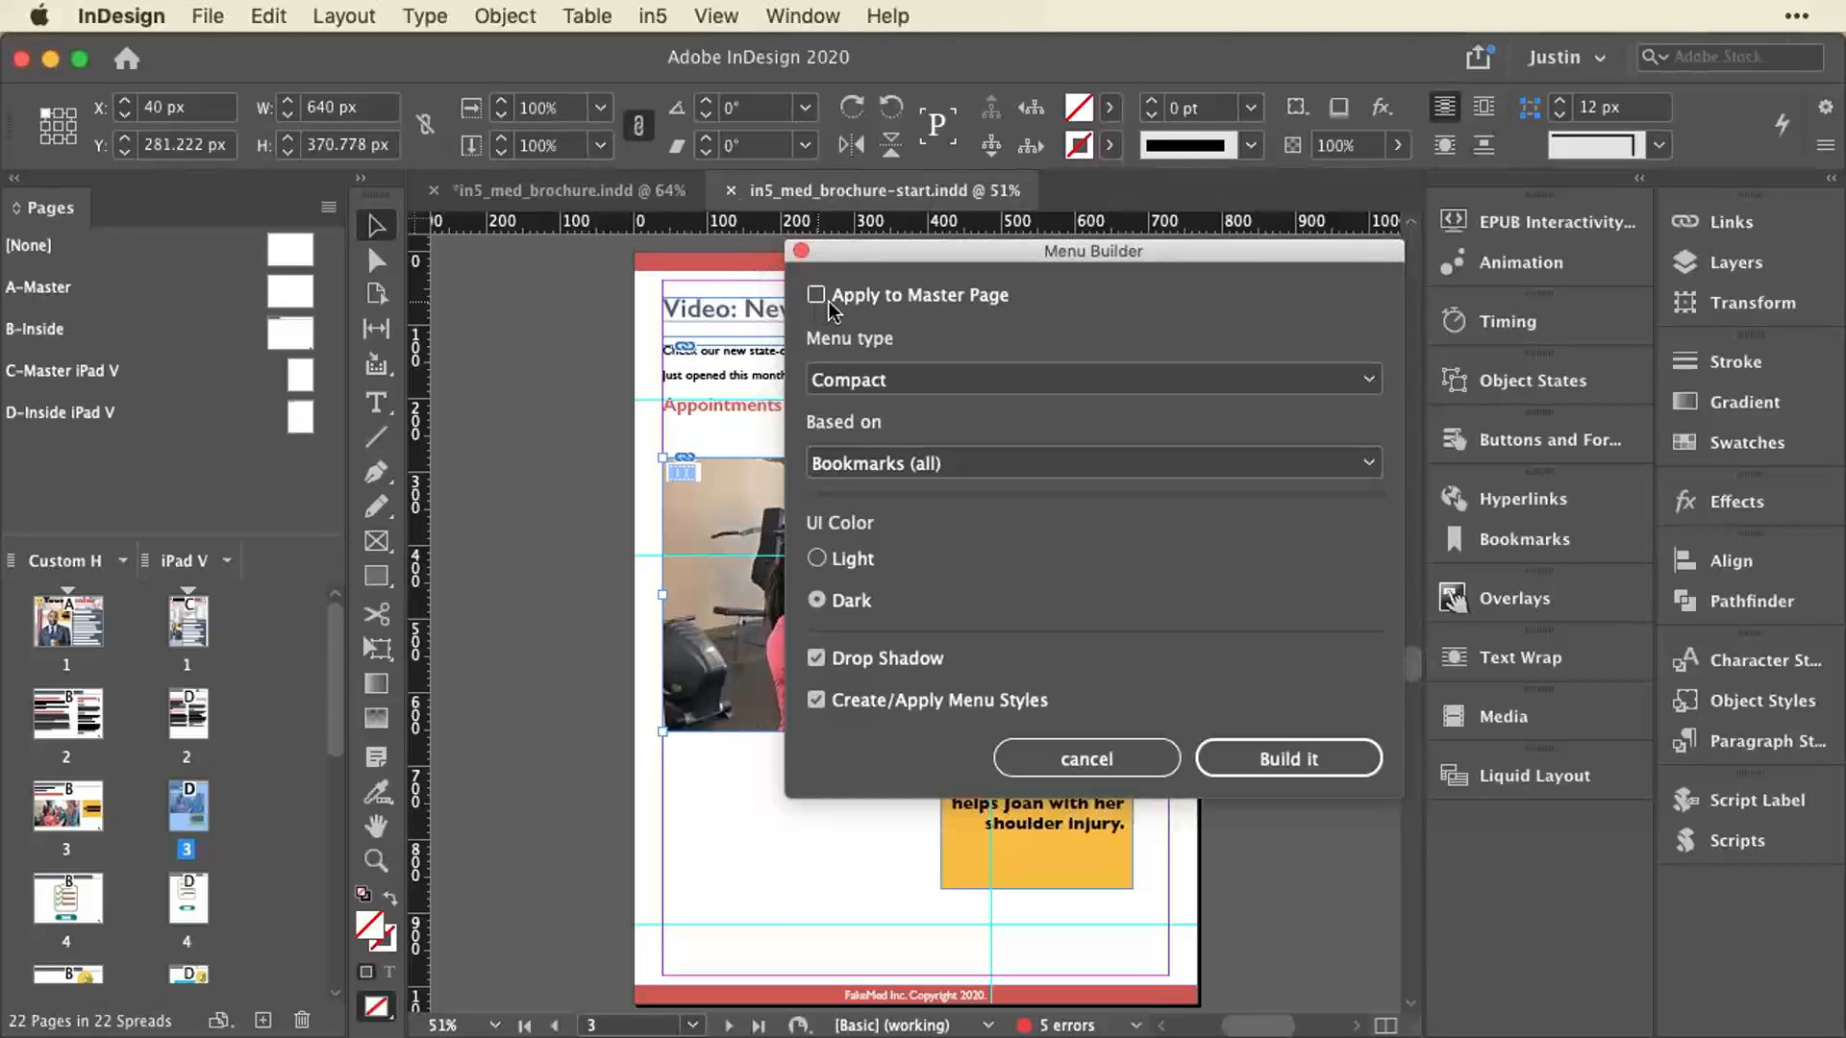
Examine the Menu type and Based on choices in the Menu Builder, keeping Compact and Bookmarks (all).
click(940, 380)
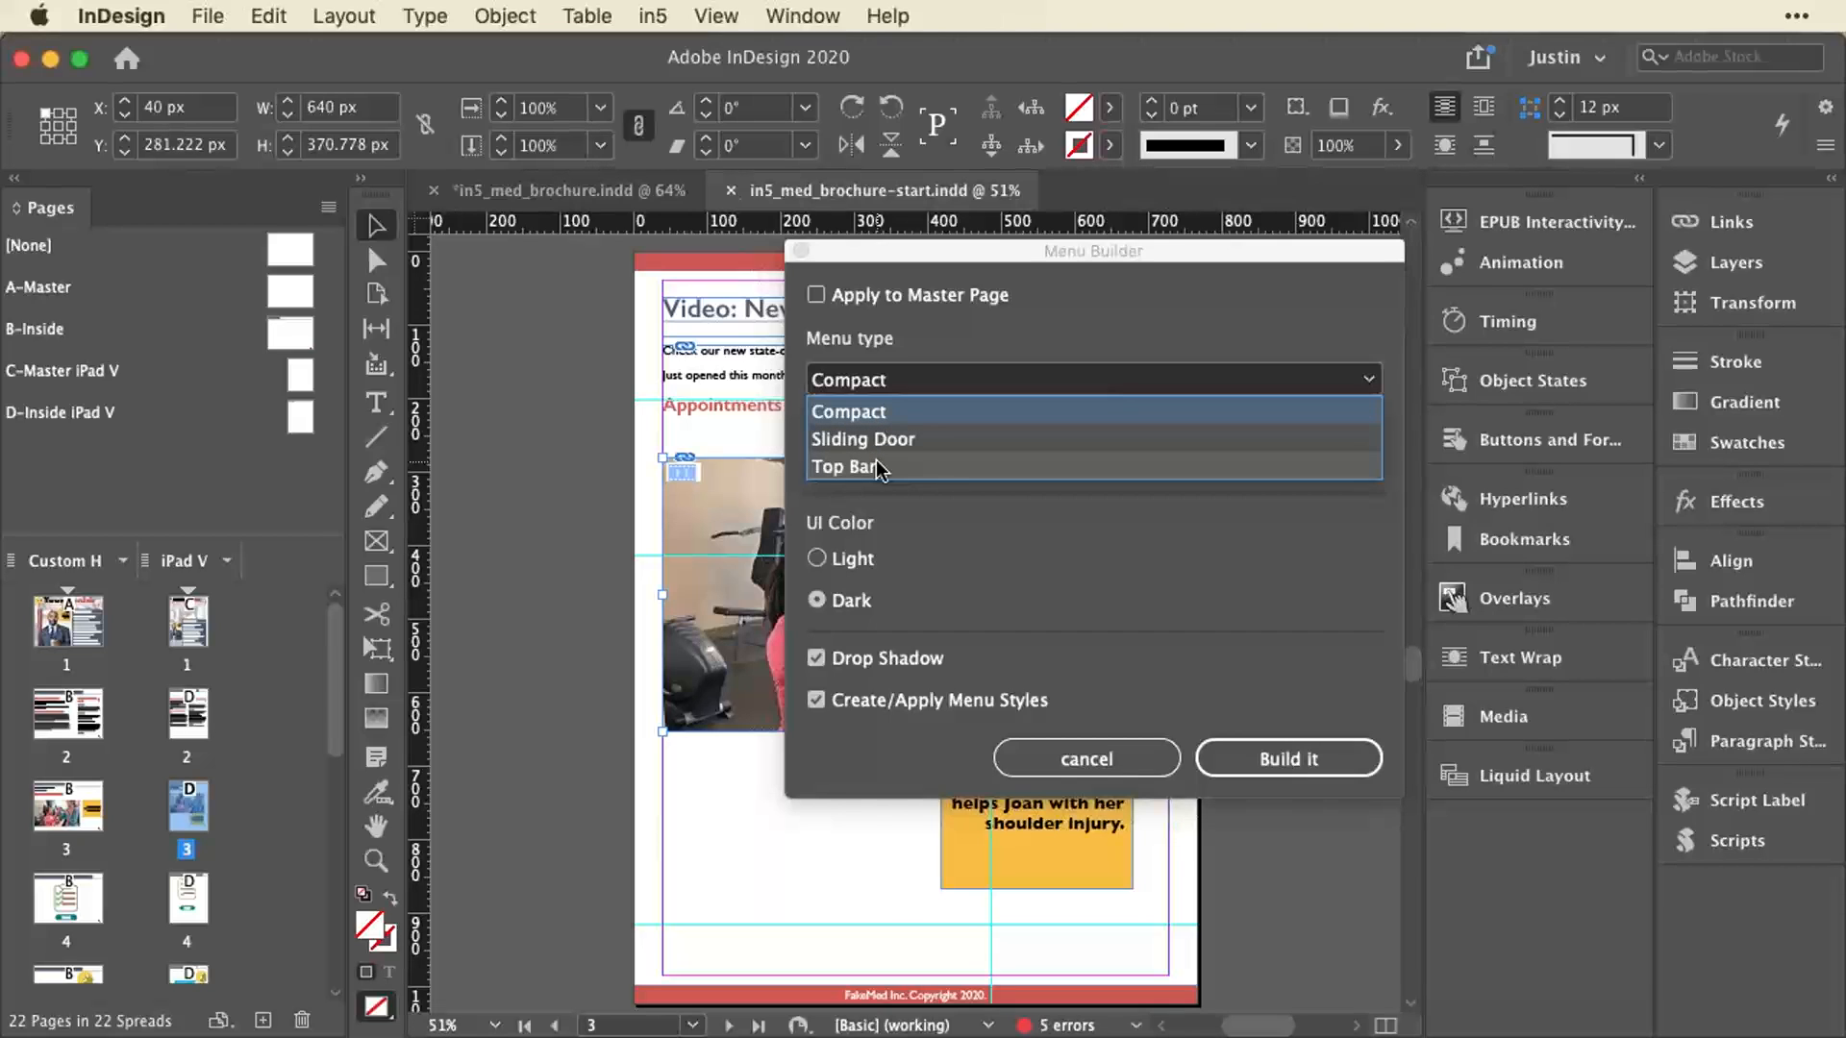
click(960, 344)
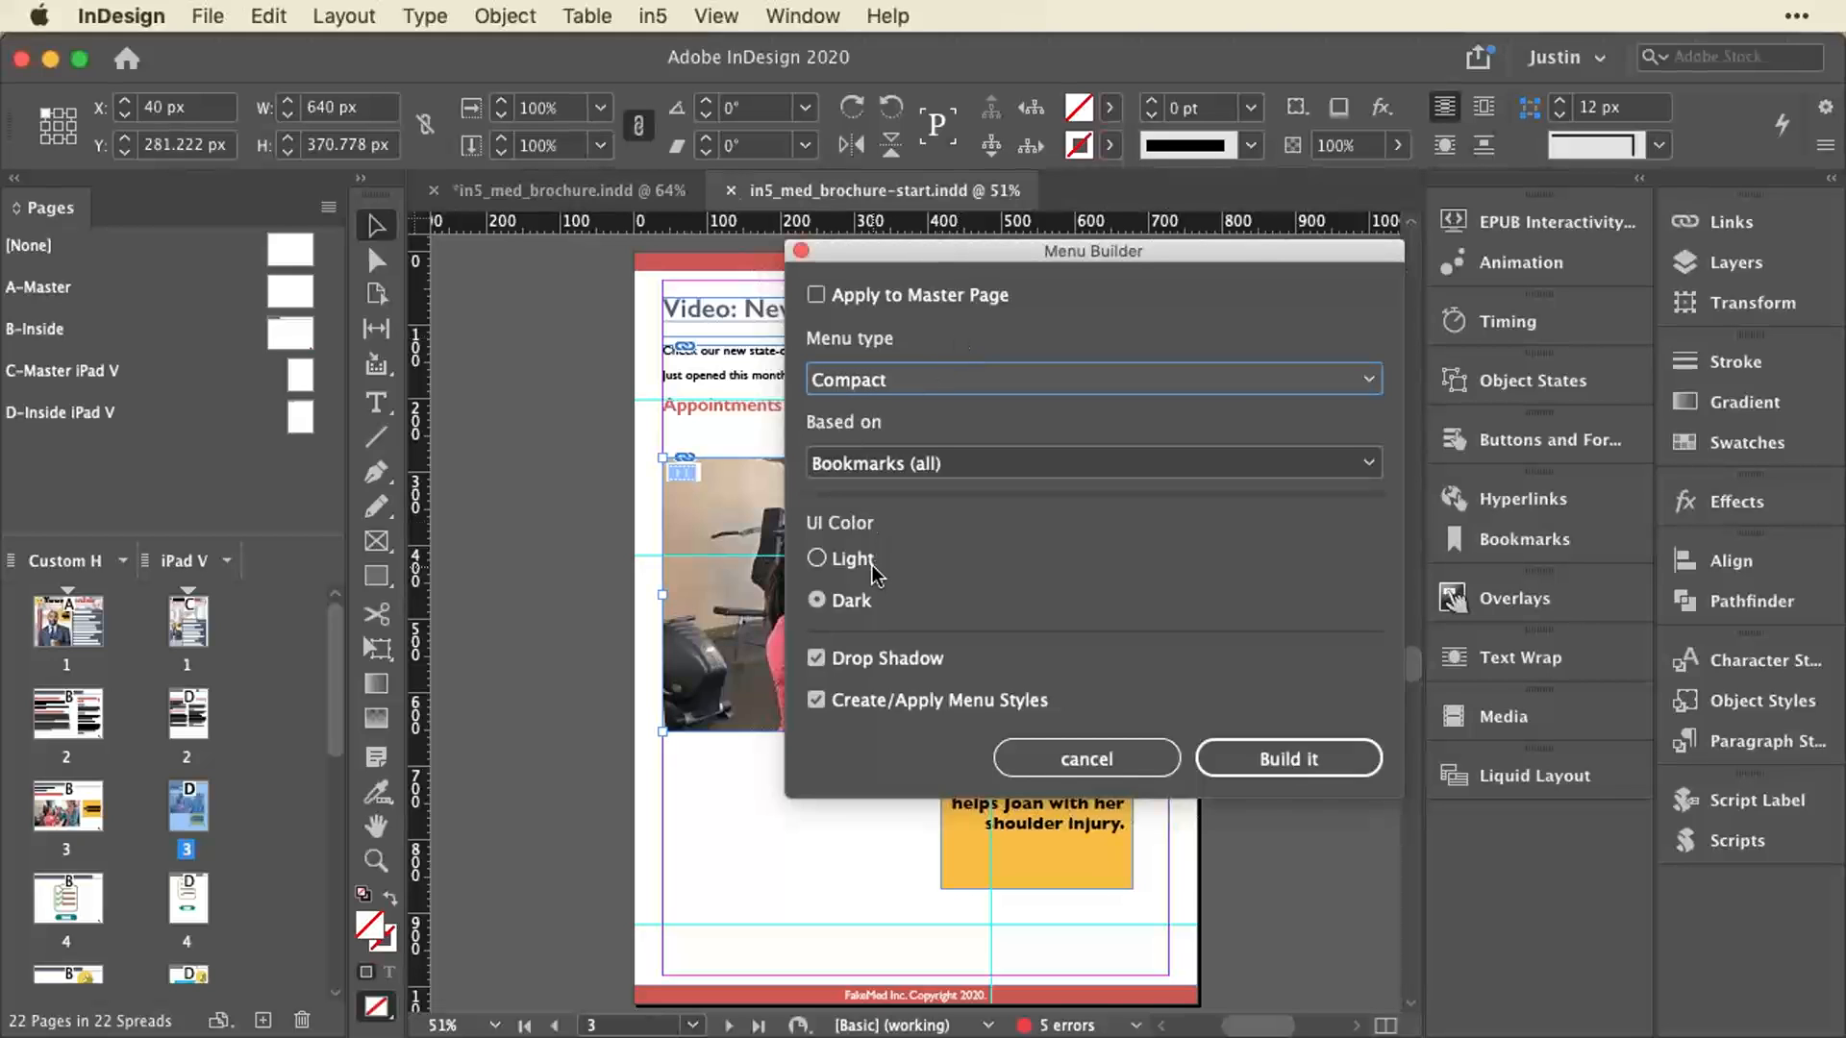
click(915, 464)
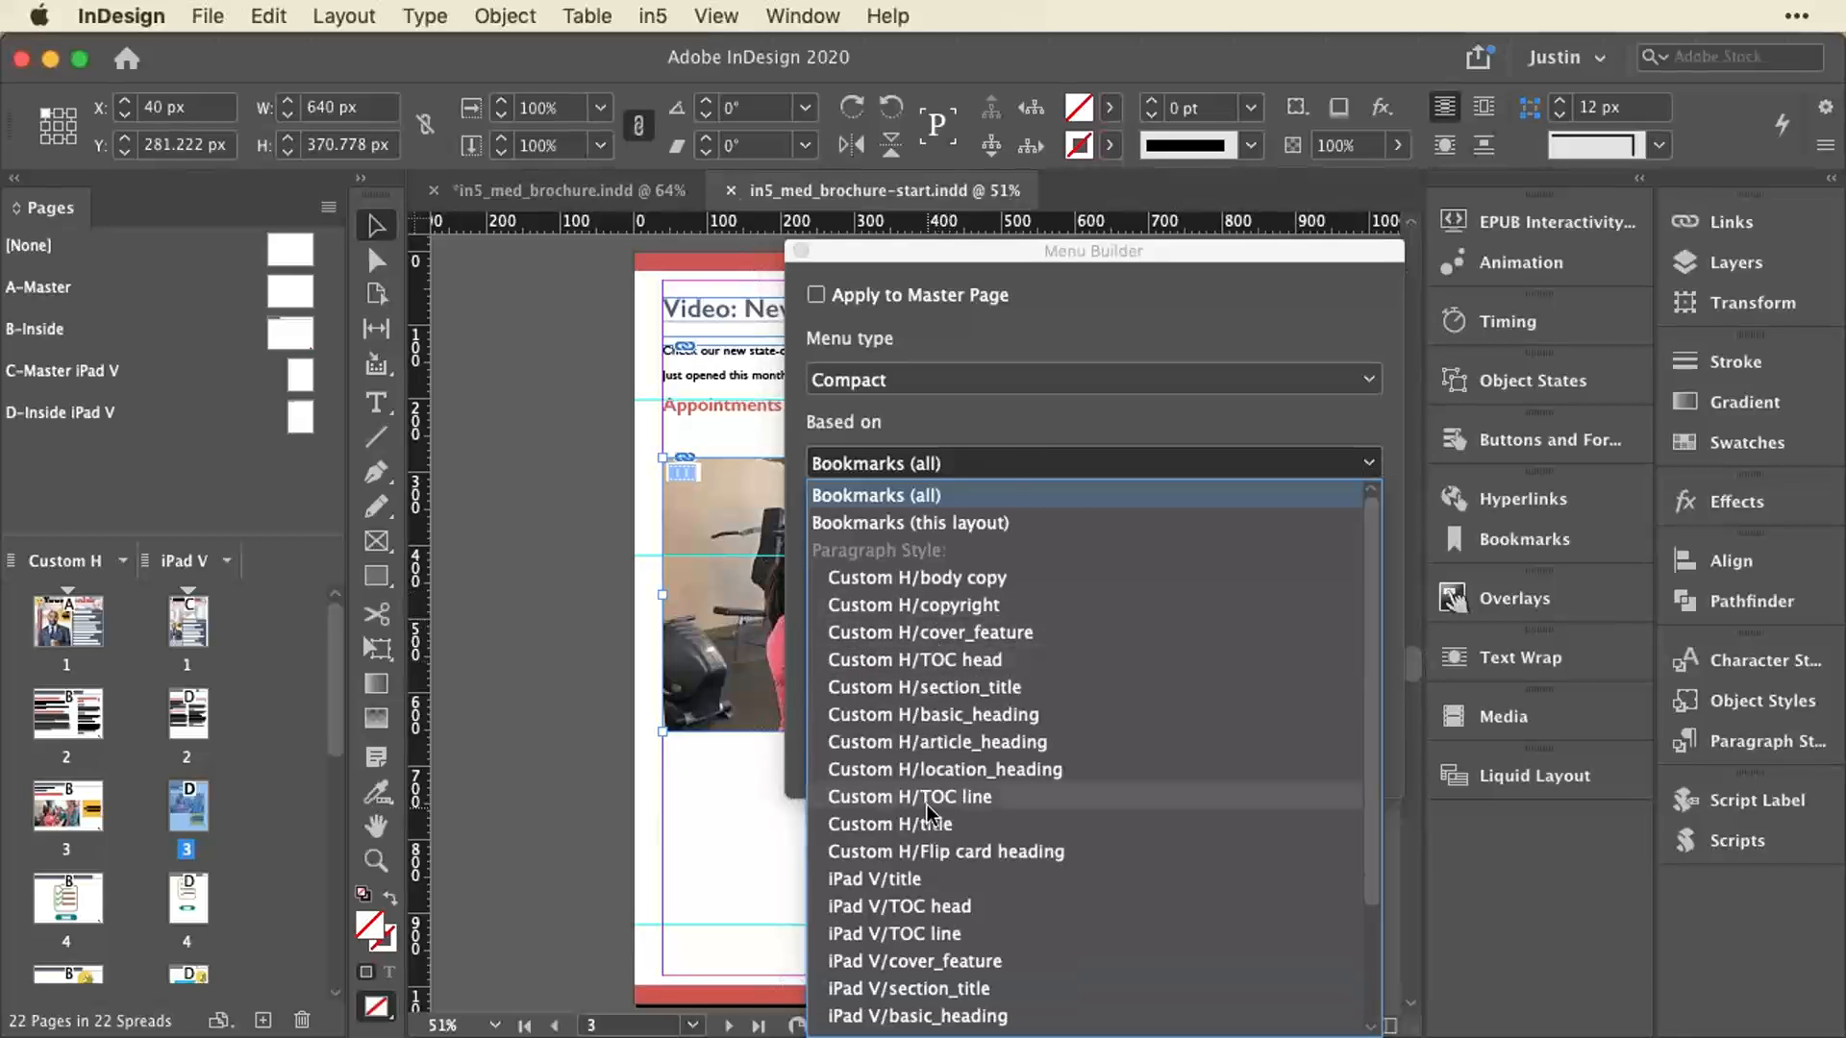
click(993, 413)
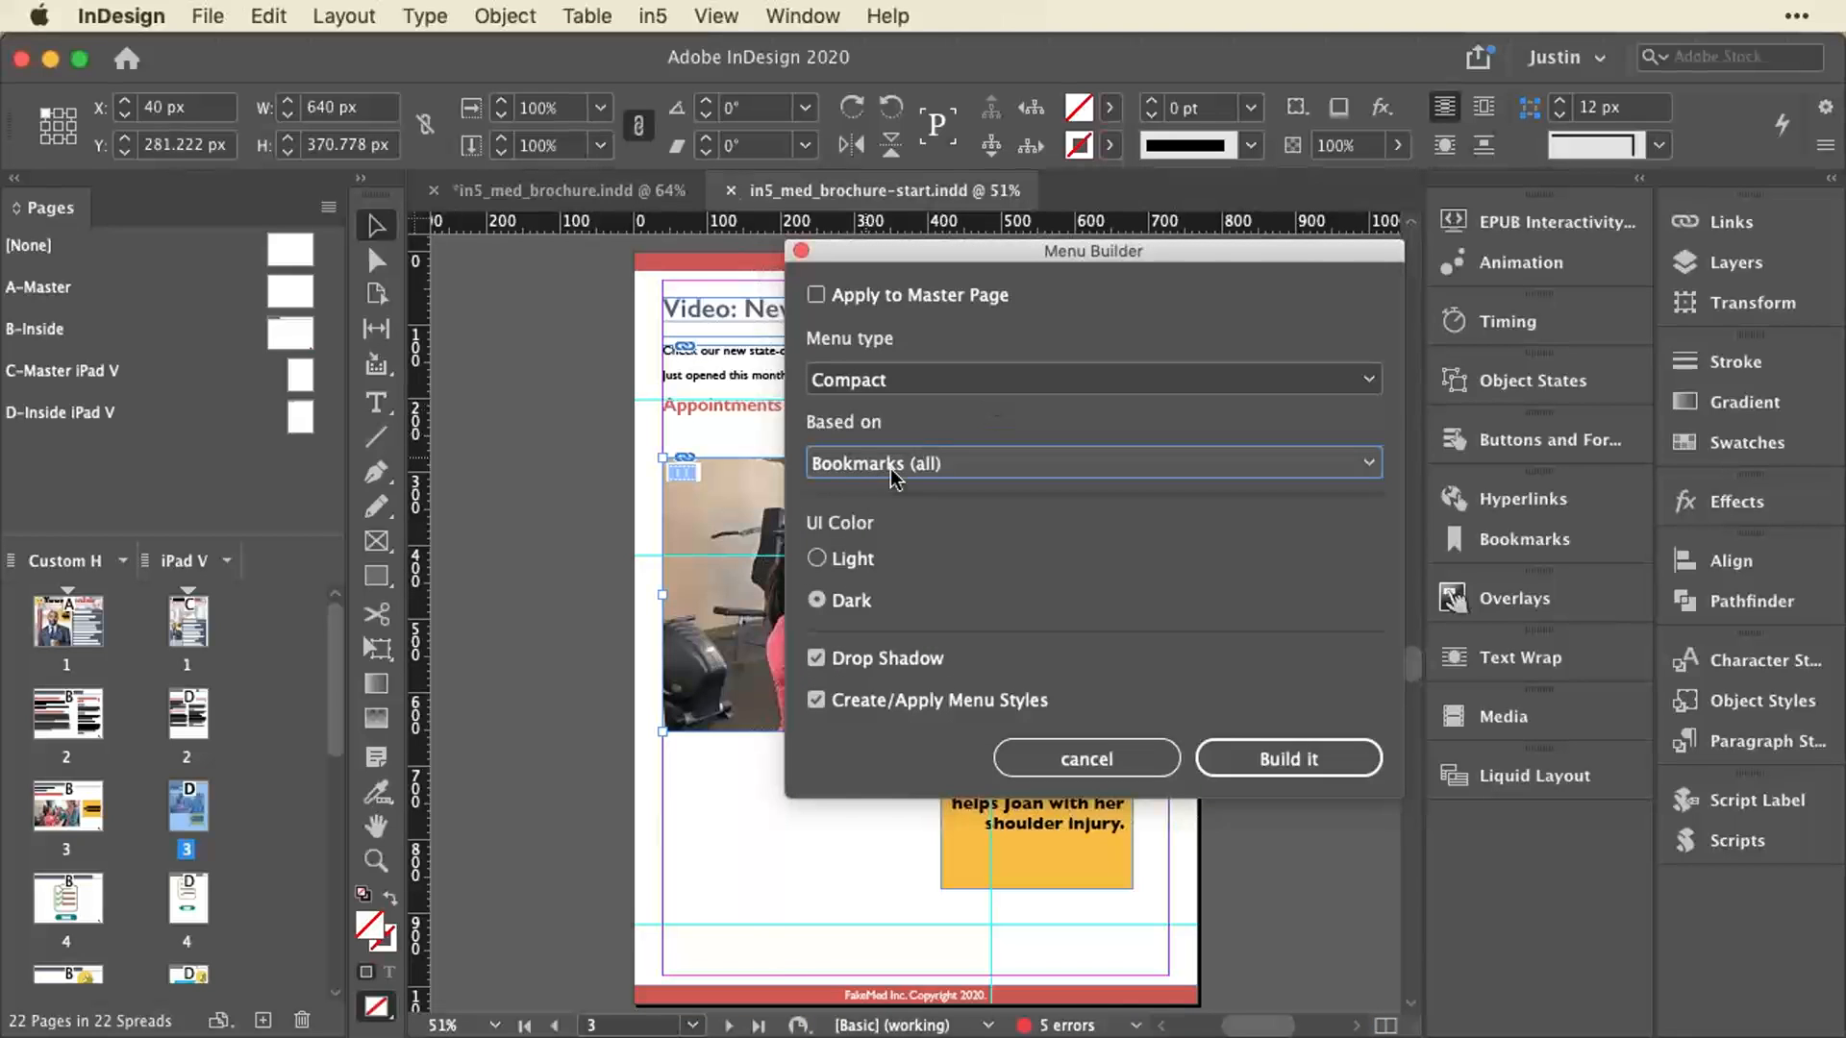
Check the document's bookmarks, then build the Compact menu based on Bookmarks (all) and close the completion message.
click(1523, 539)
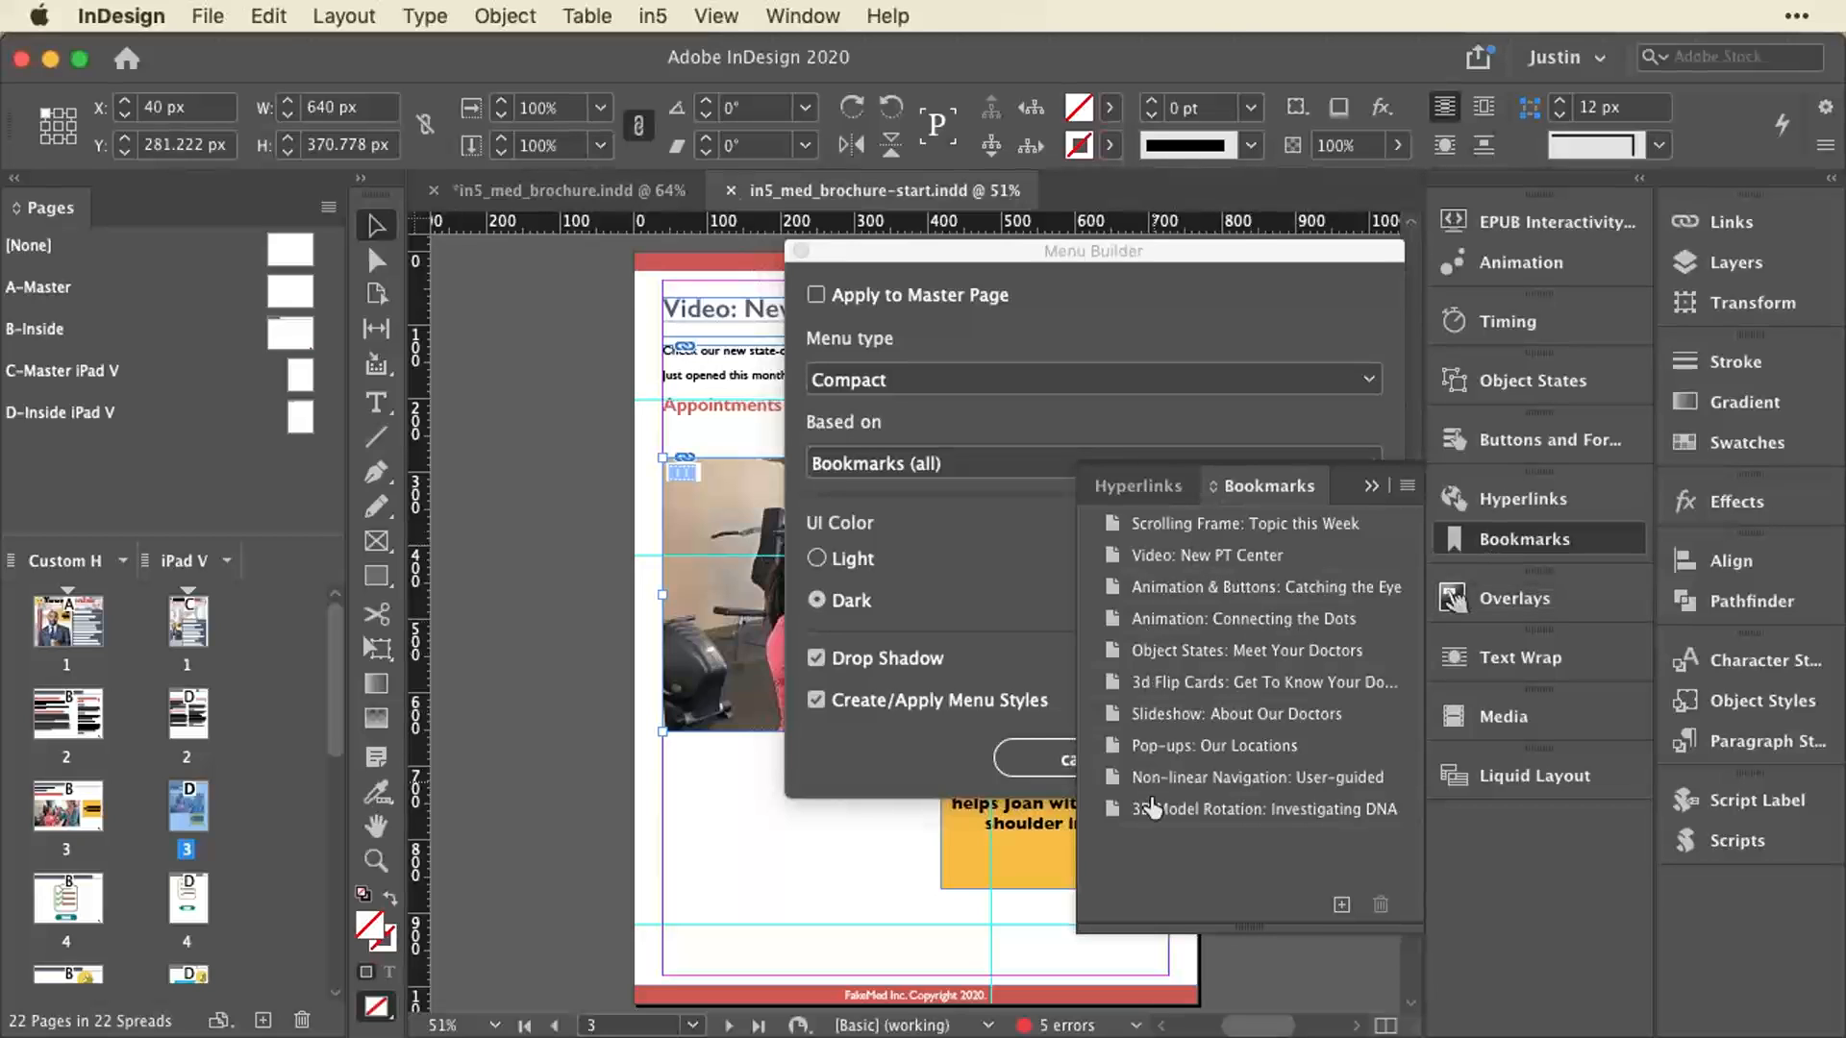
click(1463, 540)
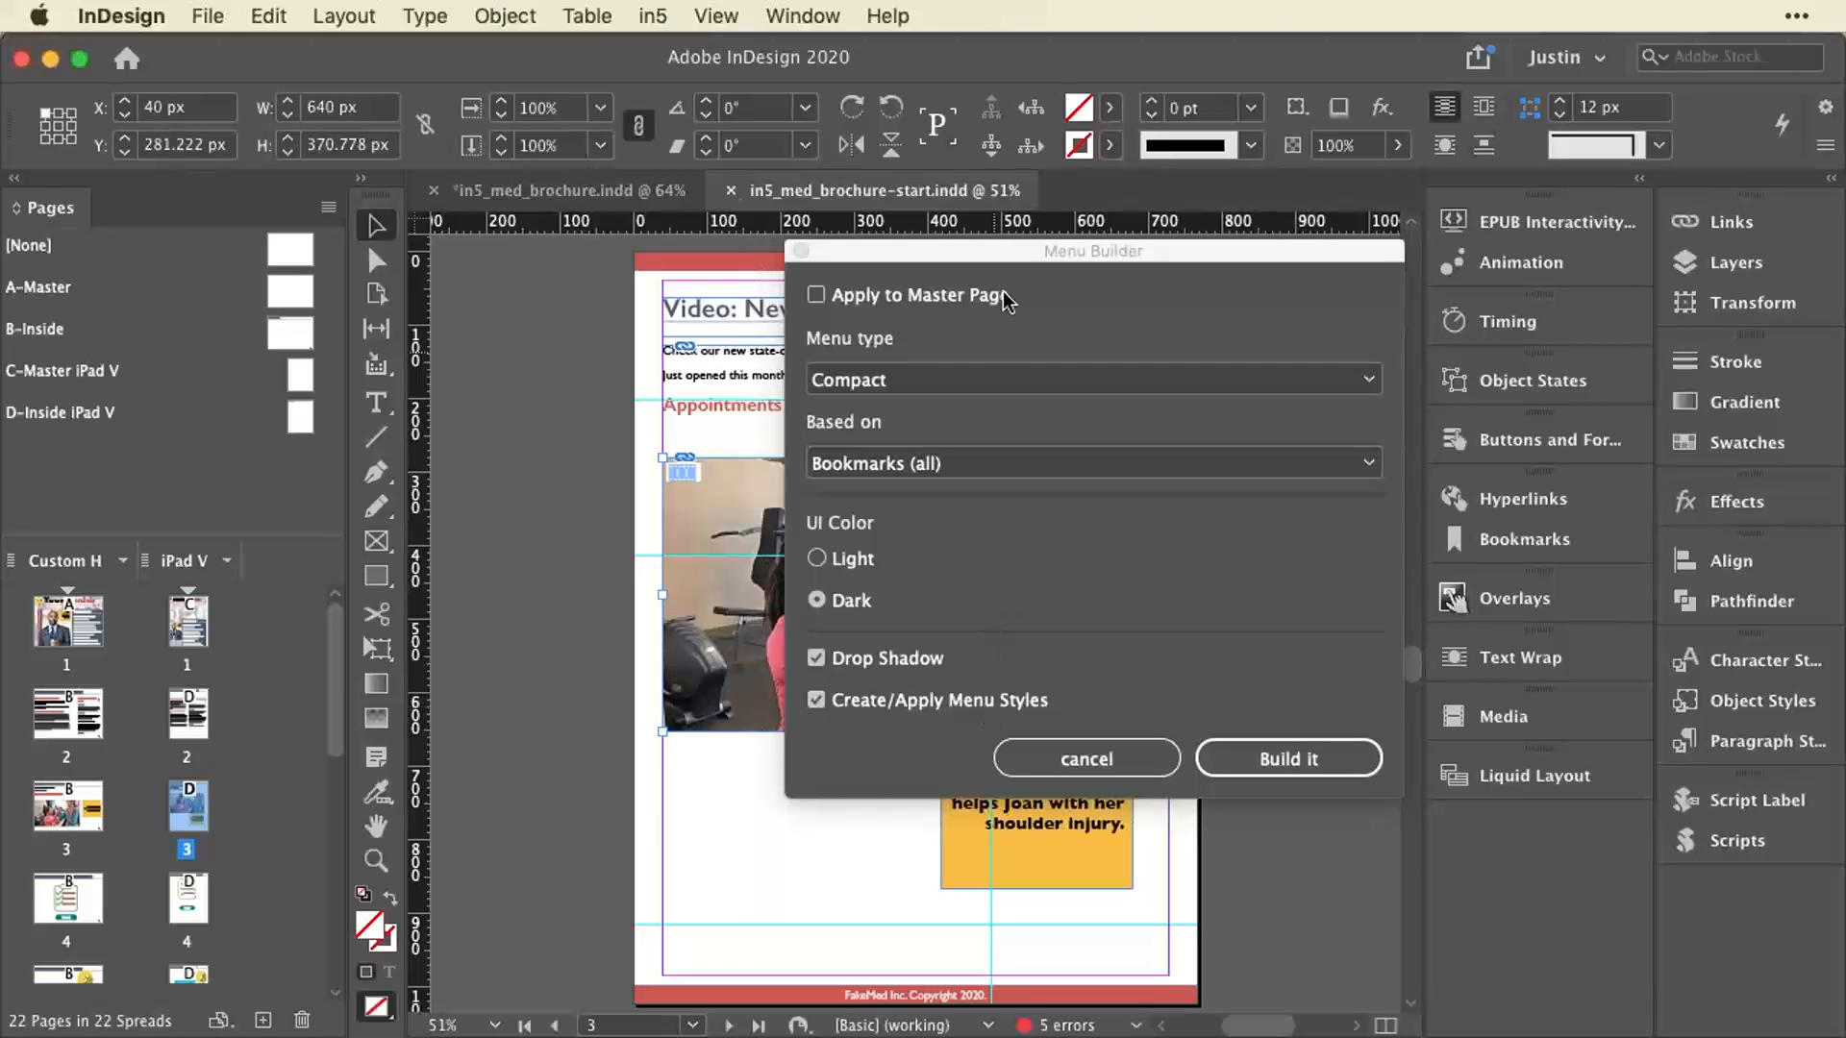
drag(1003, 253, 797, 275)
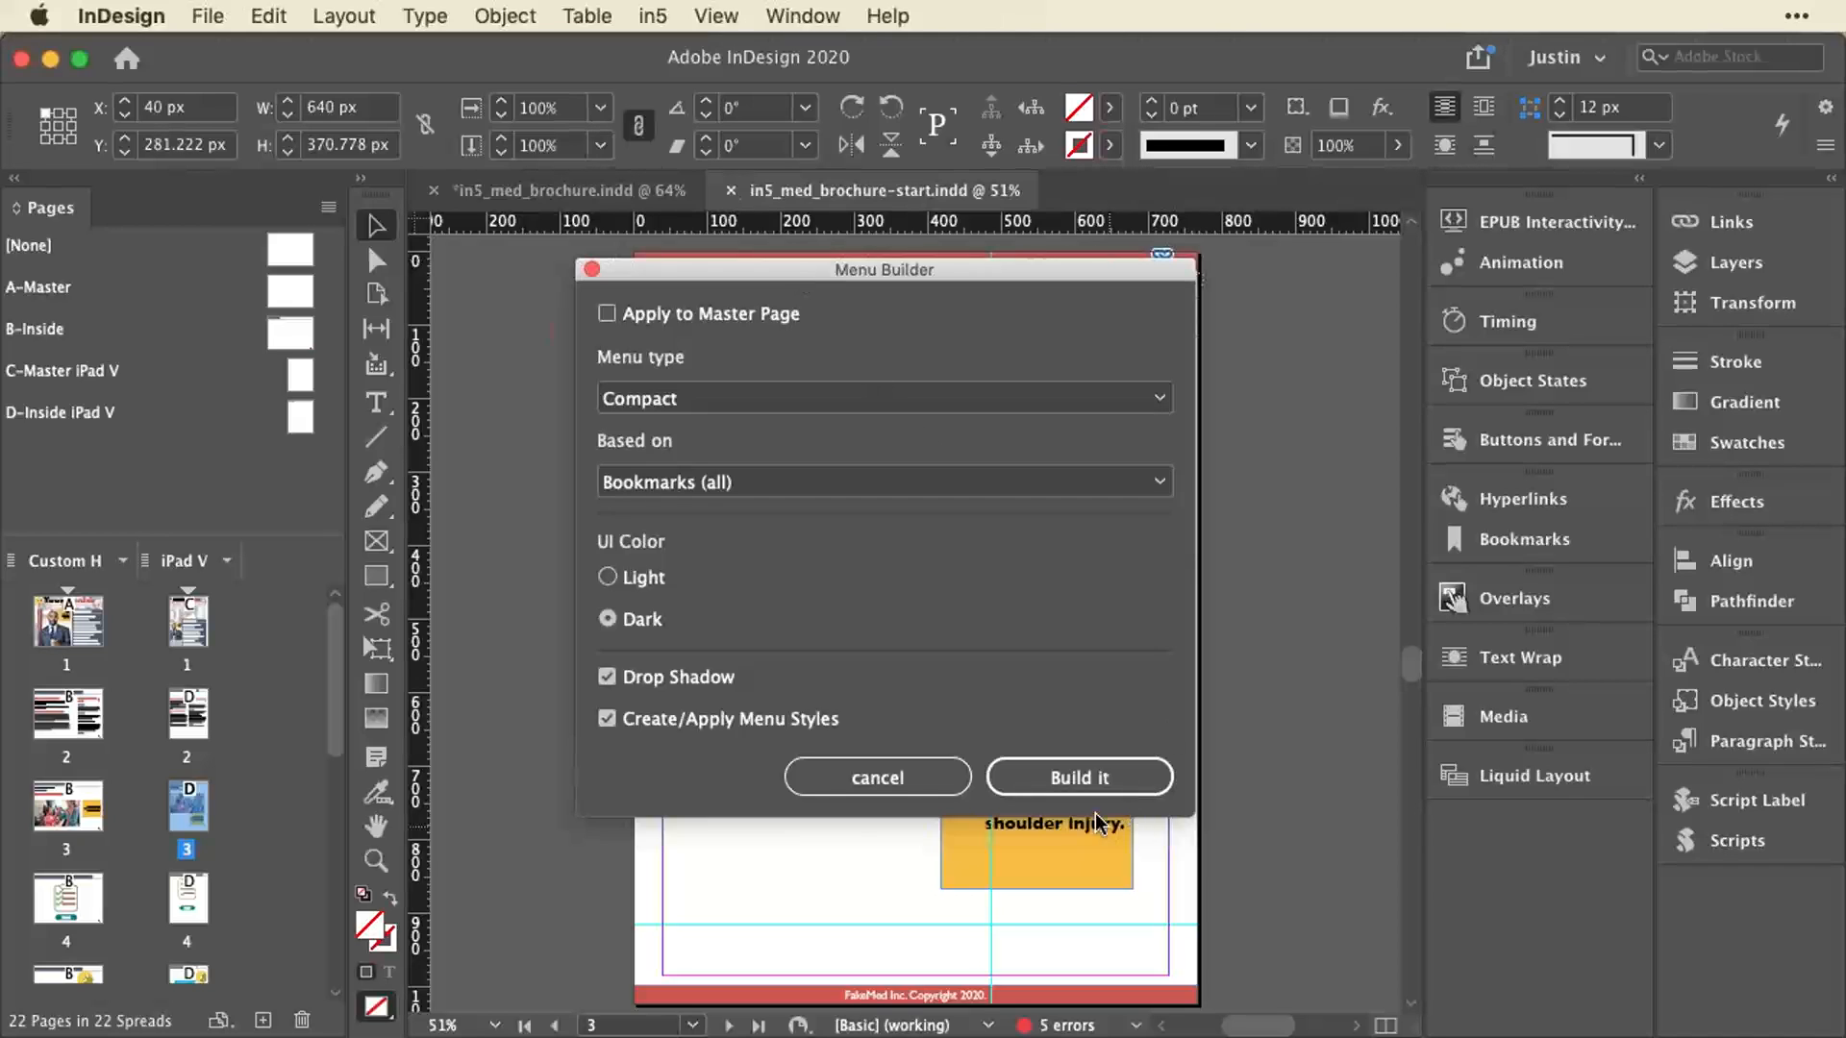
click(1089, 787)
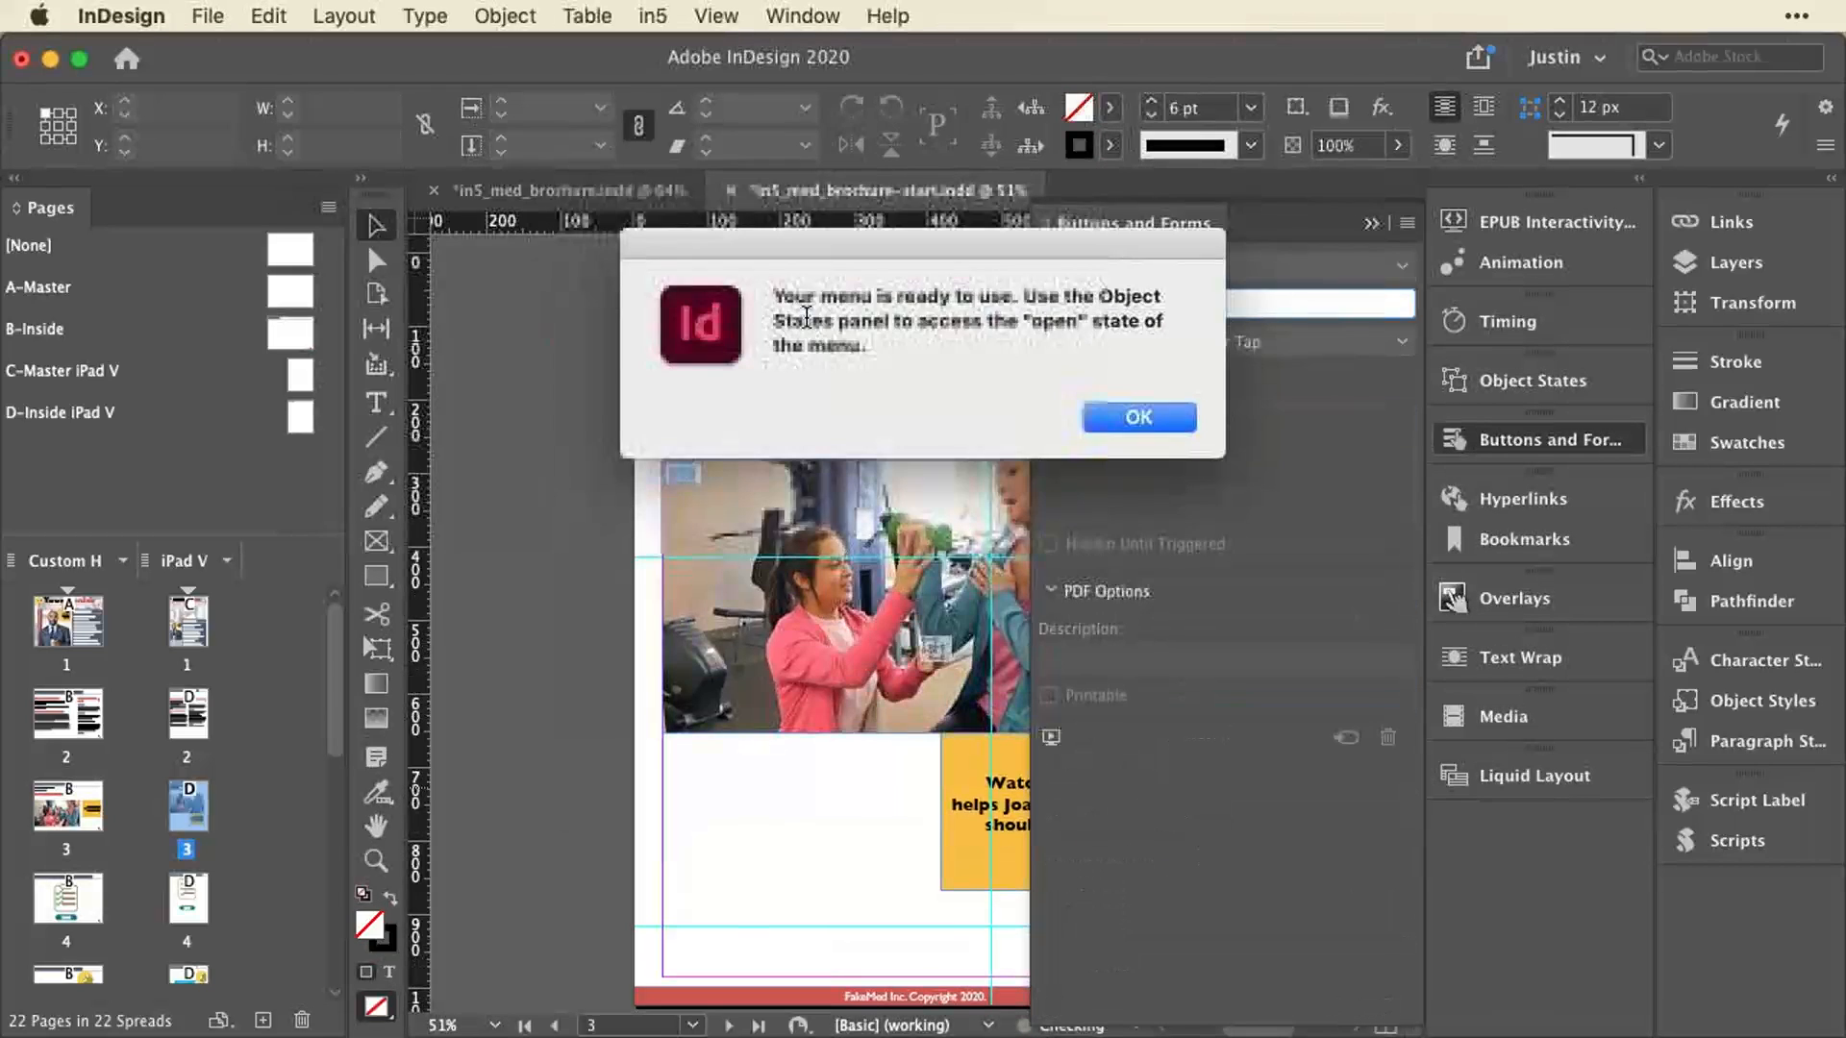
click(1139, 418)
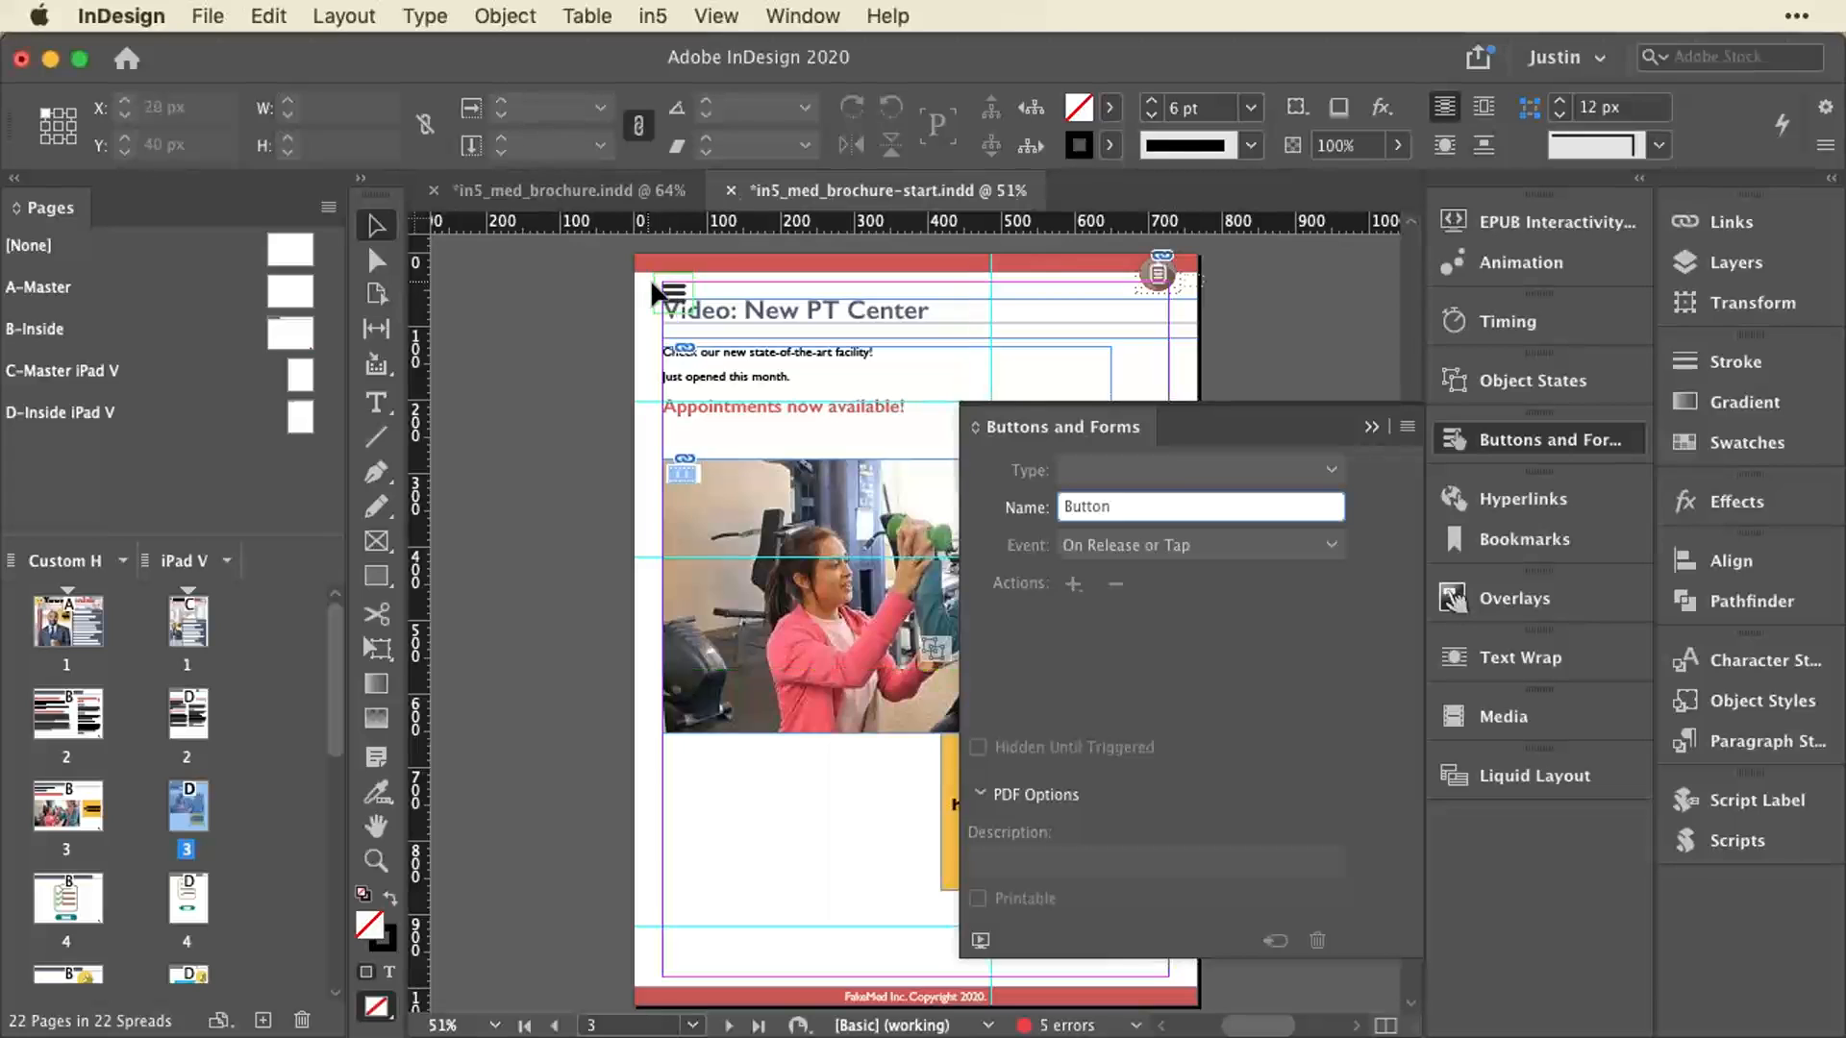
Select the compact menu on the video page and display its open state at 100% zoom.
drag(670, 292, 674, 295)
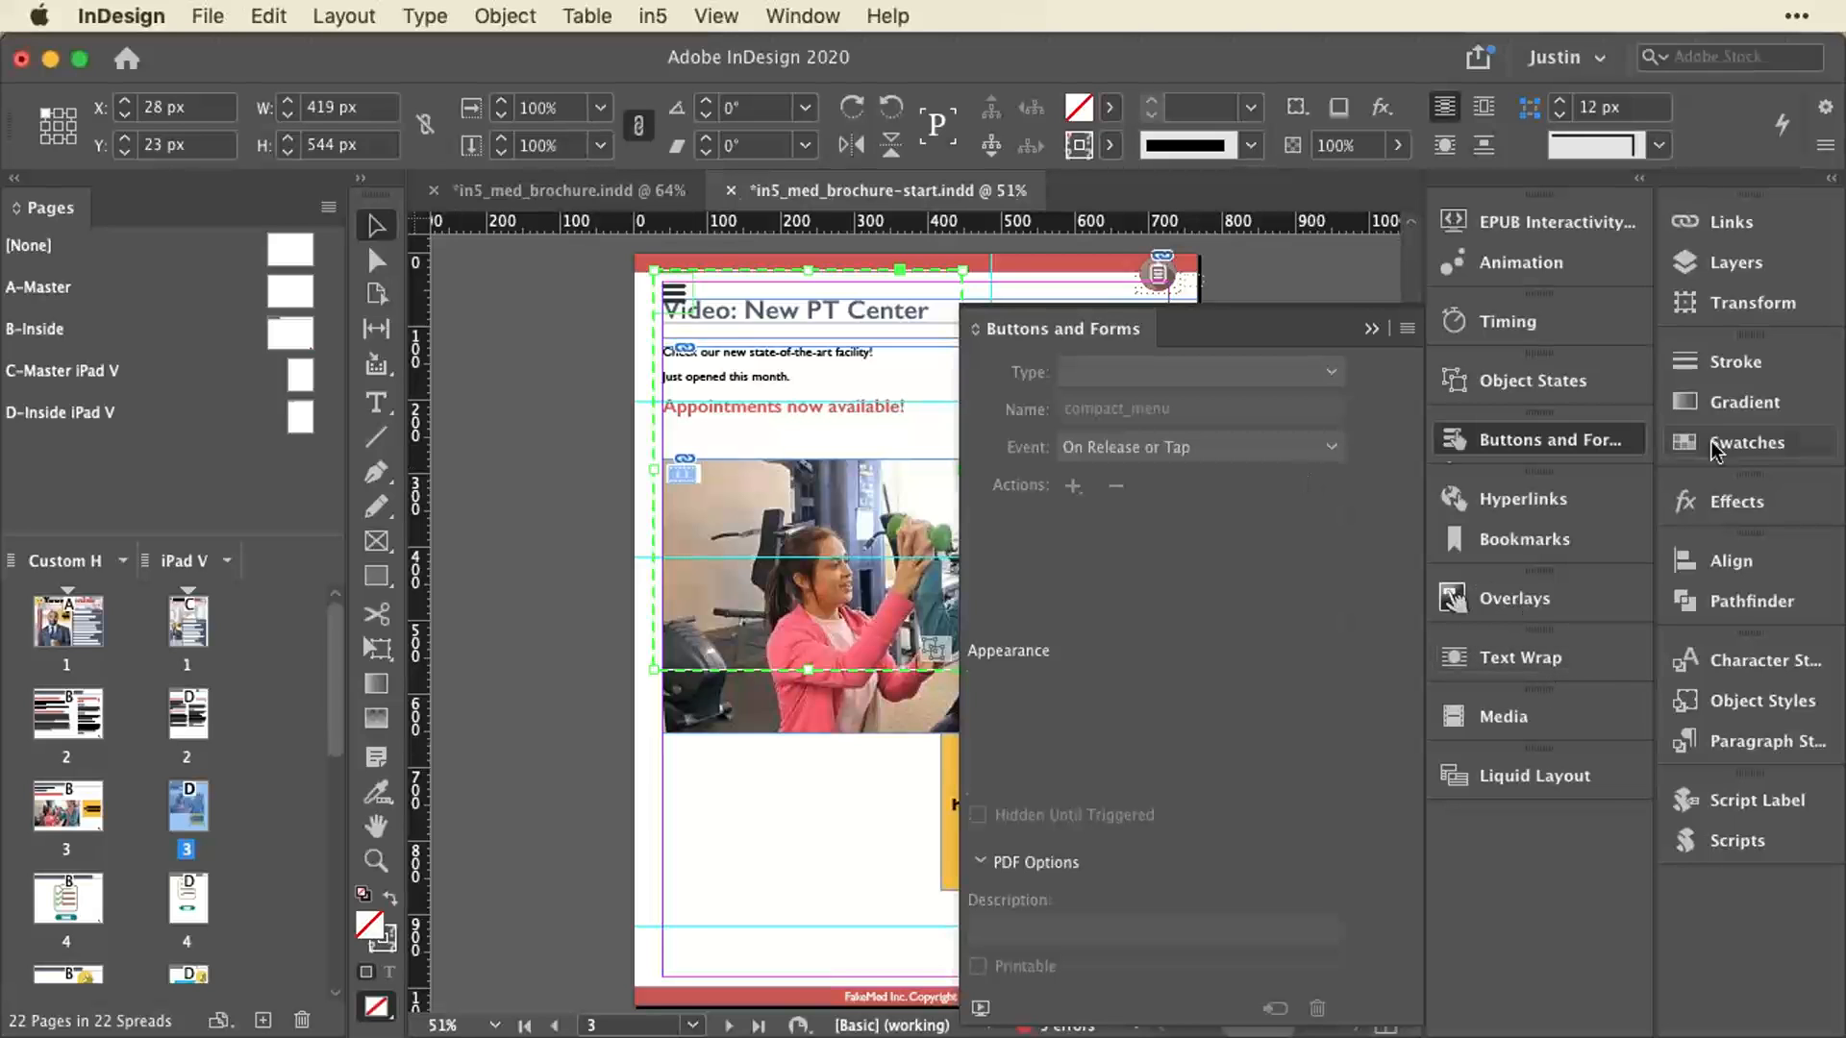
click(1462, 381)
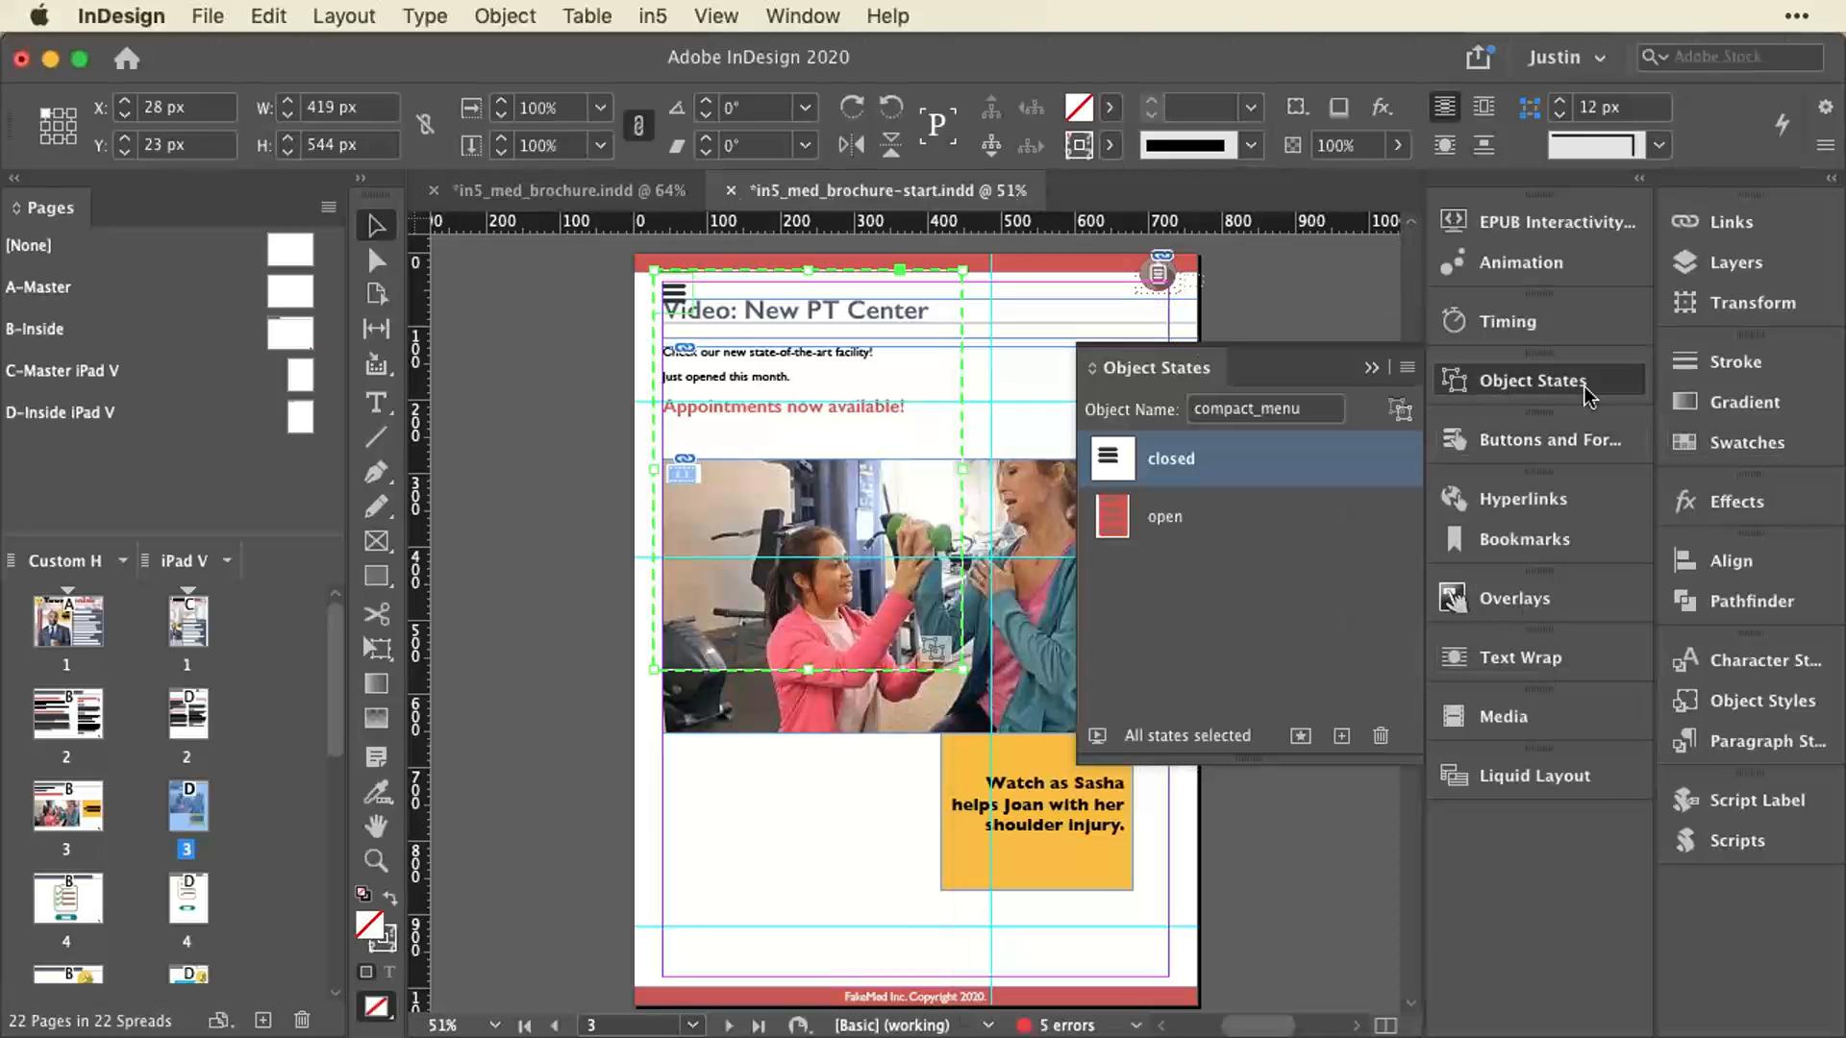
click(1166, 517)
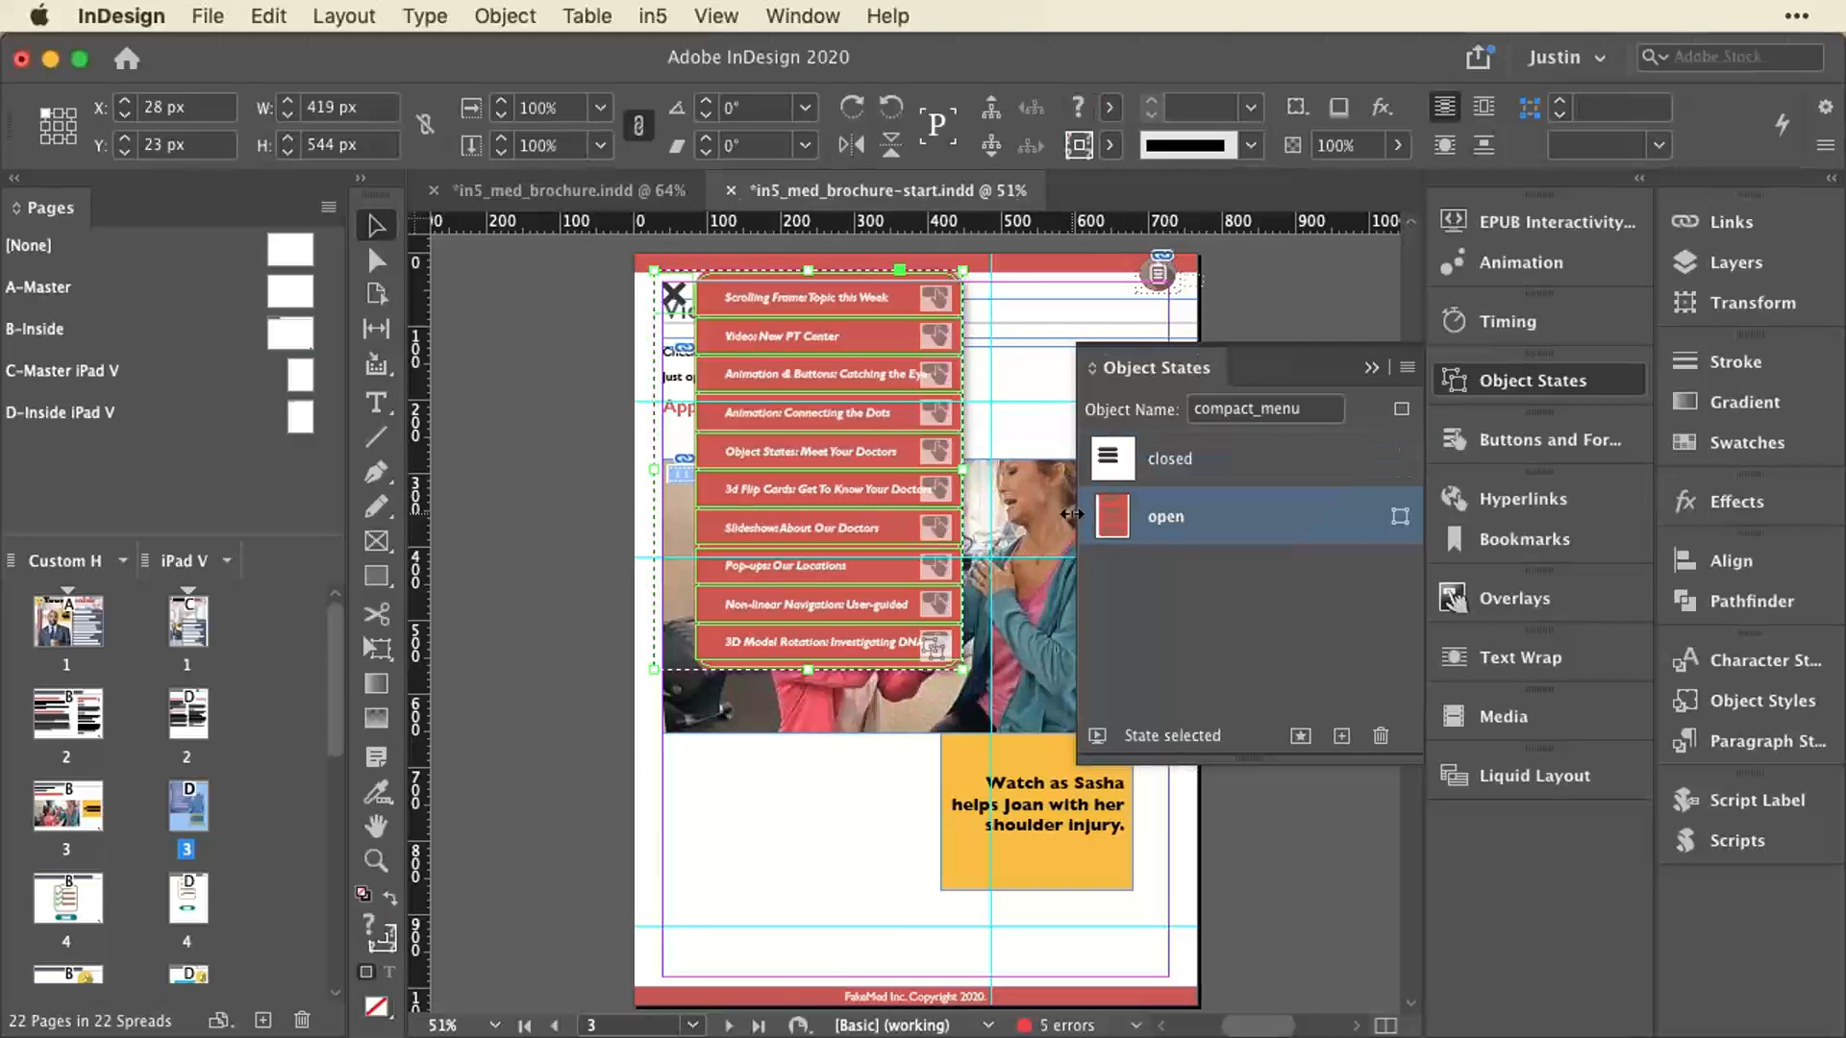
key(super+1)
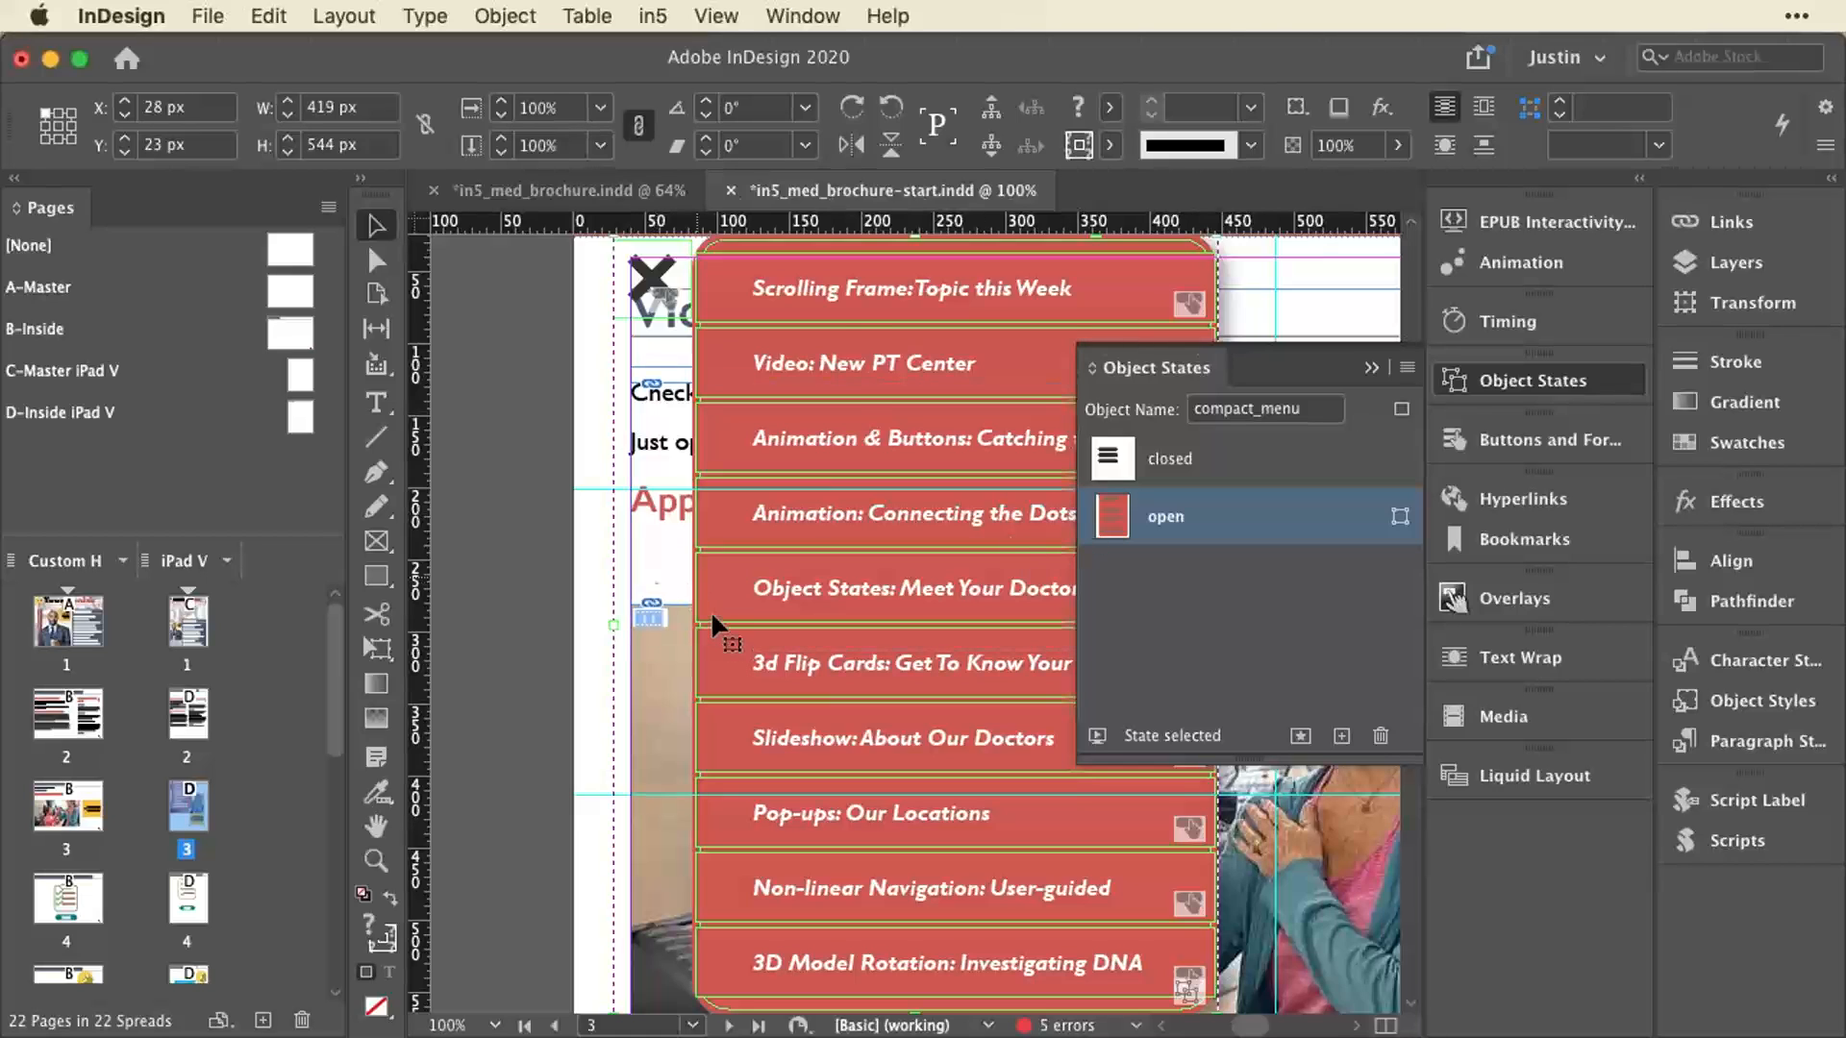
Examine the button actions and destinations of the Scrolling Frame and Video: New PT Center menu items.
double_click(872, 286)
click(871, 286)
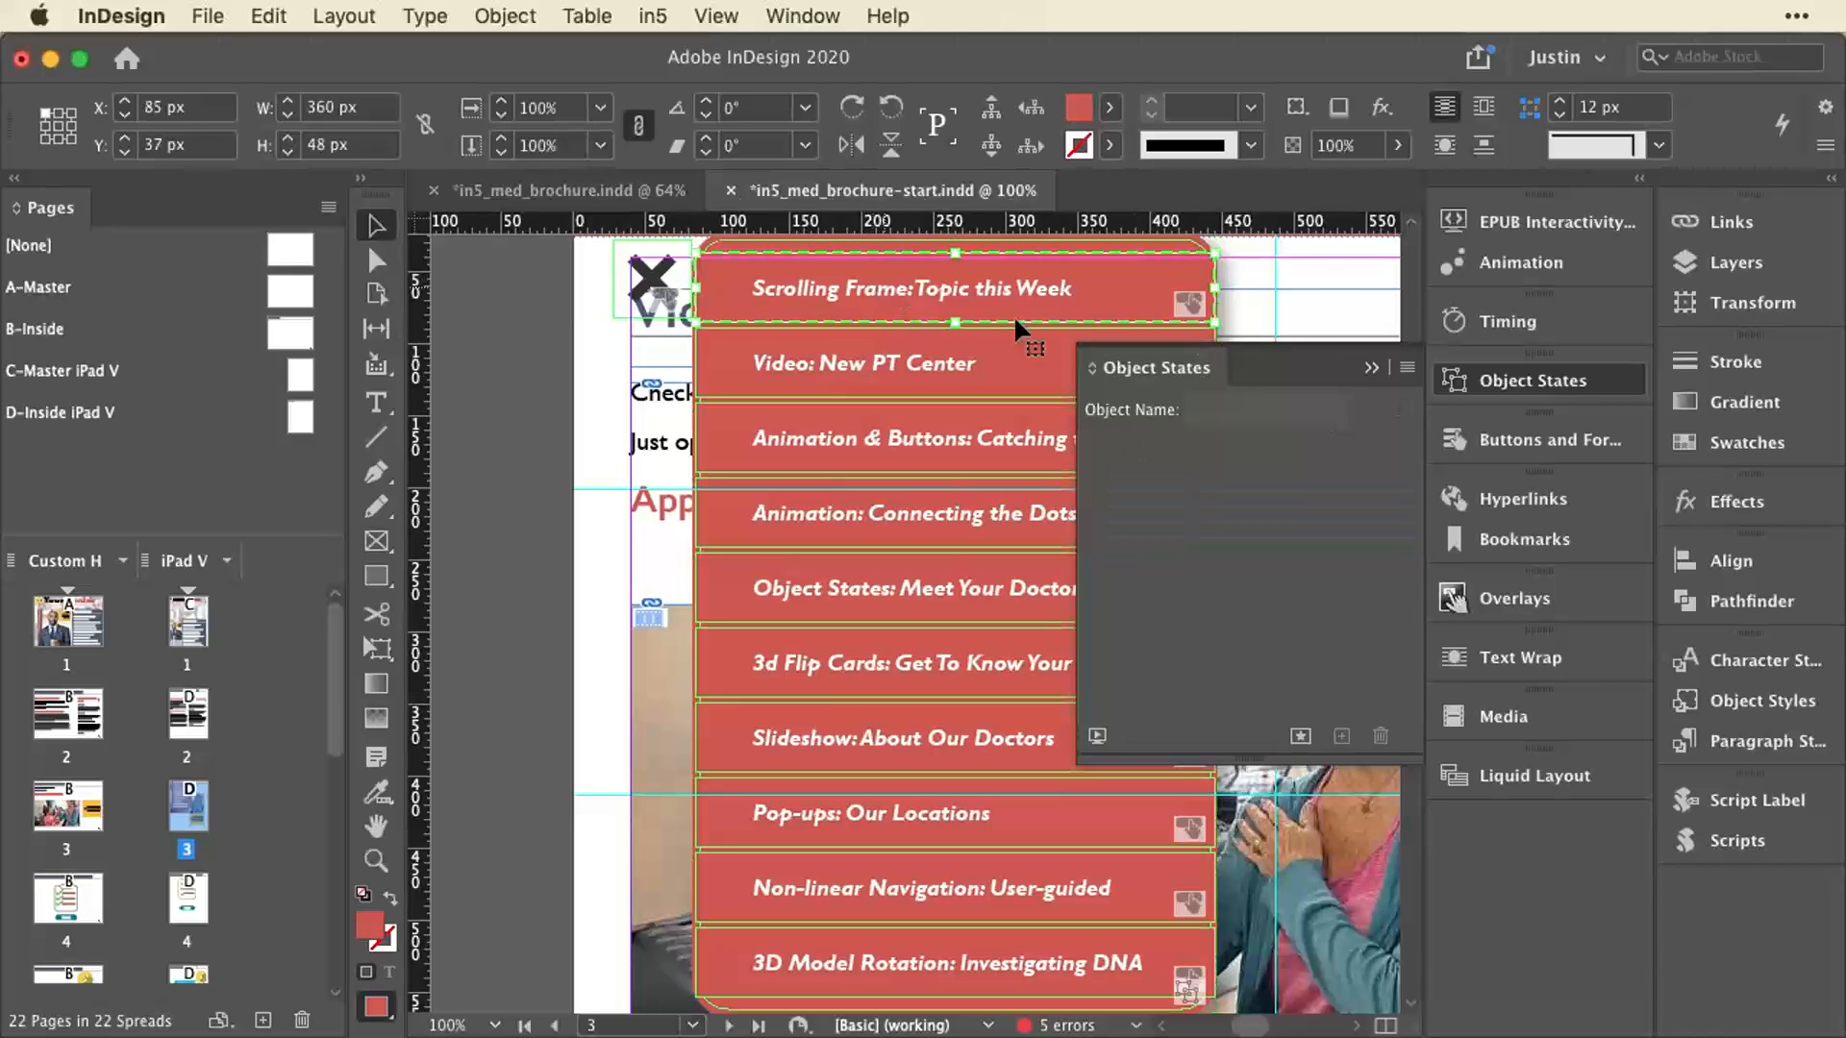
click(1512, 442)
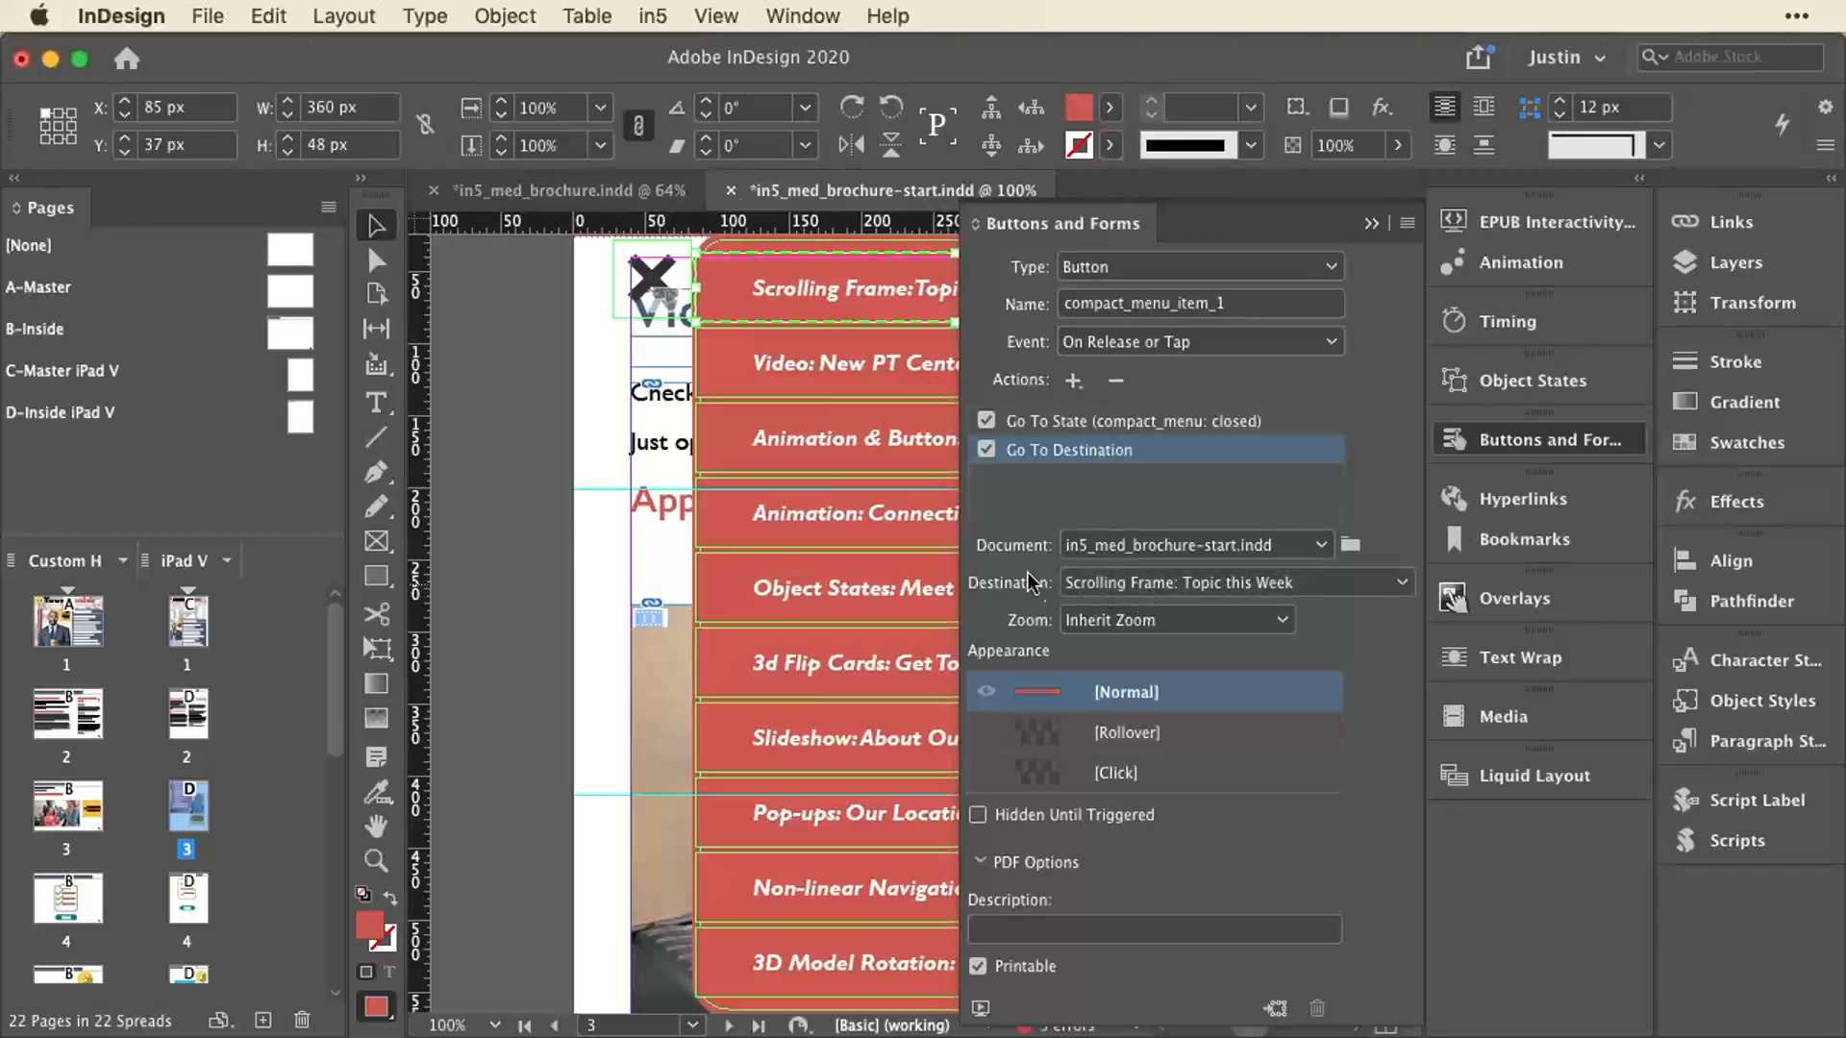
click(805, 373)
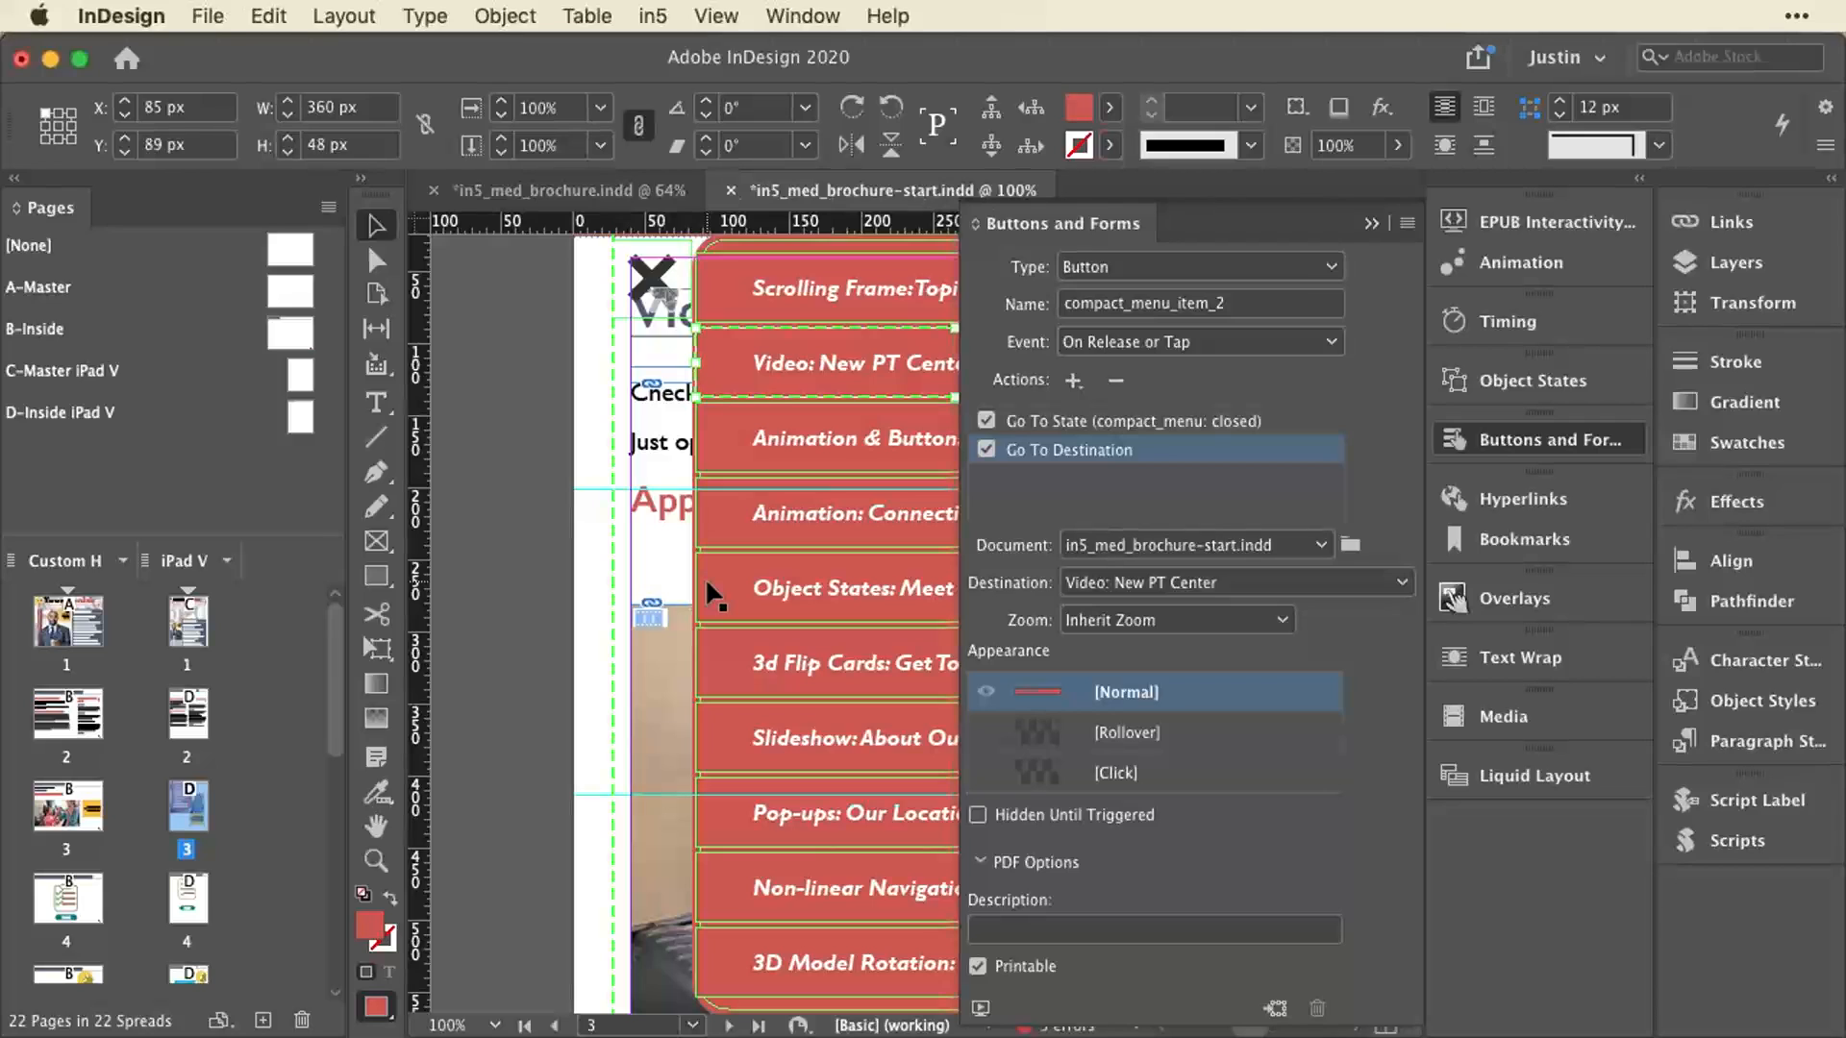
Delete the 3D Model Rotation: Investigating DNA item from the compact menu's open state.
click(716, 956)
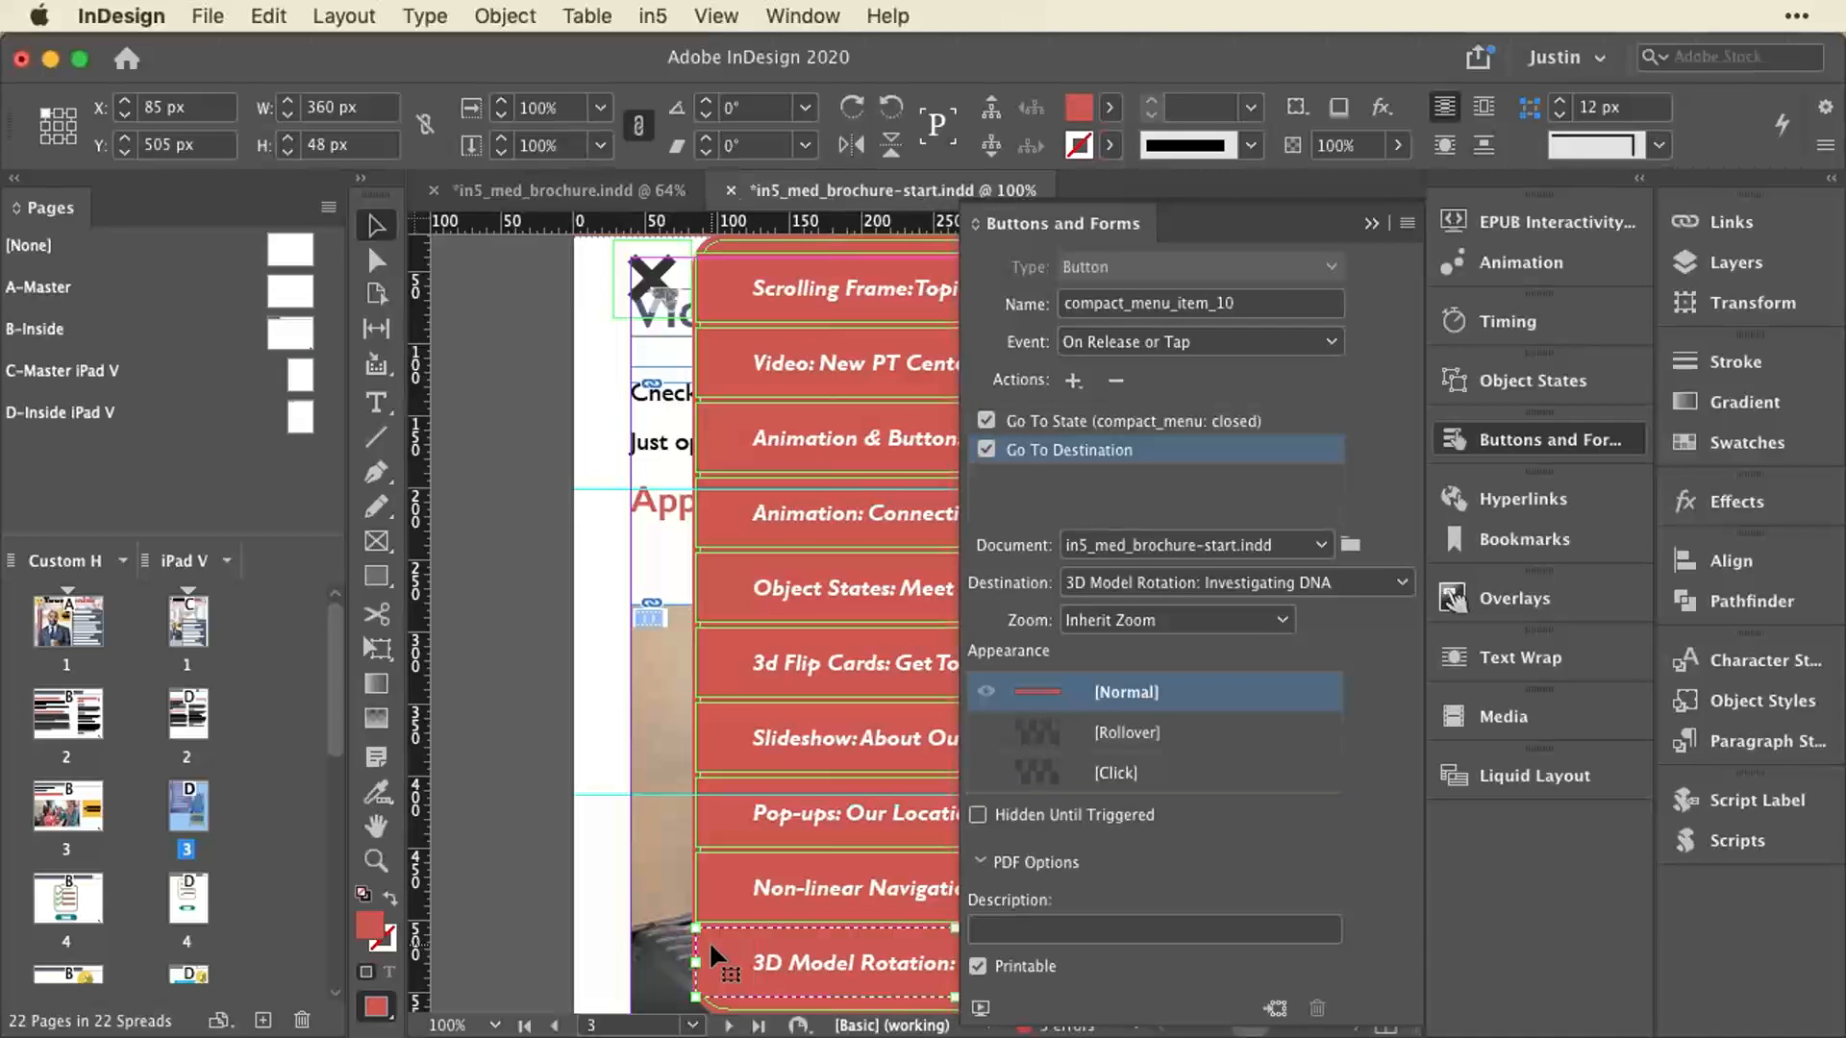
key(Delete)
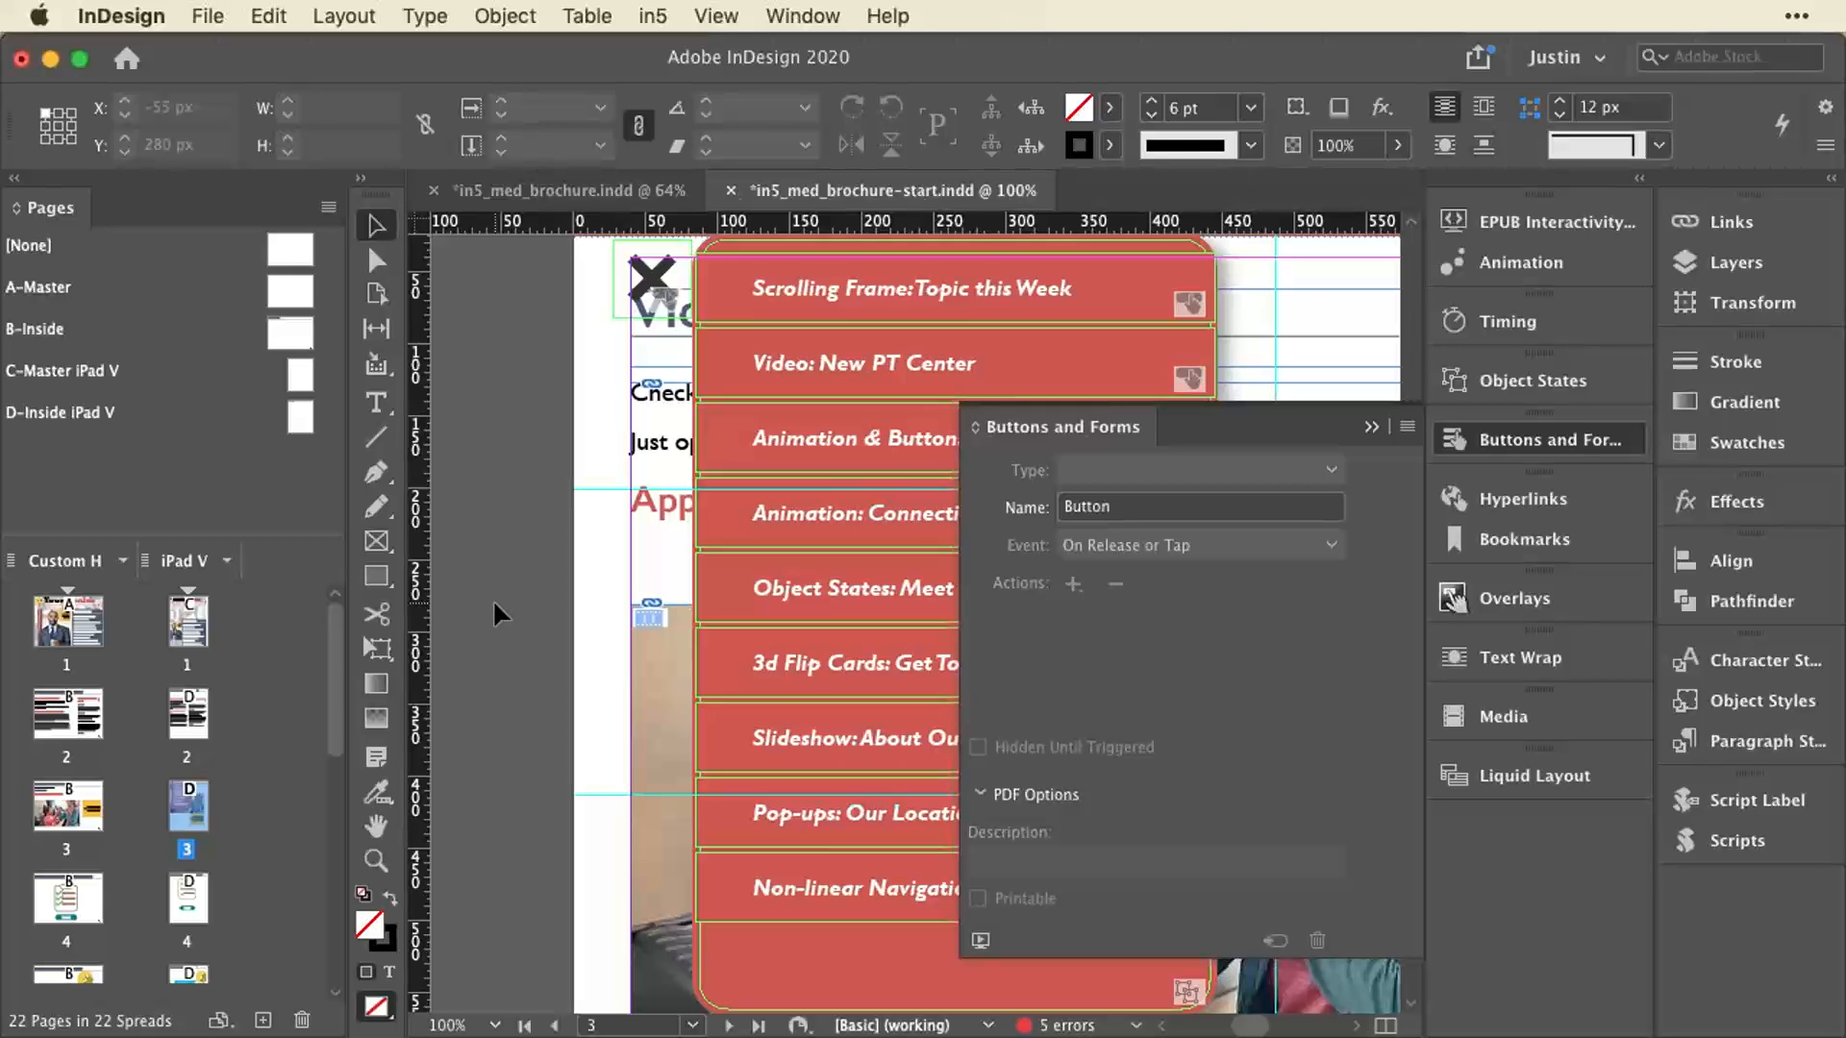
click(649, 17)
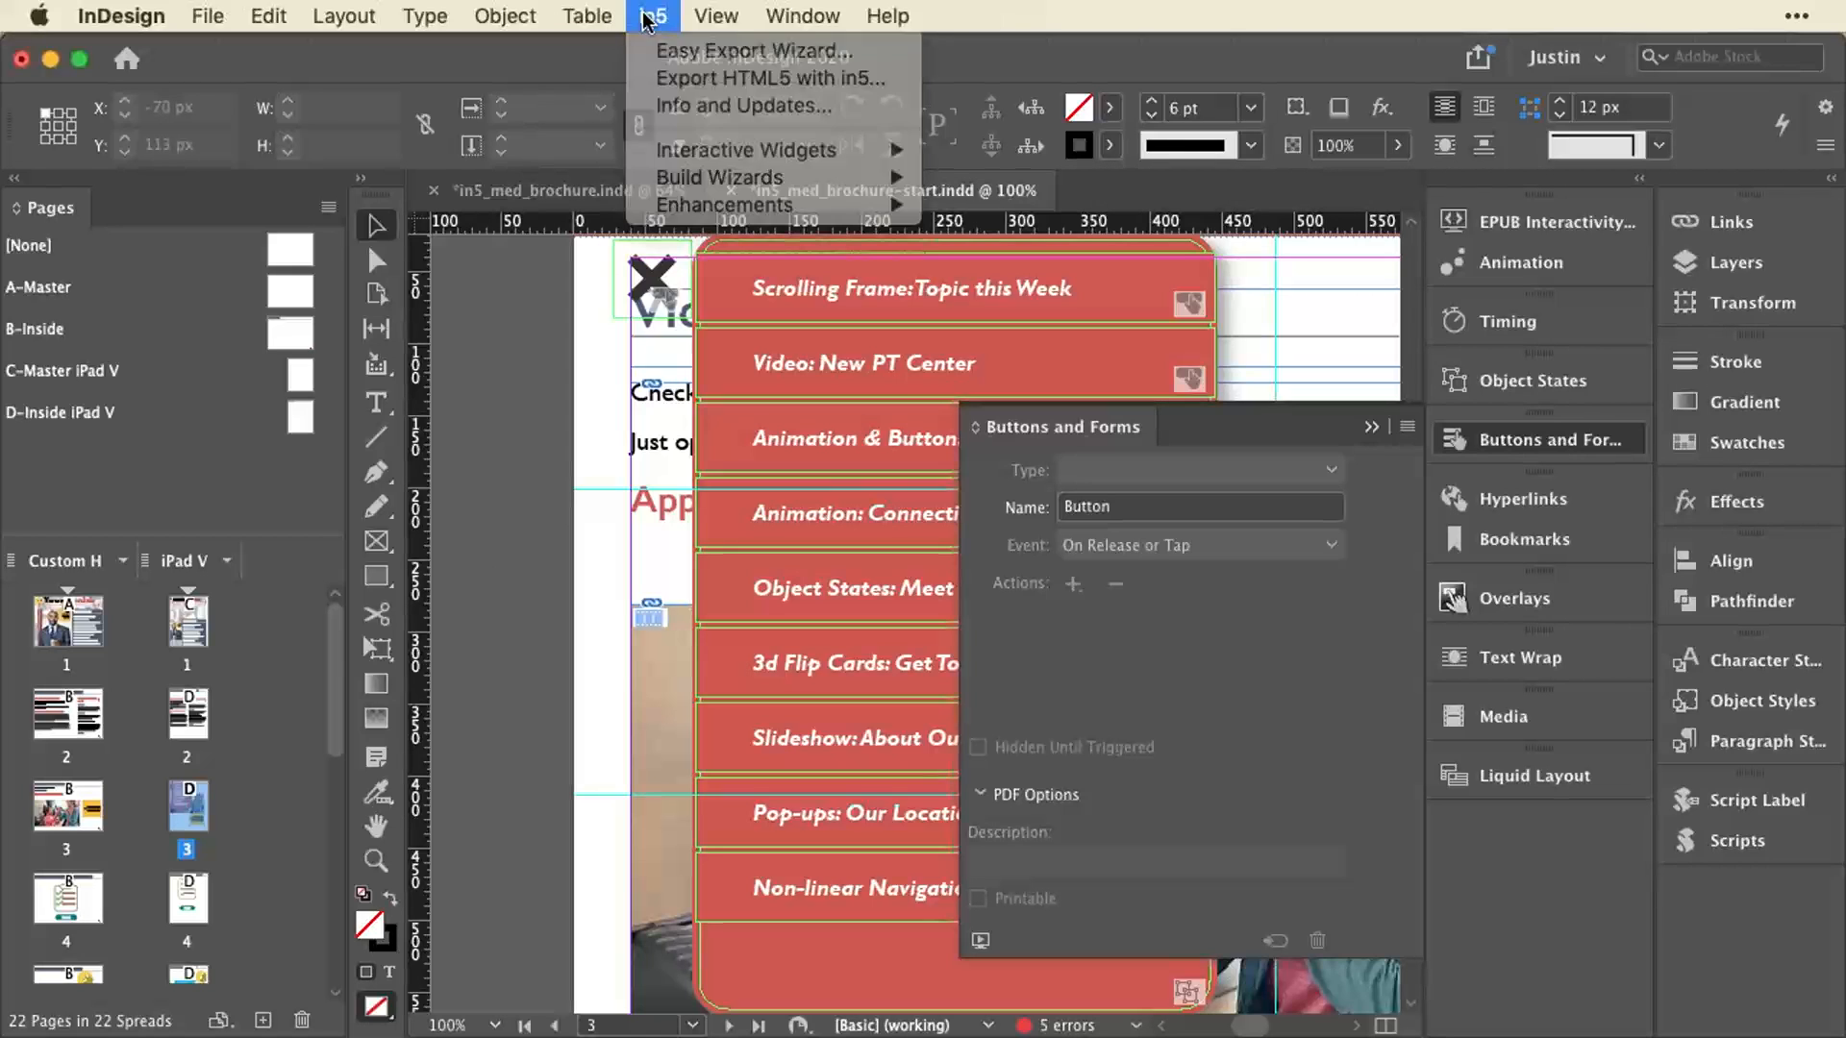
click(650, 17)
Switch to Chrome, widen the window until the brochure's video page uses its horizontal layout, and return to InDesign.
key(super+Tab)
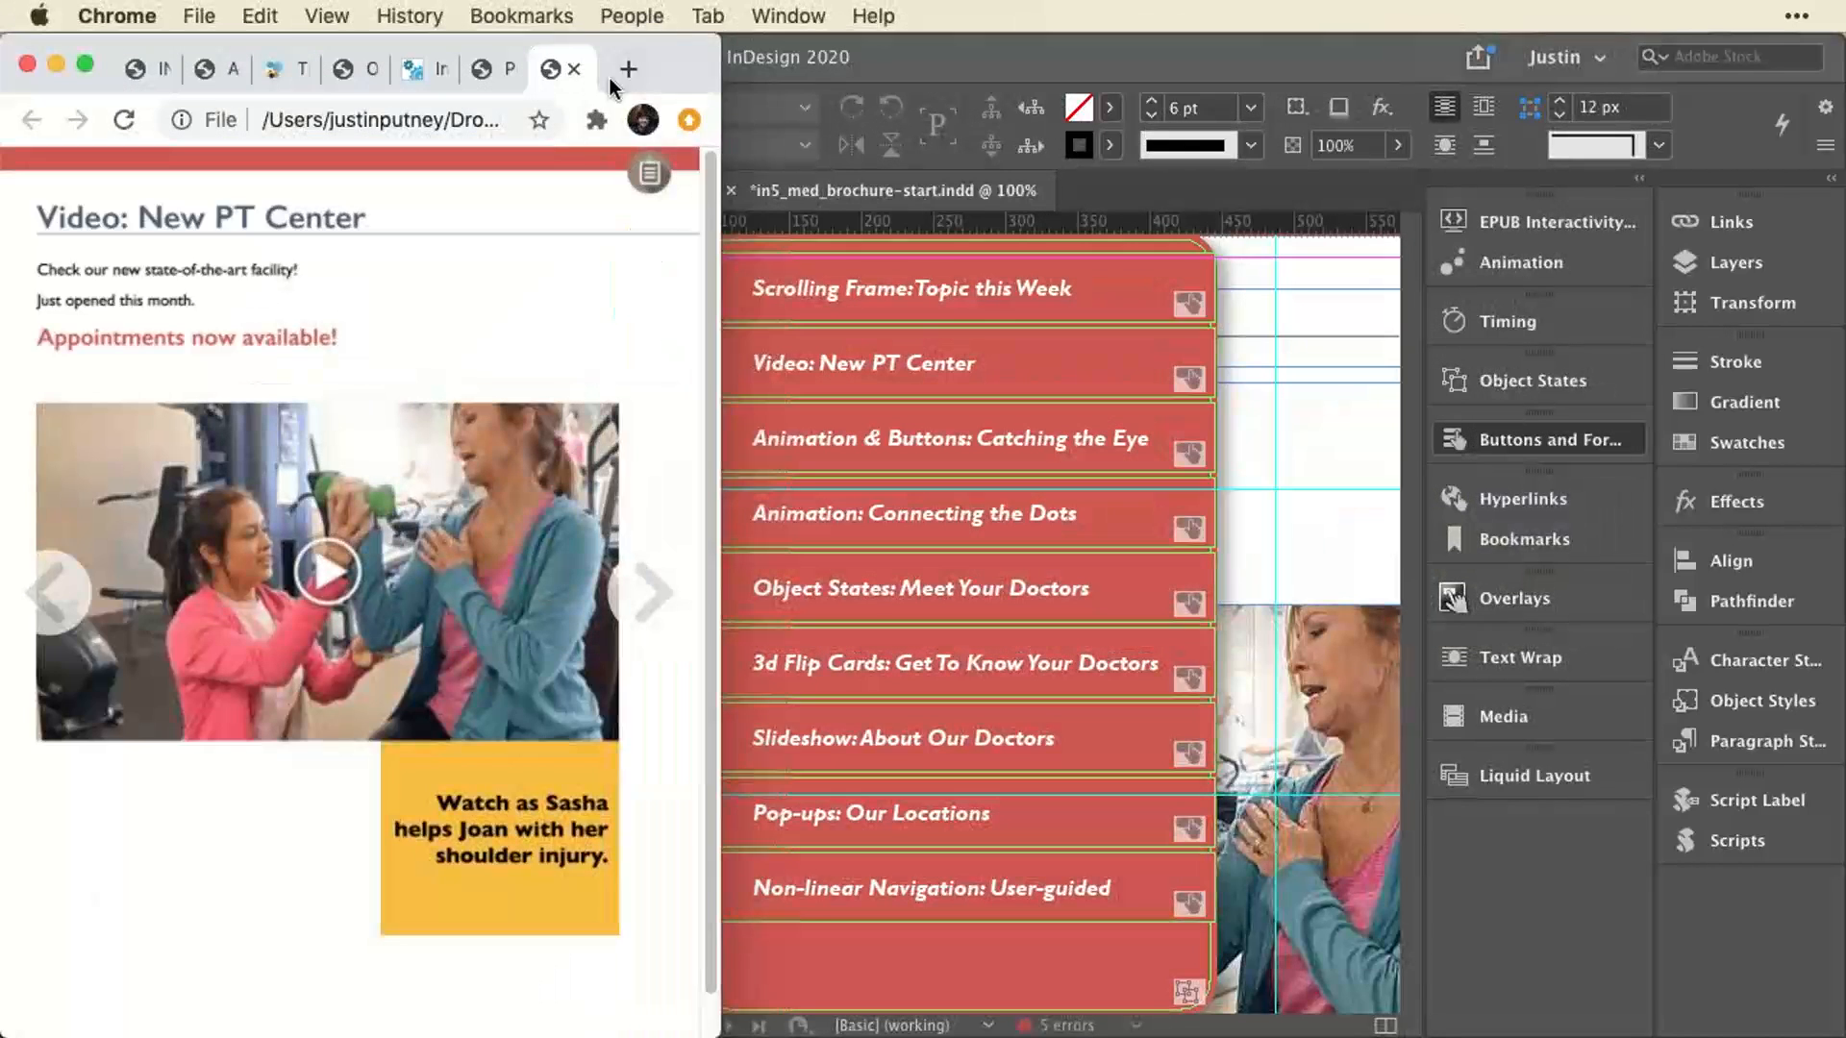
drag(724, 62, 1842, 80)
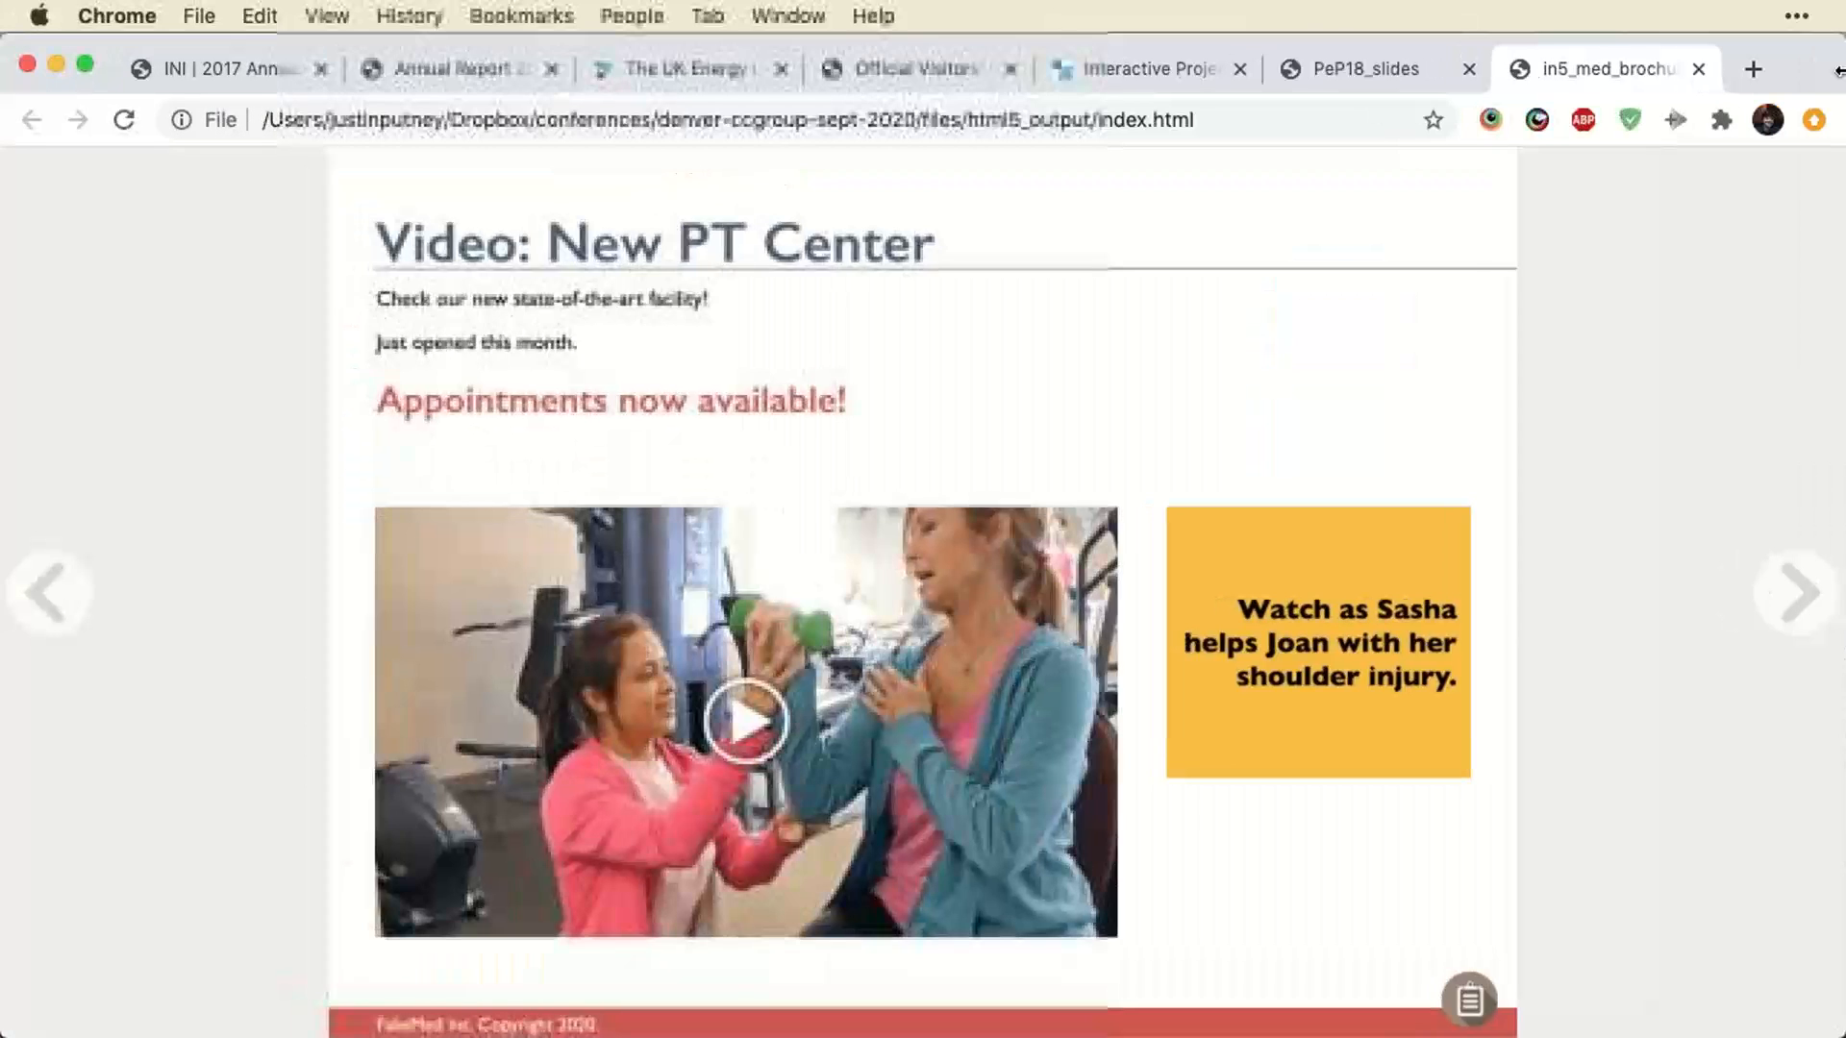
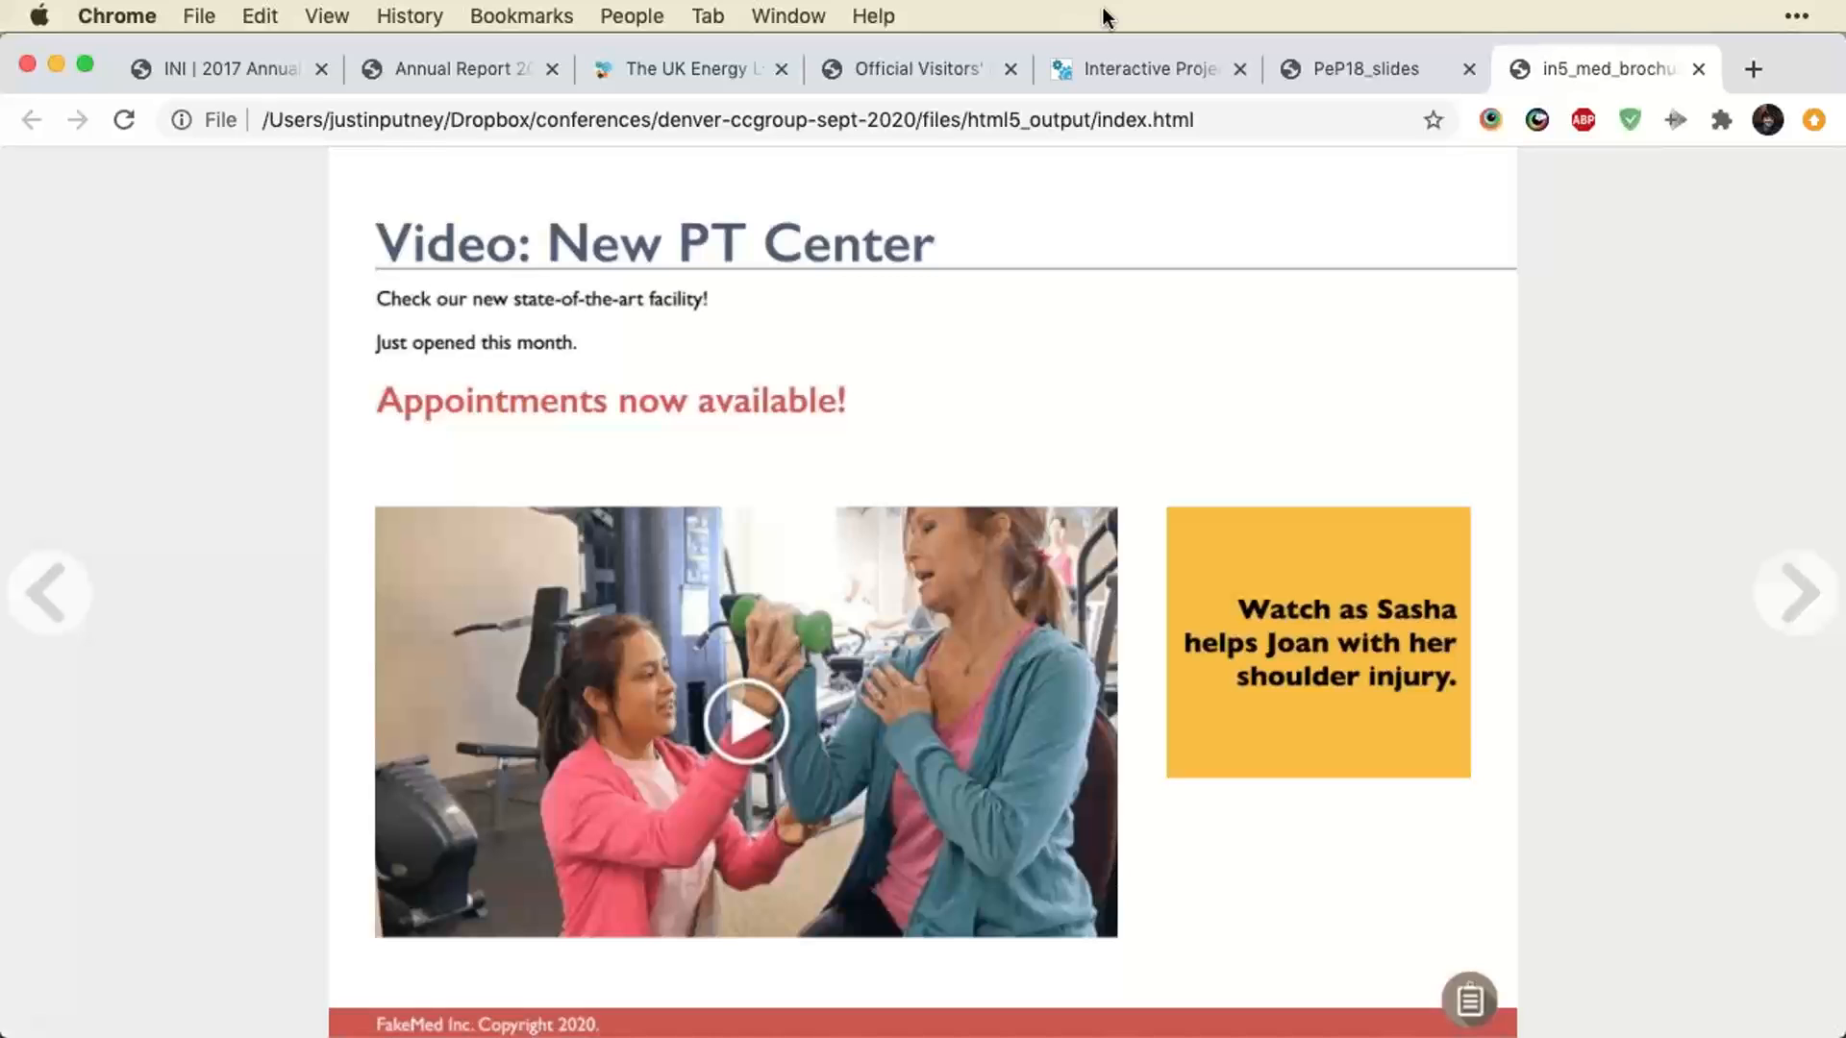
key(super+Tab)
key(super+Tab)
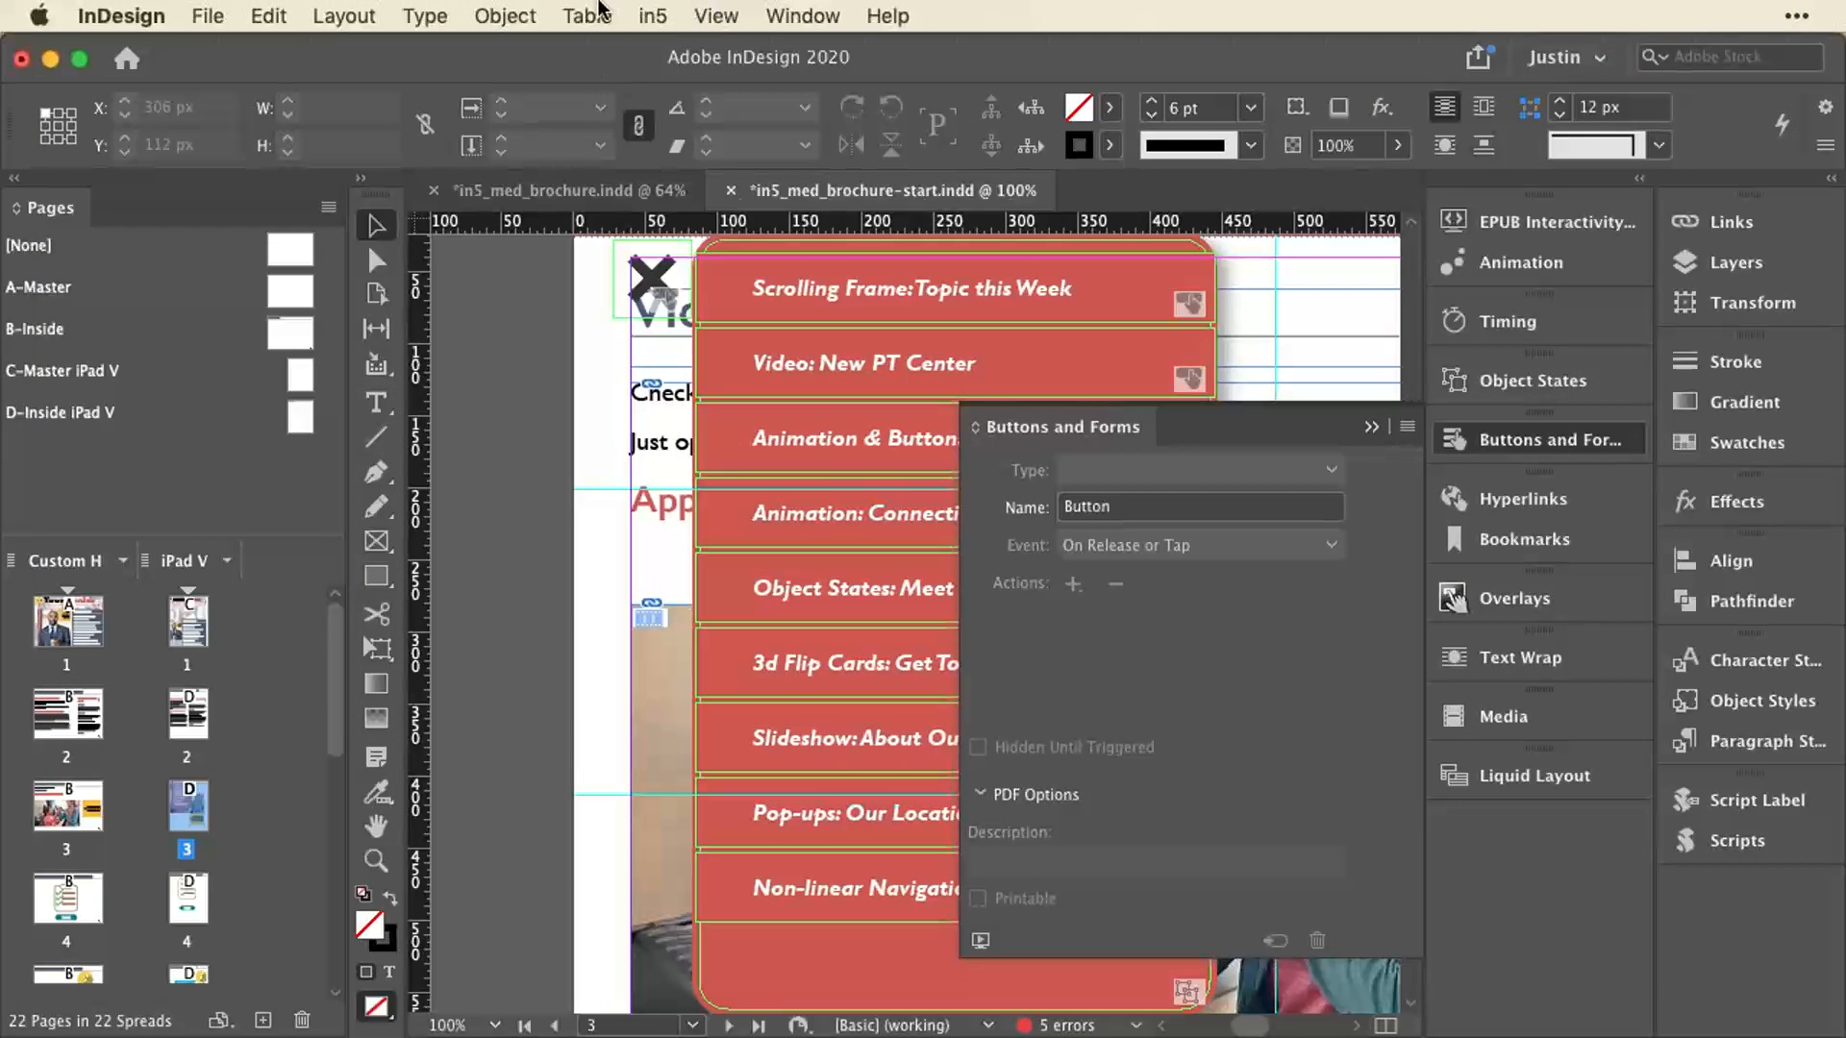
Start the in5 Easy Export Wizard, choose Modern digital as the magazine type, and continue to the text options.
click(650, 13)
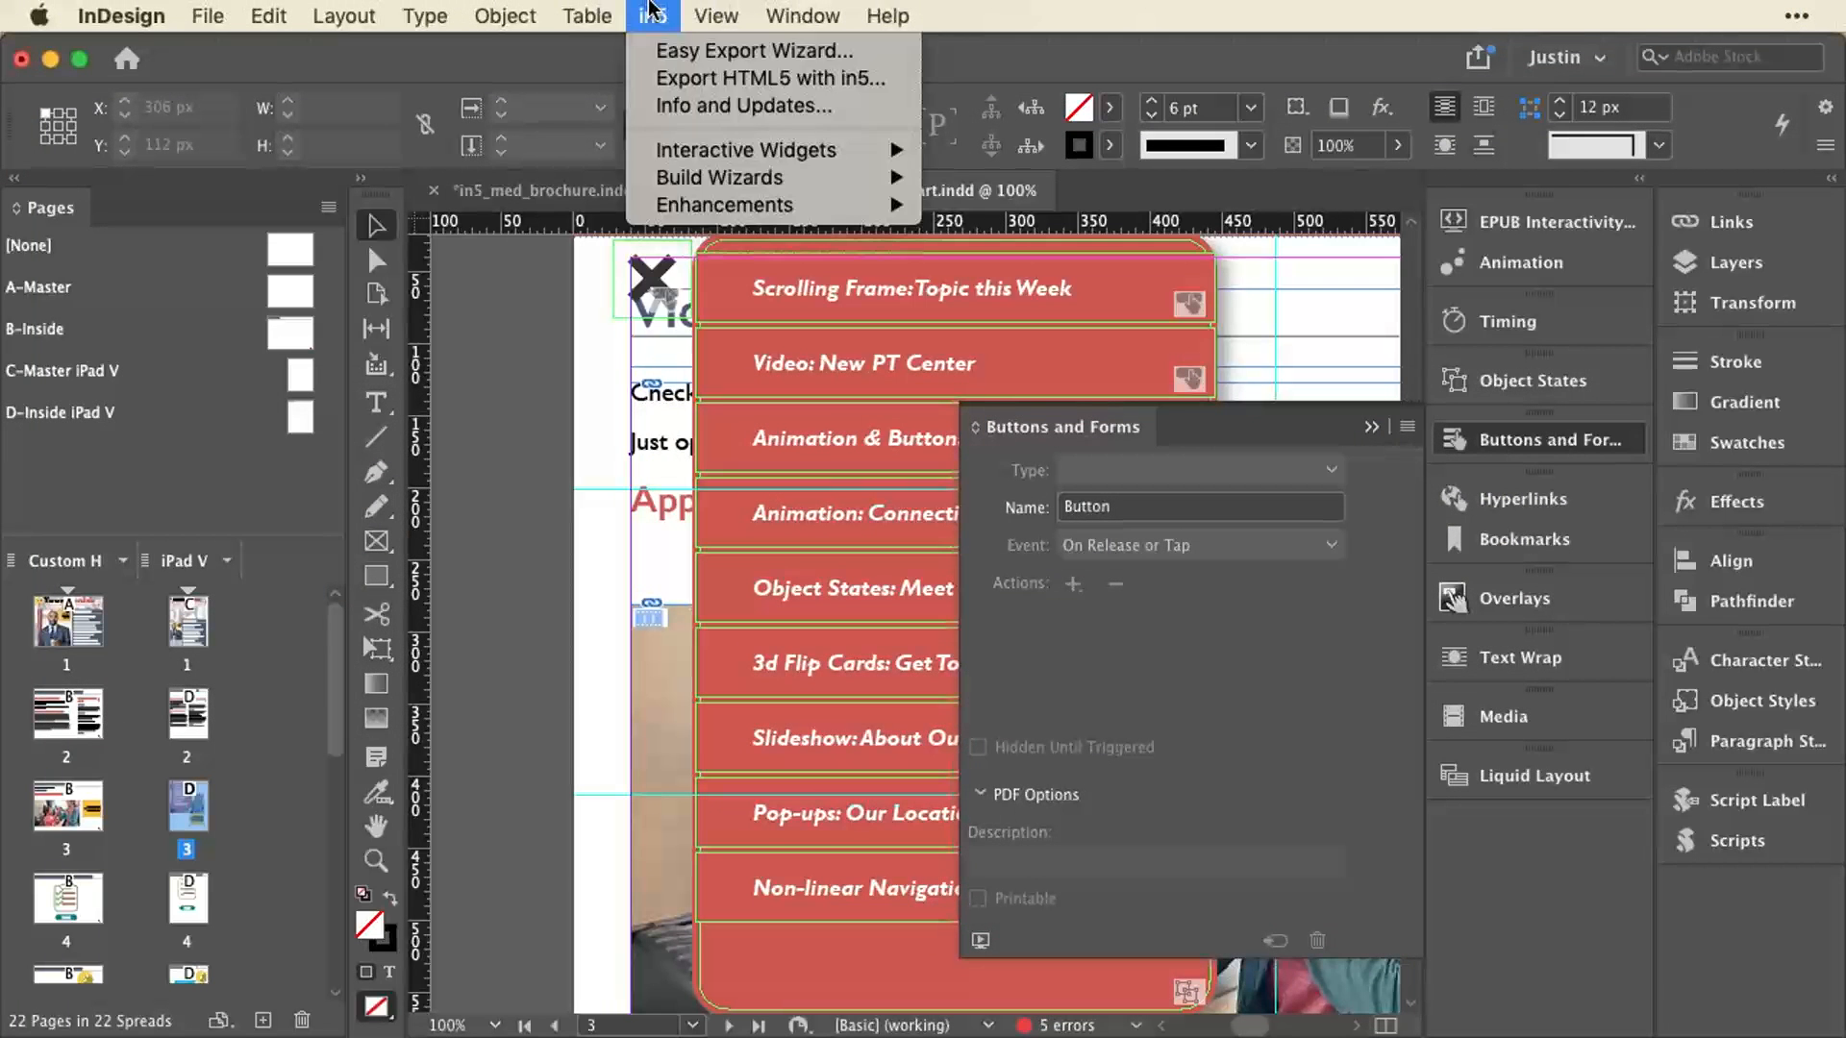
click(673, 50)
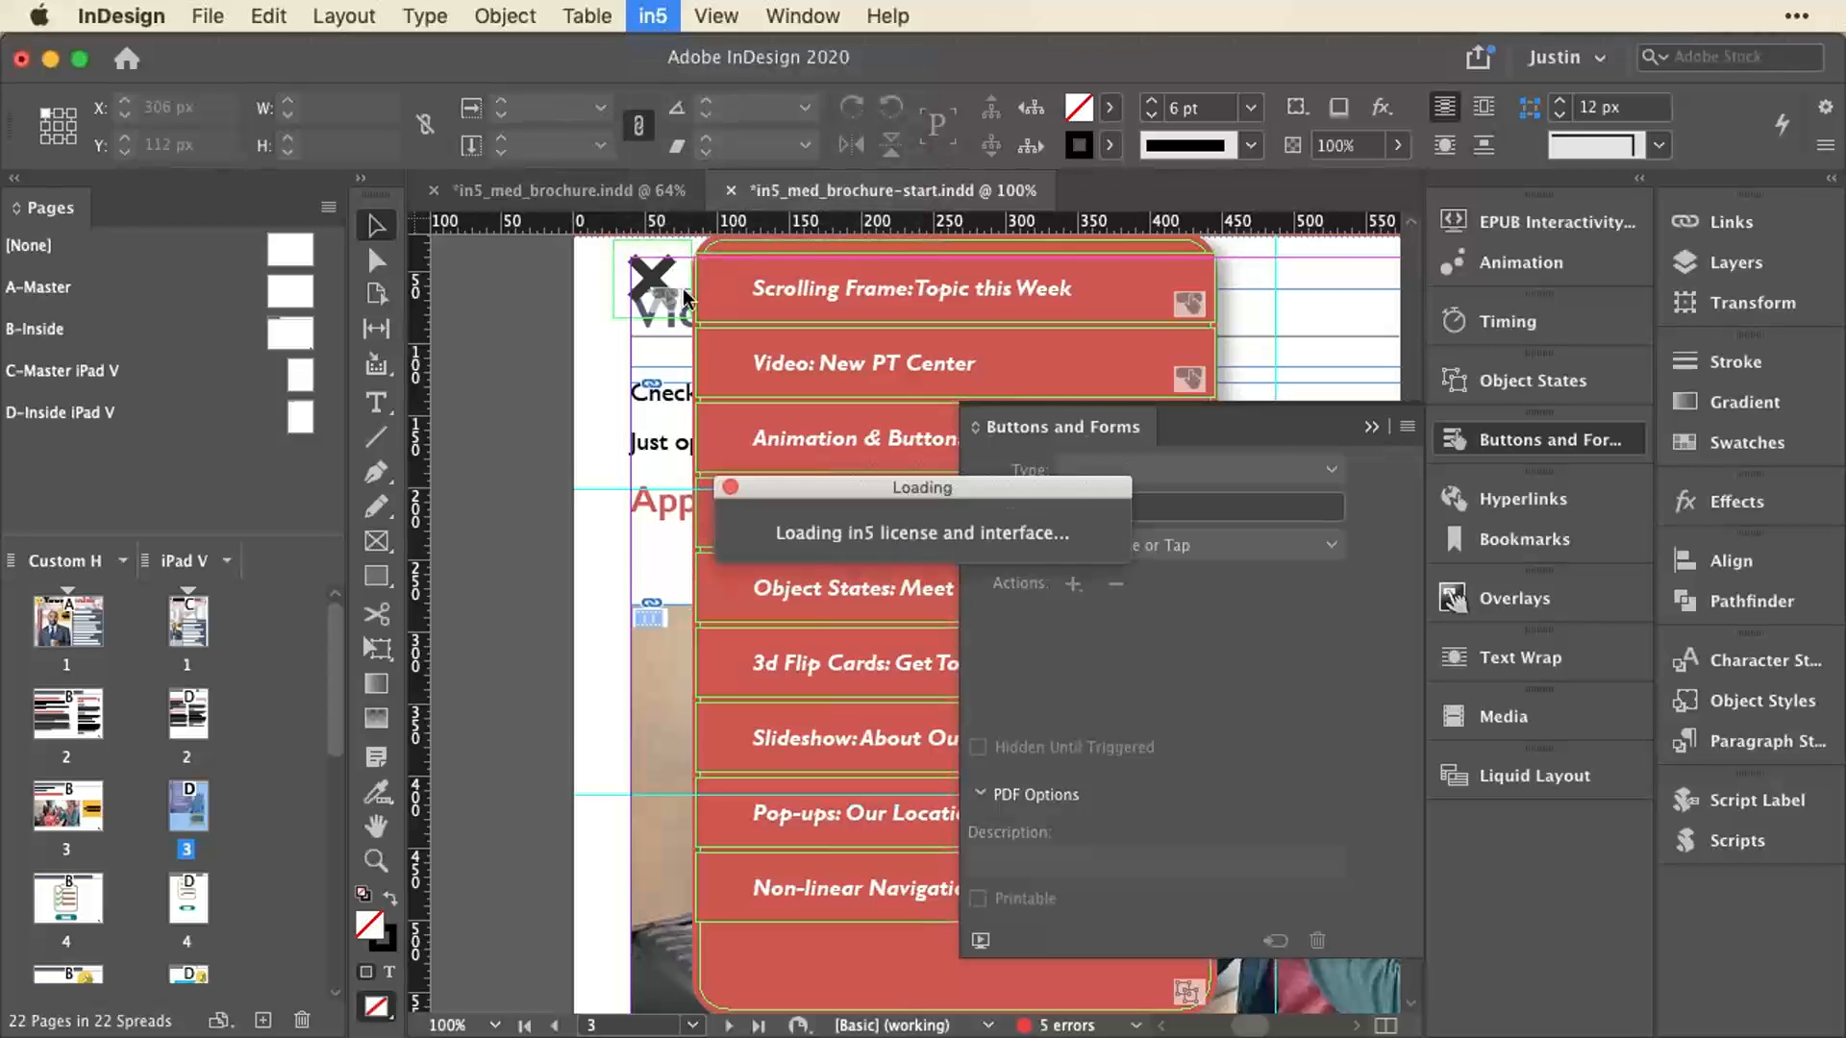
click(1108, 411)
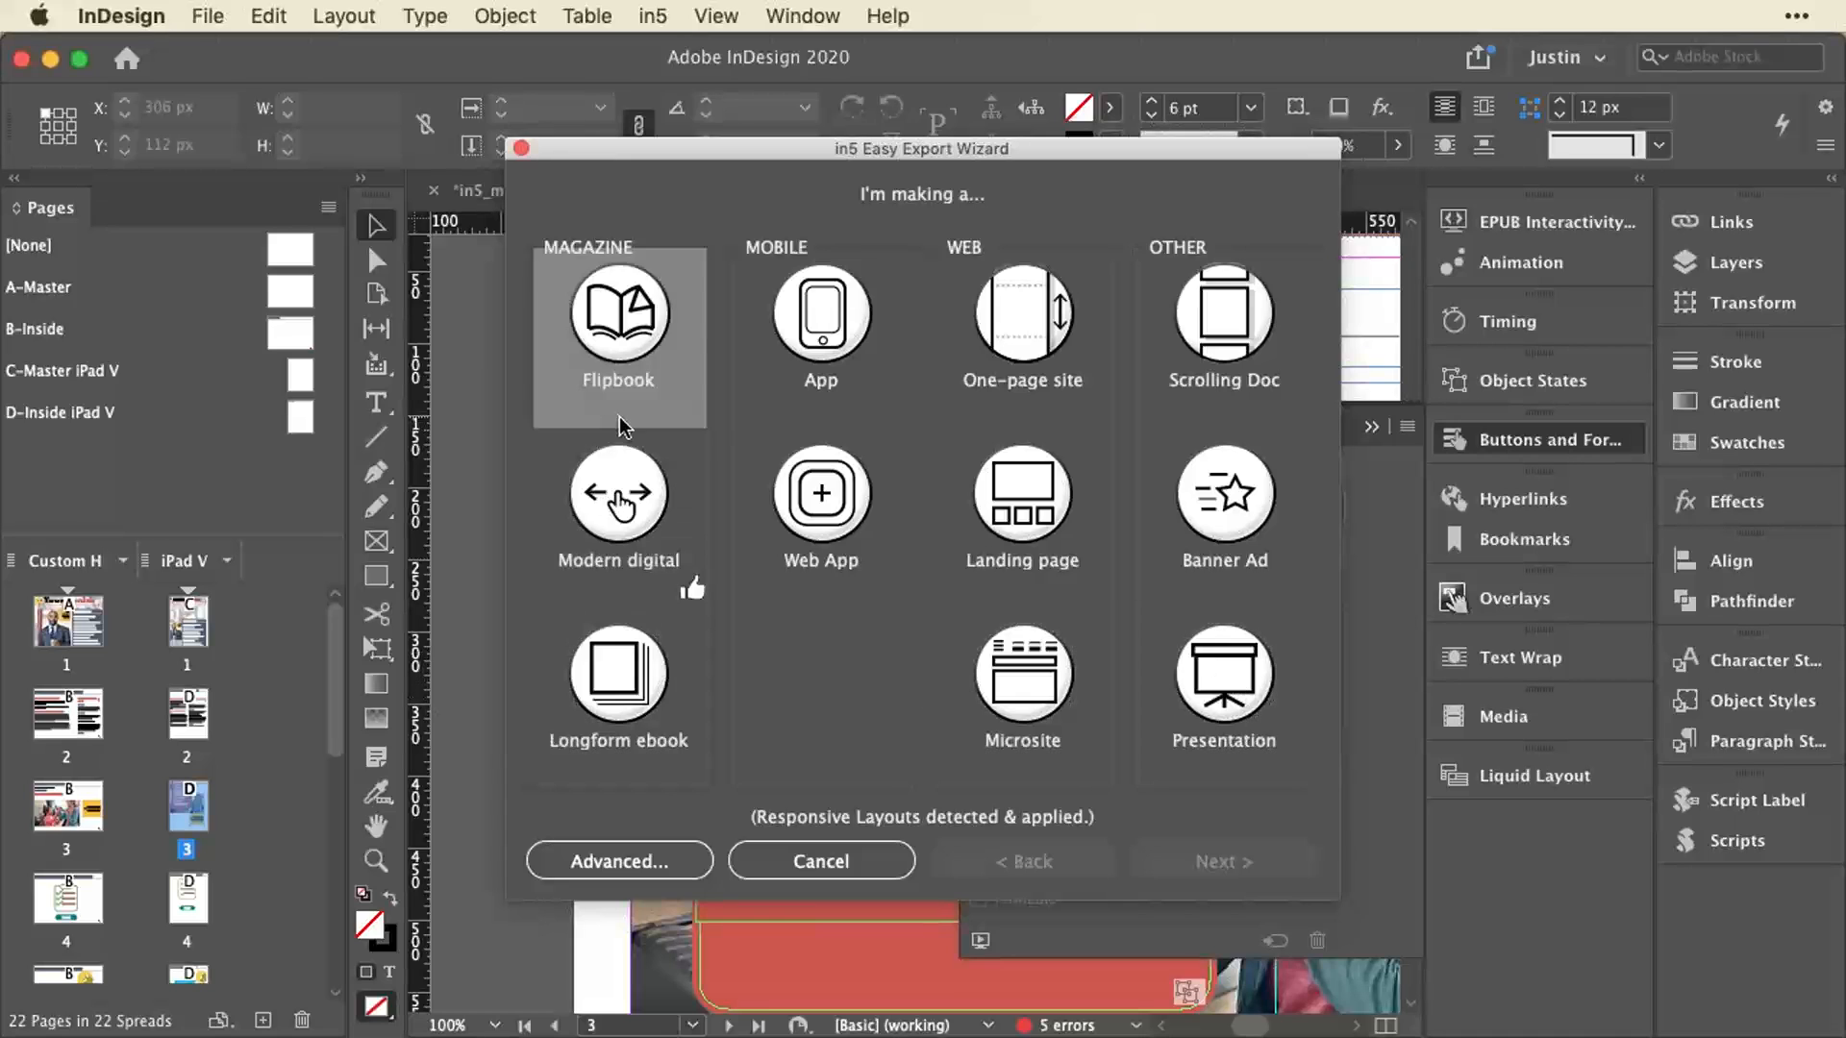
click(620, 495)
click(1224, 861)
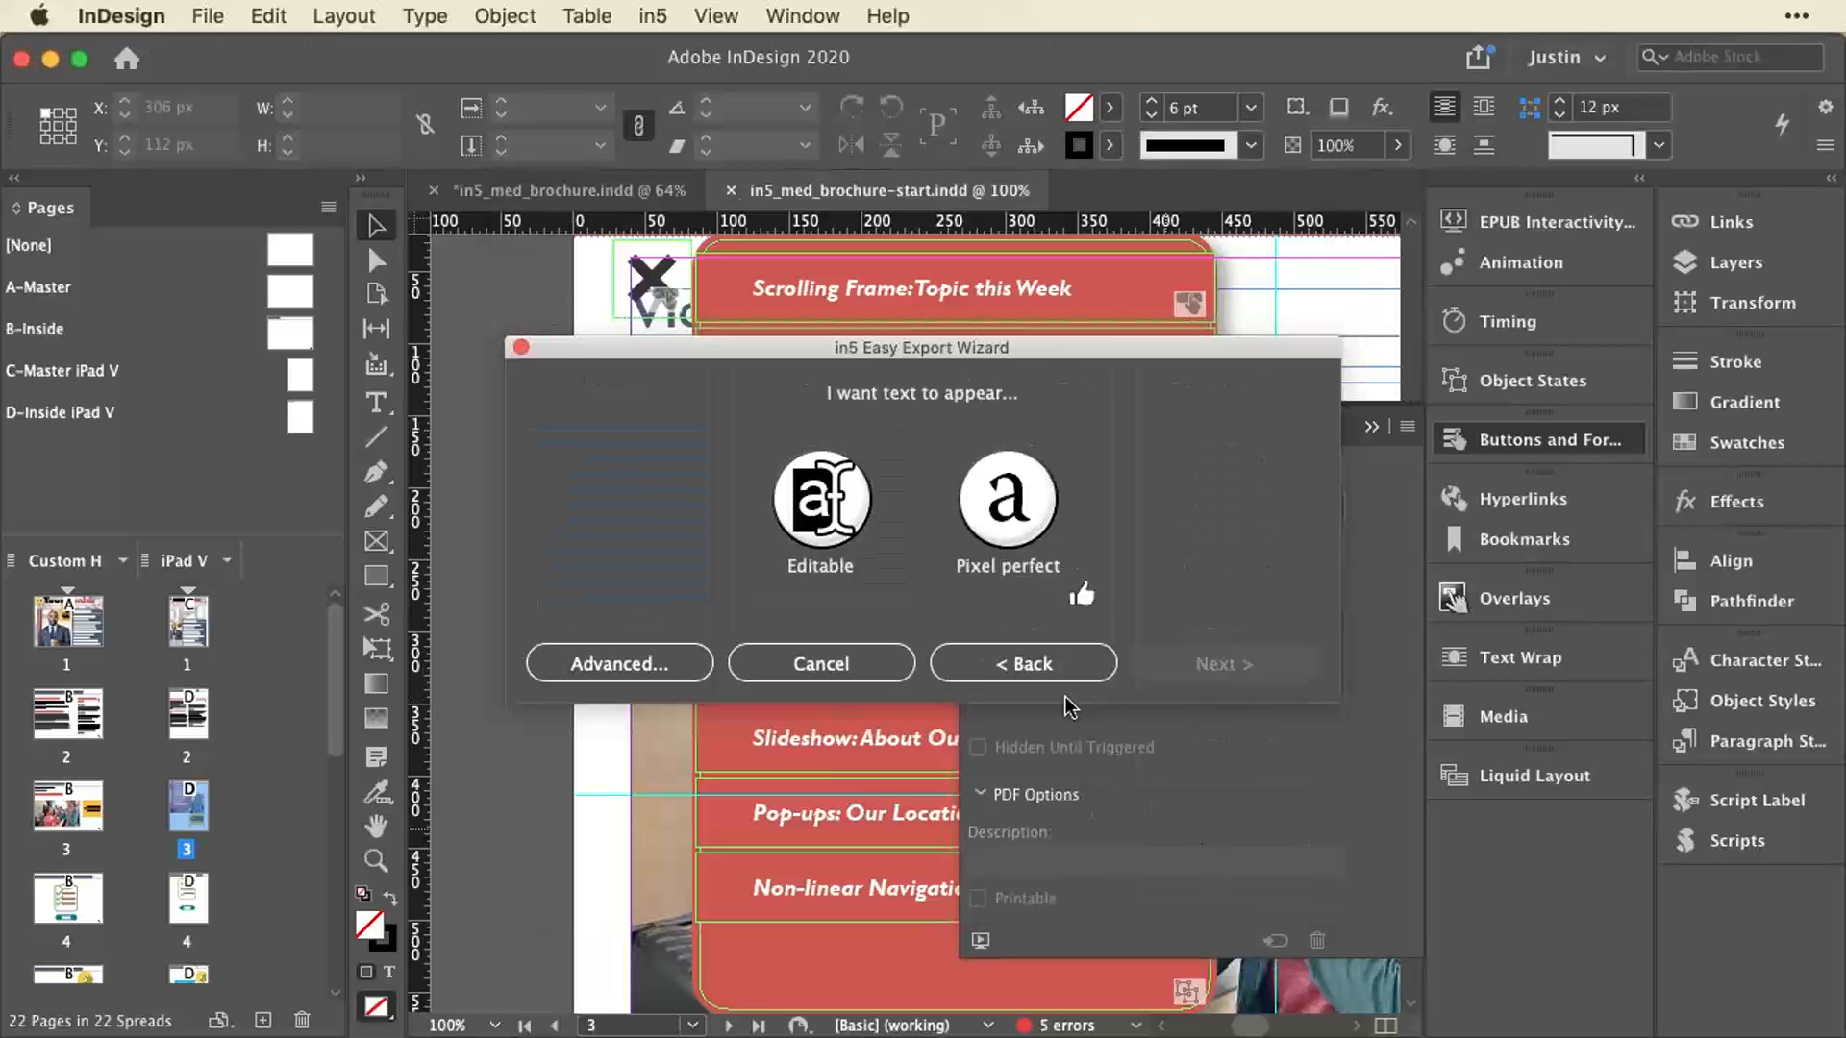
Choose Editable text, examine the Text Rendering choices in the advanced HTML5 export settings, and cancel the export.
mouse_move(865, 541)
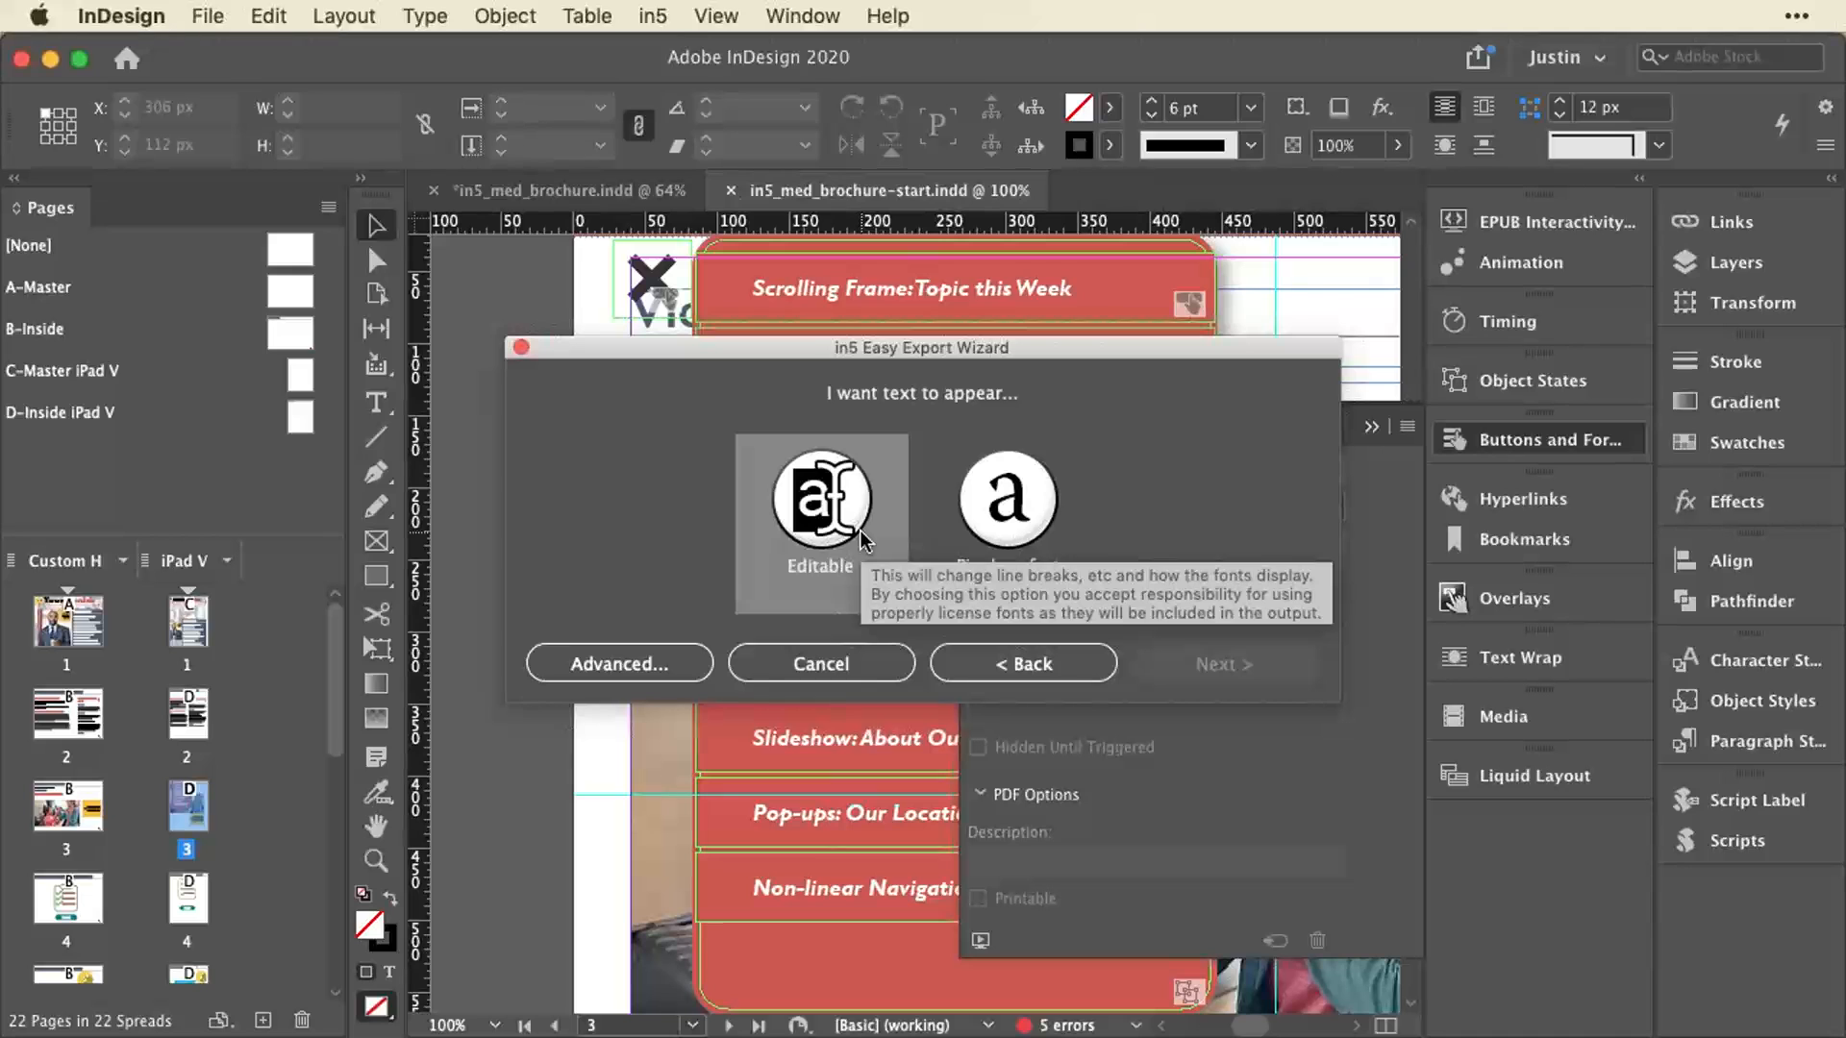
click(865, 541)
click(678, 671)
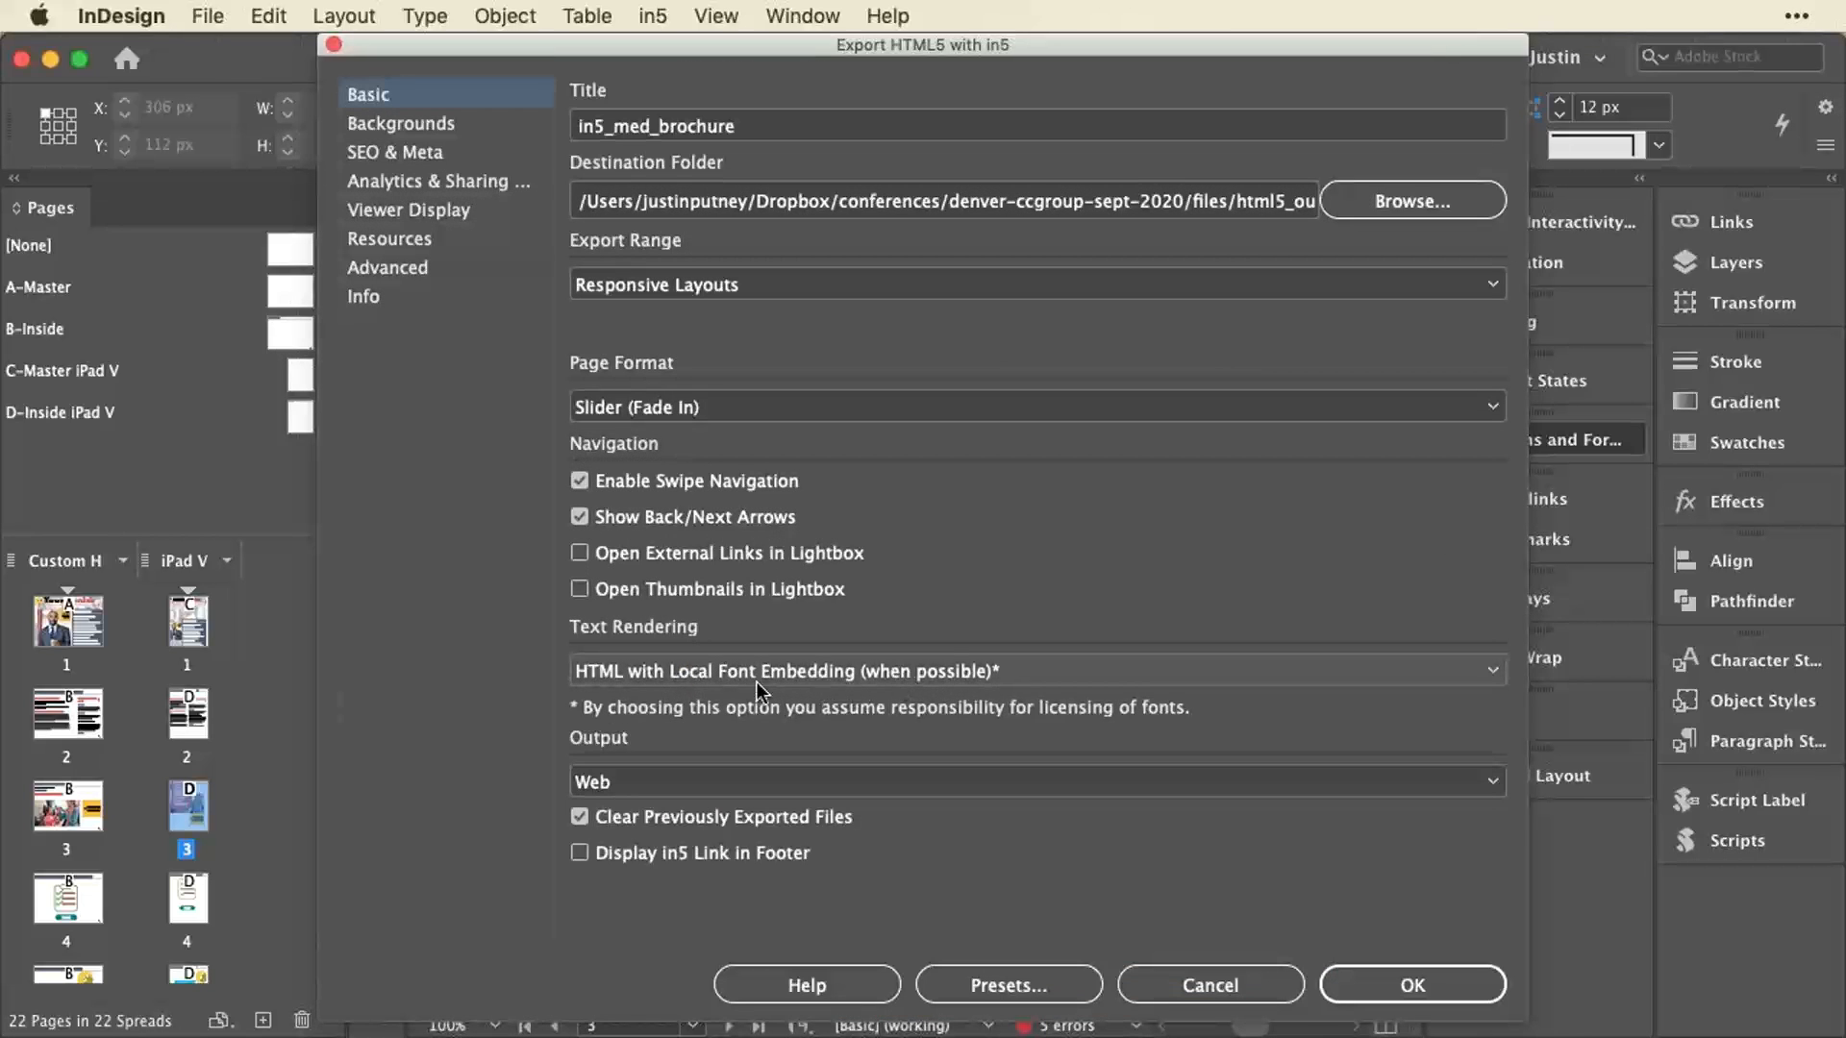
click(794, 677)
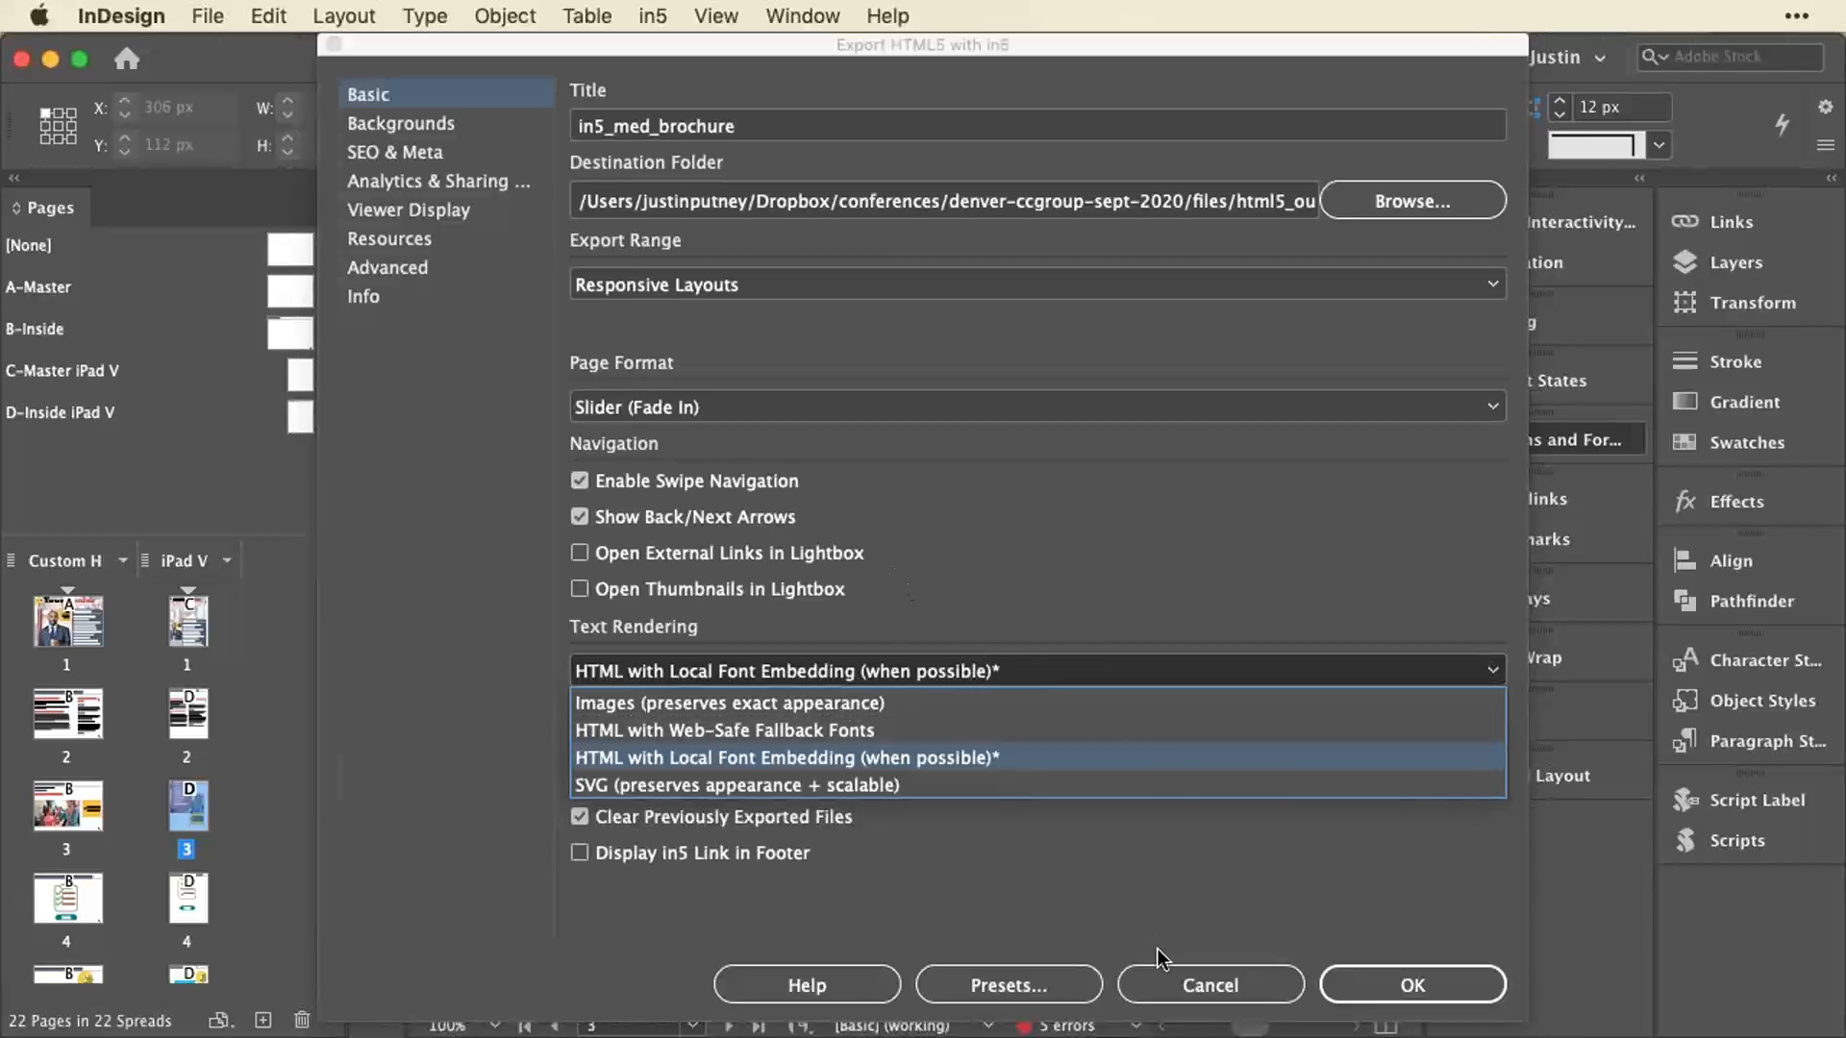
click(1160, 981)
Switch to Chrome and open ajarproductions.com/in5course in a new tab.
mouse_move(637, 1033)
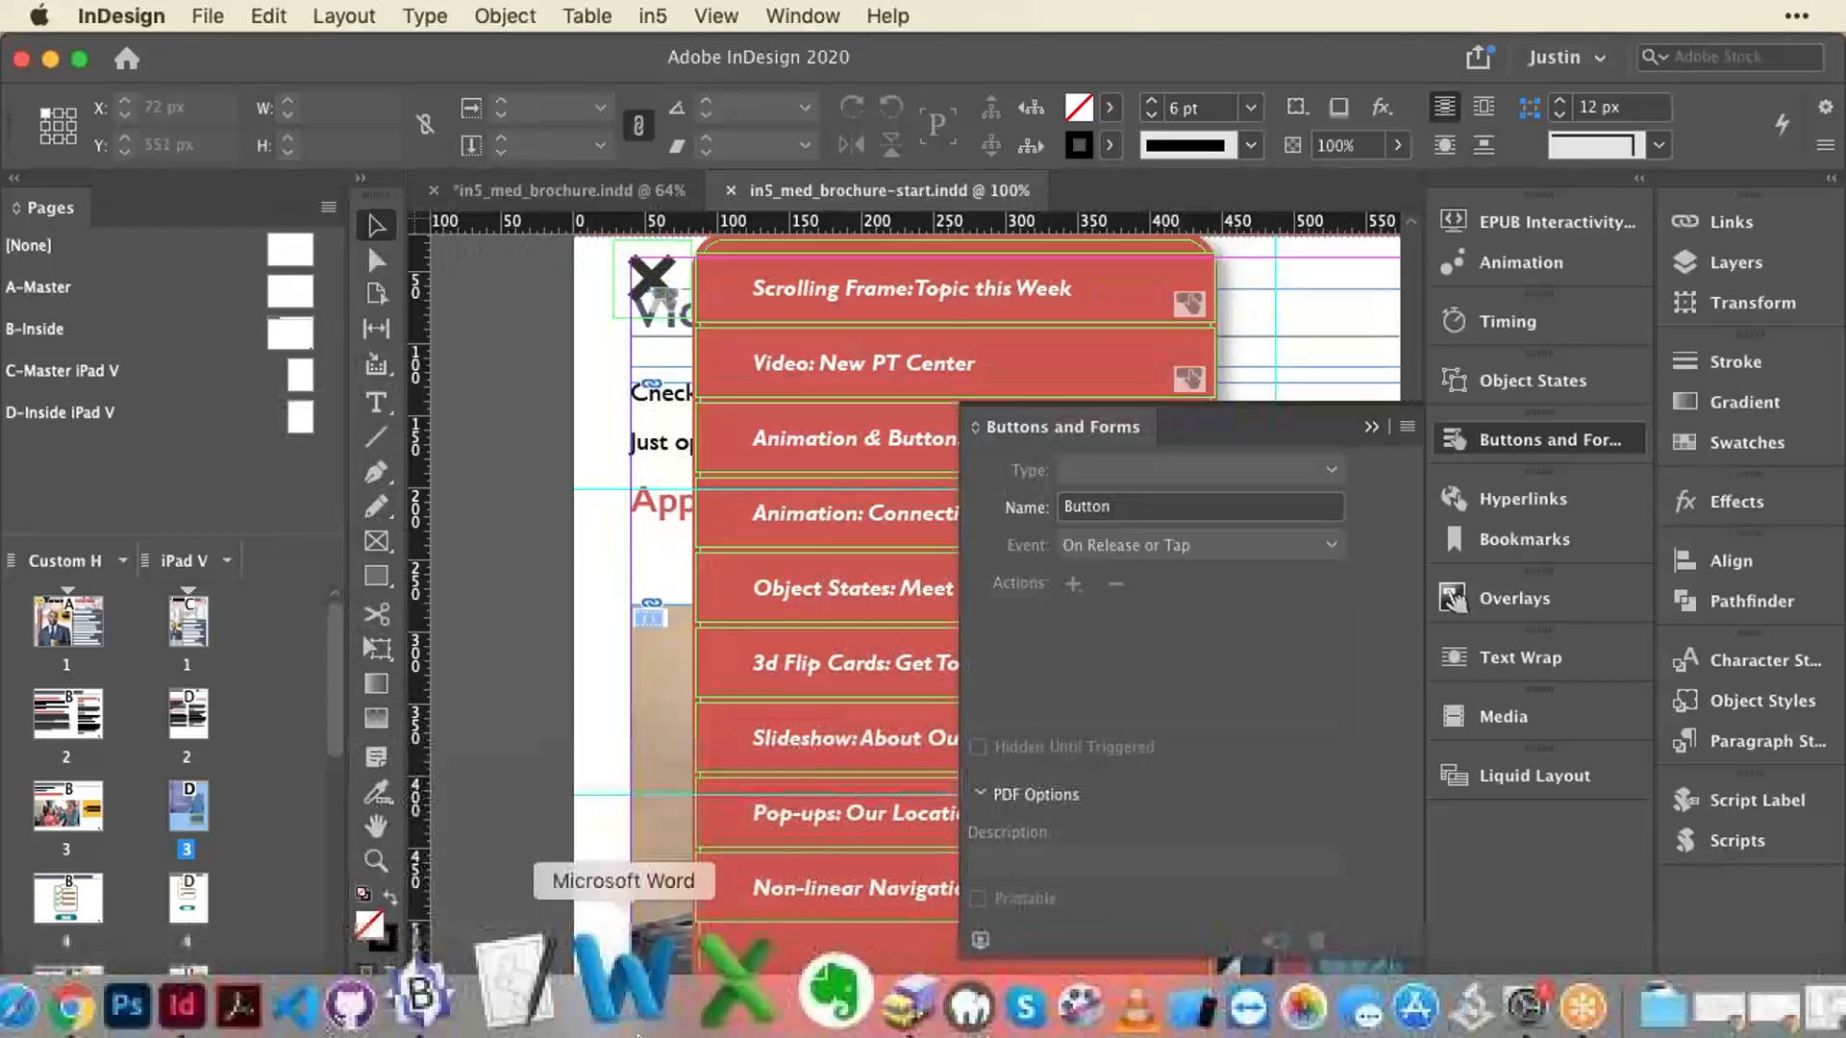
click(162, 986)
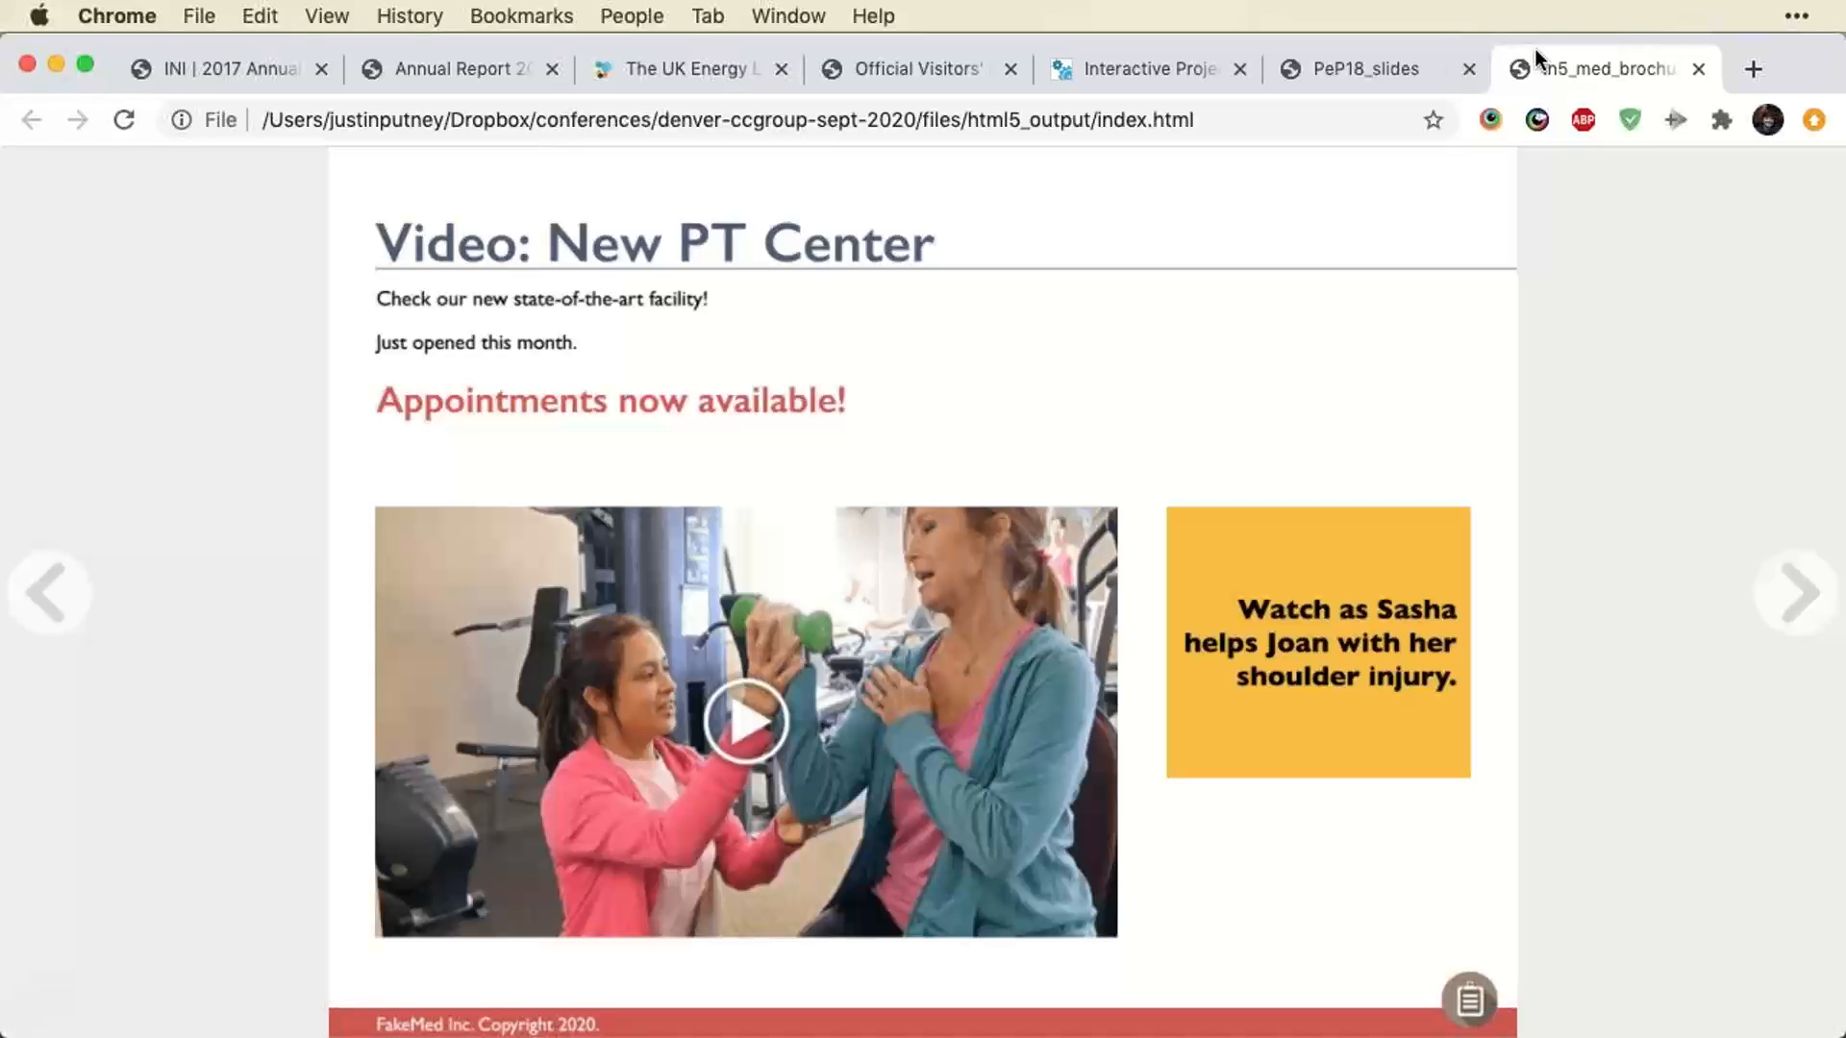
click(1749, 57)
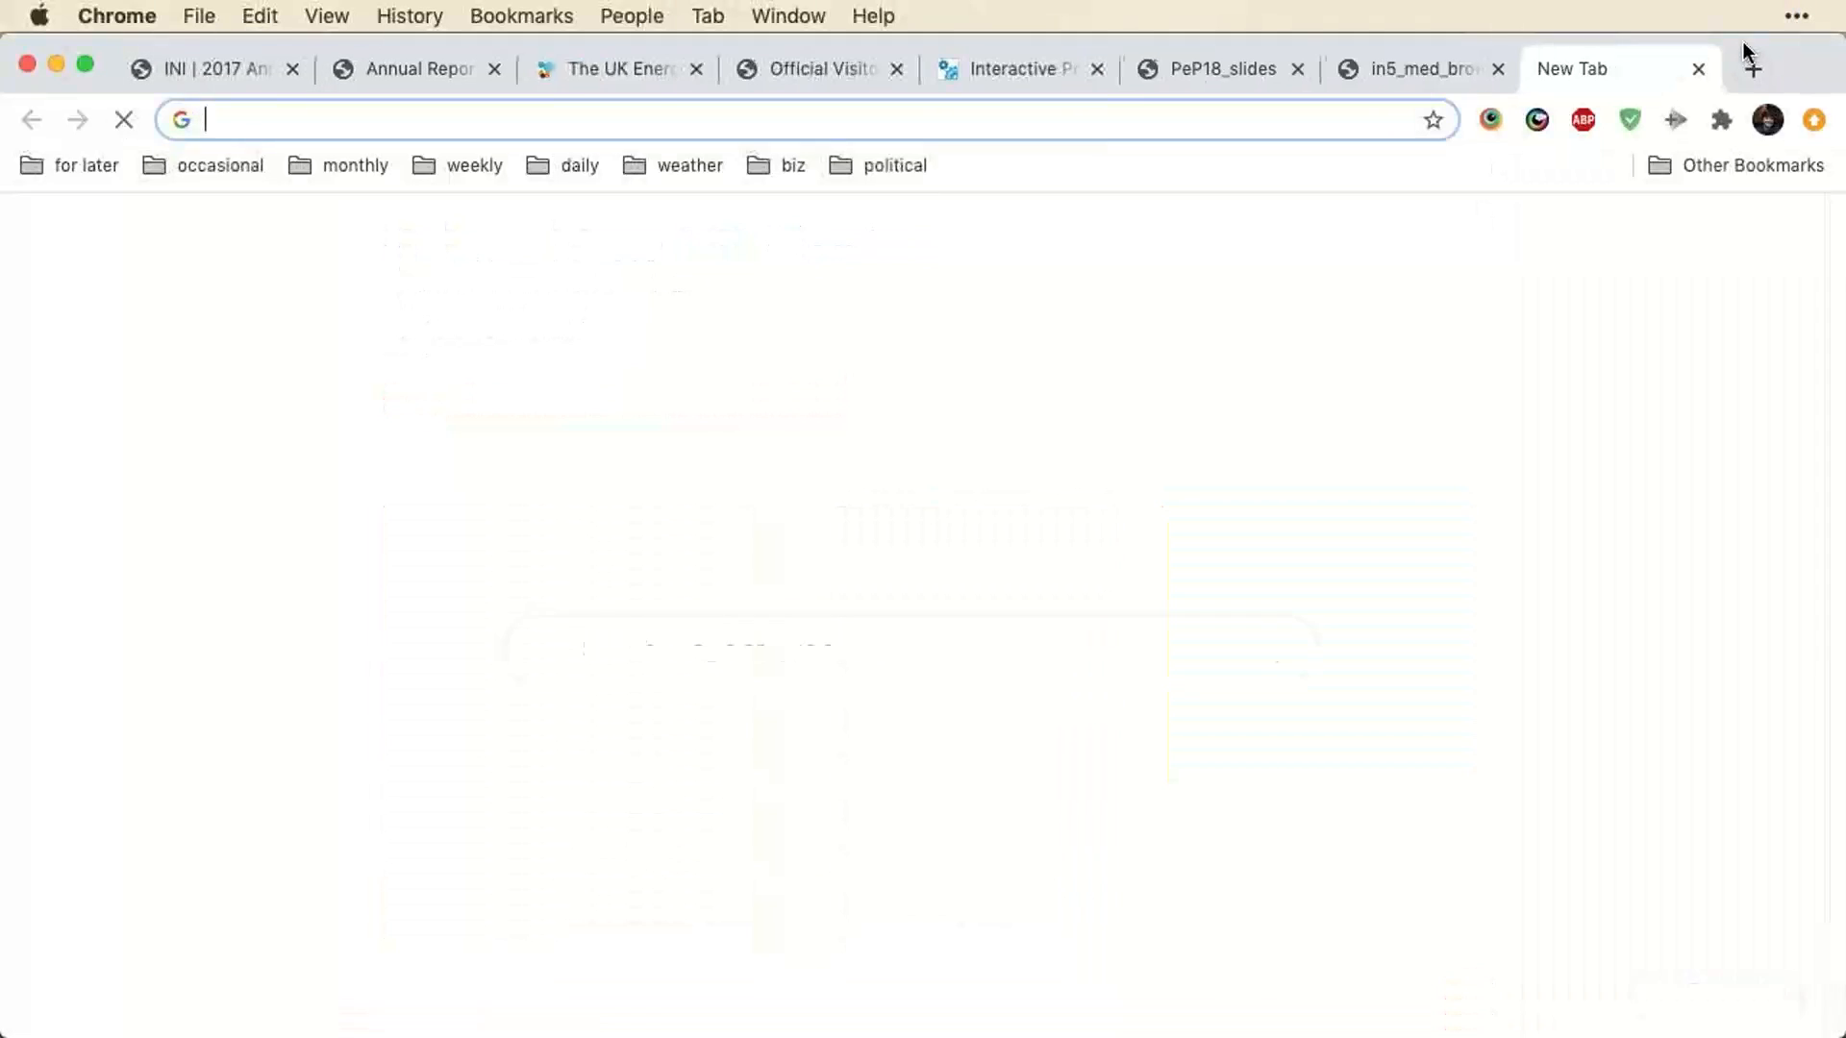
text(;in)
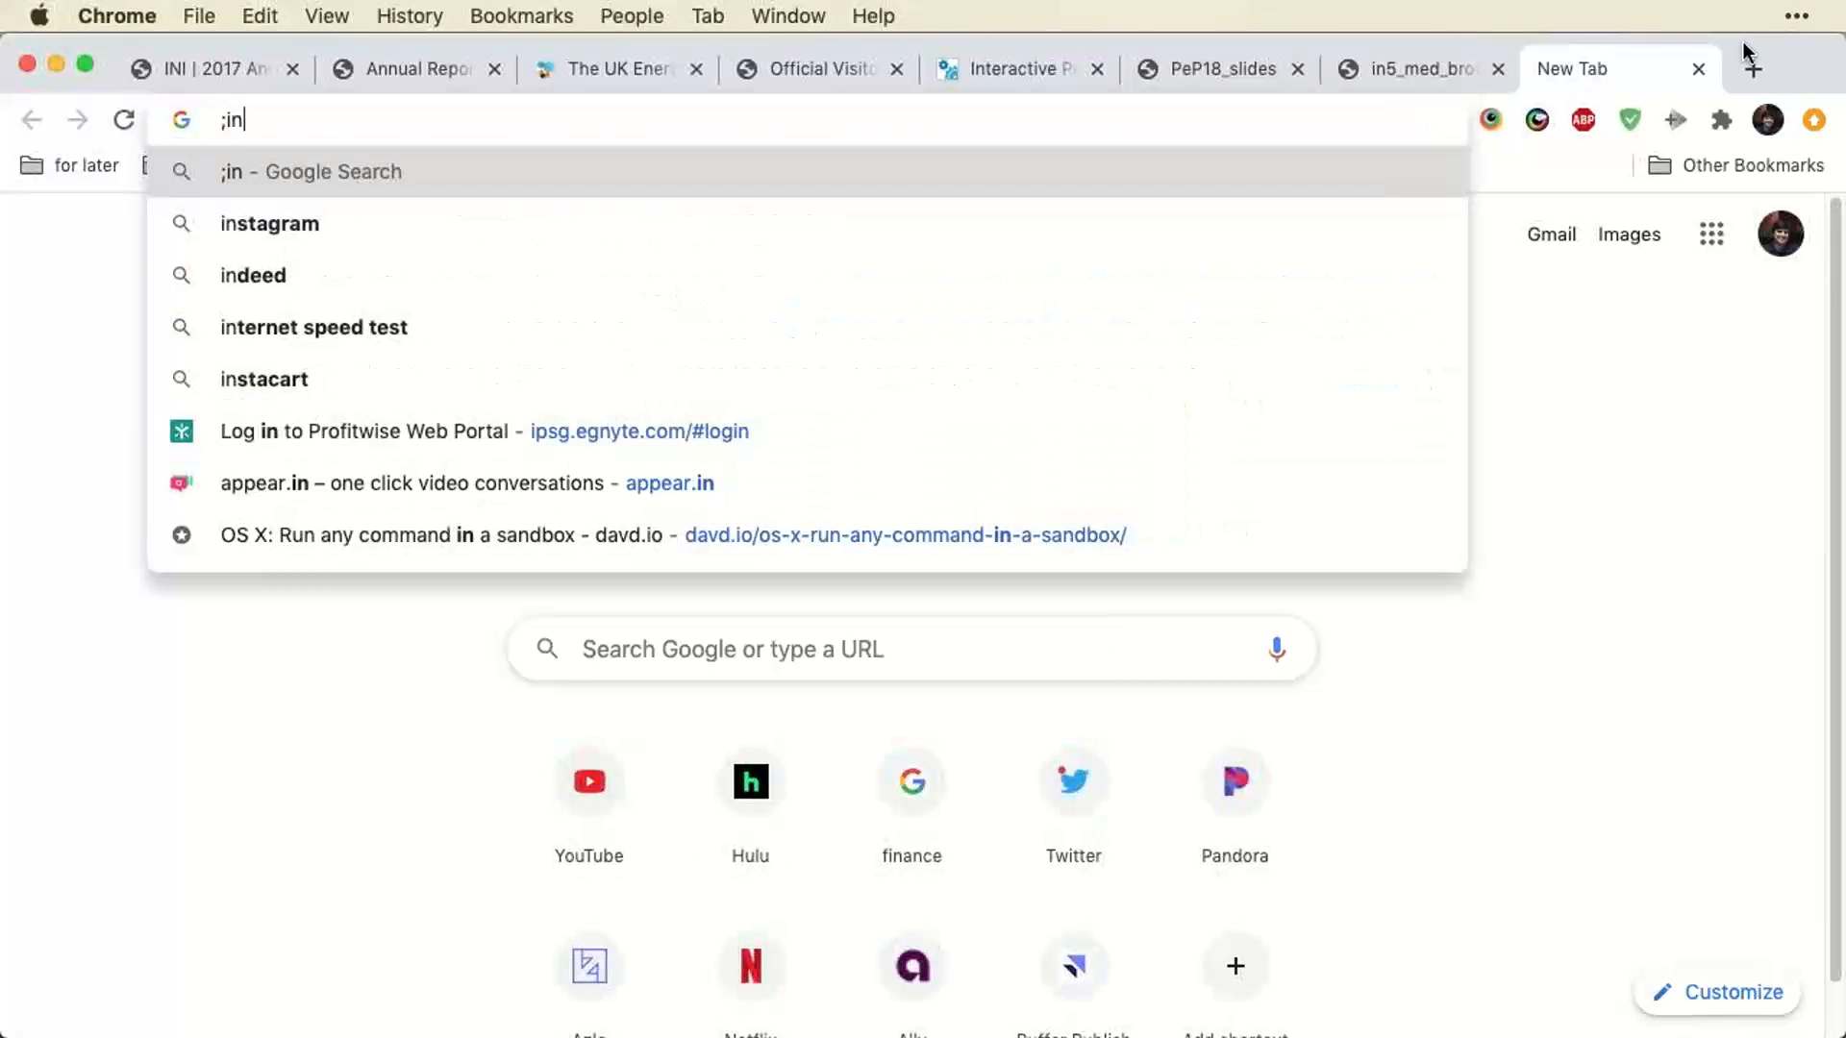
text(5course)
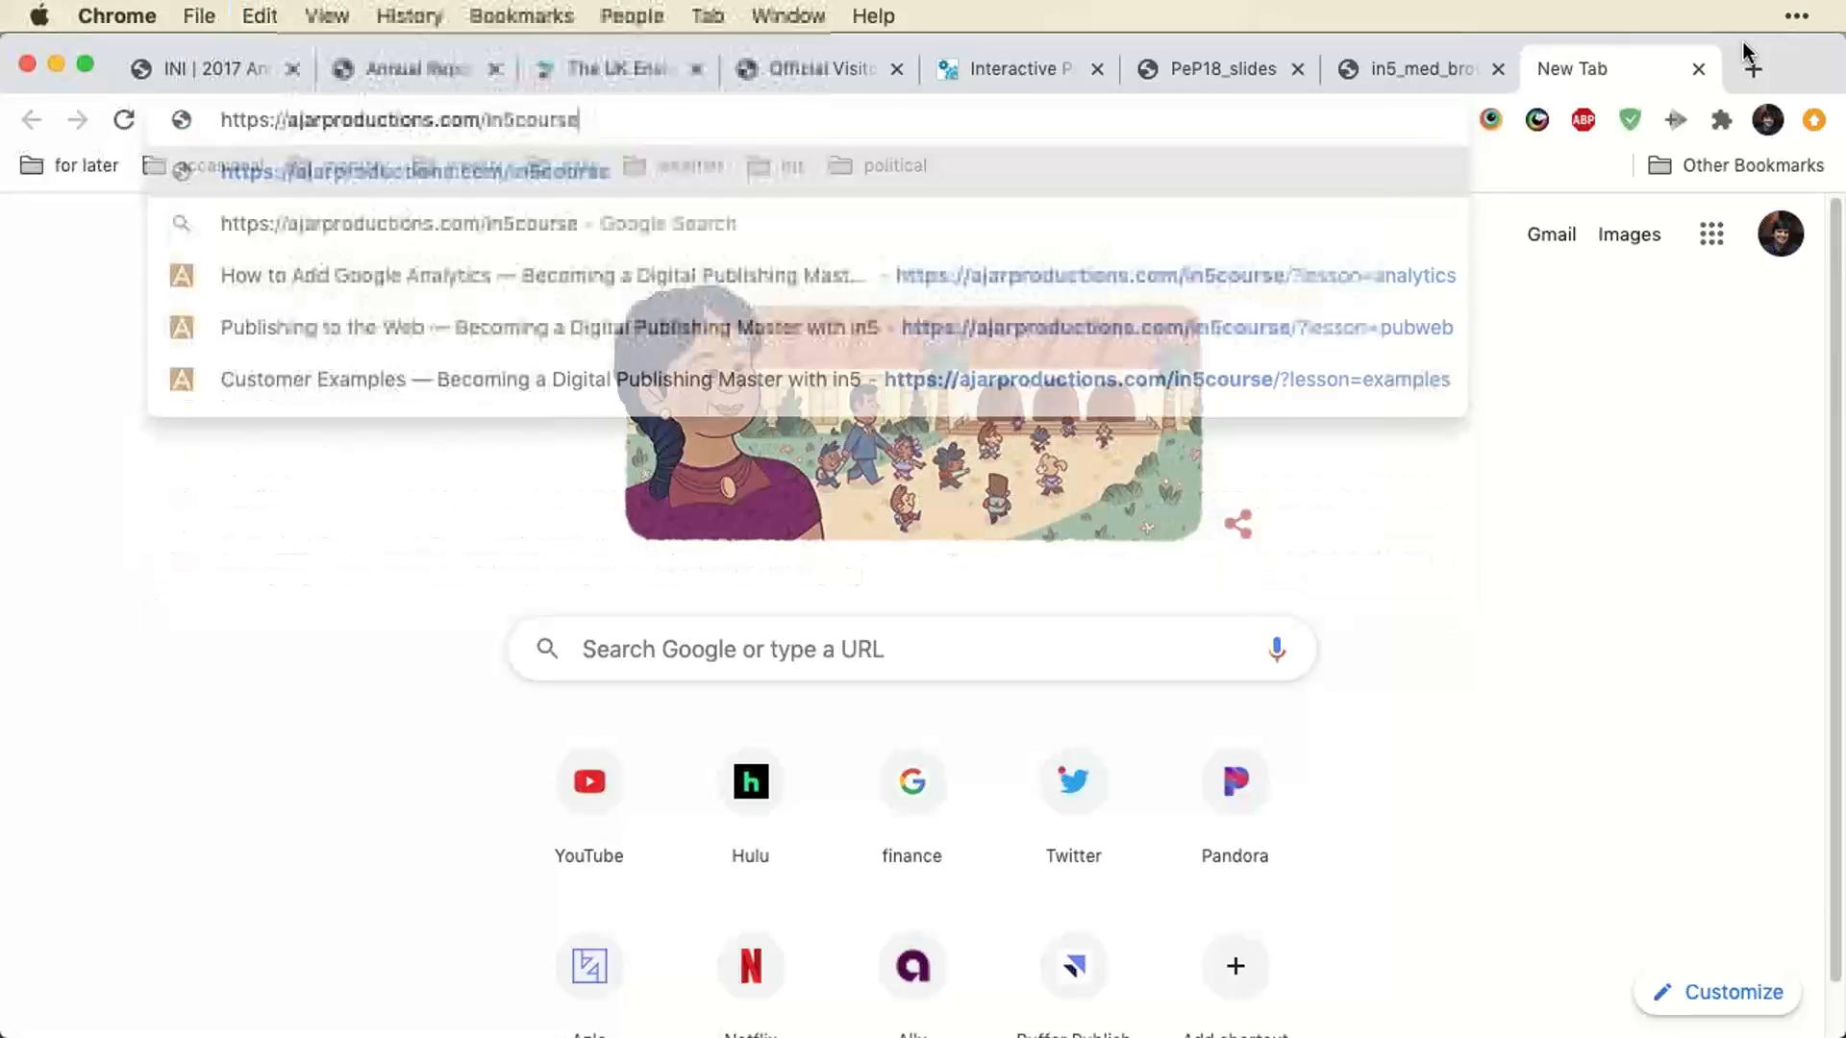
key(Return)
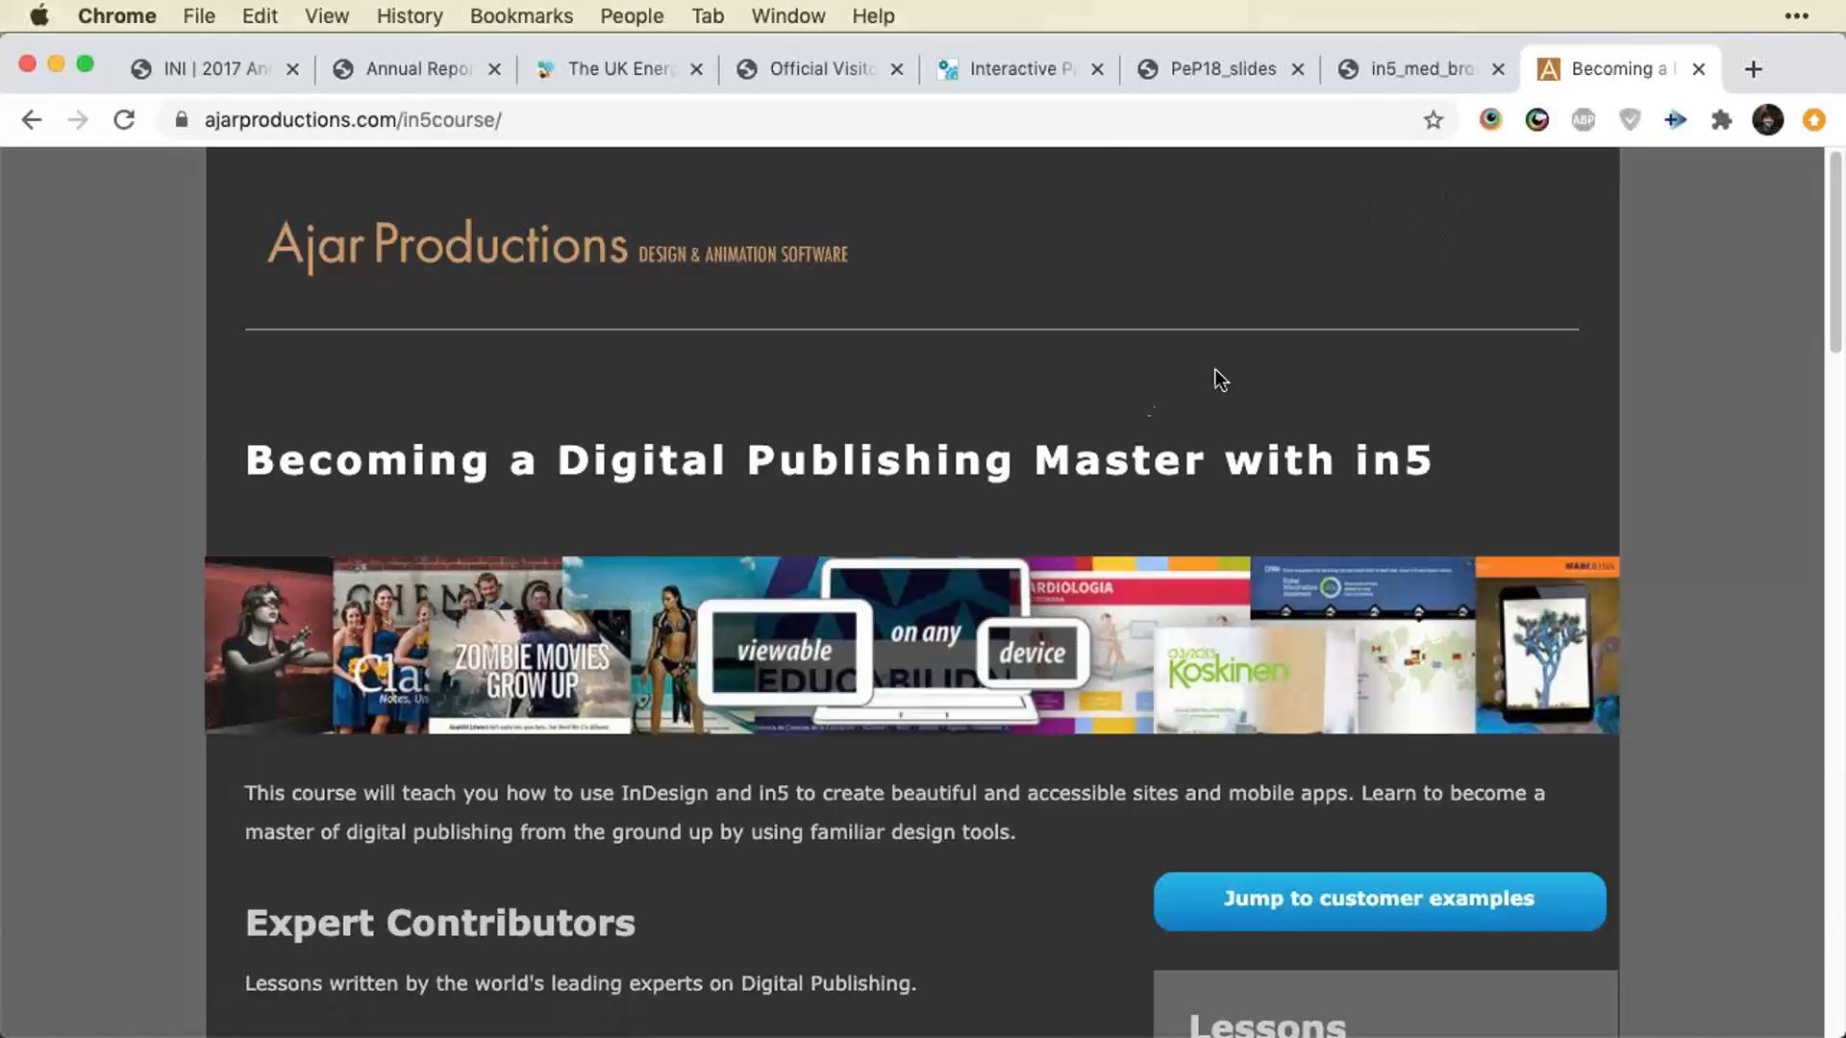
Go to the course's Customer Examples lesson and open the Winter 2017 issue of the Allegheny magazine.
click(1288, 904)
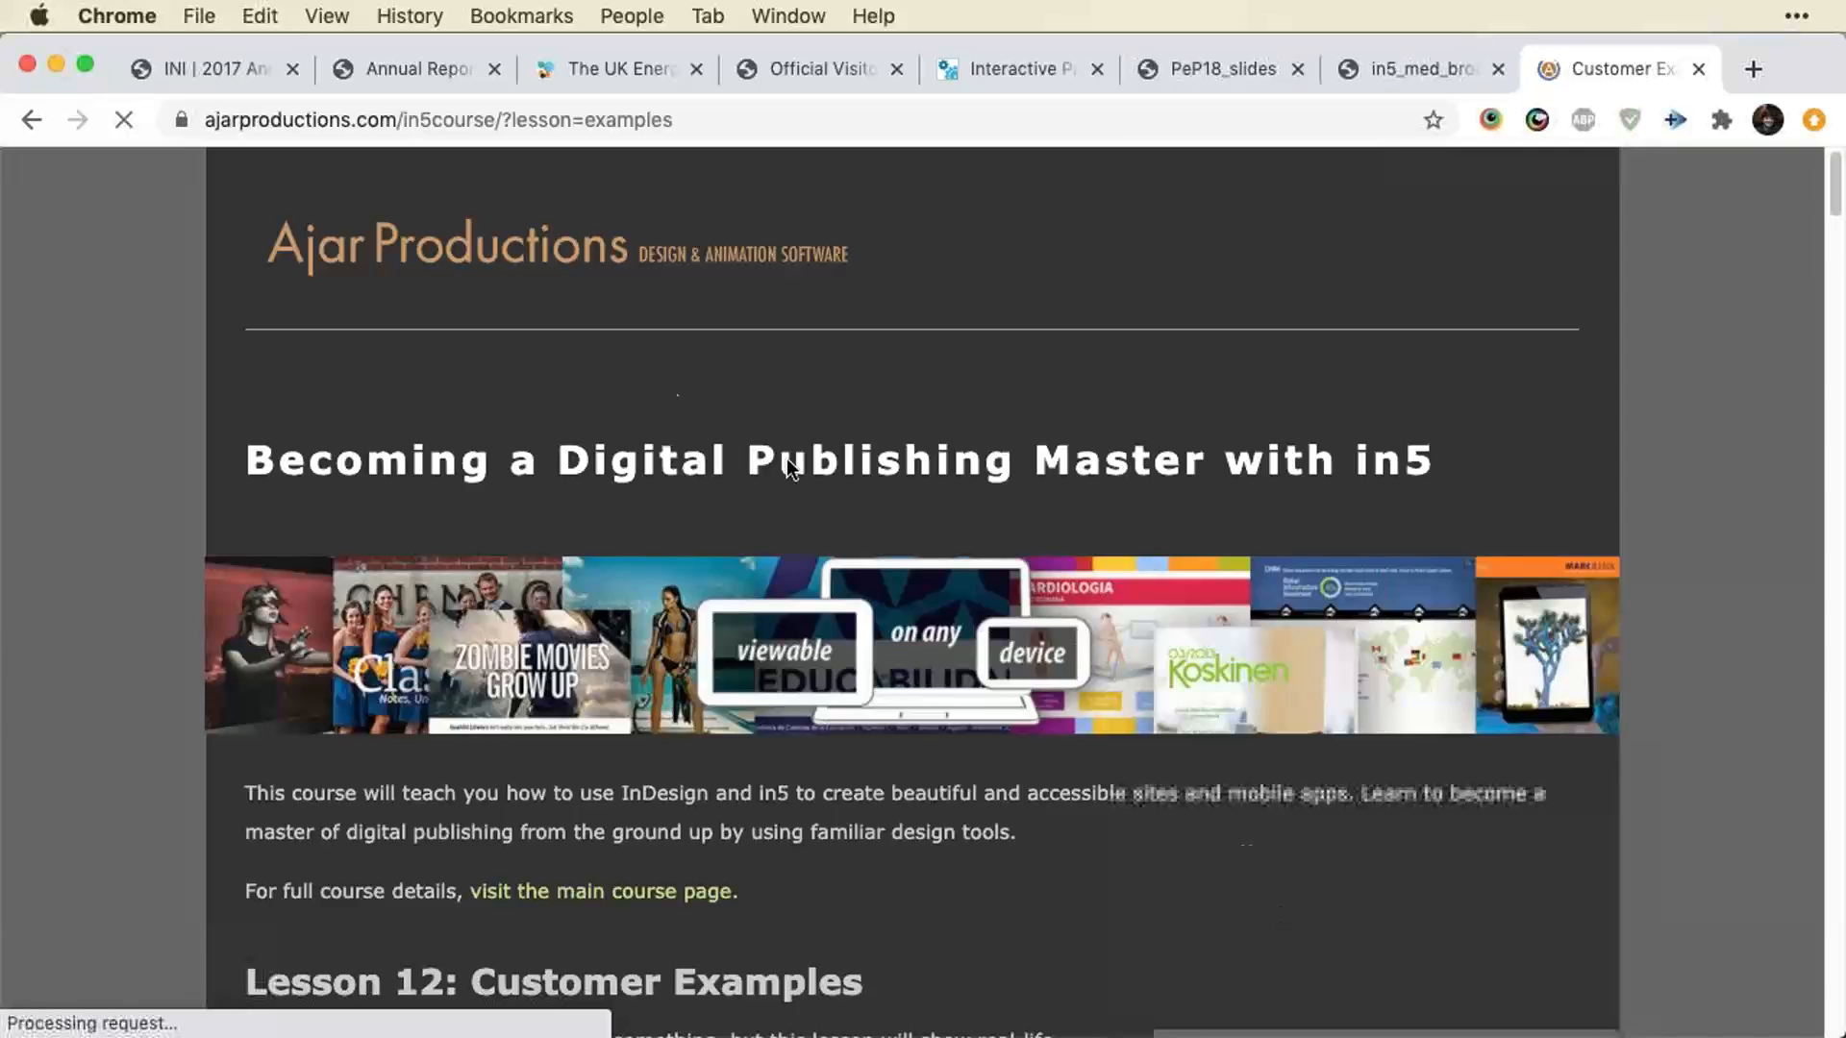
scroll(362, 394, down, 15)
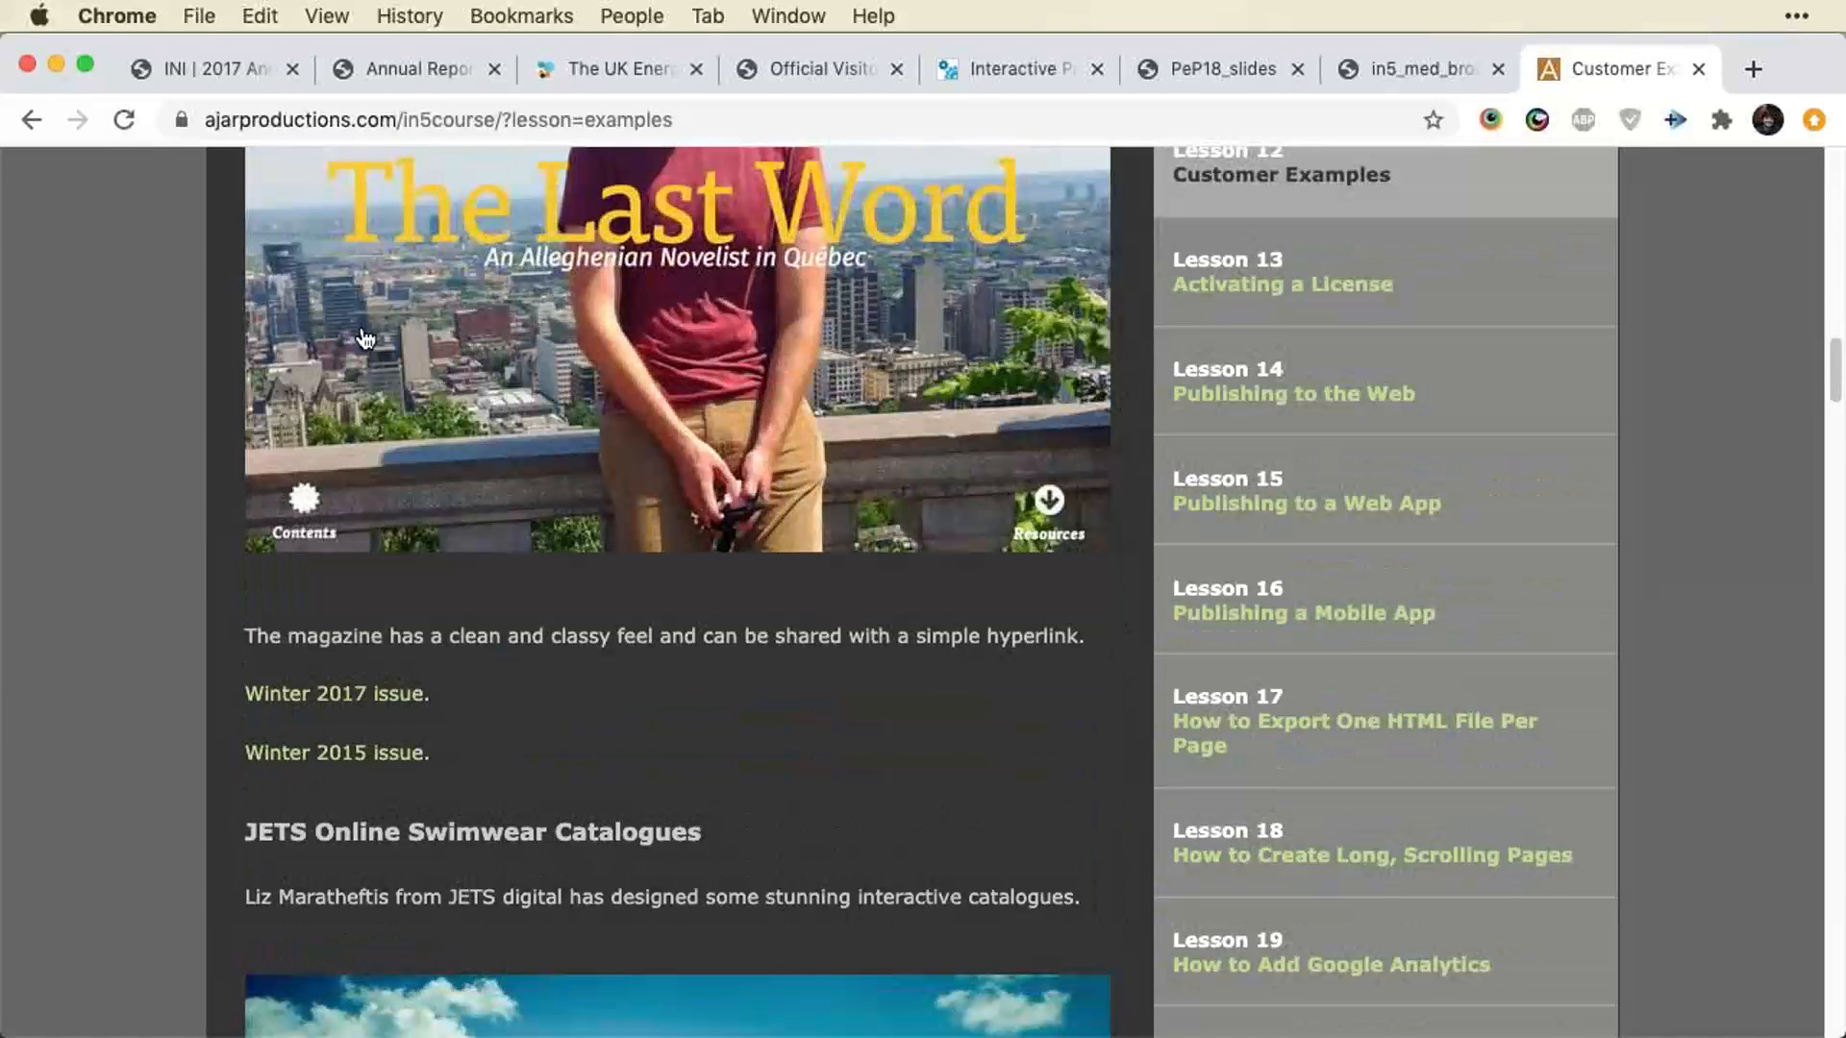
click(368, 688)
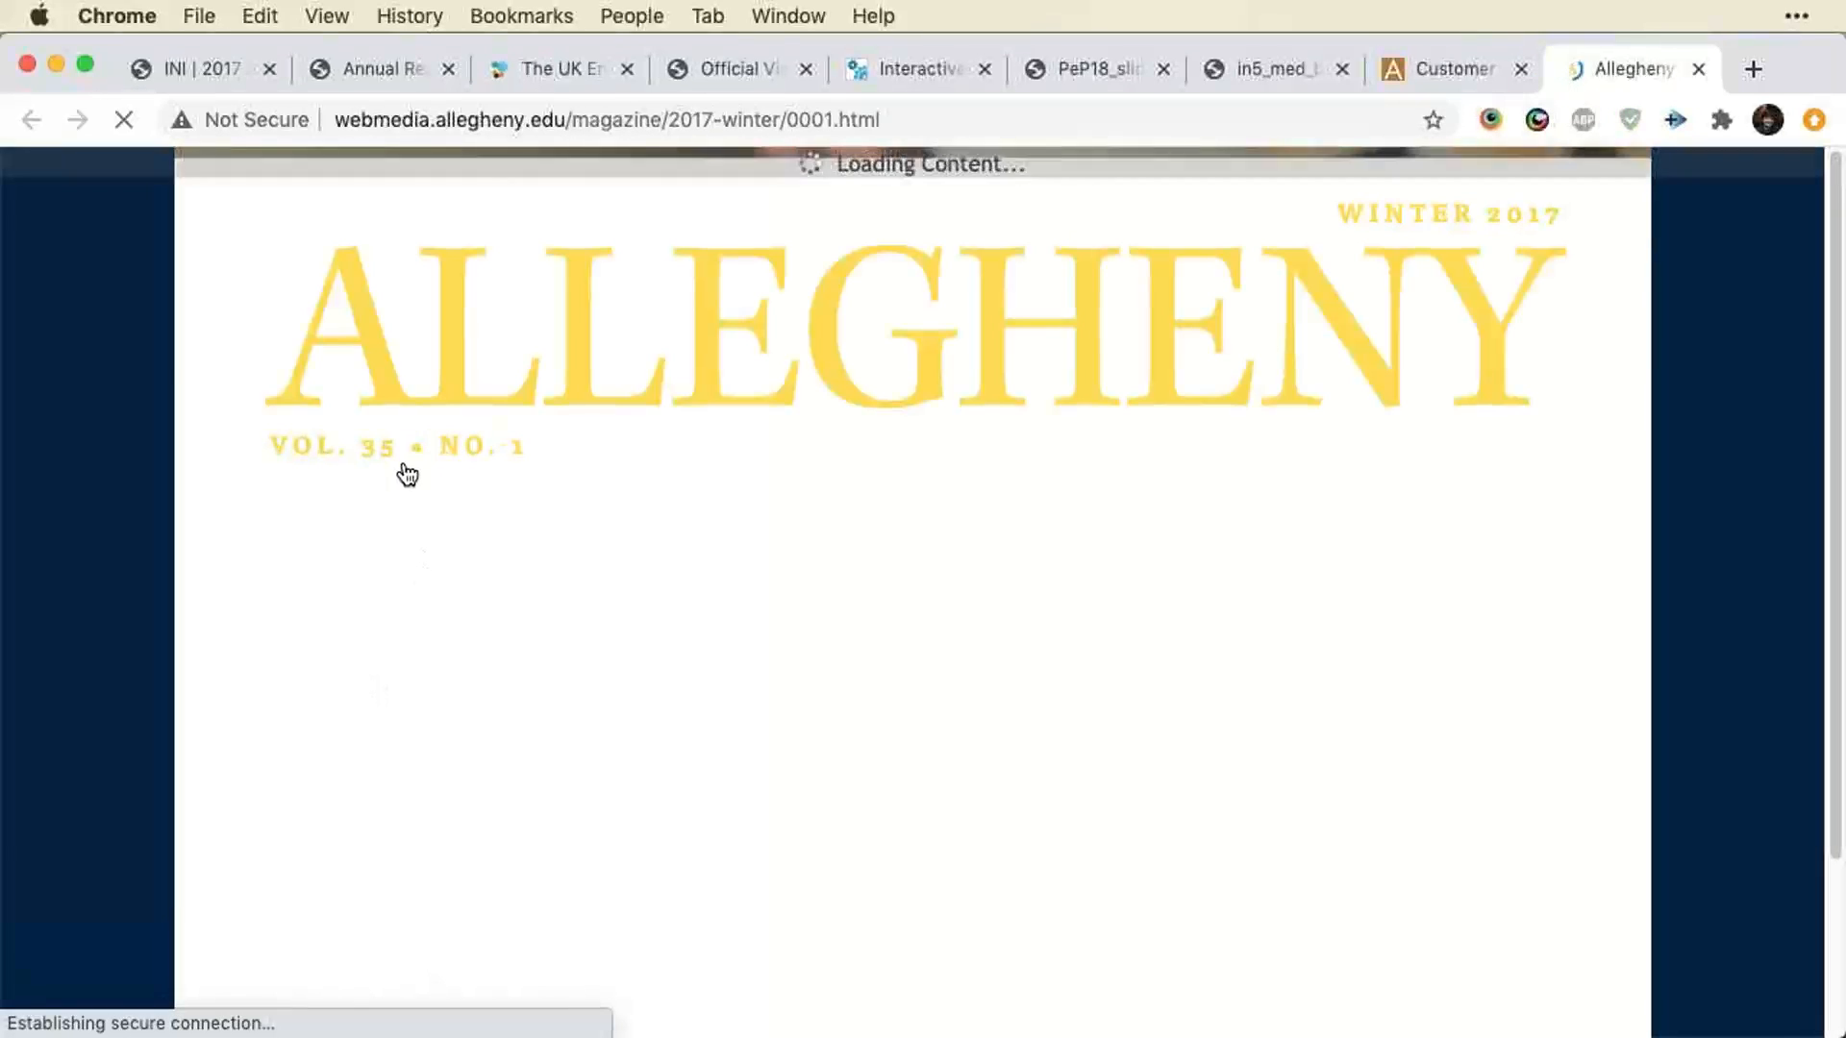
Go to the magazine's In This Issue contents page and open the Going Farther Afield article.
scroll(406, 474, down, 3)
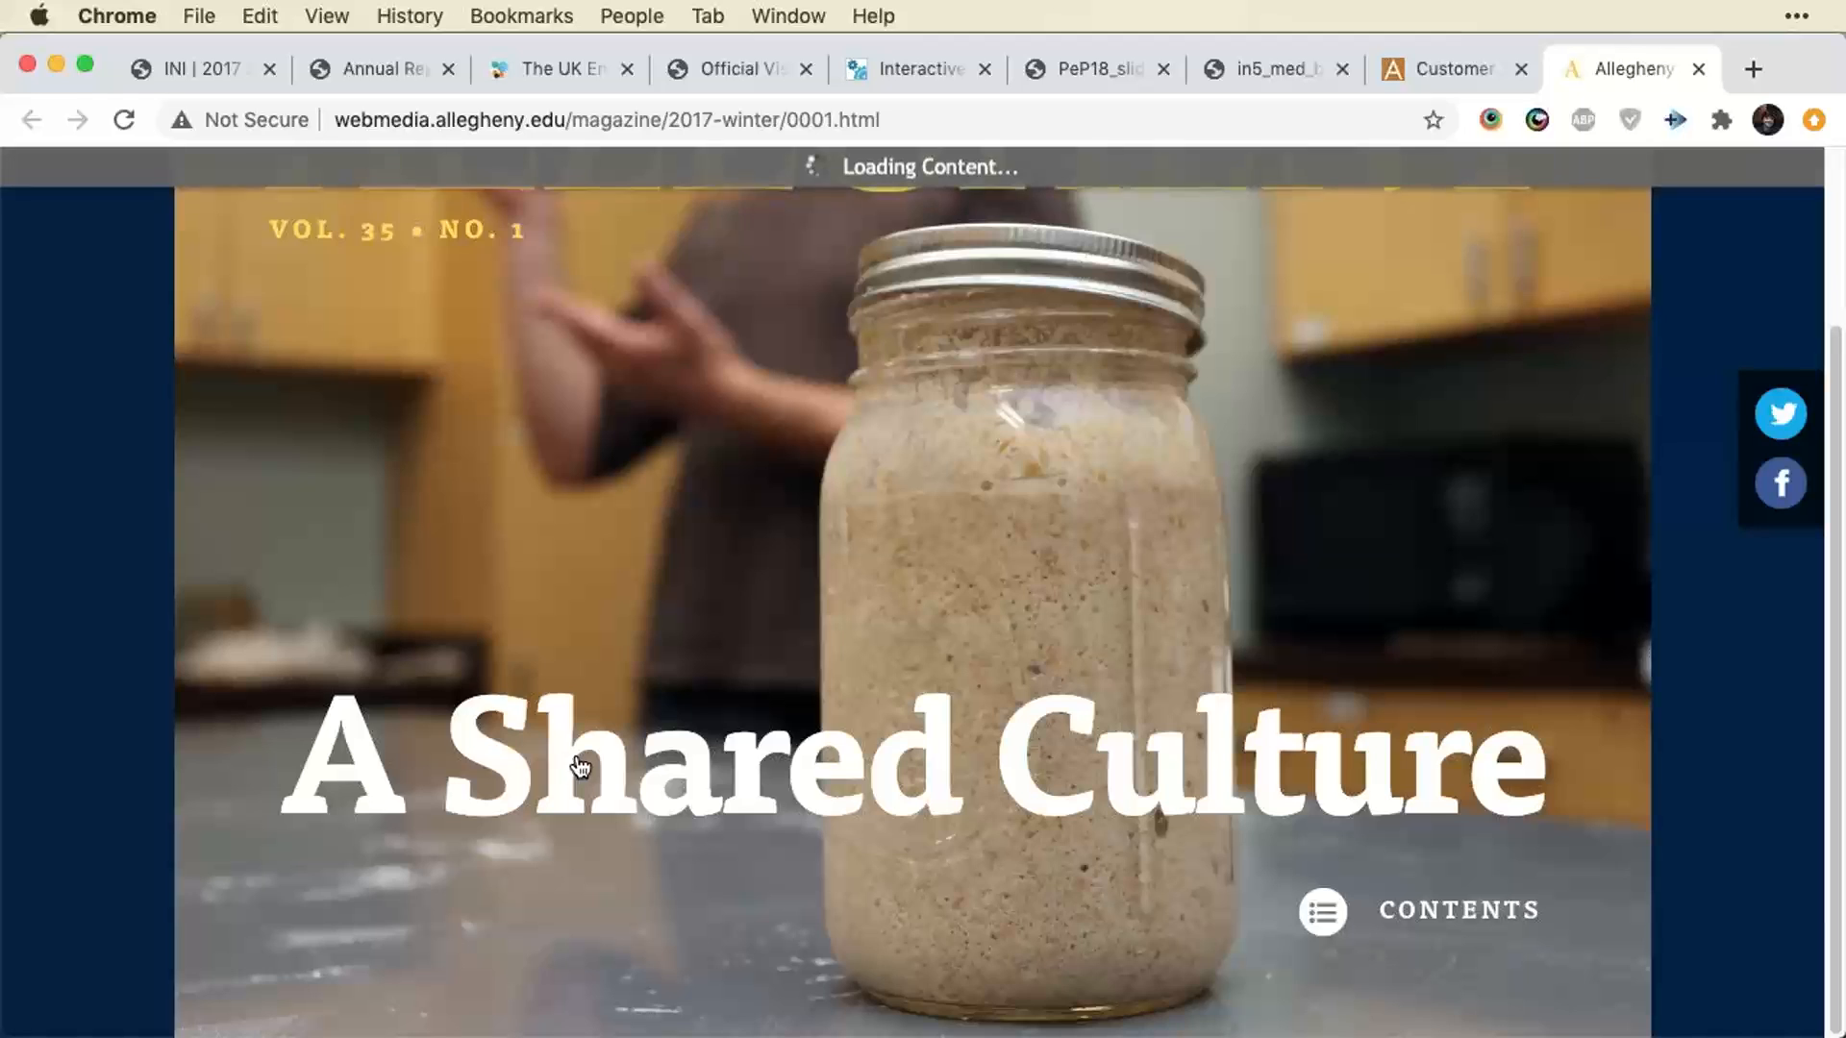
click(1435, 931)
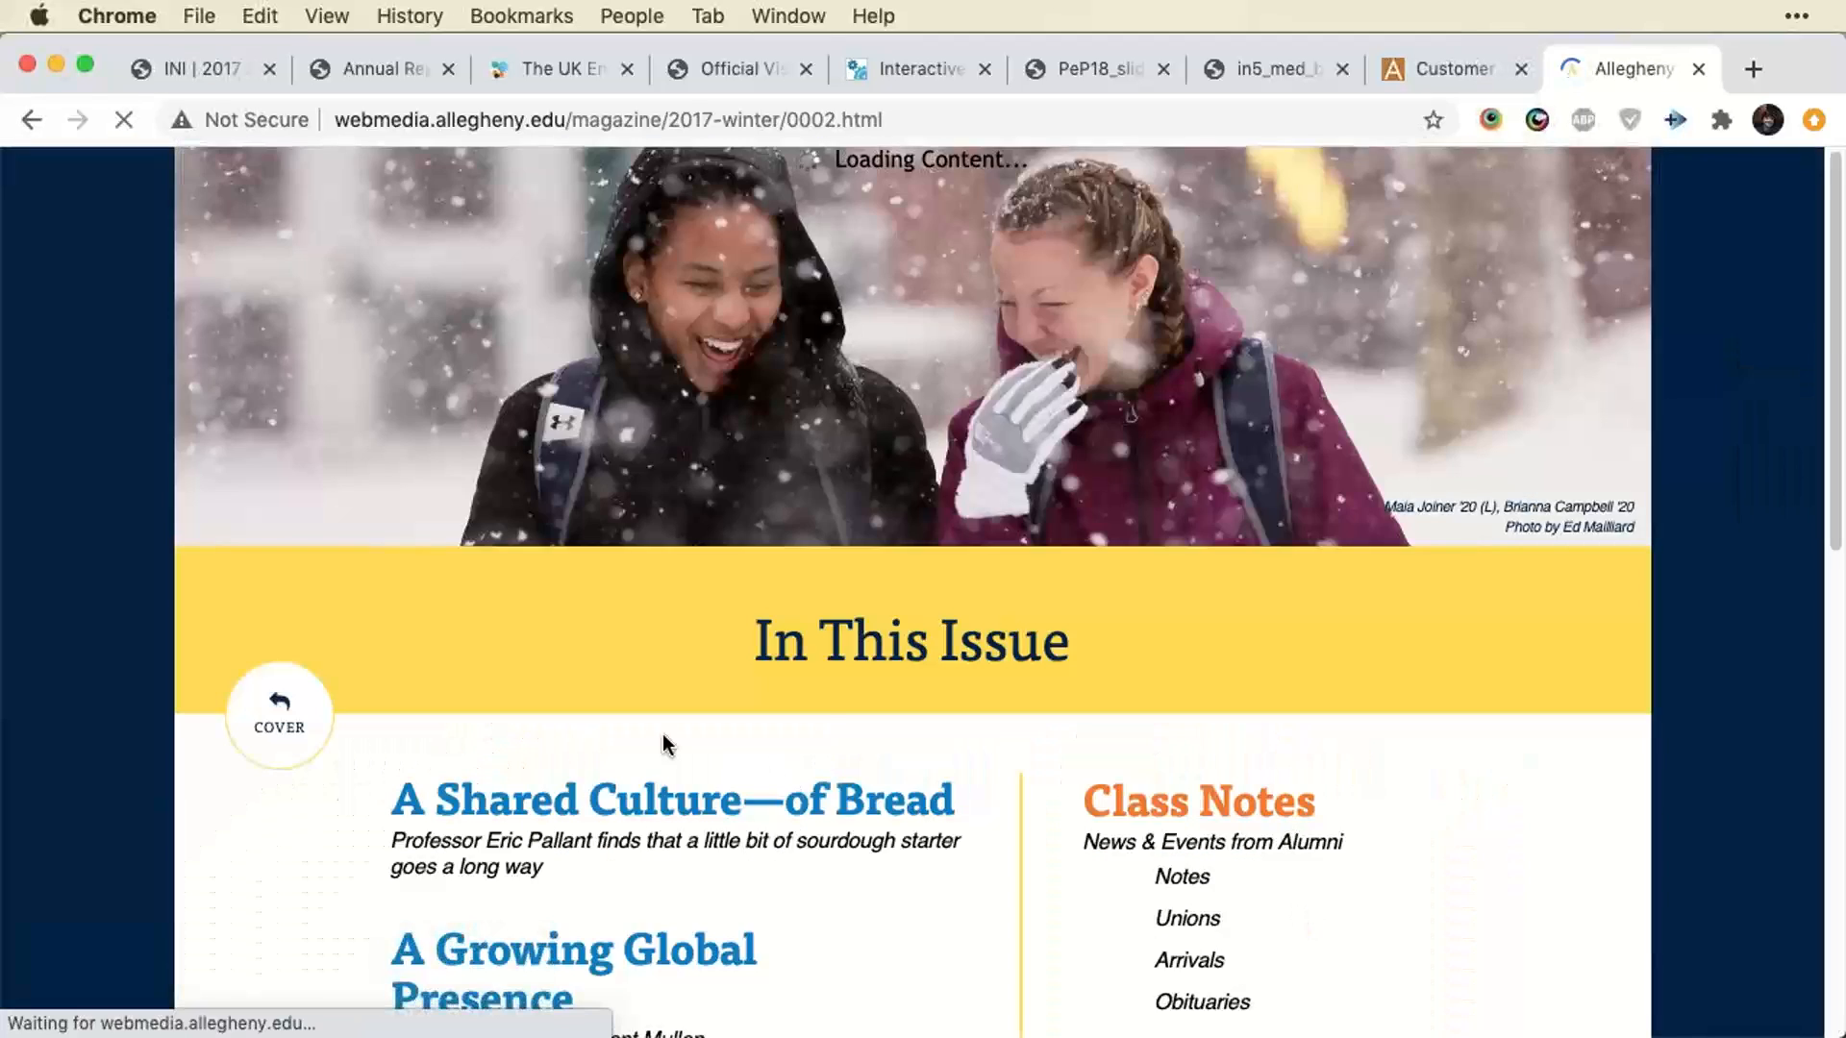
scroll(661, 735, down, 7)
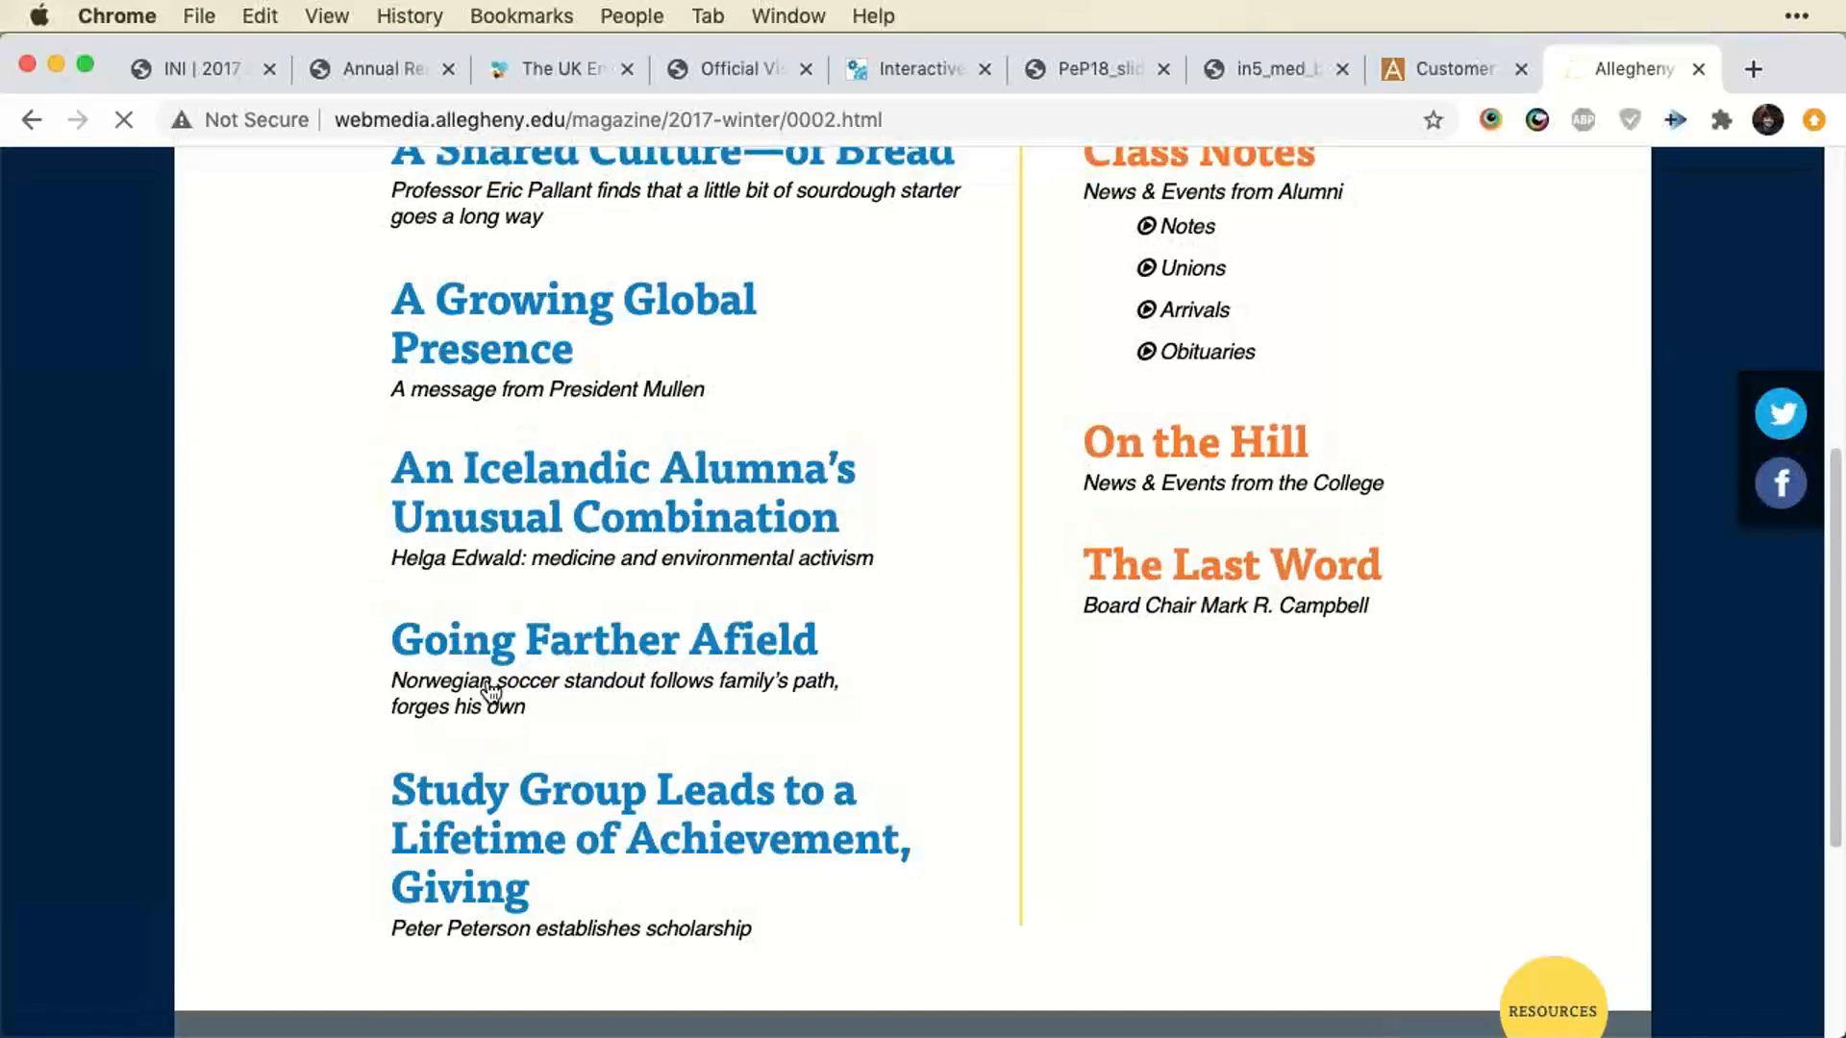
click(491, 690)
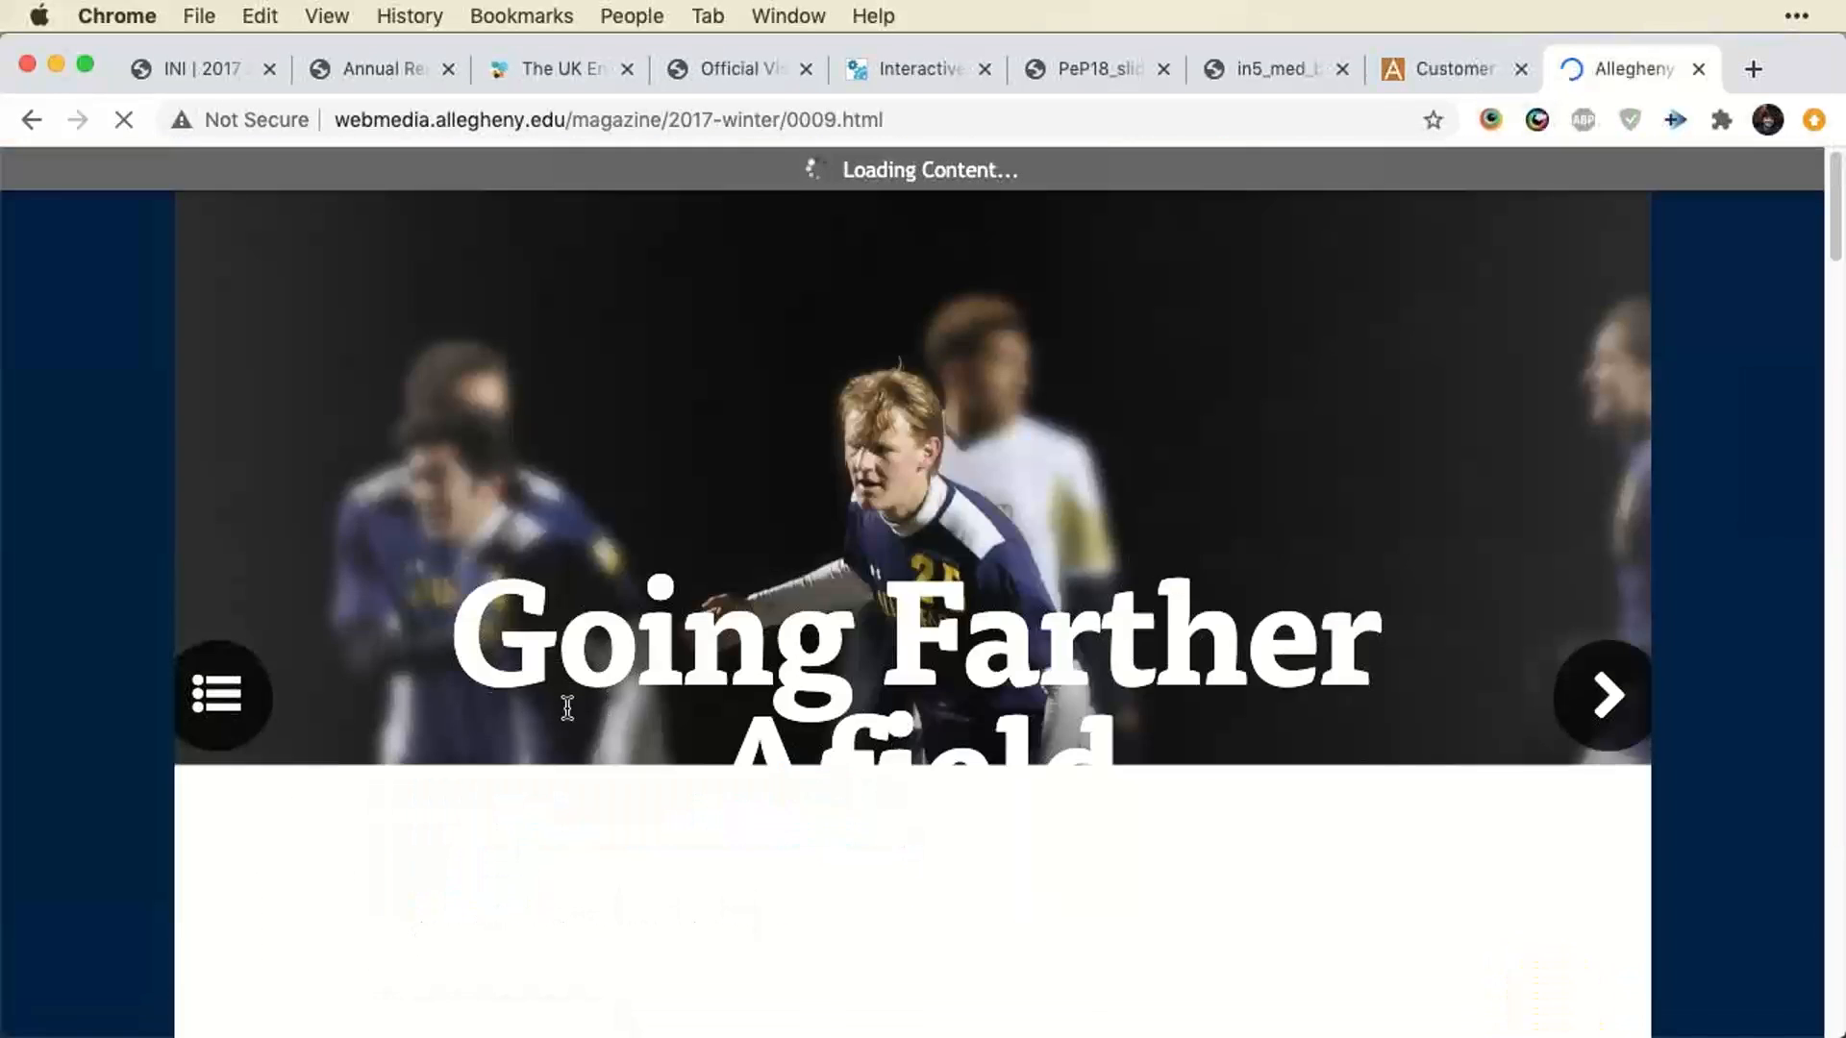
Check that the article's text is live by selecting part of the blue introduction and part of the author and photography credits.
scroll(567, 706, down, 10)
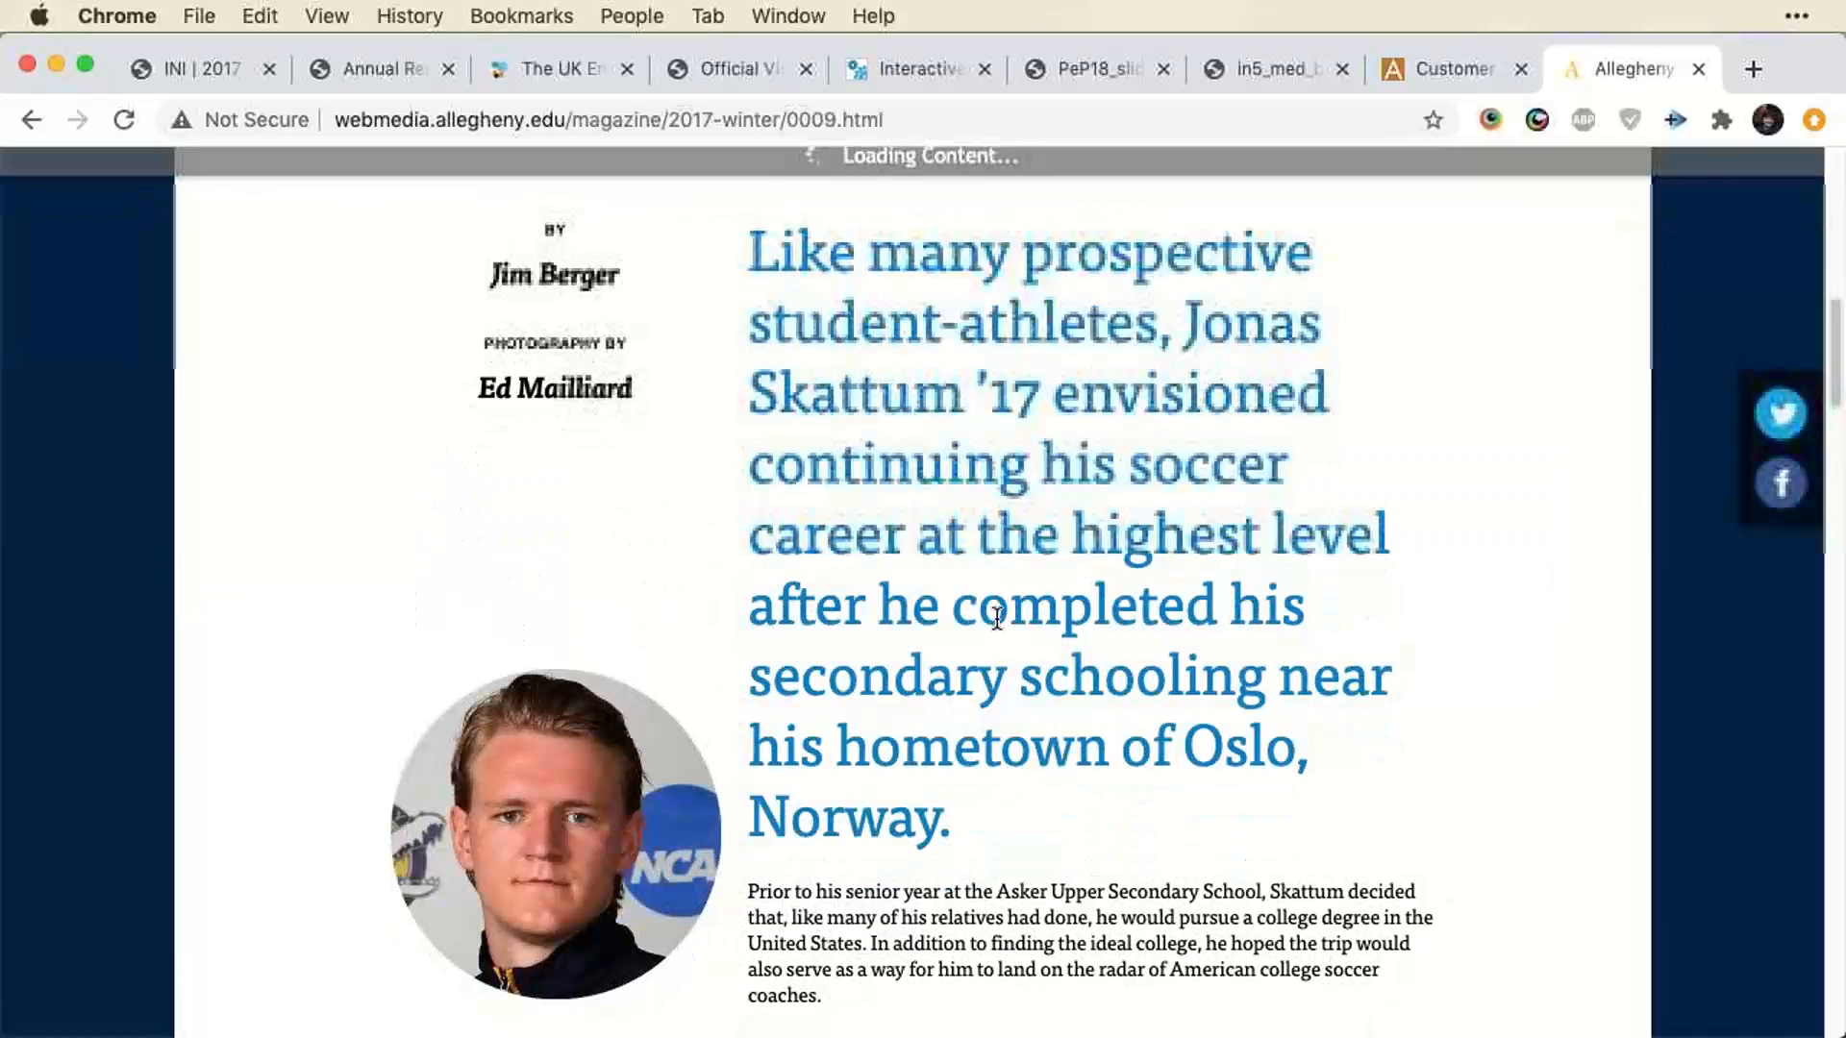
drag(996, 618, 1164, 938)
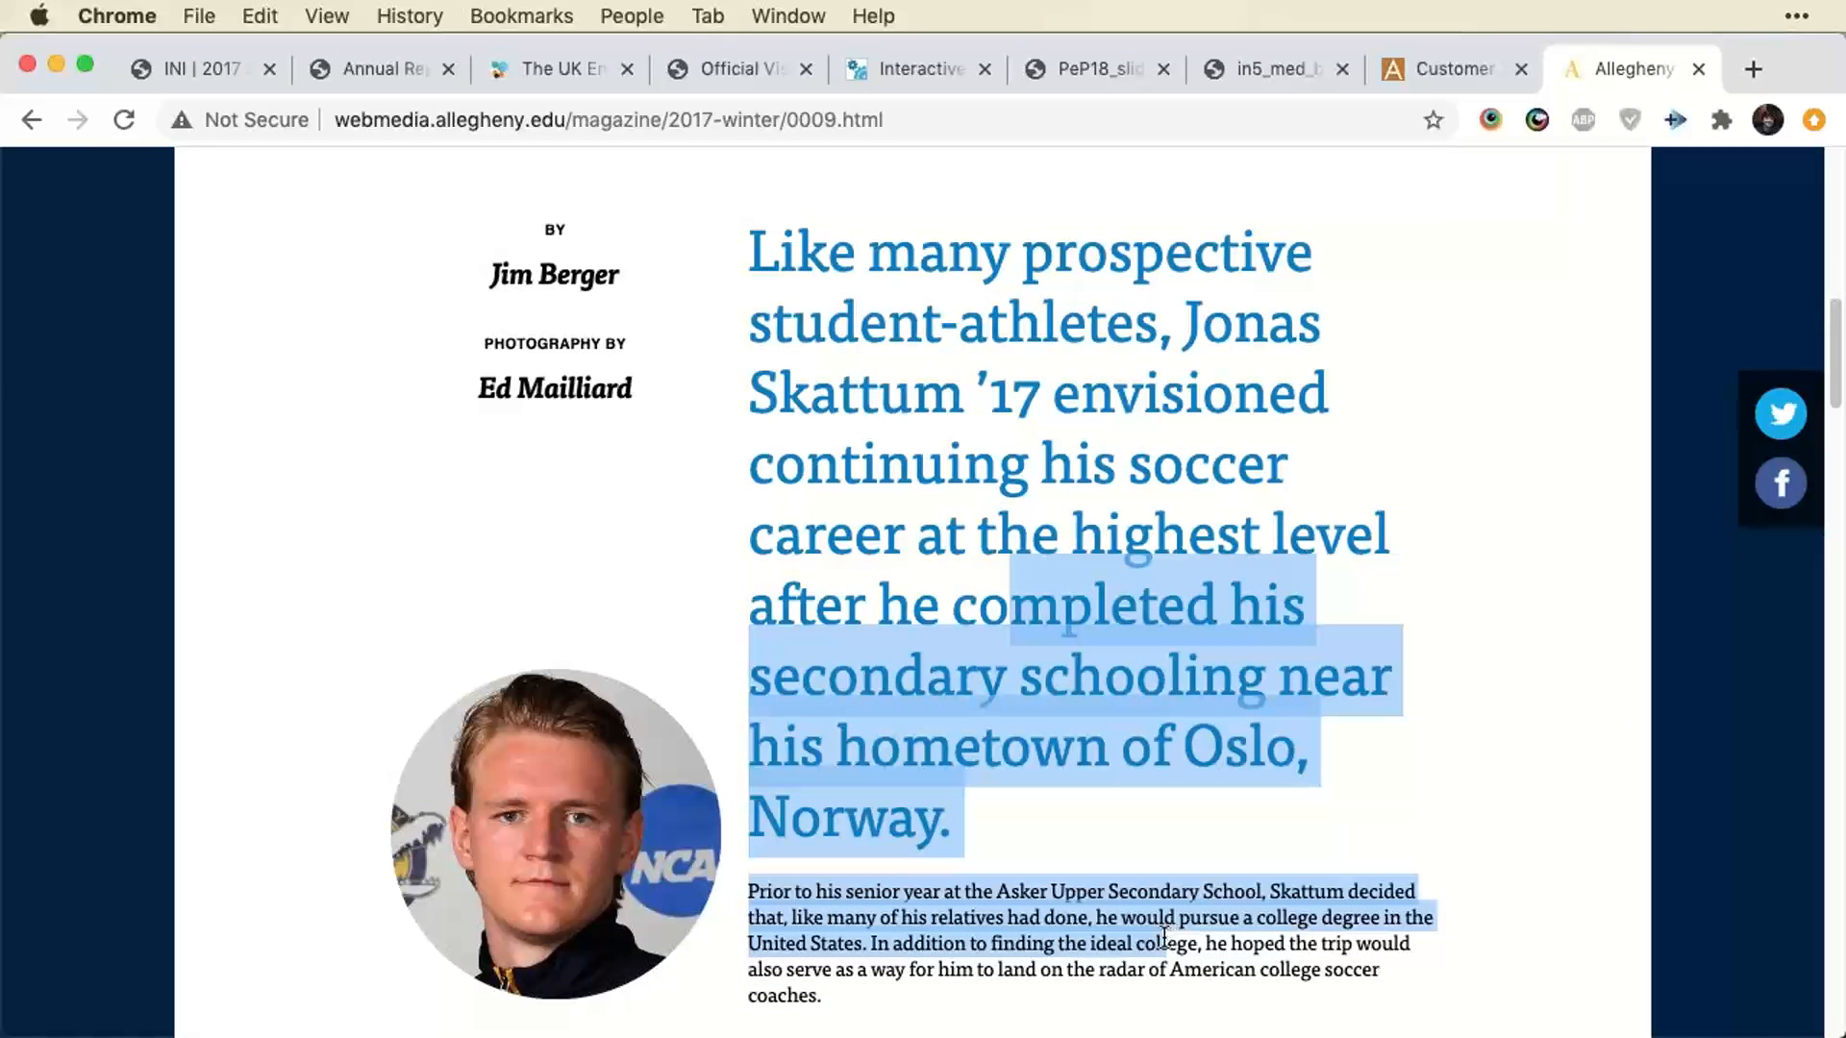
drag(572, 274, 600, 373)
Examine the Going Farther Afield article from its headline image down to the Contents and Next links at its end.
scroll(856, 486, up, 10)
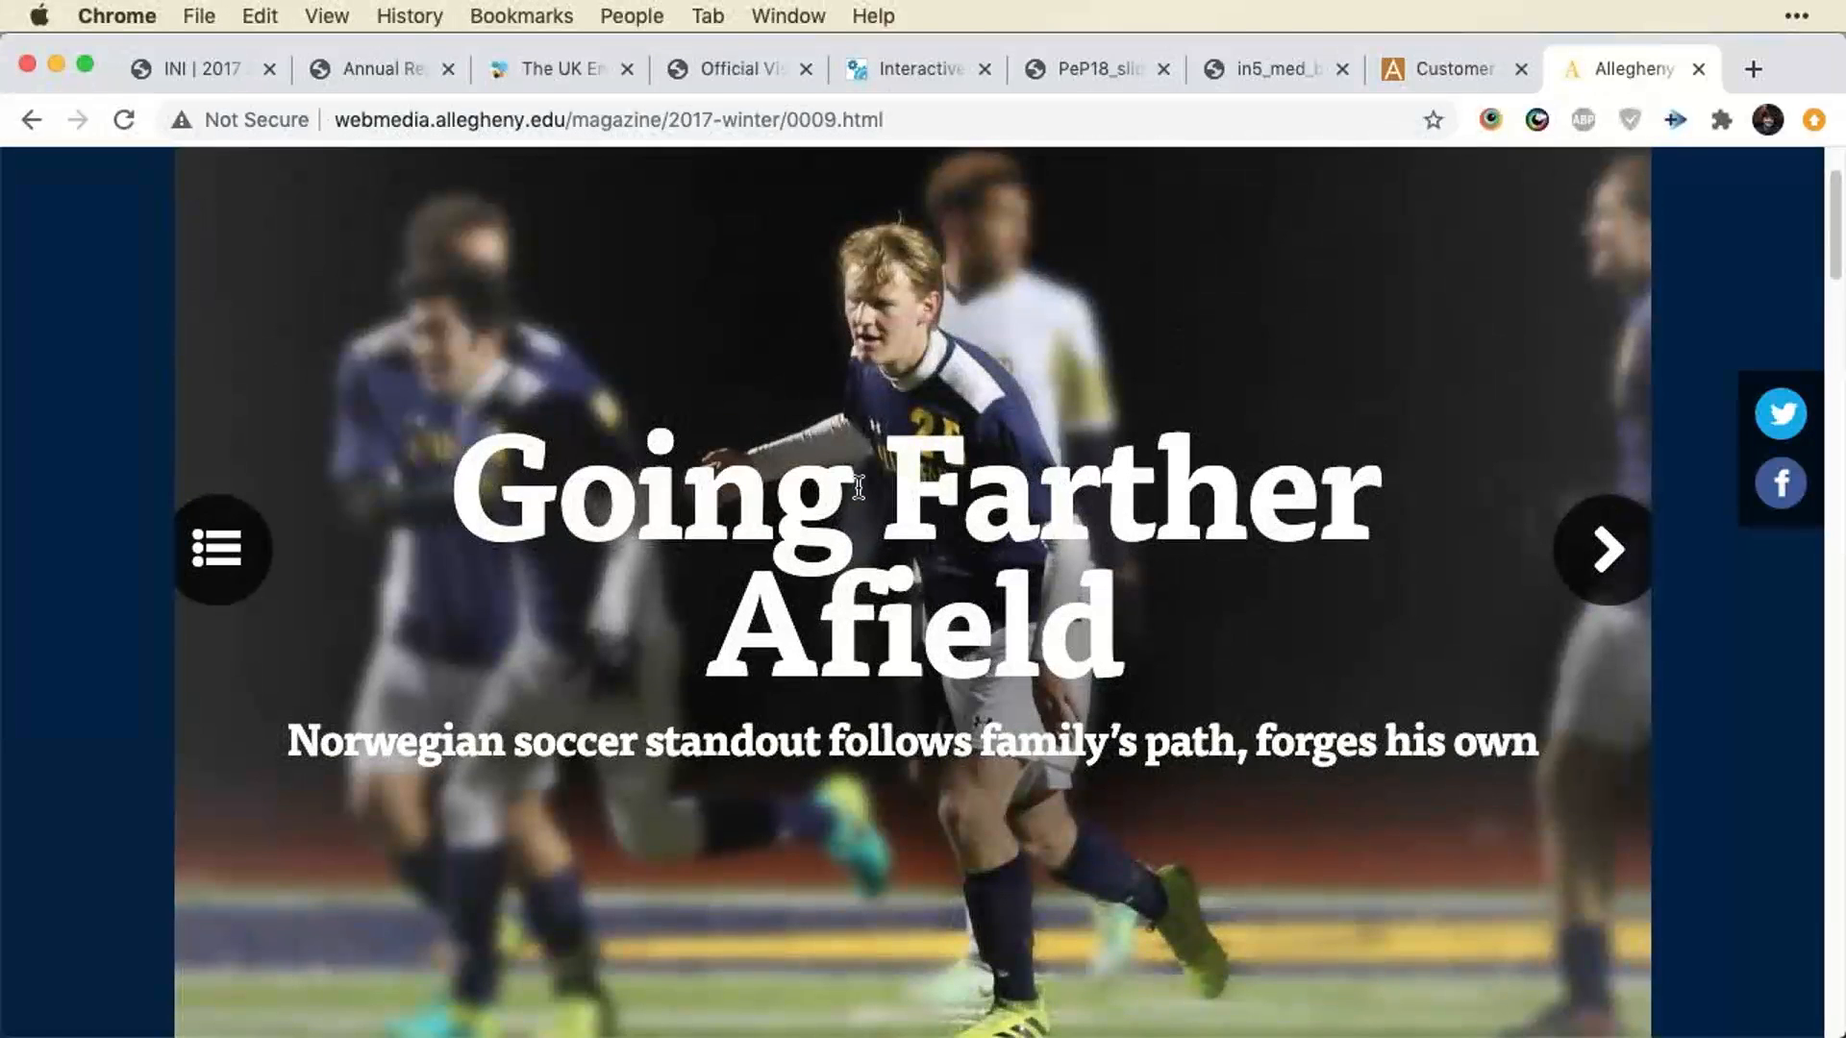
scroll(104, 471, down, 2)
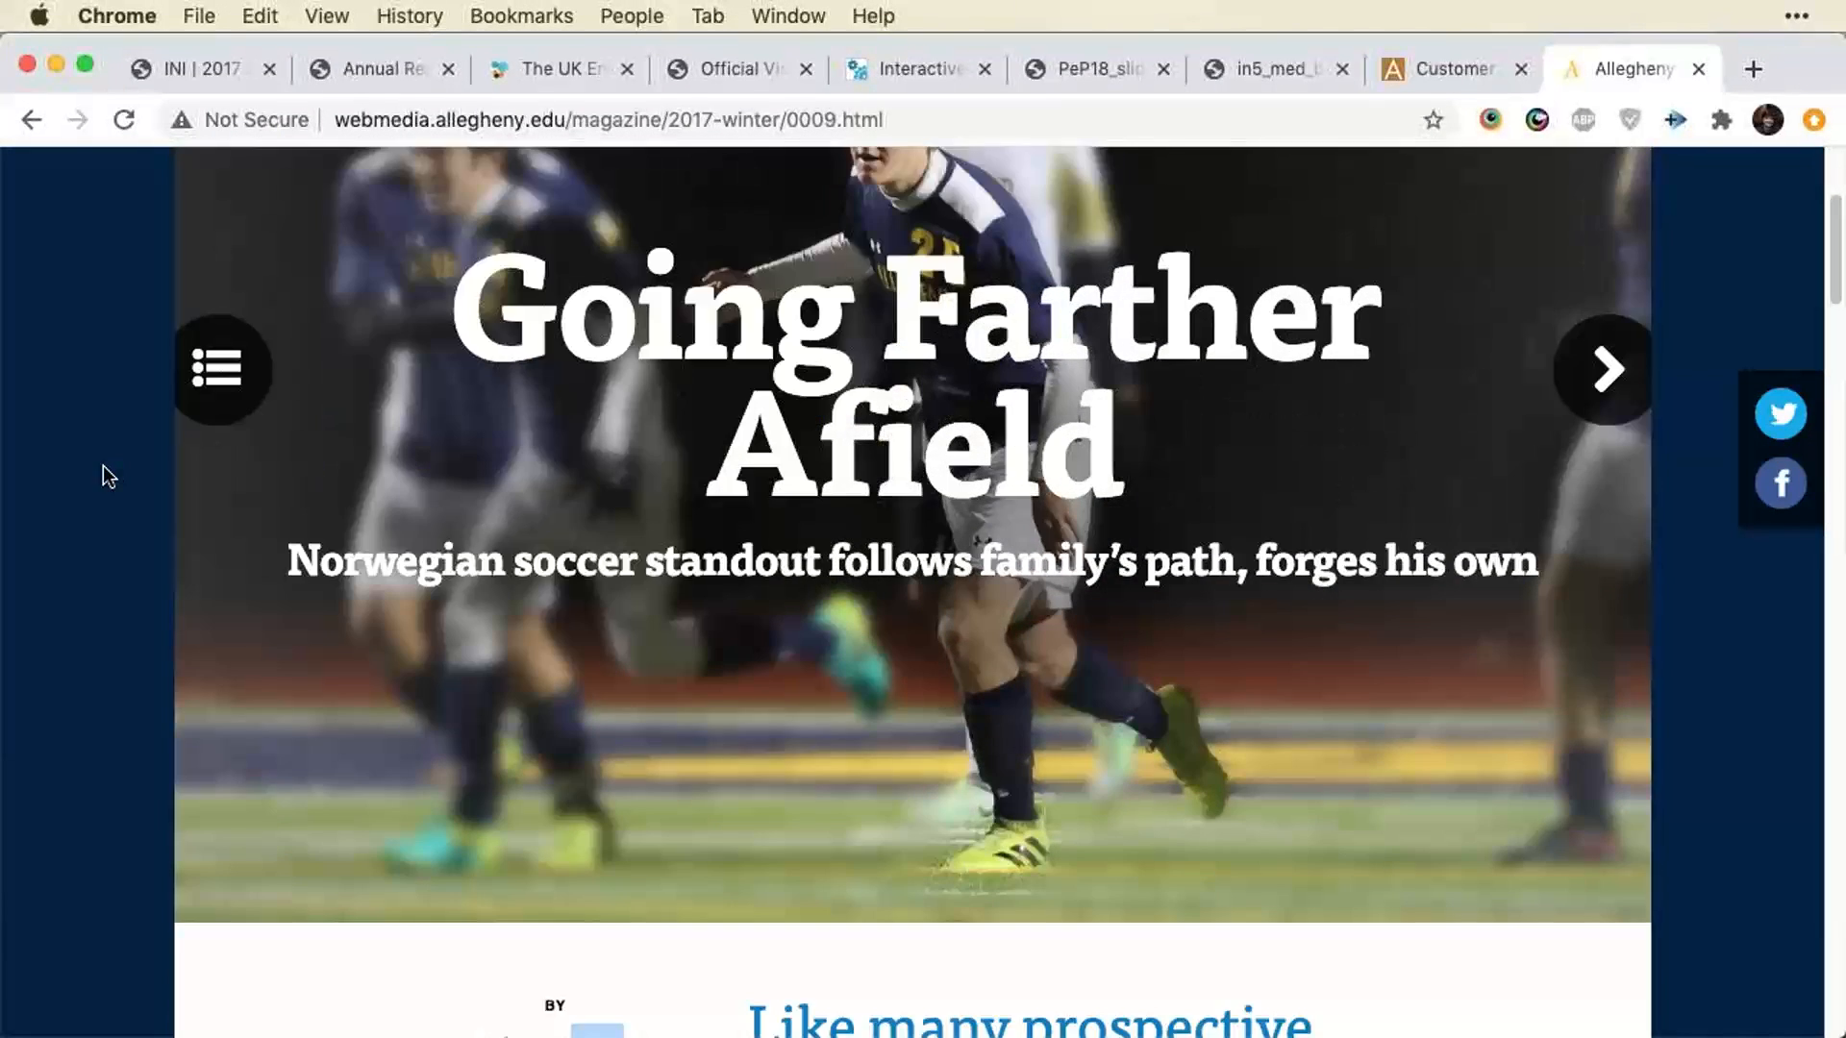
scroll(104, 475, down, 5)
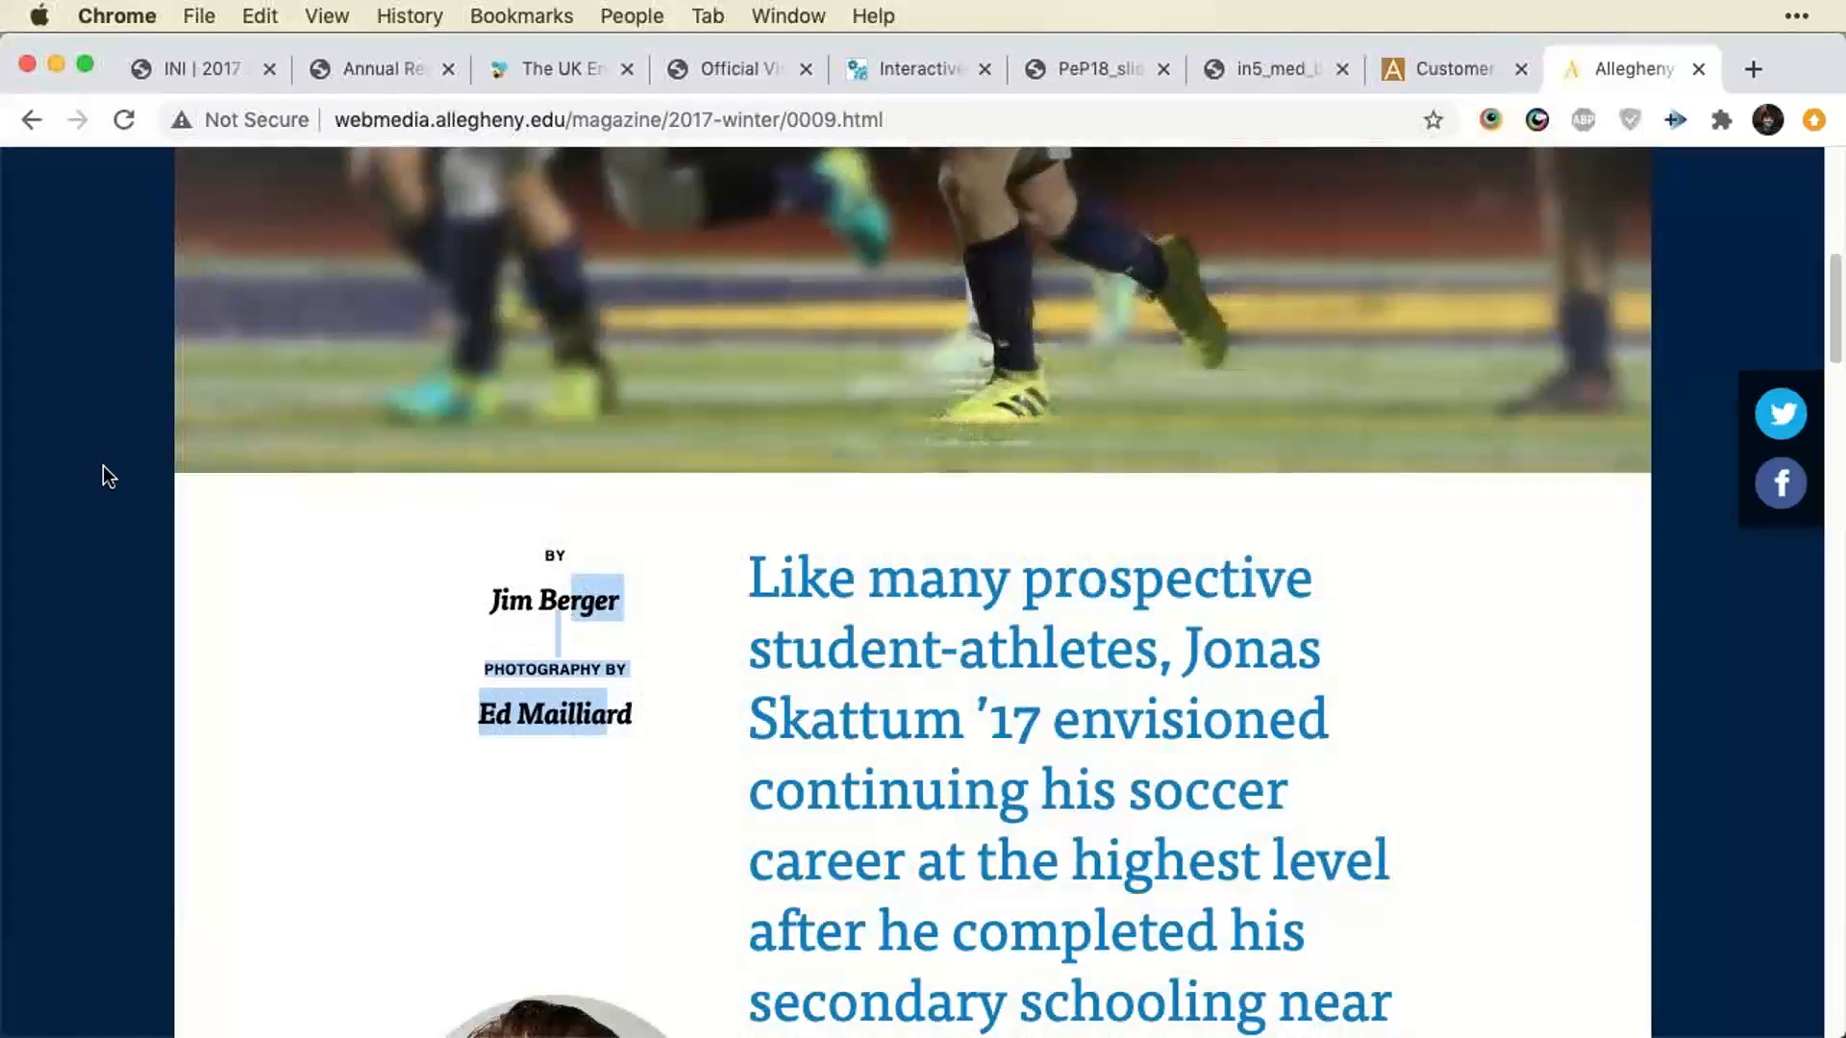
scroll(102, 468, down, 3)
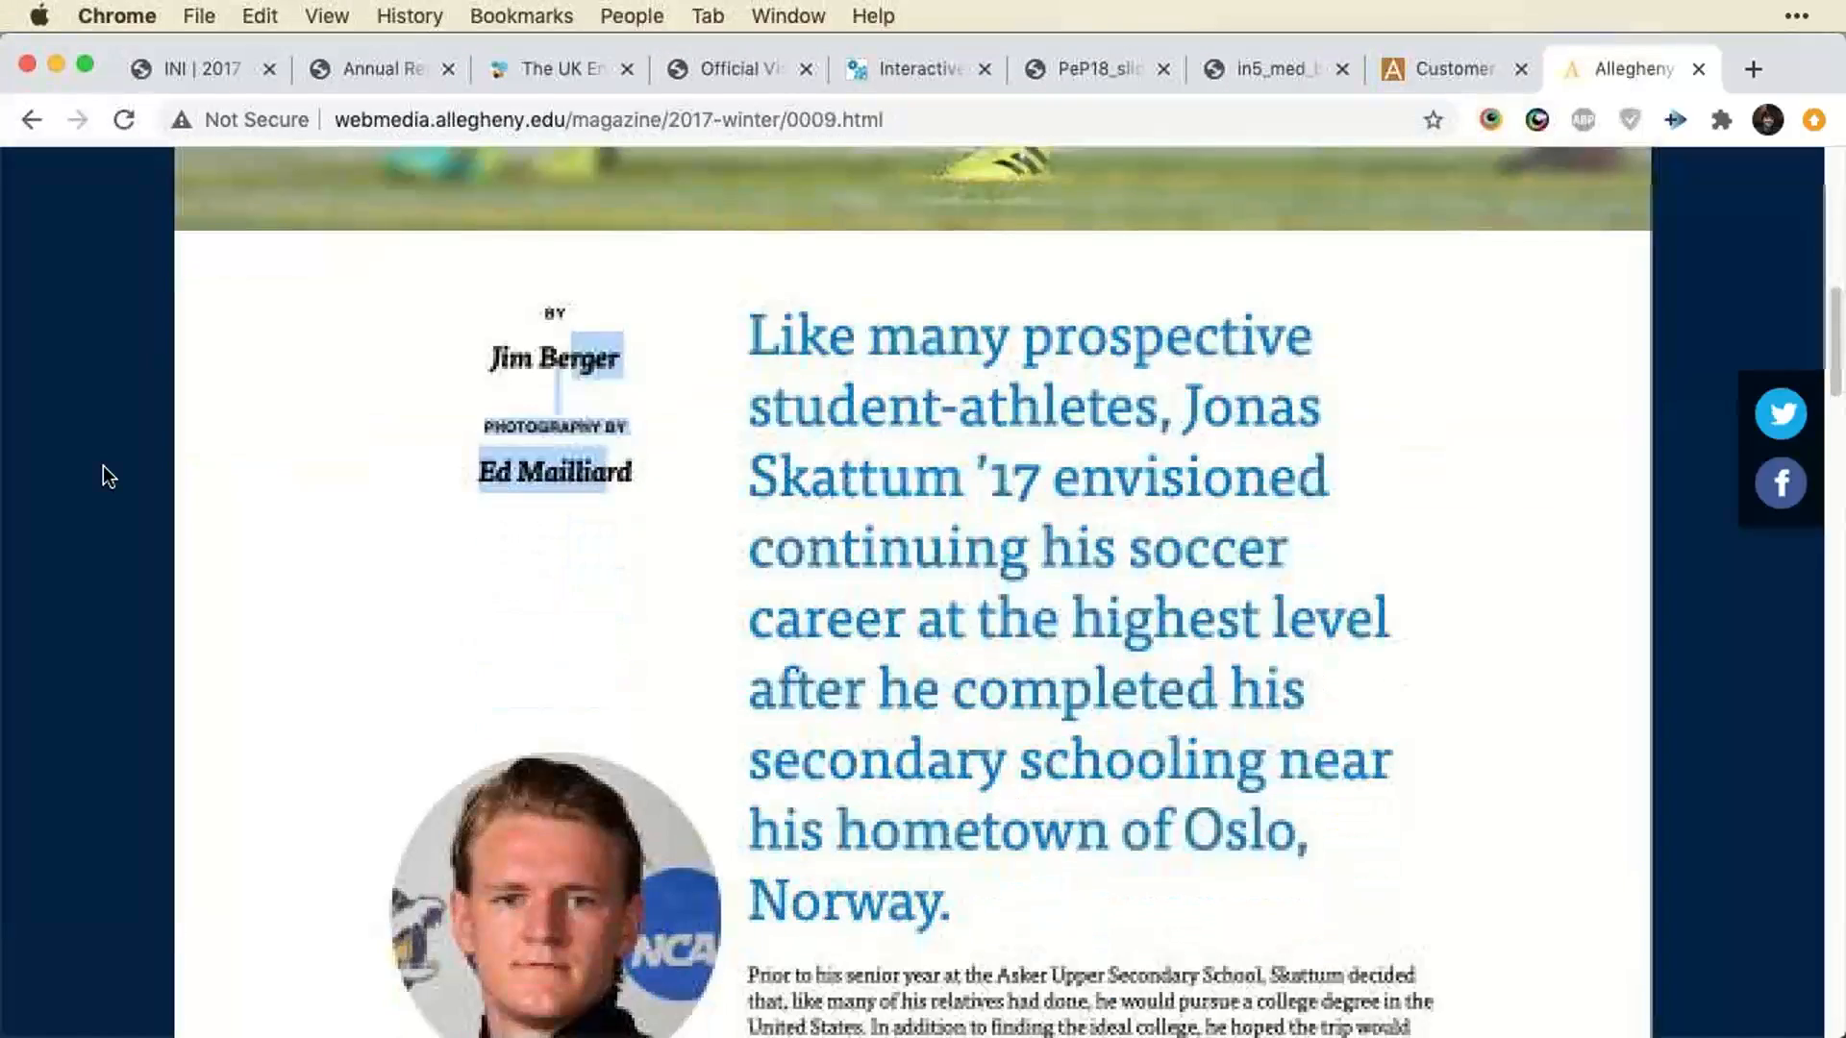
scroll(103, 468, down, 7)
scroll(103, 467, down, 5)
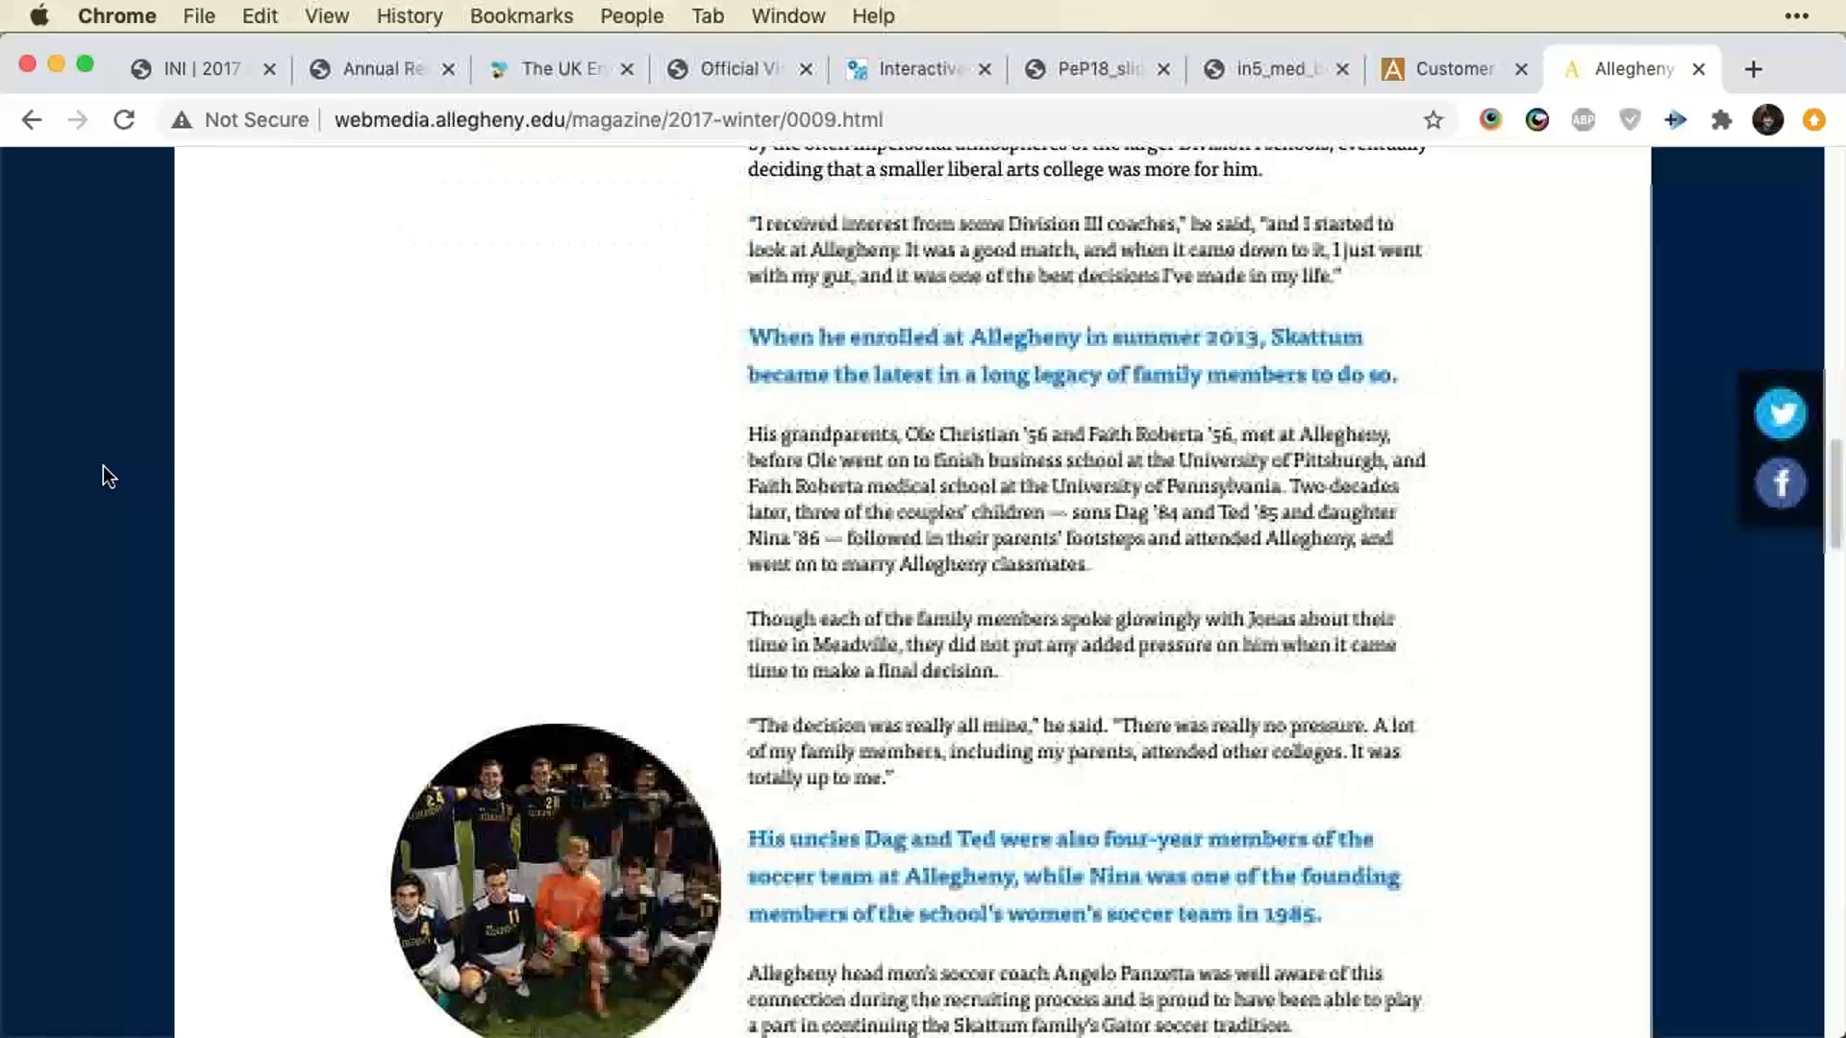
scroll(103, 468, down, 10)
scroll(102, 468, down, 20)
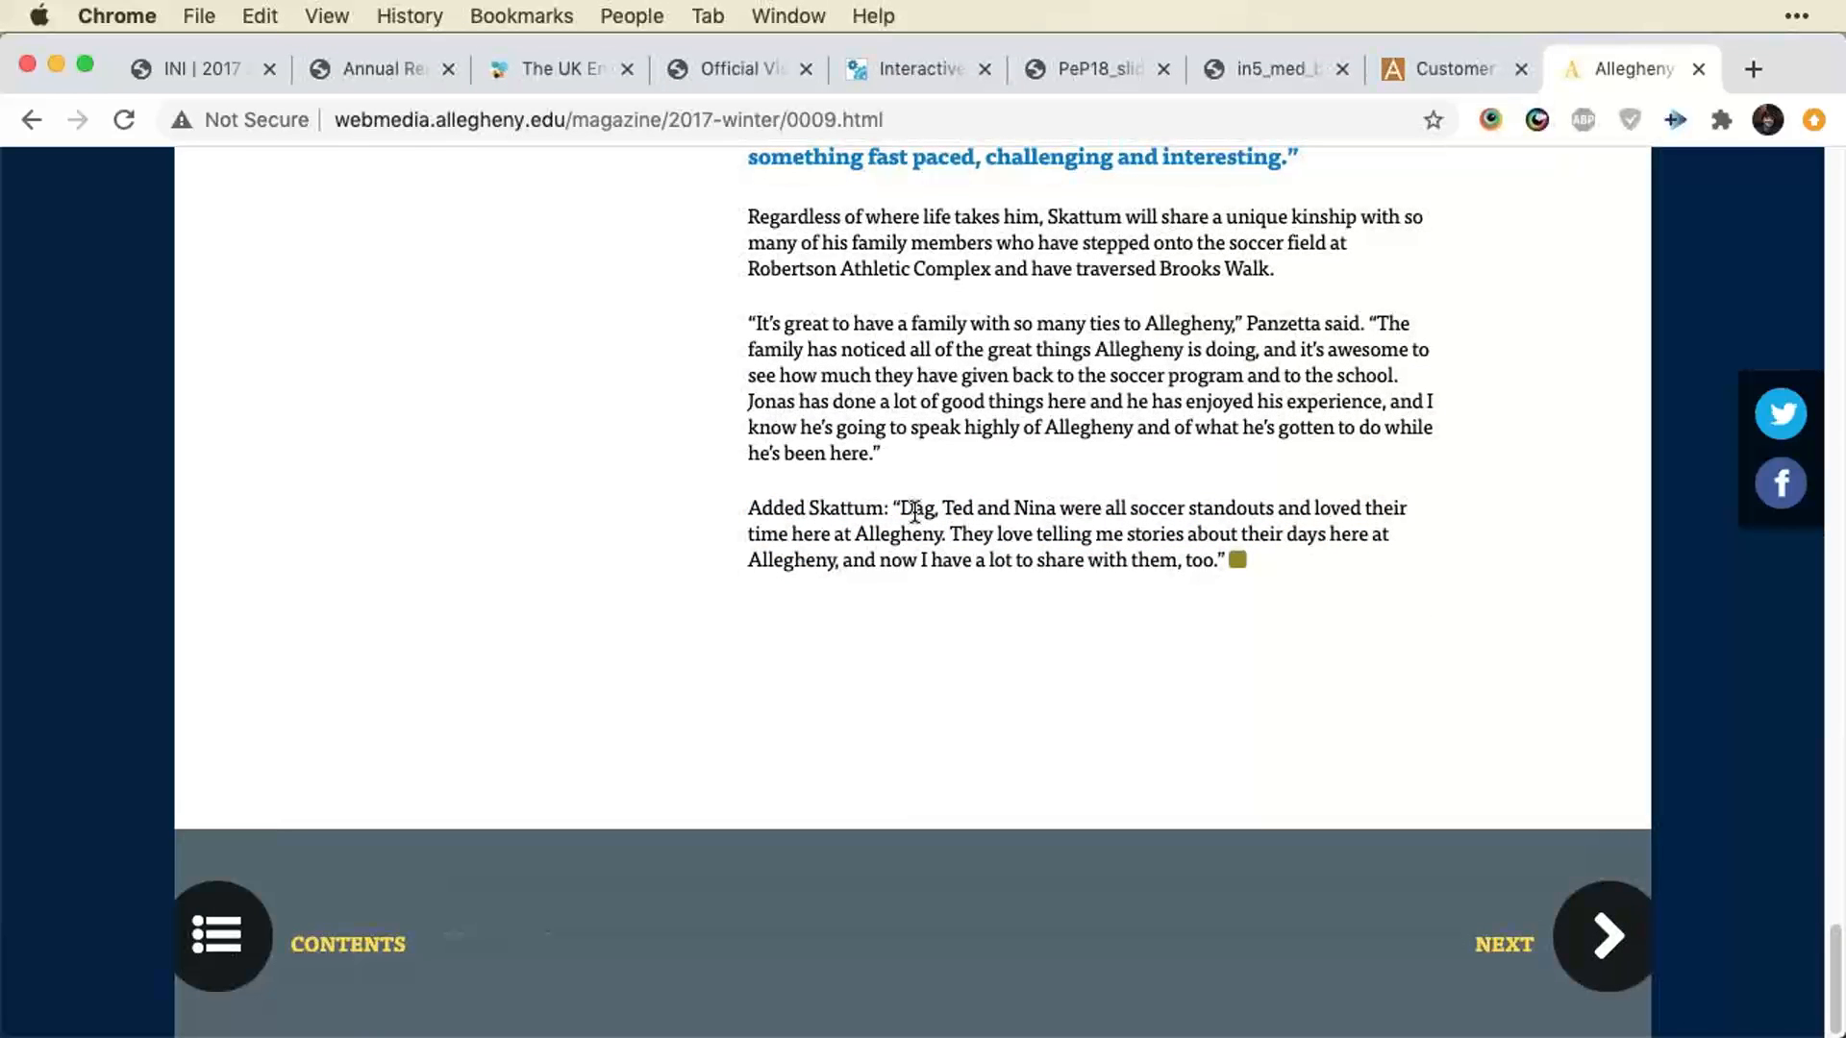
Test text selection in the article's closing paragraphs and the blue pull quote above them, clearing each trial selection before the next.
drag(916, 512, 939, 532)
click(947, 536)
scroll(1003, 524, up, 3)
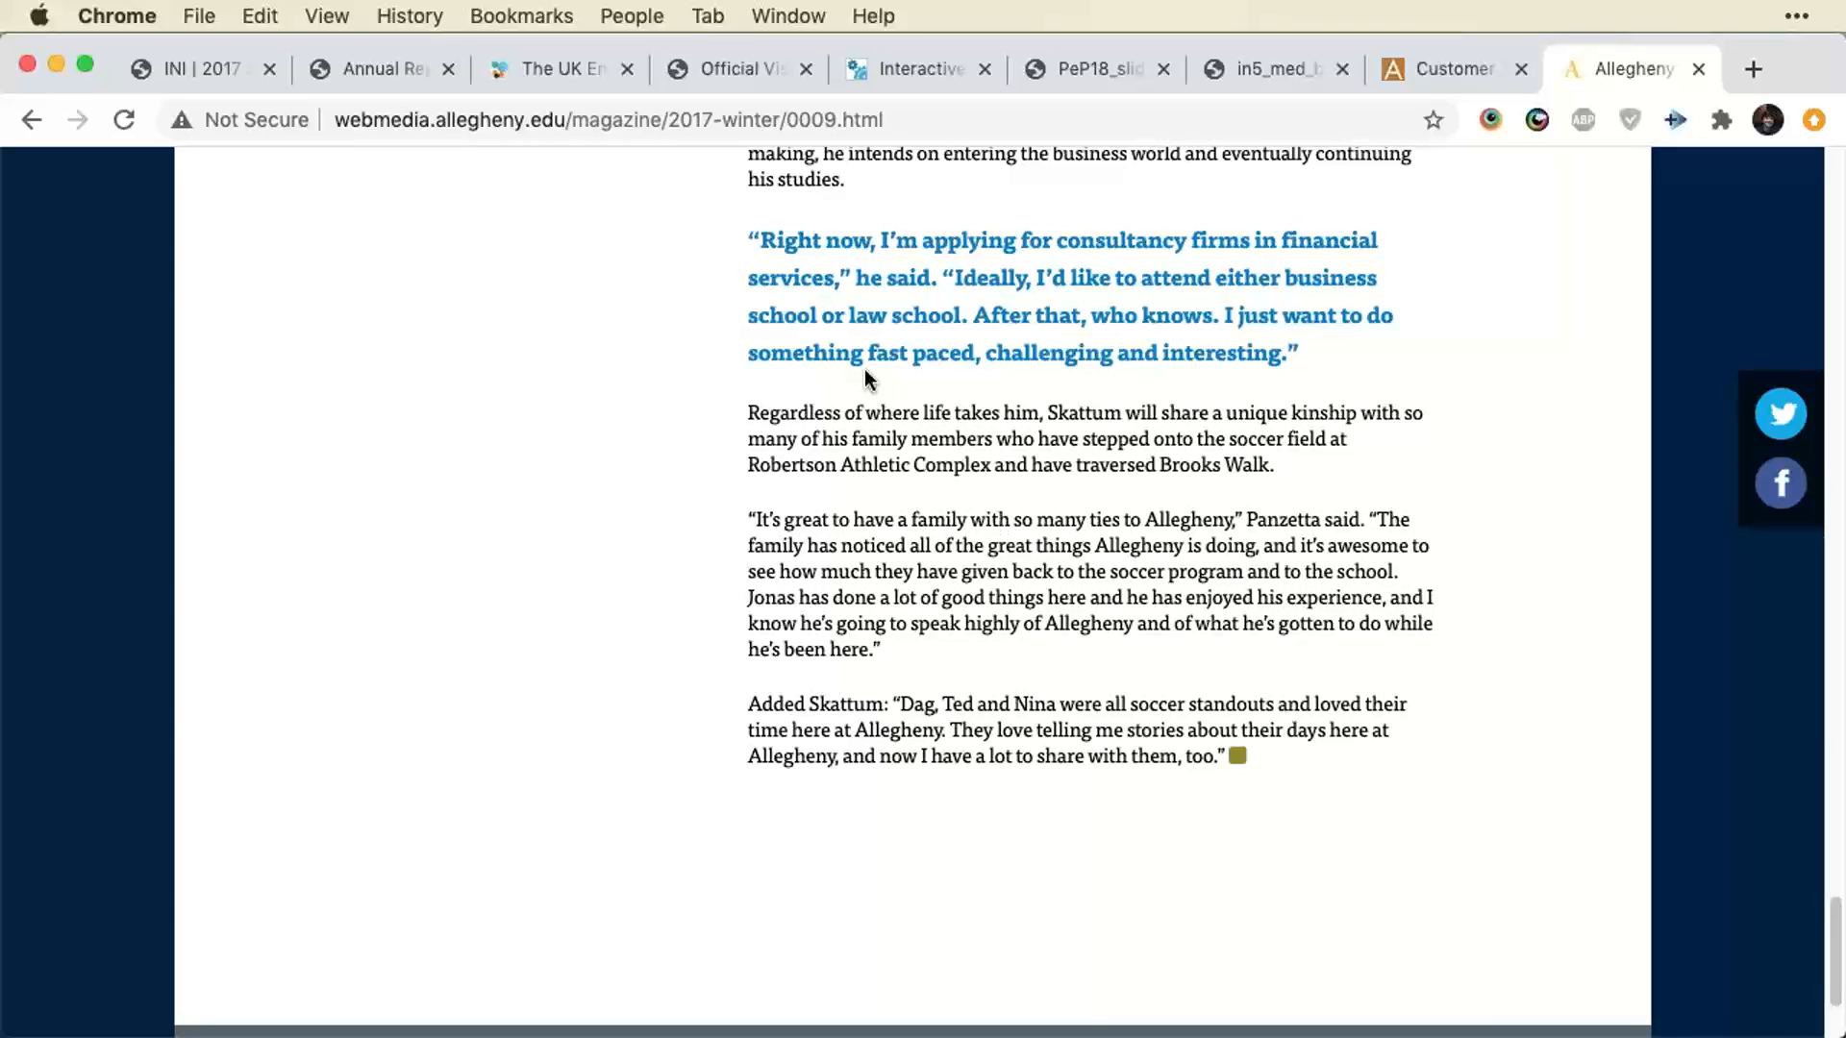
drag(869, 353, 946, 468)
click(945, 468)
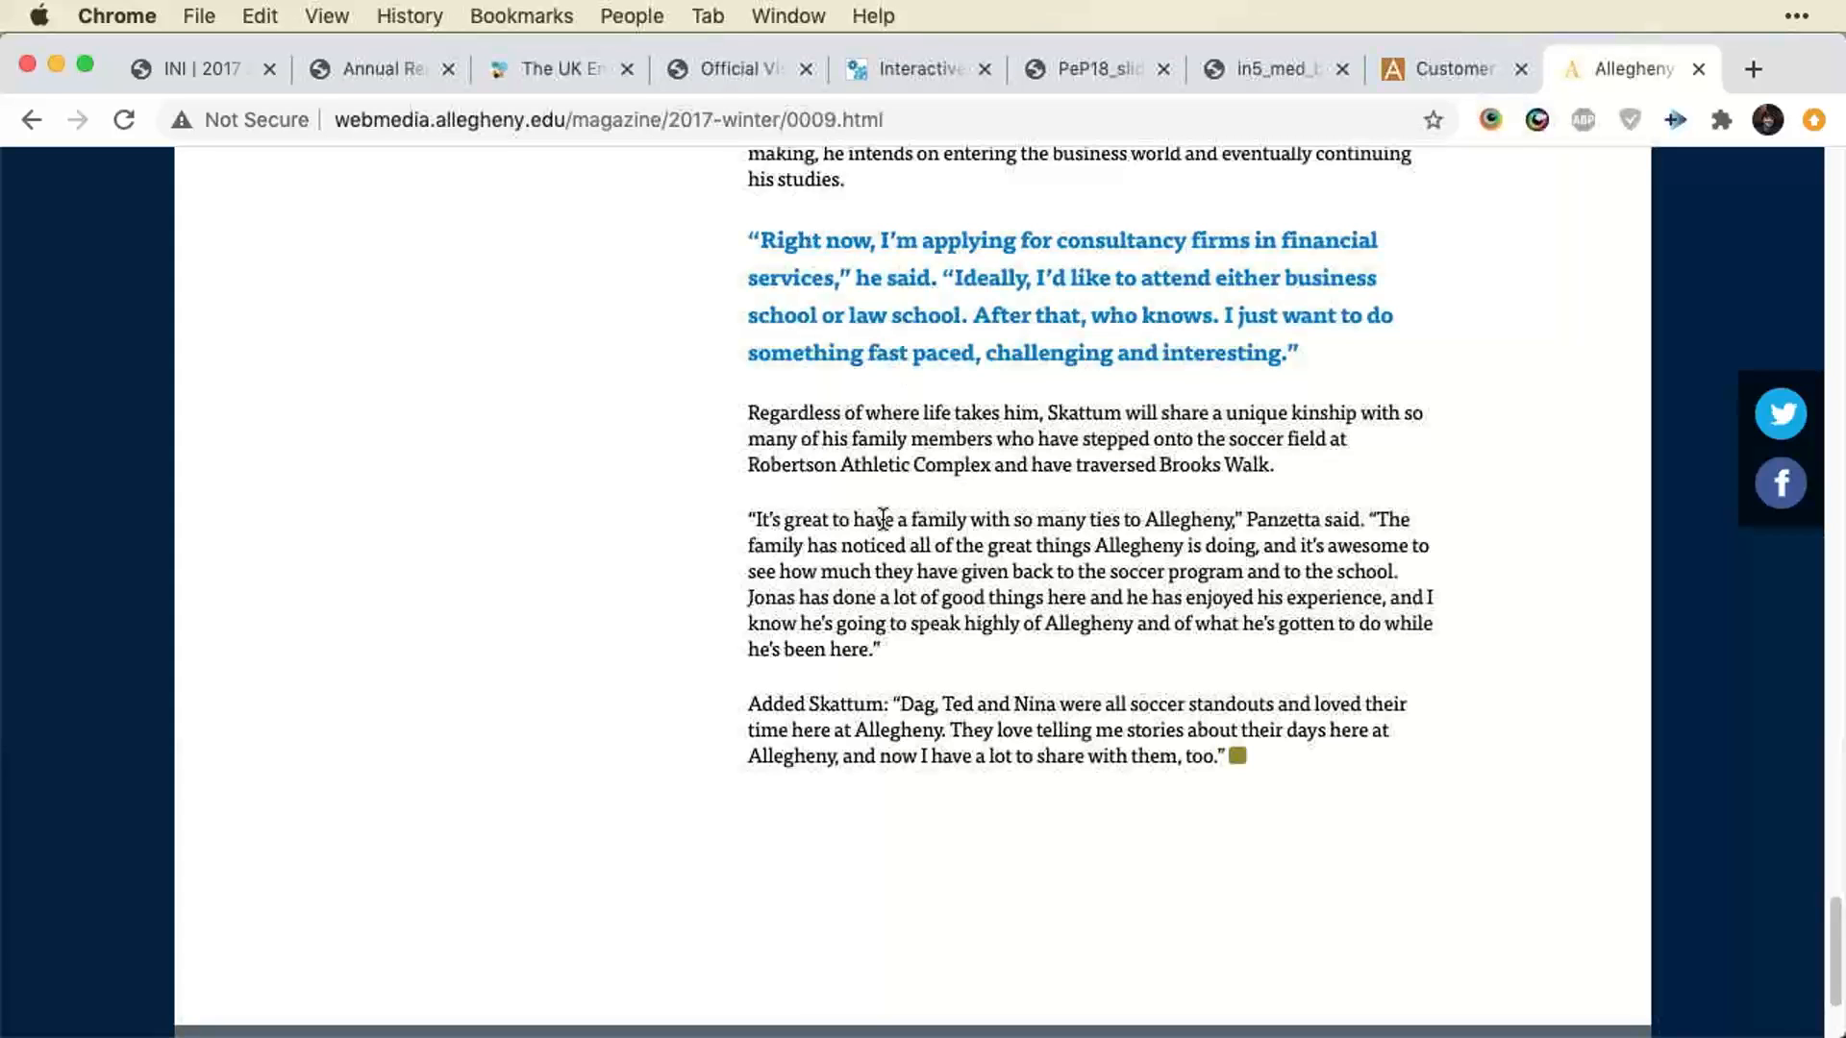
drag(882, 519, 974, 545)
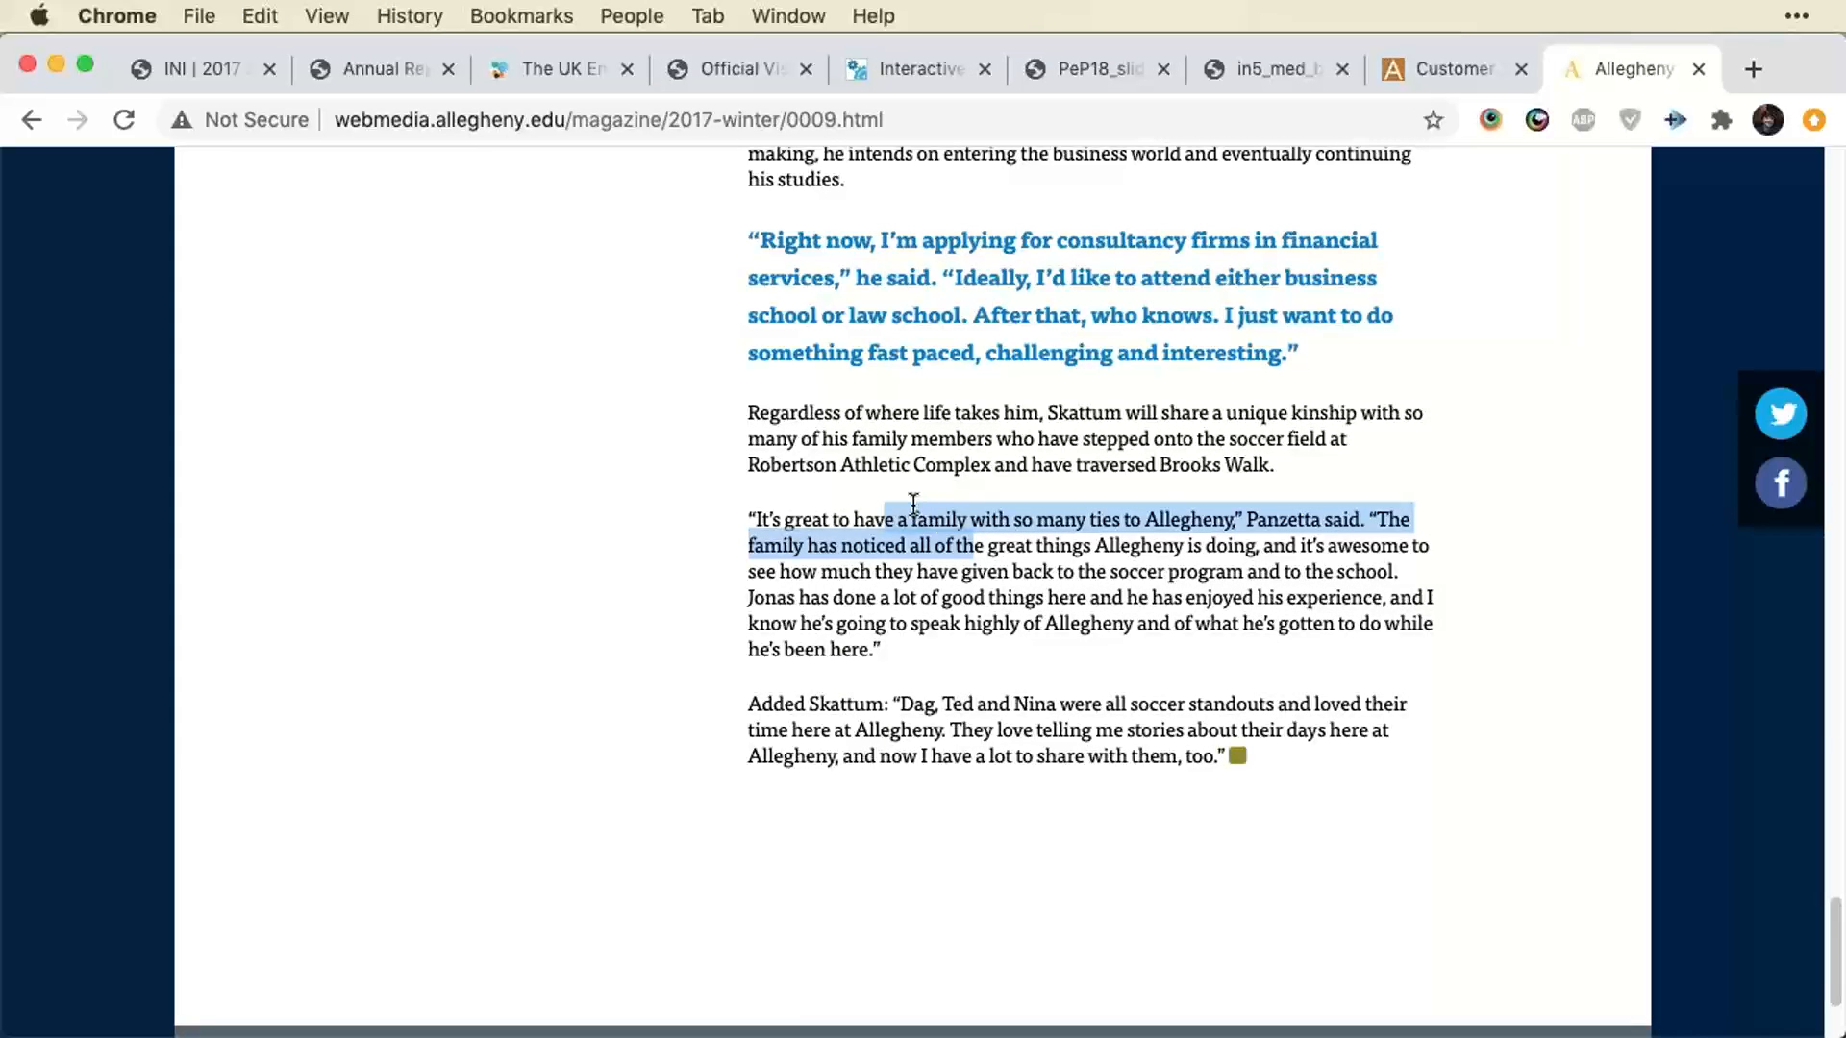